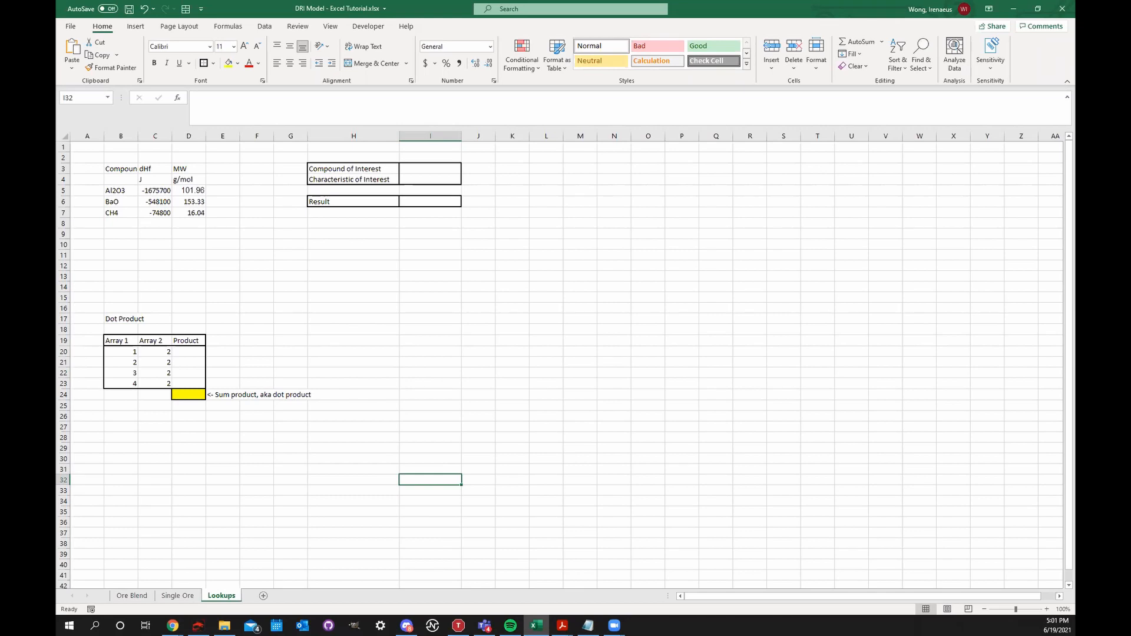
left_click(492, 316)
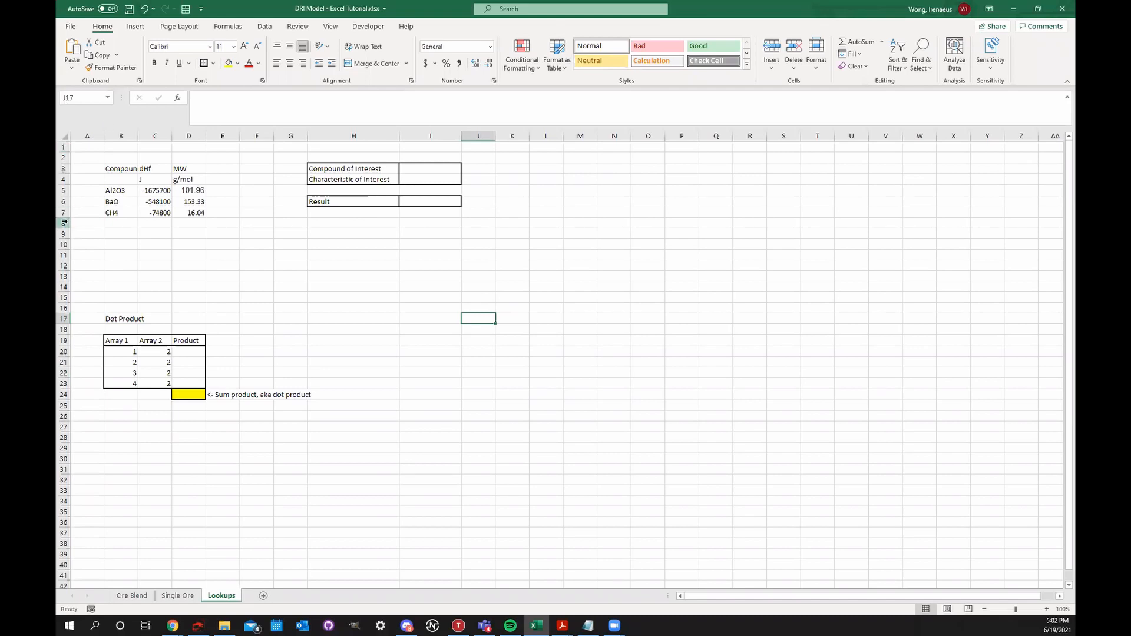
left_click(439, 339)
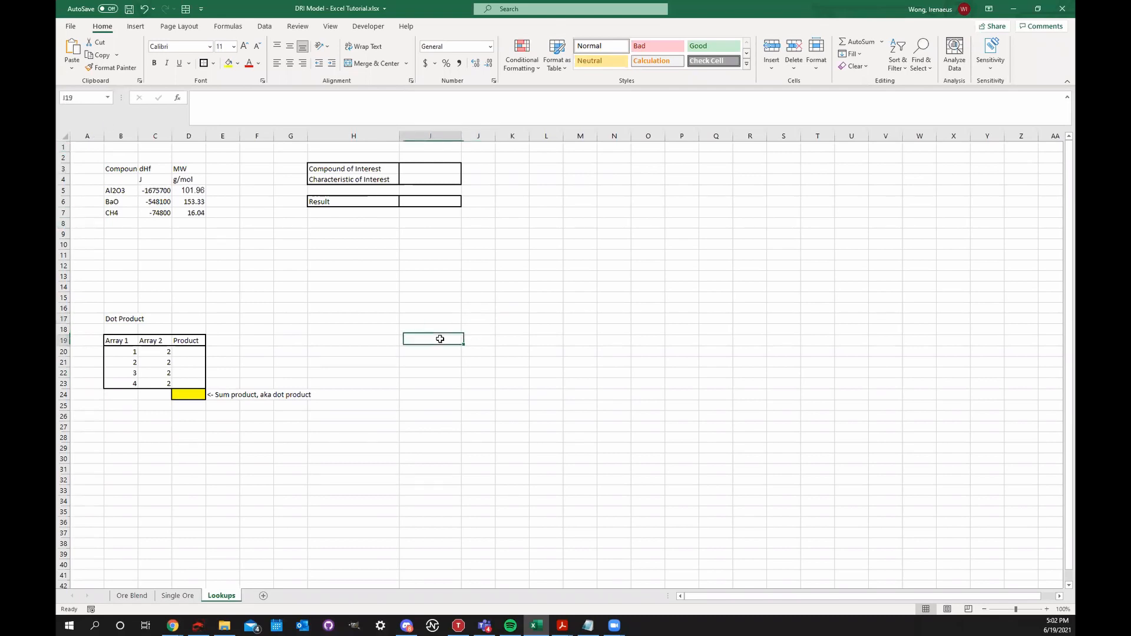
left_click(382, 247)
left_click_drag(91, 157, 495, 419)
left_click(533, 374)
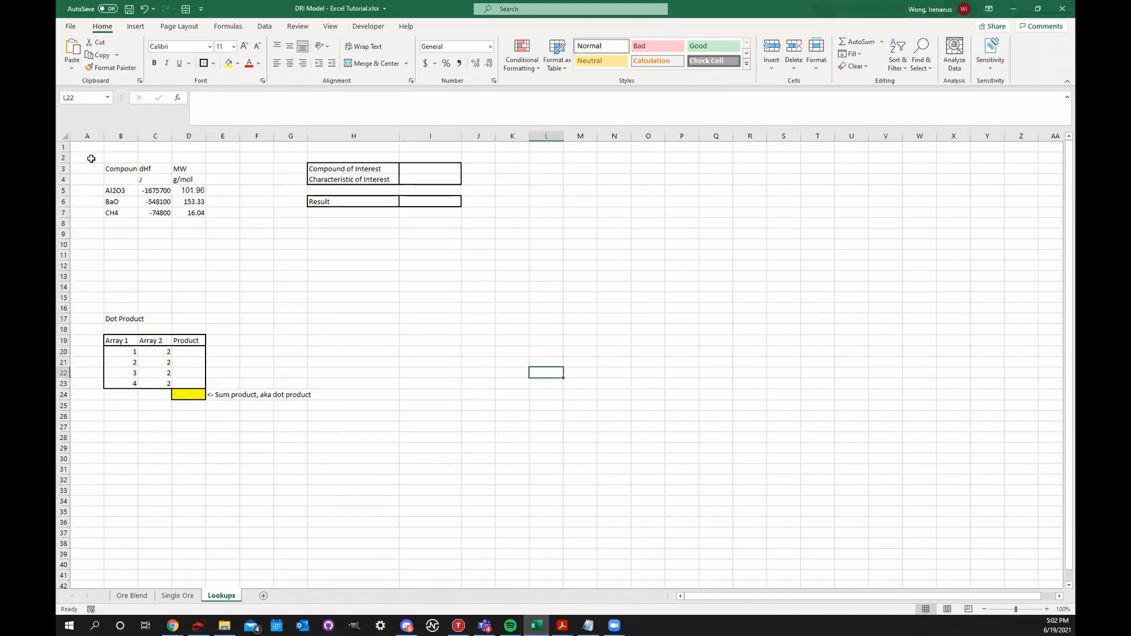
left_click_drag(90, 157, 479, 449)
left_click(548, 415)
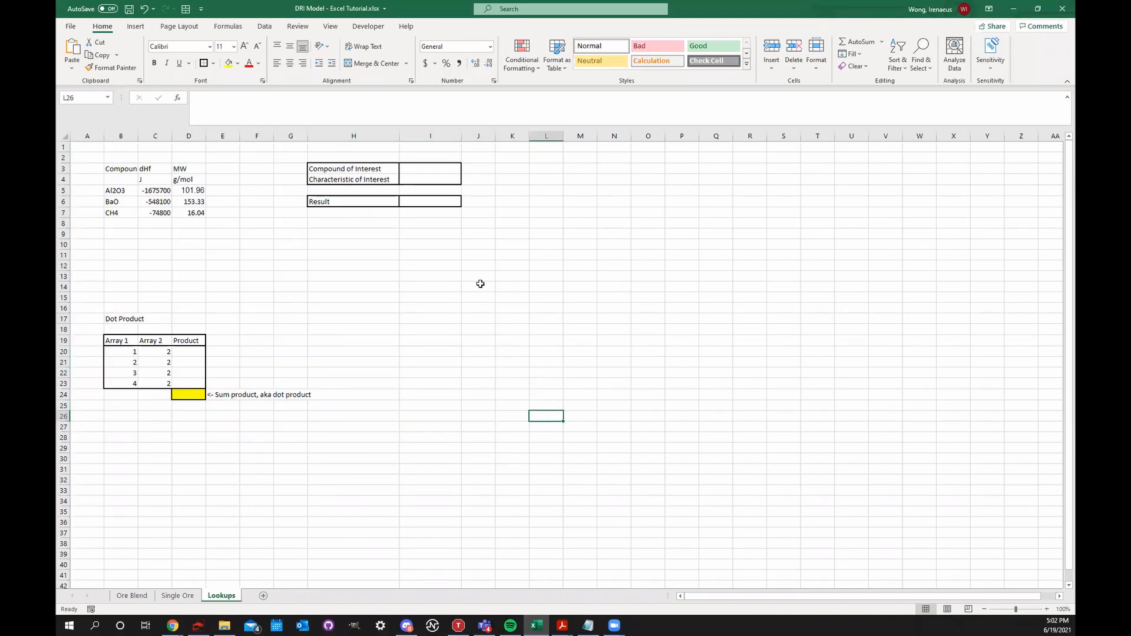
left_click(407, 255)
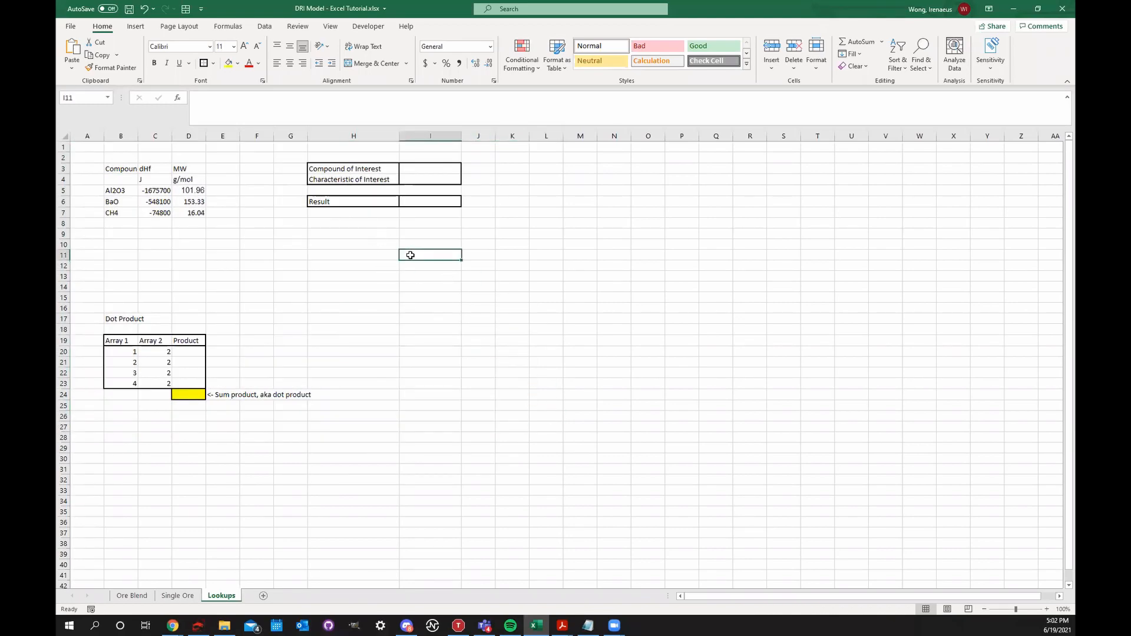
left_click(379, 255)
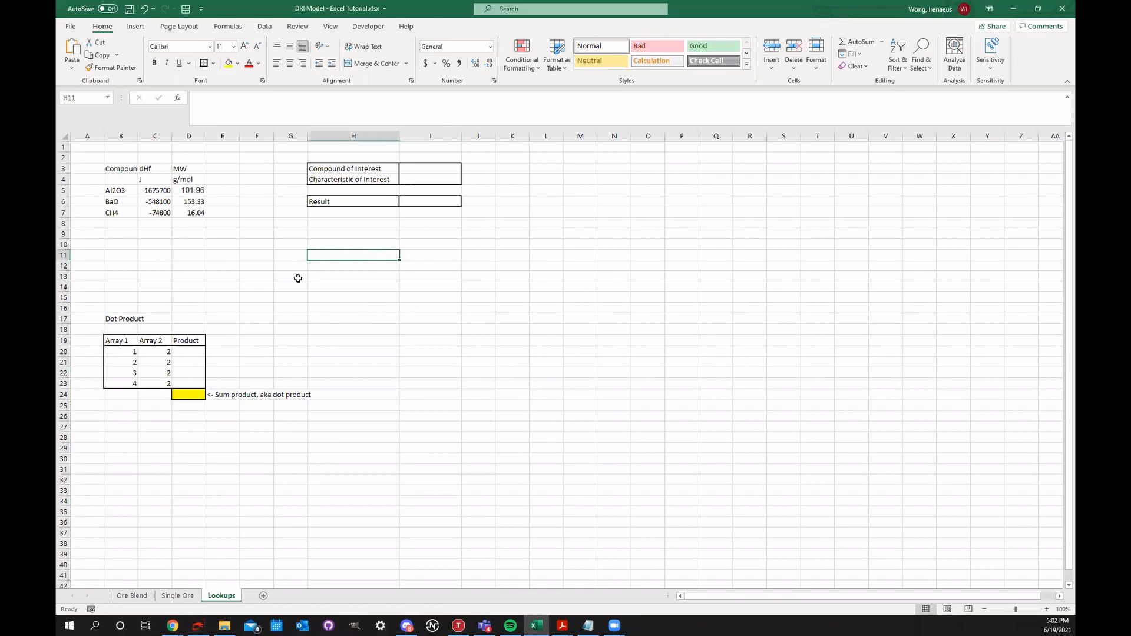
left_click_drag(90, 149, 470, 417)
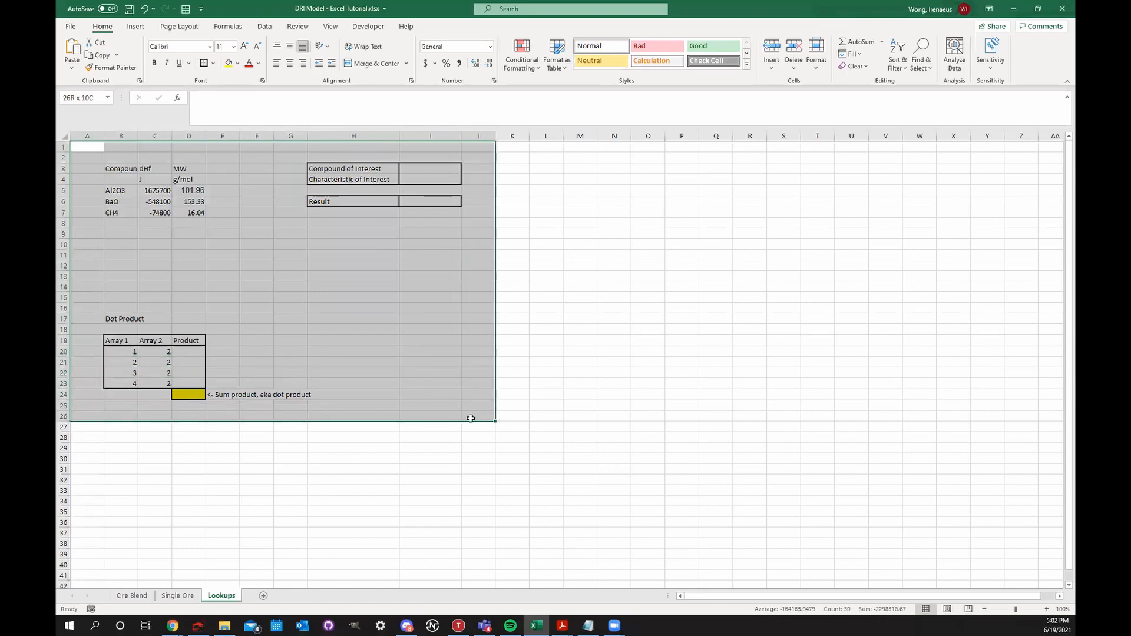
left_click(504, 406)
left_click_drag(86, 149, 473, 416)
left_click(538, 266)
left_click(477, 262)
- Enter the heading "MATLS Students" in J11, with the value 5 in J12 and 6 in K12
left_click(475, 253)
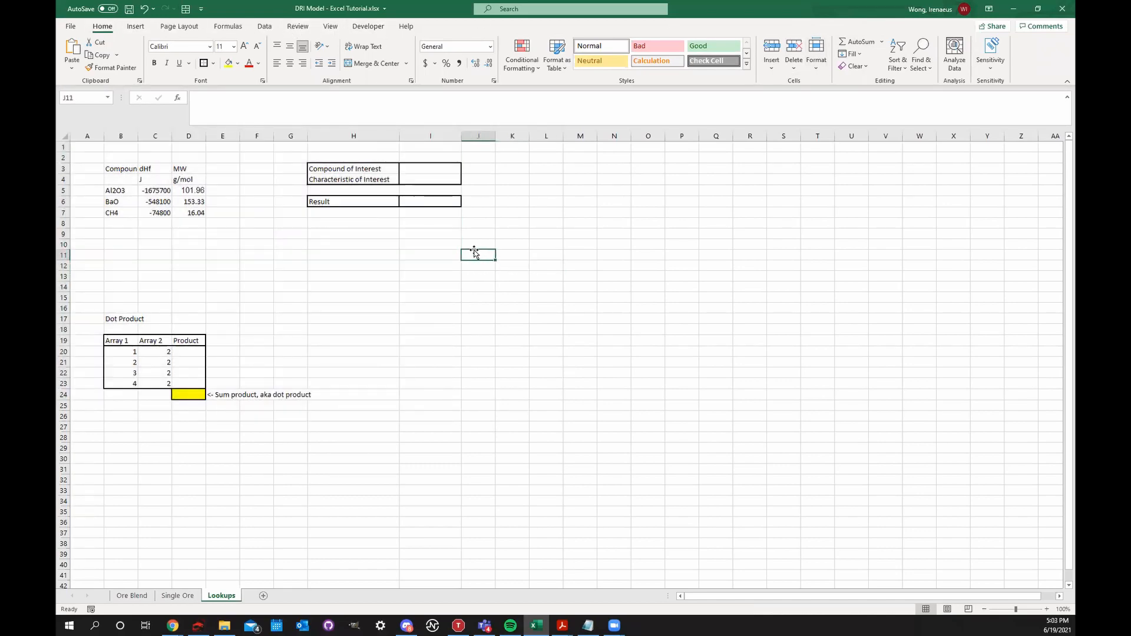
type("\"asdf")
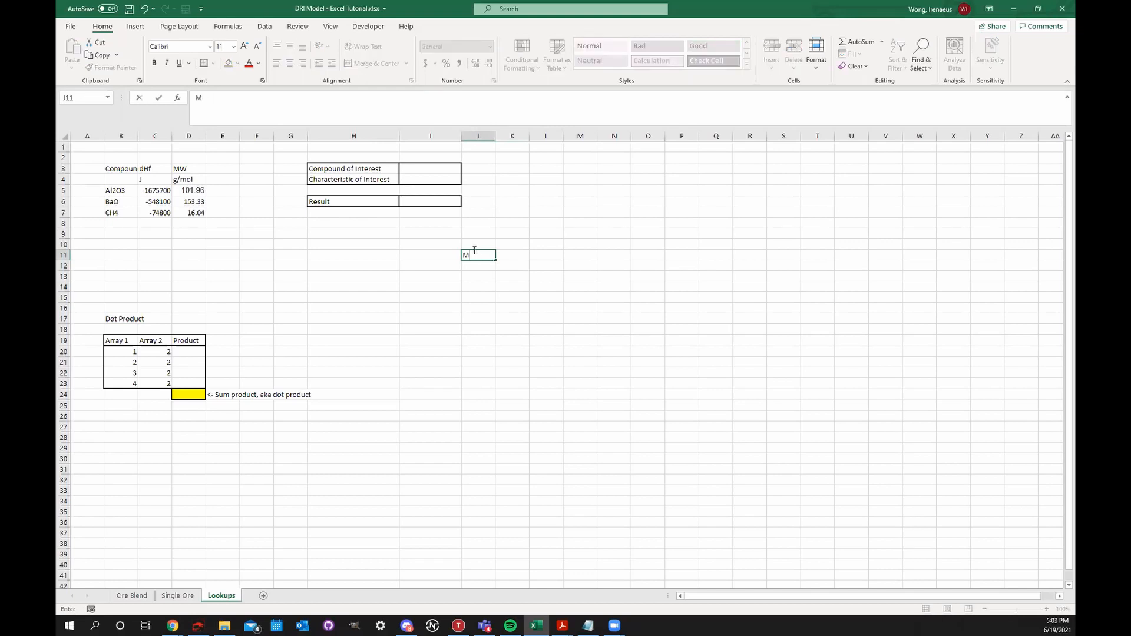
type("MATLS STudents")
key("Return")
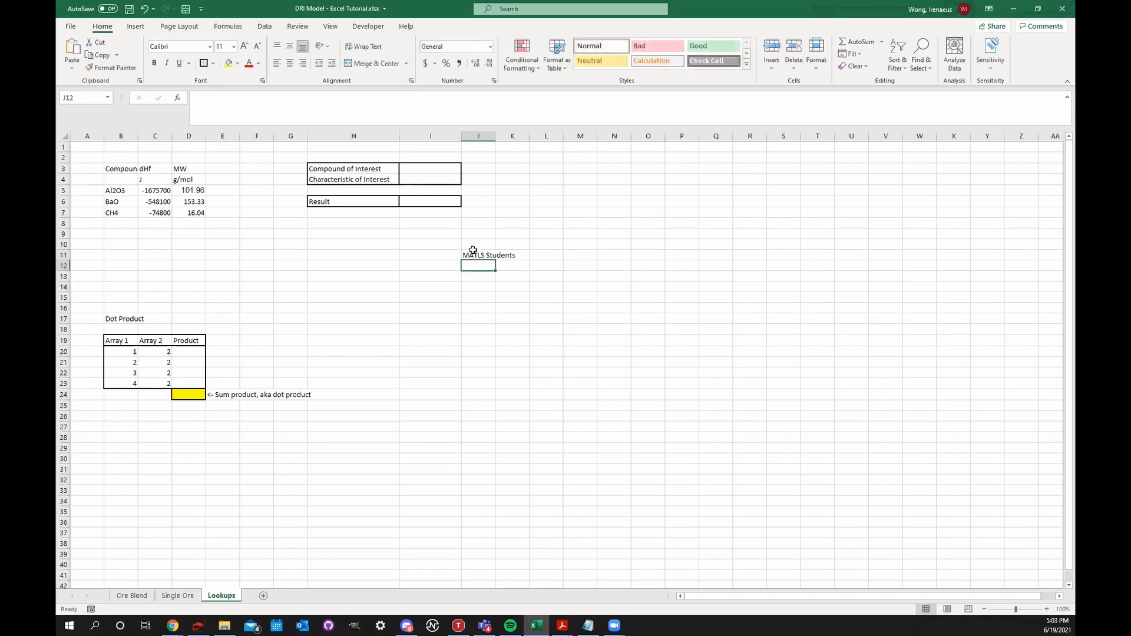
type("5")
key("Tab")
type("6")
key("Tab")
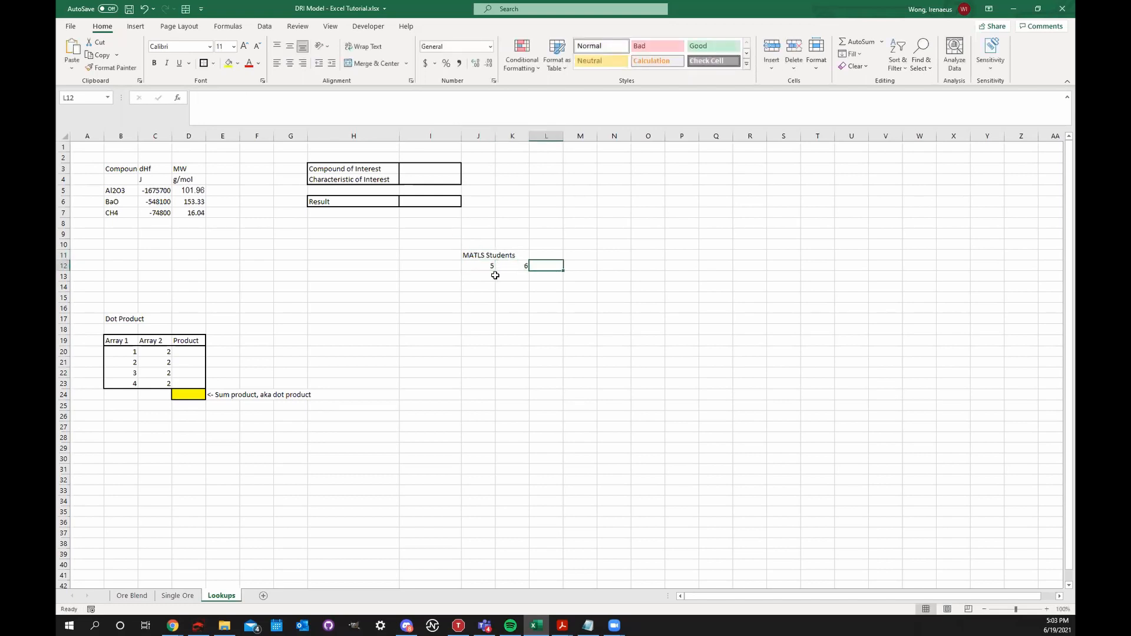
left_click(489, 266)
left_click(508, 265)
left_click(489, 266)
left_click(510, 264)
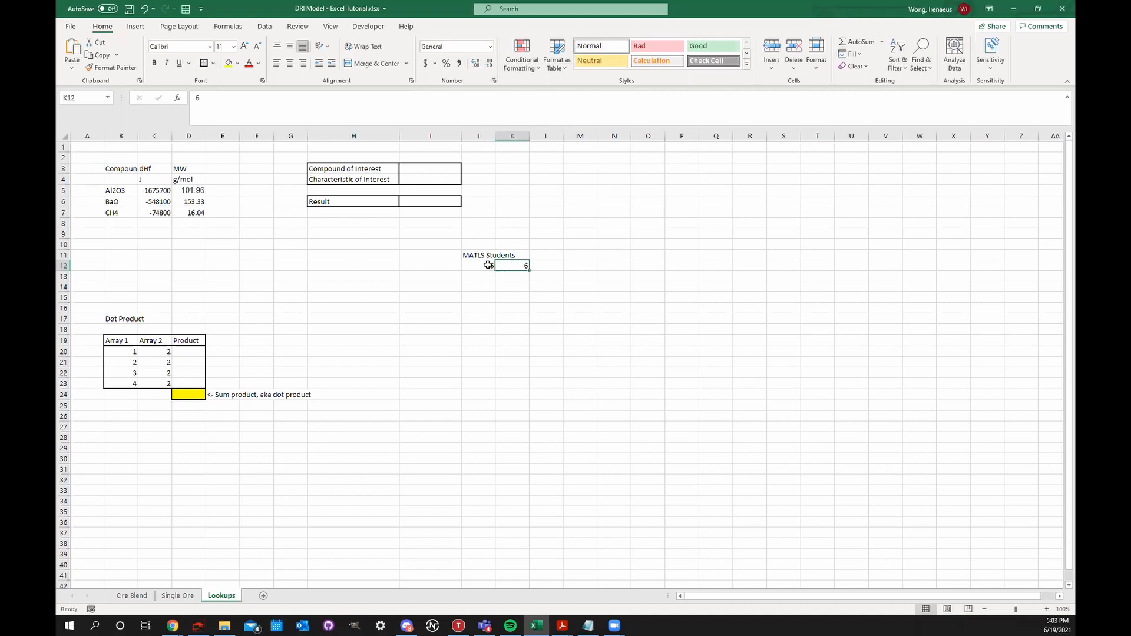
left_click(488, 266)
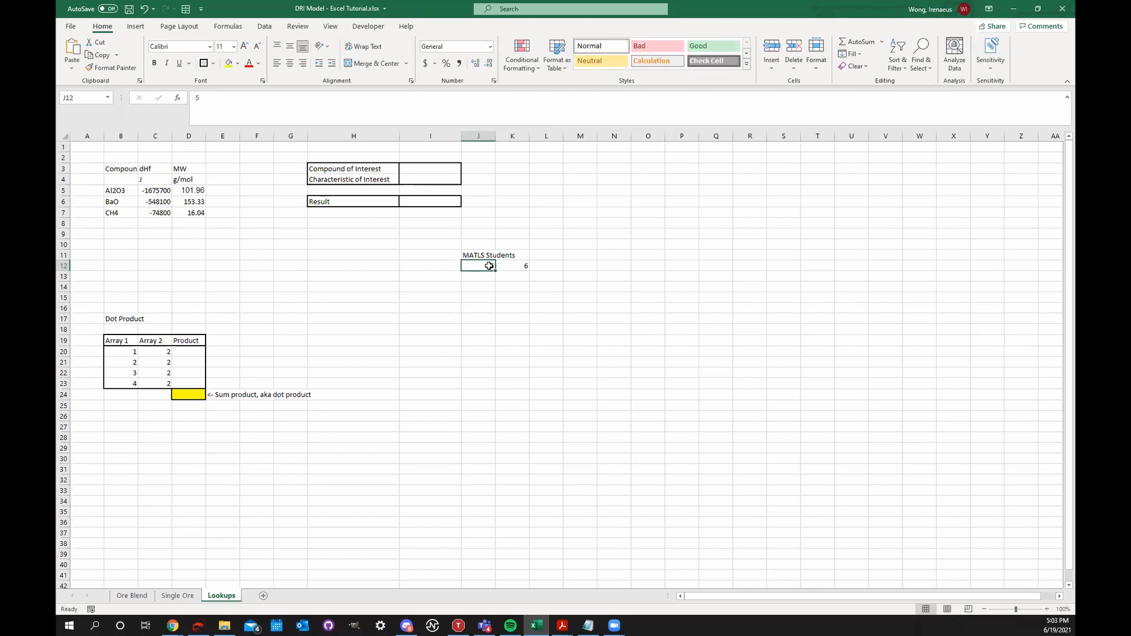
left_click(499, 268)
left_click(480, 269)
left_click(504, 266)
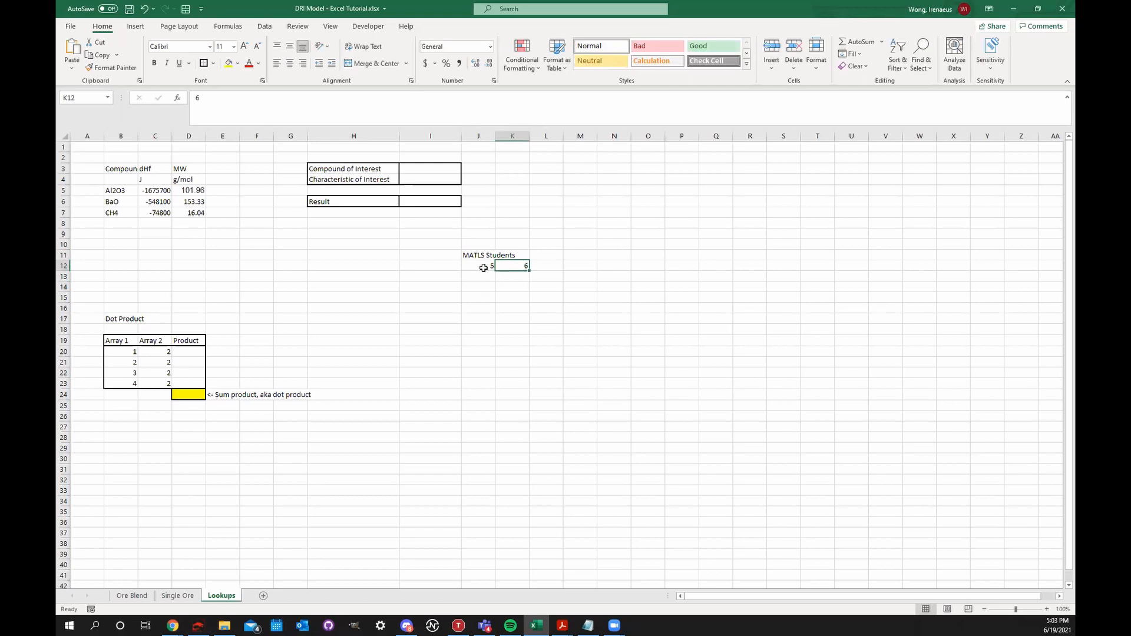
left_click(485, 275)
type("=")
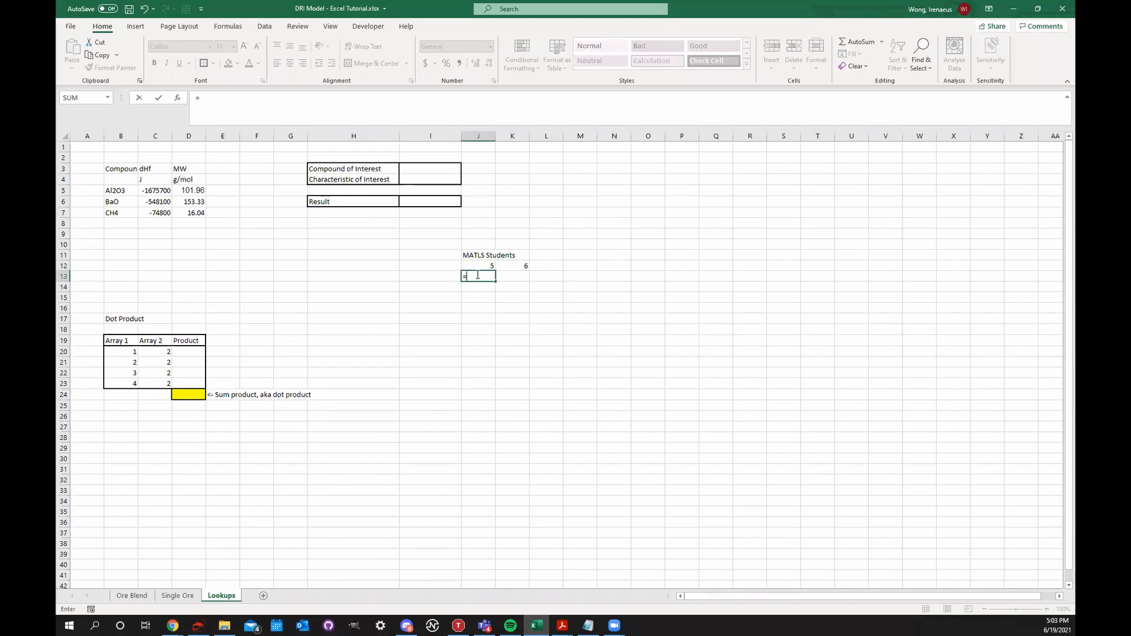
key("Escape")
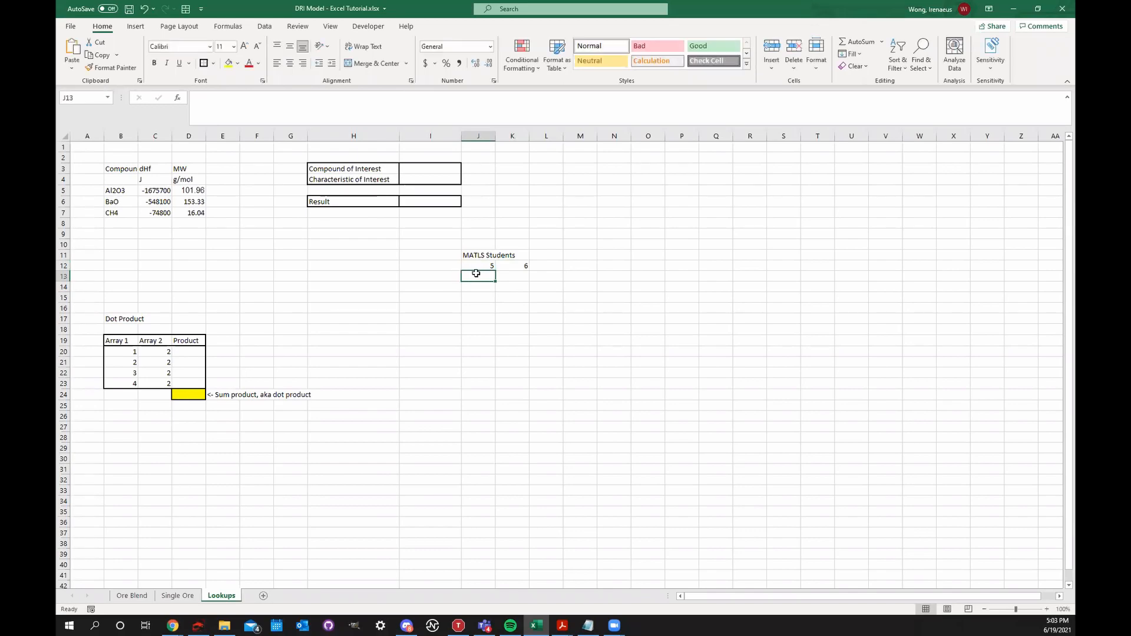
- Start a formula in J13 that references the empty cell O13
type("=")
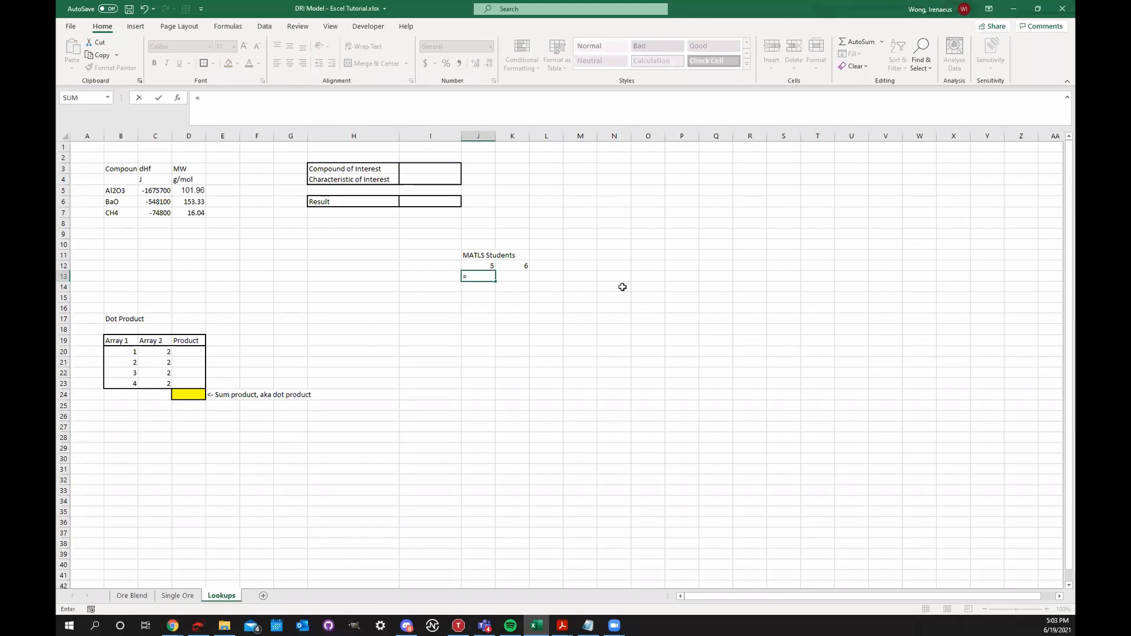
left_click(310, 238)
left_click(371, 298)
left_click(637, 343)
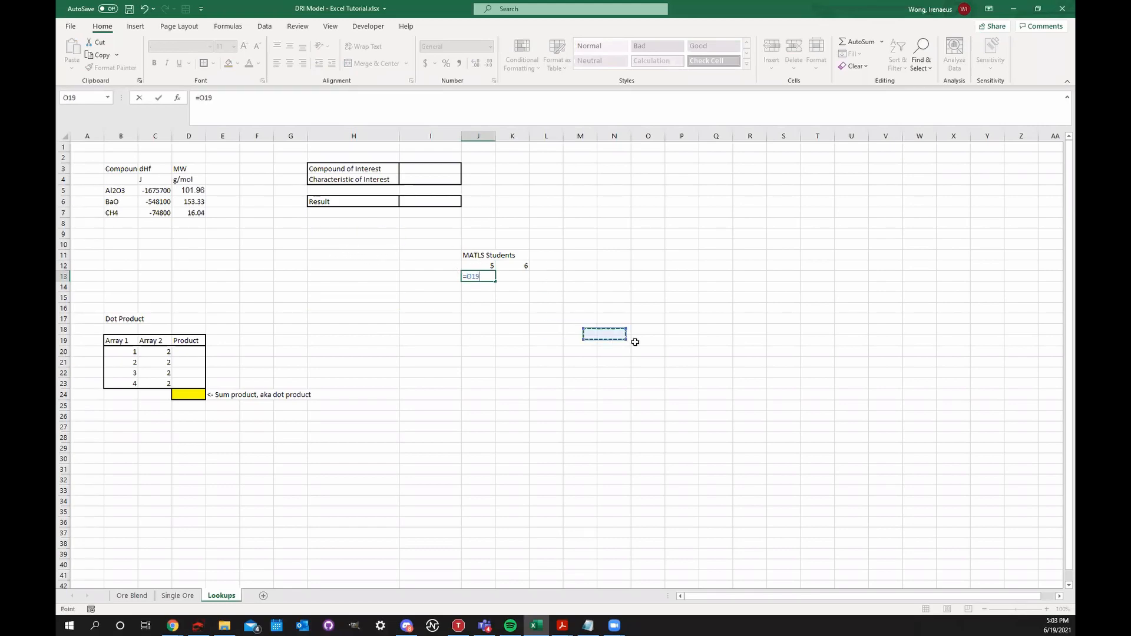
left_click(644, 277)
key("F2")
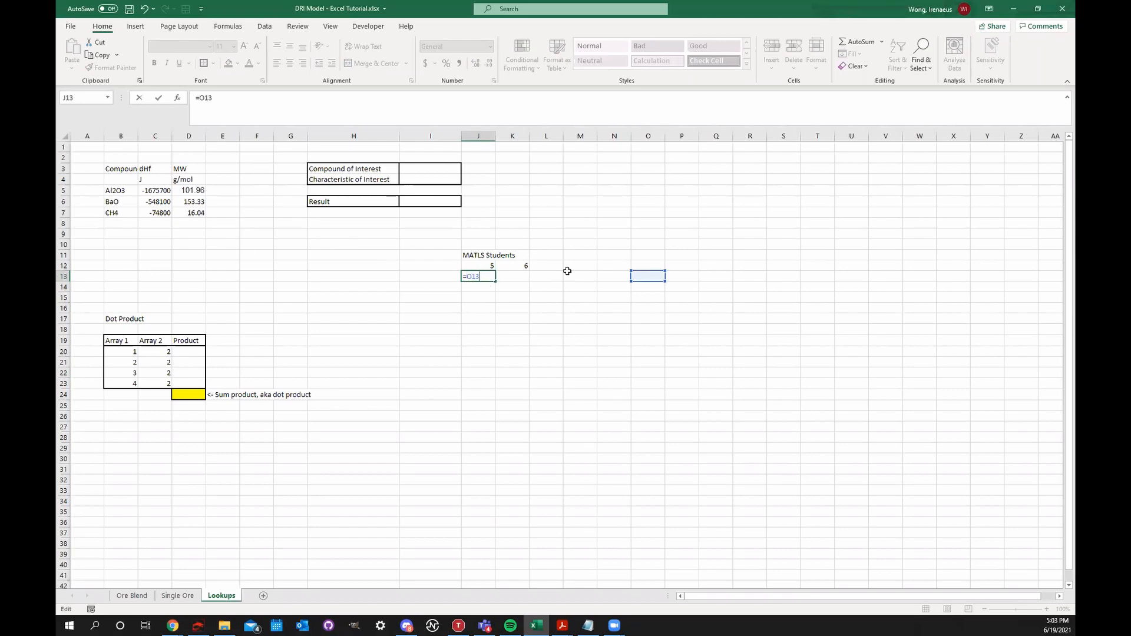
- Replace the reference in the J13 formula so that it reads =J12+1
left_click(486, 265)
double_click(488, 277)
key("BackSpace")
key("BackSpace")
key("BackSpace")
left_click(484, 265)
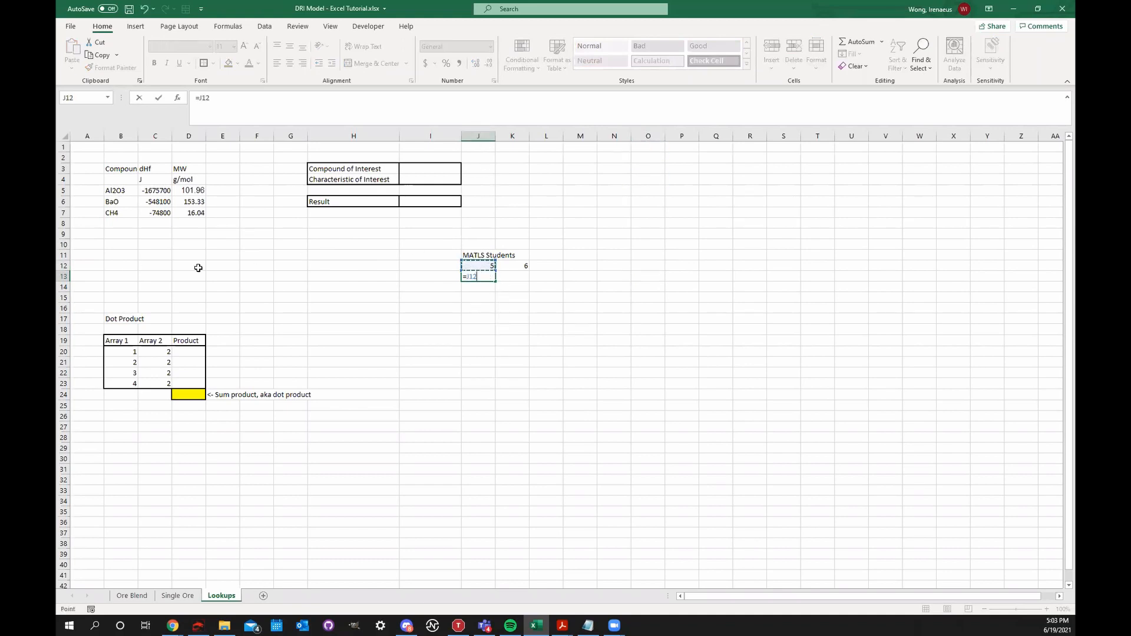
type("+1")
key("Return")
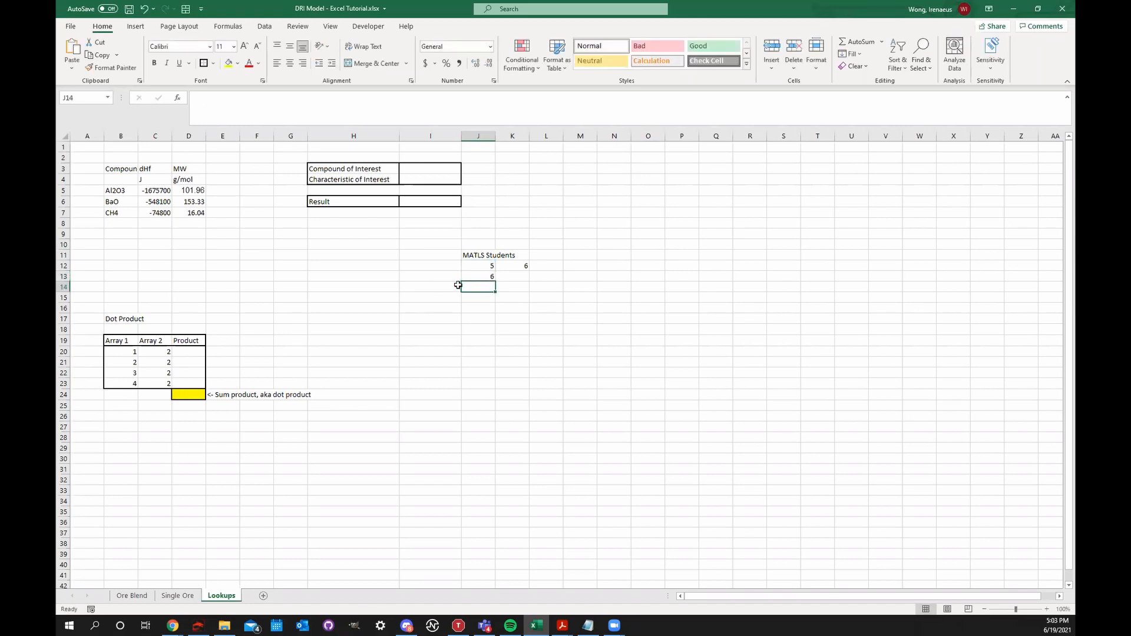
- Fill the J13 formula down the column to J38
left_click(488, 276)
left_click_drag(493, 282, 496, 548)
left_click(621, 423)
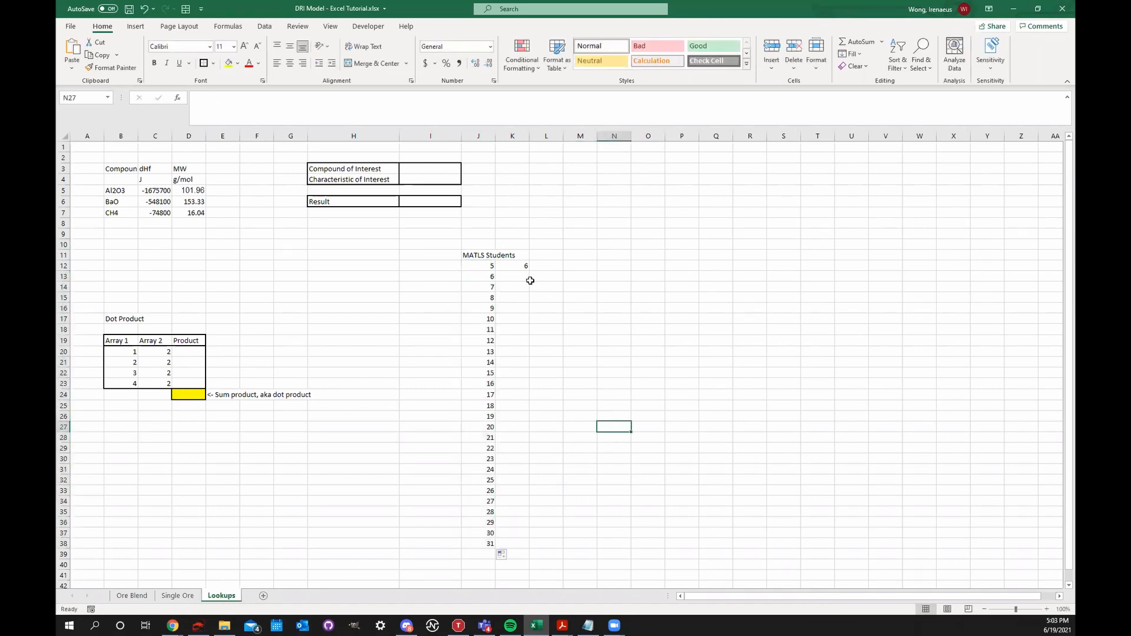
- Replace the value in K12 with the formula =J12*5 and fill it down to K38
double_click(524, 266)
double_click(526, 266)
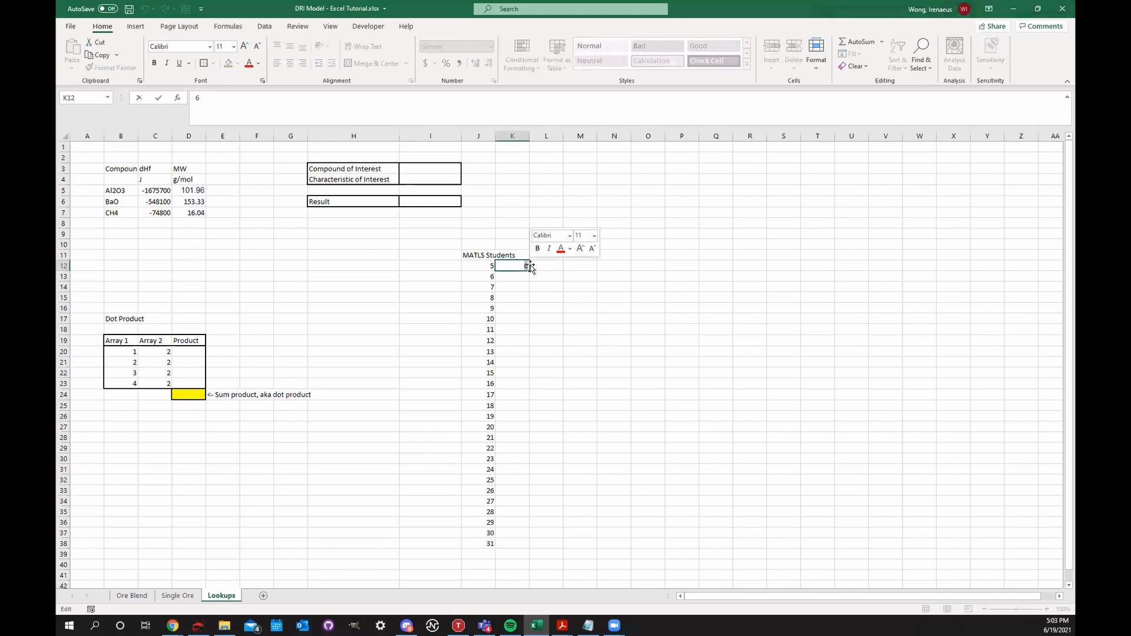
type("=")
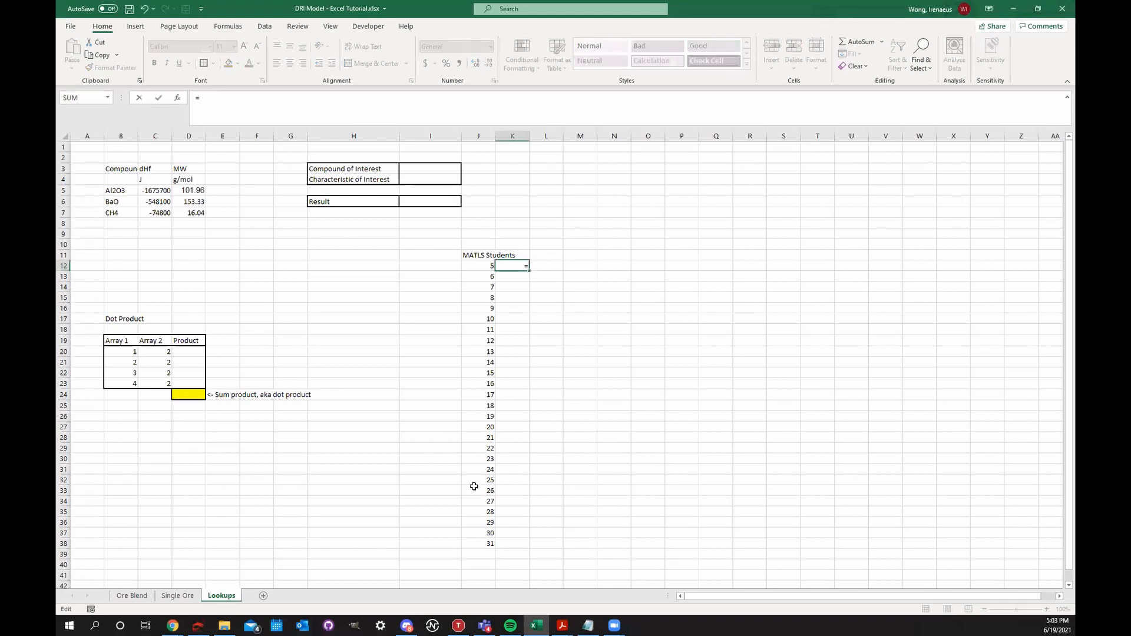
left_click(489, 266)
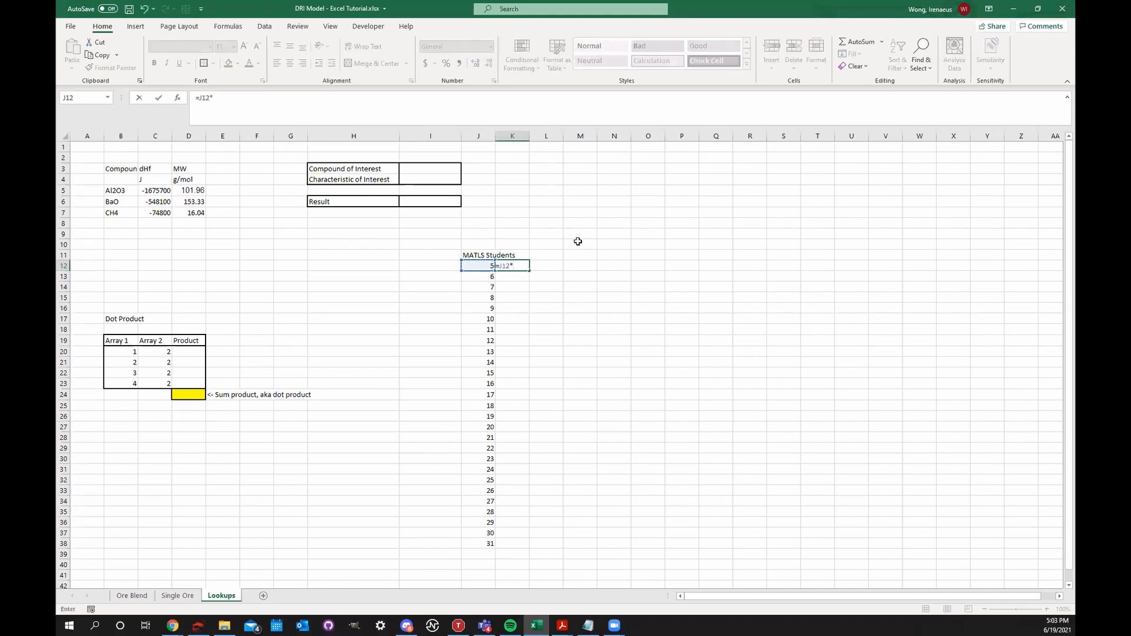
key("ctrl+Return")
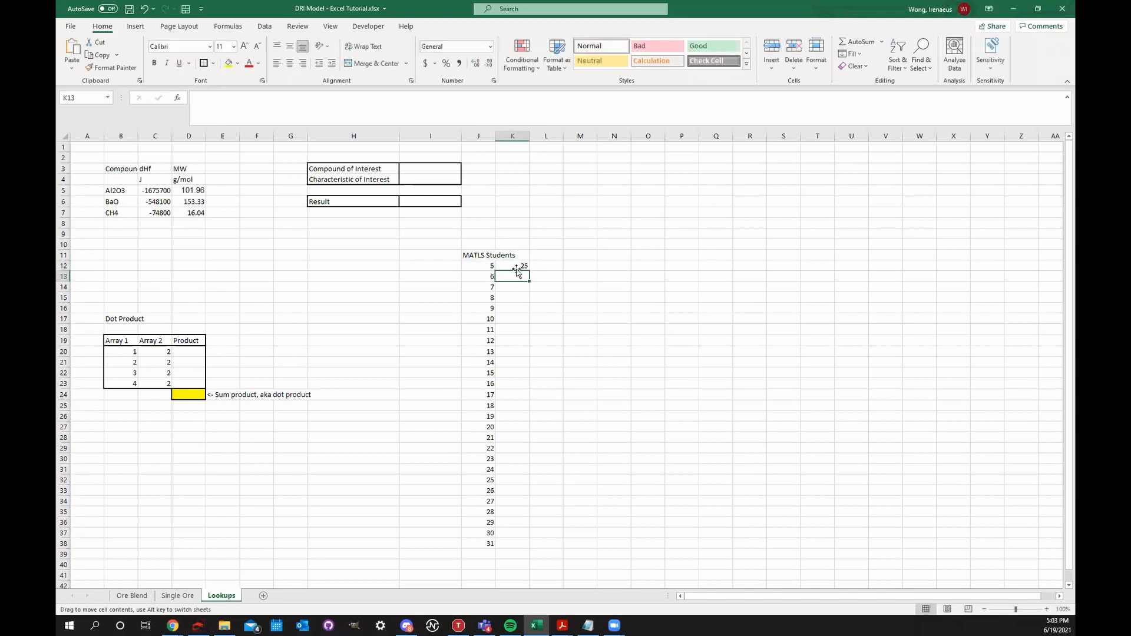
left_click_drag(529, 271, 514, 548)
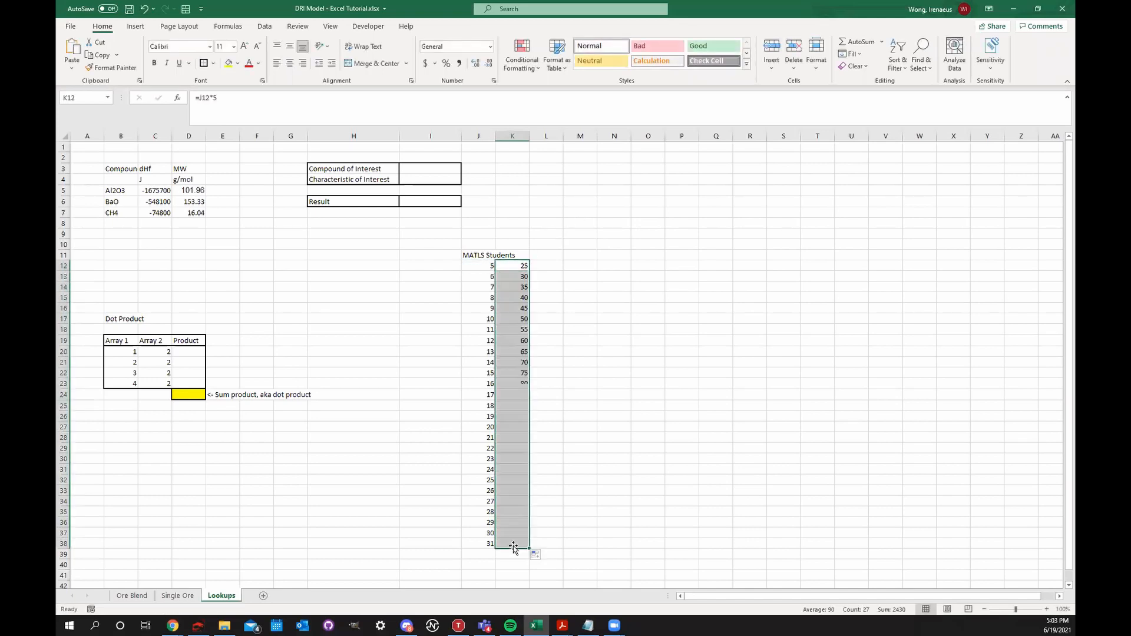
left_click(543, 333)
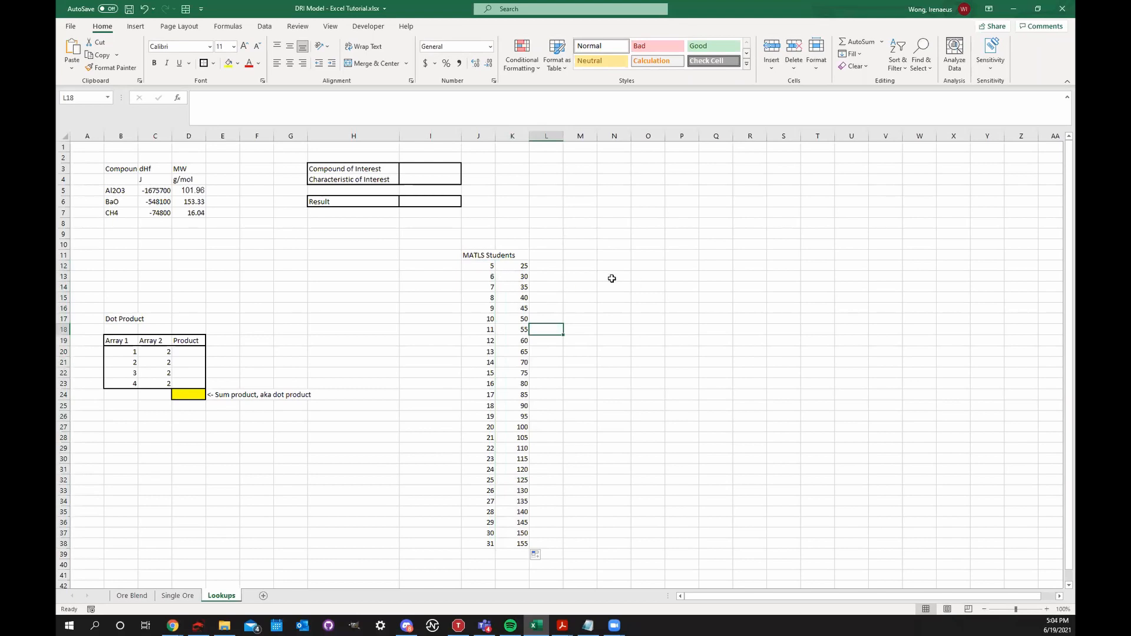
- Preview the recommended charts for the range J12:K38, and close the chart dialog without inserting one
left_click_drag(491, 266, 512, 546)
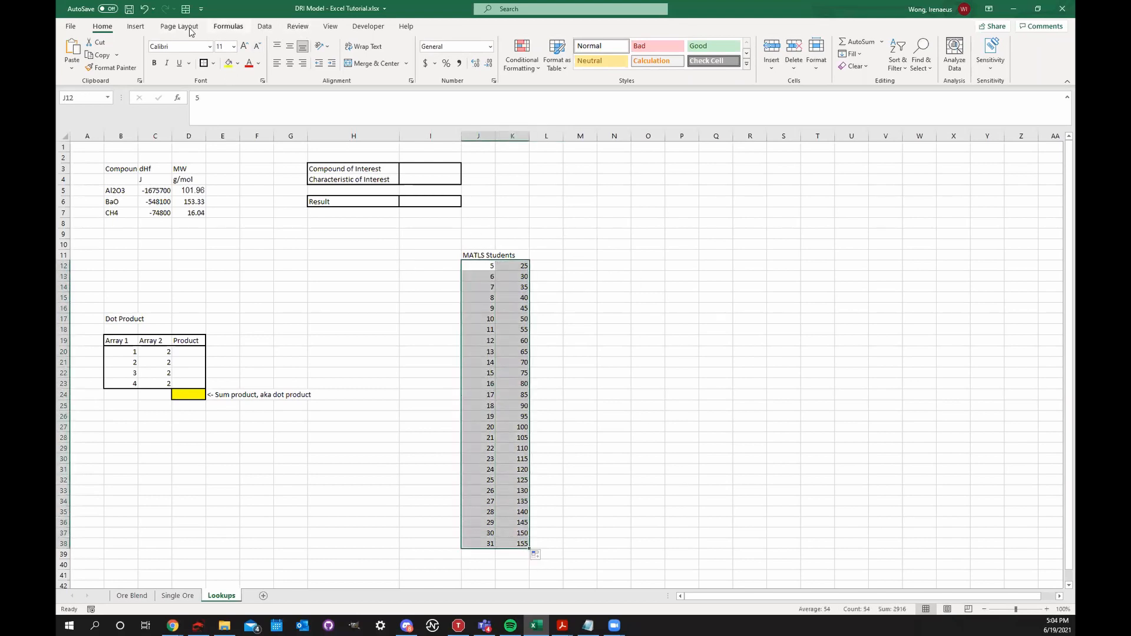
left_click(329, 27)
left_click(366, 30)
left_click(263, 27)
left_click(228, 27)
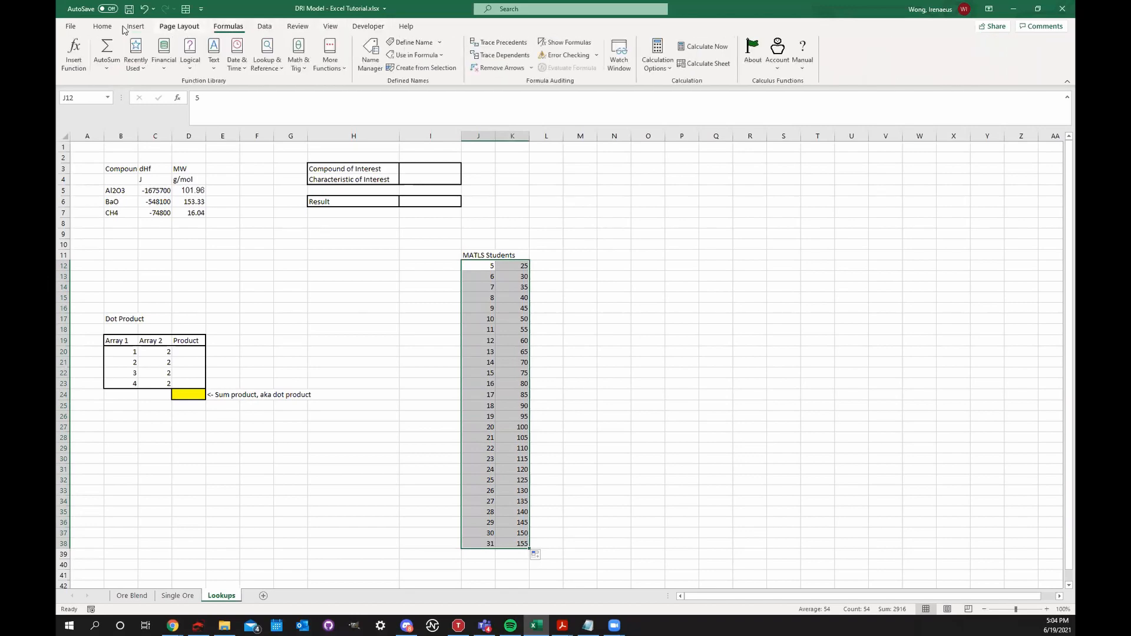
left_click(179, 28)
left_click(136, 27)
left_click(103, 28)
left_click(136, 27)
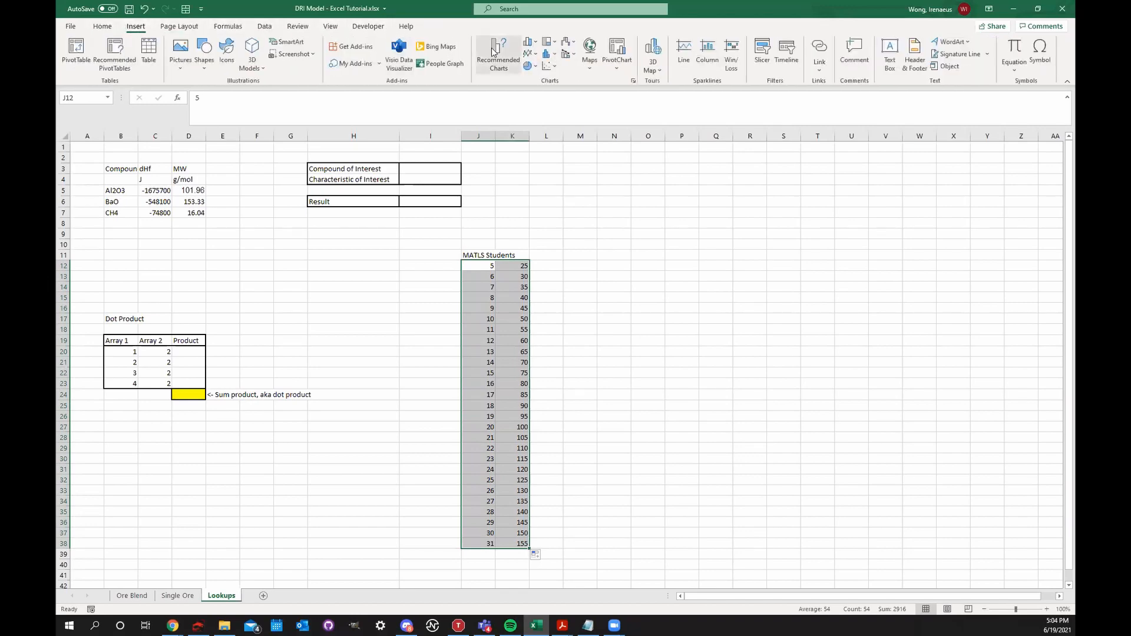
left_click(498, 54)
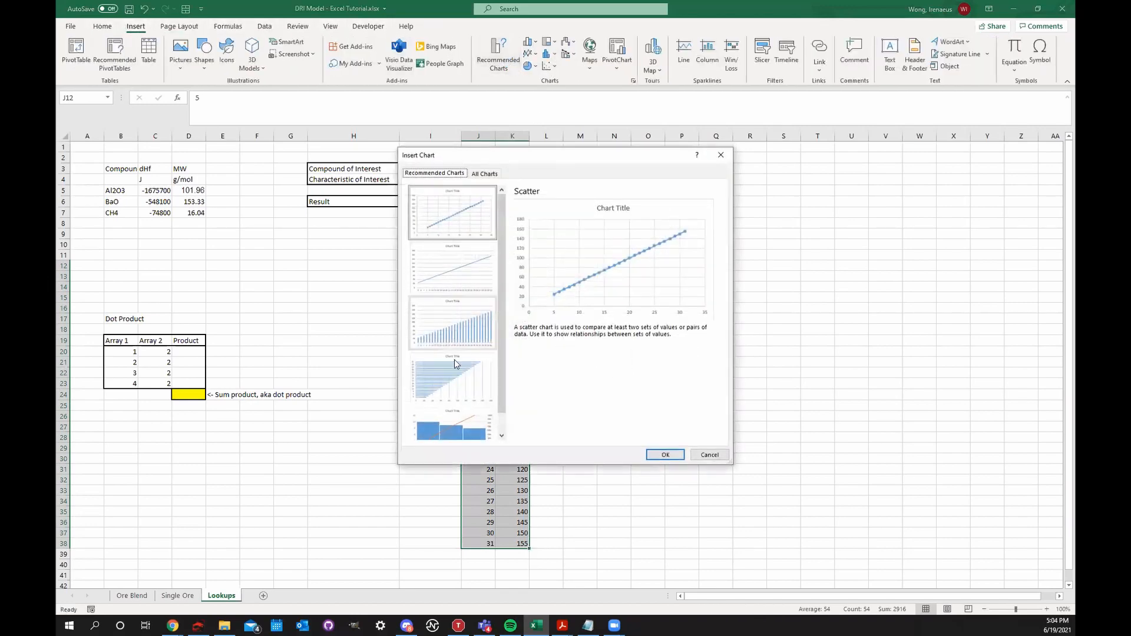
scroll(458, 377, "down", 3)
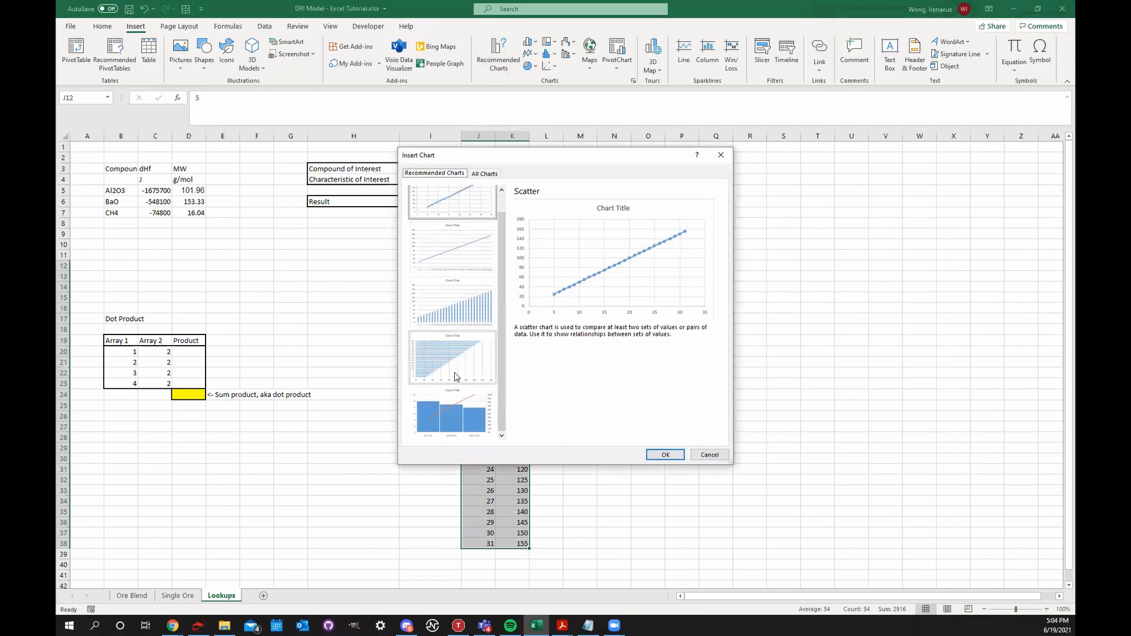
left_click(720, 155)
left_click(580, 287)
- Clear the contents of J10:L40 to remove the sample heading and number columns
left_click_drag(478, 246, 556, 568)
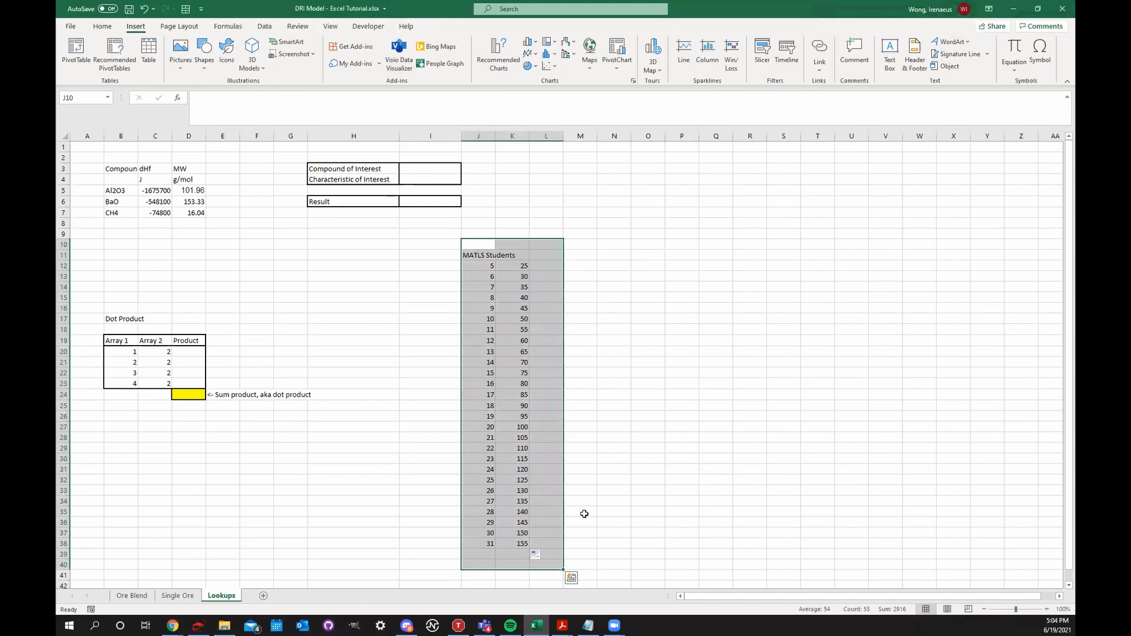
key("Delete")
left_click(591, 416)
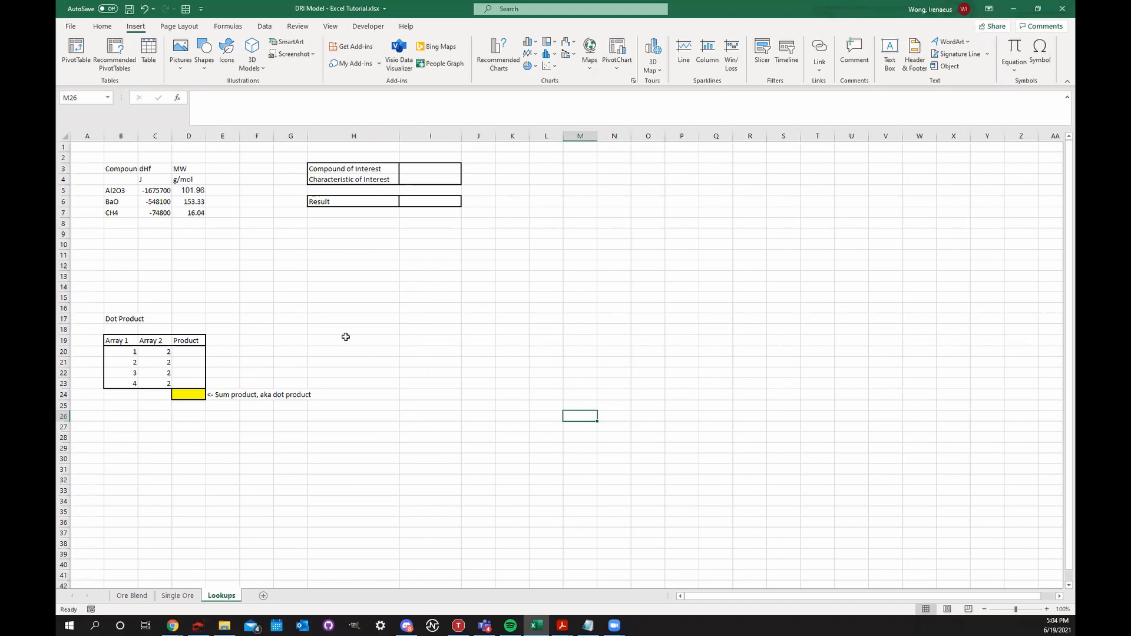
left_click(511, 255)
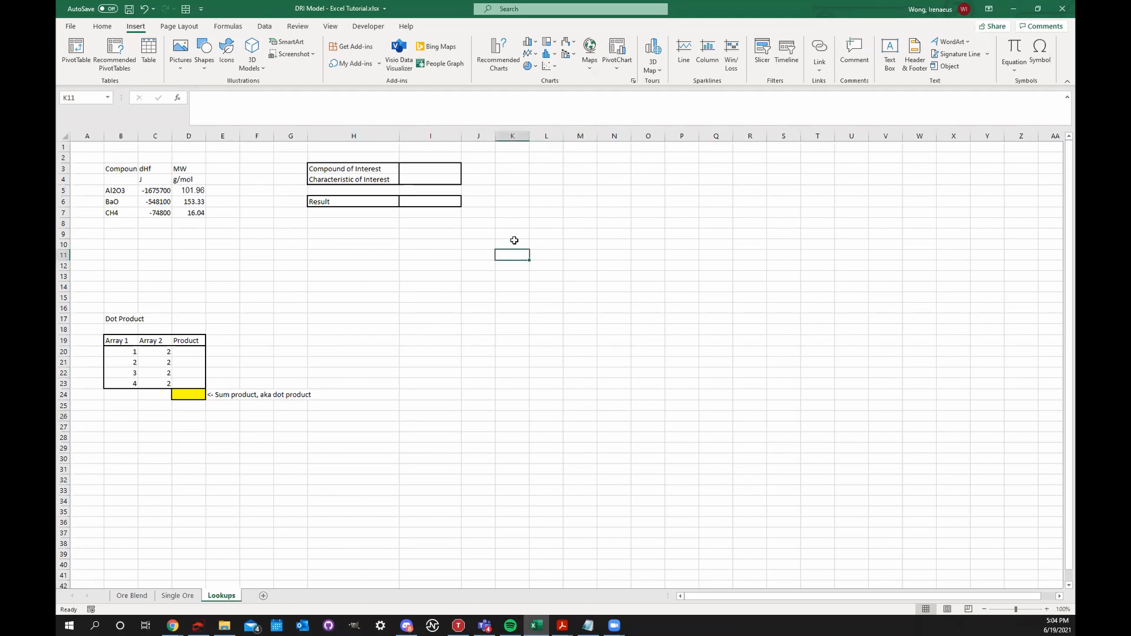
left_click(513, 243)
left_click(514, 234)
left_click(252, 270)
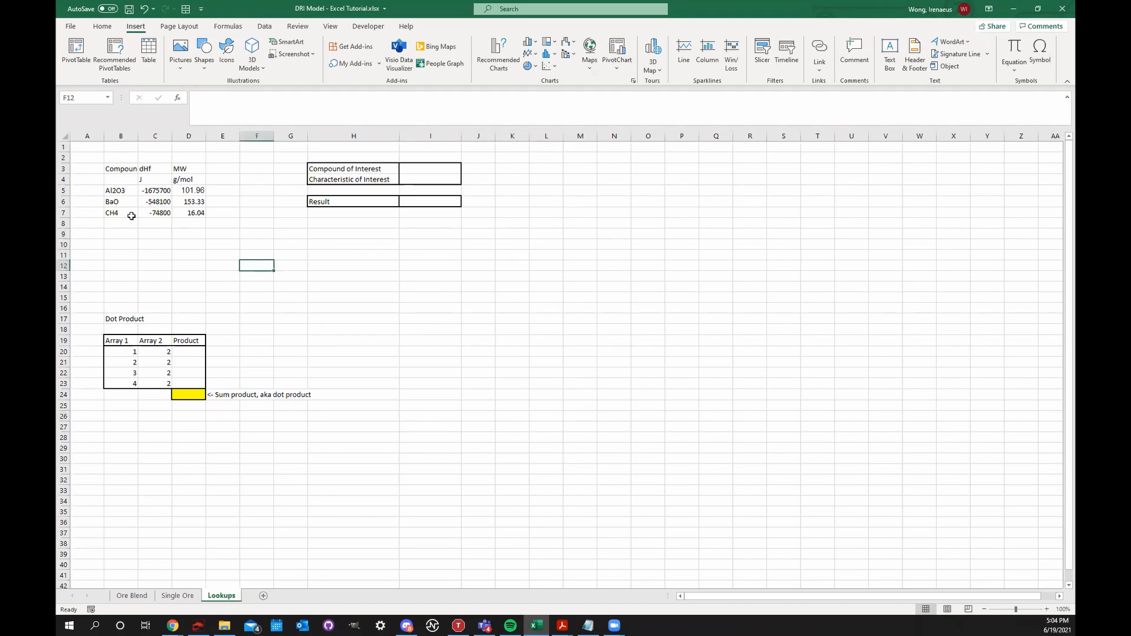
- Widen column B to fit the Compound heading, and centre the dHf and MW headings with their units in C3:D4
left_click_drag(116, 169, 194, 213)
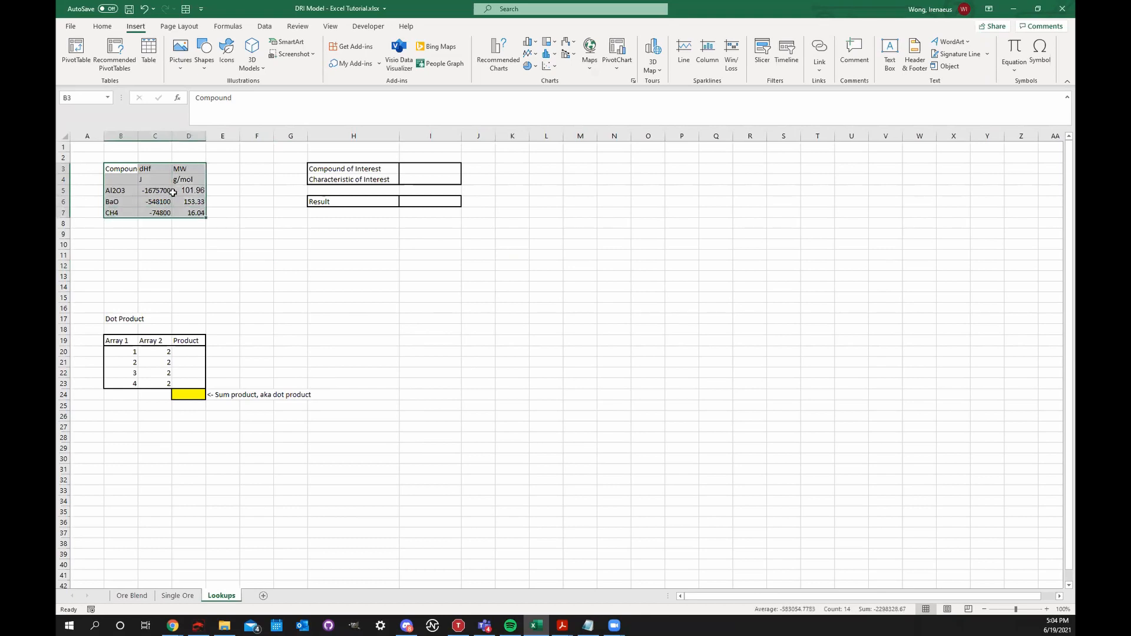
left_click_drag(138, 135, 153, 136)
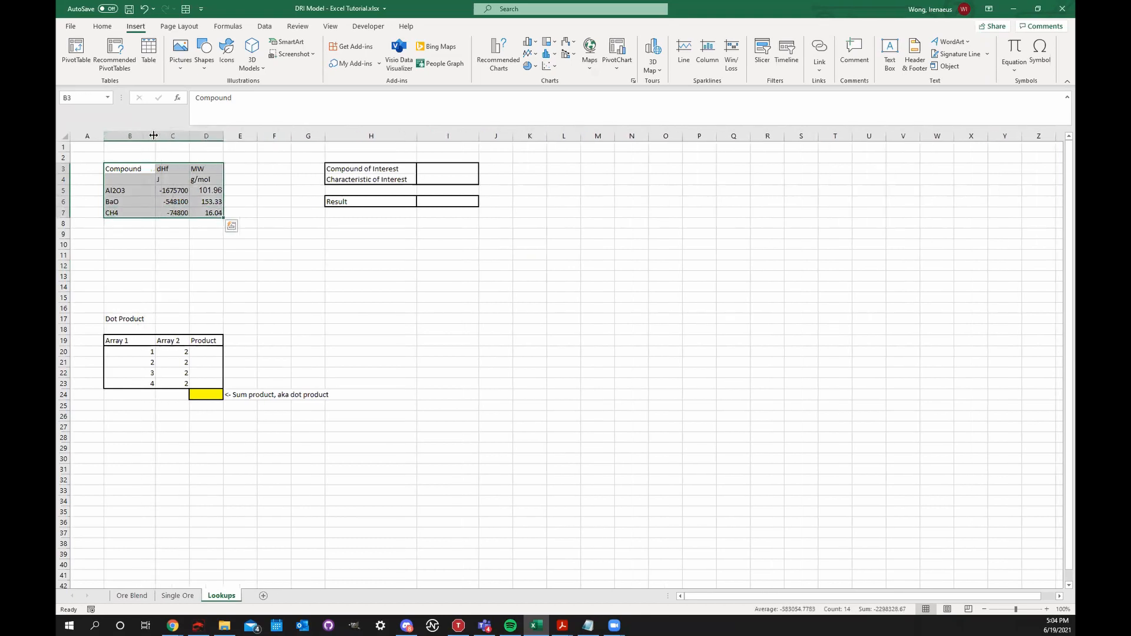
left_click(186, 145)
left_click_drag(176, 172, 206, 179)
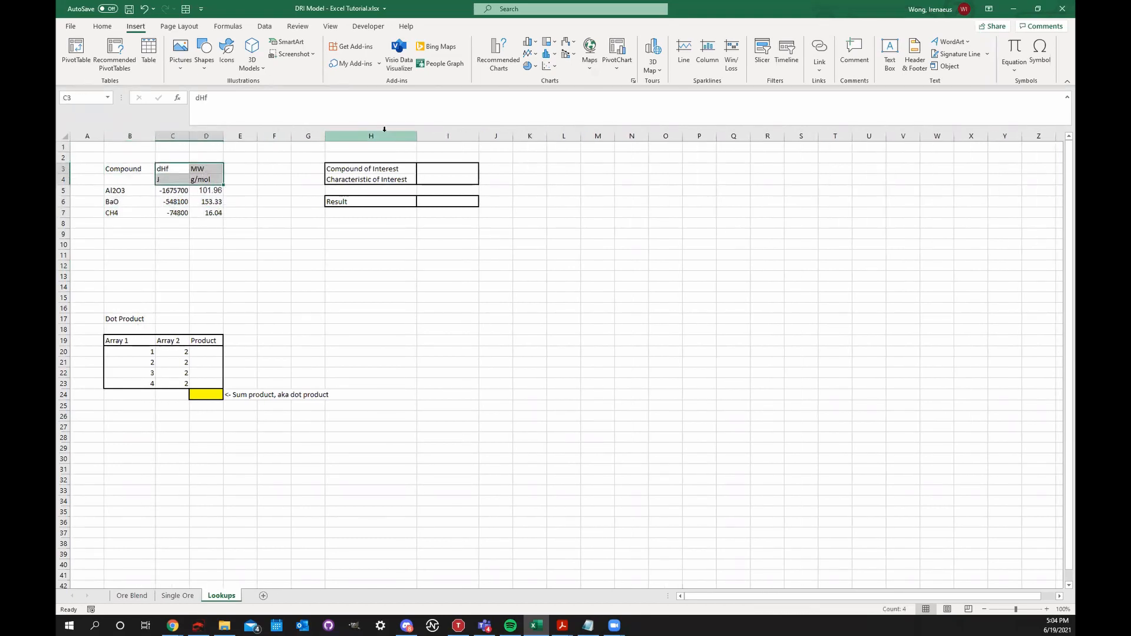
left_click(102, 26)
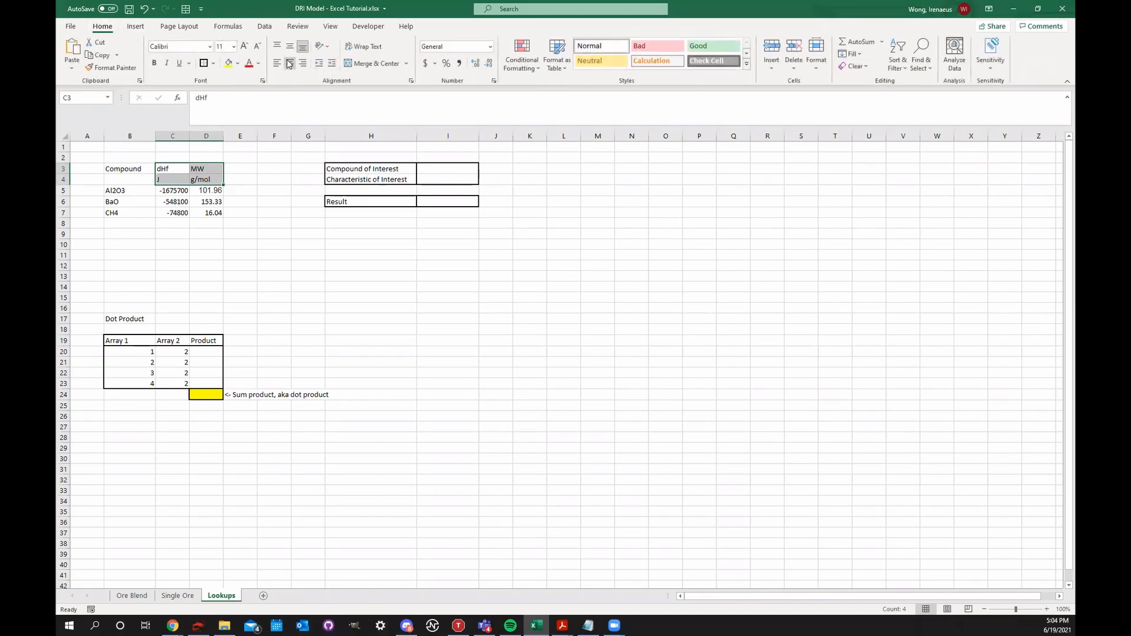
left_click(289, 63)
left_click(244, 278)
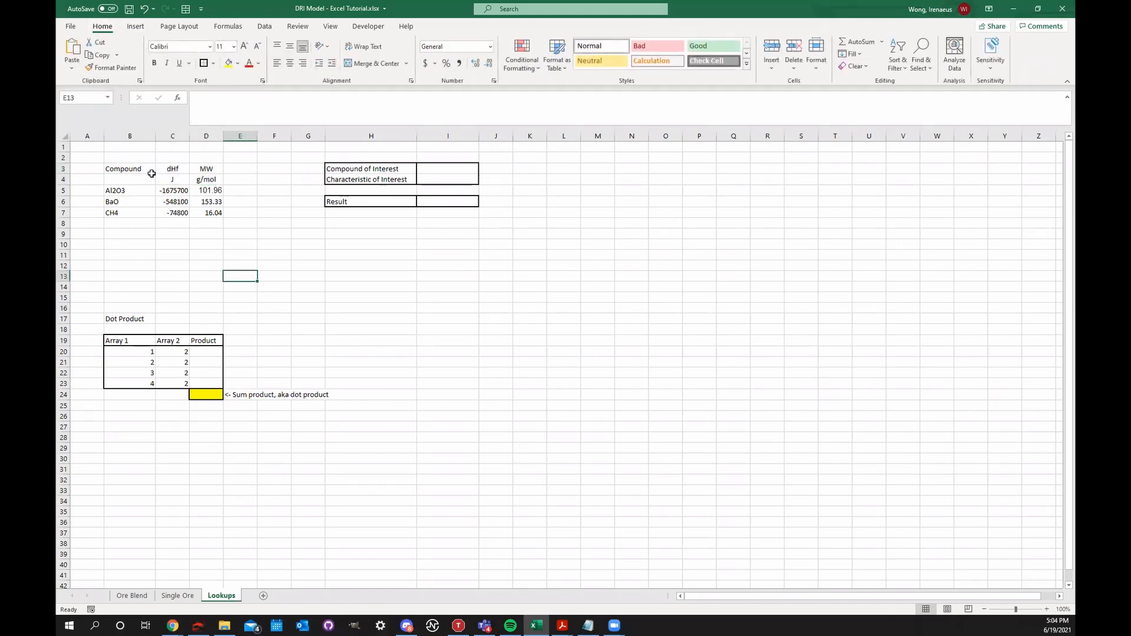
- Examine the compound table in B3:D7, its dHf and MW values for Al2O3, and the empty rows below it
left_click_drag(127, 170, 220, 215)
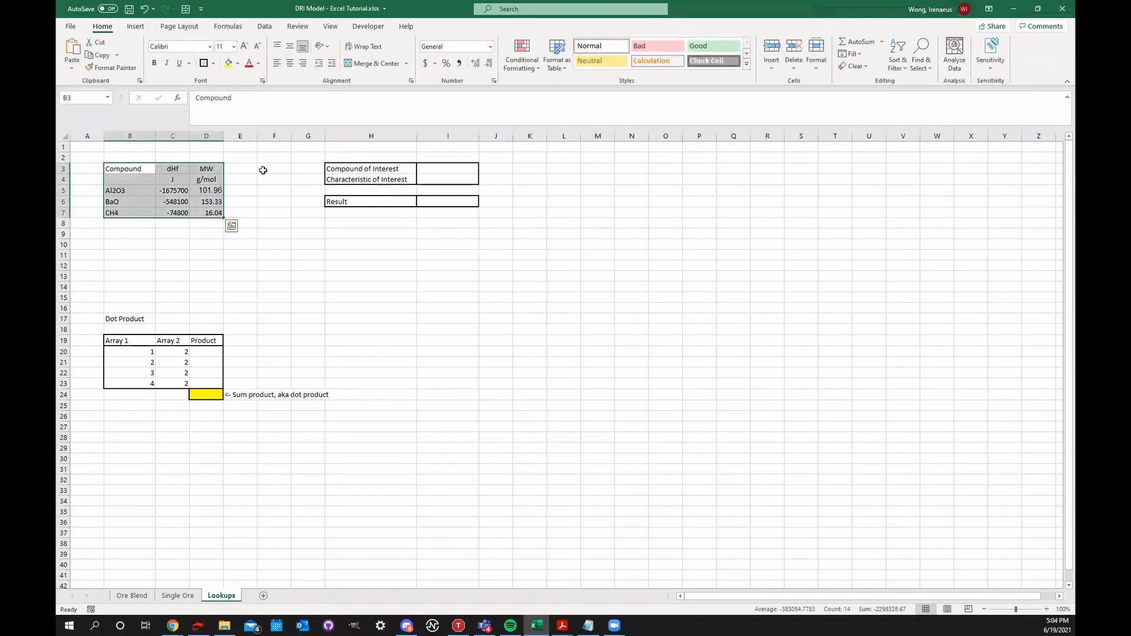
left_click(241, 244)
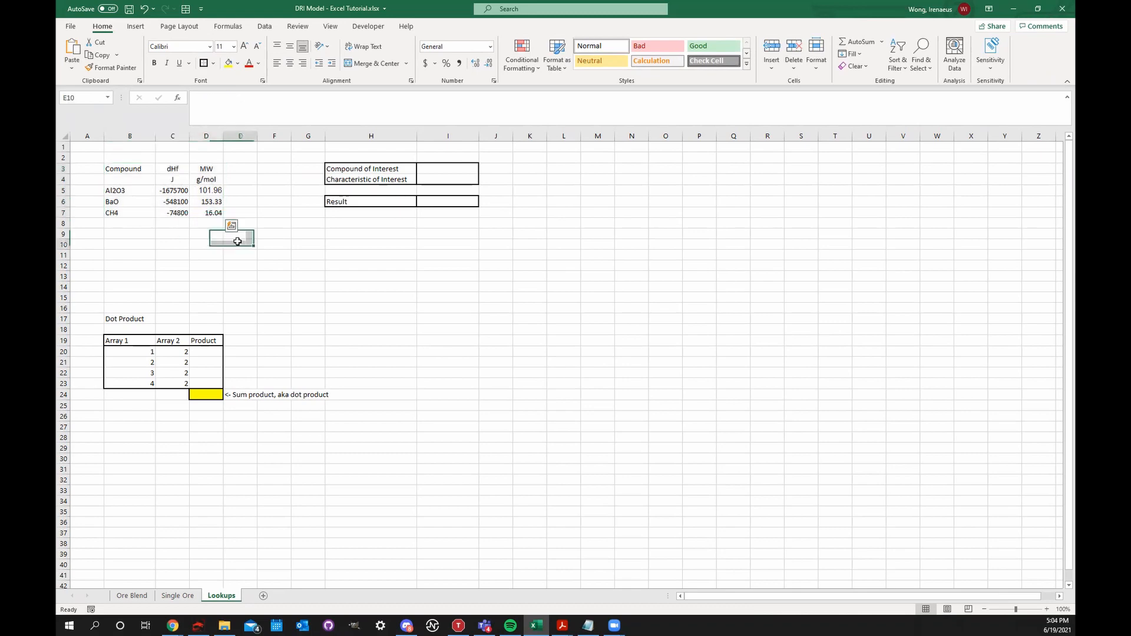
left_click(152, 190)
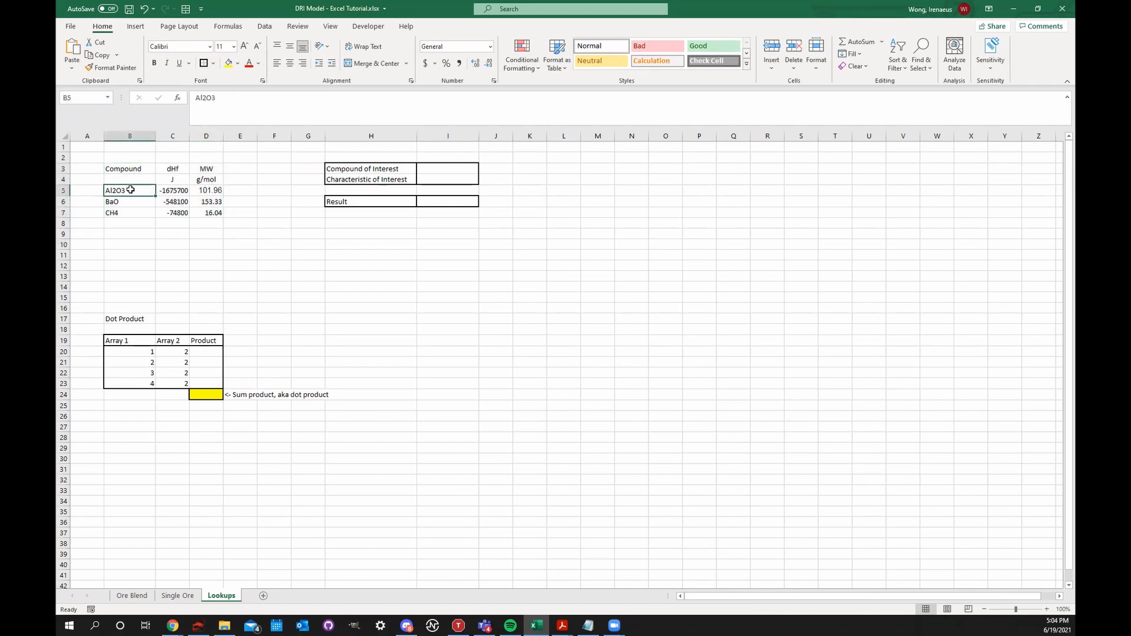
left_click(172, 191)
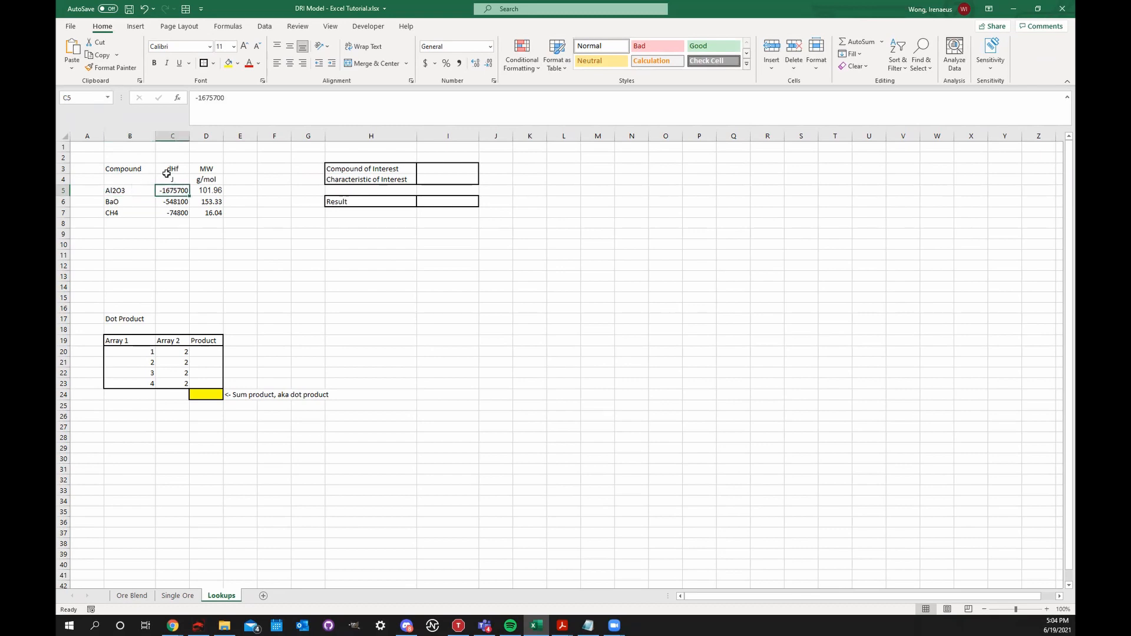
left_click(207, 188)
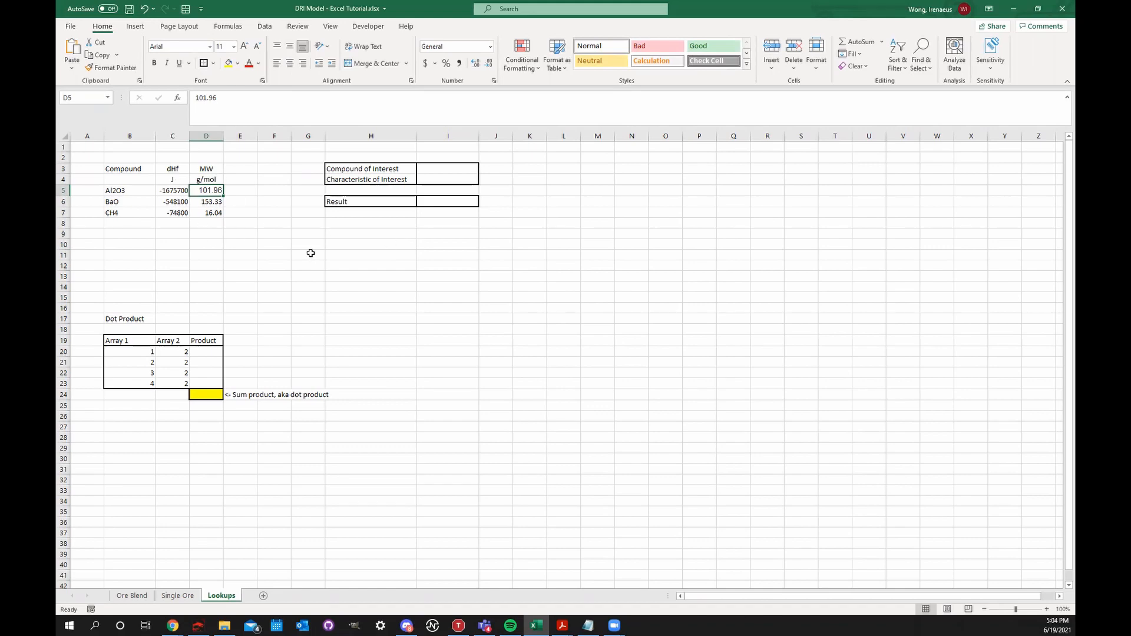
left_click_drag(136, 172, 202, 215)
left_click(231, 225)
left_click(268, 213)
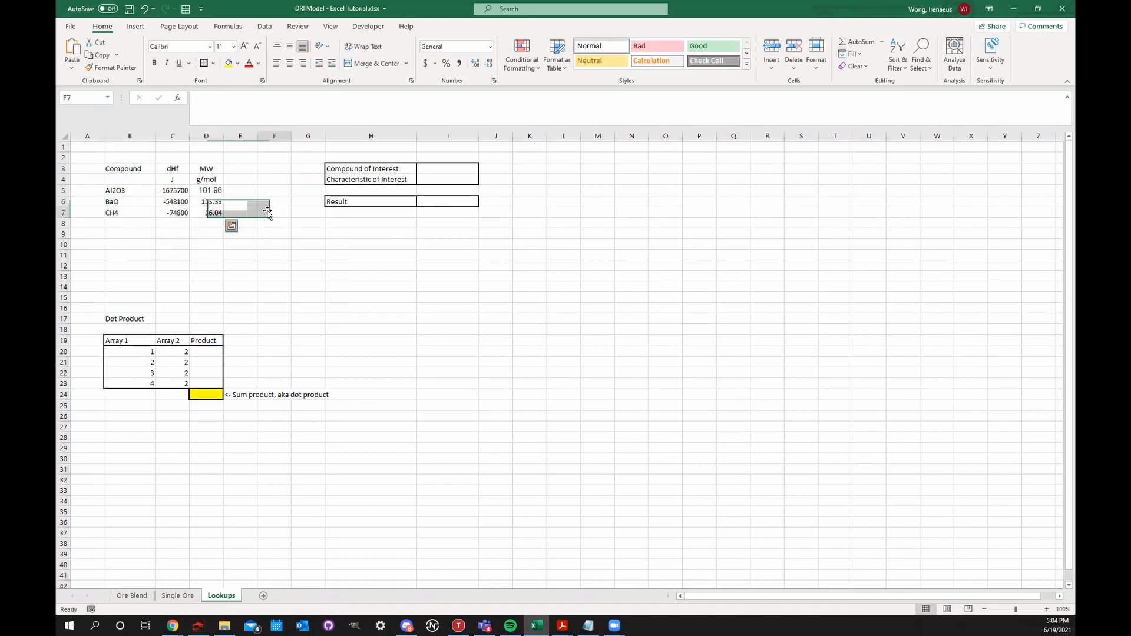
left_click_drag(124, 190, 141, 512)
left_click(249, 489)
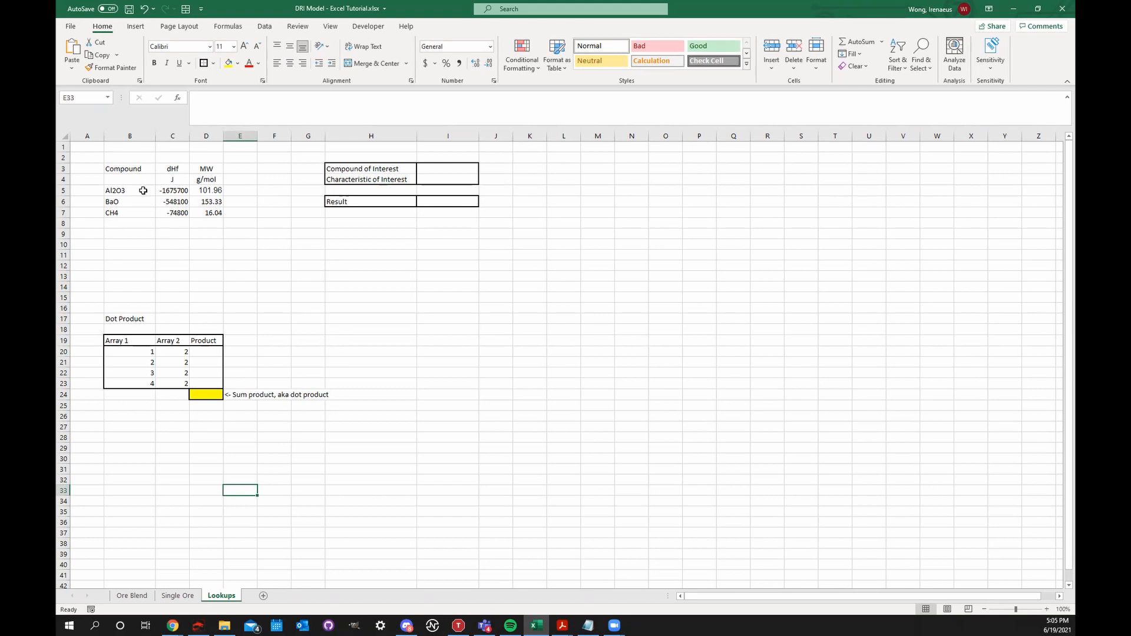
left_click_drag(125, 191, 213, 287)
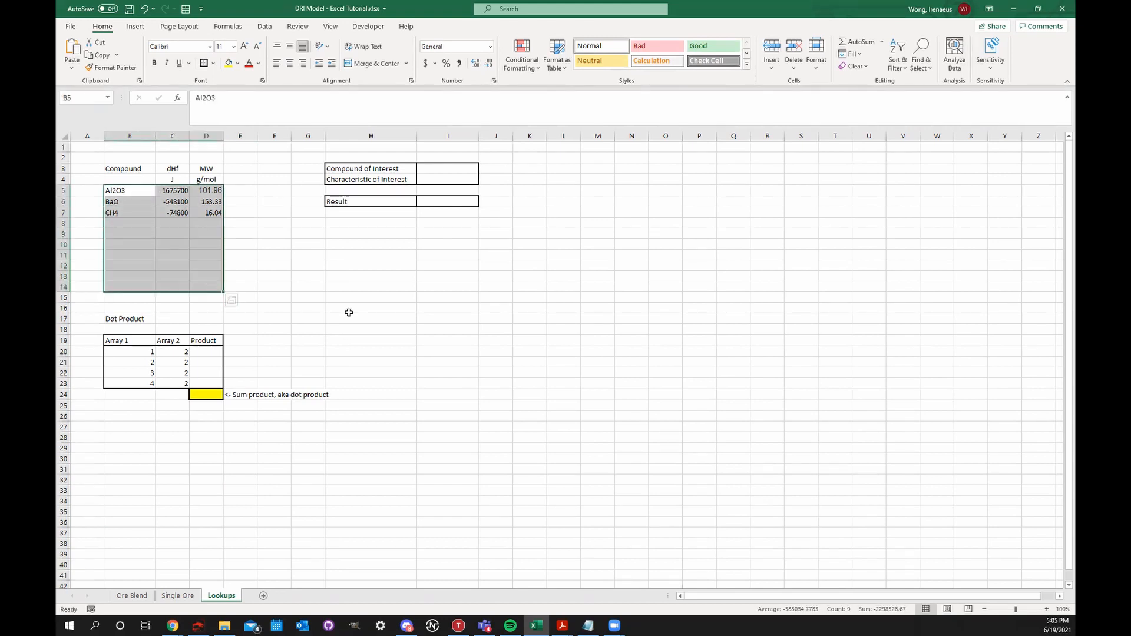
left_click(348, 310)
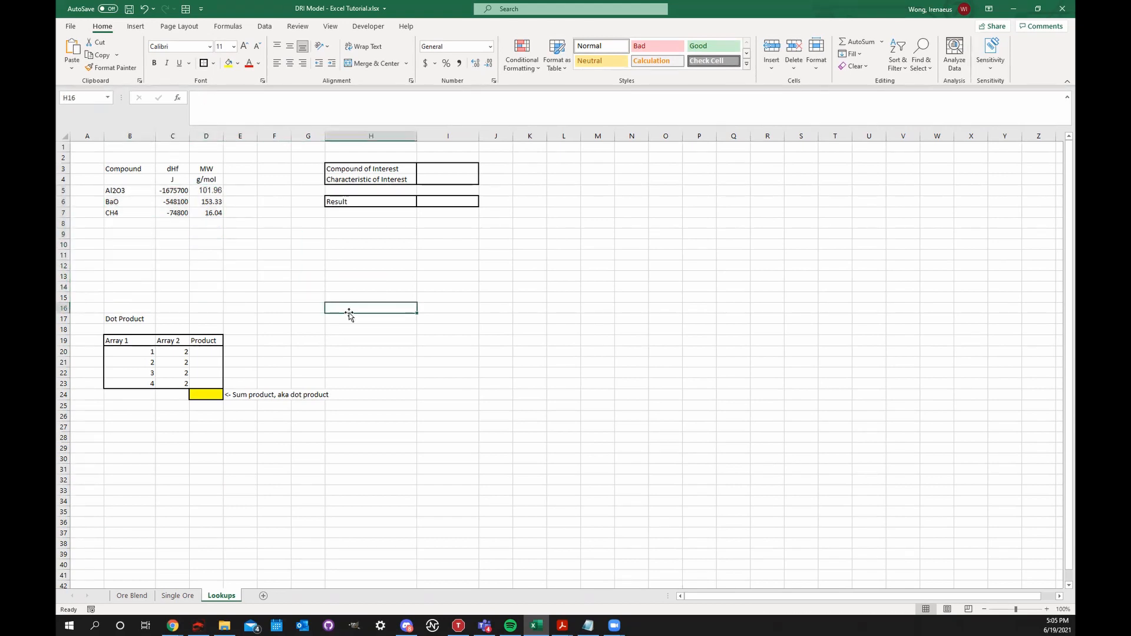
left_click(493, 243)
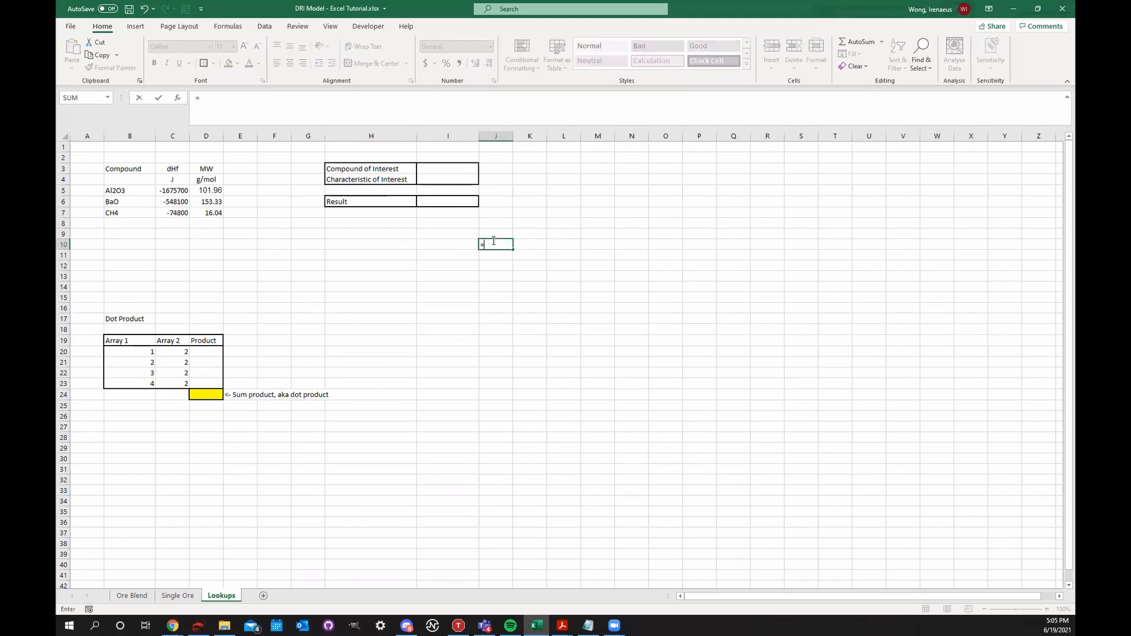
type("match")
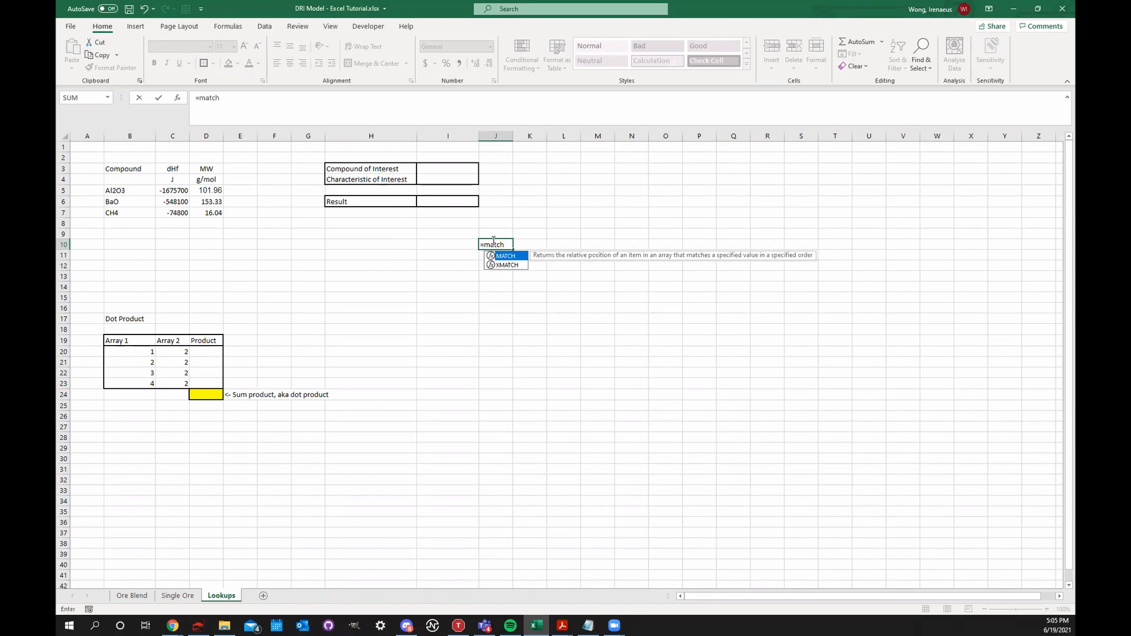
key("BackSpace")
key("BackSpace")
key("BackSpace")
key("BackSpace")
key("BackSpace")
type("=")
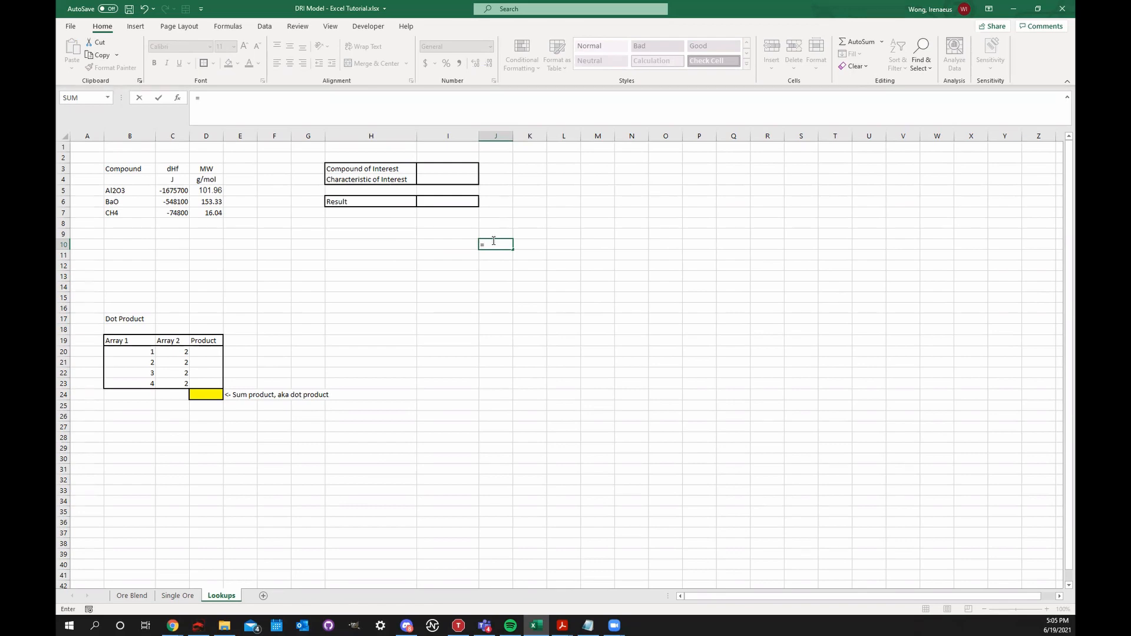
type("mat")
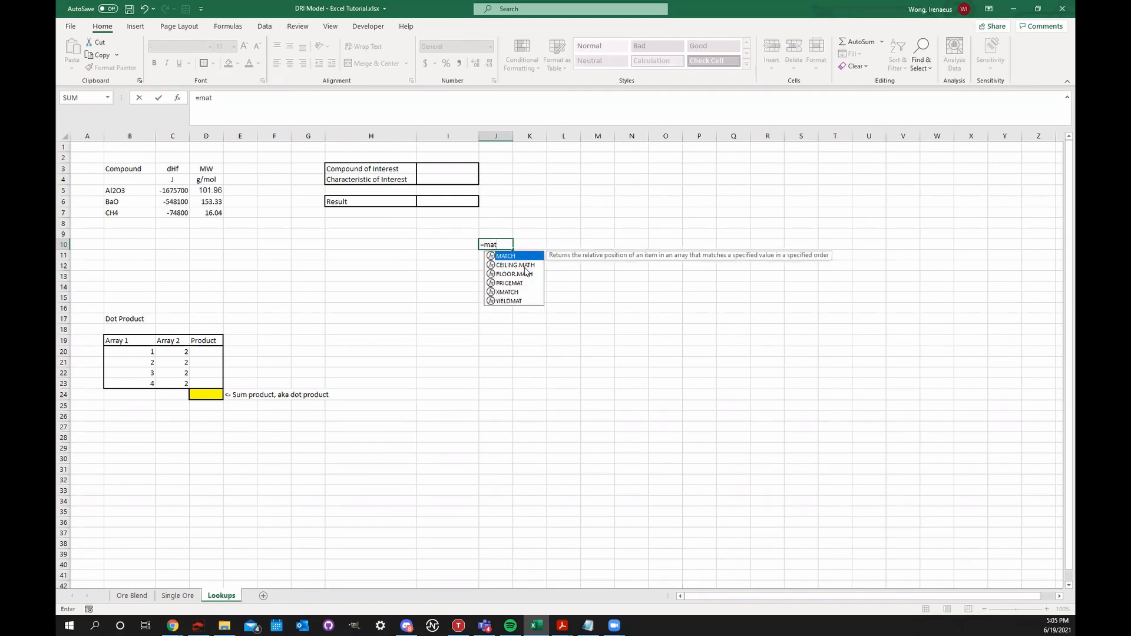
key("BackSpace")
key("BackSpace")
key("BackSpace")
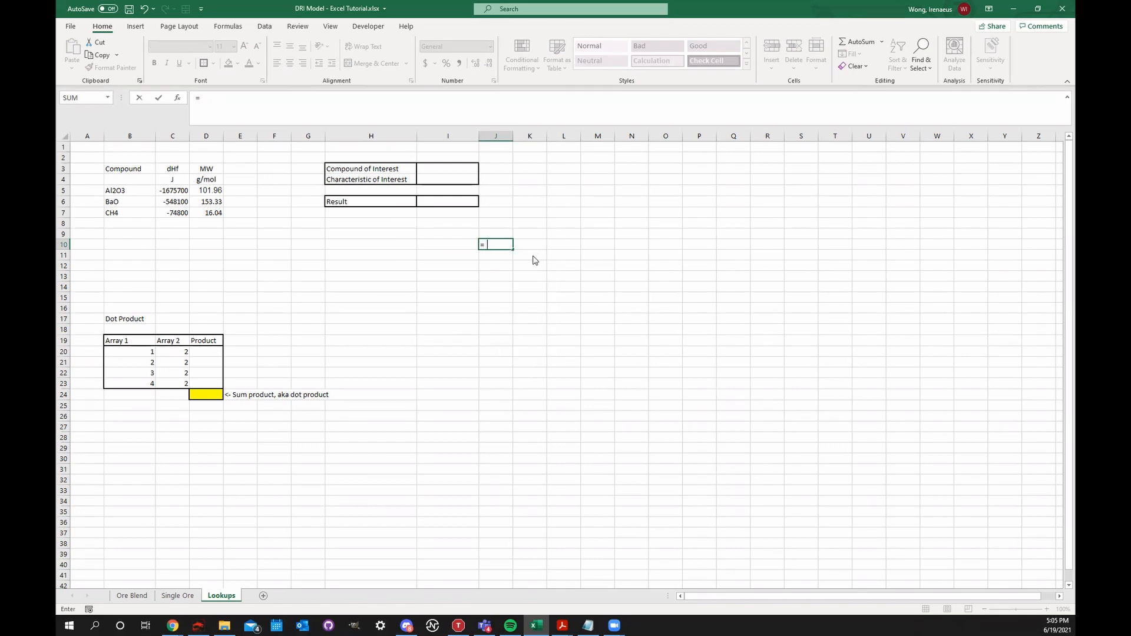
- Complete the formula in J10 as =SUM(C5:C7) to add up the dHf values
type("sum")
key("Tab")
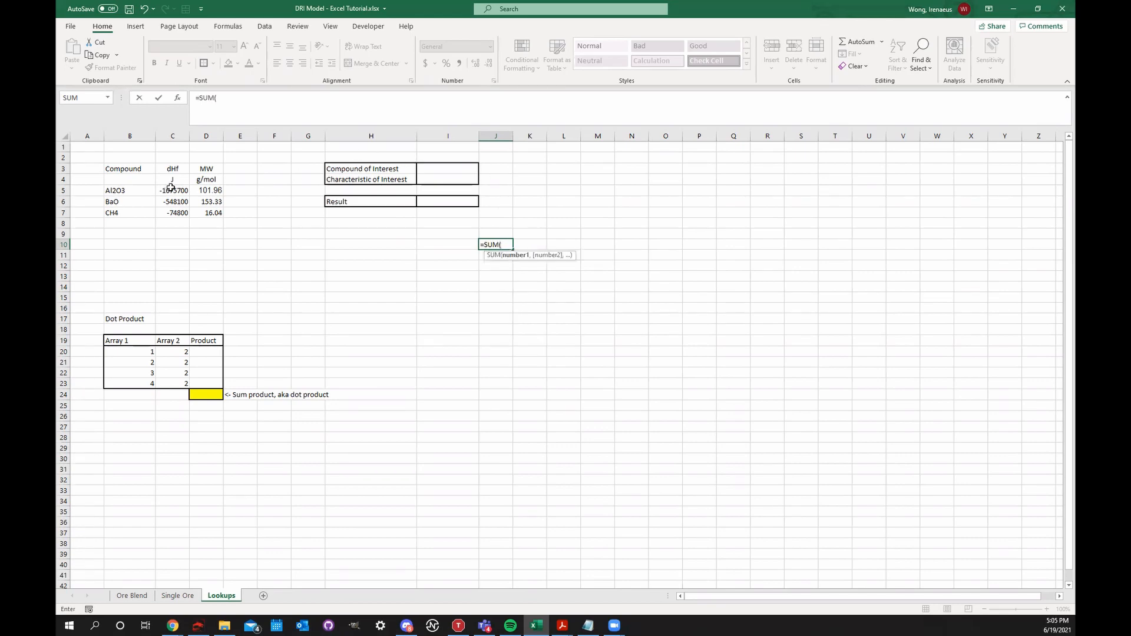
left_click_drag(171, 190, 177, 210)
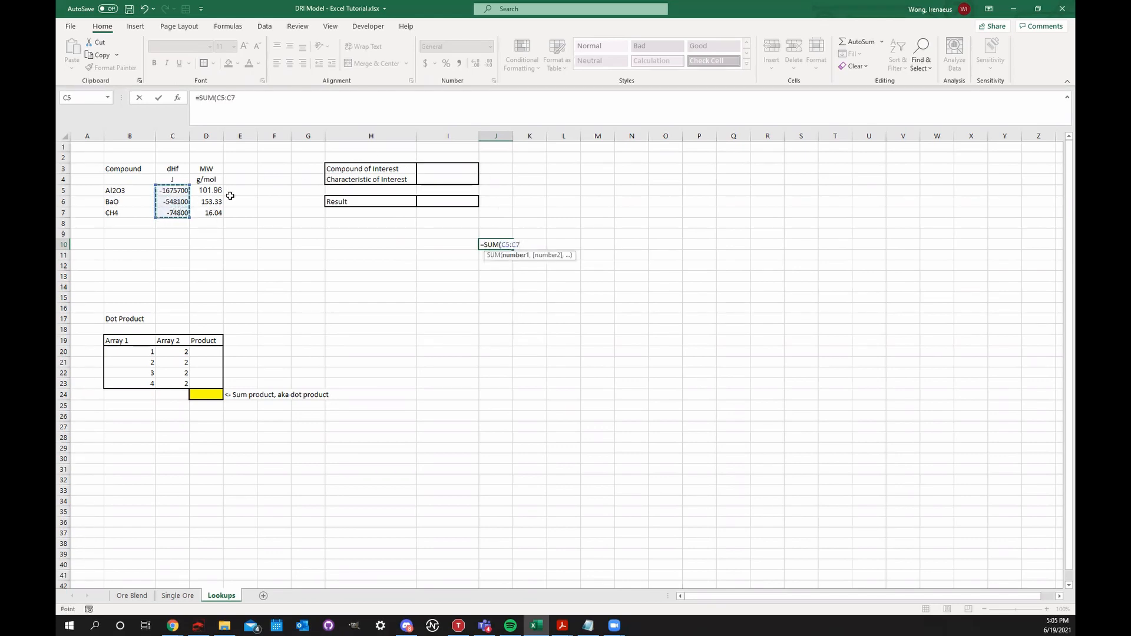
type(")")
key("Return")
- Replace the formula in J10 with =MATCH(B6, B5:B7, 0) to find BaO's position in the compound list by exact match
left_click(501, 245)
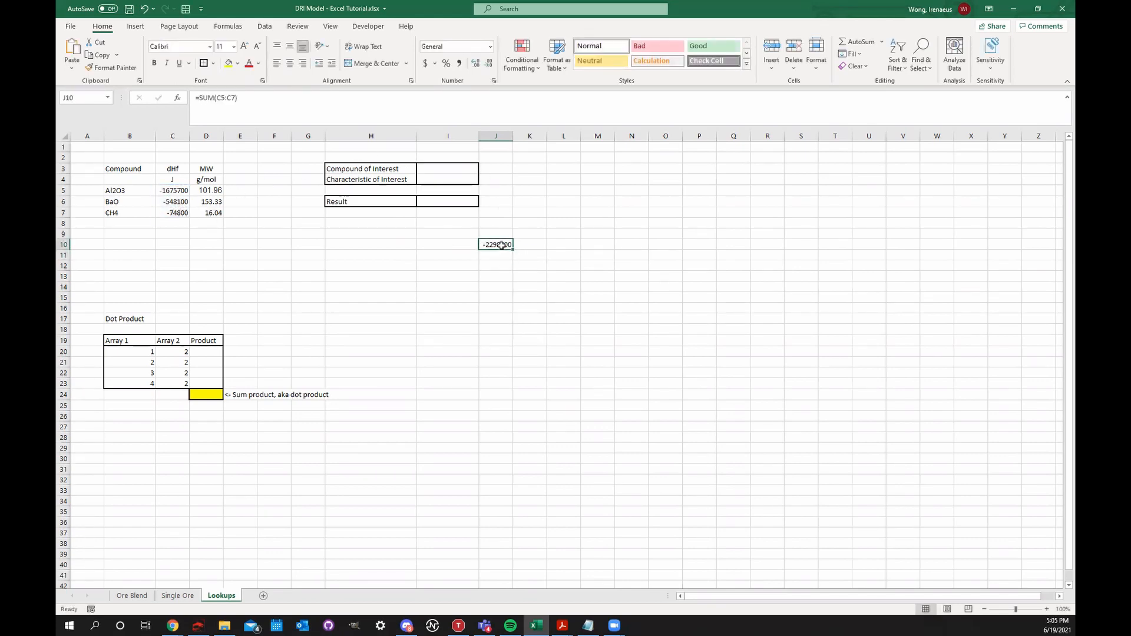
type("=ma")
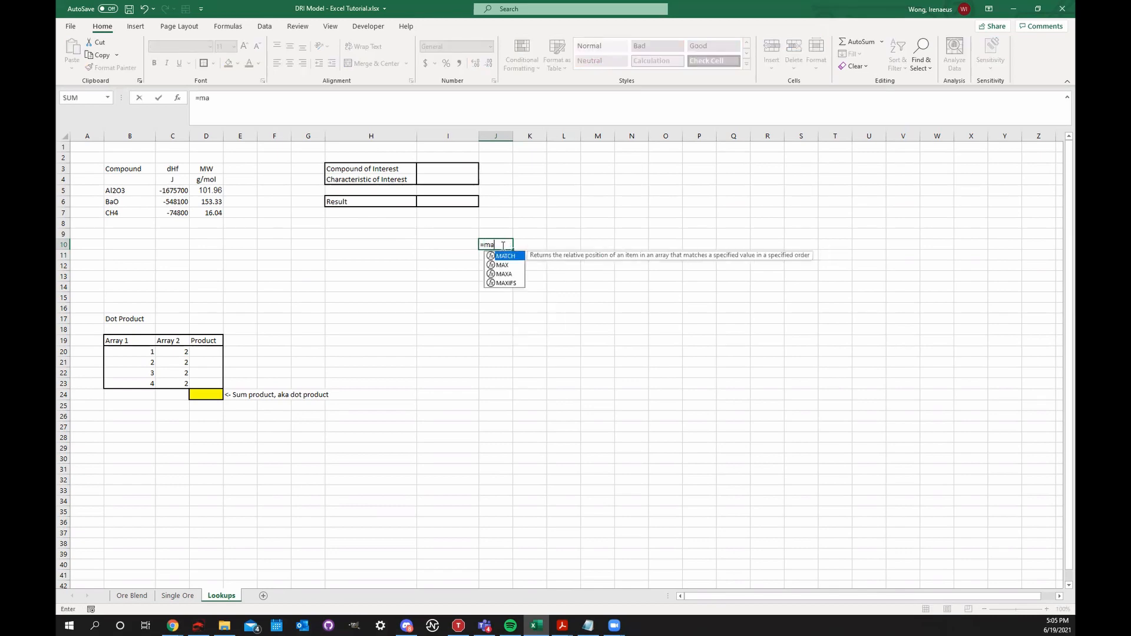
key("Tab")
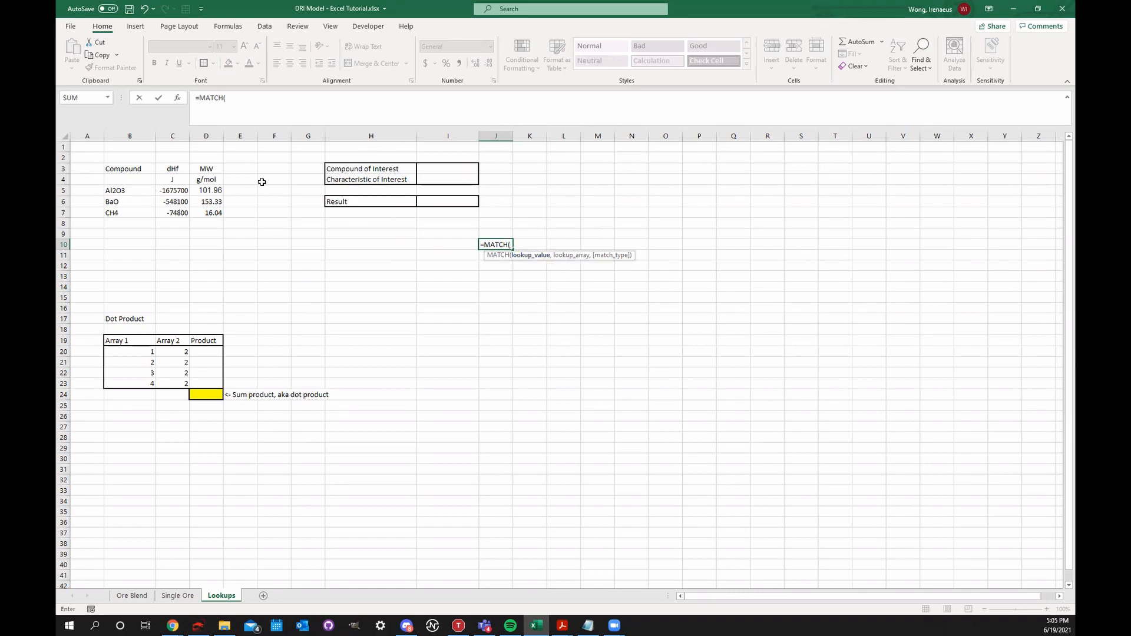
left_click(124, 201)
type(",")
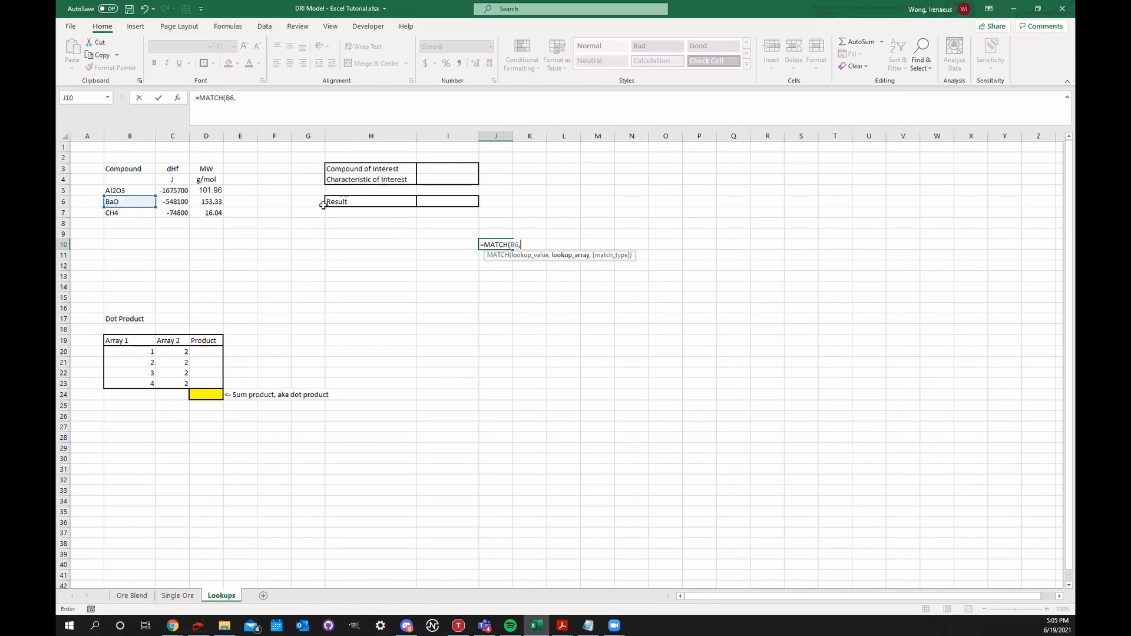
left_click_drag(140, 188, 112, 213)
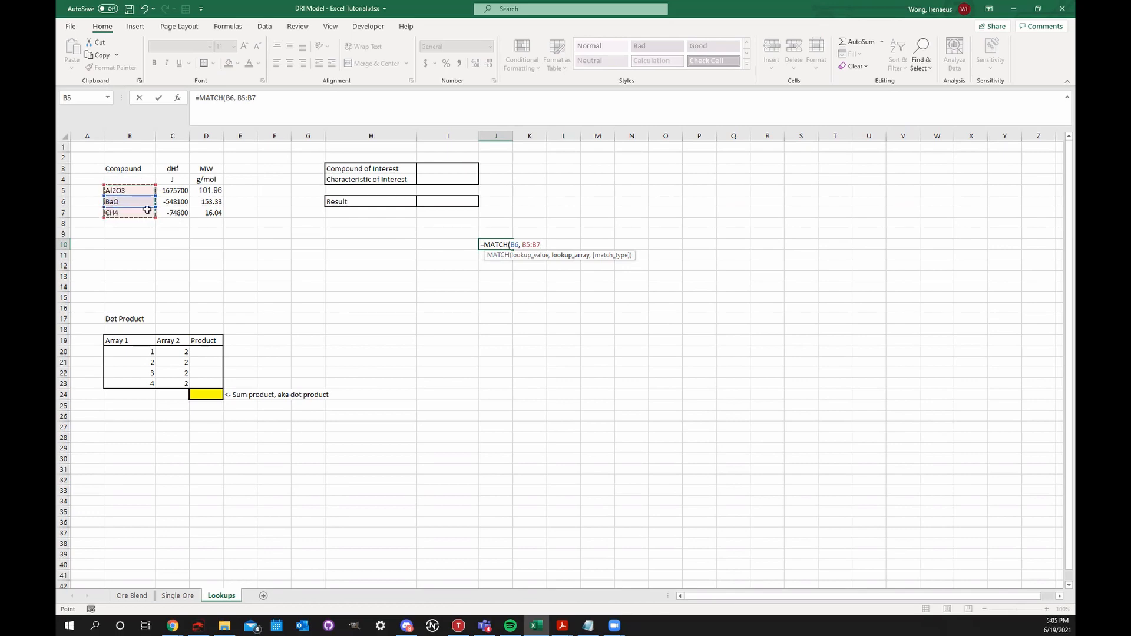
type(",")
key("BackSpace")
key("BackSpace")
type(",")
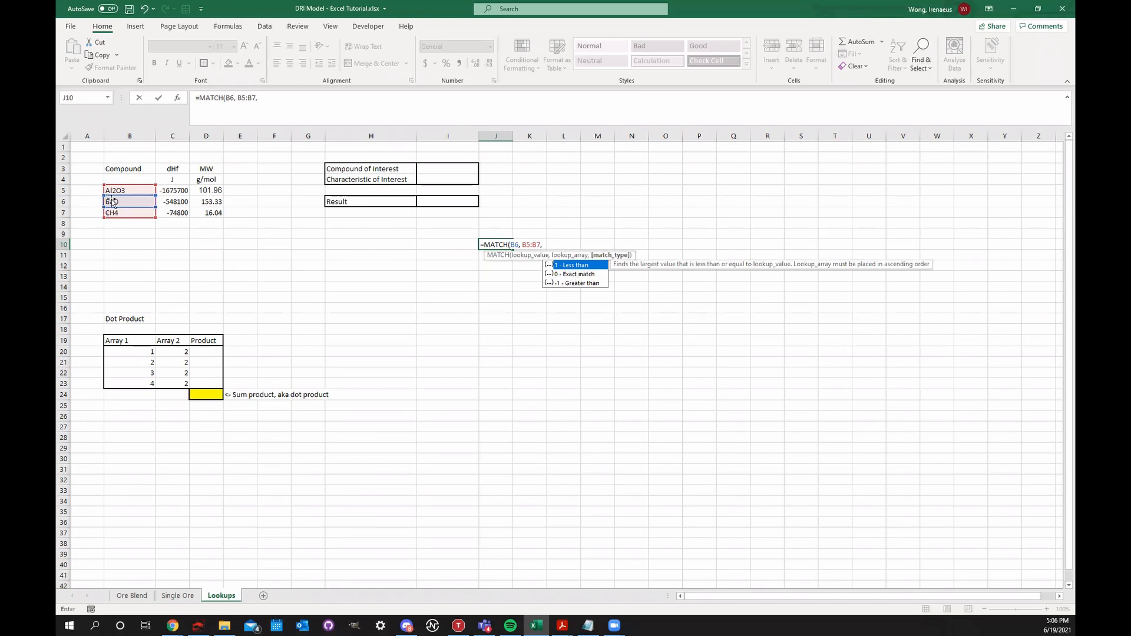
type(" 0")
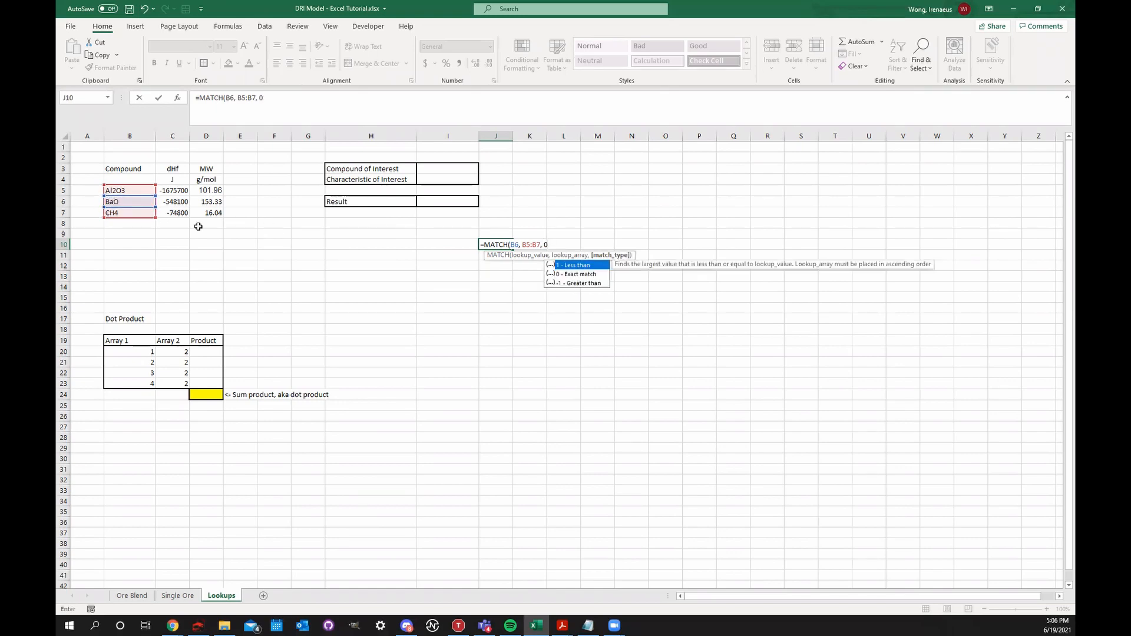
type(")")
key("Return")
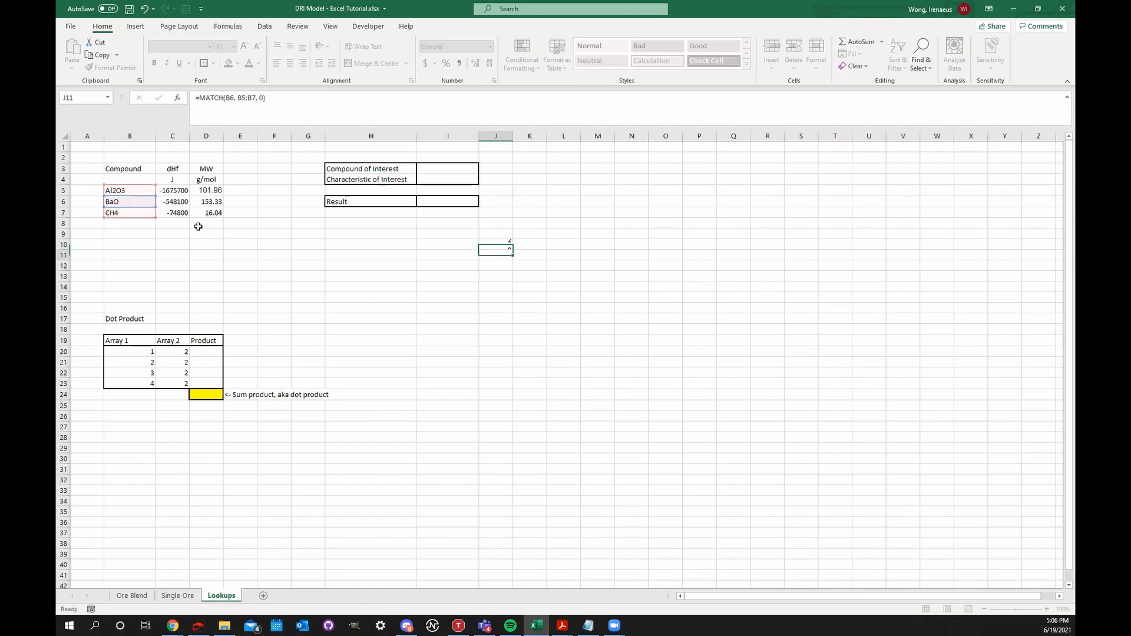
- Replace the lookup value in J10's MATCH formula with the text "Al203", giving =MATCH("Al203", B5:B7, 0)
double_click(492, 244)
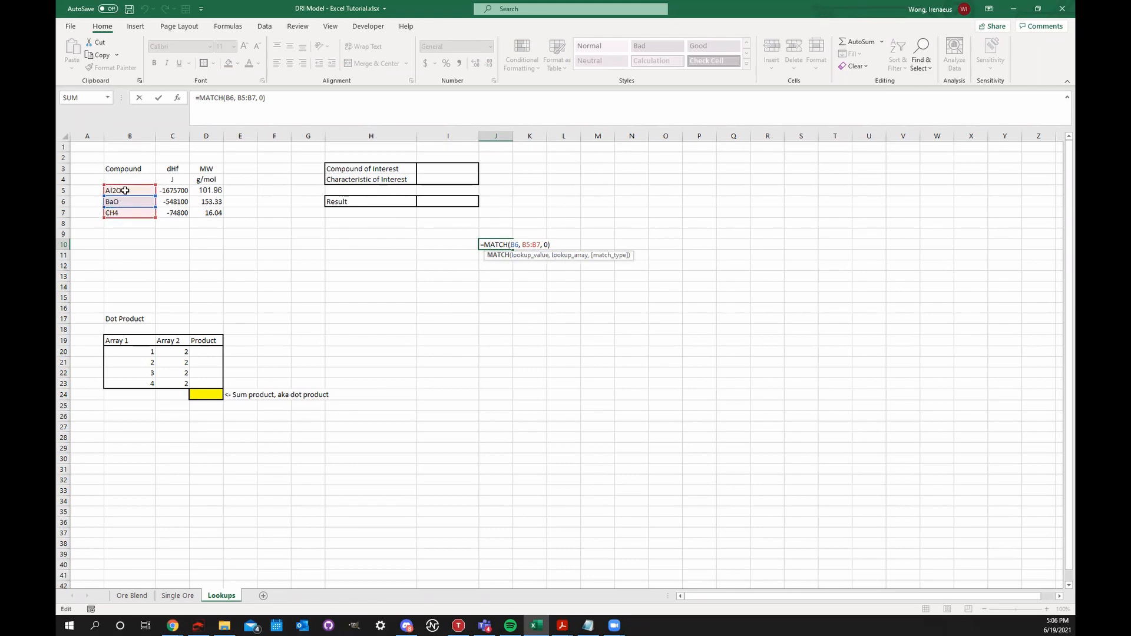
left_click(535, 246)
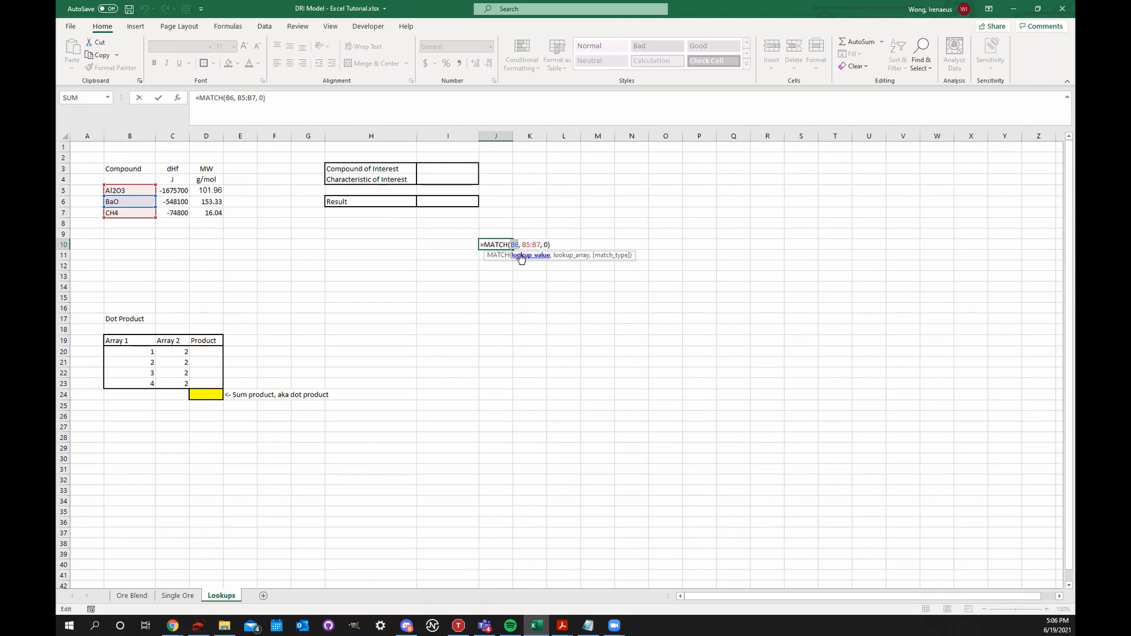
double_click(513, 245)
key("Return")
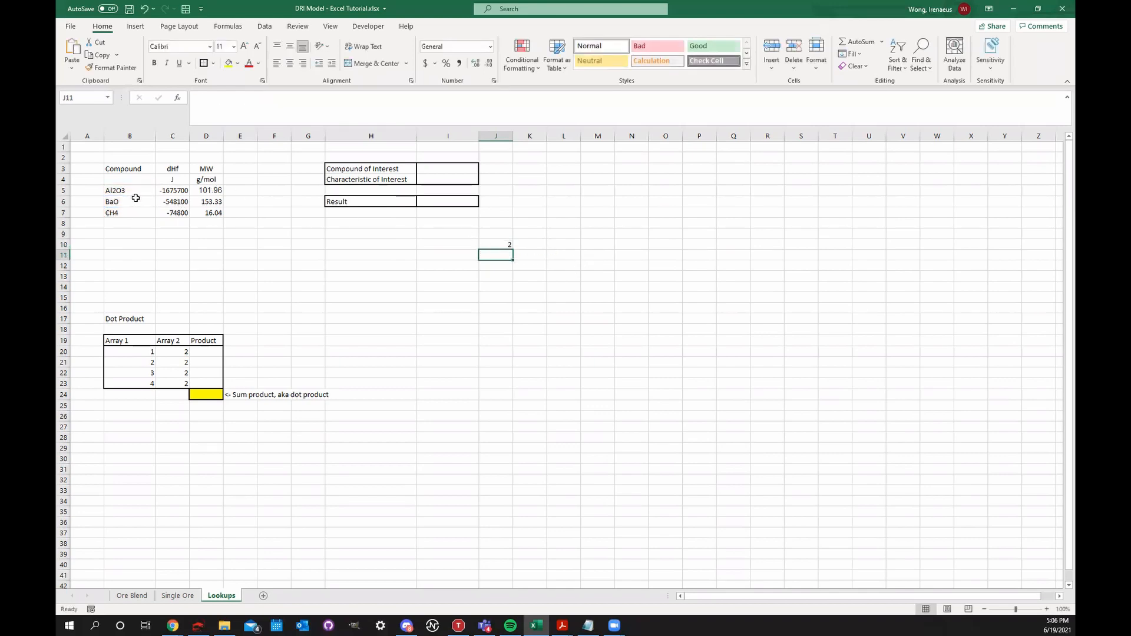
double_click(501, 245)
left_click(519, 244)
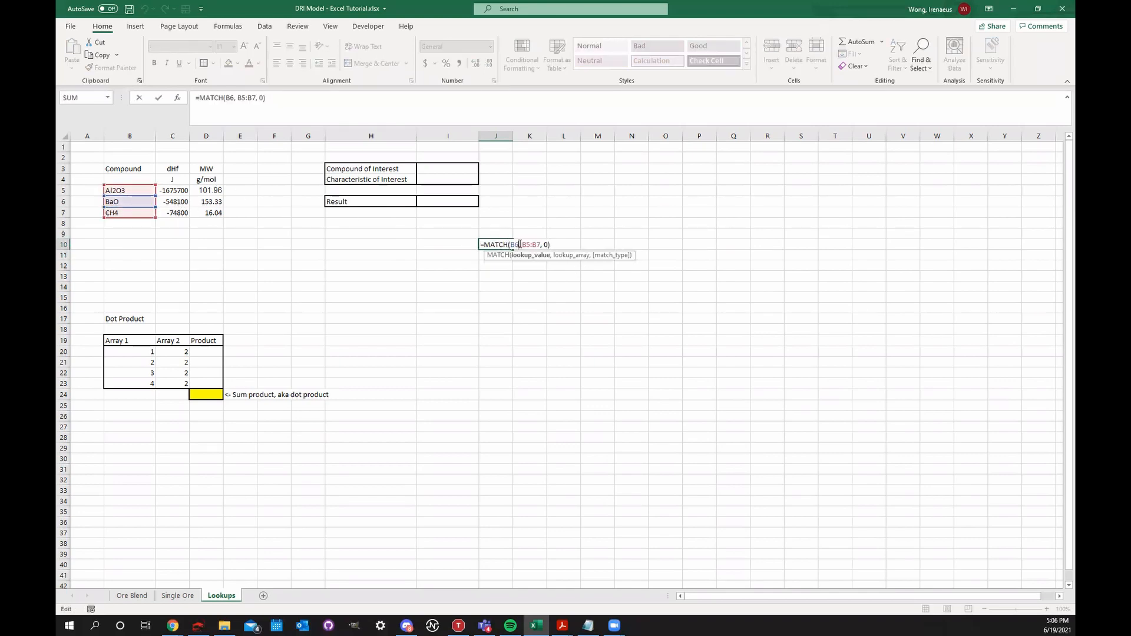
key("BackSpace")
key("BackSpace")
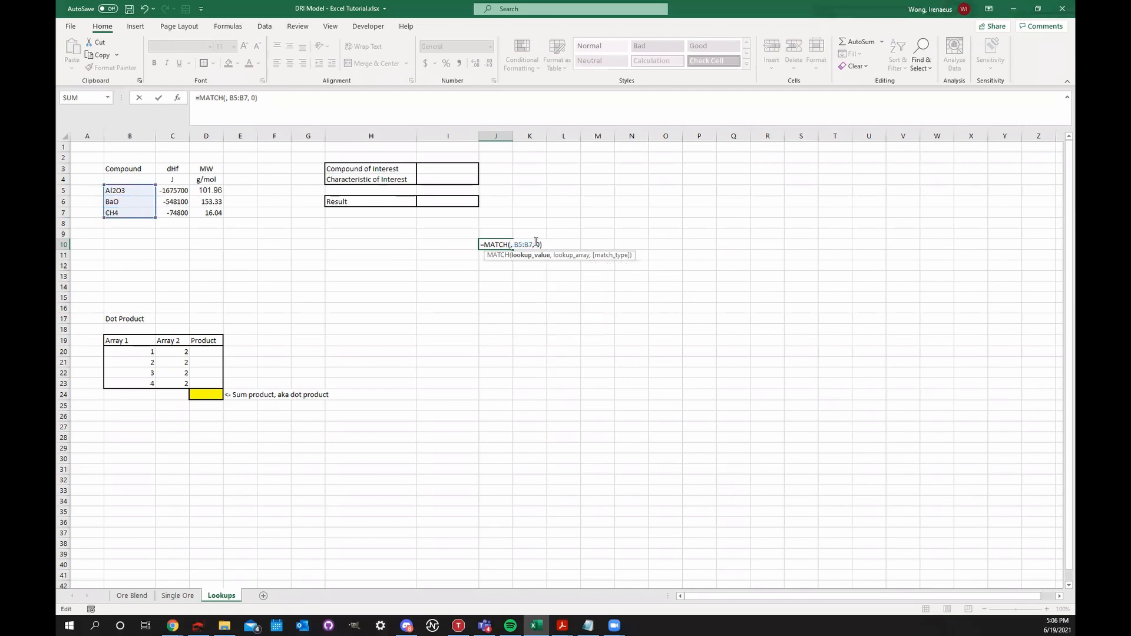
type("\"Al2")
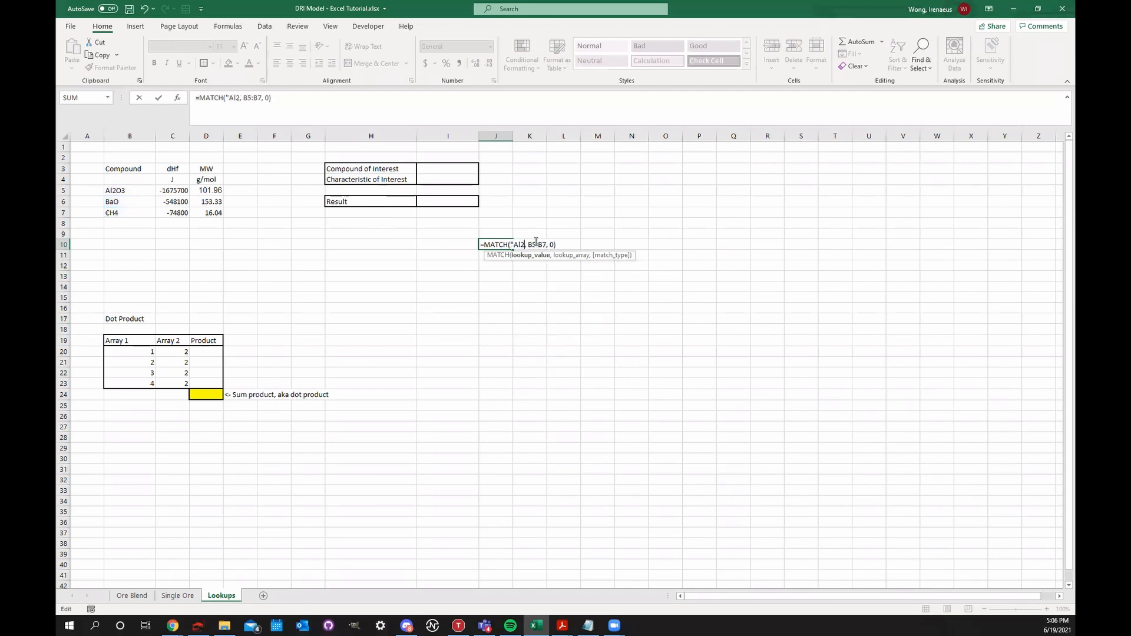
type("03\"")
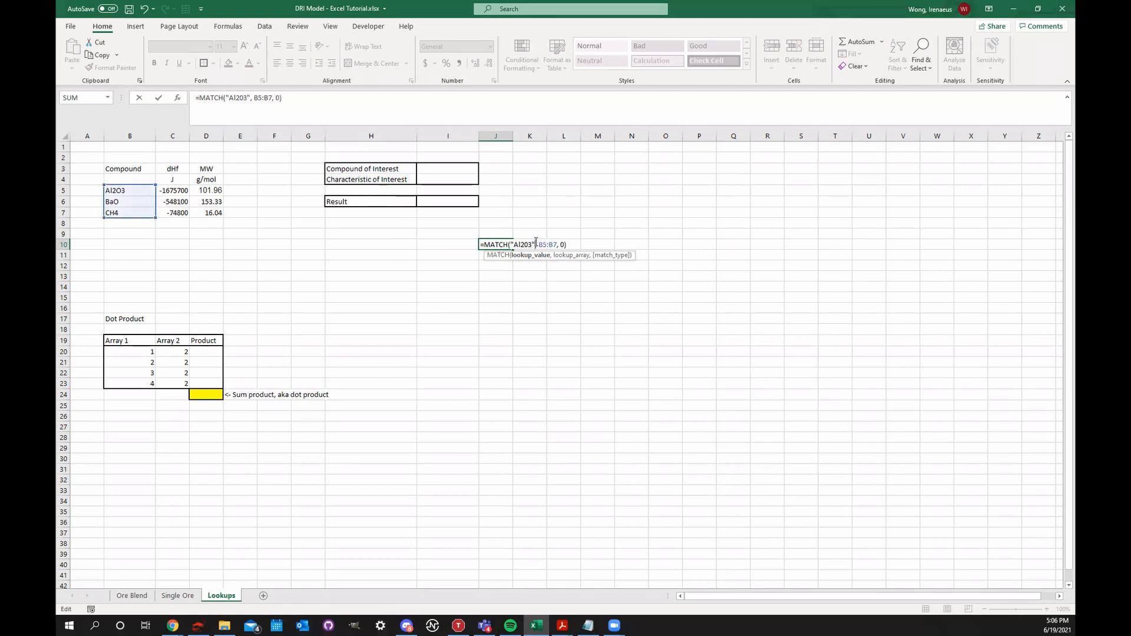
key("Return")
- Replace the text lookup value in J10's MATCH formula with a reference to the Al2O3 cell, B5
double_click(507, 244)
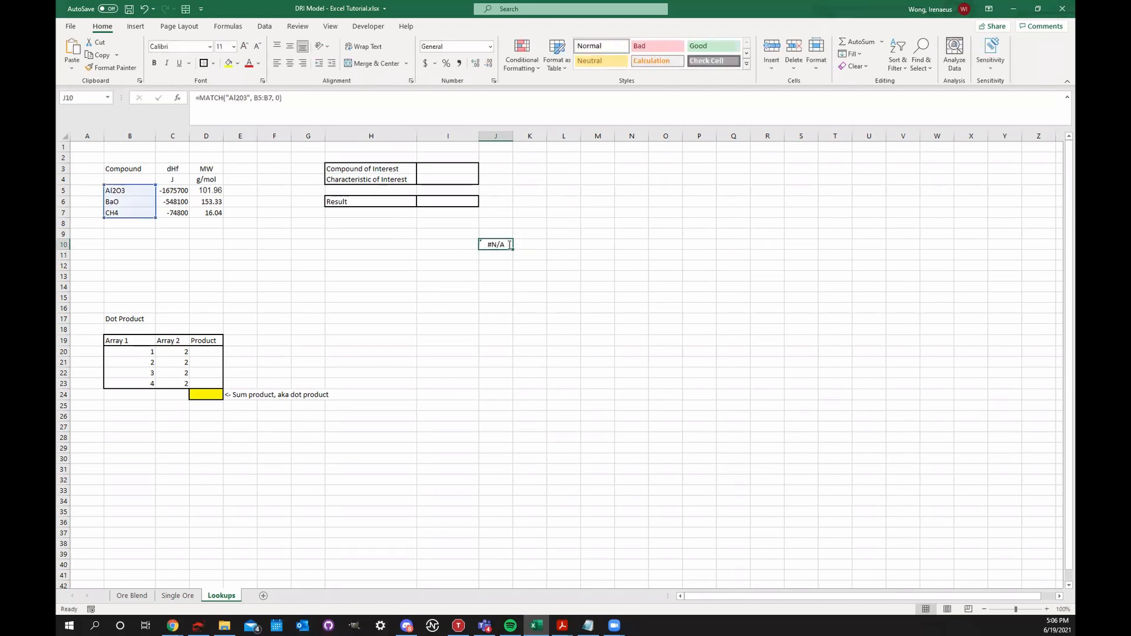
left_click(536, 244)
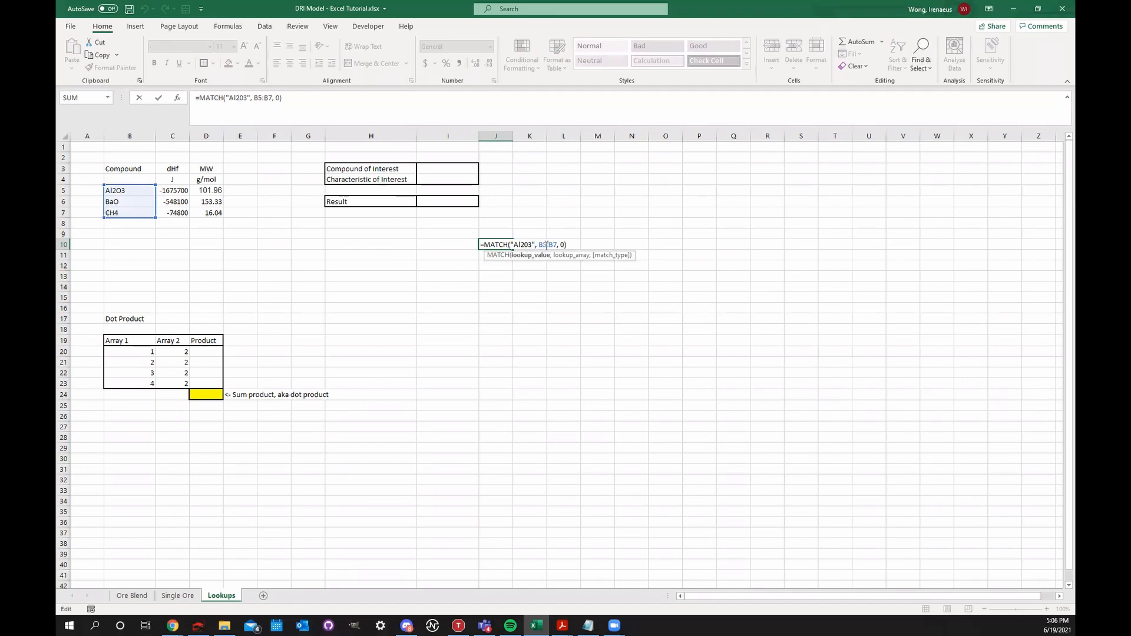
key("BackSpace")
key("BackSpace")
key("BackSpace")
key("BackSpace")
key("BackSpace")
key("BackSpace")
left_click(128, 192)
key("Return")
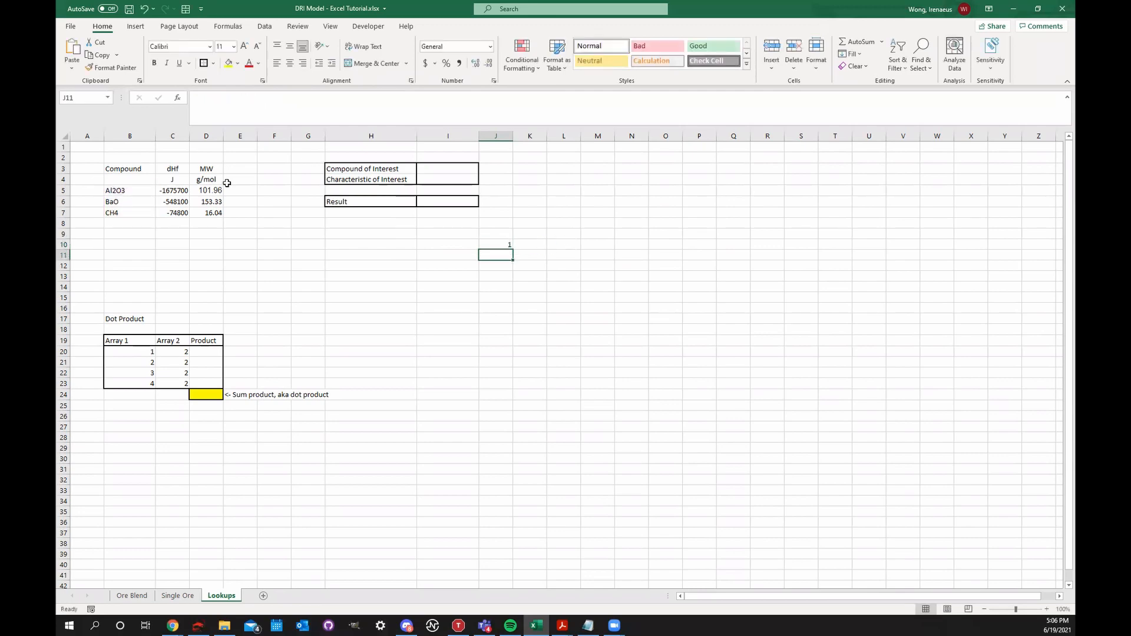
- Change the MATCH lookup value in J10 to the CH4 cell, giving =MATCH(B7, B5:B7, 0)
double_click(515, 244)
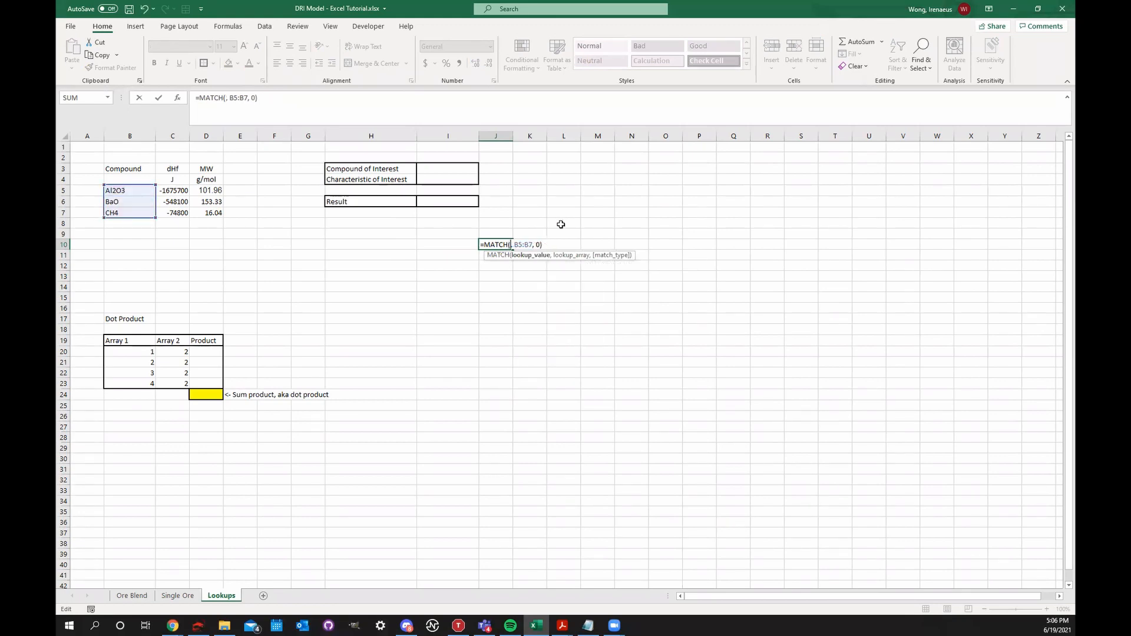
left_click(127, 213)
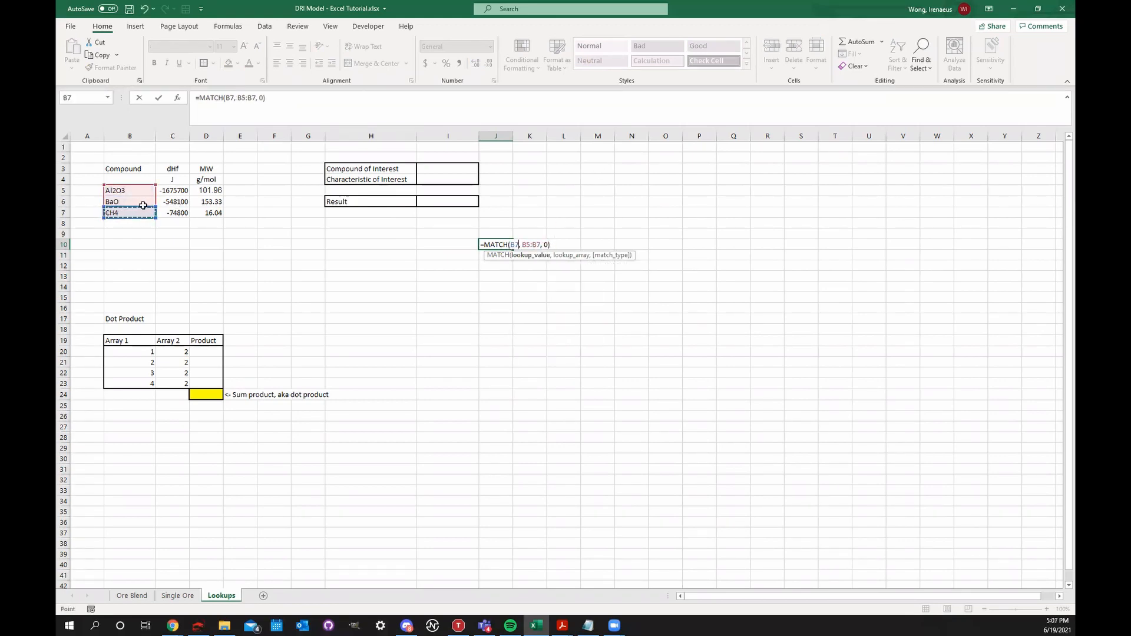
key("Return")
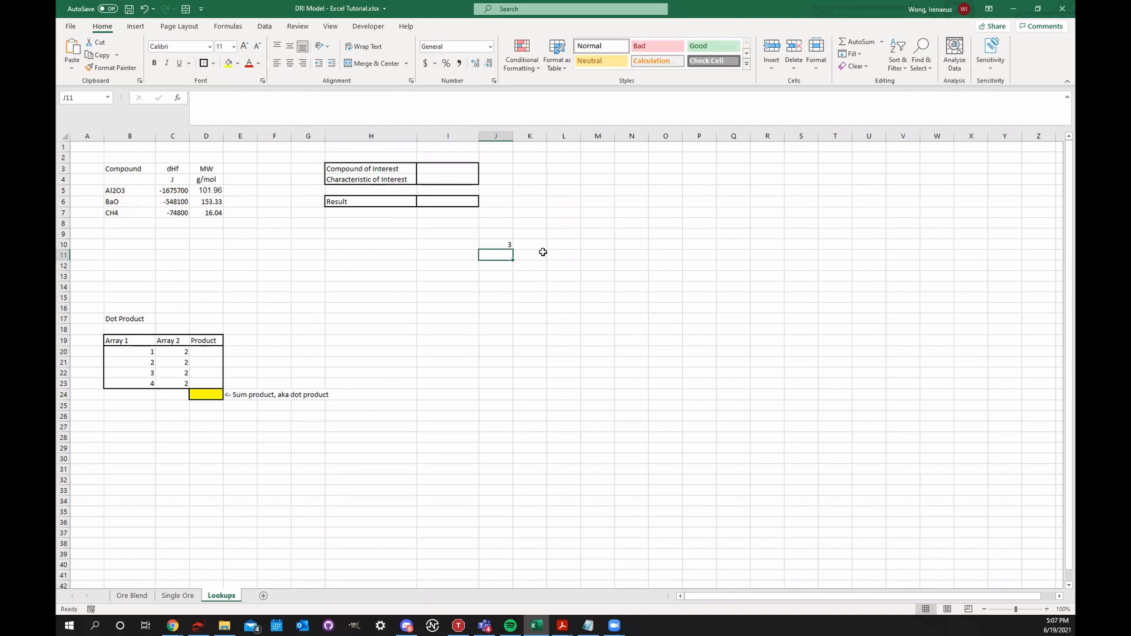
left_click_drag(540, 246, 541, 259)
left_click(560, 264)
left_click(614, 626)
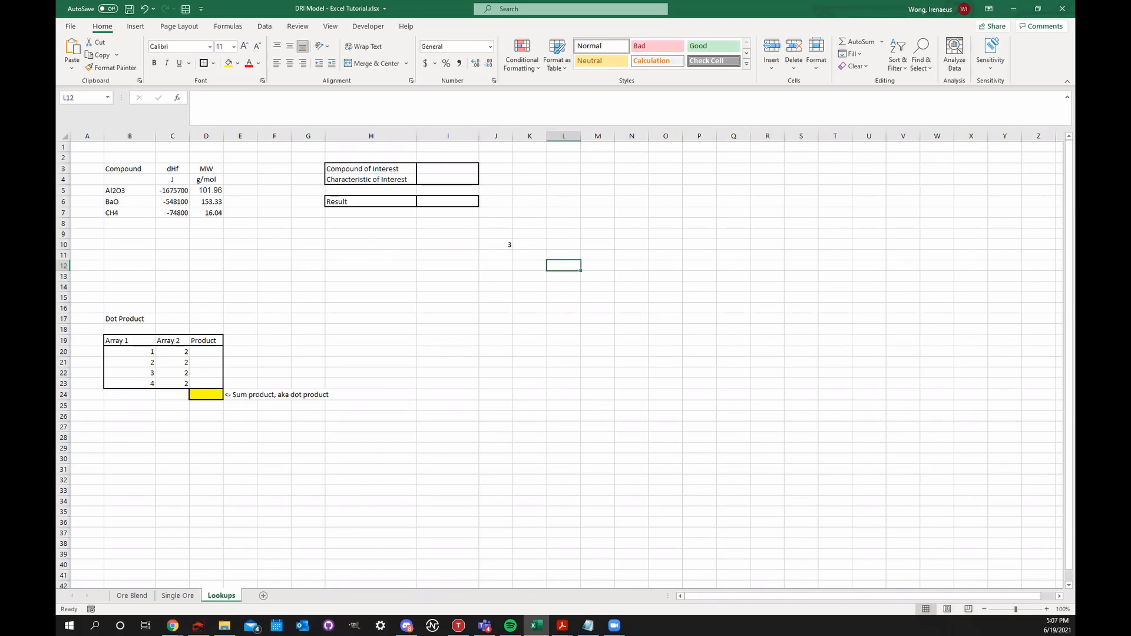
- Copy the MATCH(B7, B5:B7, 0) text without its equals sign from J10, leaving the formula as it is
left_click(503, 245)
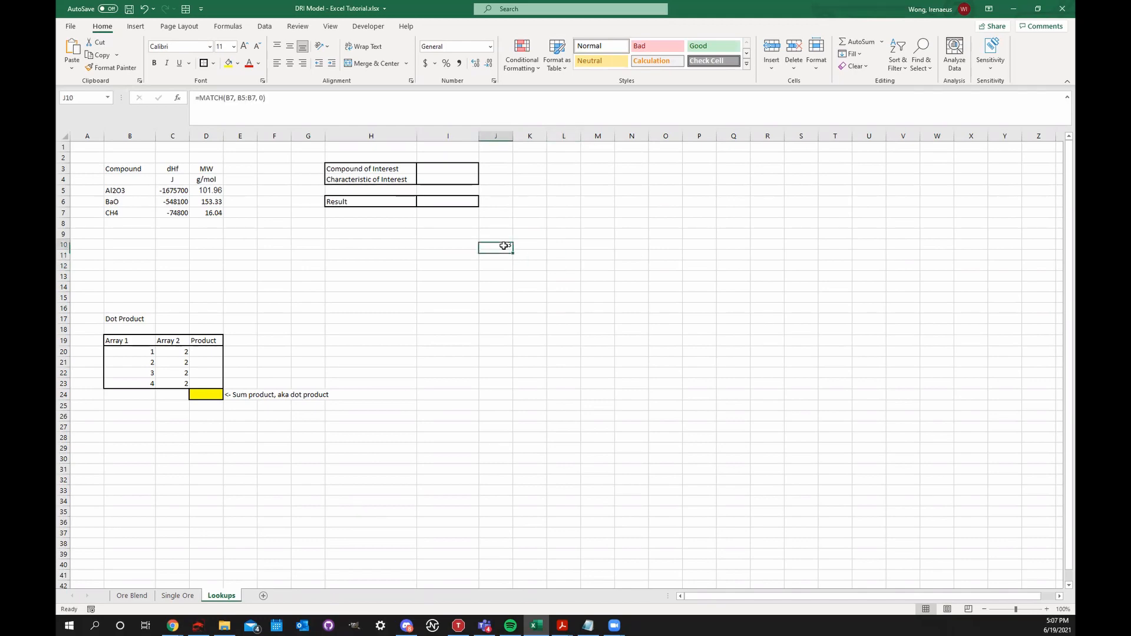
double_click(505, 246)
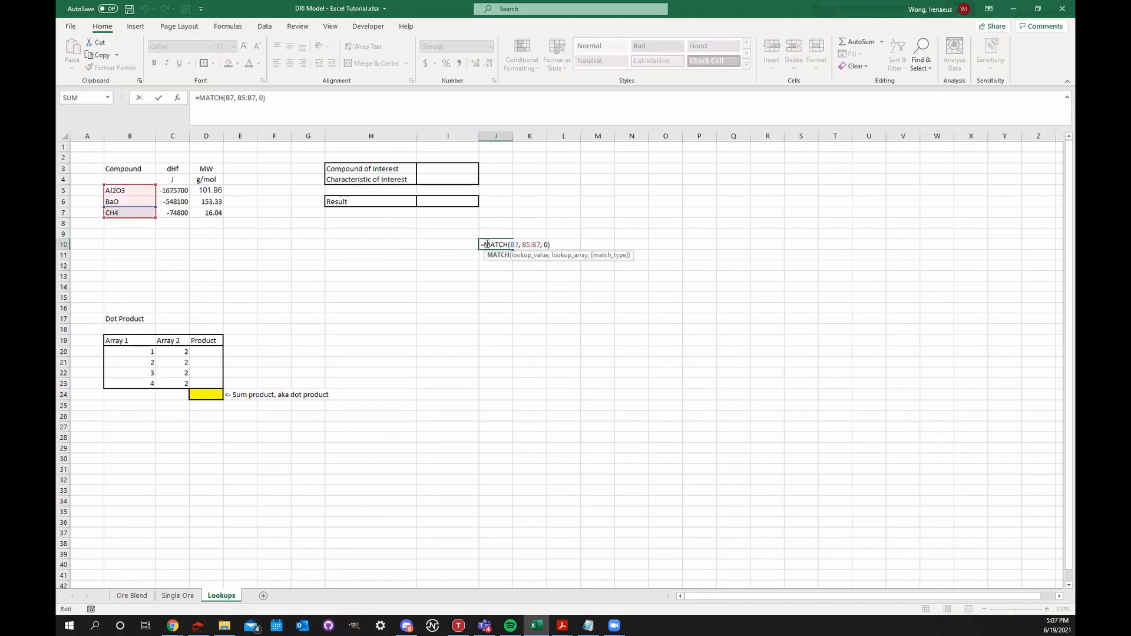
left_click_drag(487, 245, 574, 247)
key("ctrl+c")
key("Escape")
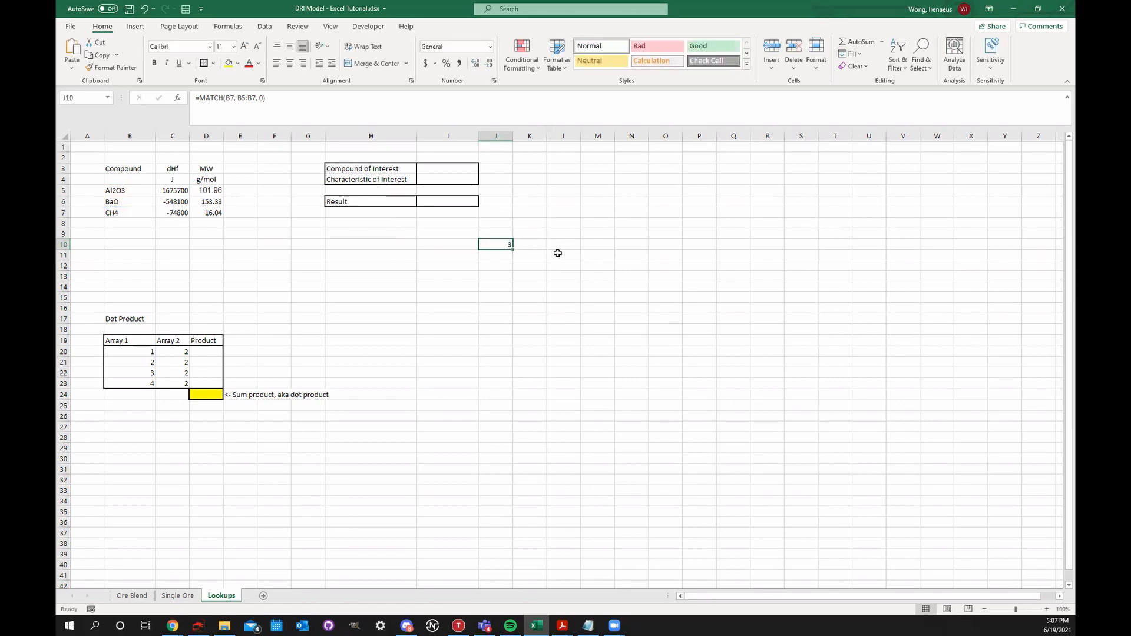
- Enter =INDEX(B5:B7, 2) in J11 to return the second compound in the list, and review the formula
left_click(495, 254)
type("=INDEX(")
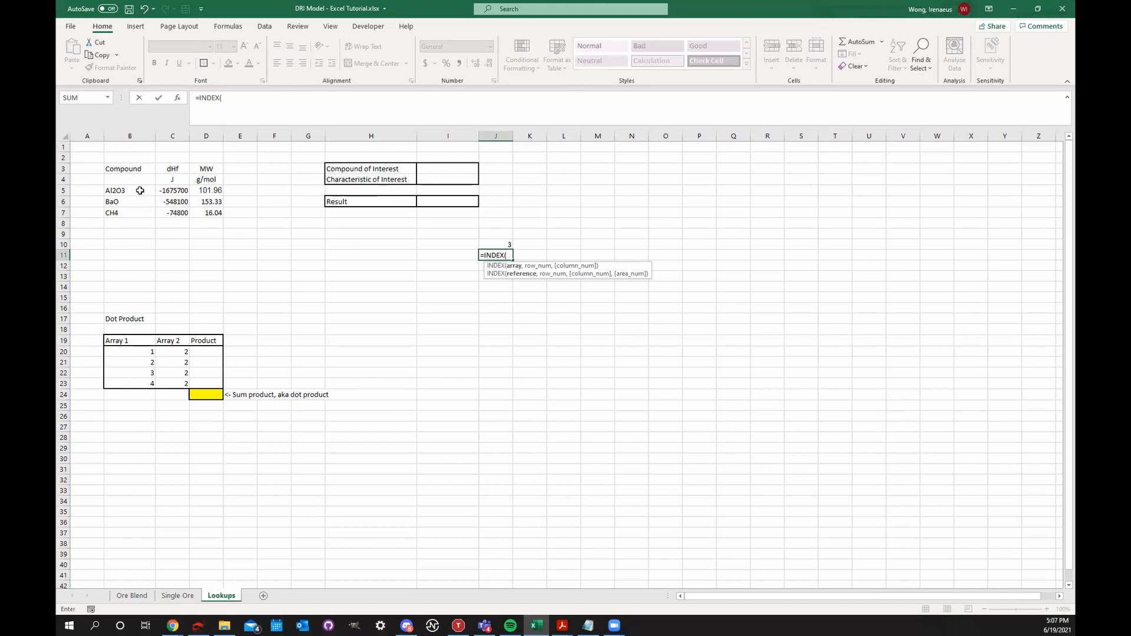
left_click_drag(140, 190, 136, 213)
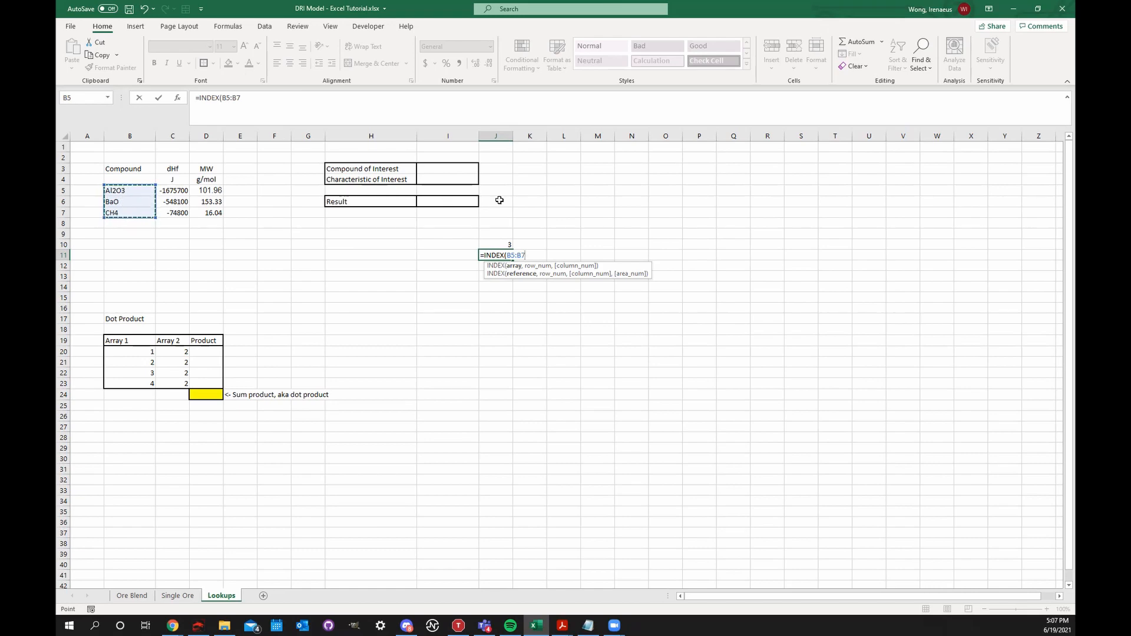
type(", 2")
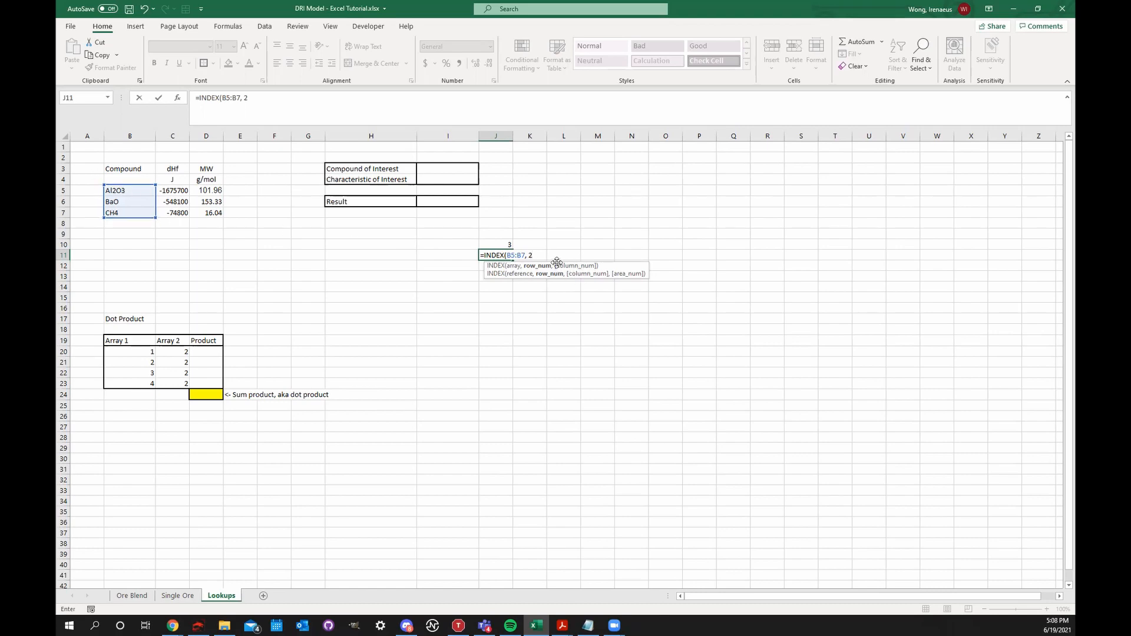
key("Return")
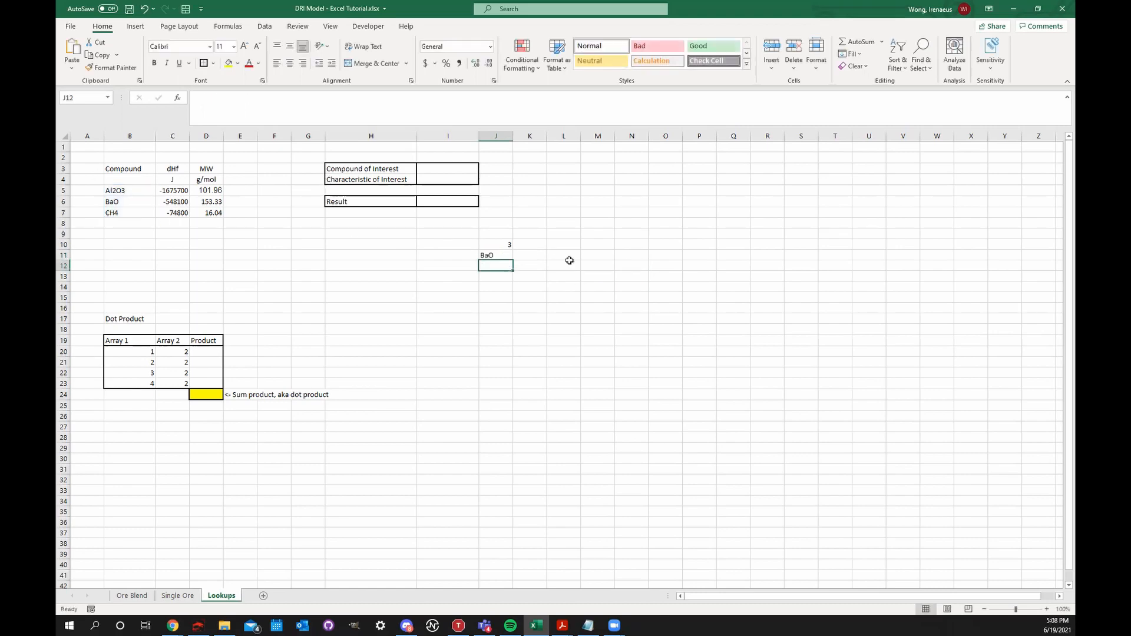
left_click(498, 255)
double_click(498, 255)
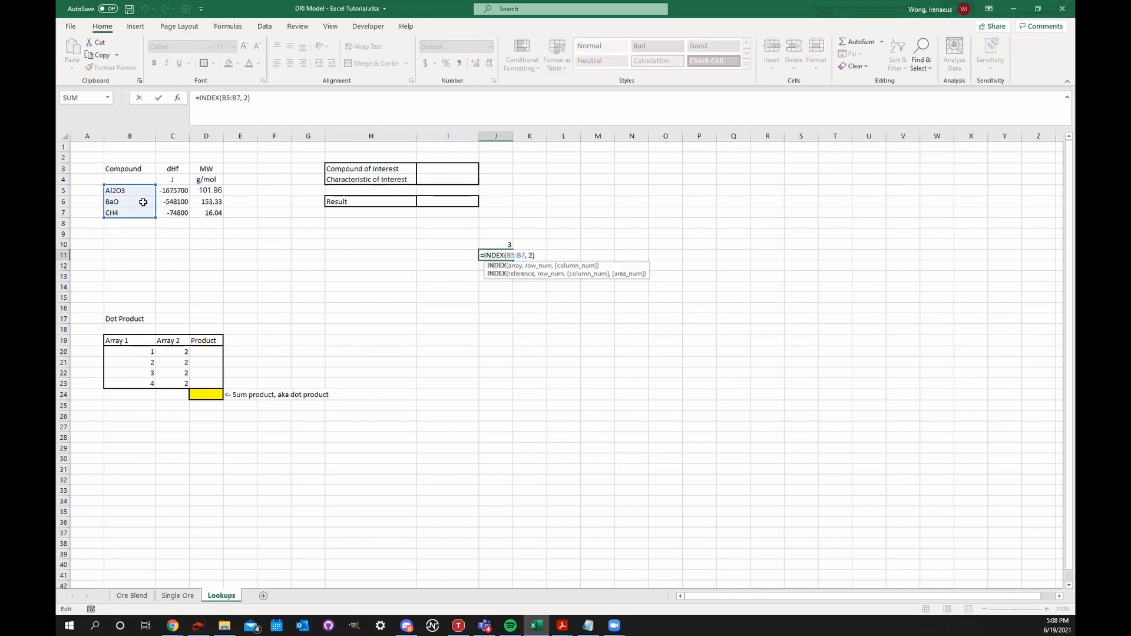
key("Escape")
- Clear the trial MATCH and INDEX formulas from J10:J11
left_click(499, 243)
left_click_drag(498, 243, 500, 264)
key("Delete")
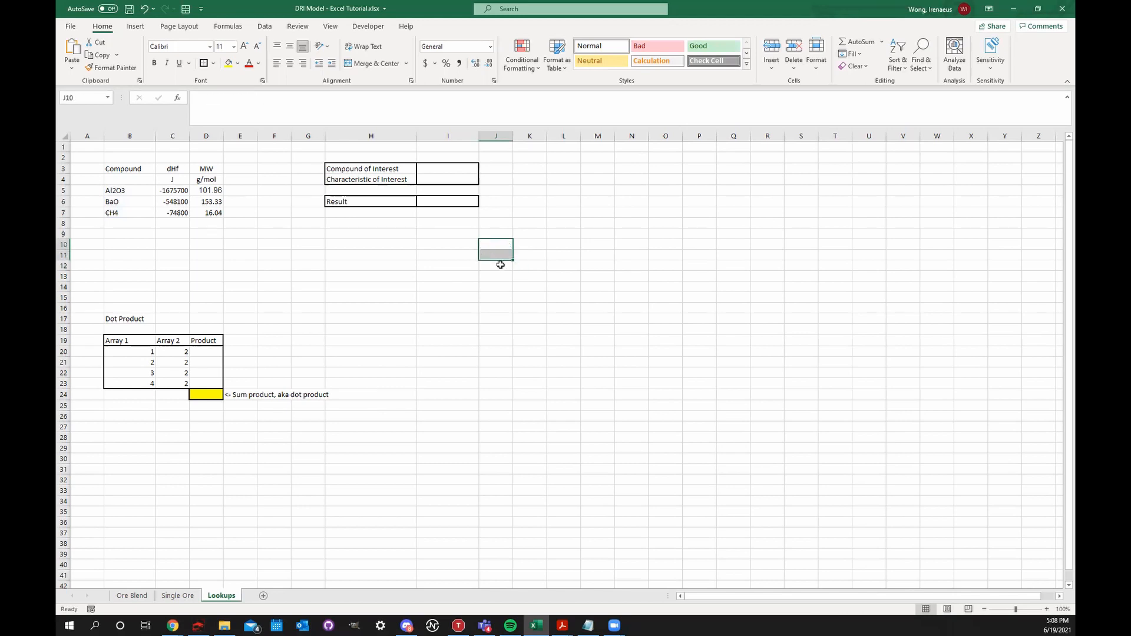
left_click(328, 243)
left_click(433, 235)
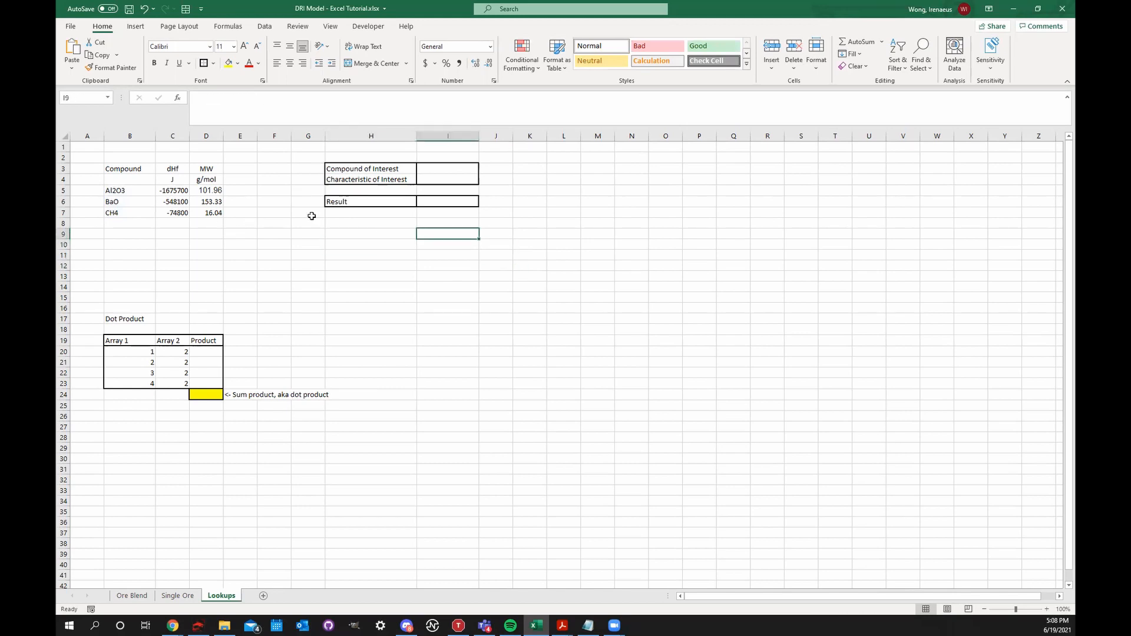
- Examine the compound table in B3:D7 with its dHf and MW headings, and the Compound and Characteristic of Interest input cells
left_click_drag(126, 165, 215, 214)
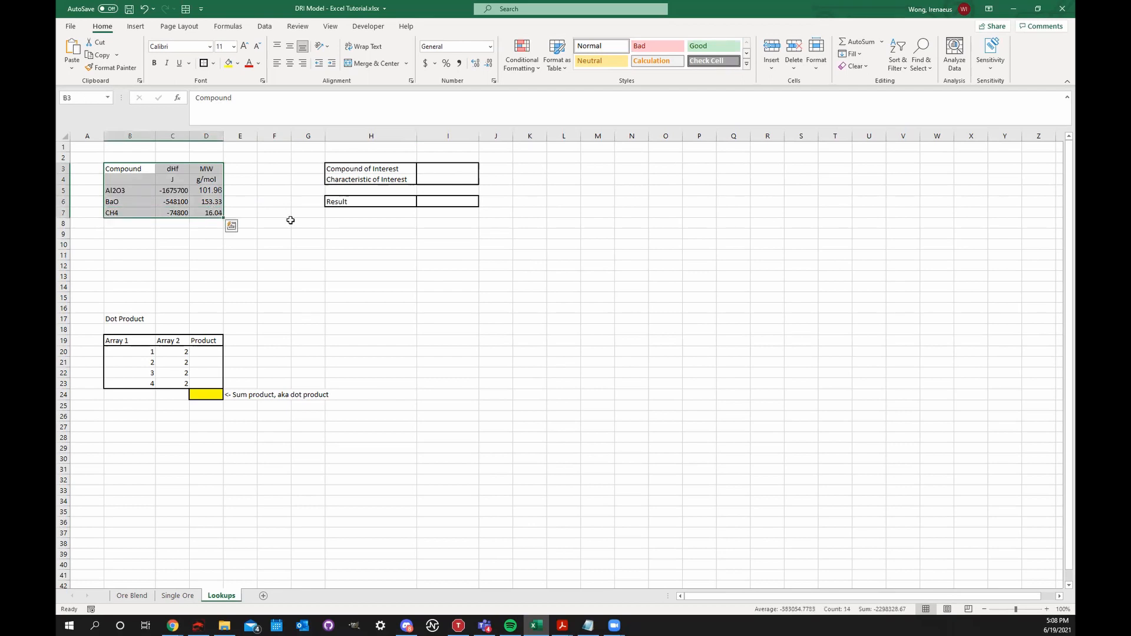
left_click(350, 235)
left_click(365, 172)
left_click(451, 170)
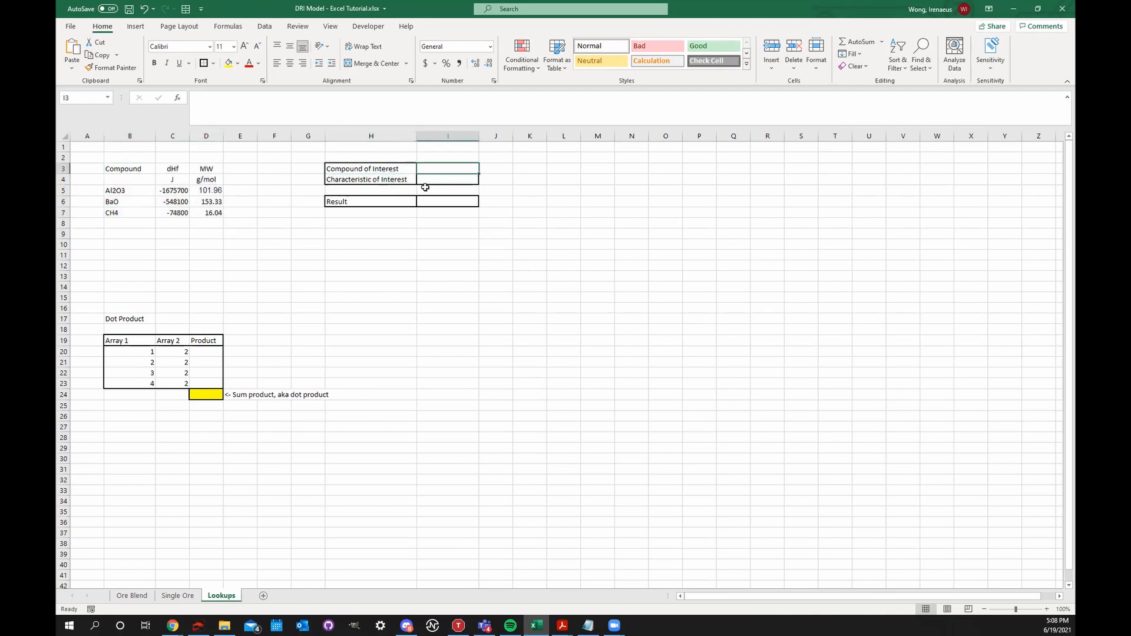
left_click(426, 211)
left_click(424, 168)
left_click(361, 167)
left_click(428, 167)
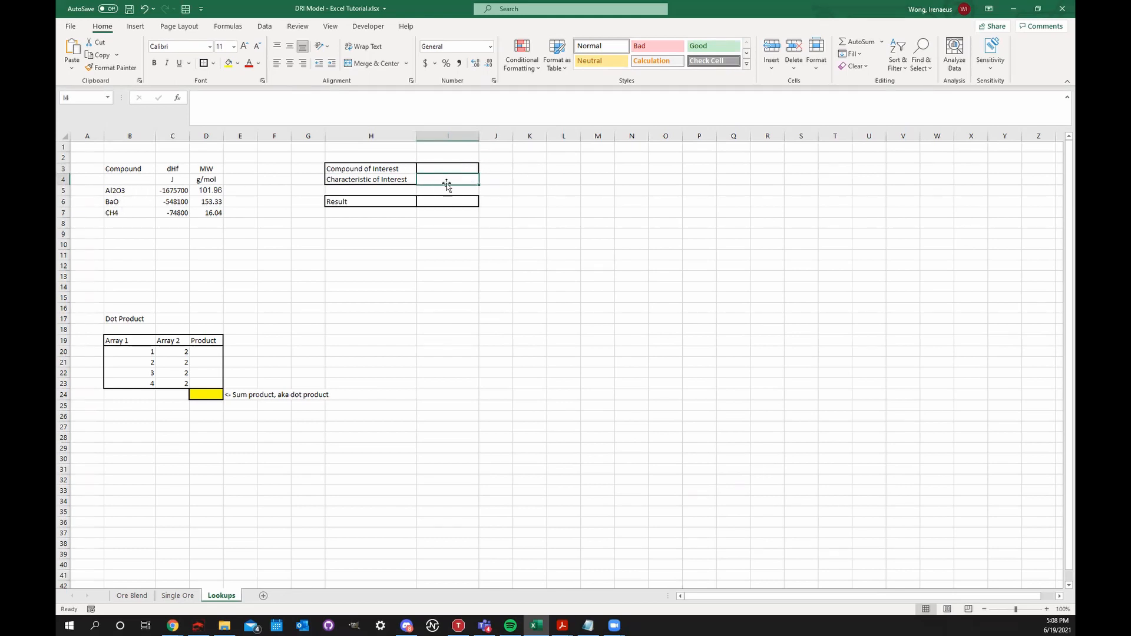
left_click(175, 169)
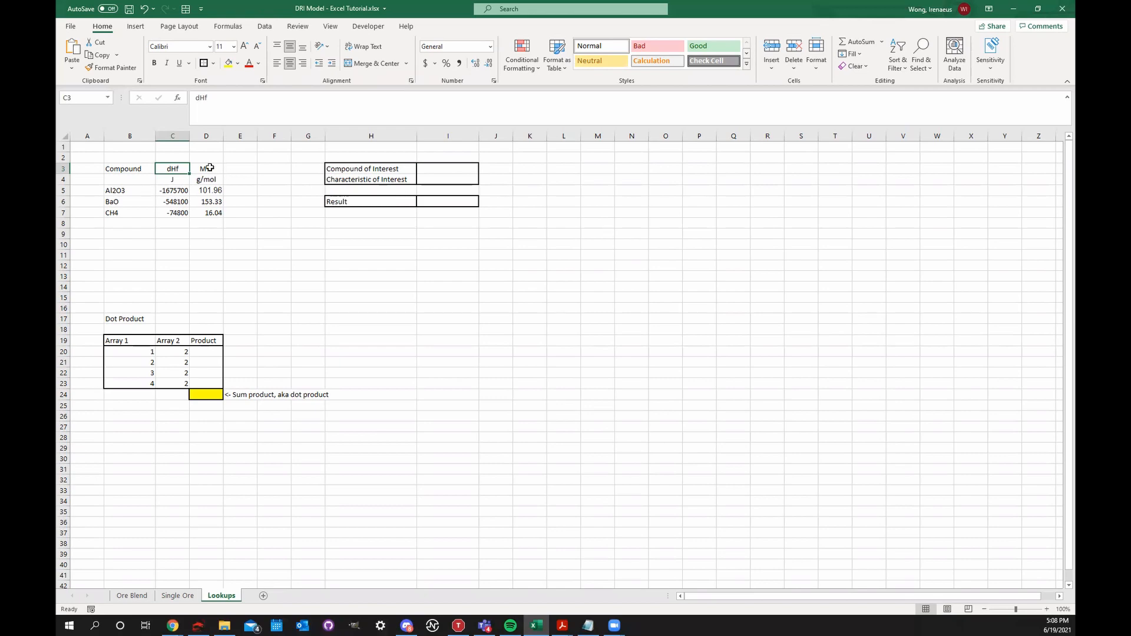
left_click(210, 168)
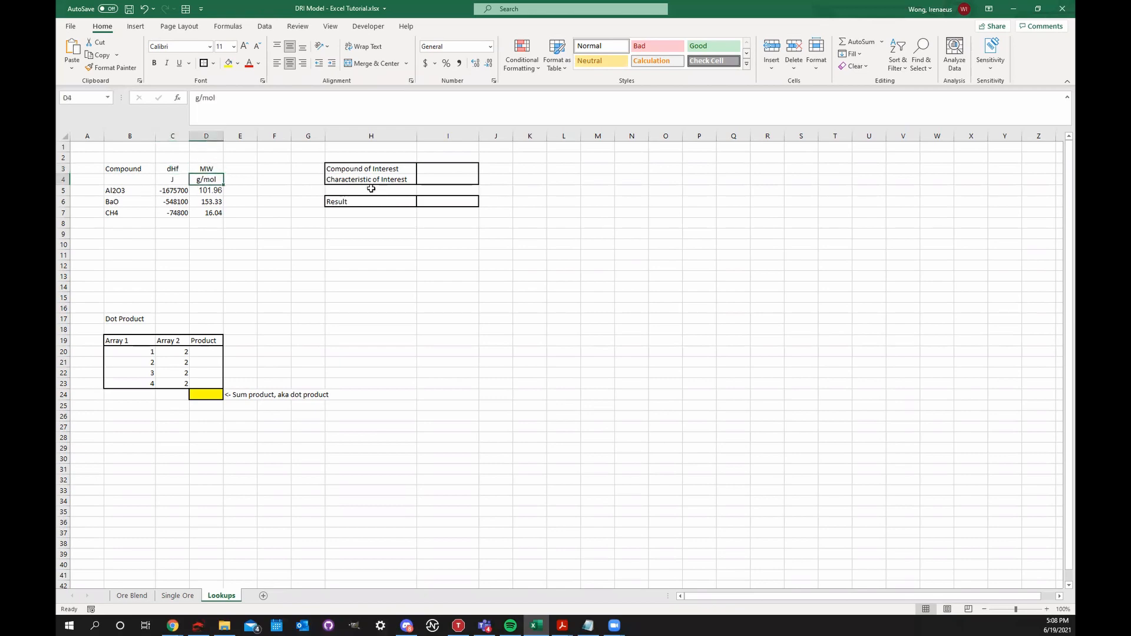
- Enter Al2O3 as the Compound of Interest in I3 and dHf as the Characteristic of Interest in I4
left_click(439, 169)
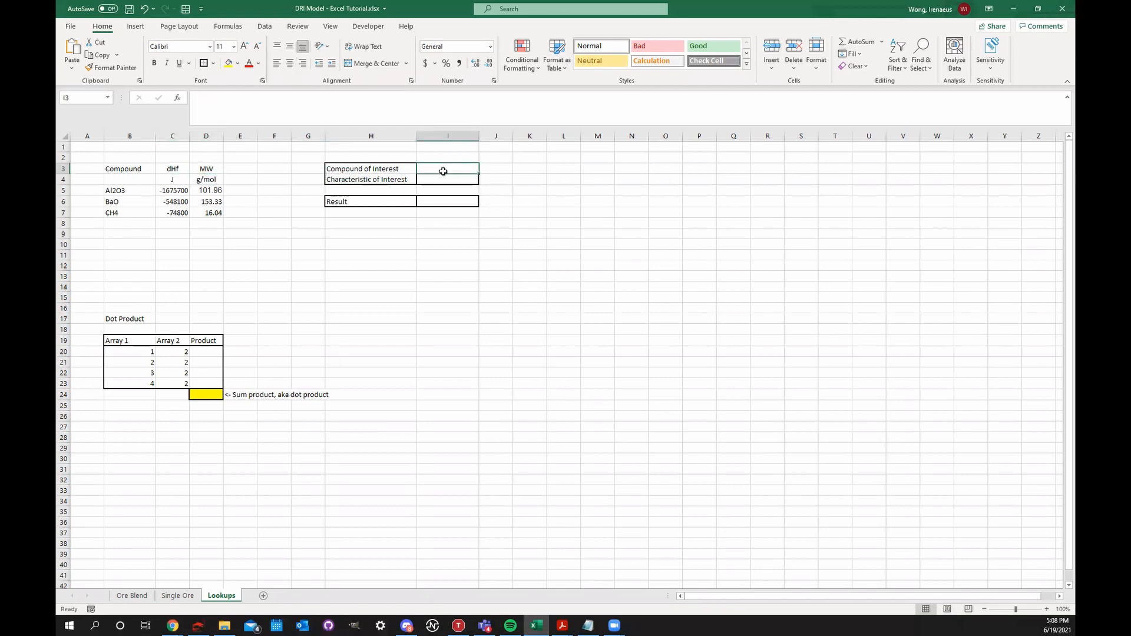
type("Al2O3")
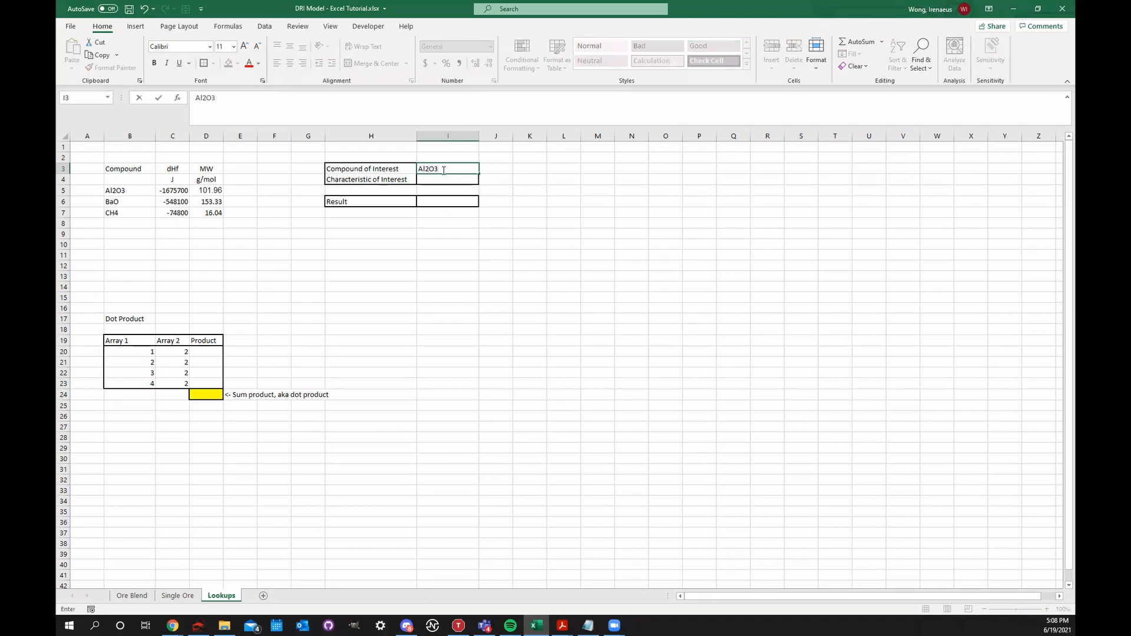
key("Return")
type("dHf")
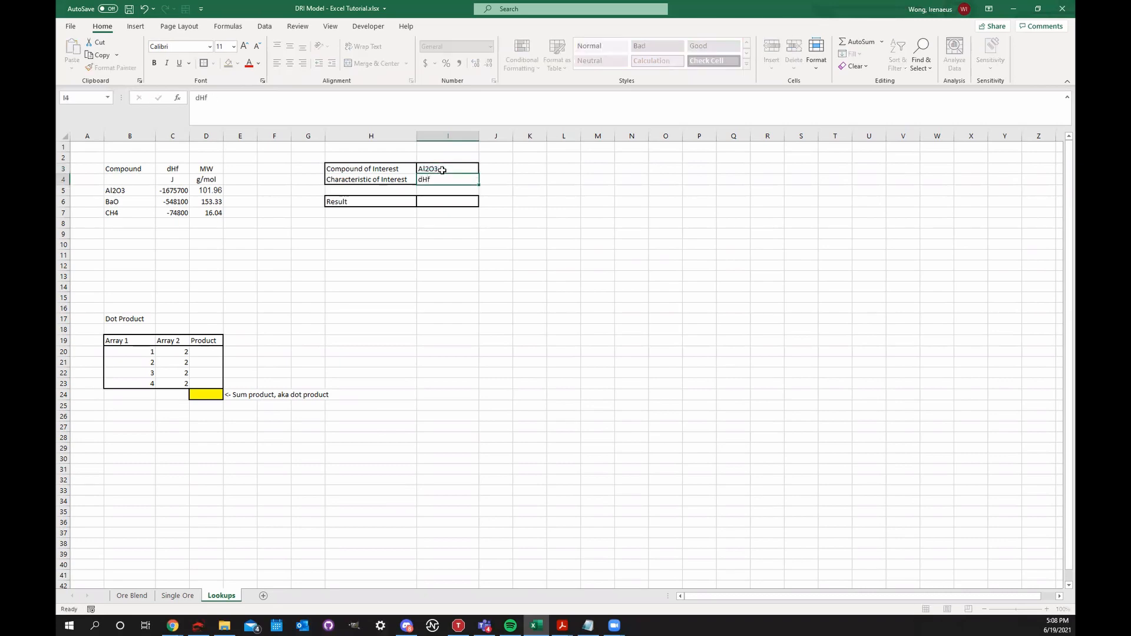
- Enter =INDEX(B3:D7, 3, 2) in the Result cell I6 and review the formula's row and column arguments
left_click(429, 201)
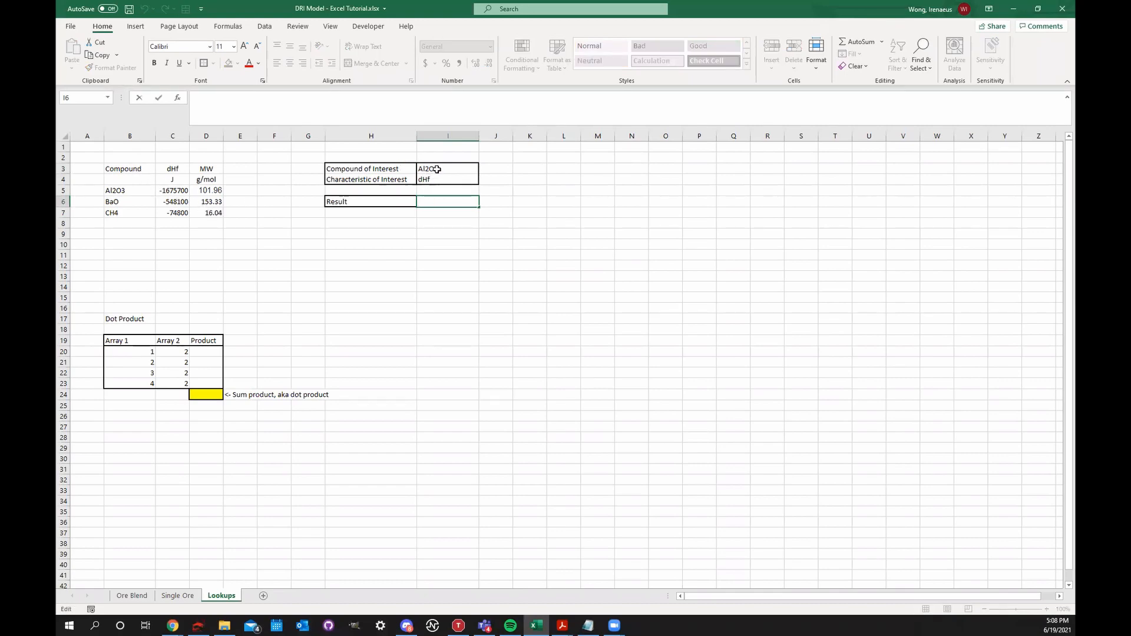
key("Escape")
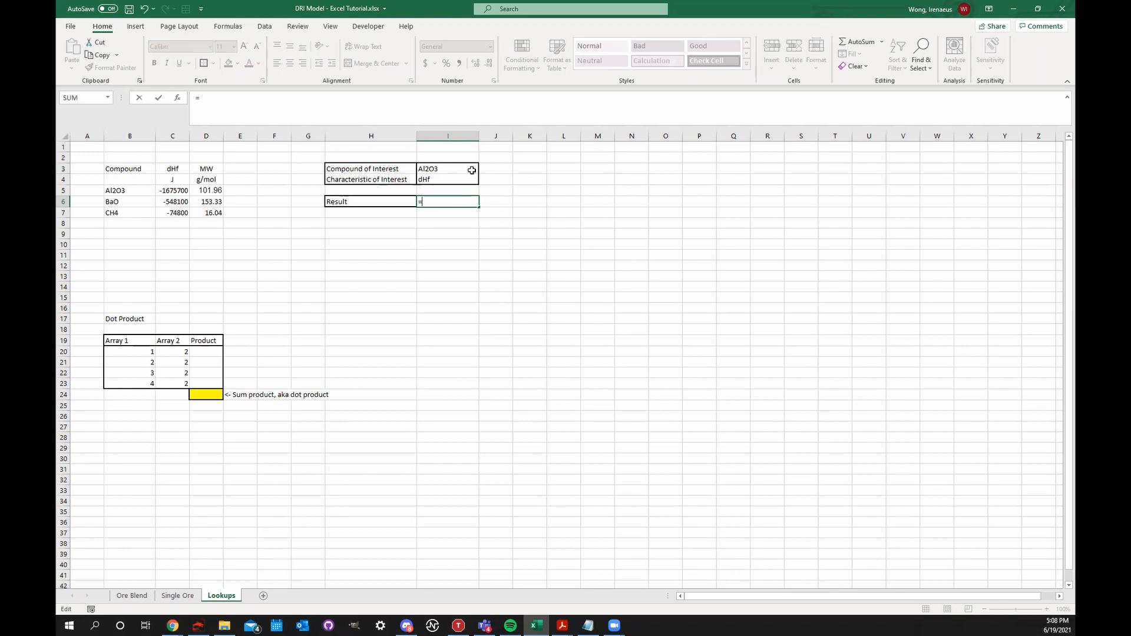
type("=INDEX(")
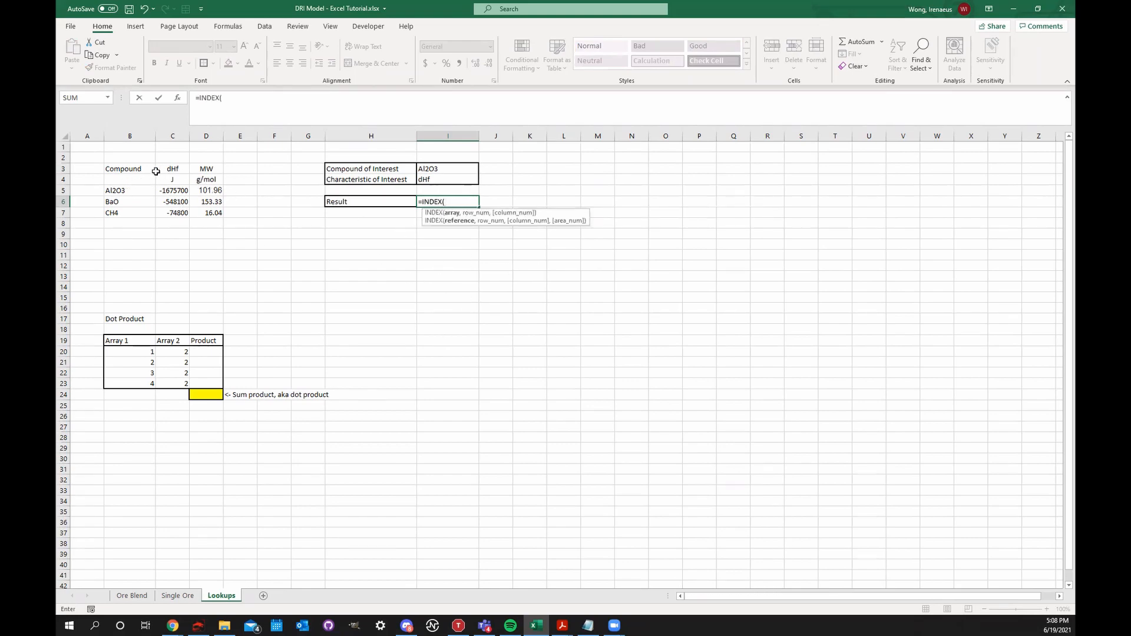
left_click_drag(137, 170, 218, 212)
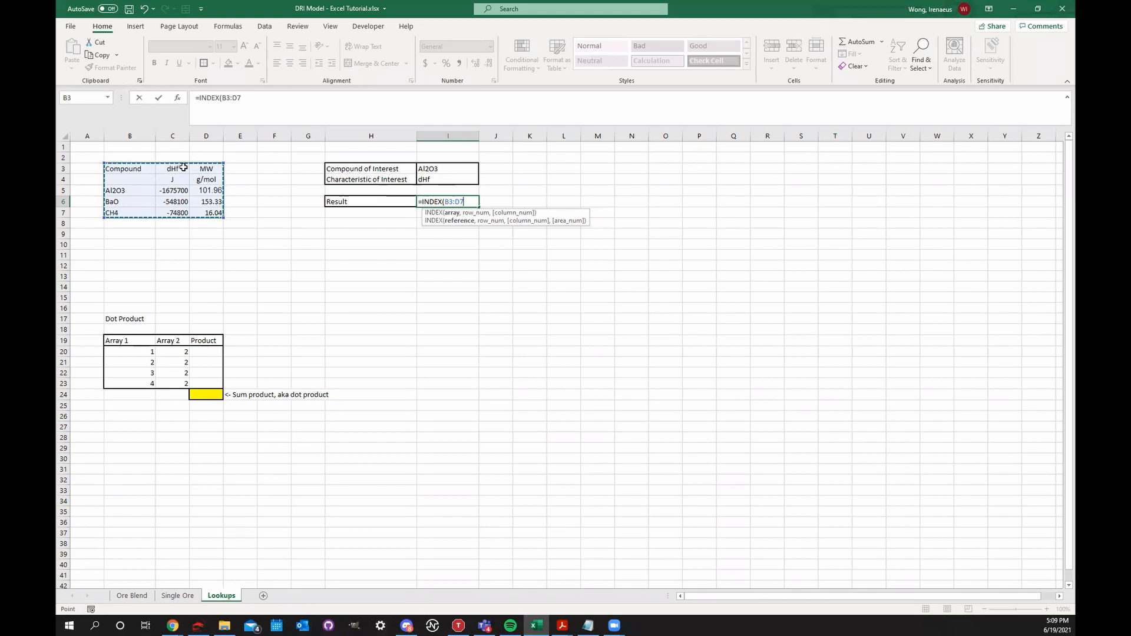
left_click(470, 202)
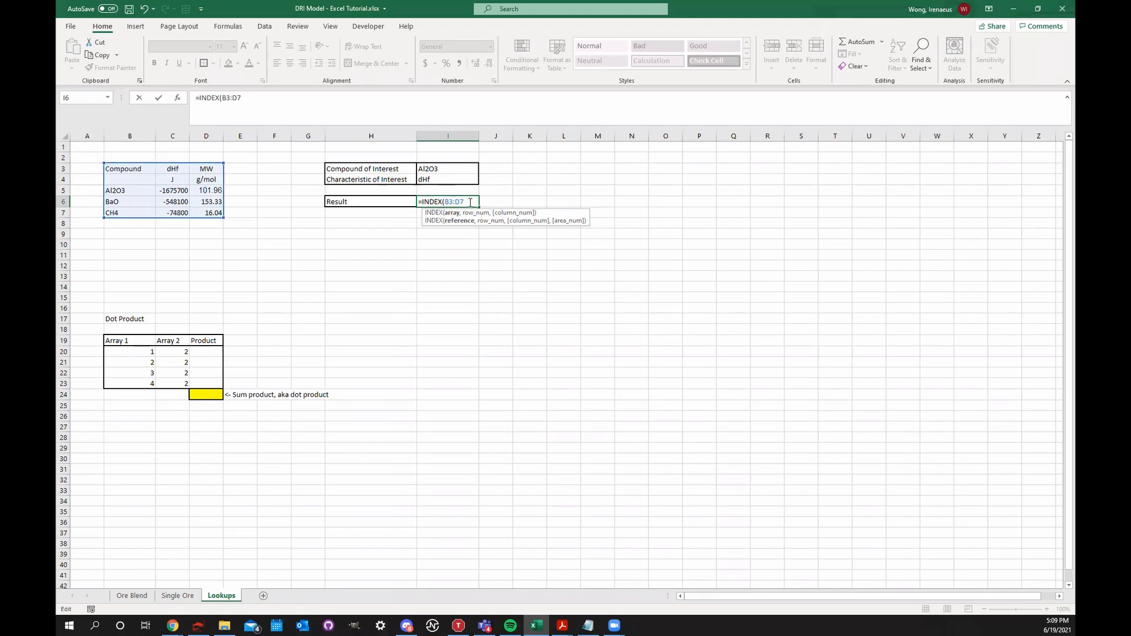
type(",")
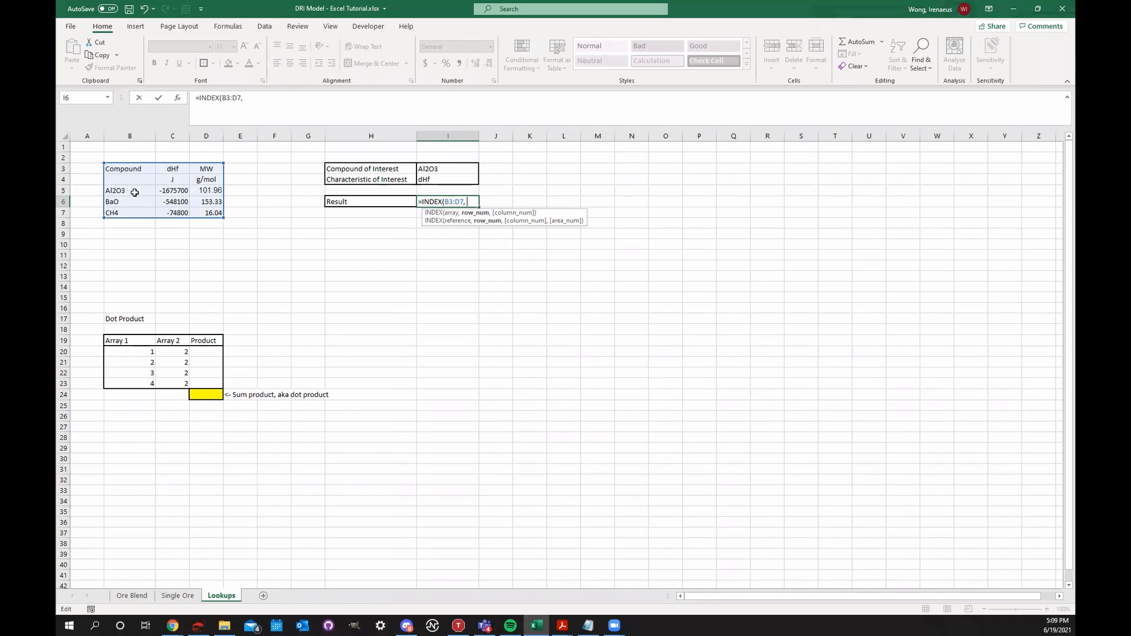
type(", 2")
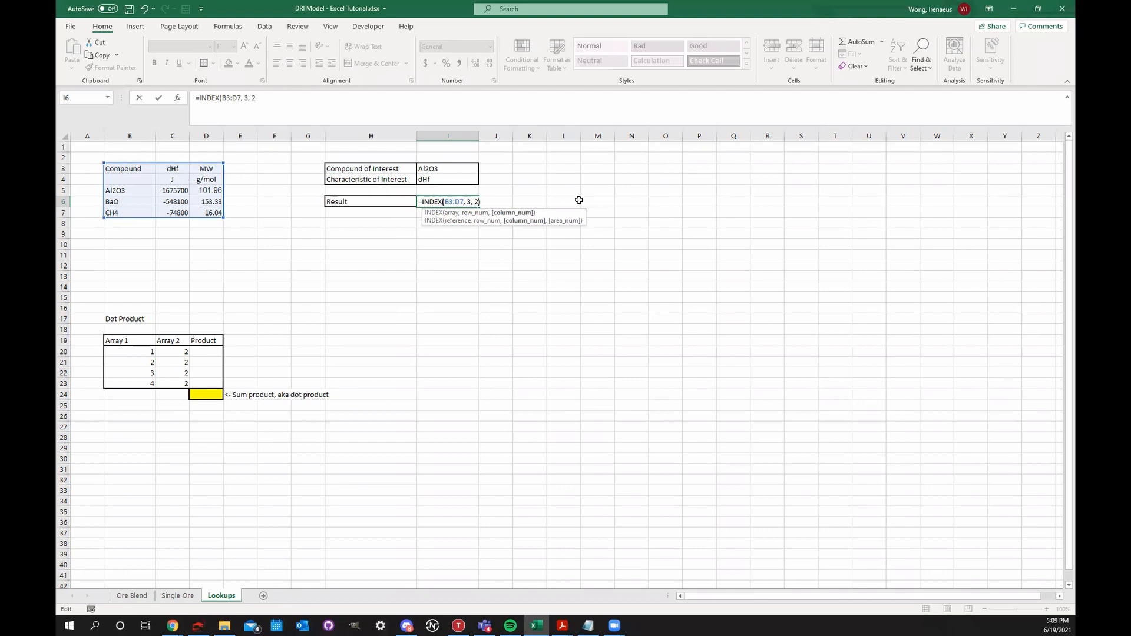
type(")")
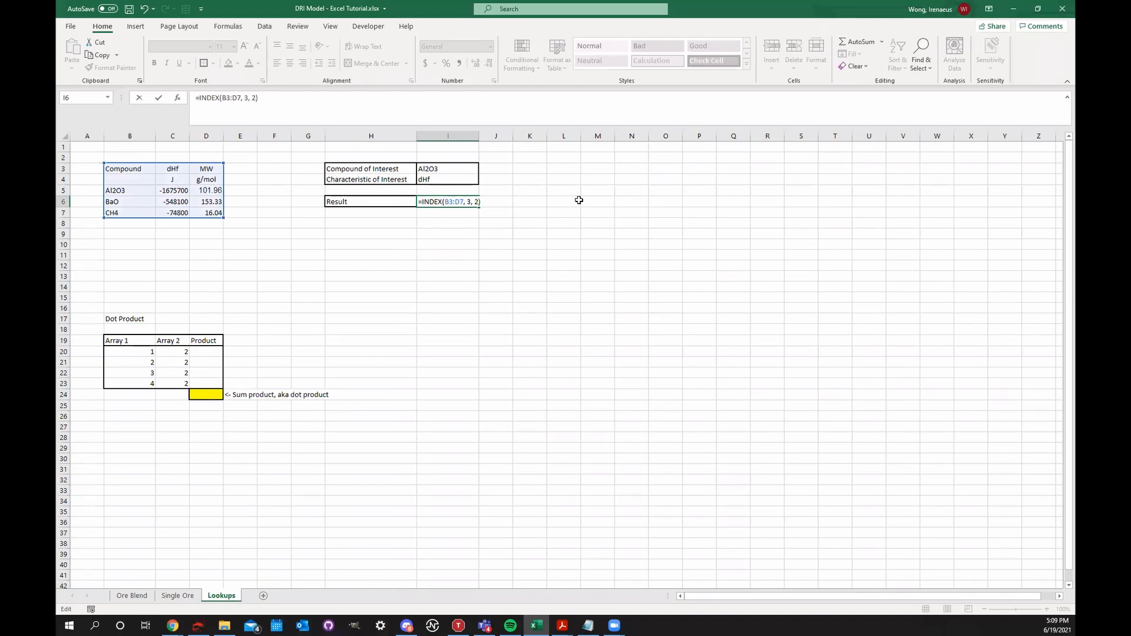
key("Return")
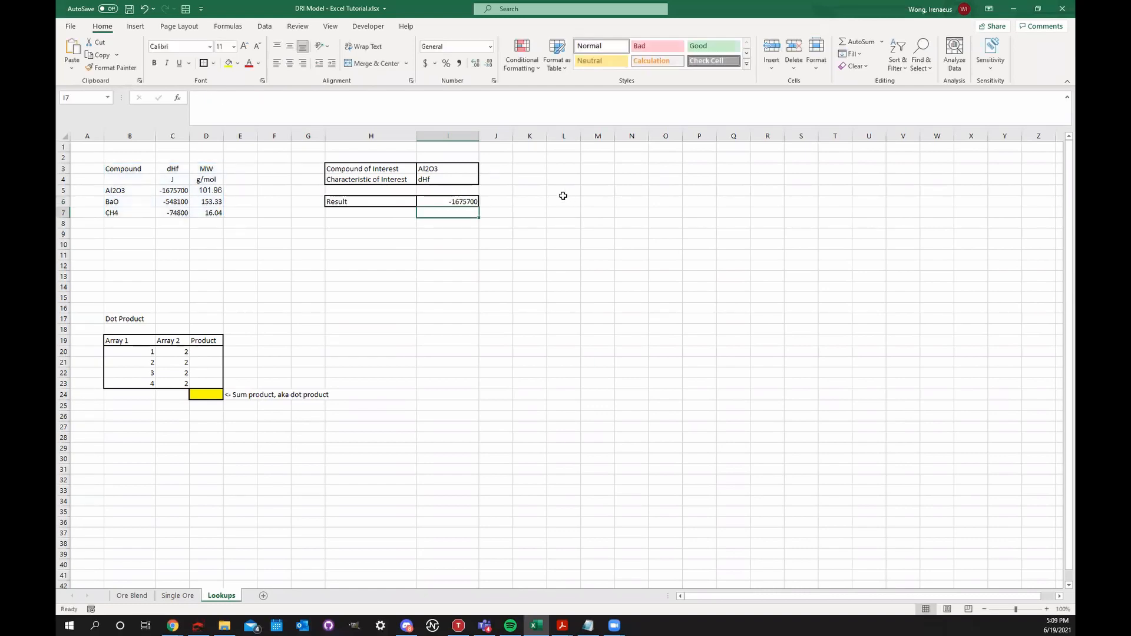
double_click(456, 202)
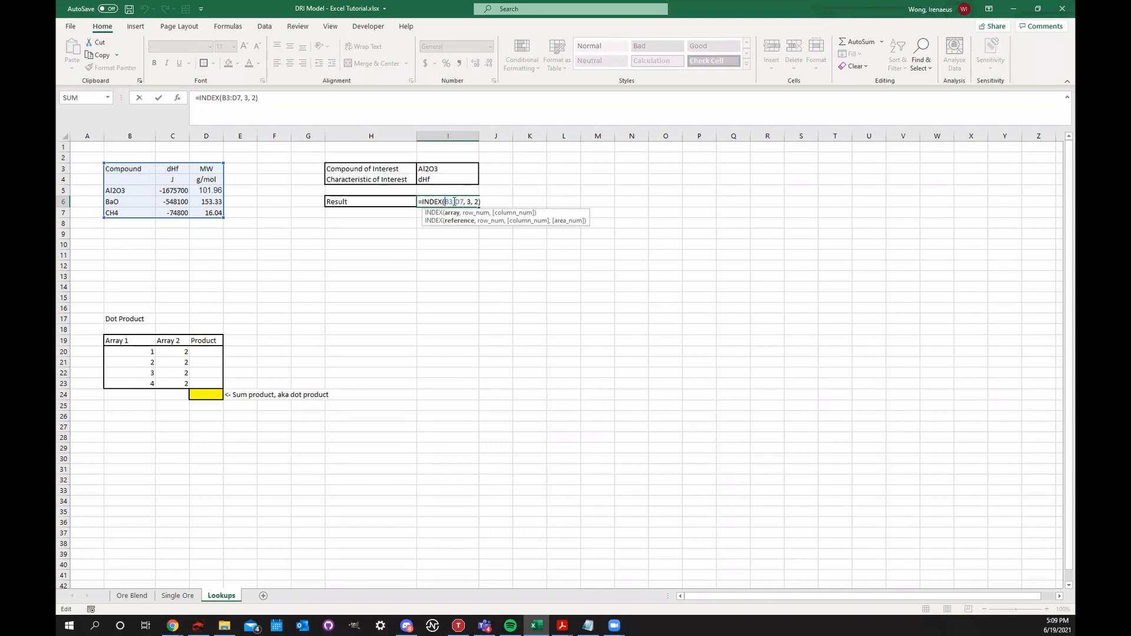
left_click(469, 202)
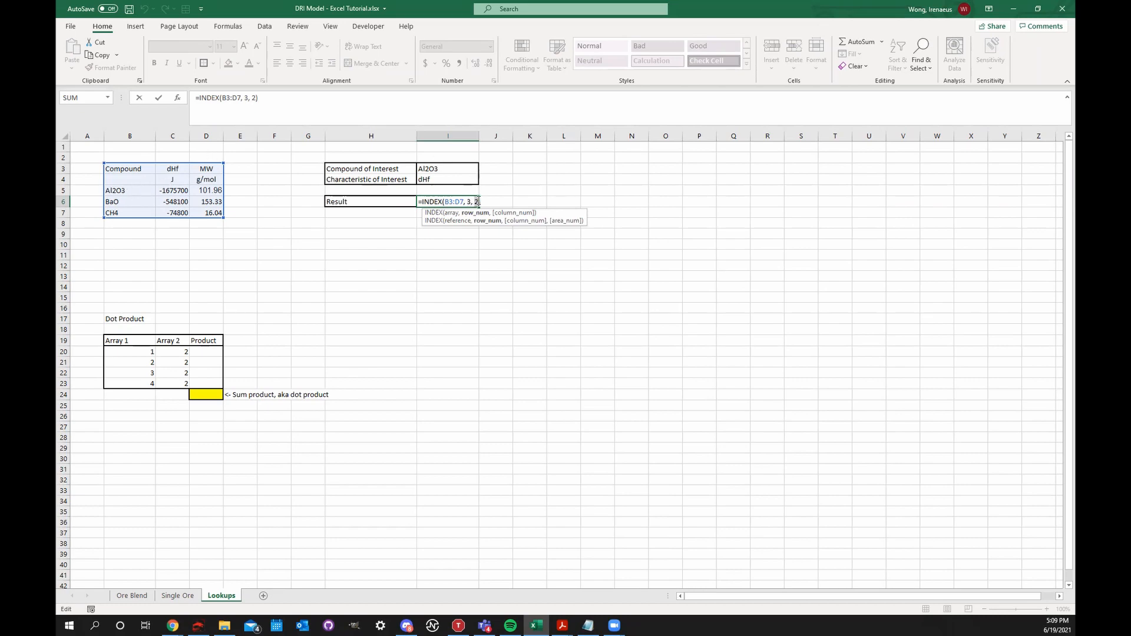
left_click(478, 201)
left_click(469, 201)
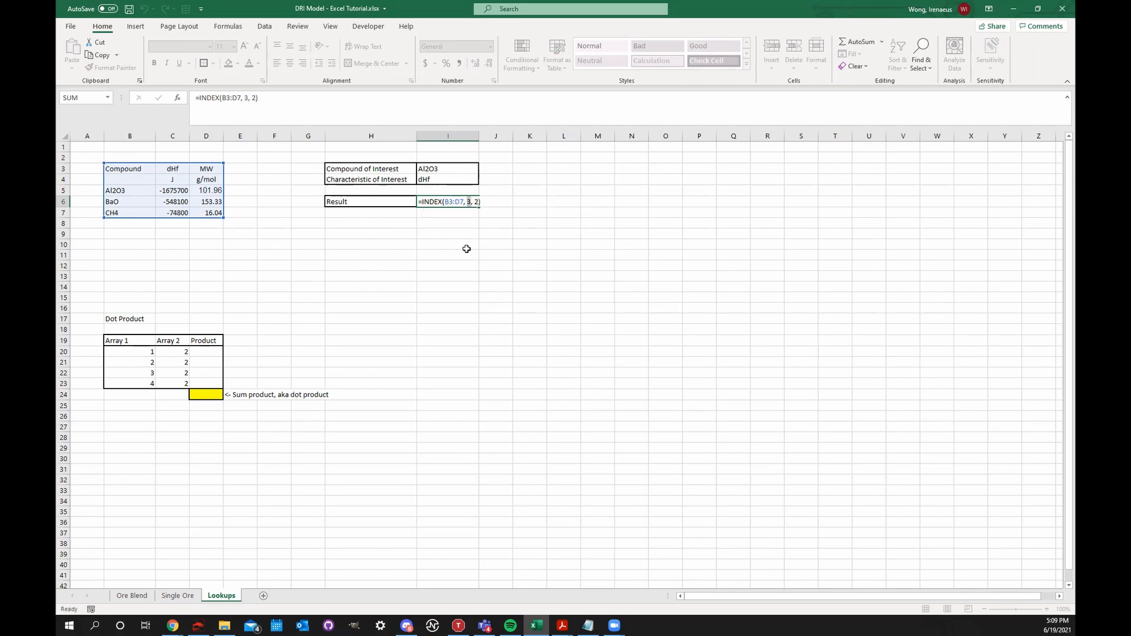
- Enter =MATCH(I3,B3:B7, 0) in I8 to find the row position of the Compound of Interest
left_click(463, 225)
type("=")
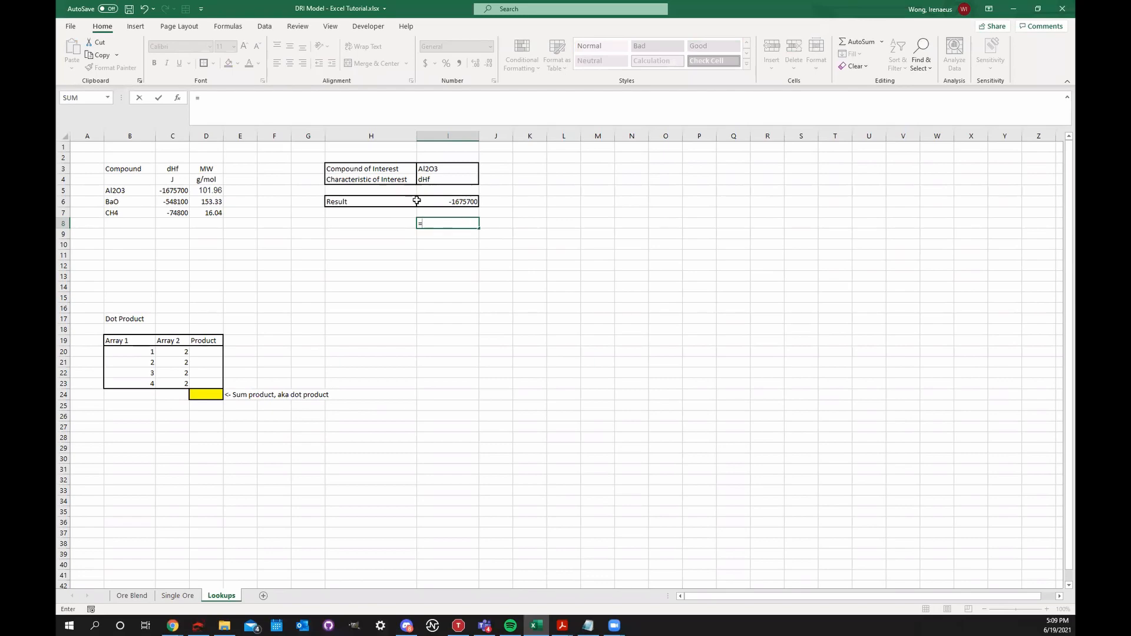
type("match")
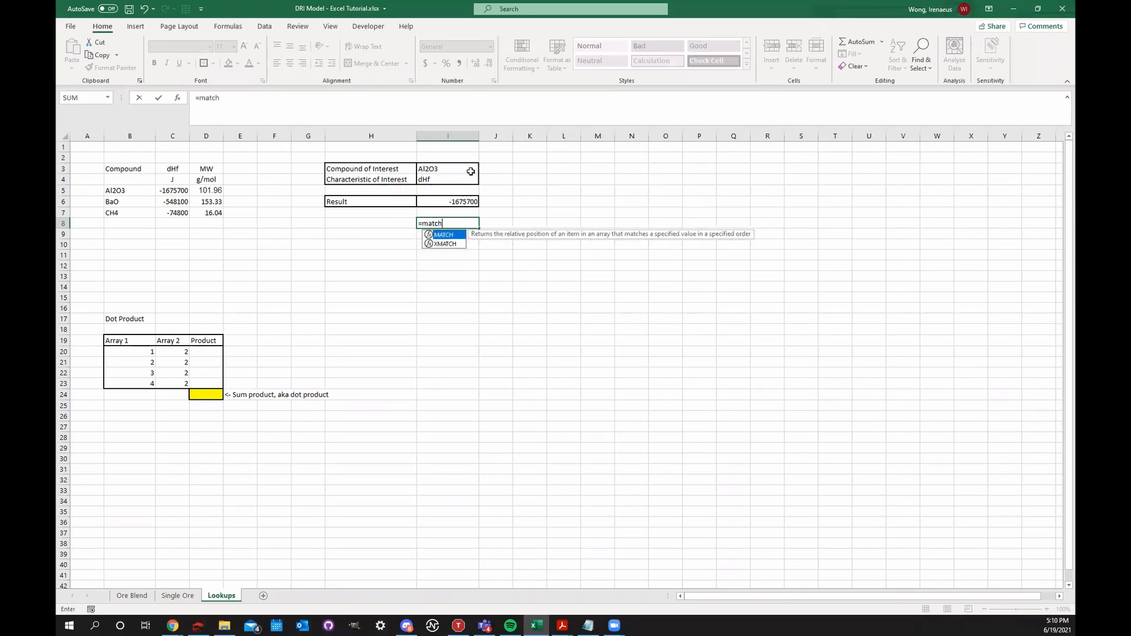
key("Tab")
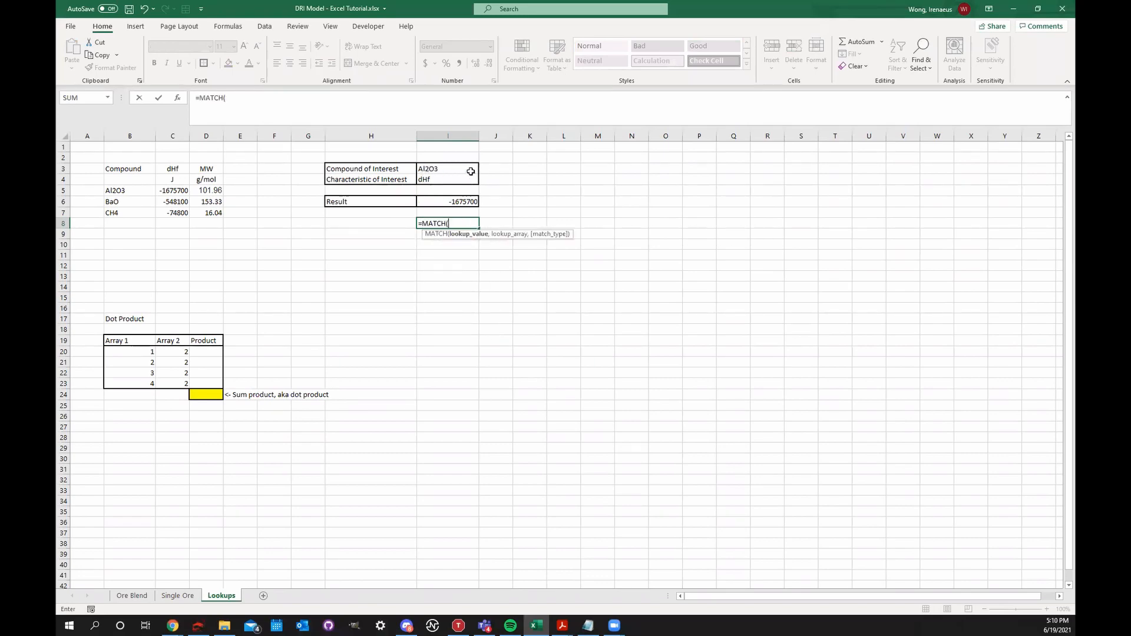
left_click(430, 170)
type(",")
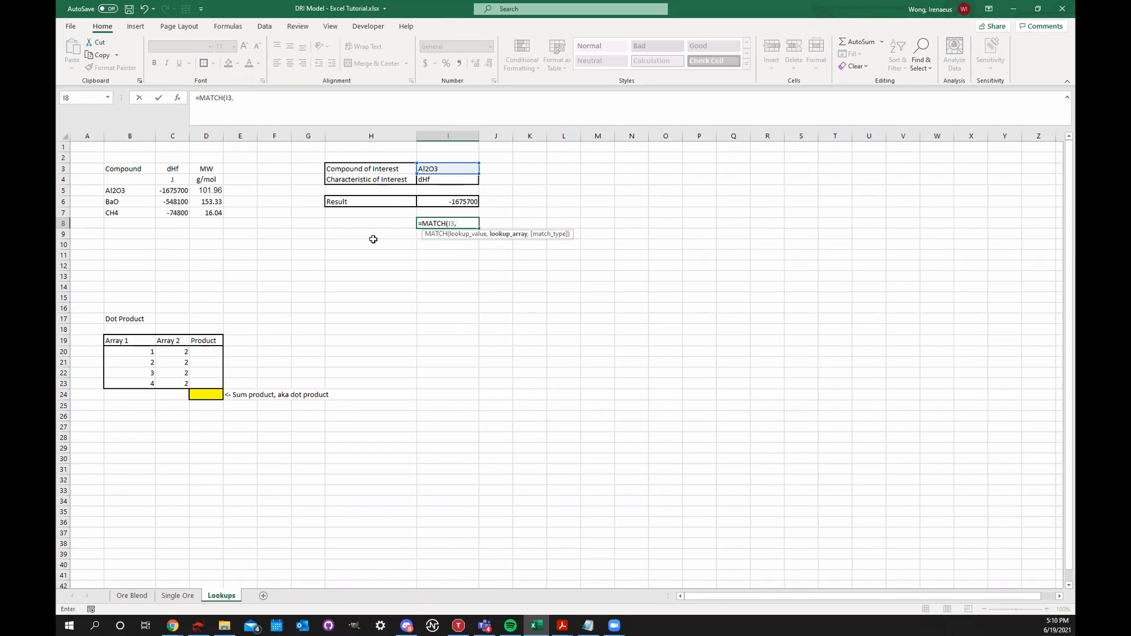
left_click_drag(126, 168, 132, 212)
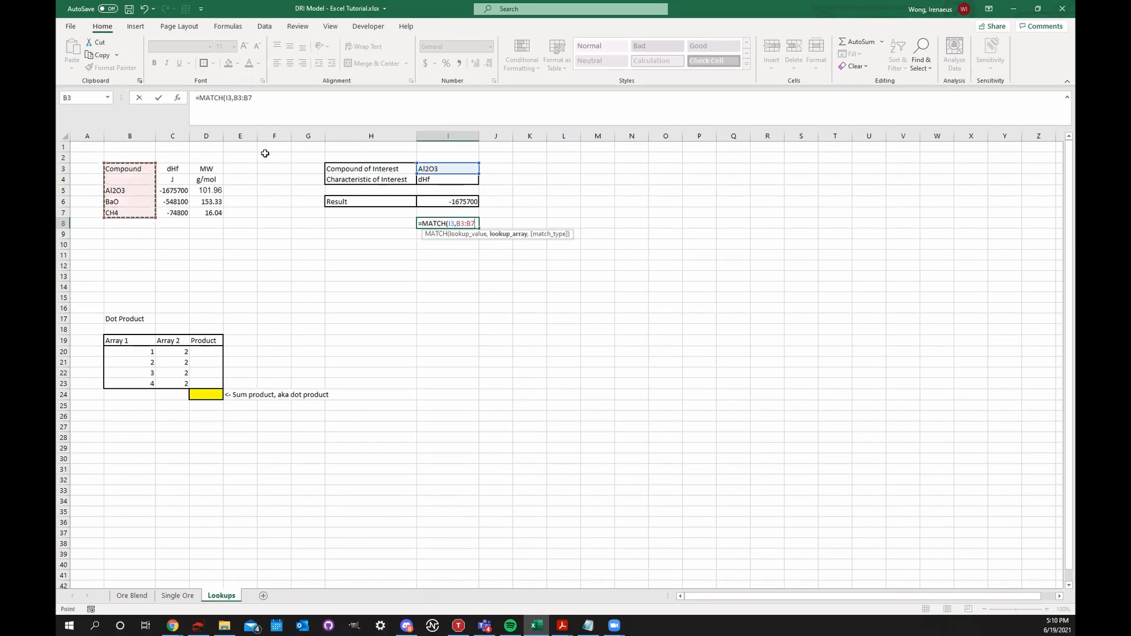
type(", 0)")
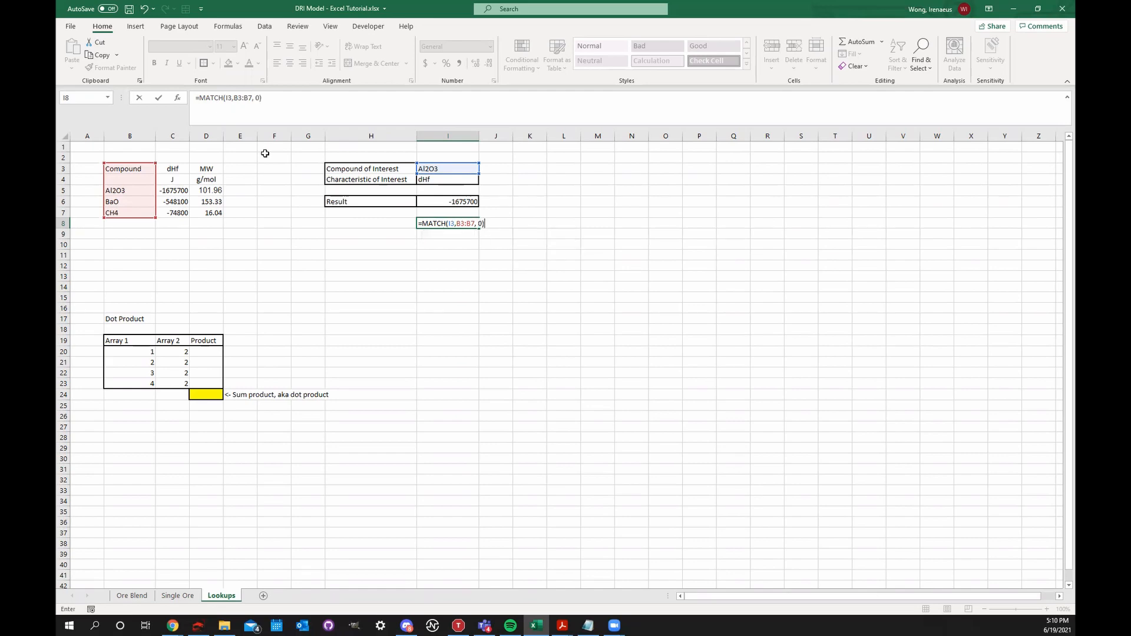
key("Return")
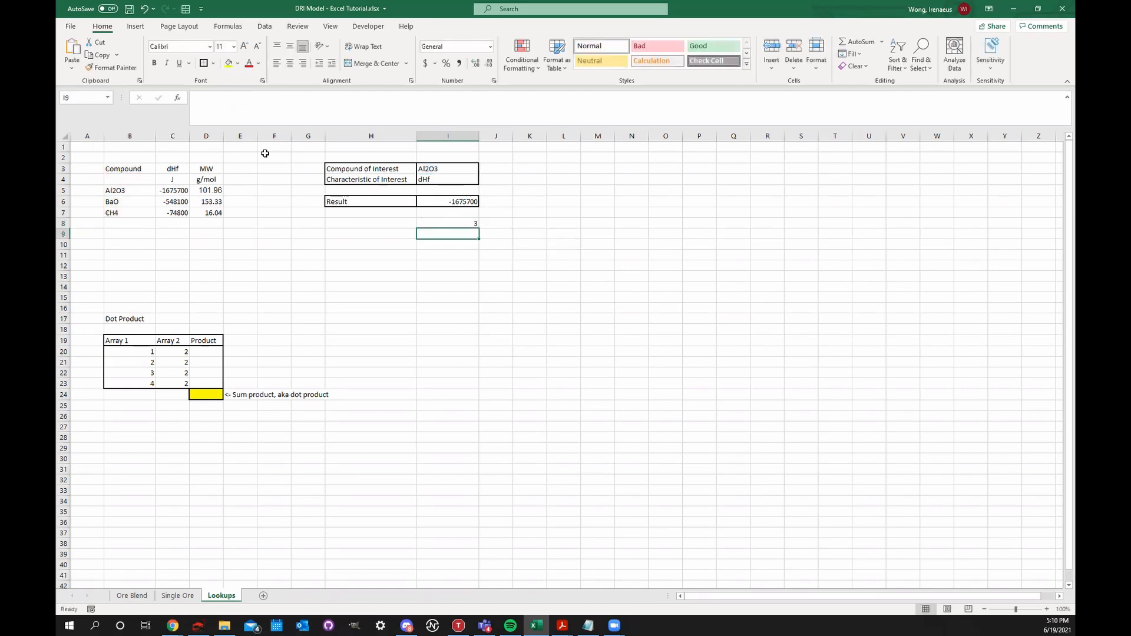
- Replace the row number in the Result formula in I6 with a copy of I8's MATCH(I3,B3:B7, 0) expression
double_click(470, 201)
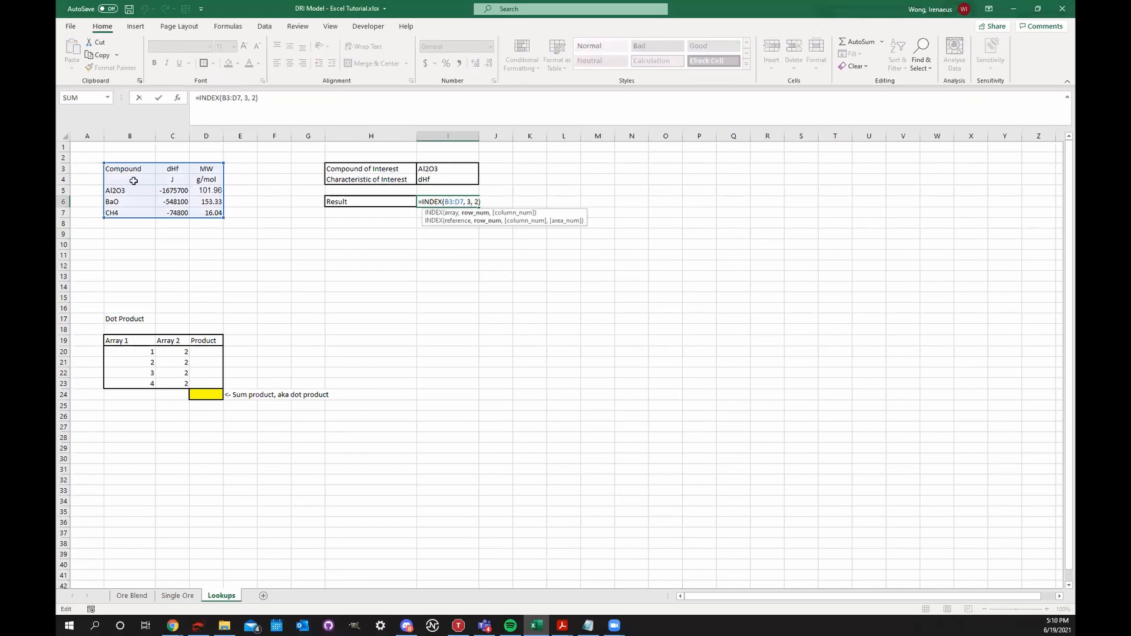
left_click(454, 223)
double_click(455, 222)
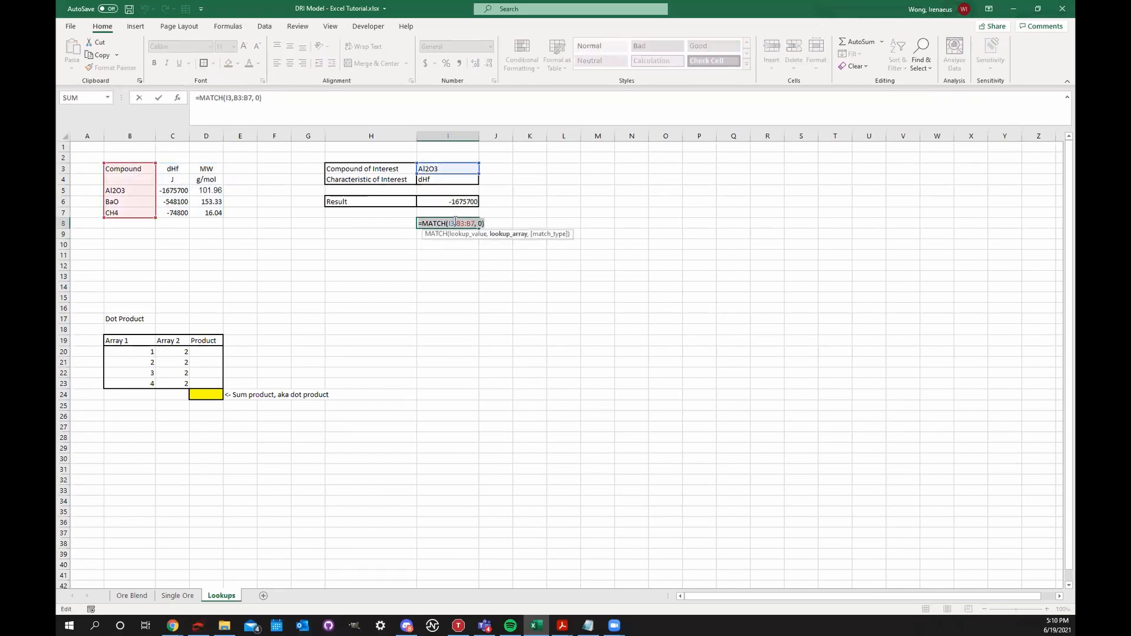
left_click(461, 203)
double_click(452, 224)
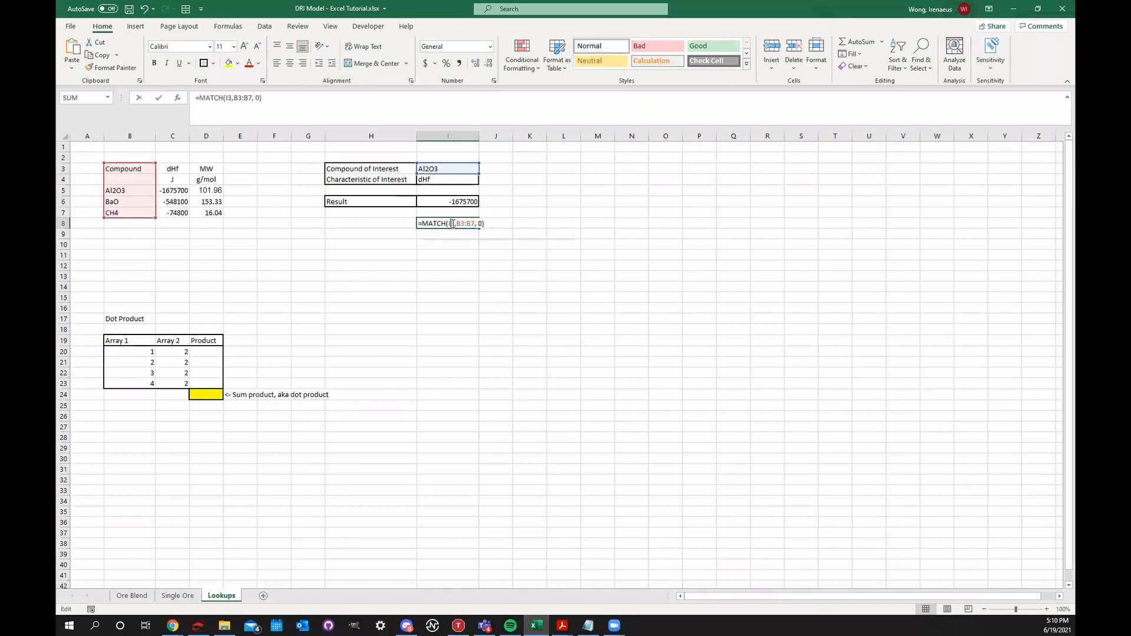
left_click_drag(419, 224, 492, 218)
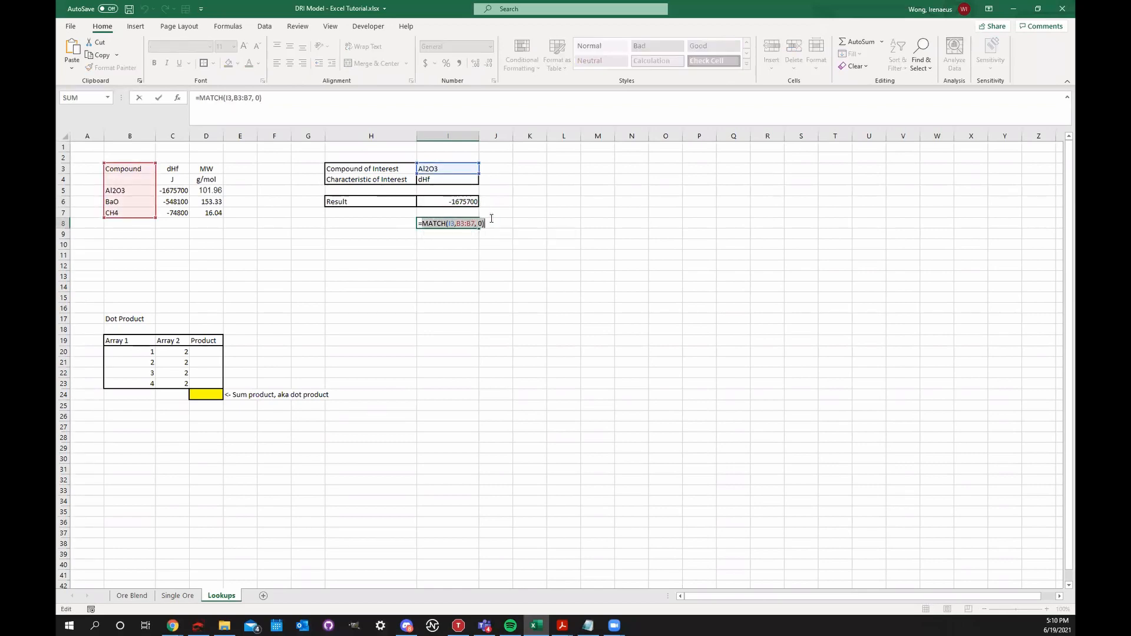
double_click(460, 203)
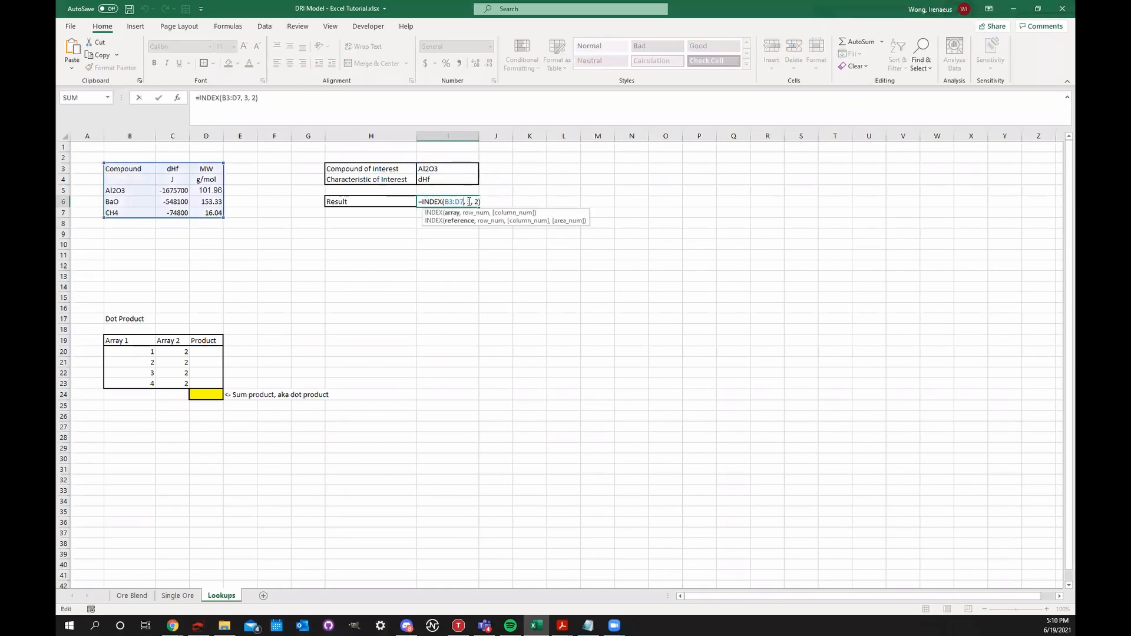
left_click(469, 202)
key("BackSpace")
key("ctrl+v")
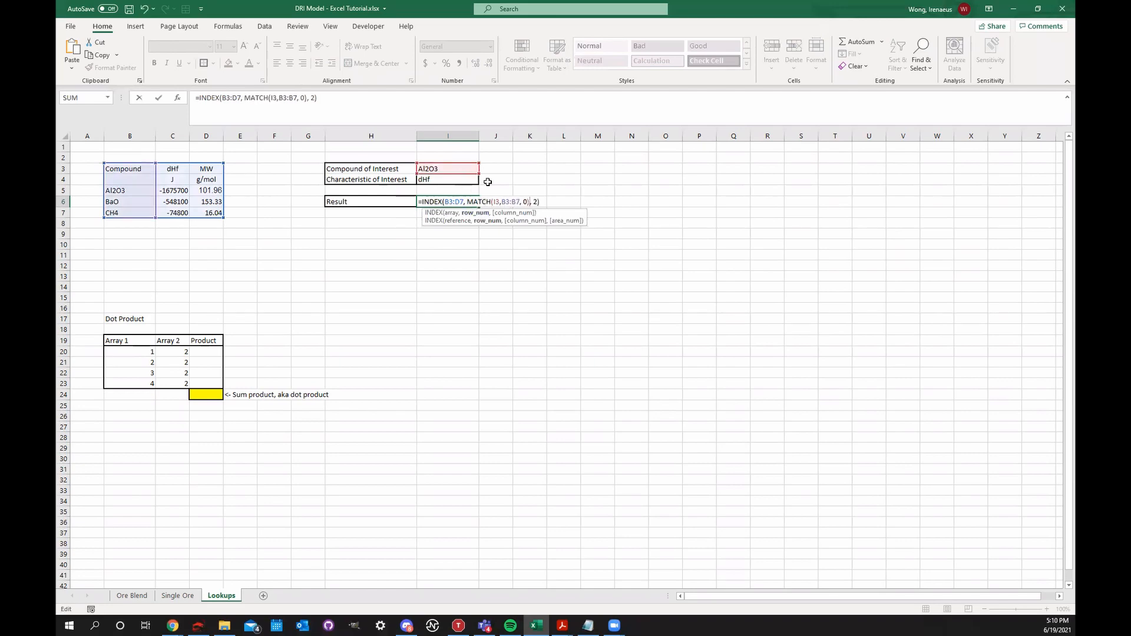
key("Return")
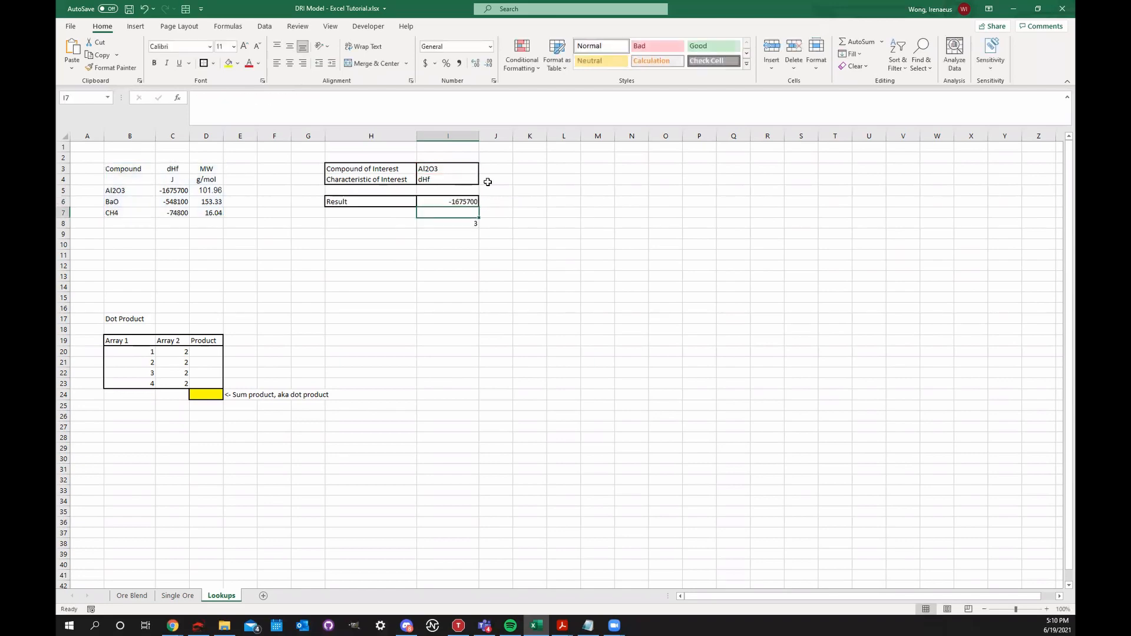
- Set the Compound of Interest in I3 to BaO to test the Result formula, and review the MATCH formula in I8
left_click(430, 169)
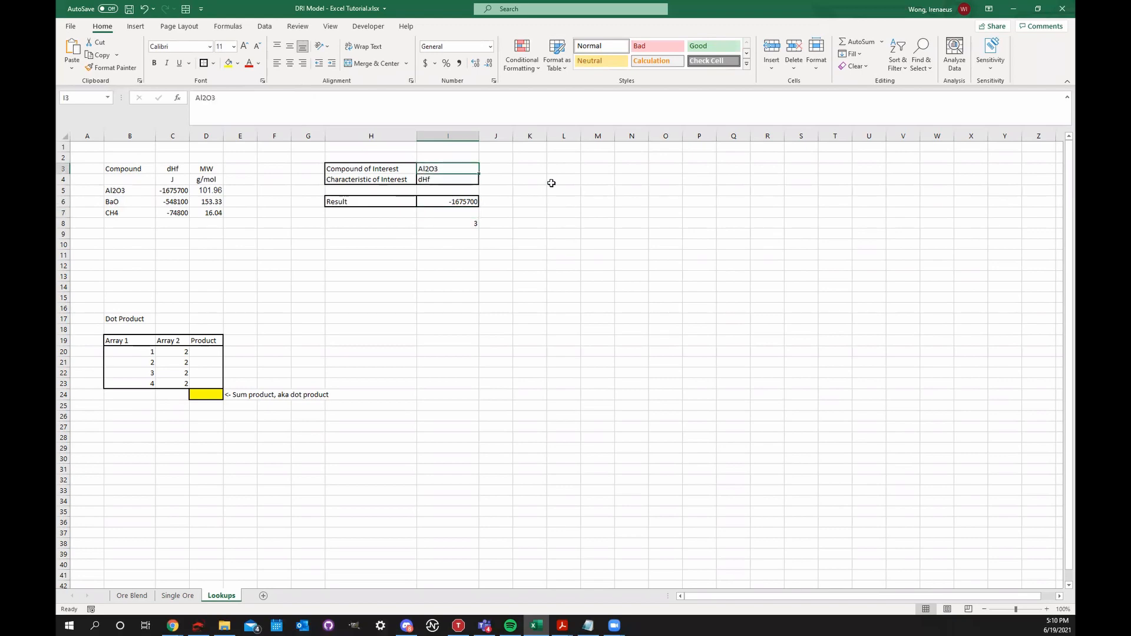
type("BaO")
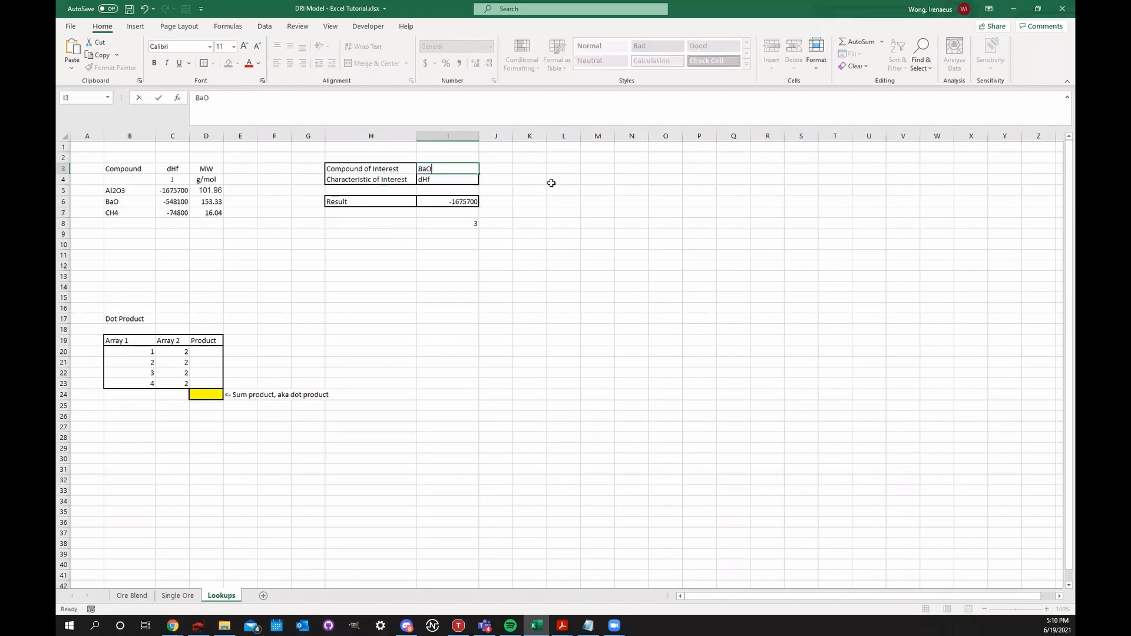
key("Return")
double_click(463, 224)
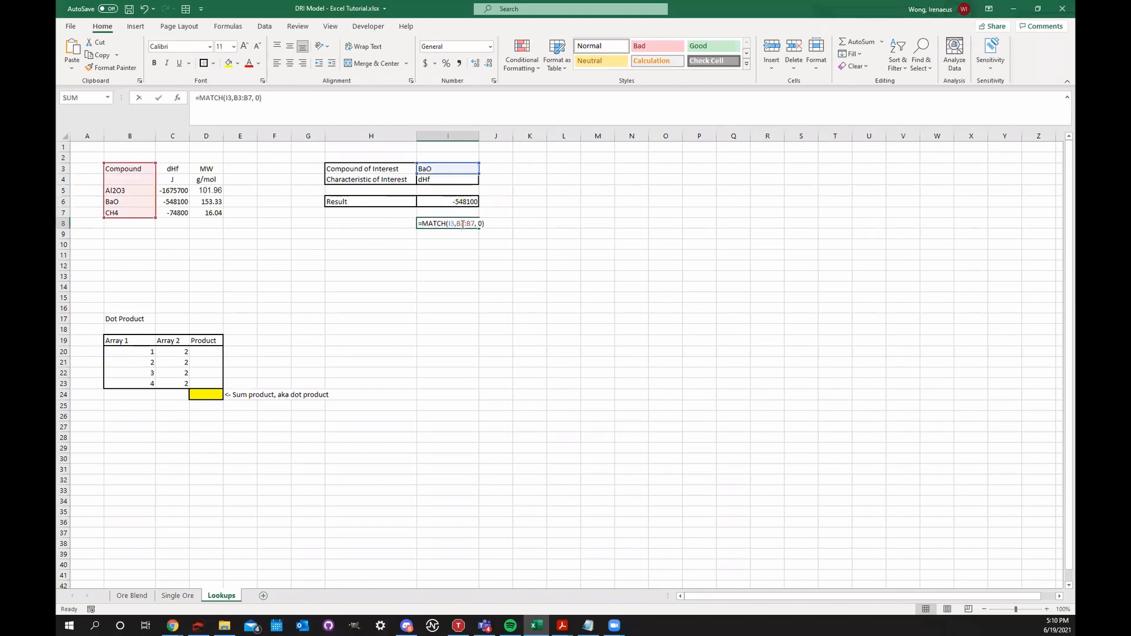
key("Return")
- Set the Compound of Interest in I3 to CH4 and compare the Result with that compound's dHf value in C7
left_click(455, 167)
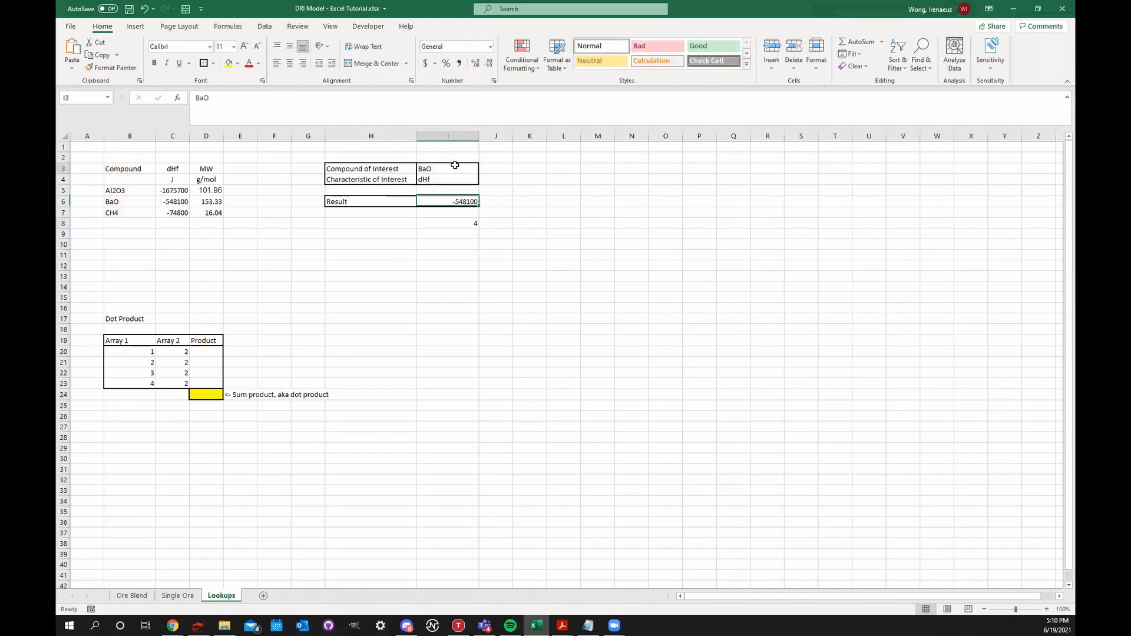
type("C")
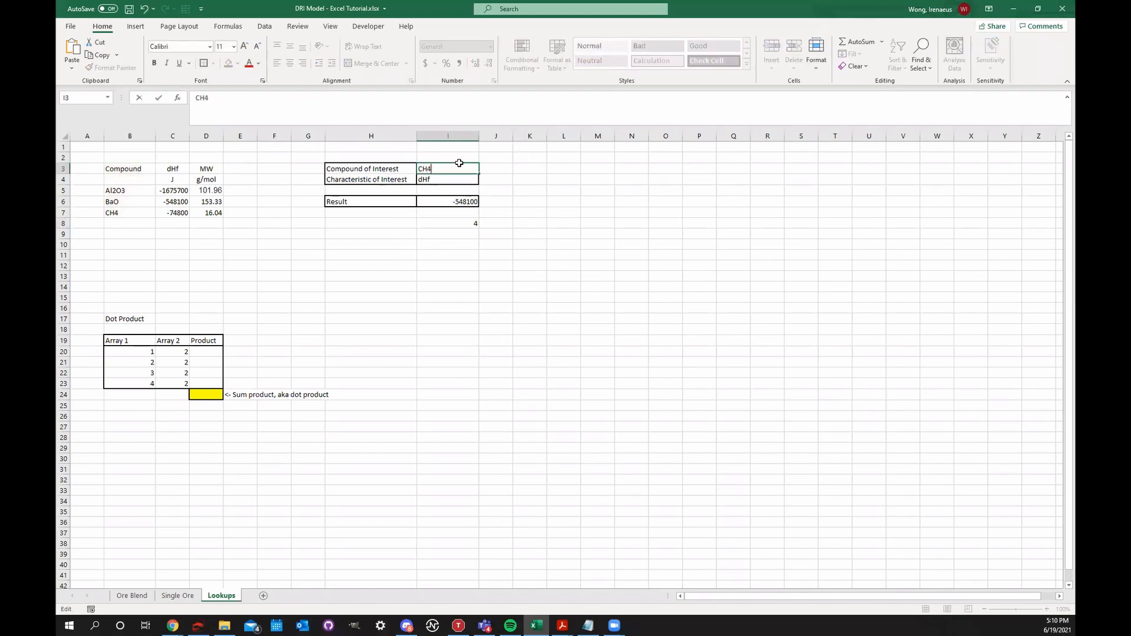
type("H4")
key("Return")
left_click(169, 215)
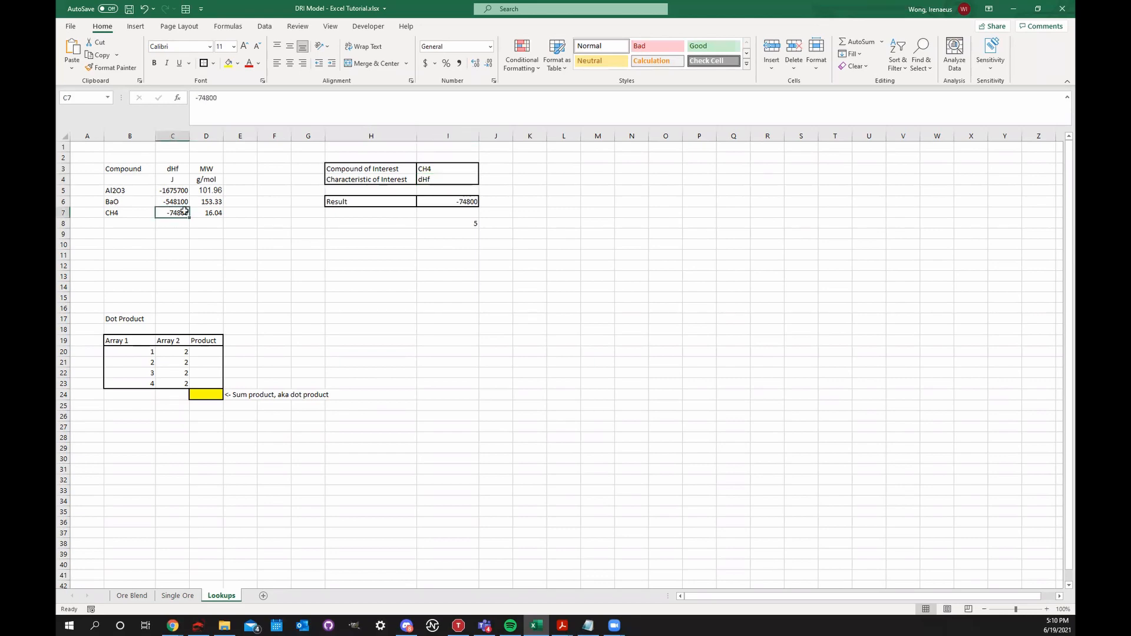
- Replace the column number 2 in the Result formula in I6 with the start of a nested MATCH function
double_click(451, 203)
left_click_drag(473, 202, 528, 202)
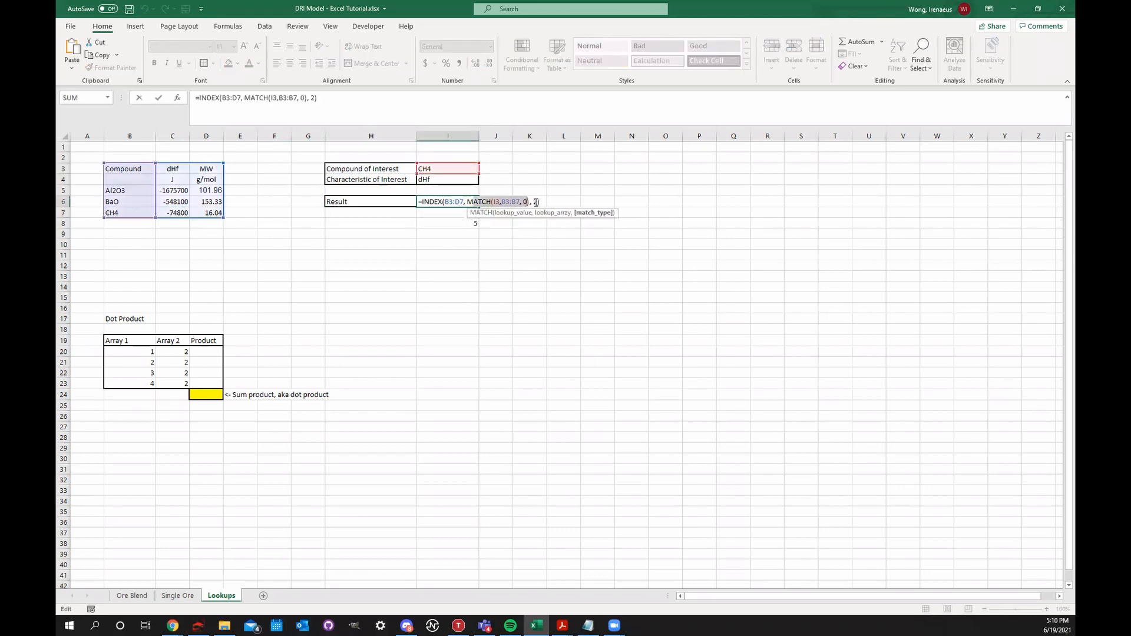
left_click(534, 202)
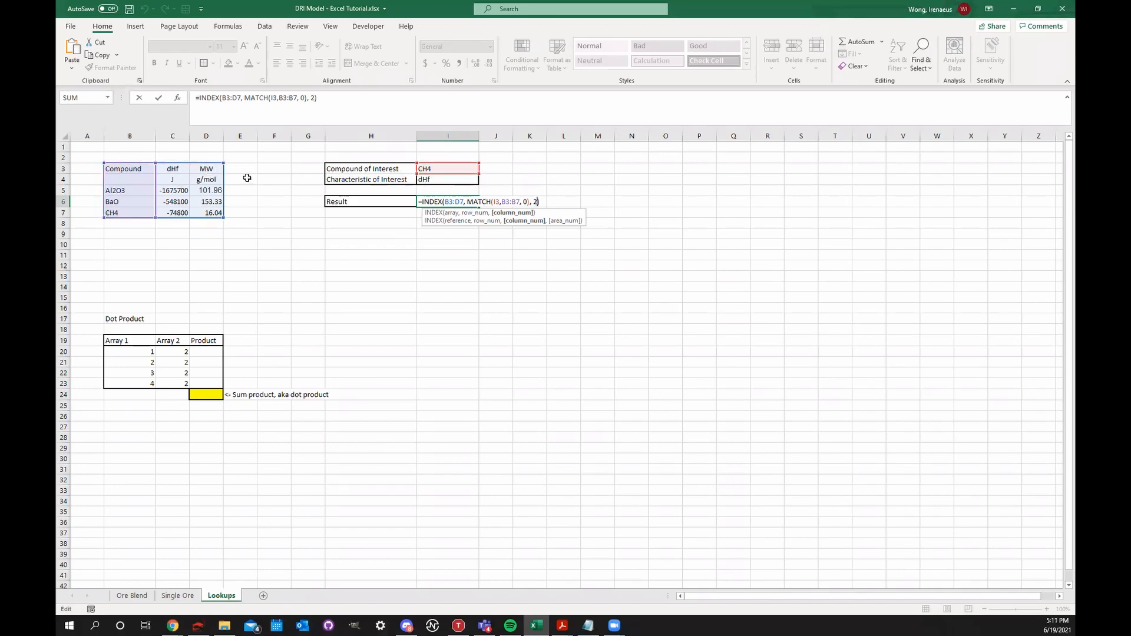
key("BackSpace")
type("MATCH(")
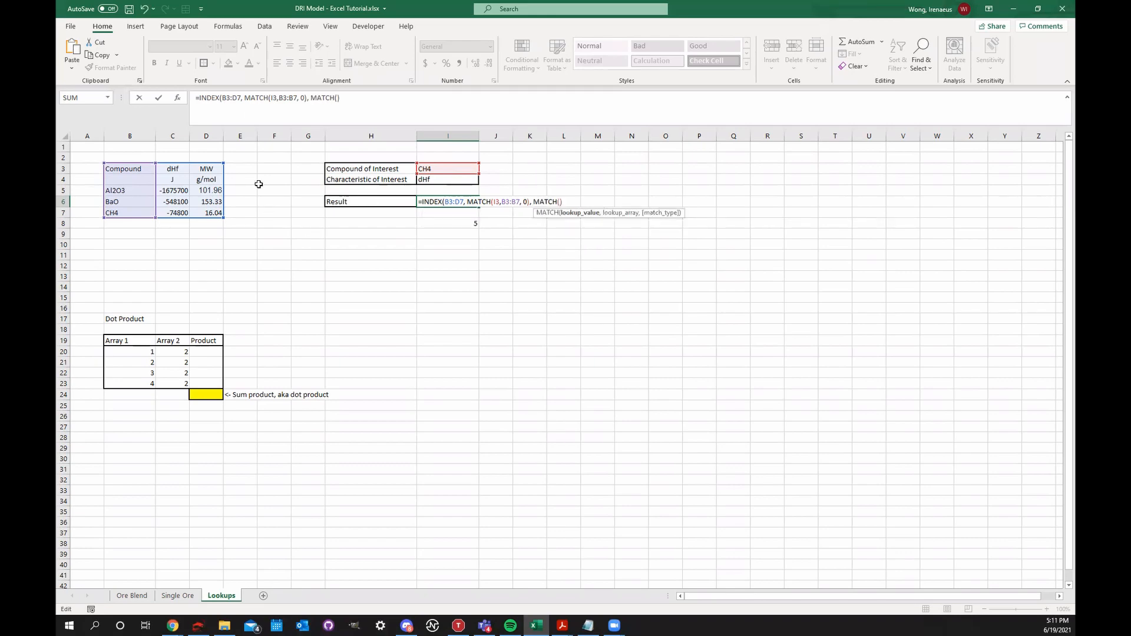
left_click_drag(141, 169, 211, 169)
type(",")
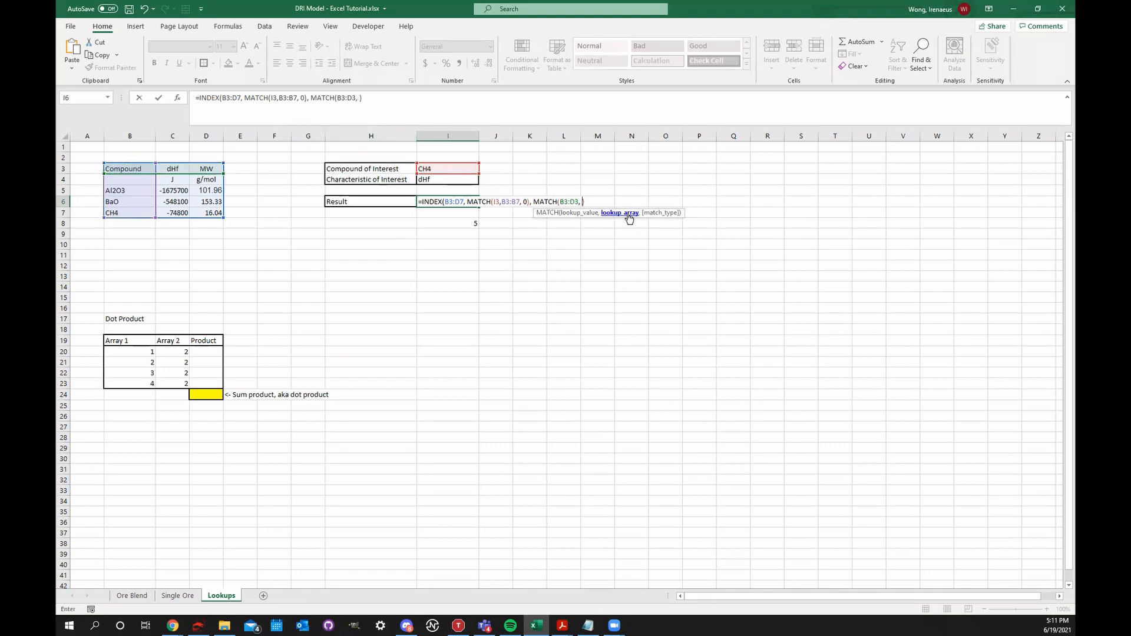
key("BackSpace")
key("BackSpace")
key("BackSpace")
key("BackSpace")
key("BackSpace")
key("BackSpace")
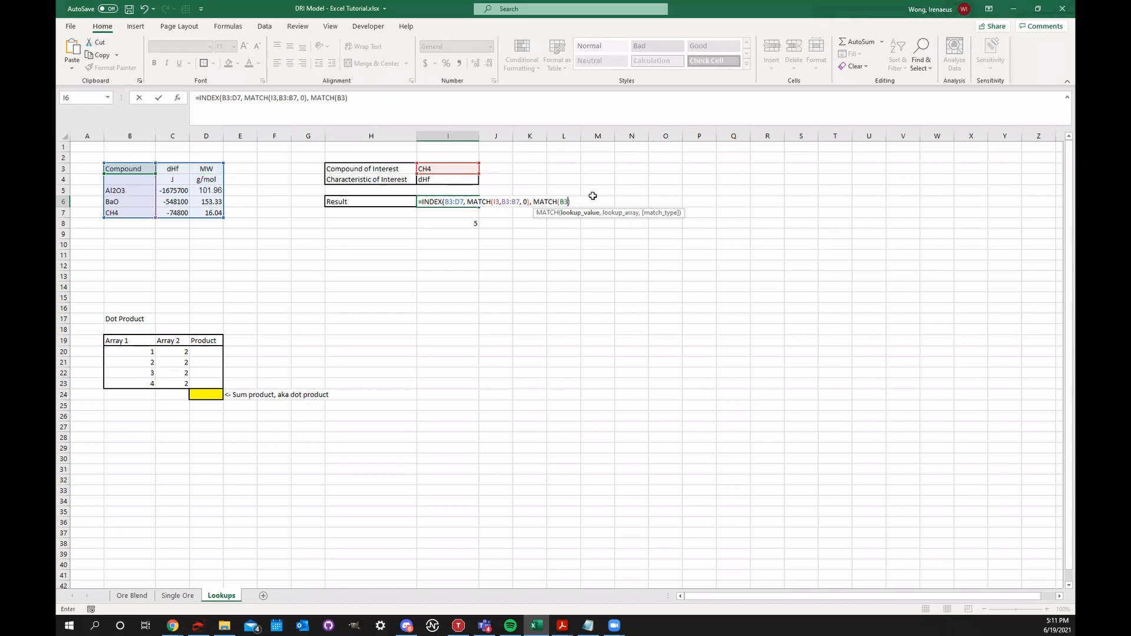
- Complete the nested column lookup in I6 as MATCH(I4, B3:D3, 0) and enter the formula
left_click(438, 180)
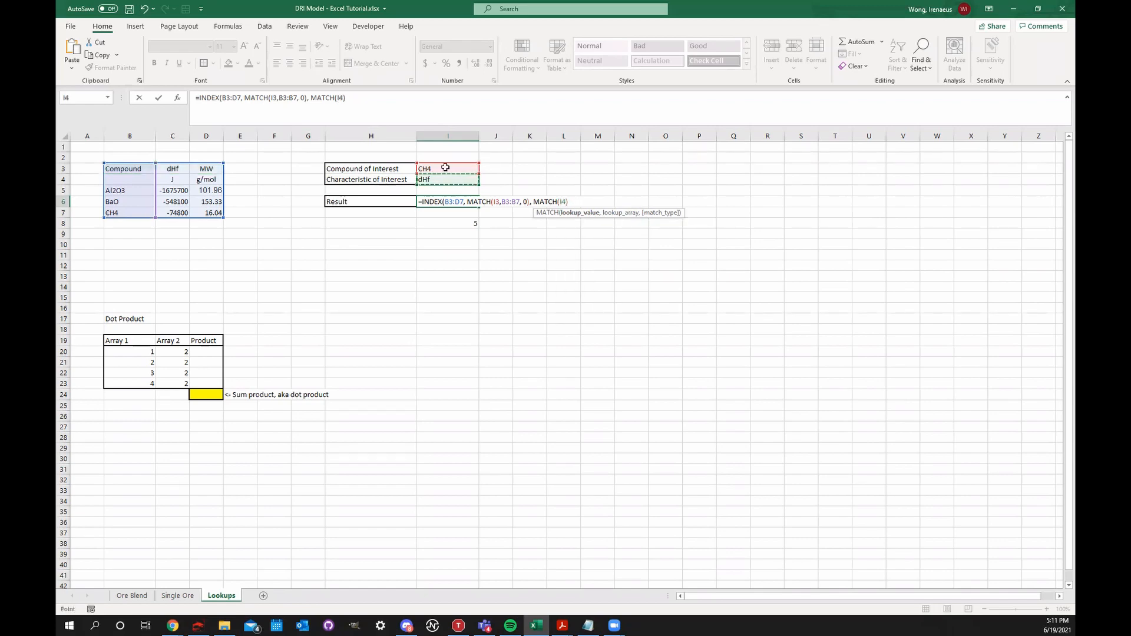
type(",")
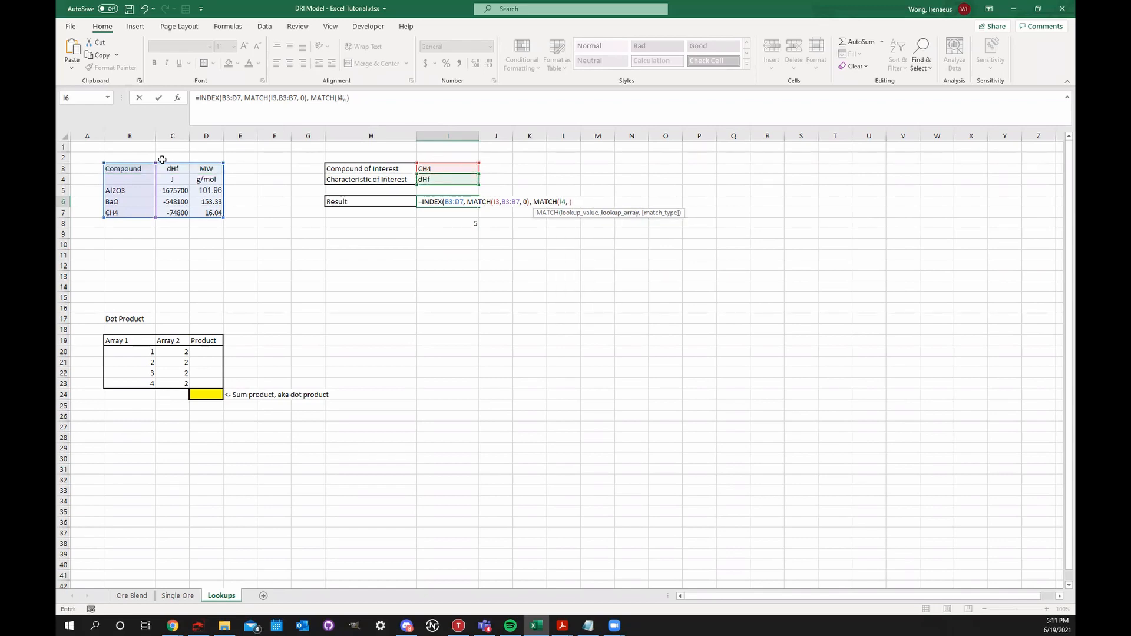
left_click_drag(135, 169, 210, 172)
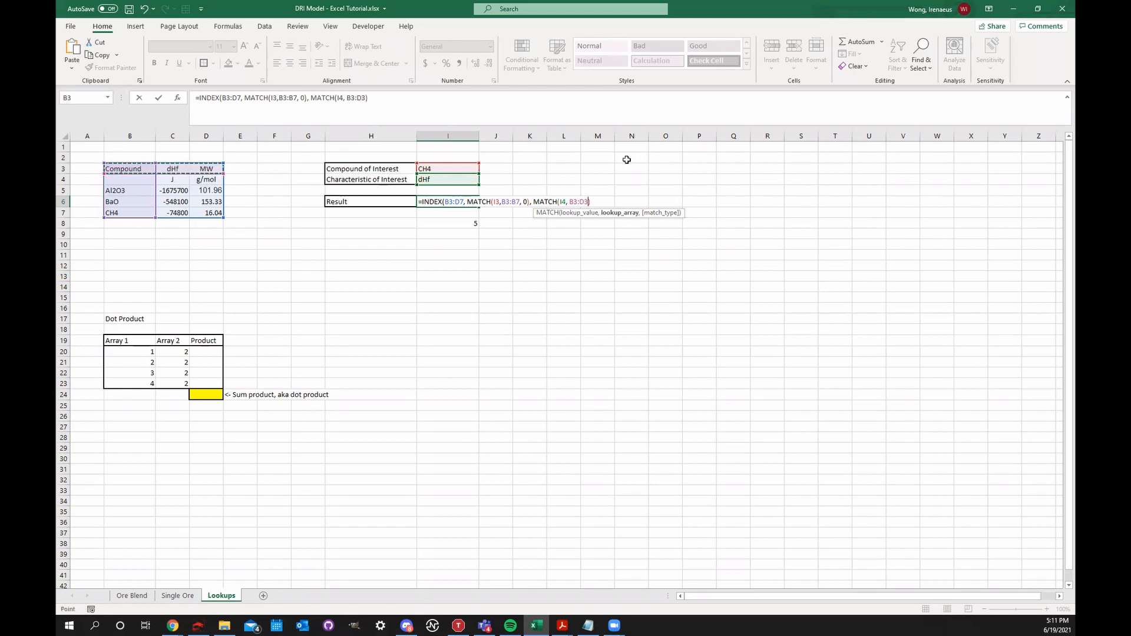
type(", ")
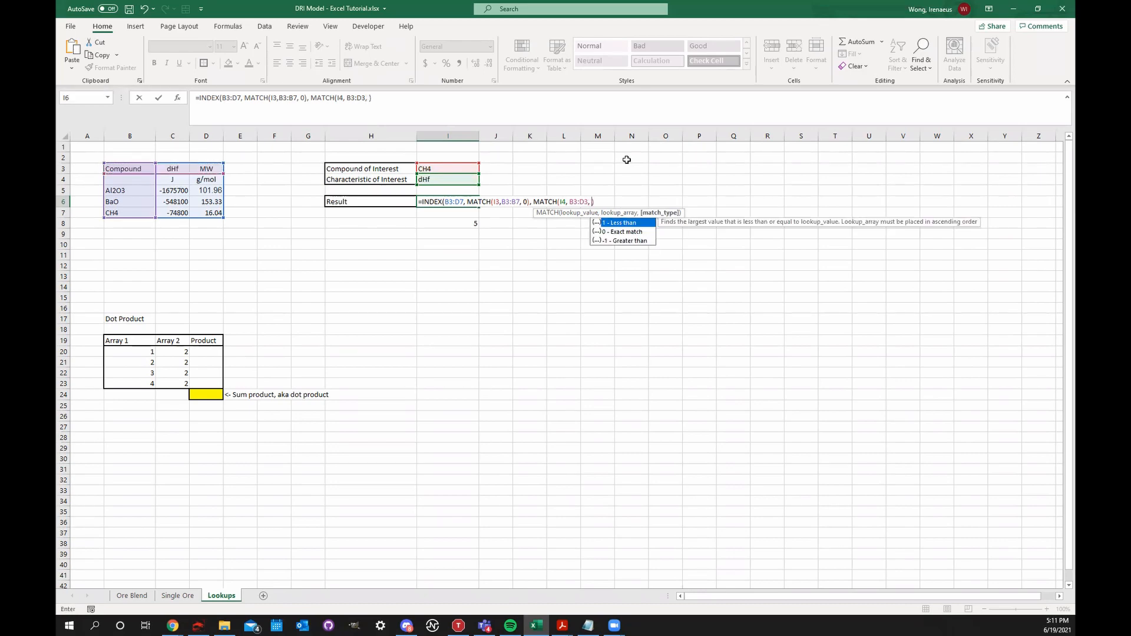
type("0)")
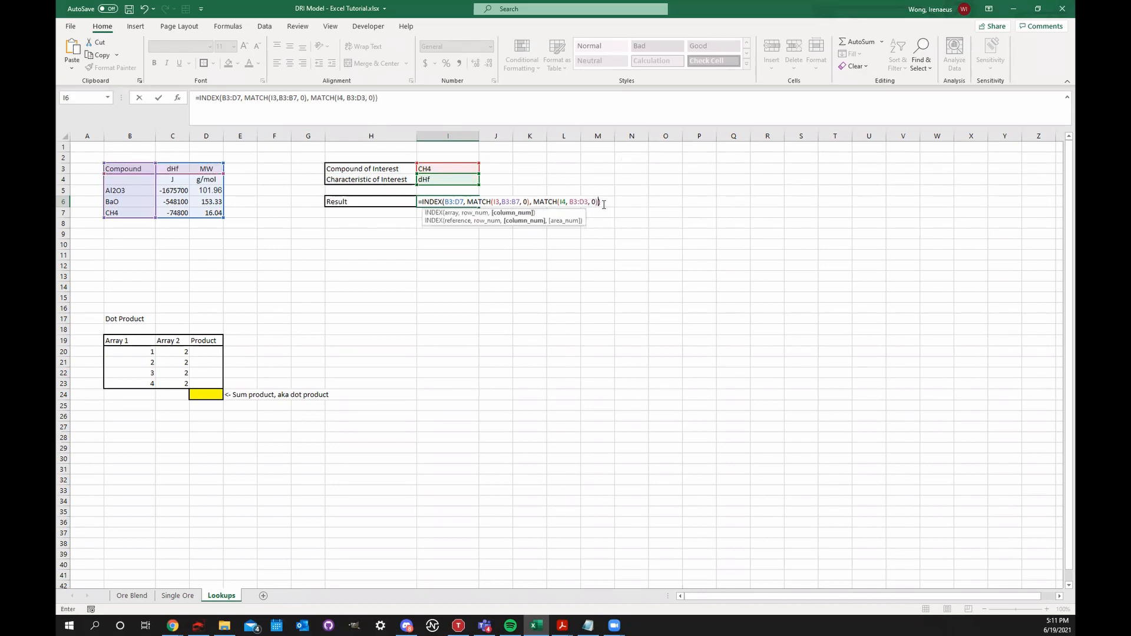
key("Return")
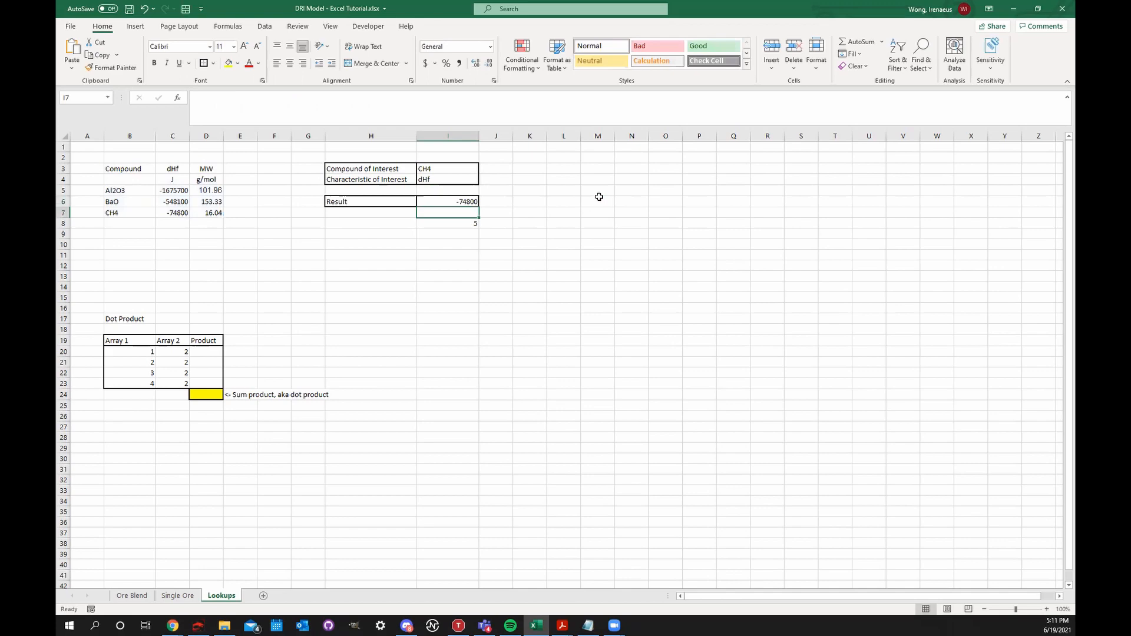
- Test the Result formula with BaO as the Compound of Interest and MW as the Characteristic of Interest, comparing it with the source table
left_click(446, 170)
type("BaO")
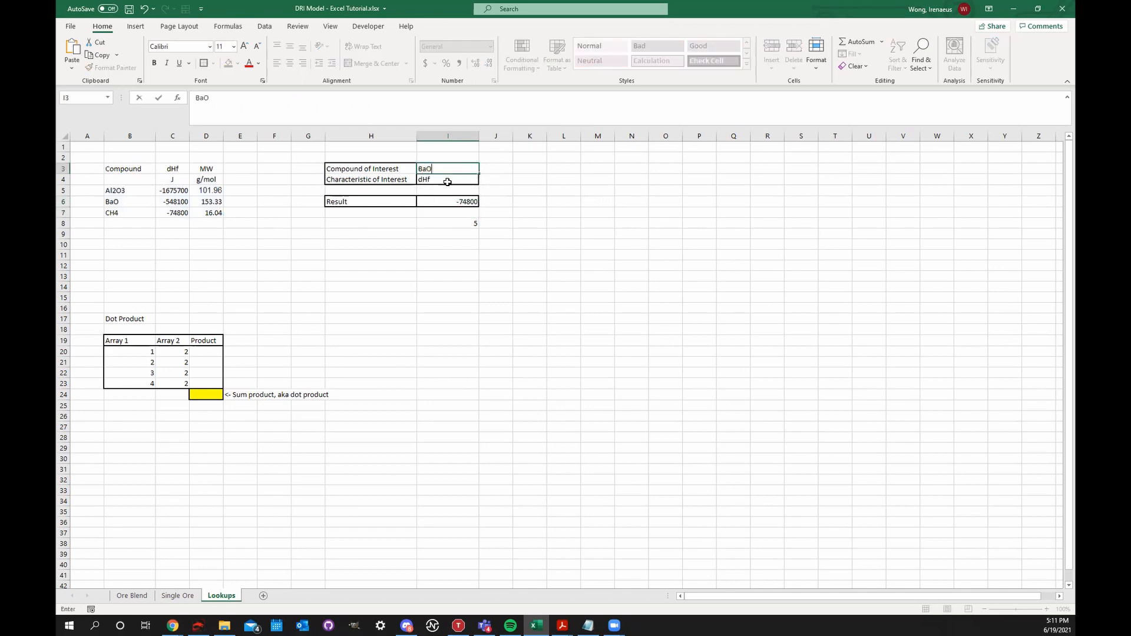
key("Return")
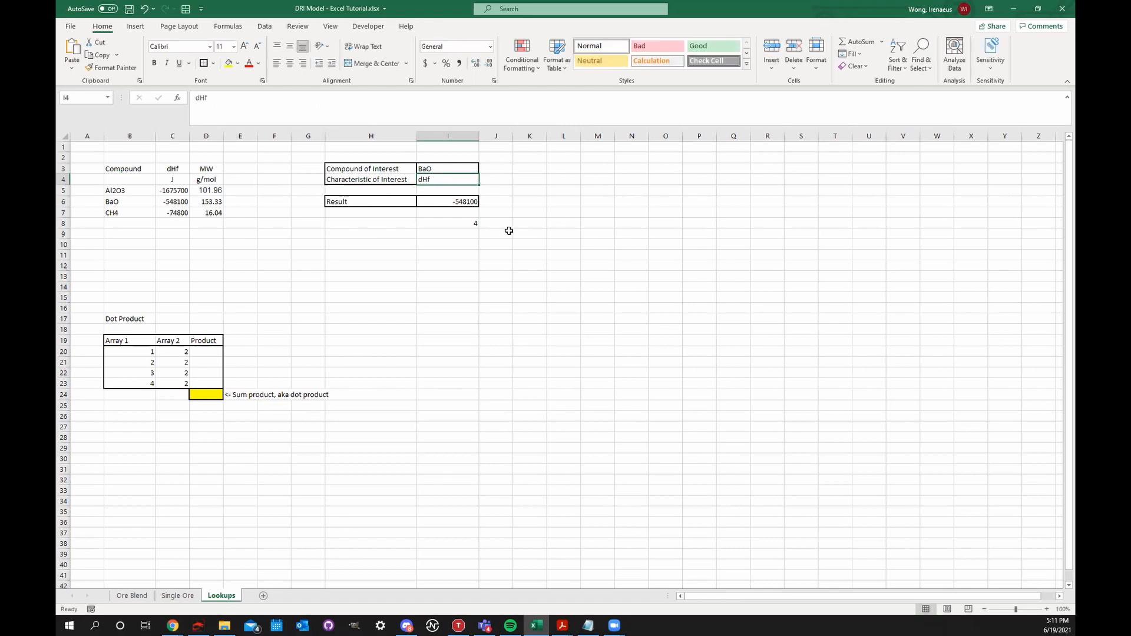
type("MW")
key("BackSpace")
key("BackSpace")
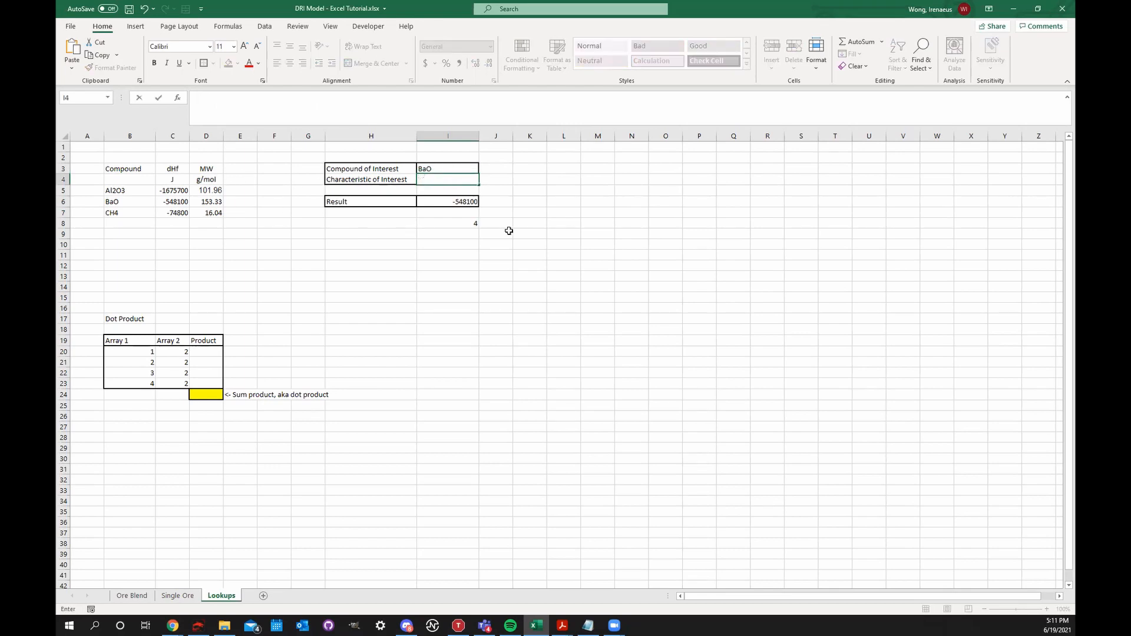
type("MW")
key("Return")
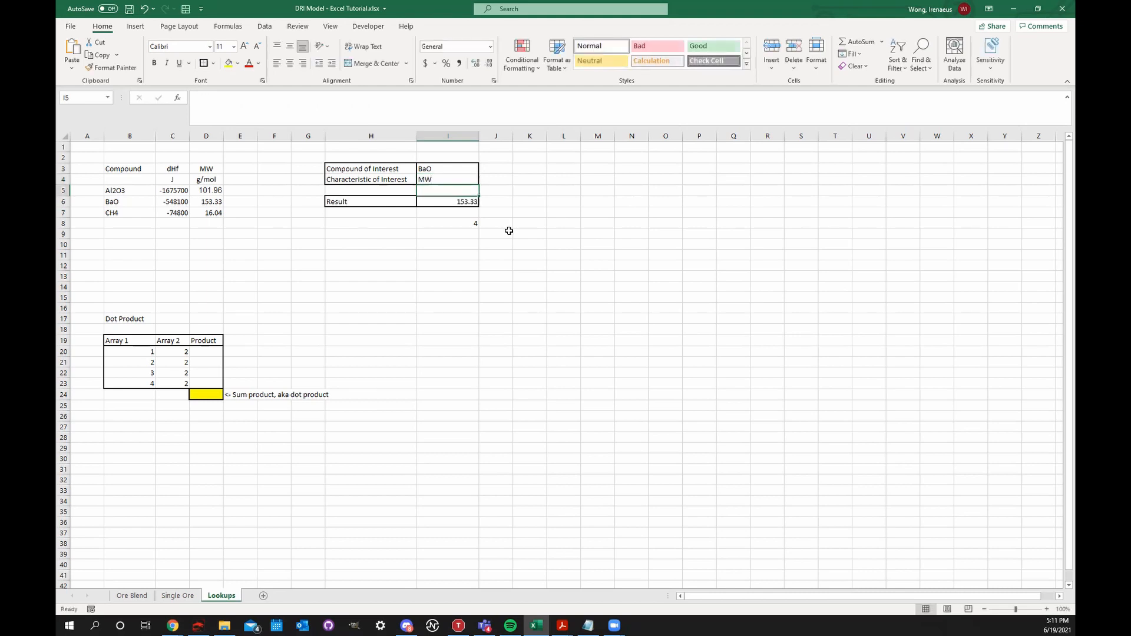
left_click(216, 201)
- Review the complete INDEX formula with its two MATCH functions in I6 and the source table B3:D7 it reads
double_click(453, 202)
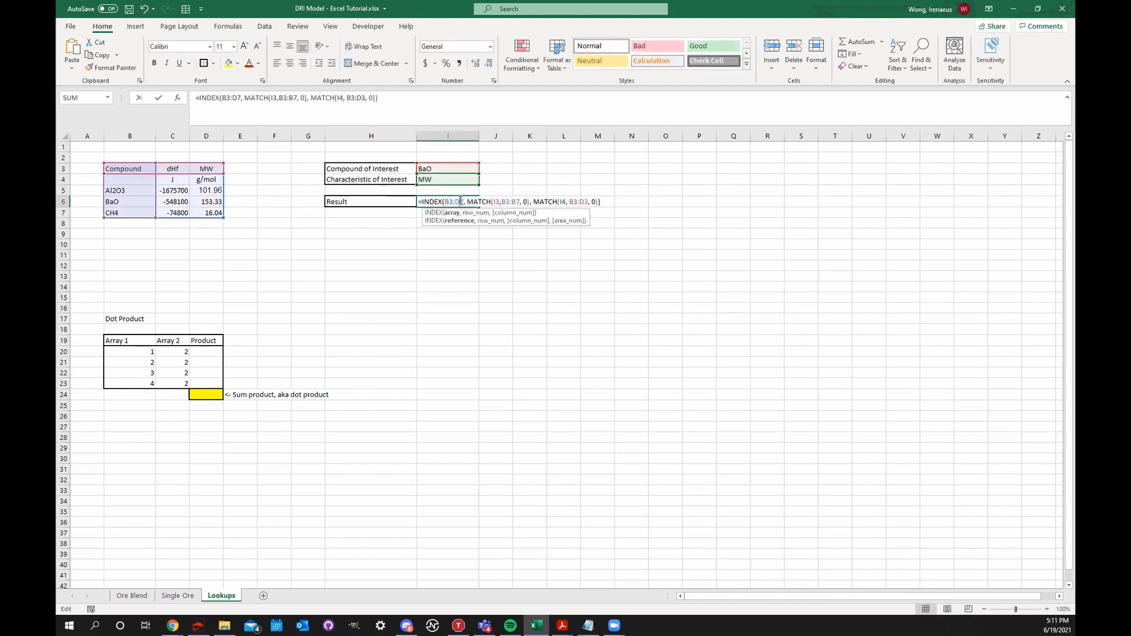
left_click_drag(419, 202, 621, 201)
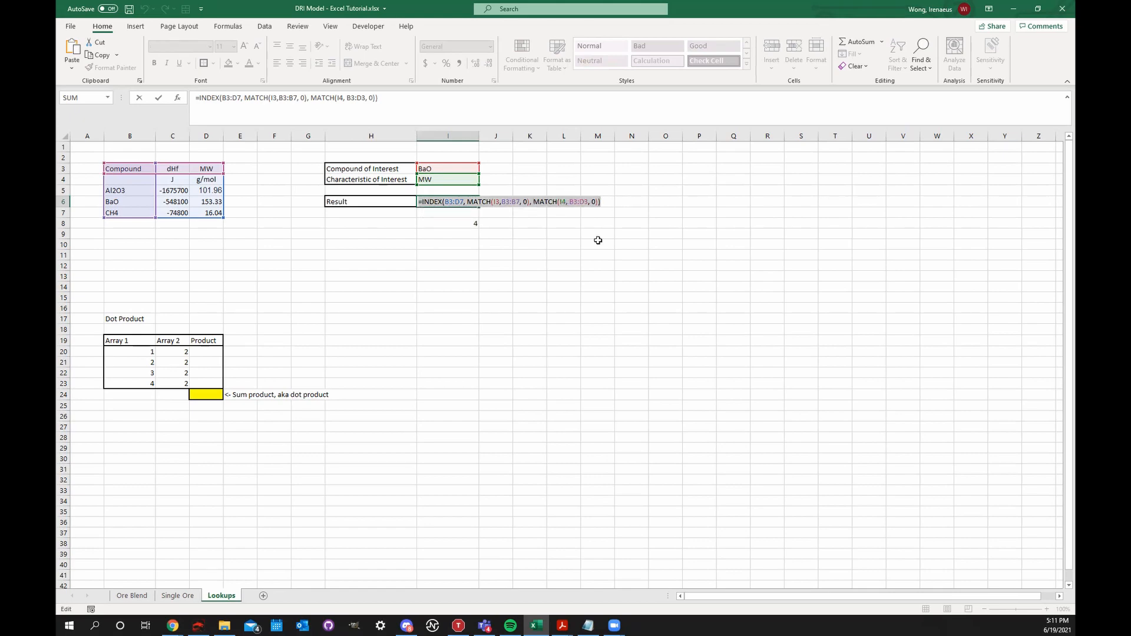
key("Escape")
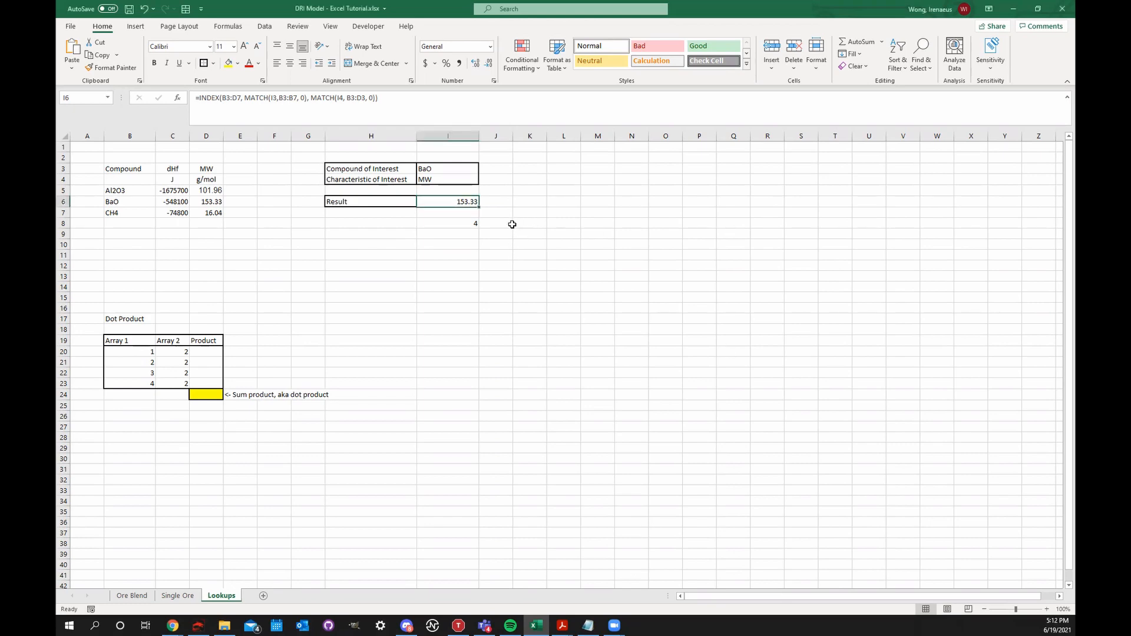
double_click(444, 200)
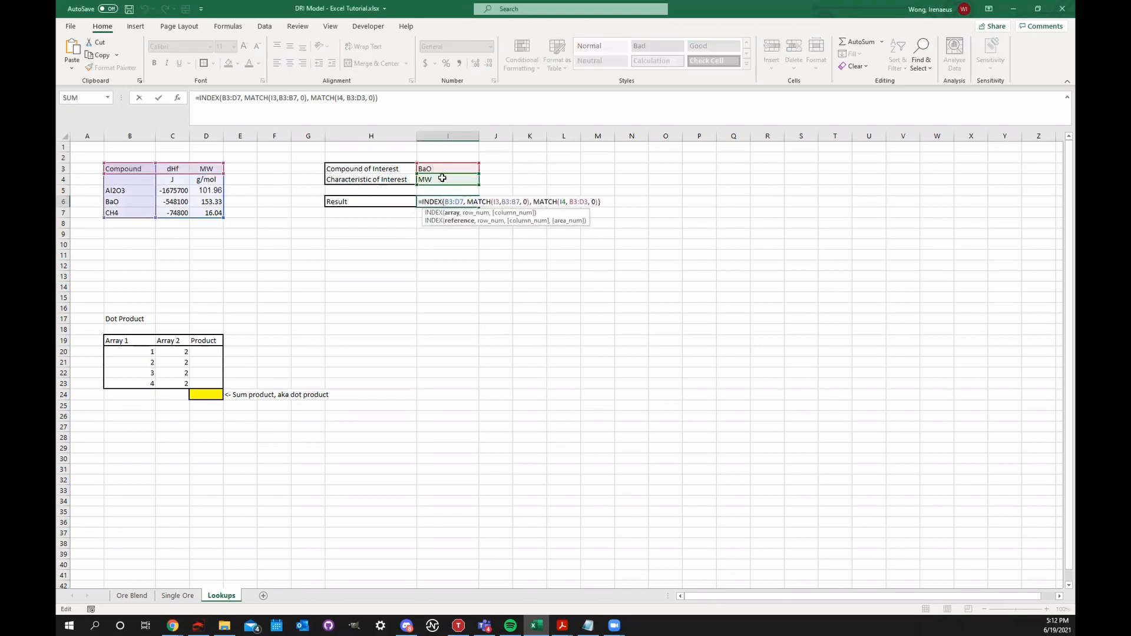
left_click_drag(499, 205, 597, 204)
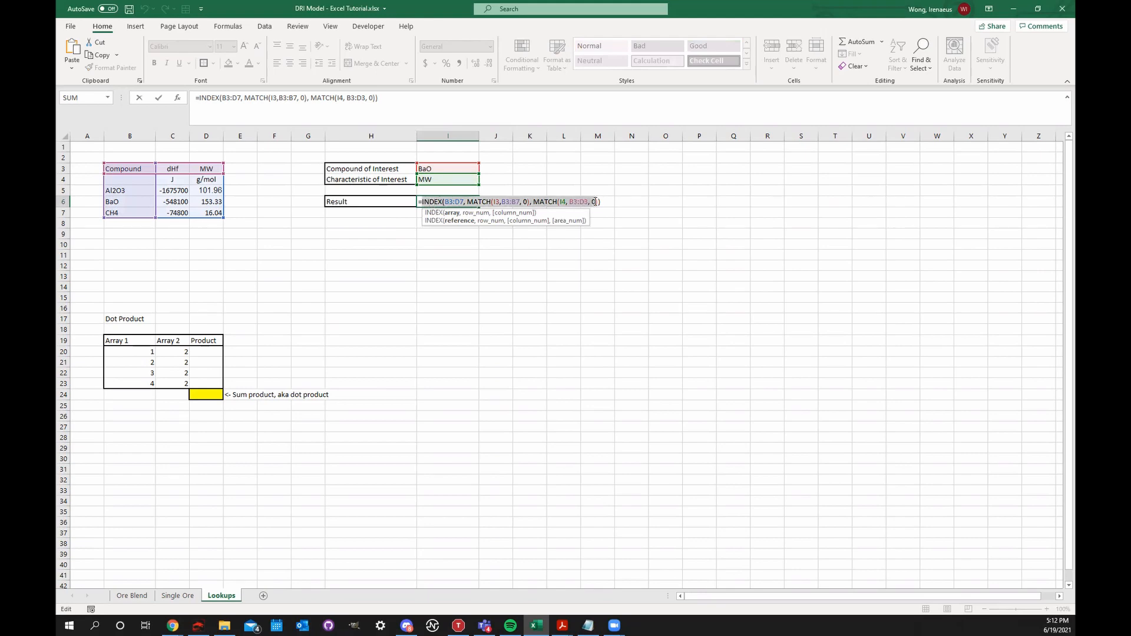
key("Escape")
left_click_drag(145, 171, 224, 206)
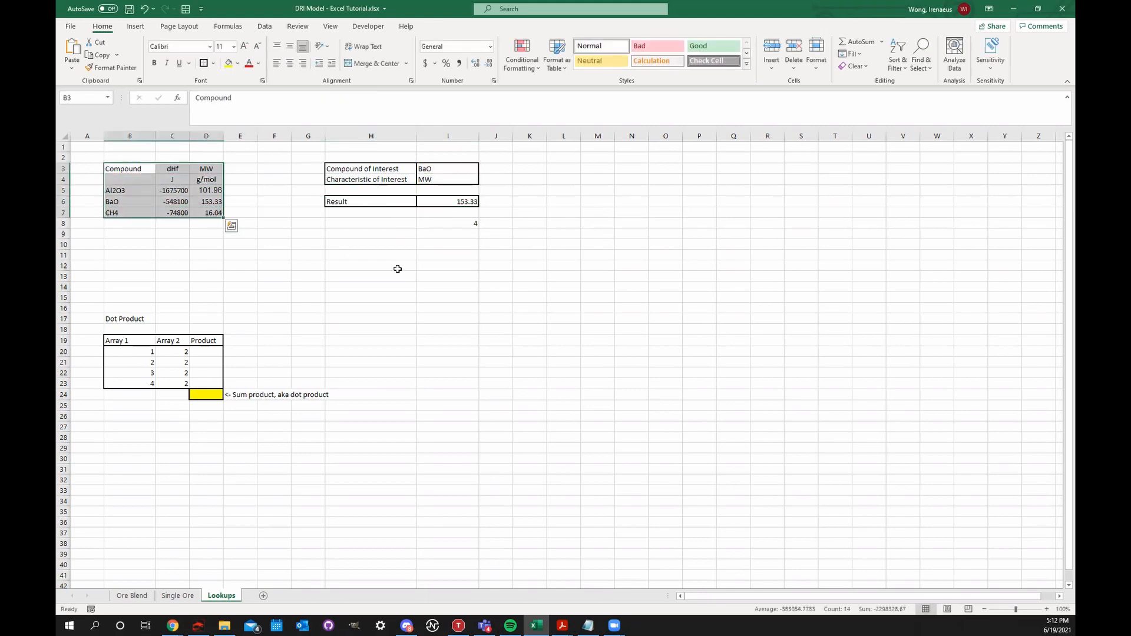
left_click(436, 276)
left_click(665, 190)
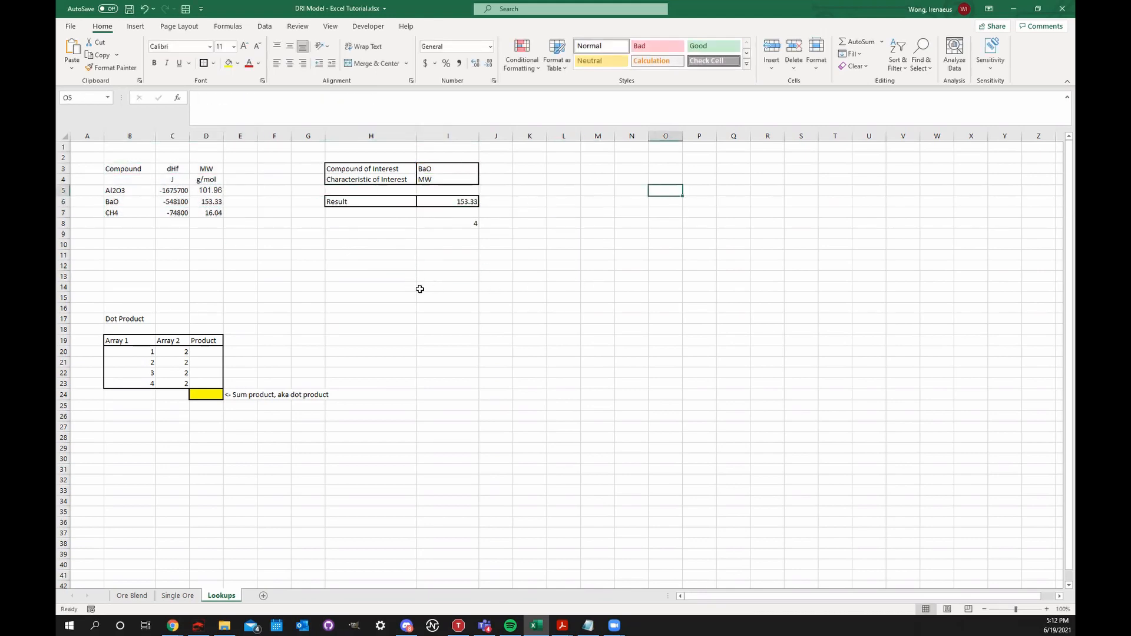
left_click(403, 279)
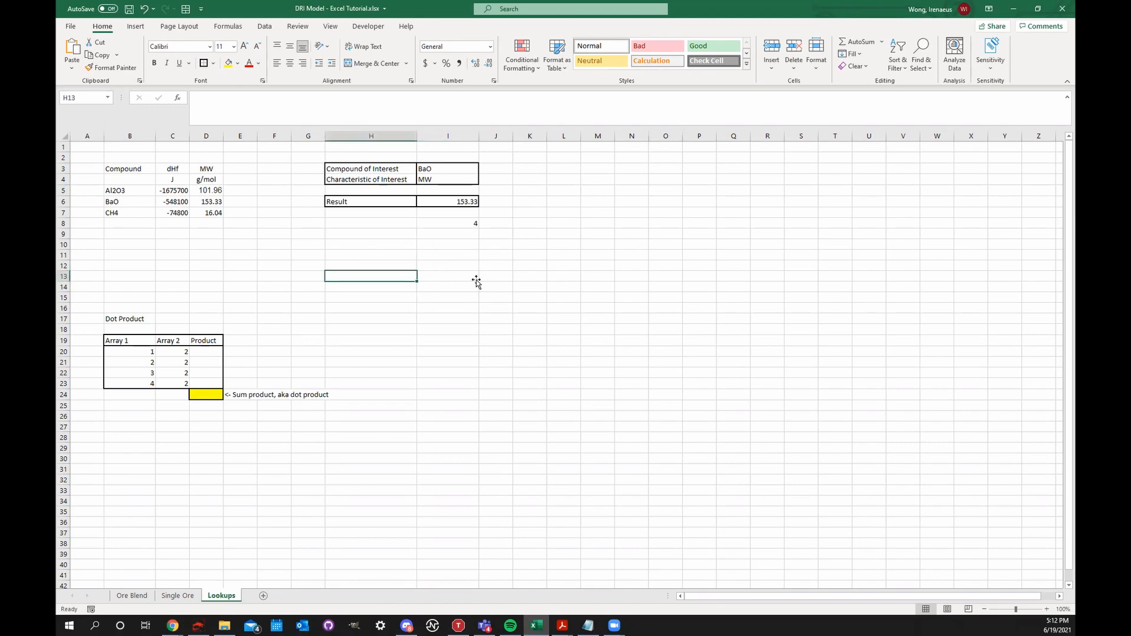
left_click(476, 278)
left_click(454, 181)
double_click(457, 202)
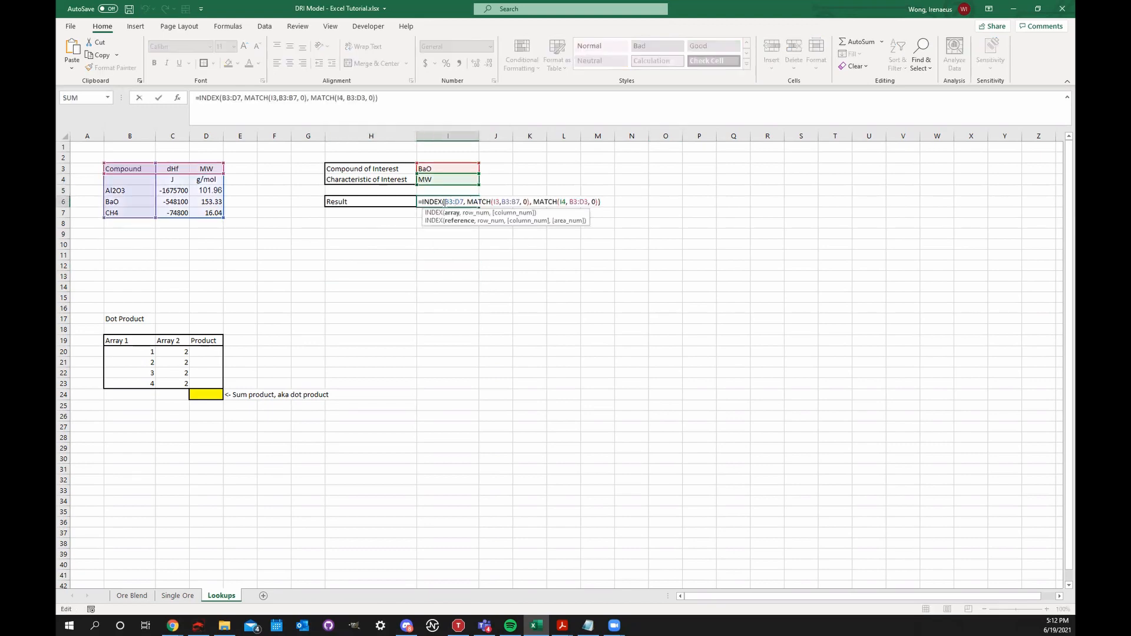
key("Escape")
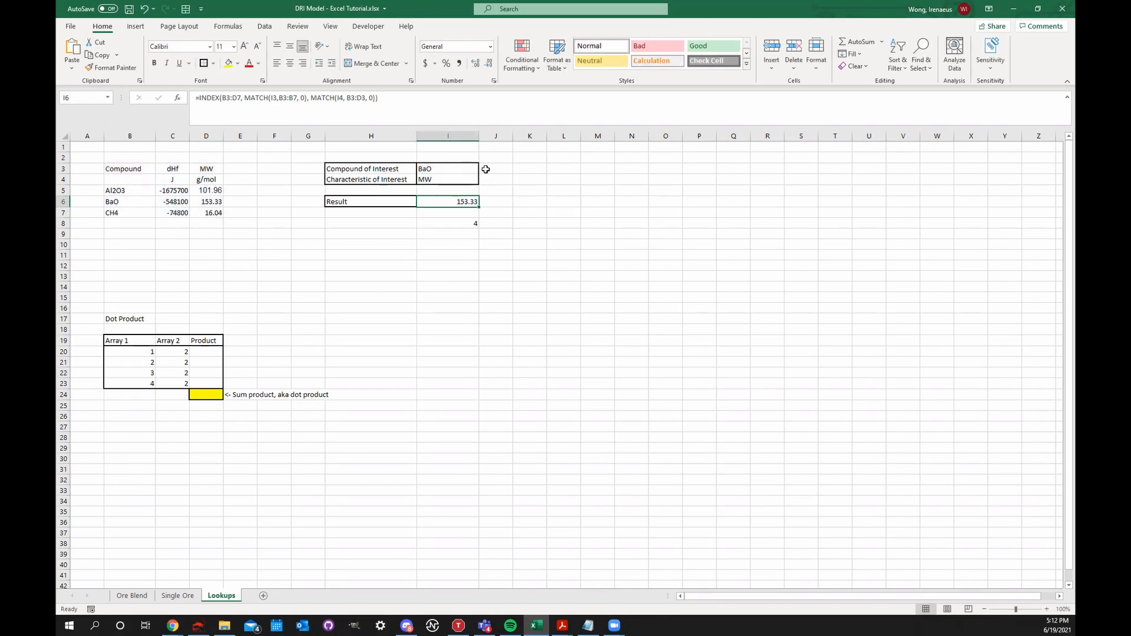
- Number the cells I2 to M2 from 1 to 5 as headings above the compound of interest row
left_click(486, 169)
left_click(466, 158)
type("1")
left_click(491, 158)
type("2")
left_click(535, 159)
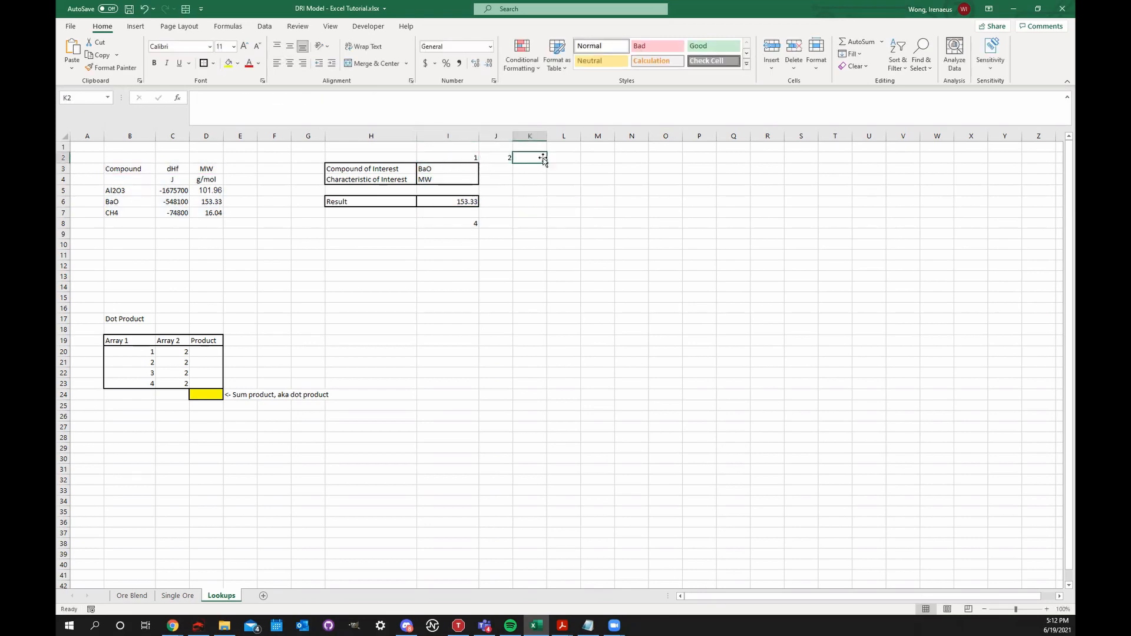
type("3")
left_click(561, 158)
type("4")
left_click(599, 158)
type("5")
left_click(631, 158)
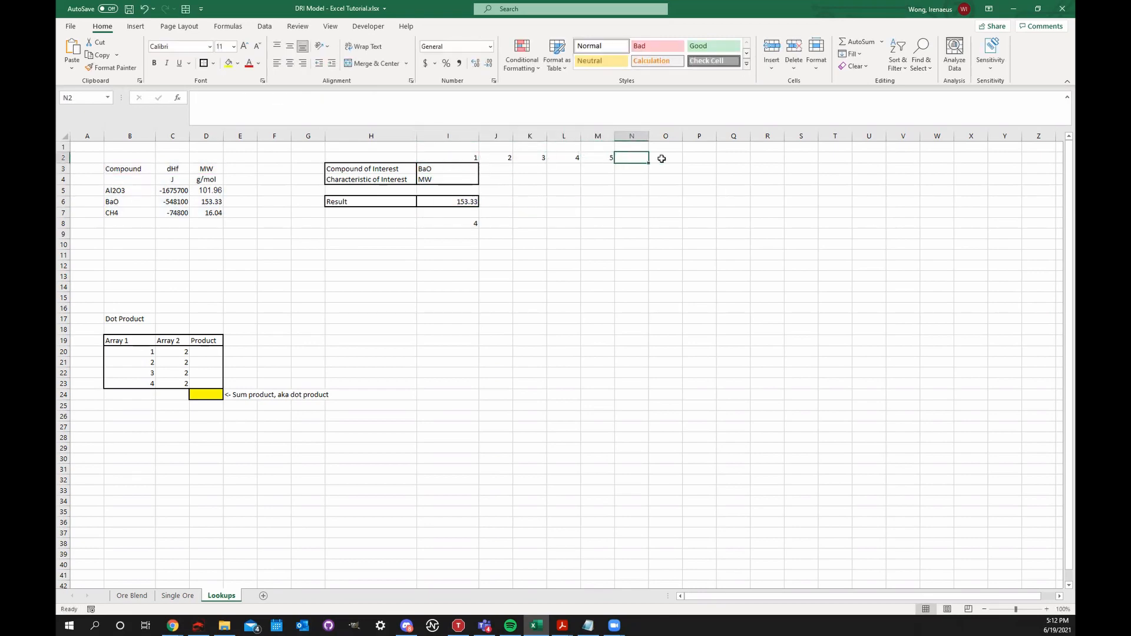
left_click(476, 158)
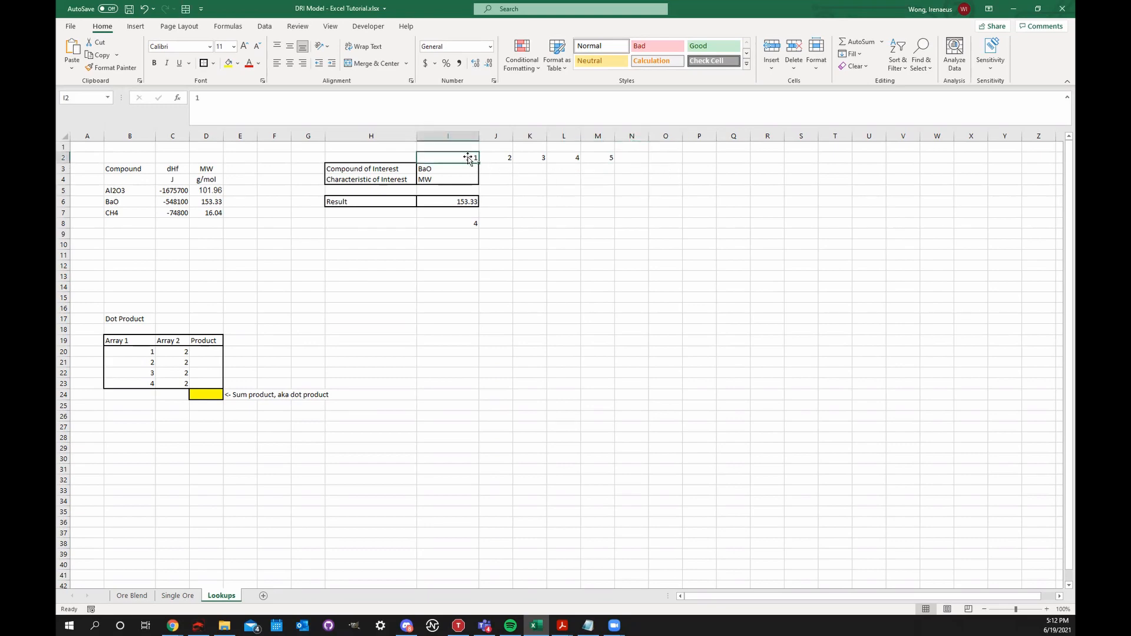
key("Right")
key("Right")
key("Right")
key("Right")
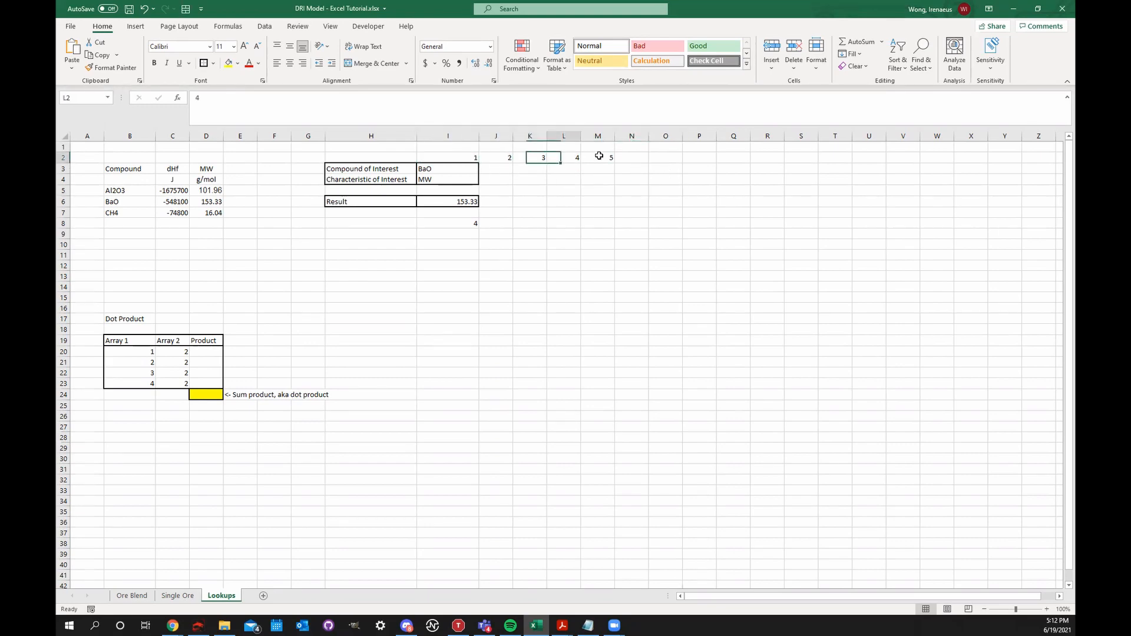
- Fill in the second case with compound Al2O3 in J3 and characteristic dHf in J4
left_click(501, 168)
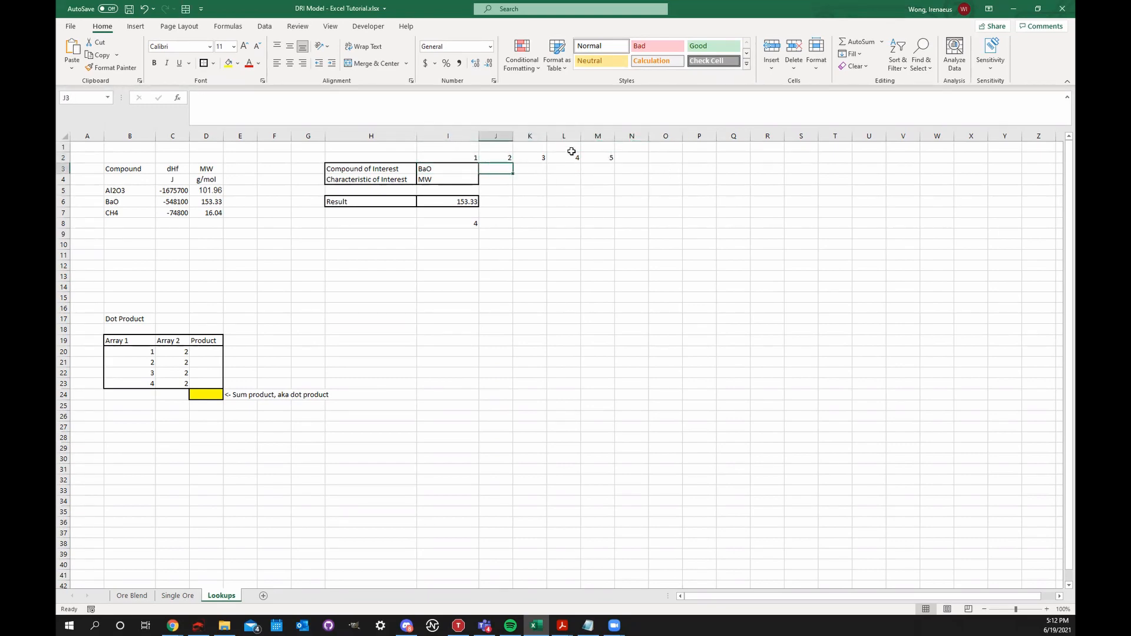
type("Al2O3")
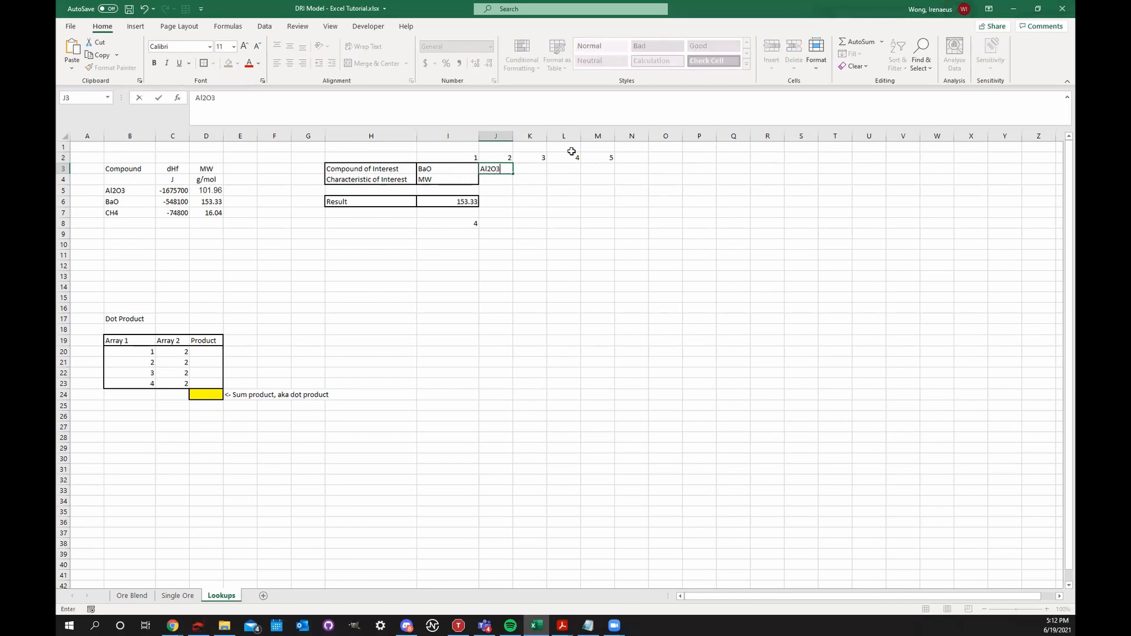
key("Return")
type("D")
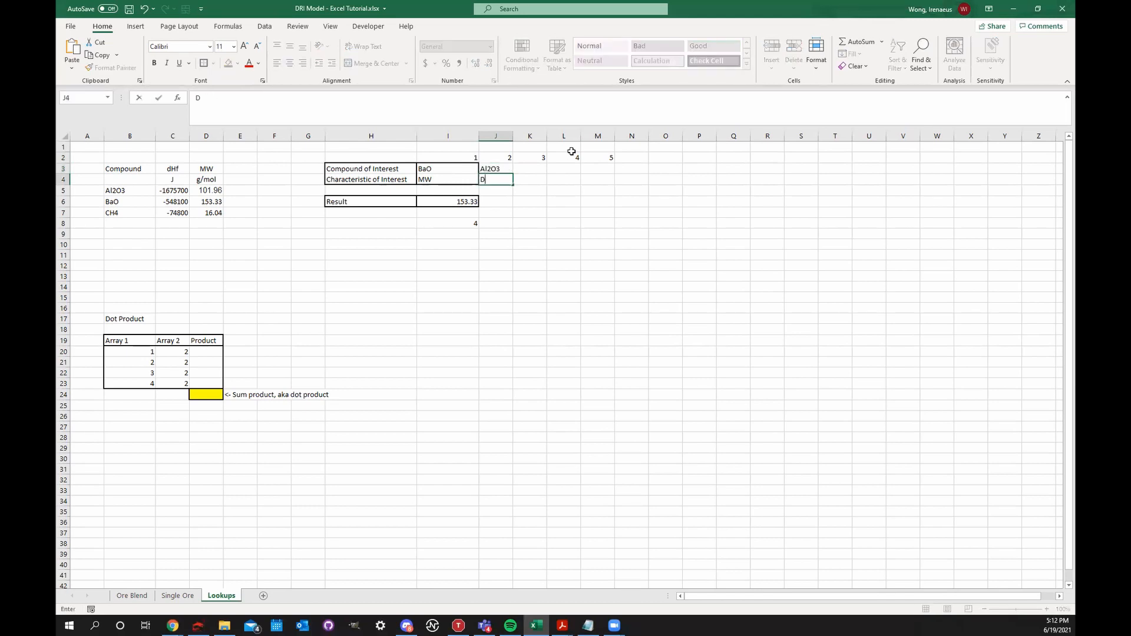
key("Tab")
- Fill in the third case with compound CH4 in K3 and characteristic MW in K4
key("Up")
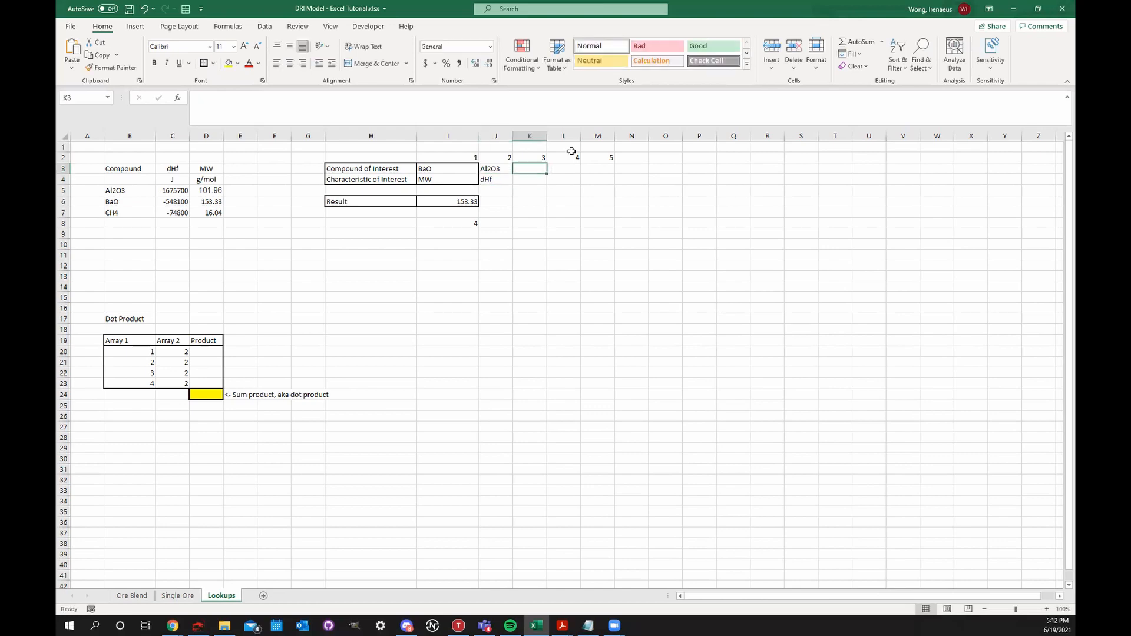
type("CH4")
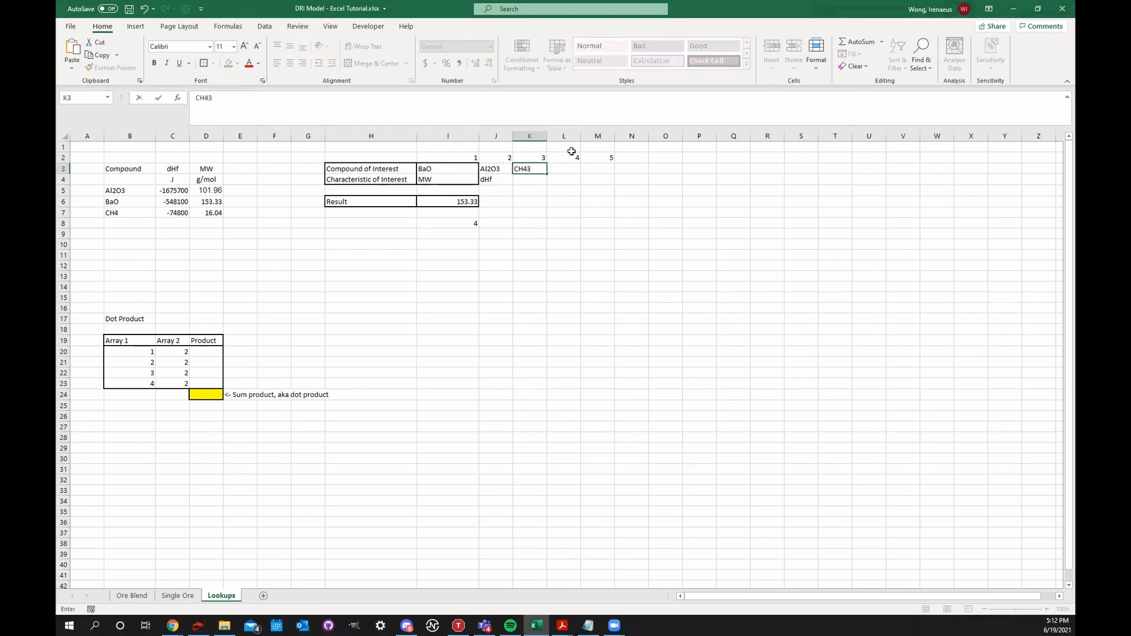
key("Return")
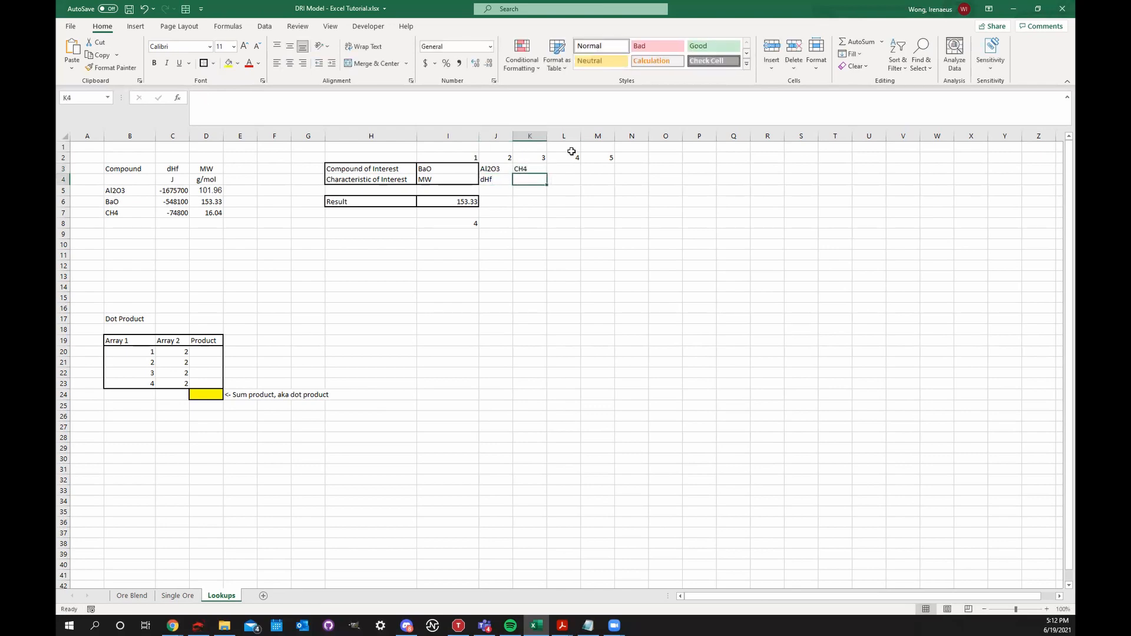
type("MW")
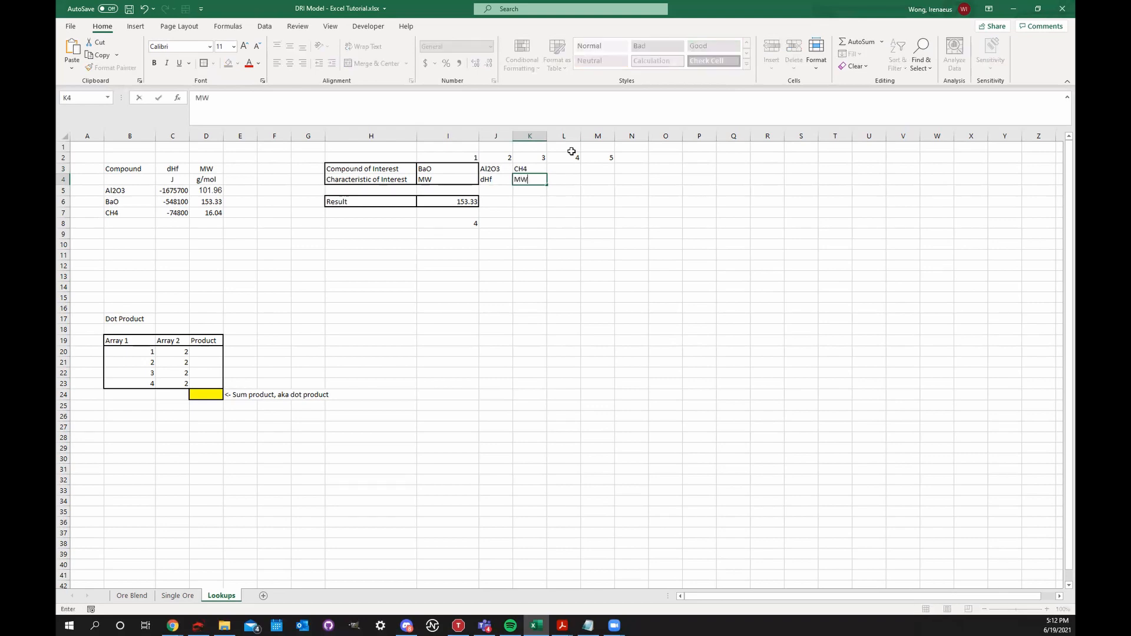
key("Tab")
- Try extending the Result formula from I6 across J6:K6, inspect the copied formula in J6, and clear the copies
left_click(462, 199)
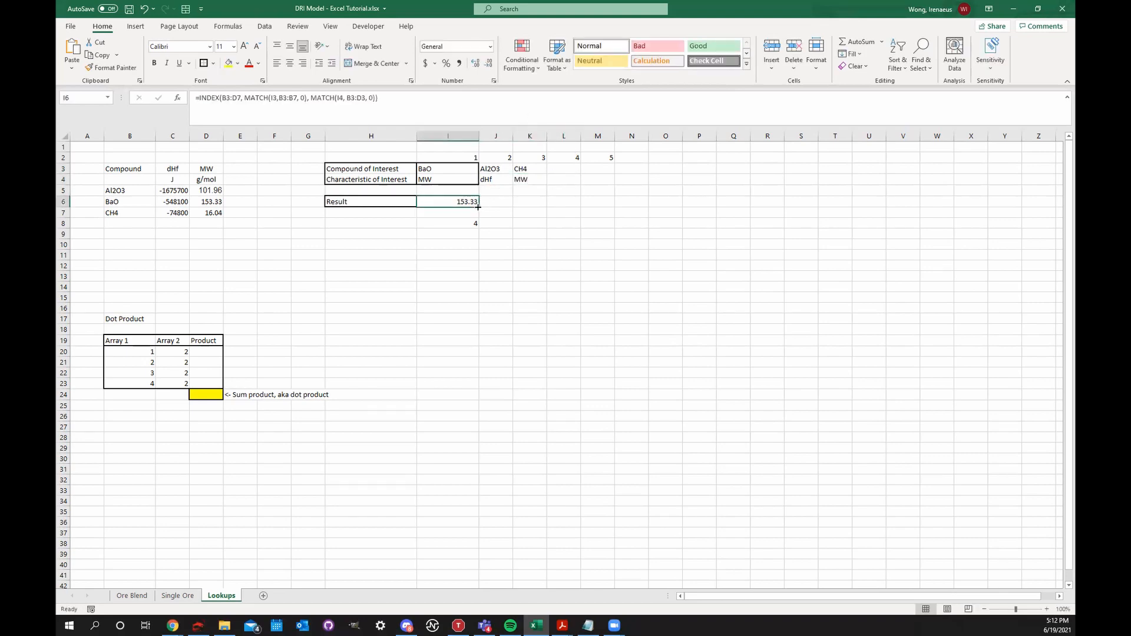
left_click_drag(478, 207, 545, 205)
left_click(562, 198)
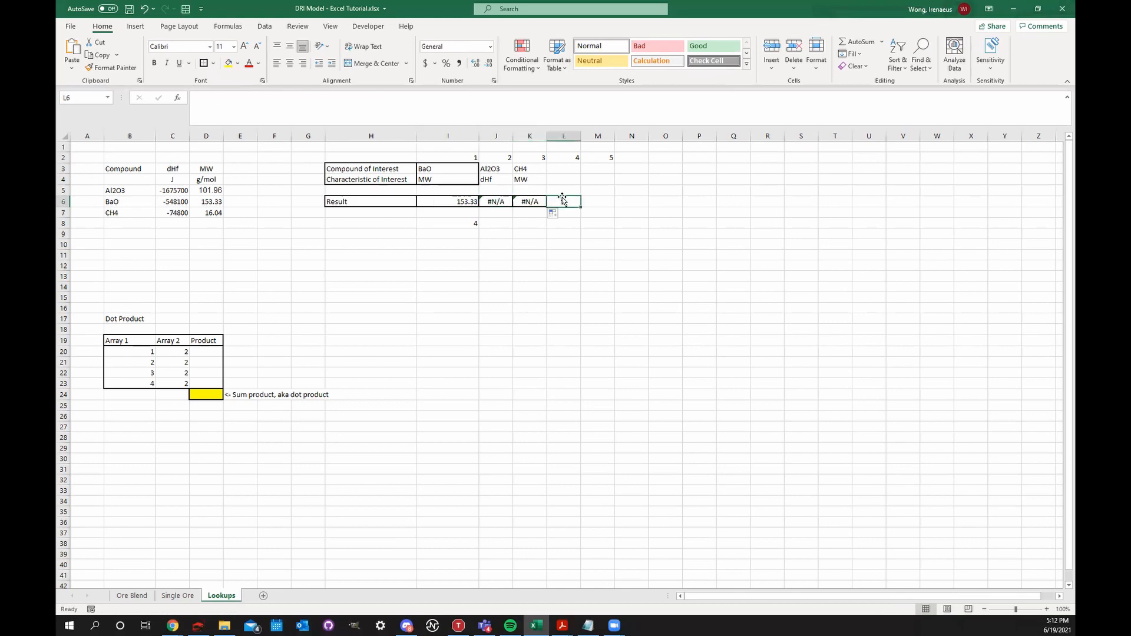
double_click(502, 202)
key("Escape")
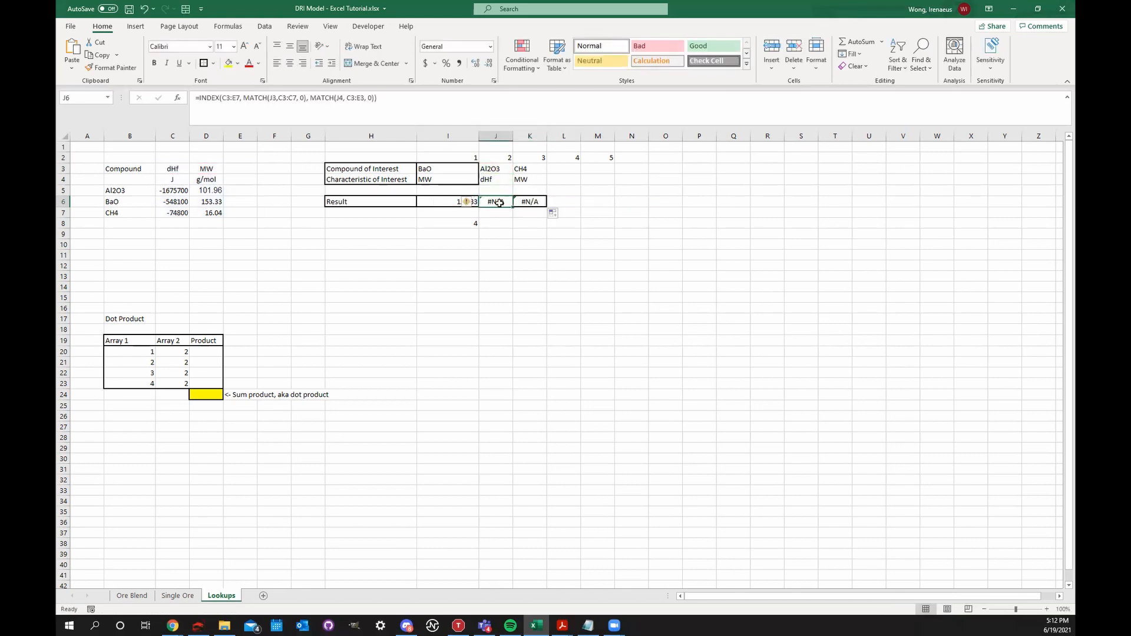
left_click_drag(524, 202, 539, 204)
key("Delete")
- Enter a practice formula in I15 that adds J15 and K15
left_click(468, 301)
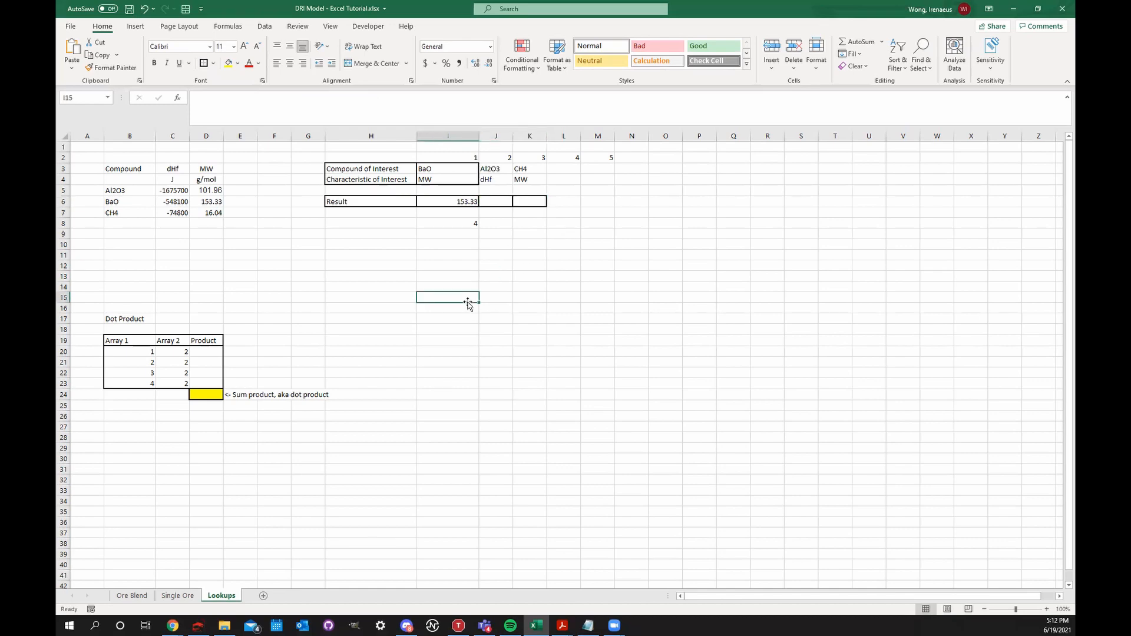
type("=")
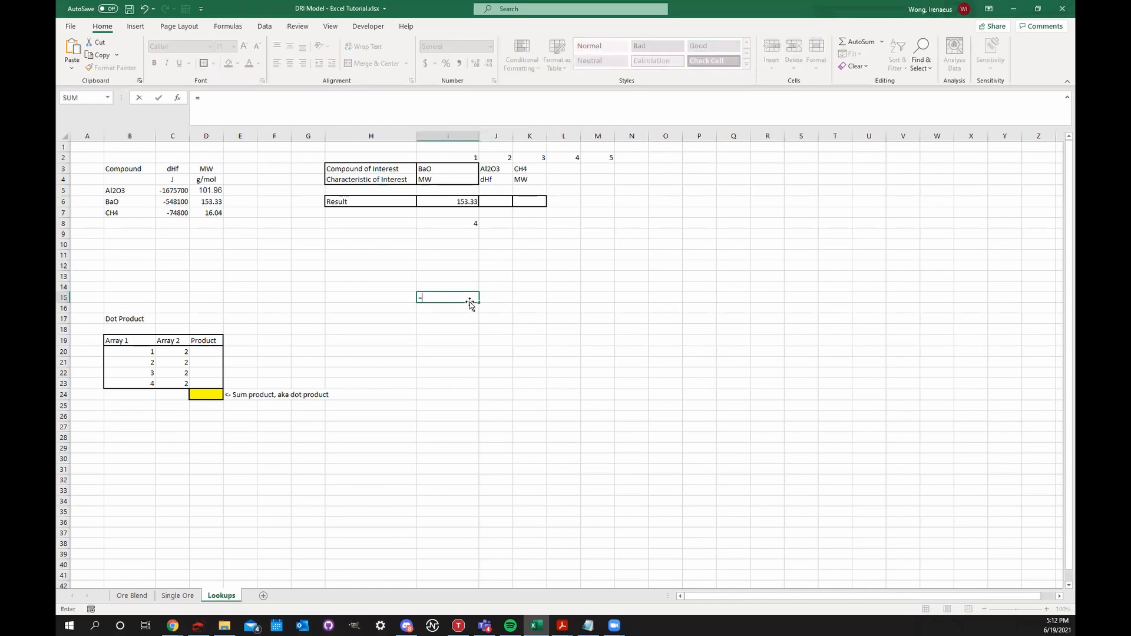
left_click(502, 297)
left_click(532, 296)
key("Return")
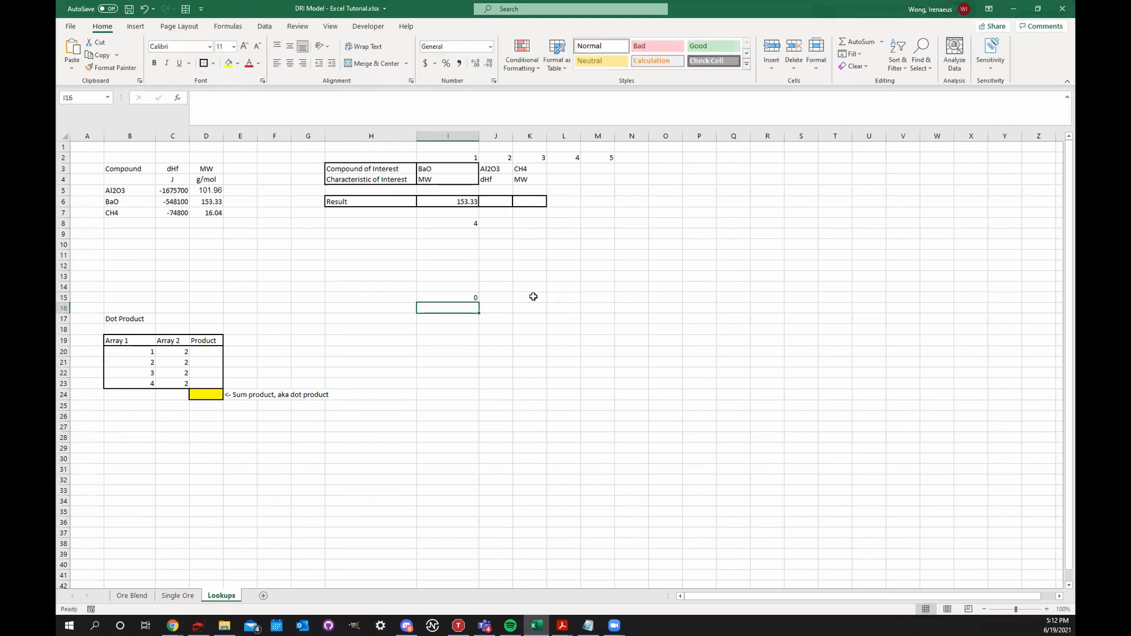
- Enter the sample numbers 1 and 1 in J15:K15 and 2 and 3 in J16:K16
left_click(495, 298)
type("1")
key("Tab")
type("1")
key("Return")
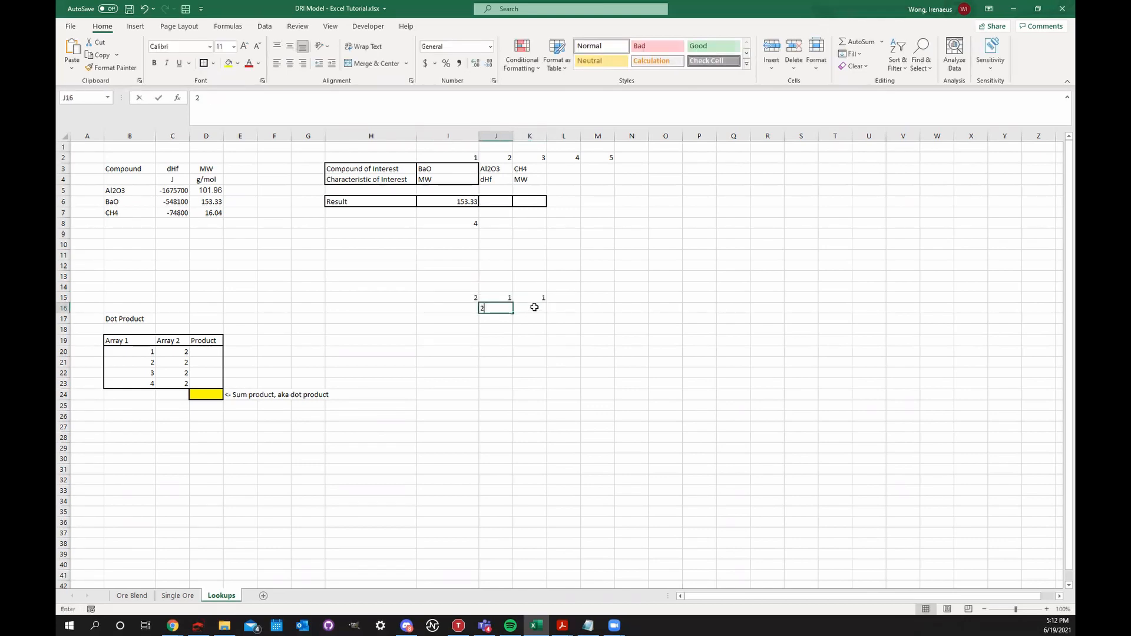
type("2")
key("Tab")
type("3")
- Copy the sum formula from I15 down to I16 and compare the cell references in the two formulas
key("Down")
key("Down")
double_click(471, 305)
double_click(472, 301)
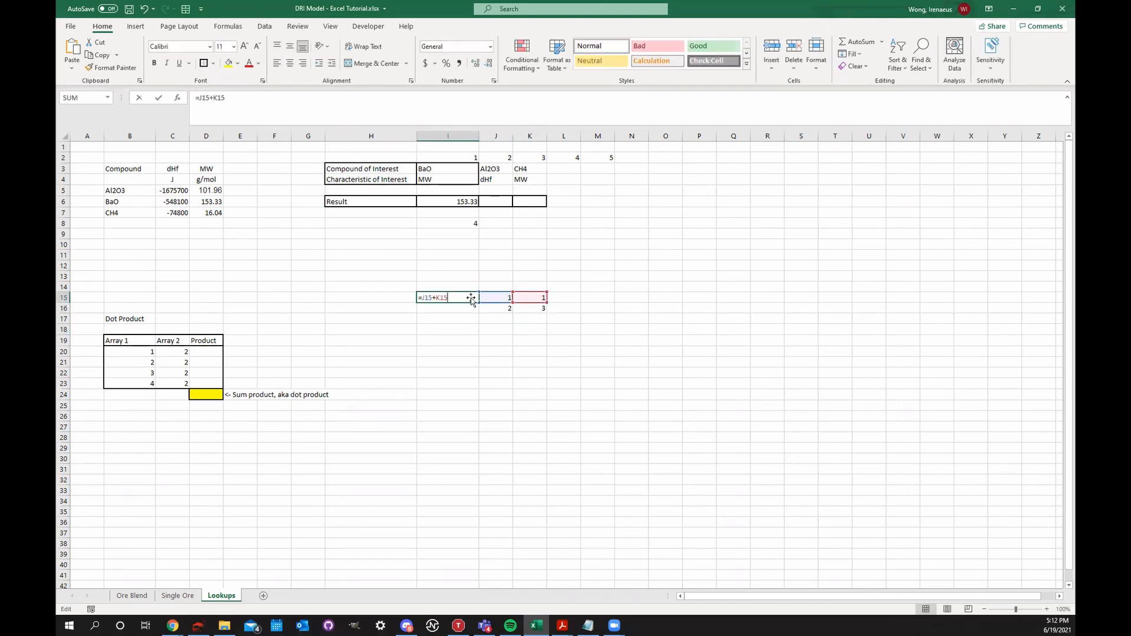
key("Escape")
left_click_drag(479, 303, 479, 314)
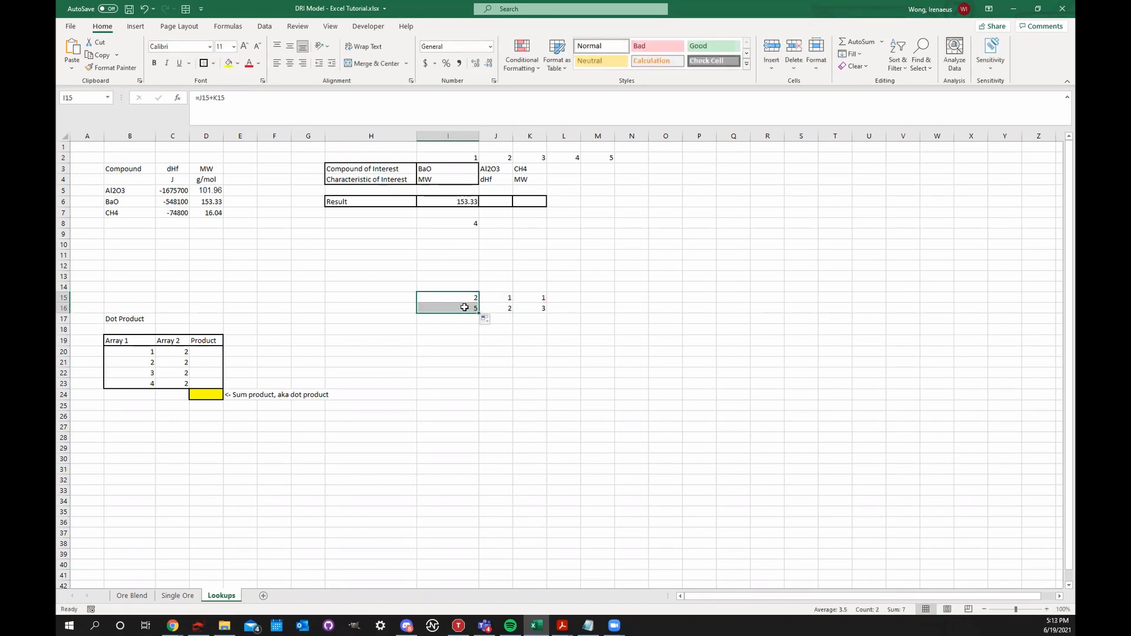
double_click(459, 308)
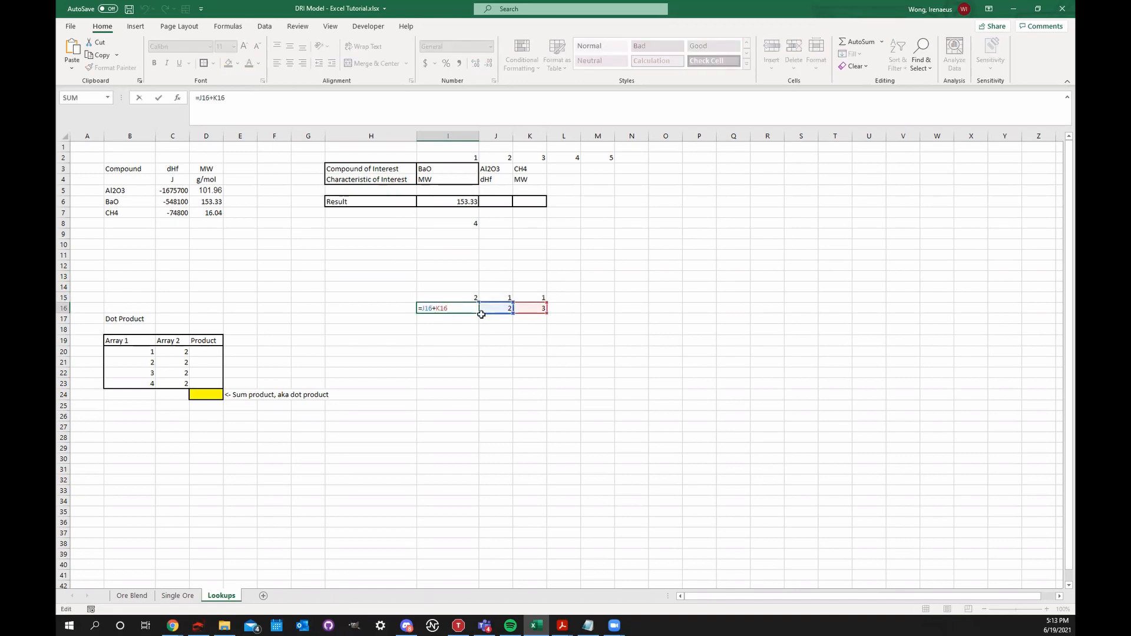
key("Escape")
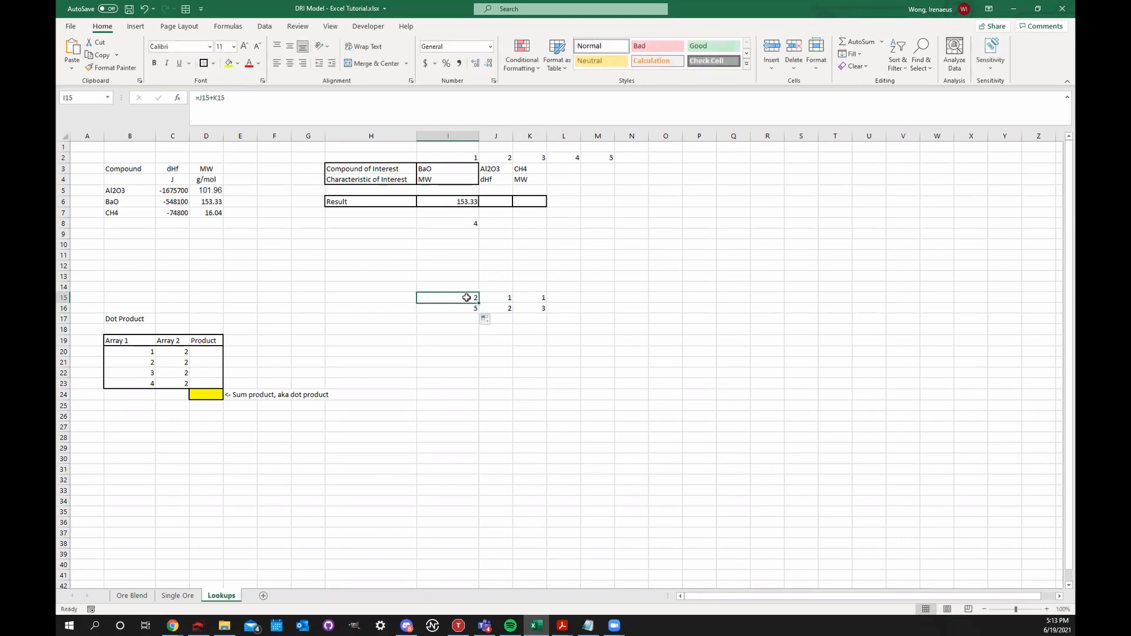
double_click(471, 297)
key("Escape")
double_click(474, 309)
key("Escape")
- Copy the I15 sum formula sideways into H15 and check which cells it refers to
left_click(475, 298)
left_click_drag(479, 303, 386, 298)
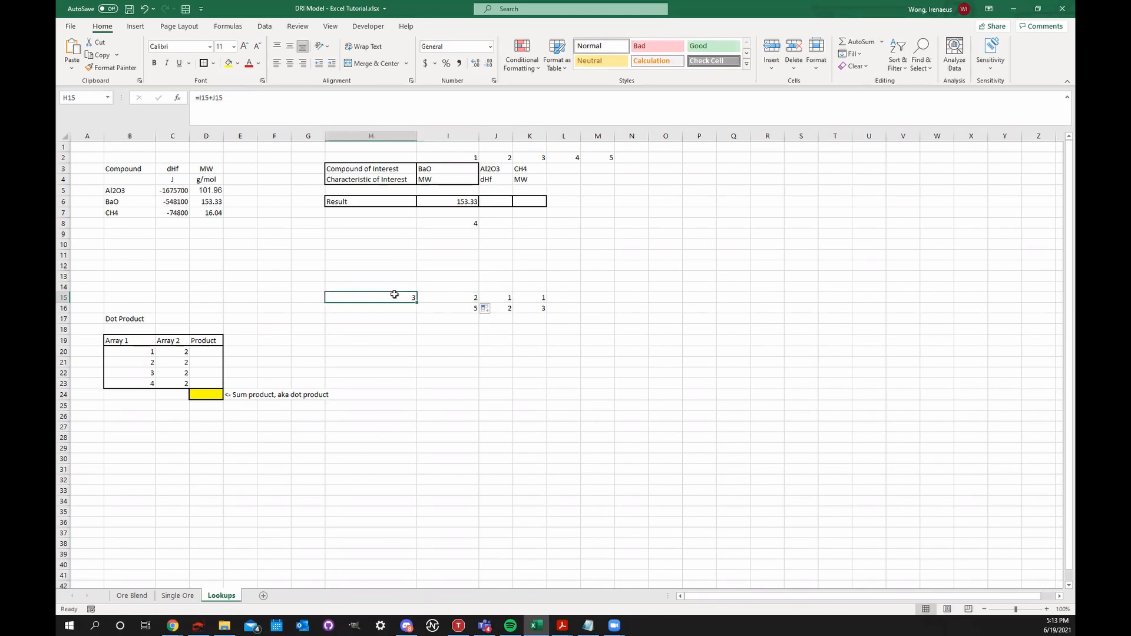
double_click(389, 298)
key("Escape")
- Clear the practice sums and sample numbers from the range H14:L17
left_click(501, 267)
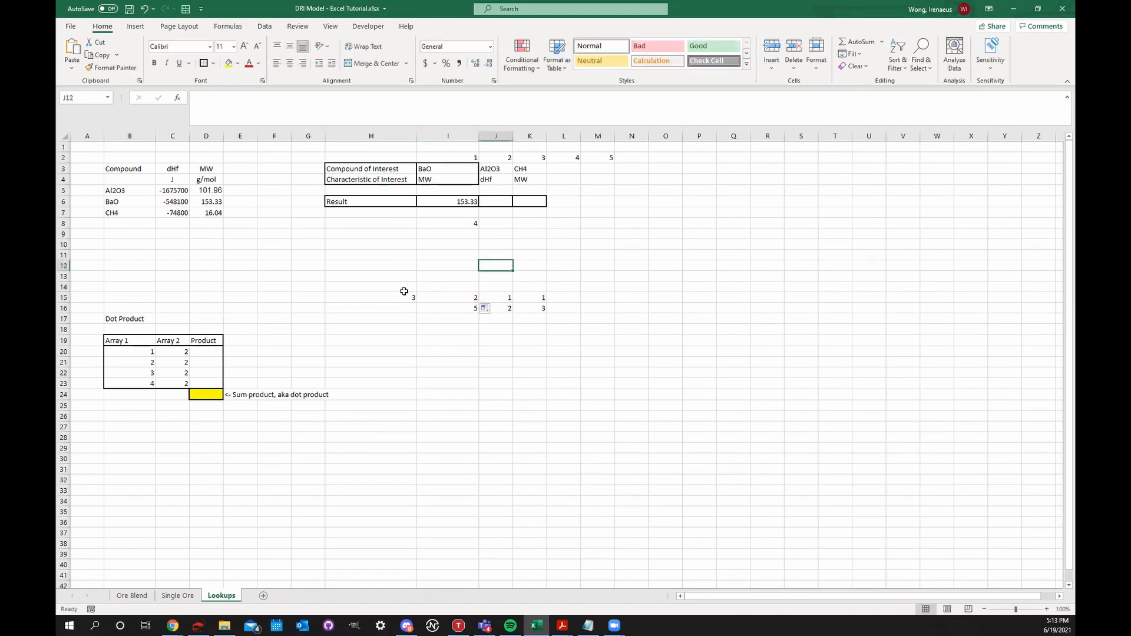
left_click_drag(404, 288, 573, 325)
key("Delete")
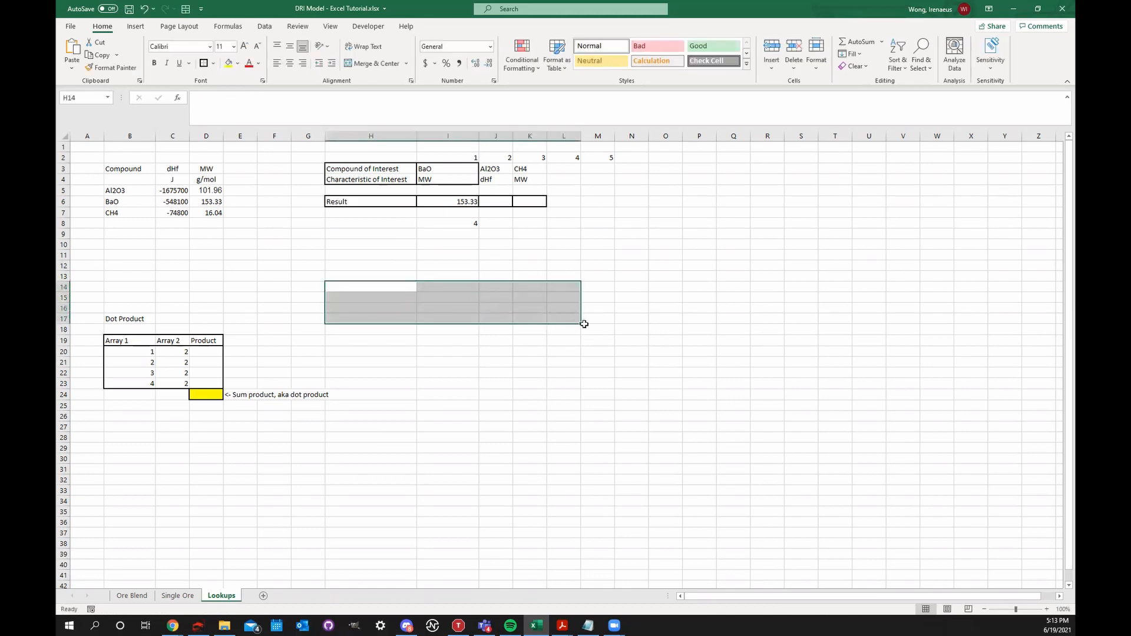
- Examine the relative ranges in the I6 INDEX formula, especially the array B3:D7, against the source table
double_click(455, 202)
left_click(441, 203)
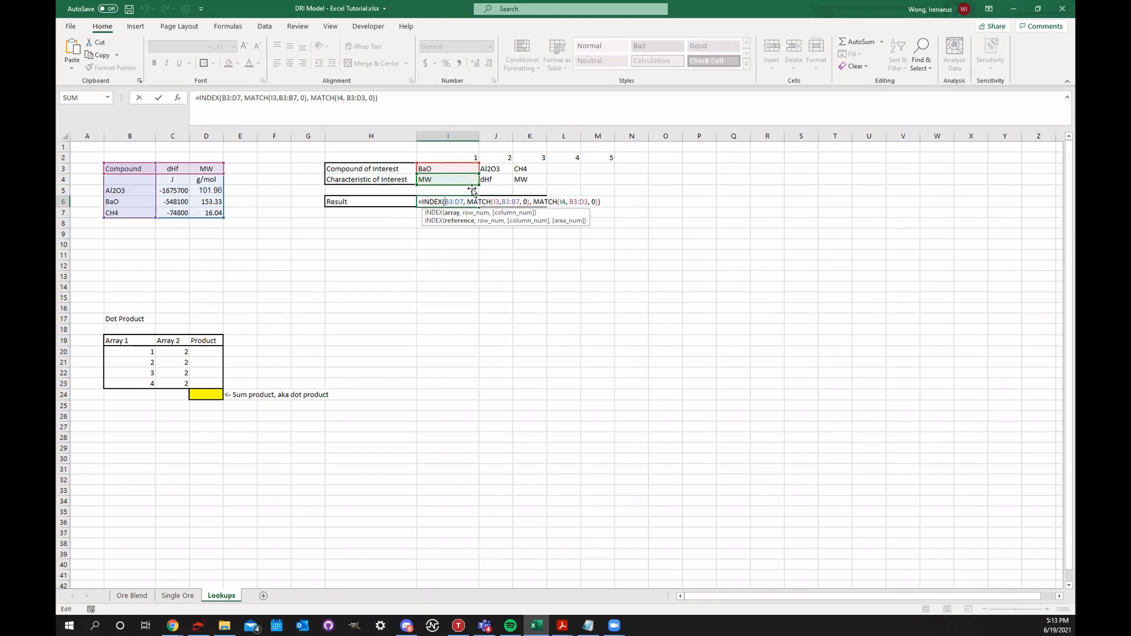
key("ctrl+Return")
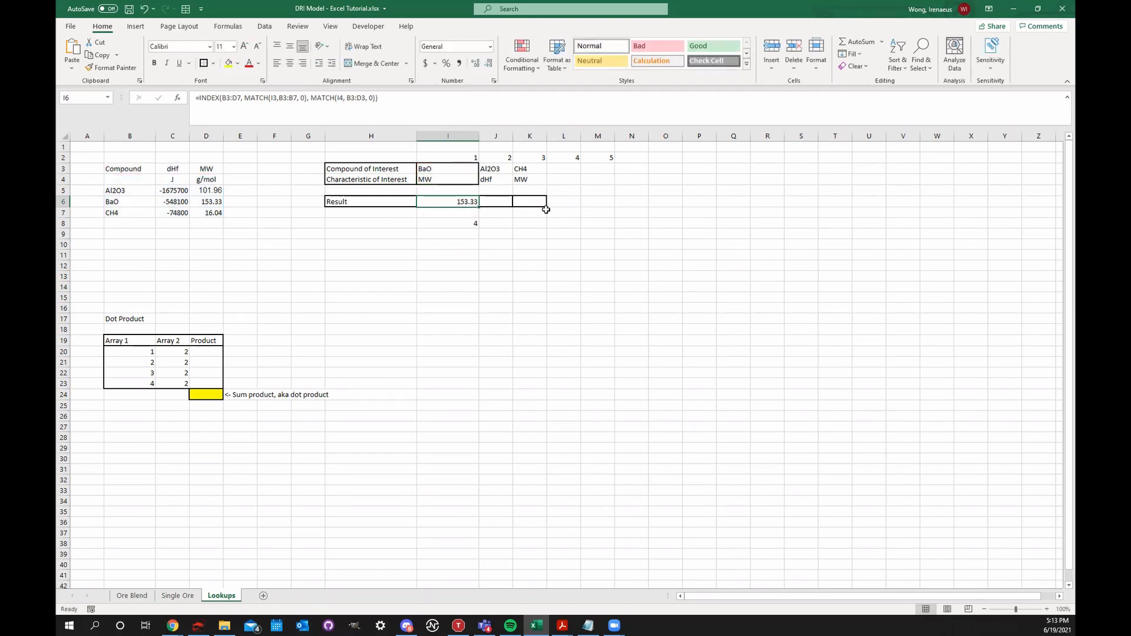
double_click(469, 202)
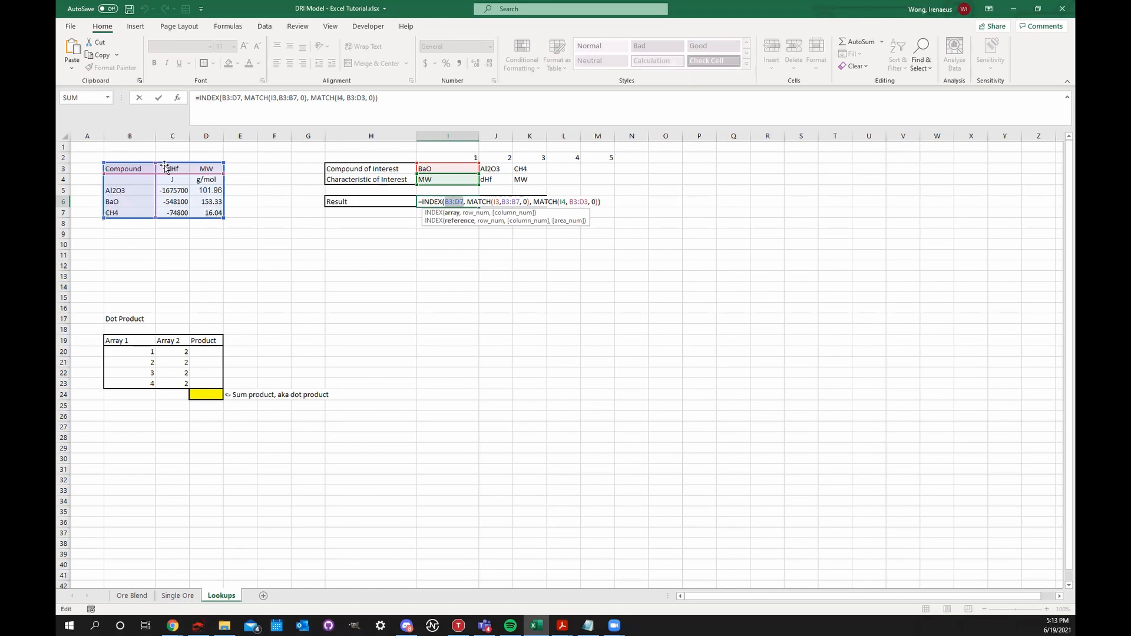
key("ctrl+Return")
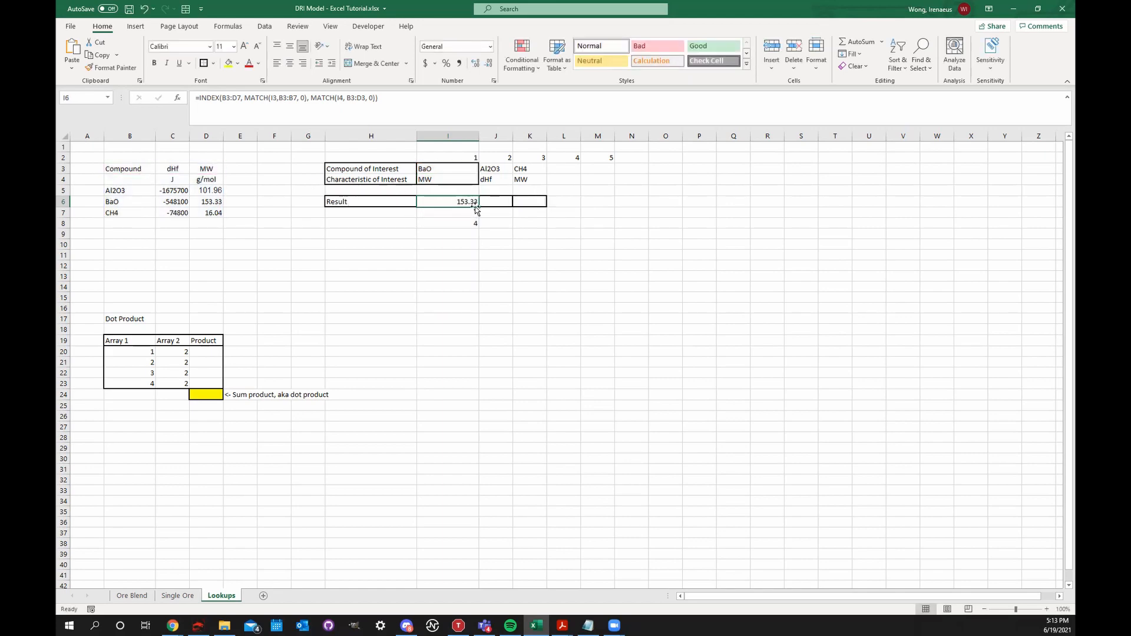
- Copy the relative-reference INDEX formula into J6:K6 again, check how J6's ranges shift, and delete both copies
left_click_drag(476, 208, 530, 206)
left_click(485, 202)
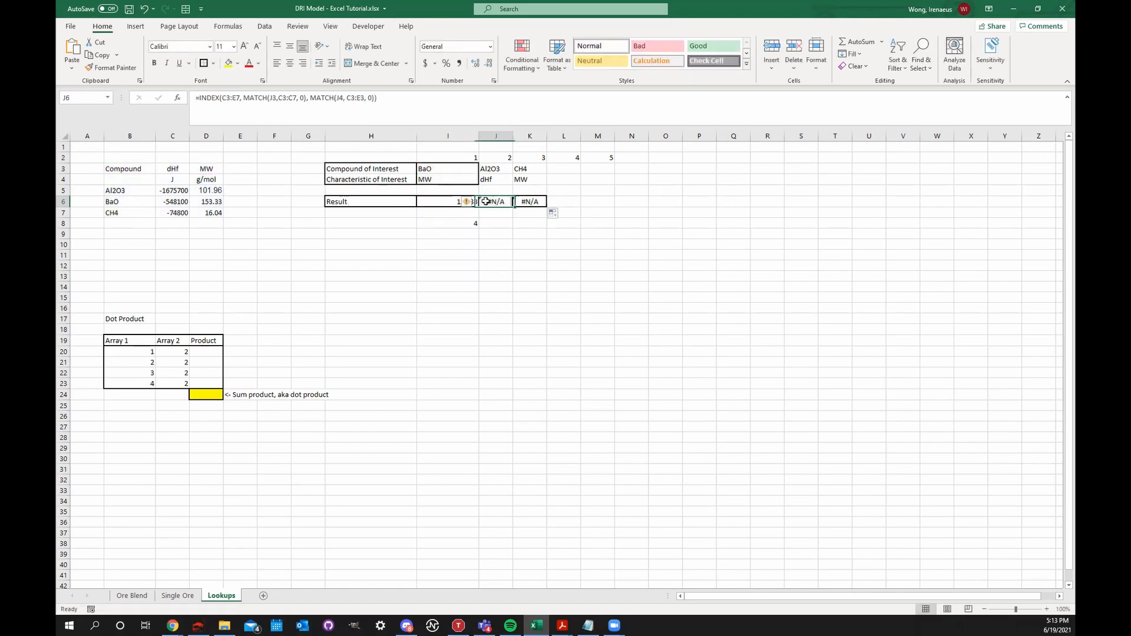
double_click(485, 201)
key("Escape")
left_click_drag(502, 203, 530, 203)
key("Delete")
left_click(498, 233)
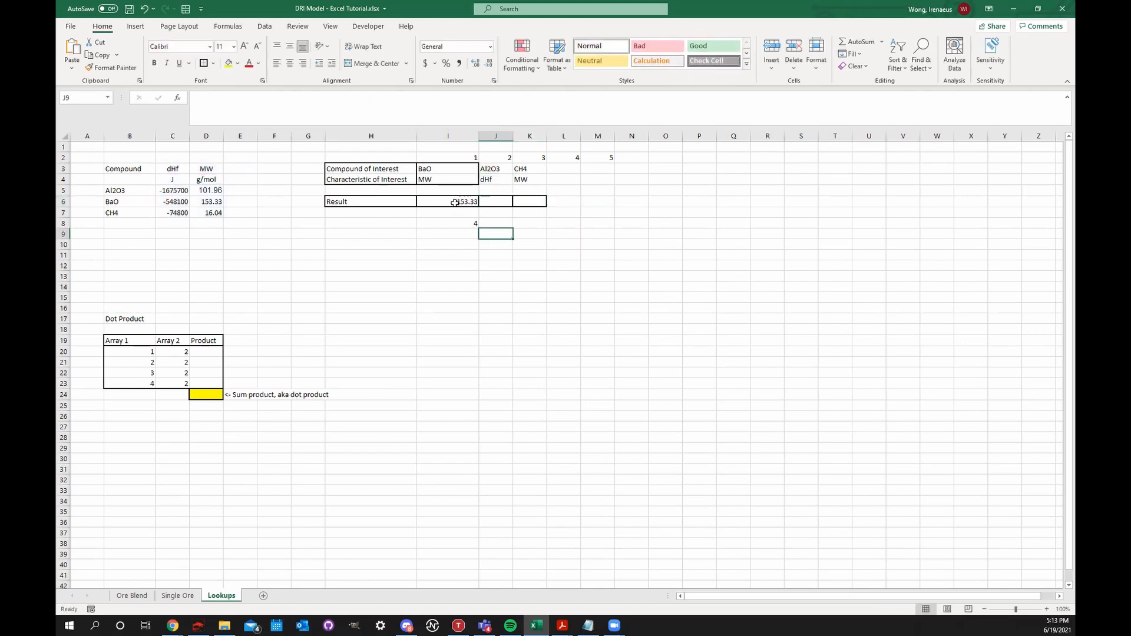
- Make the INDEX array in the I6 formula absolute as $B$3:$D$7
double_click(455, 203)
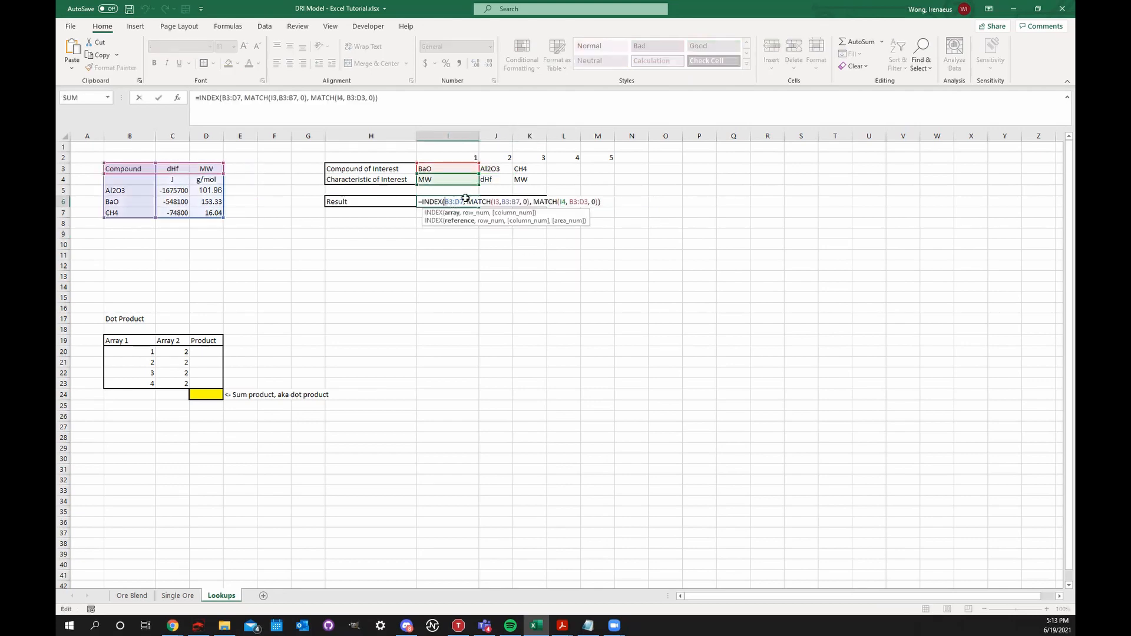
type("$B$3:")
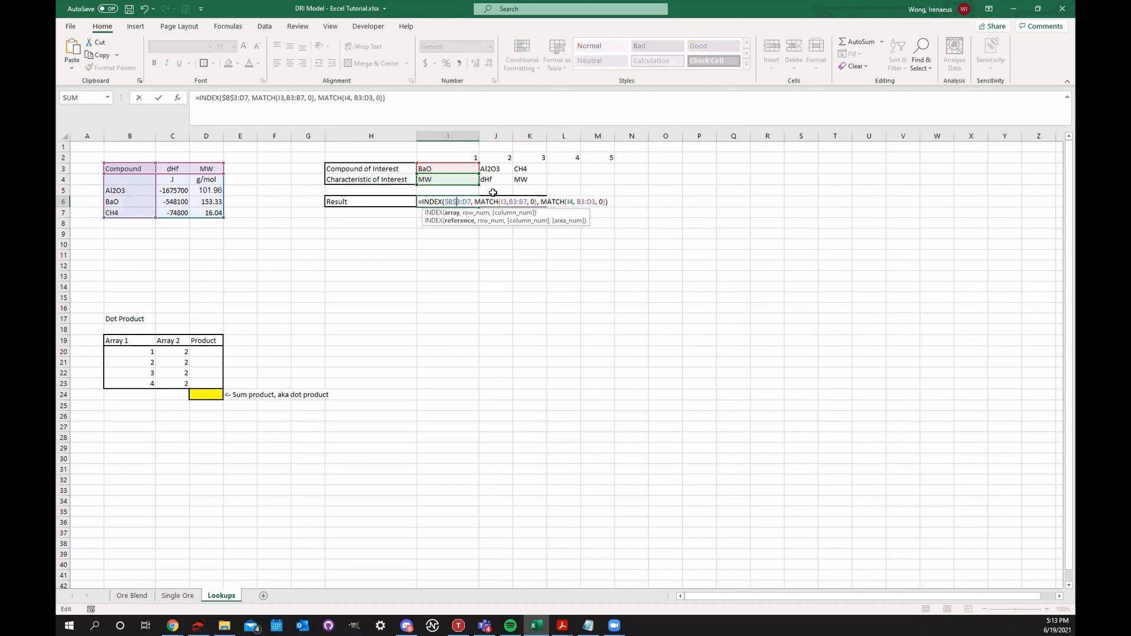
type("$D$")
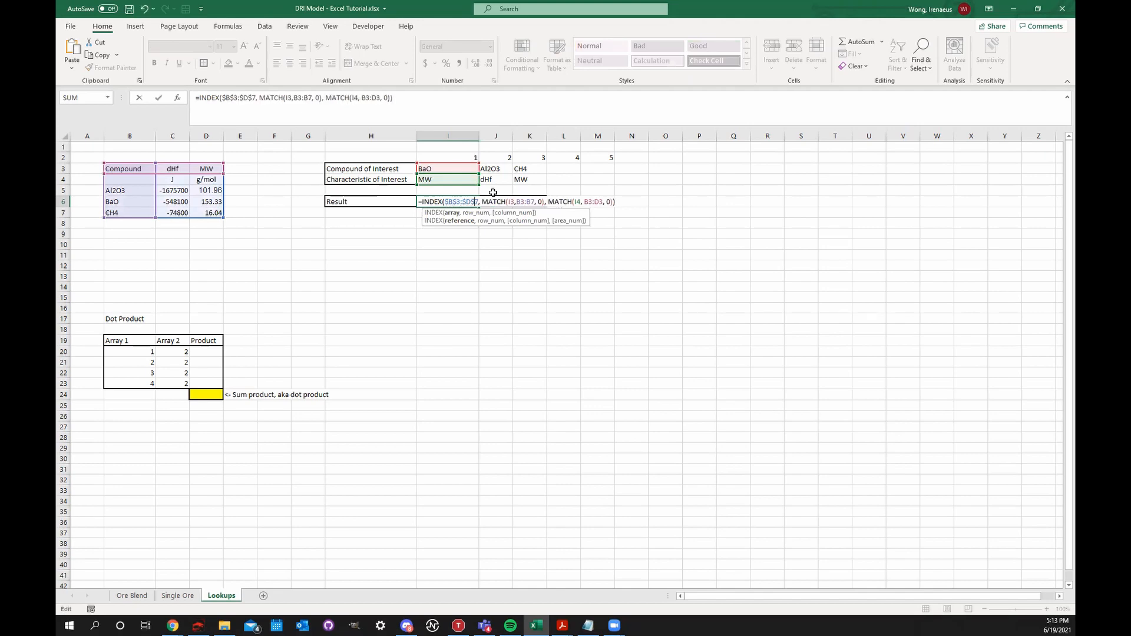
- Make the first MATCH lookup array in the I6 formula absolute as $B$3:$B$7, keeping I3 relative
key("Right")
key("Right")
key("Right")
key("Right")
key("Right")
key("Right")
key("Right")
key("Right")
key("Right")
key("Right")
key("Right")
key("Right")
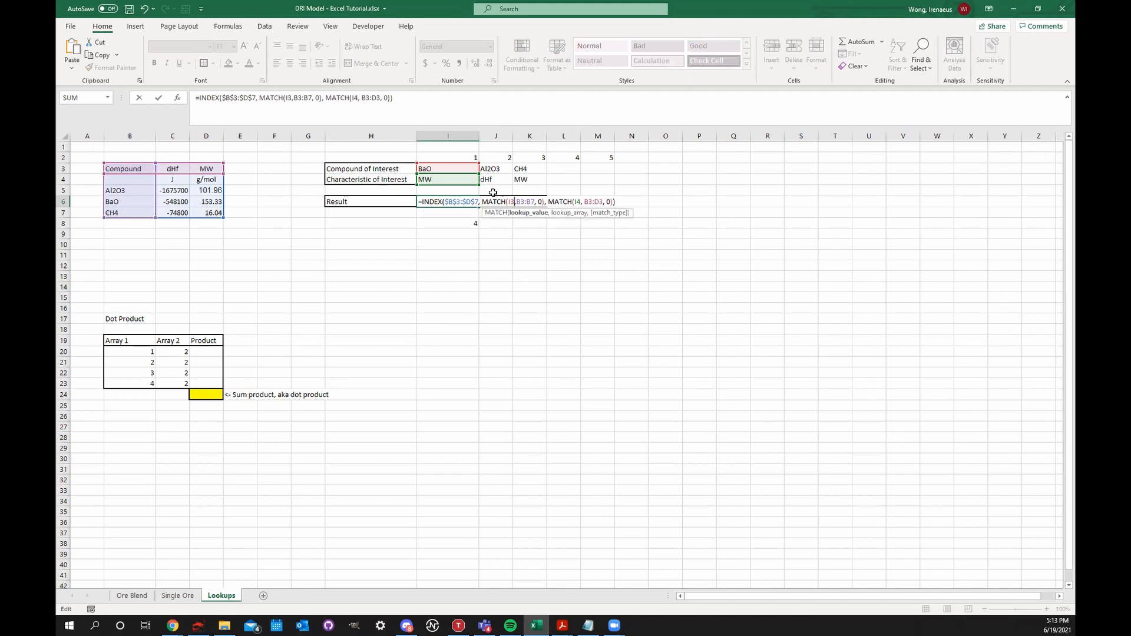
type("$B$")
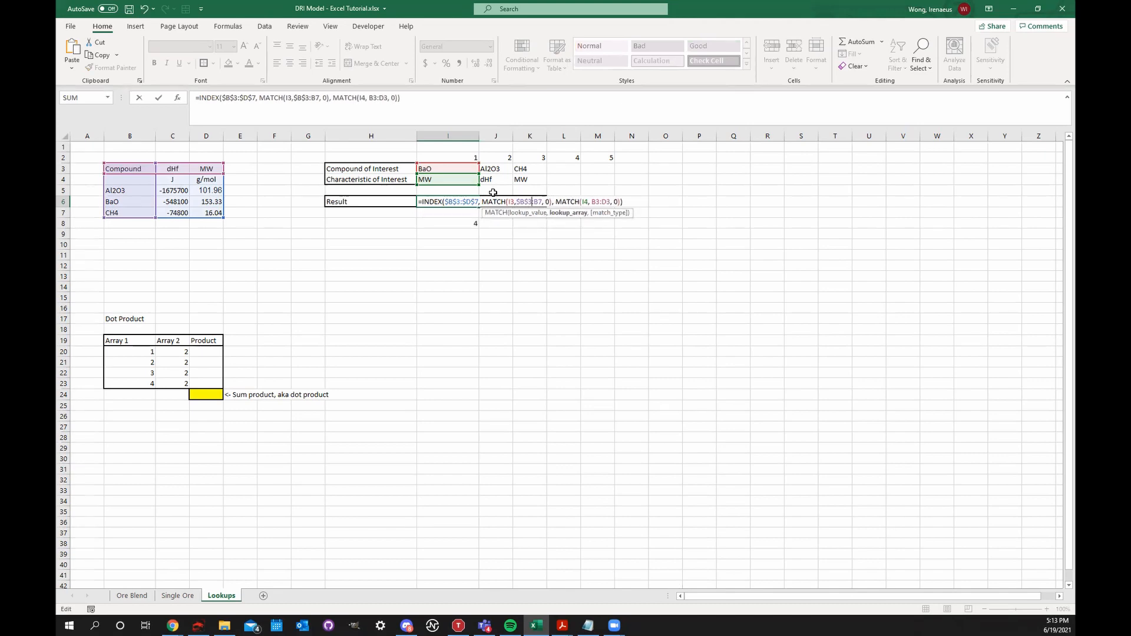
key("Right")
type("$")
key("Right")
type("$")
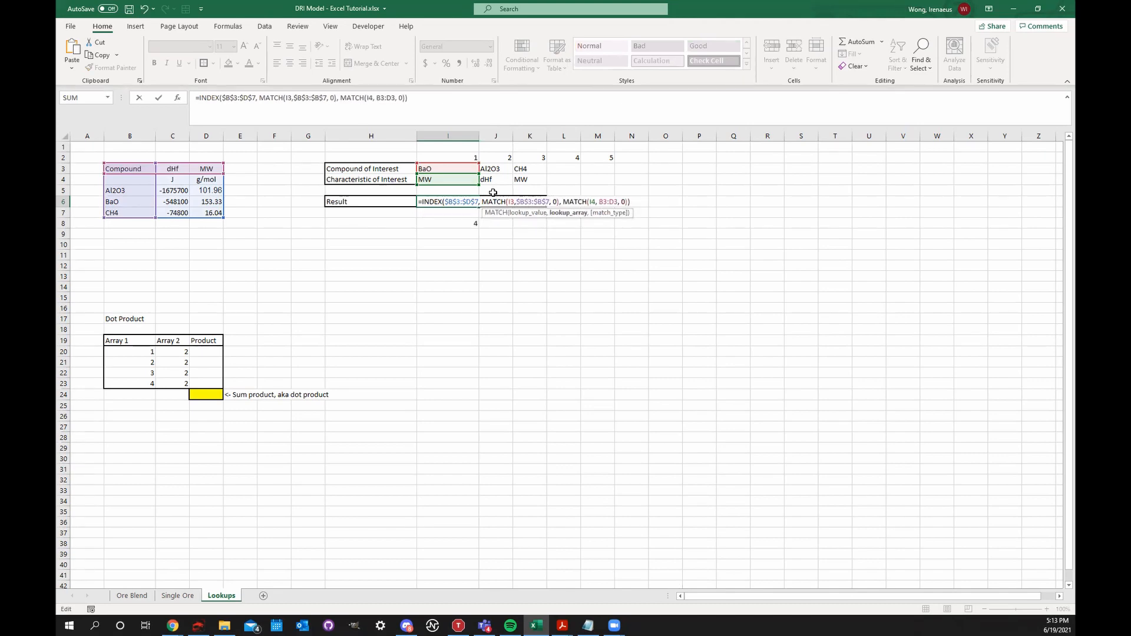
- Make the second MATCH lookup array absolute as $B$3:$D$3, keeping I4 relative, and commit the I6 formula
key("Right")
key("Right")
key("Right")
key("Right")
key("Right")
key("Right")
key("Right")
key("Right")
key("Right")
key("Right")
key("Right")
key("Right")
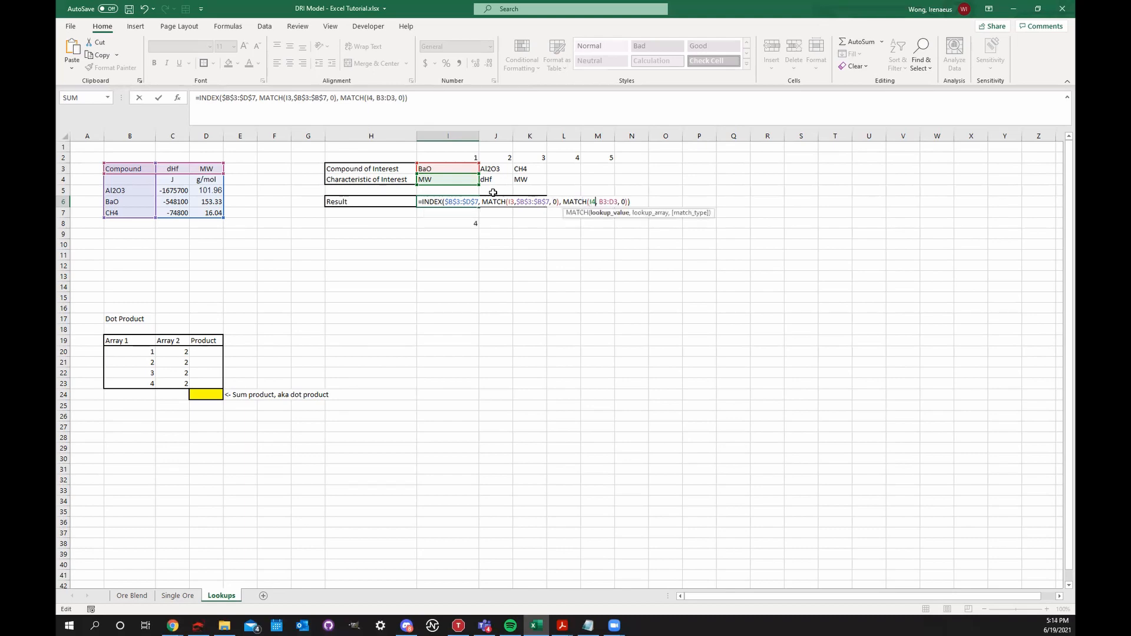
key("Right")
key("Right")
type("$")
key("Right")
type("$")
key("Right")
key("Right")
type("$")
key("Right")
type("$")
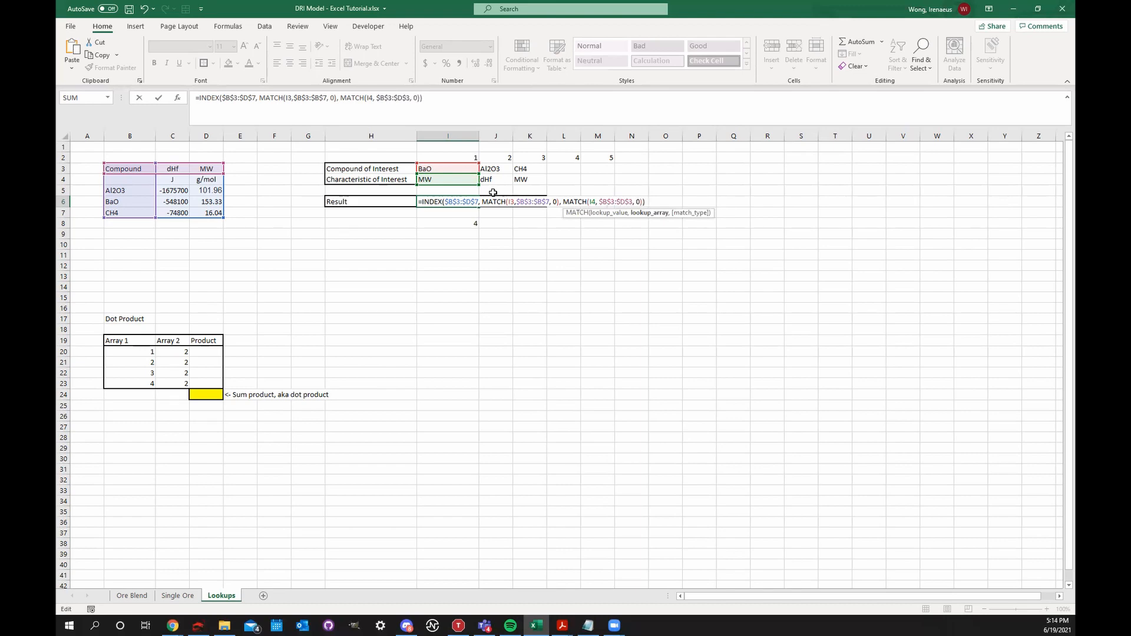
key("Right")
key("Right")
key("Right")
key("Right")
key("Right")
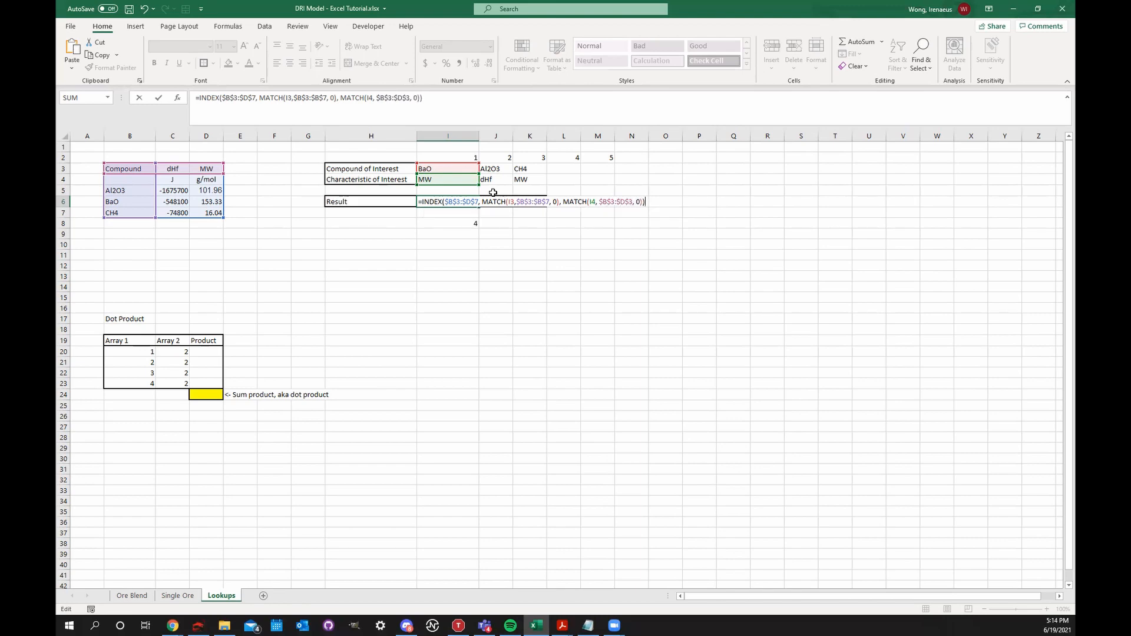
left_click(461, 202)
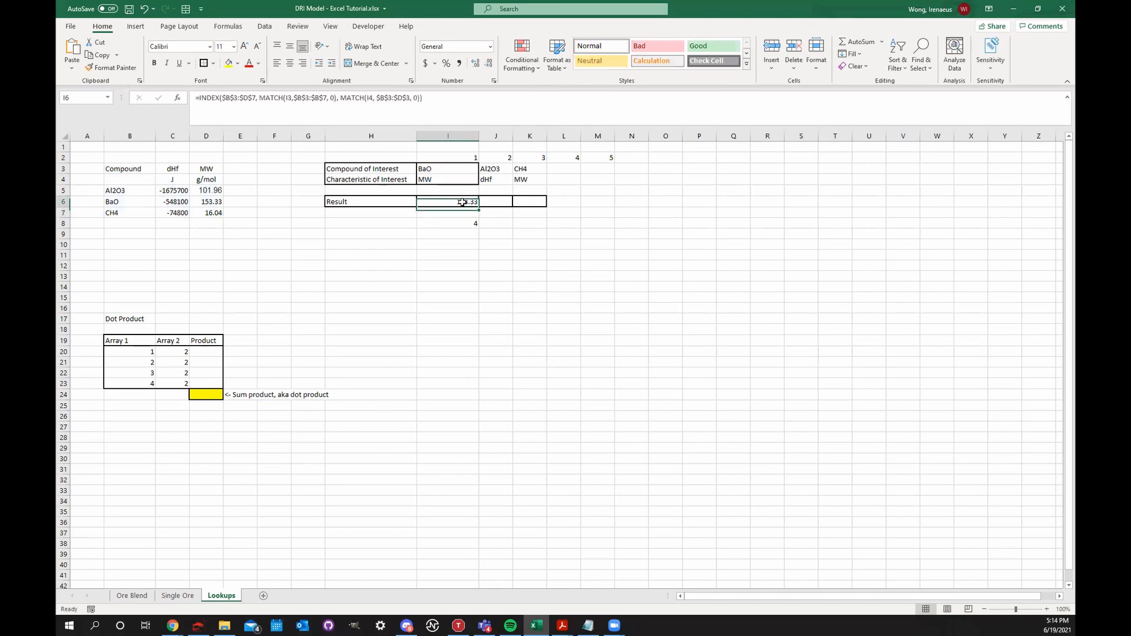
key("ctrl+Return")
- Fill the anchored Result formula from I6 across J6:K6 and check the copied formula in J6
left_click_drag(479, 208, 546, 207)
left_click(540, 241)
left_click(501, 202)
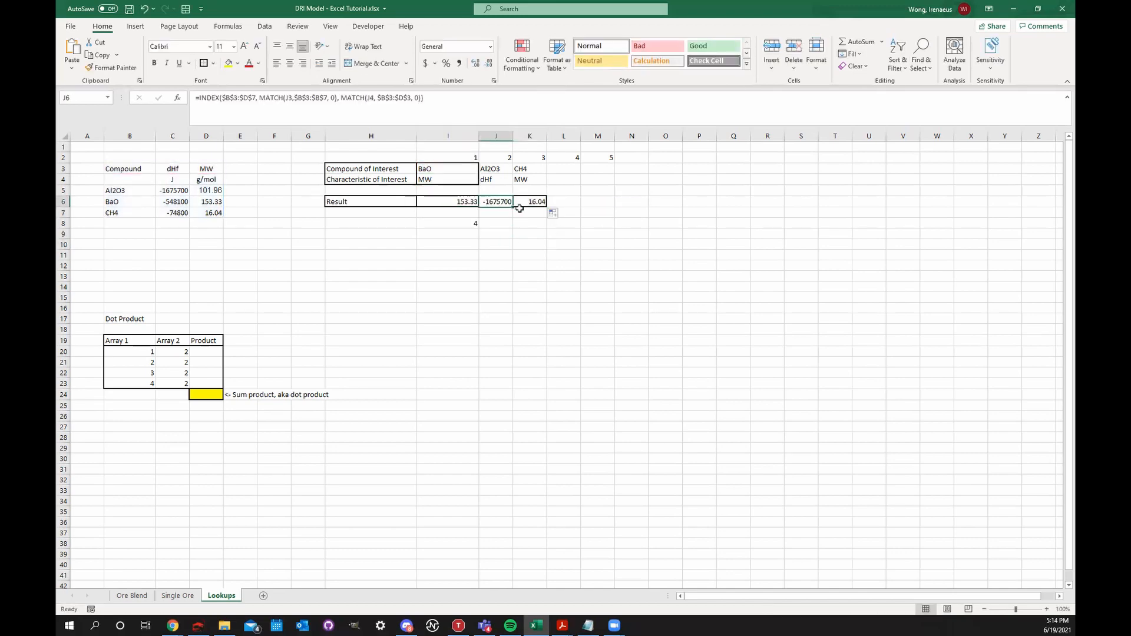
- Check the copied results in J6 and K6 against their compound and characteristic inputs and the source table
left_click(492, 170)
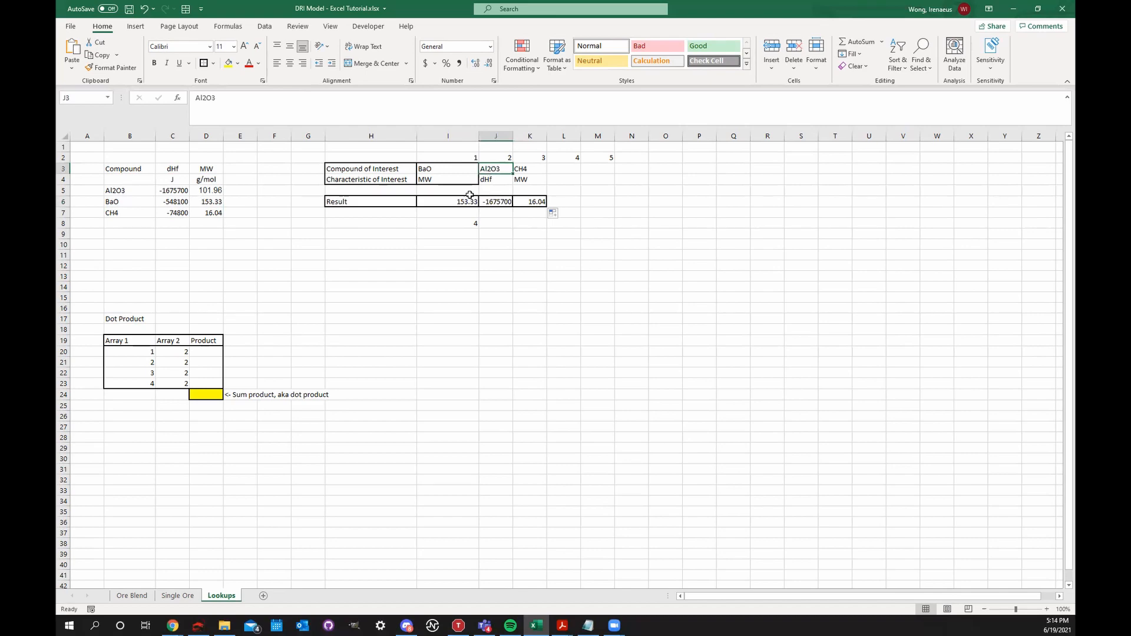
left_click(491, 180)
left_click(183, 192)
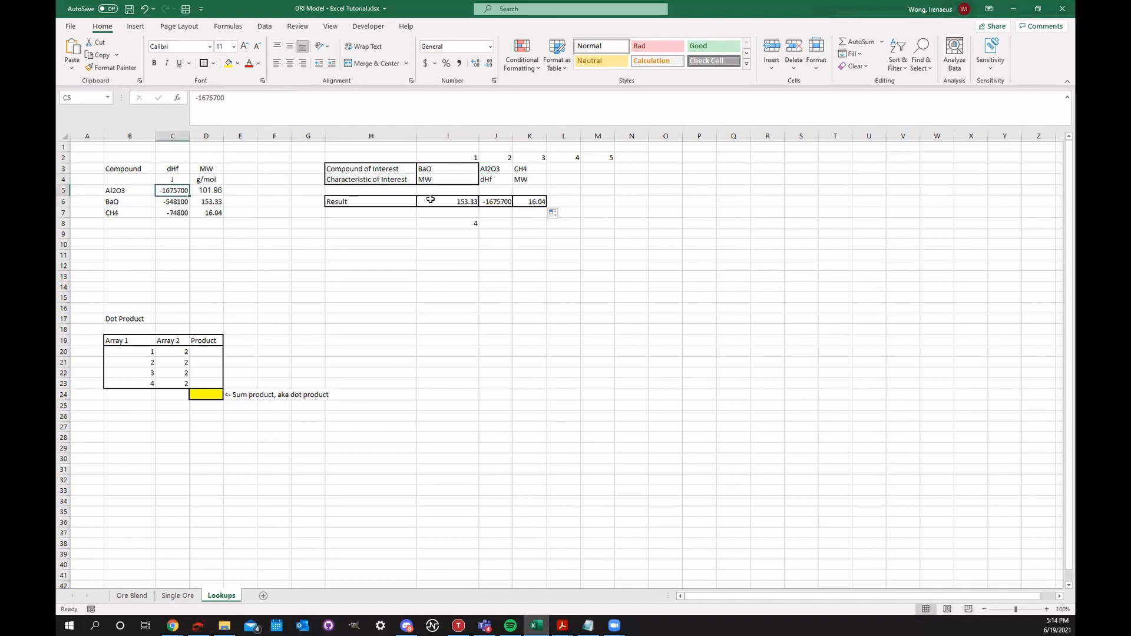
left_click(528, 169)
left_click(539, 202)
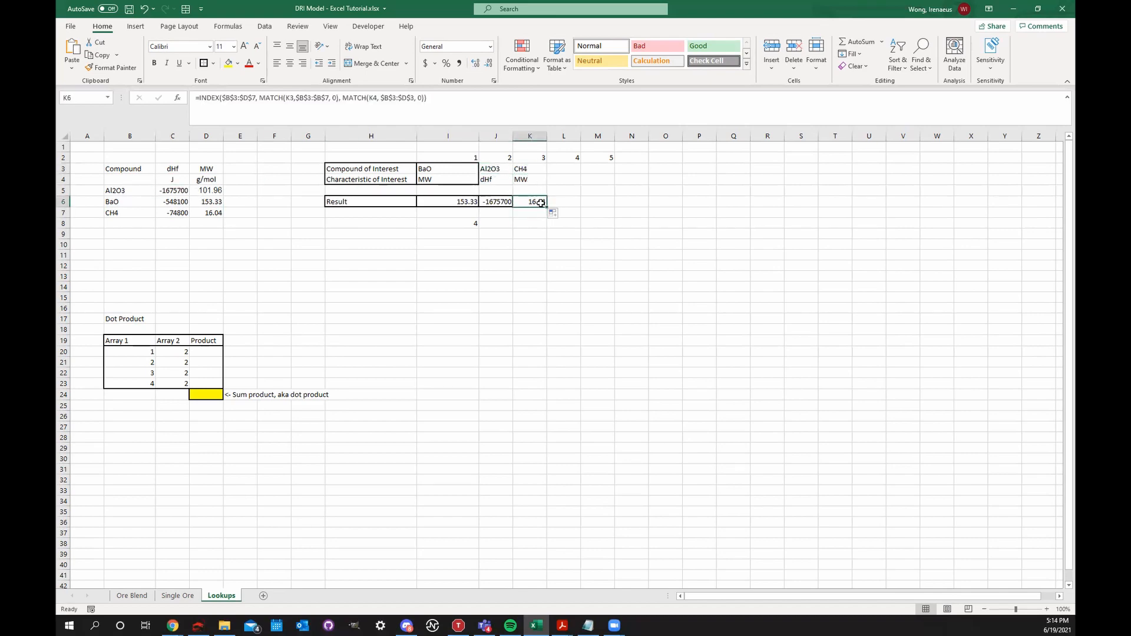
left_click(558, 201)
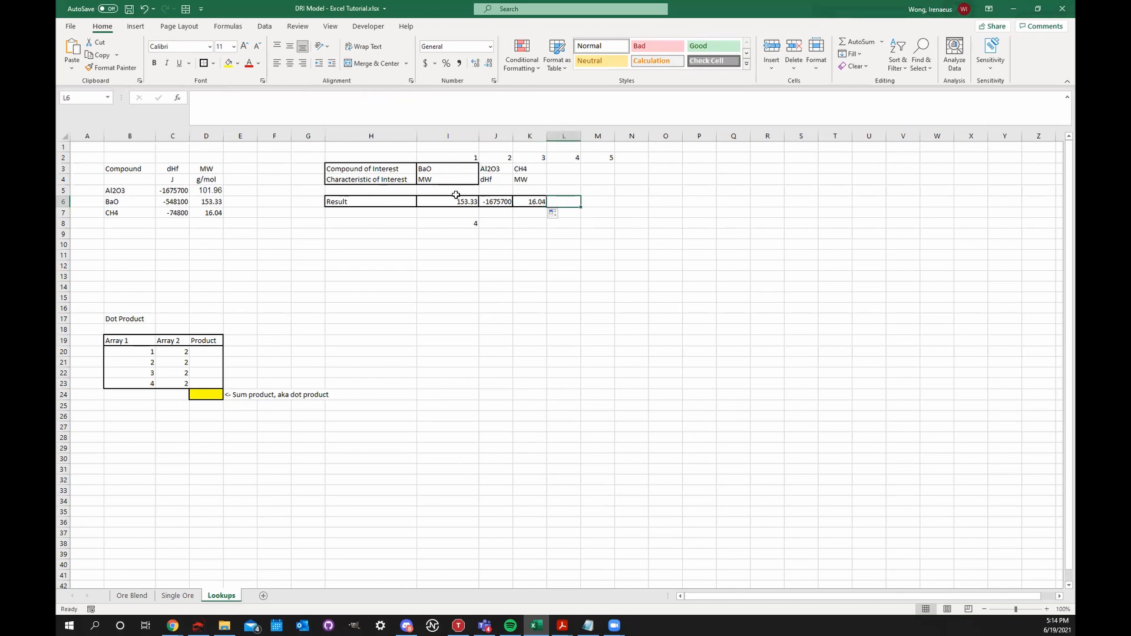
- Examine the absolute ranges and relative lookup references in the Result formulas in J6 and I6
double_click(496, 201)
key("Escape")
double_click(457, 202)
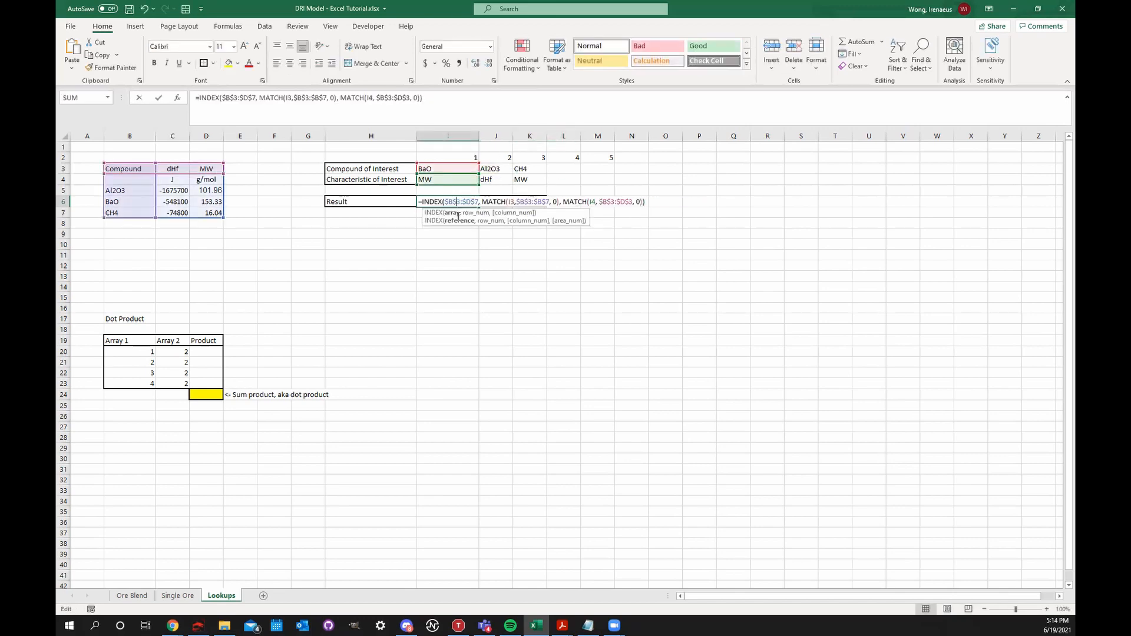
key("Return")
left_click(464, 254)
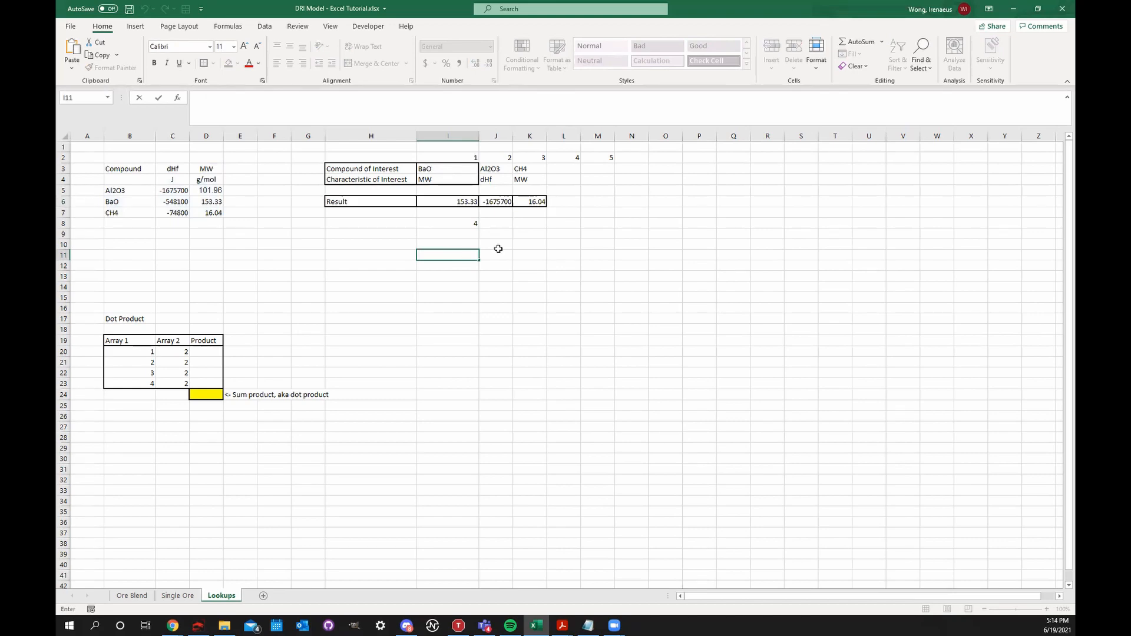
double_click(454, 202)
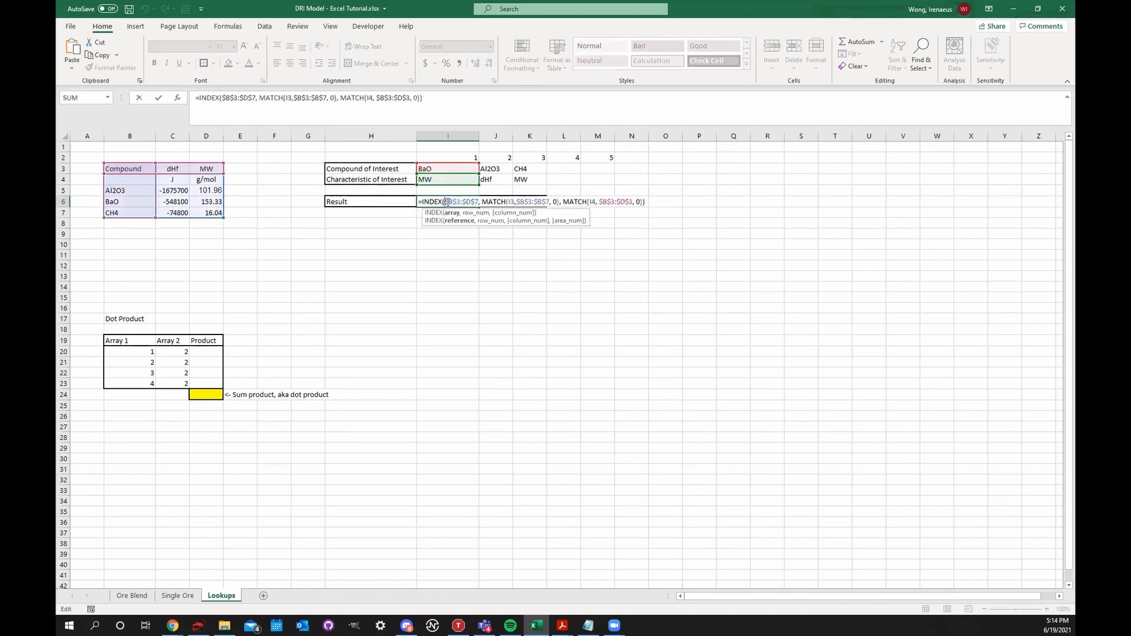
key("Escape")
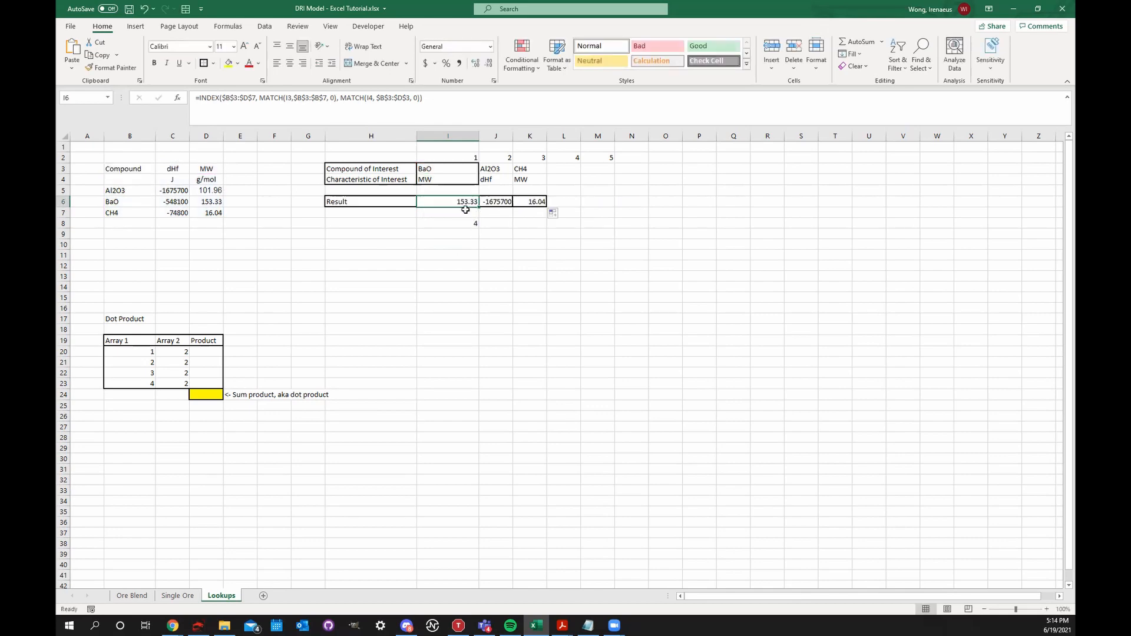
left_click(458, 262)
type("=")
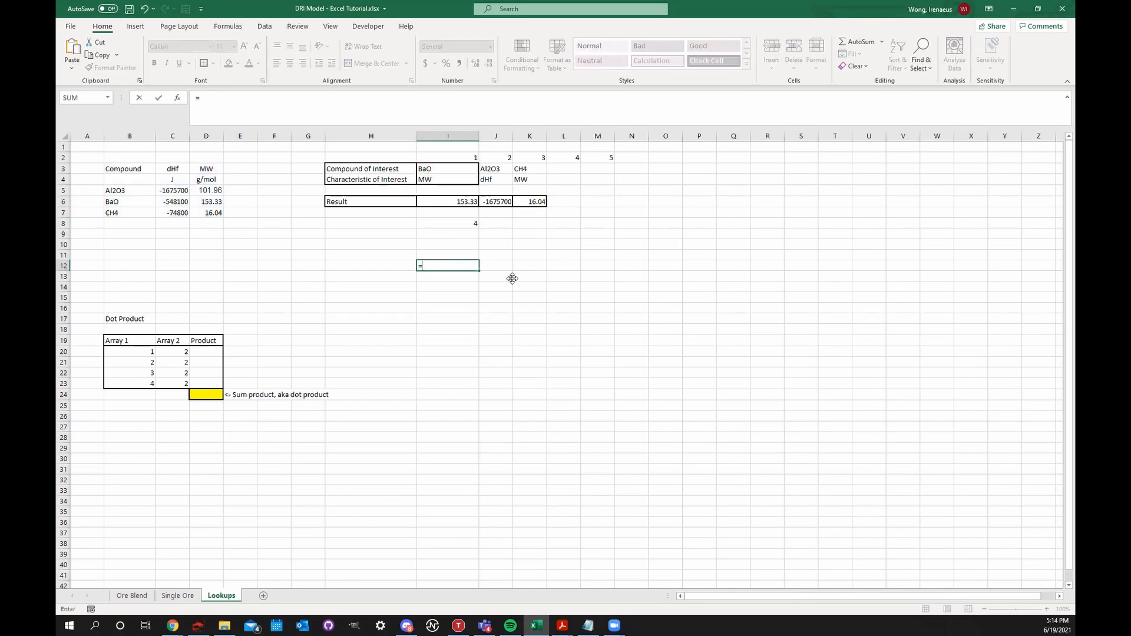
type("sum")
key("Tab")
left_click(508, 265)
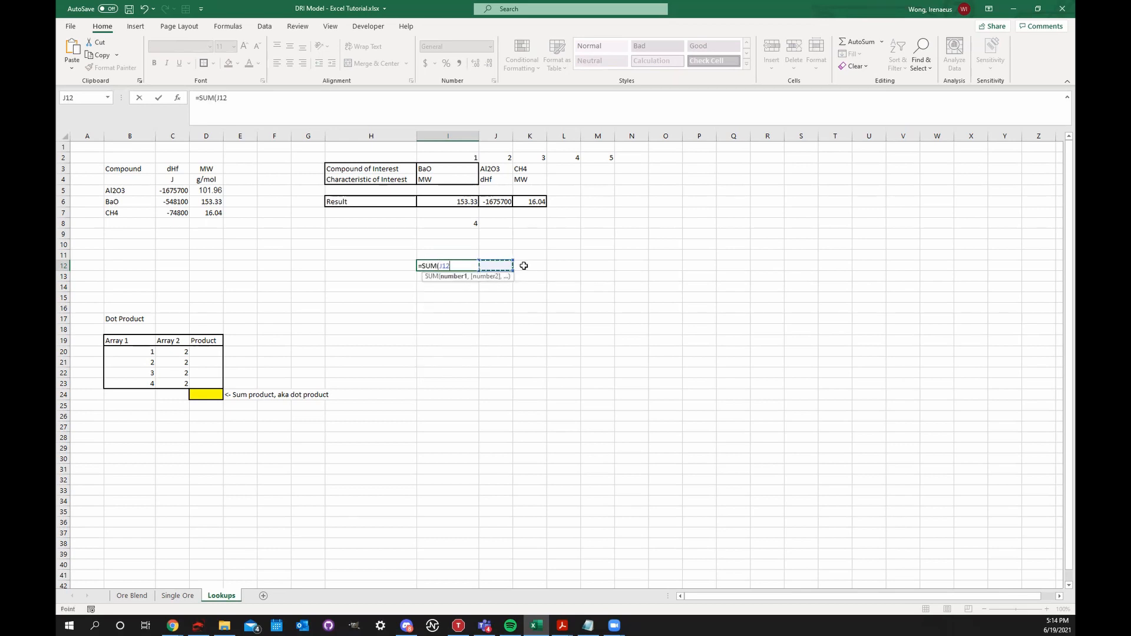
key("Escape")
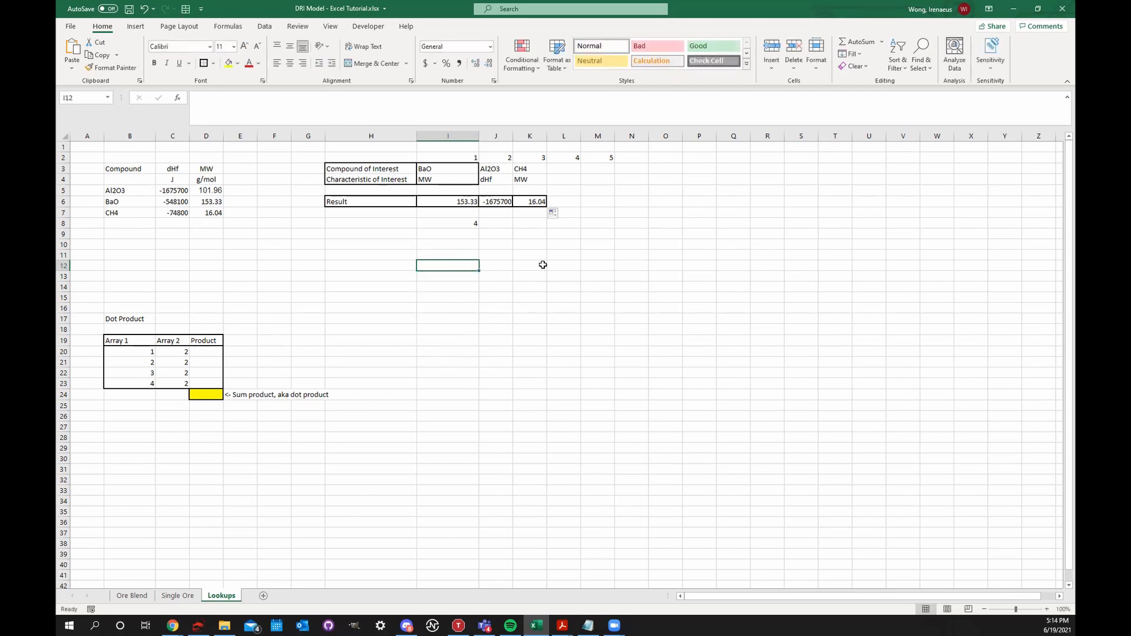
- Enter the test formula =J12+K12 in I12 and lock only the column of its first reference as $J12
type("=")
left_click(501, 266)
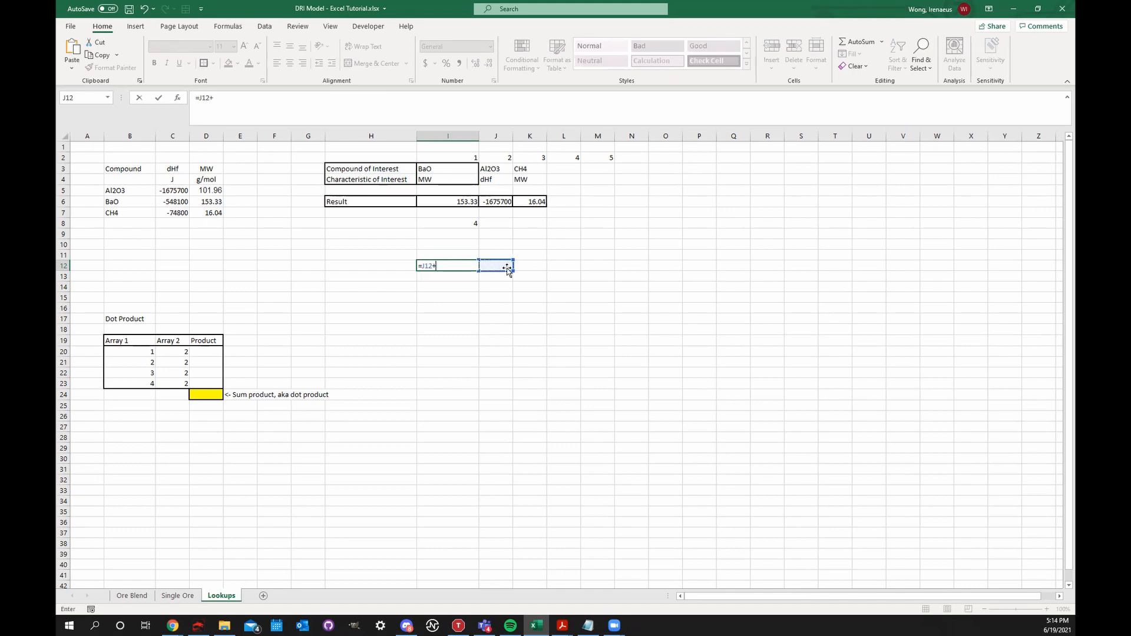
type("+")
left_click(533, 268)
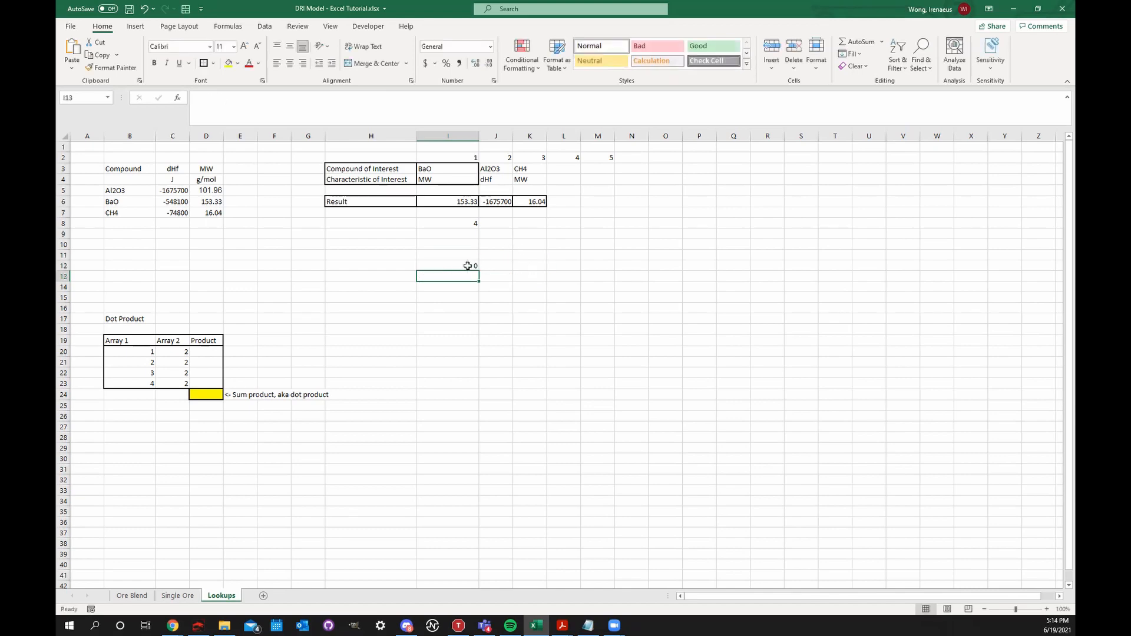
left_click(433, 267)
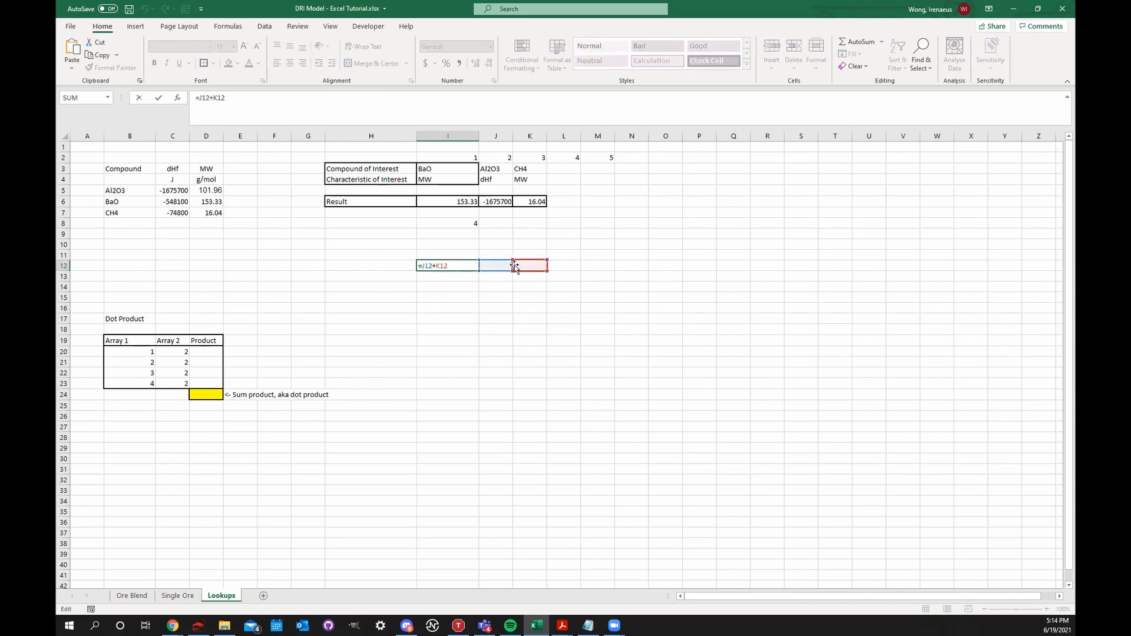
type("$")
key("Return")
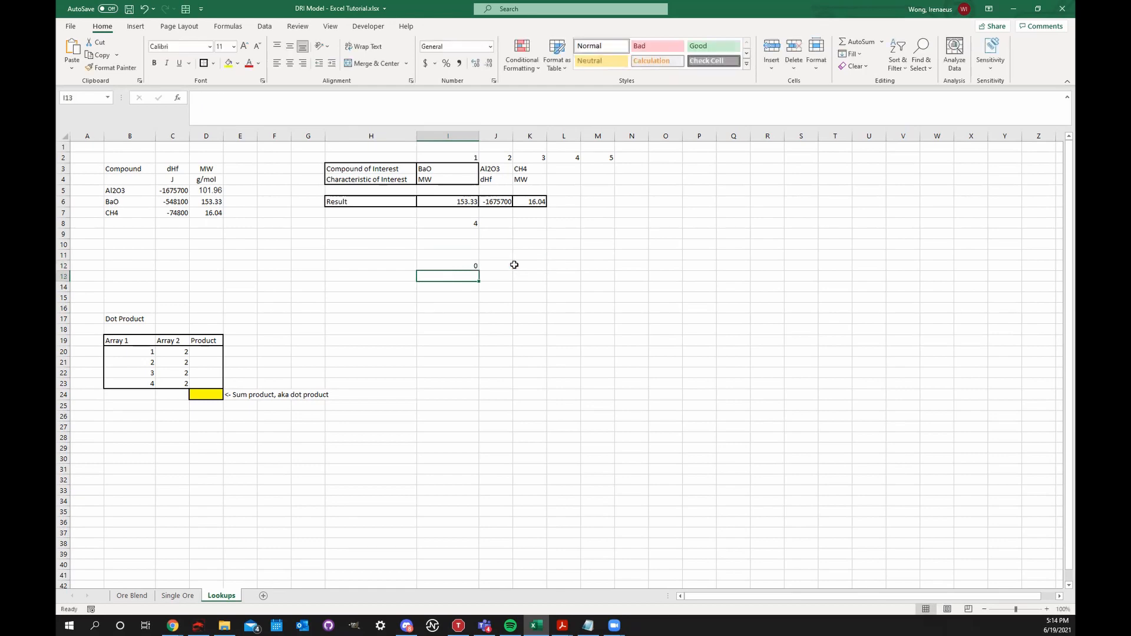
- Try to fill the I12 test formula across to L12, dismiss the warning and undo the fill
left_click(477, 268)
left_click_drag(479, 271, 596, 269)
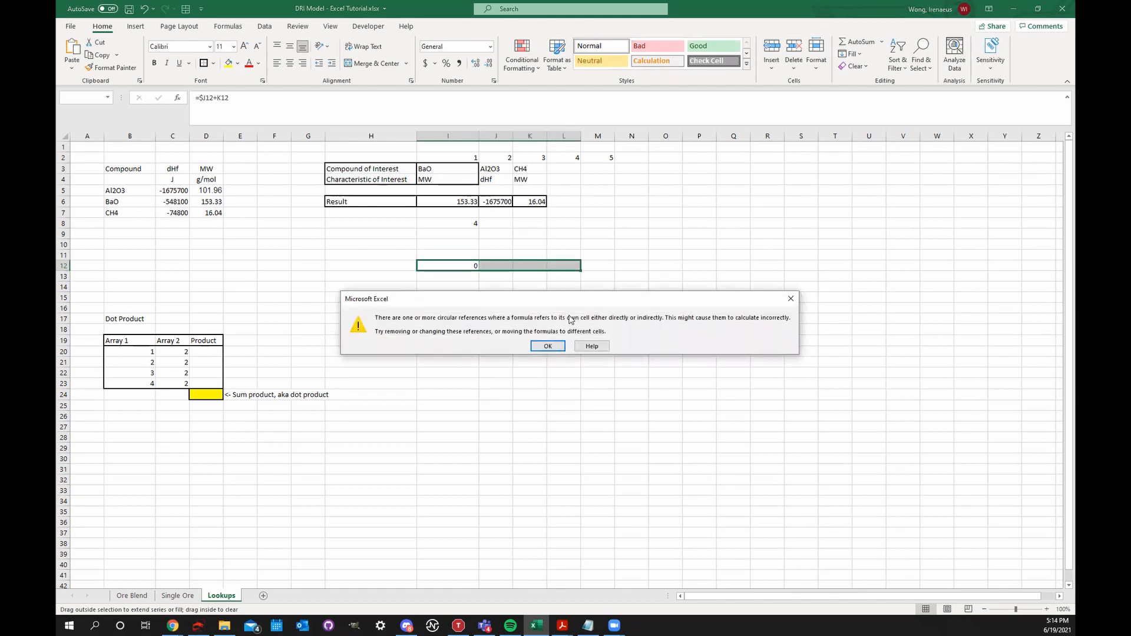
left_click(546, 346)
left_click(529, 287)
key("ctrl+z")
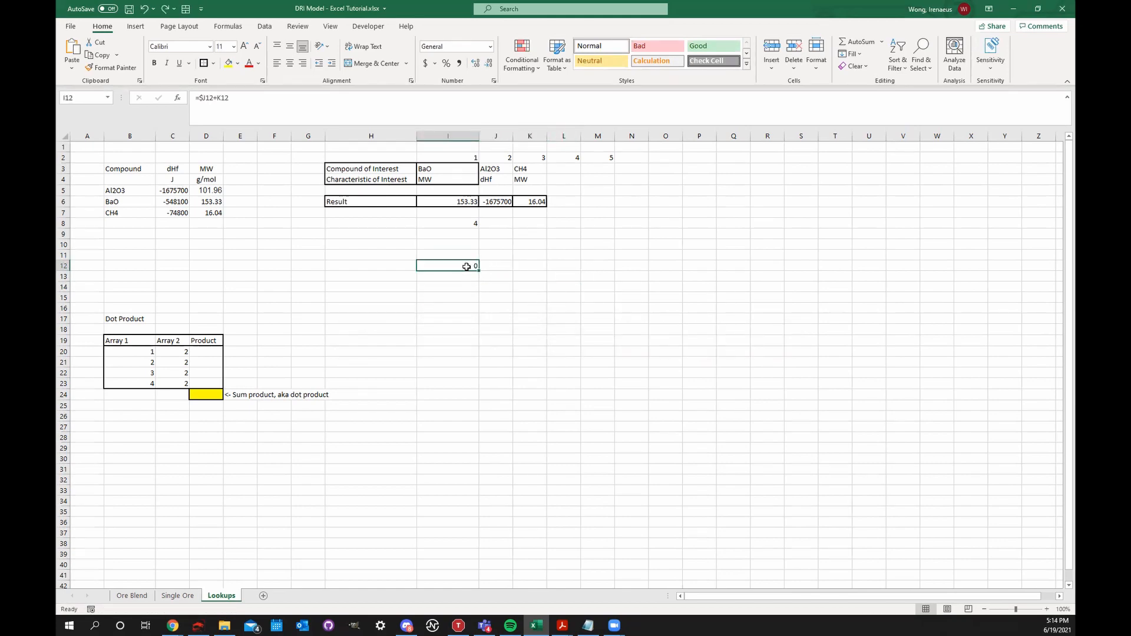
- Fill the column-locked formula from I12 down to I17 and check the copied references in I13 and I14
left_click_drag(479, 271, 479, 323)
left_click(465, 266)
double_click(465, 266)
double_click(463, 276)
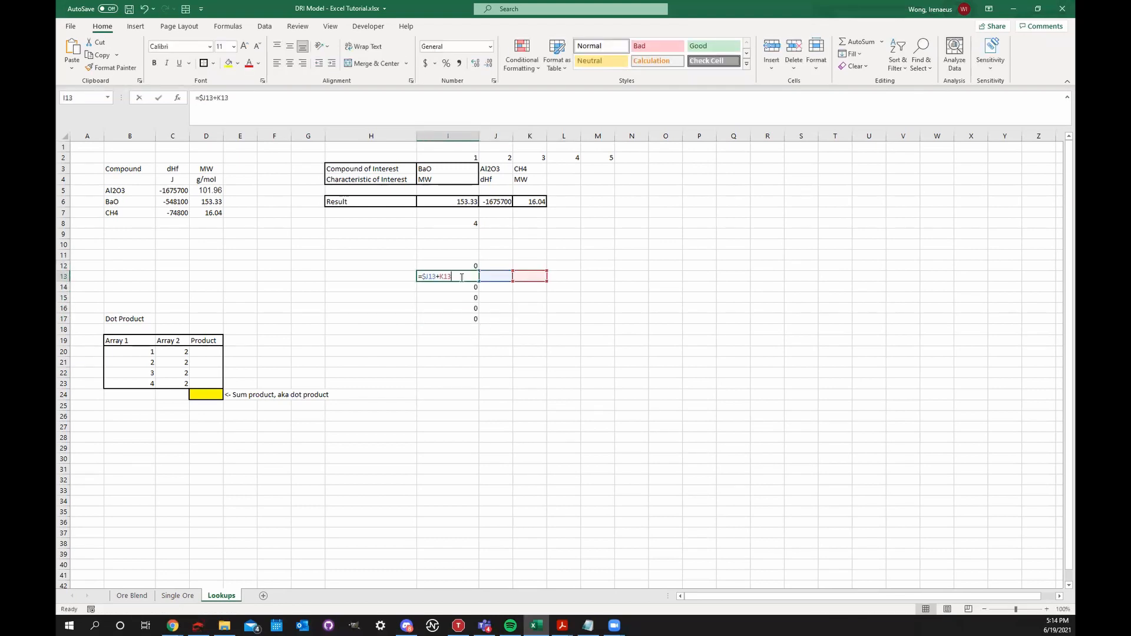
double_click(461, 287)
key("Escape")
- Change the first reference in the I12 formula to J$12 so that only its row is locked
double_click(433, 266)
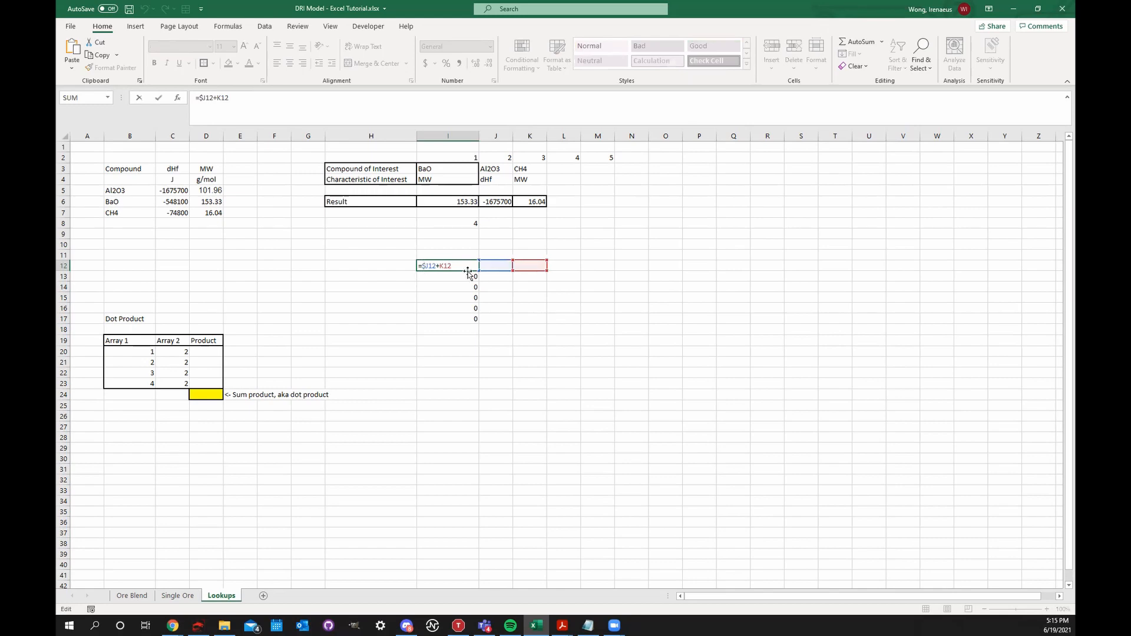
key("BackSpace")
key("Right")
type("$")
key("Return")
- Fill the row-locked formula from I12 down to I17 and inspect the copied references in I13:I17
left_click(469, 265)
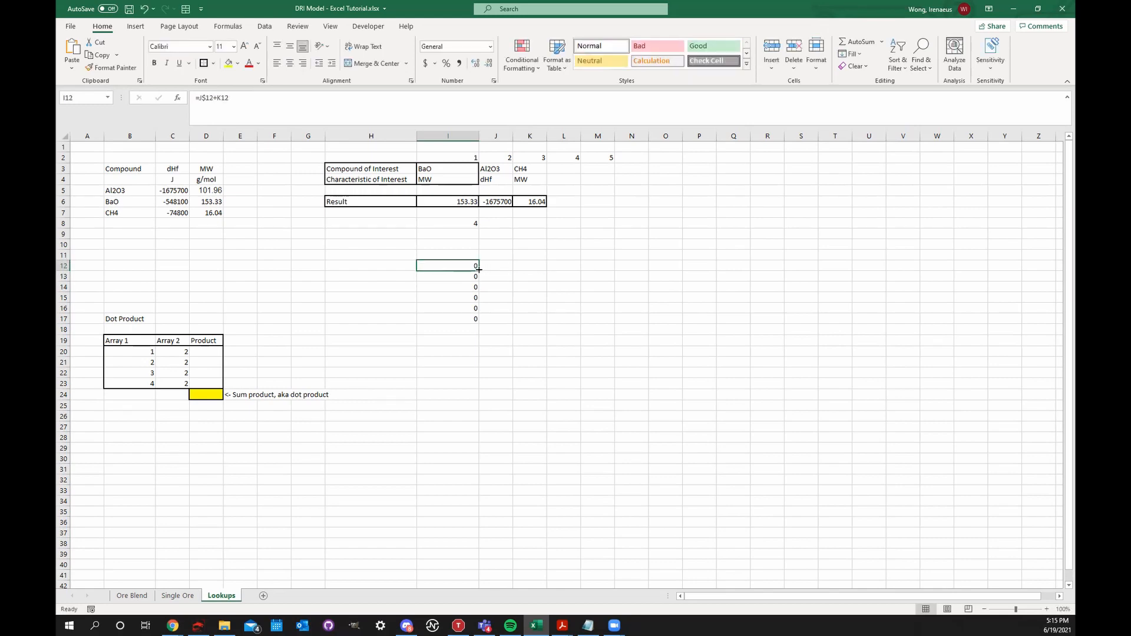
left_click_drag(479, 270, 479, 321)
left_click(464, 276)
double_click(464, 277)
key("Escape")
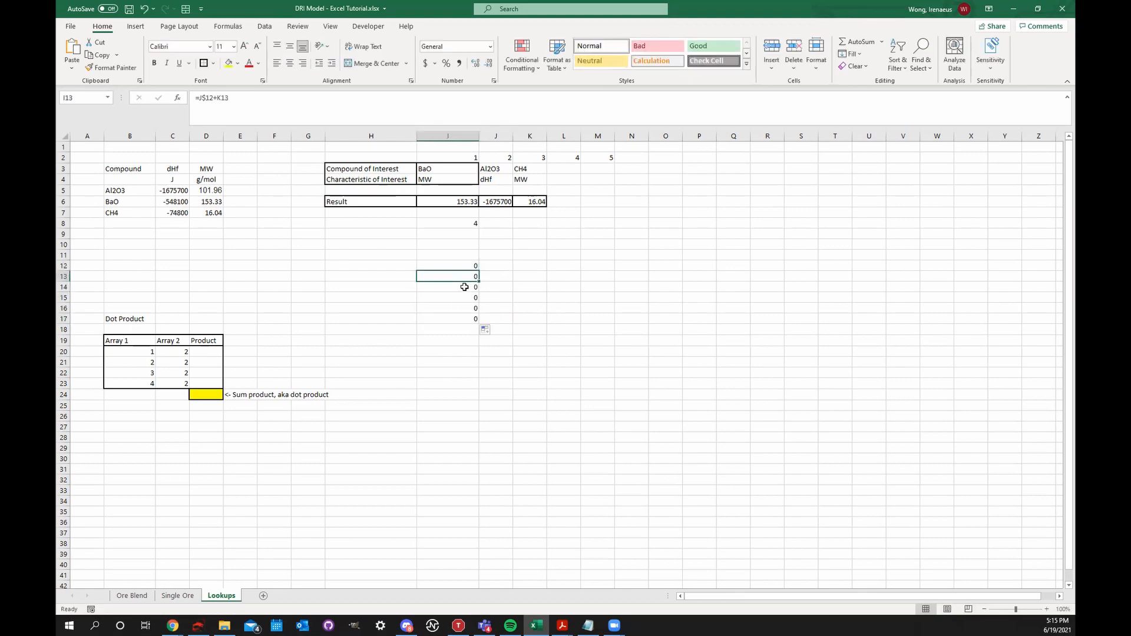
double_click(465, 287)
key("Escape")
double_click(473, 298)
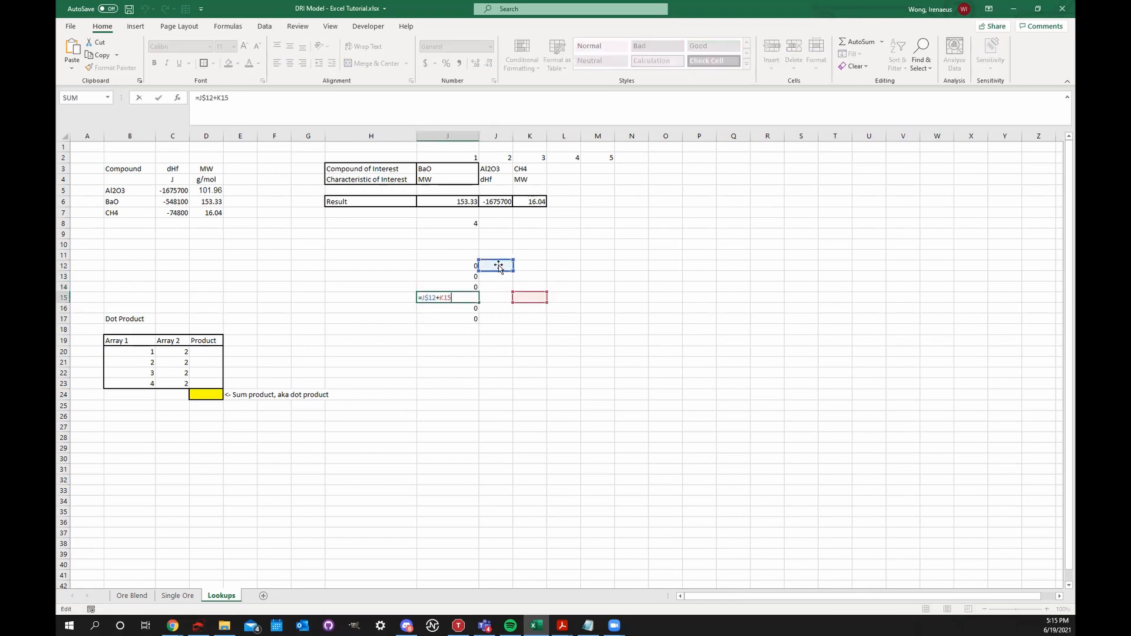
key("Down")
key("F2")
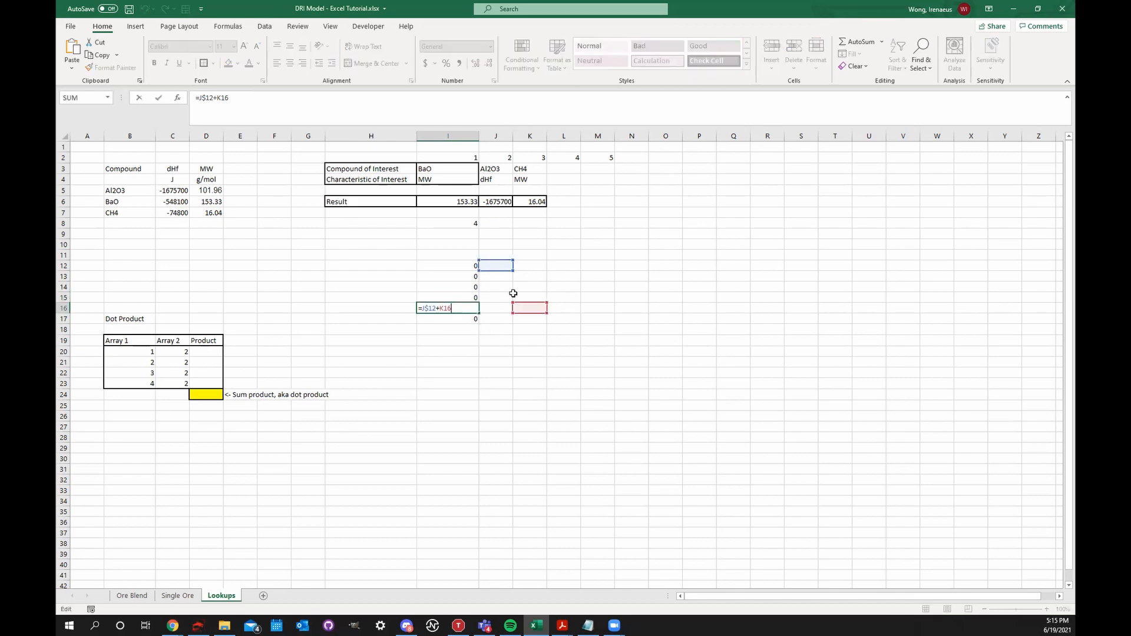
key("Return")
key("F2")
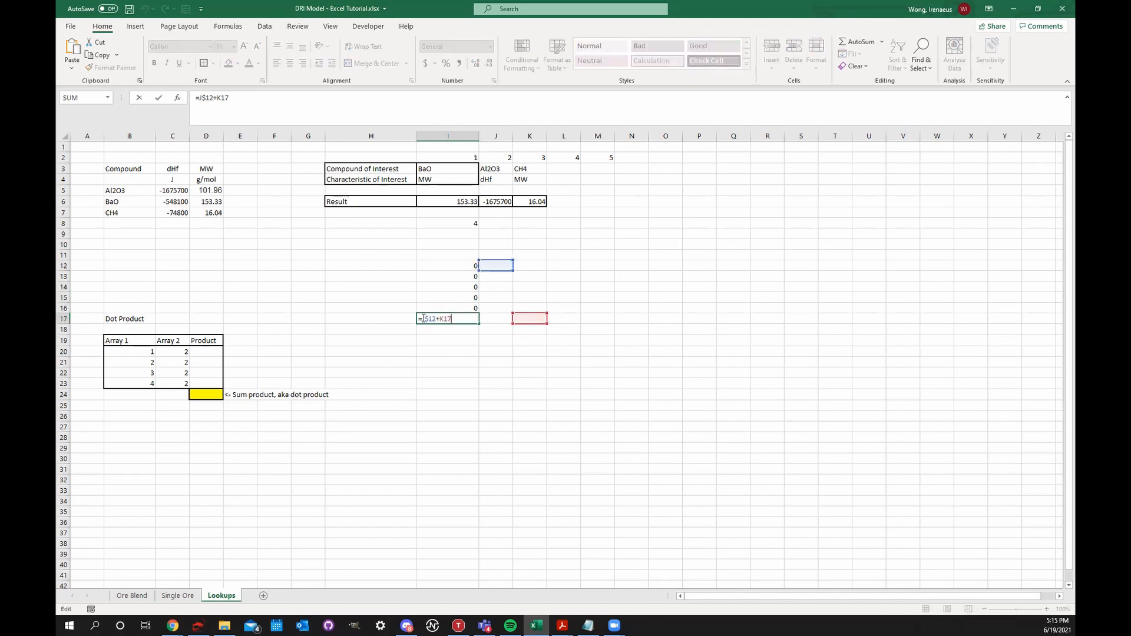
key("Escape")
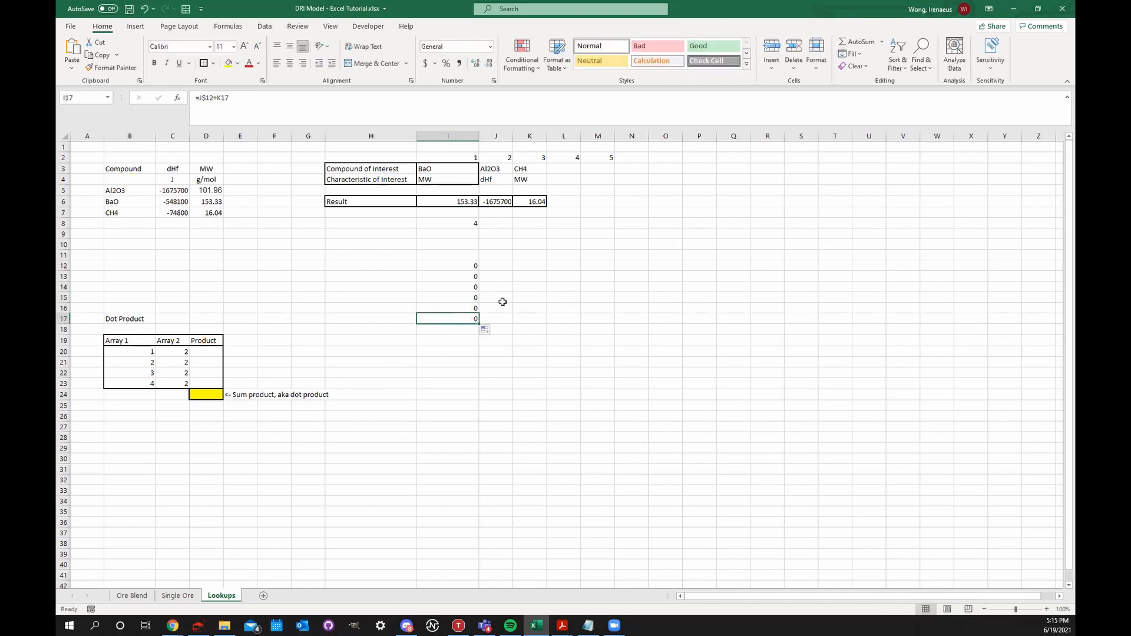
- Review the J$12 reference in I12, refill the formula down to I17 and compare the copied reference in I14
left_click(429, 266)
key("F2")
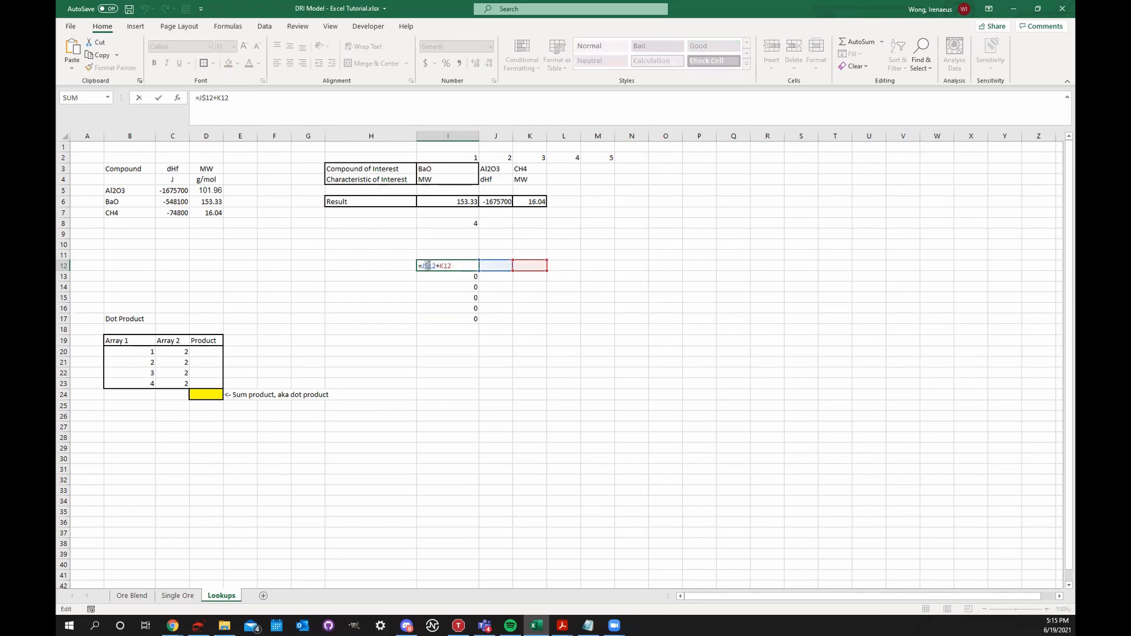
key("Escape")
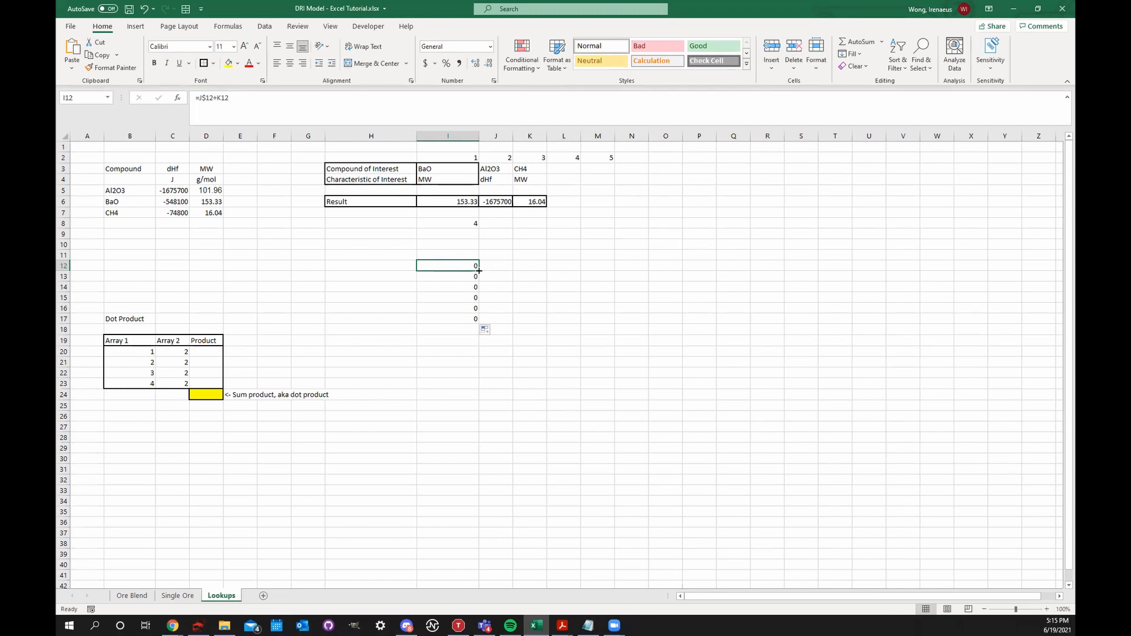
left_click_drag(479, 271, 476, 325)
left_click(471, 290)
key("ctrl+Down")
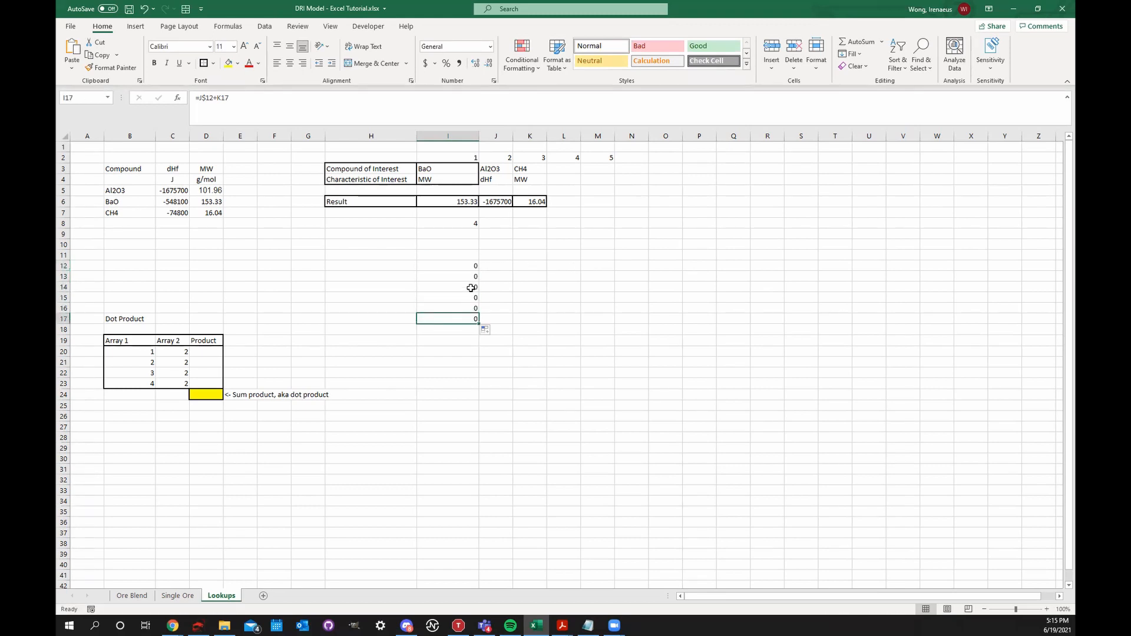
double_click(471, 287)
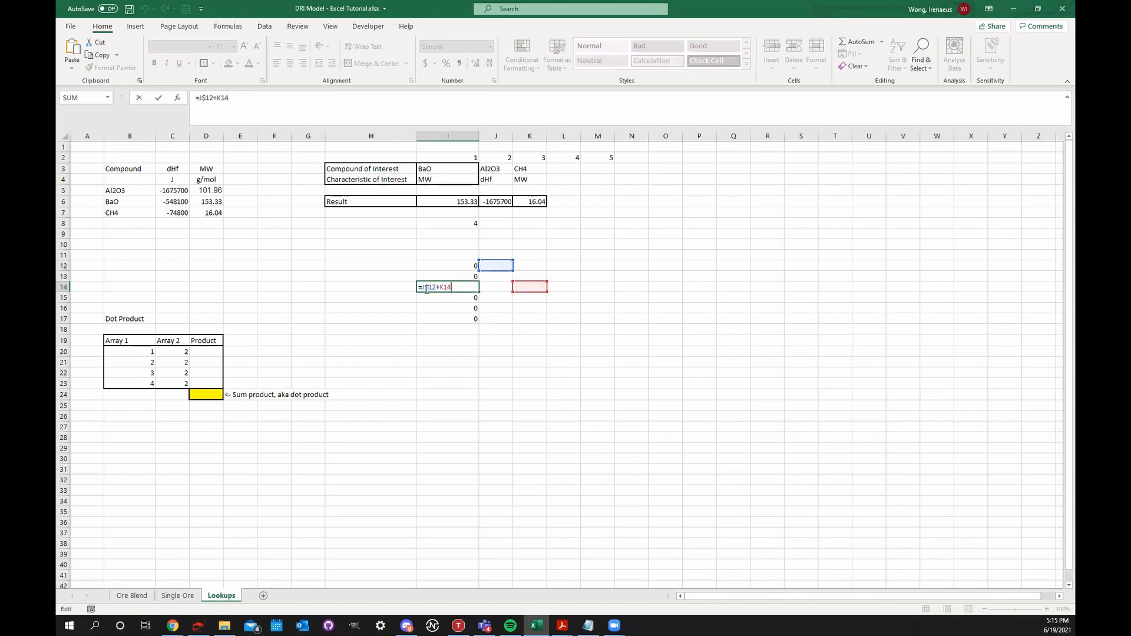
left_click_drag(420, 288, 438, 288)
key("Escape")
- Clear the test formulas from the range I12:L18
left_click(525, 299)
left_click_drag(469, 267, 551, 328)
key("Delete")
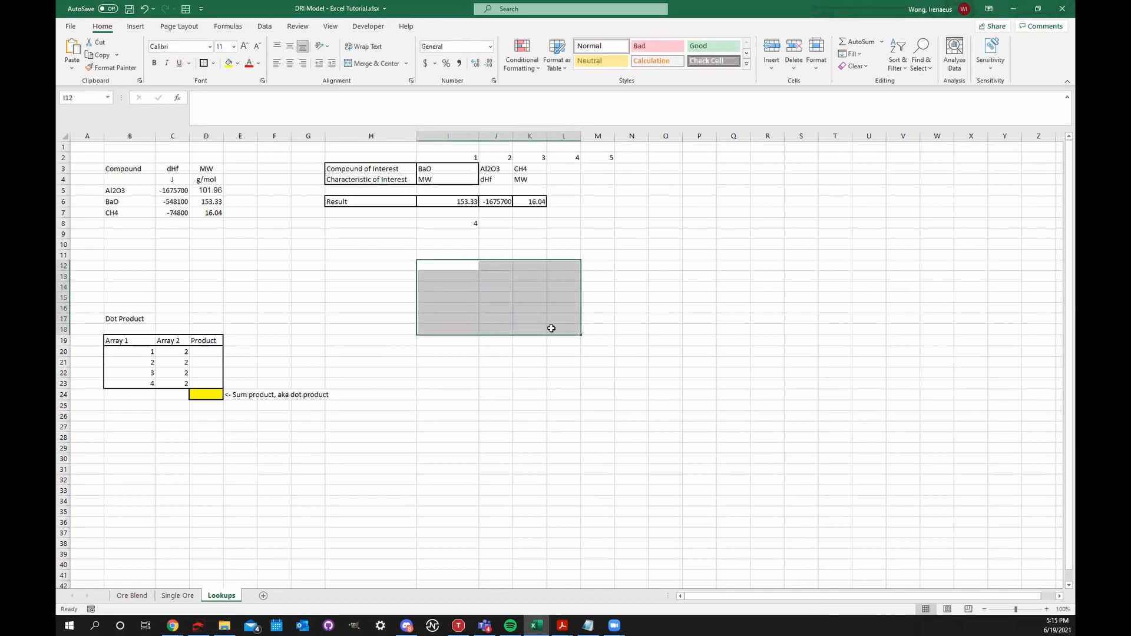
left_click(509, 233)
left_click(356, 167)
left_click_drag(488, 255, 743, 415)
left_click(767, 437)
left_click_drag(400, 274, 450, 291)
left_click(625, 369)
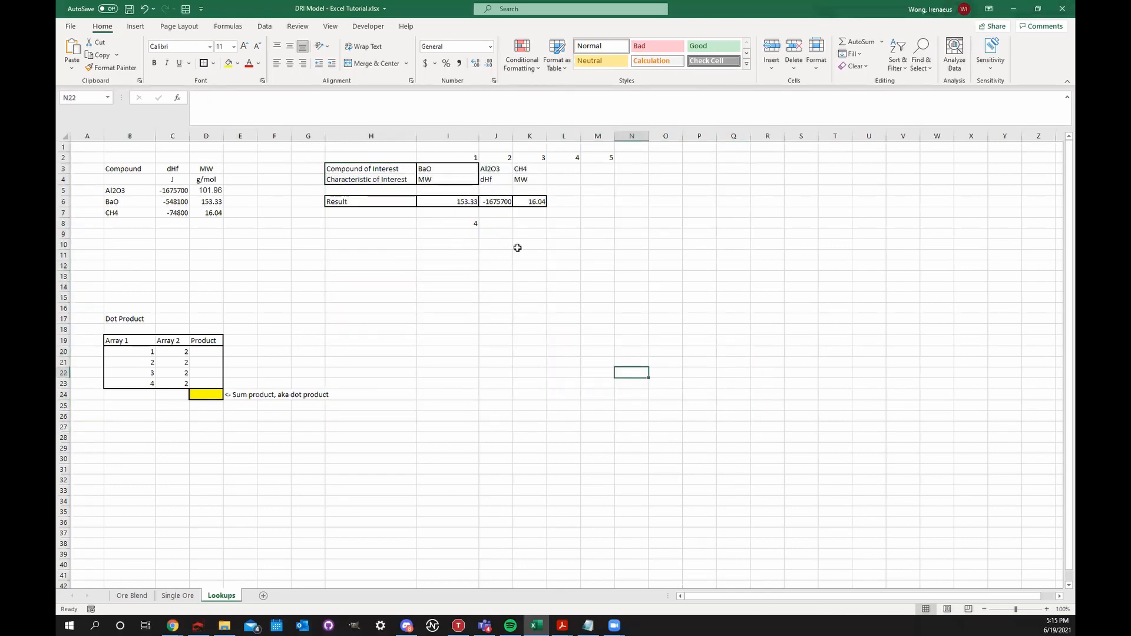
left_click(366, 353)
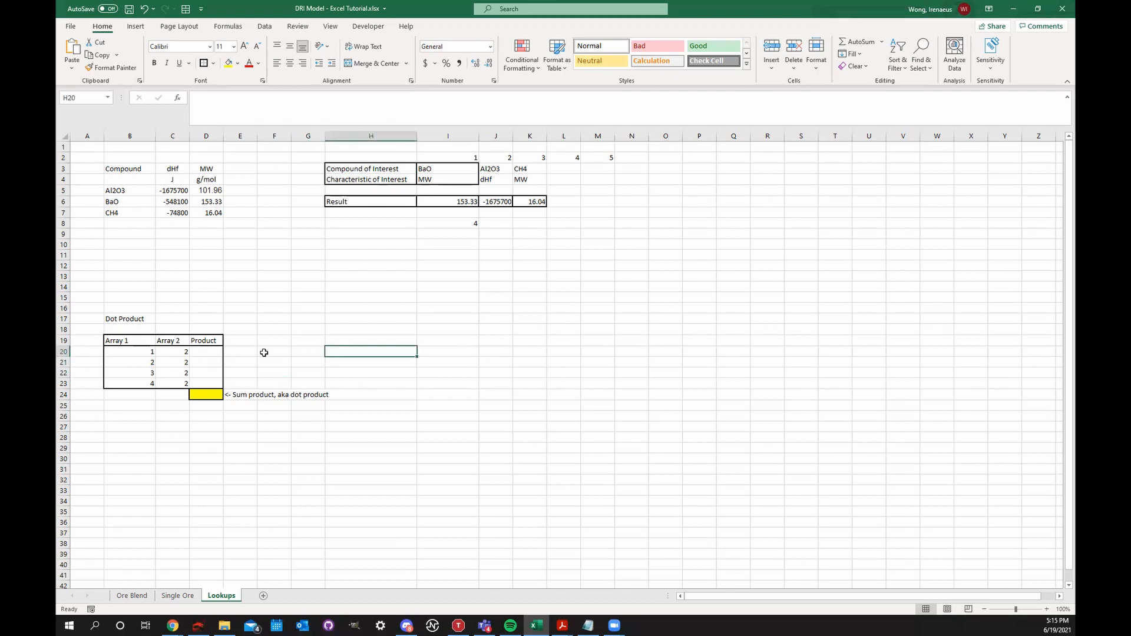
- Examine the paired values of Array 1 and Array 2 row by row in B20:C23
left_click(247, 396)
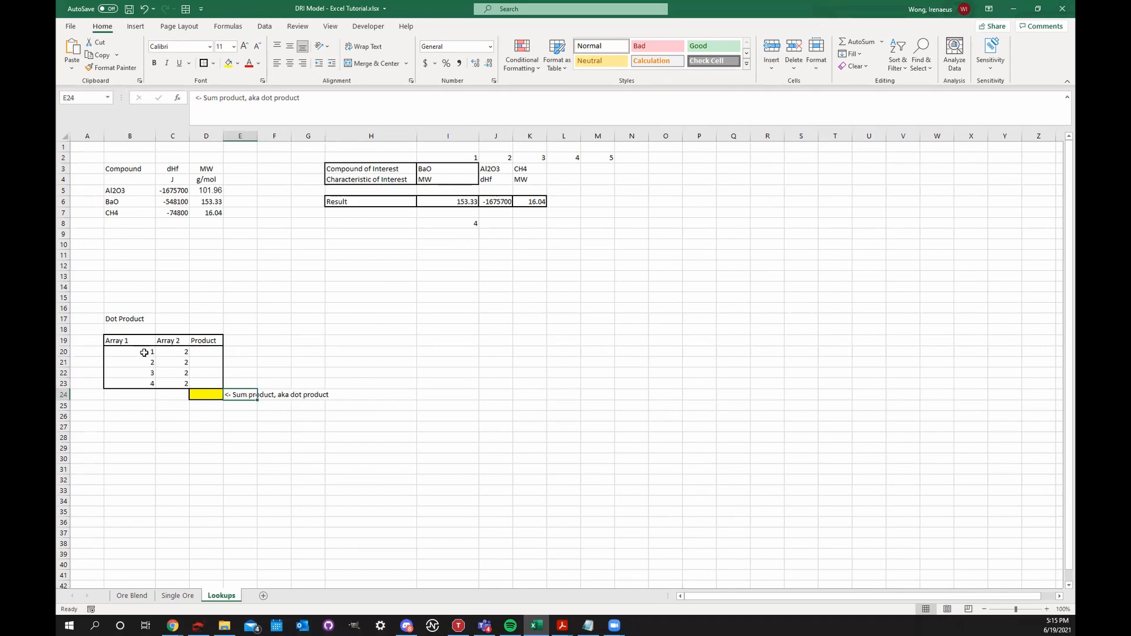
left_click_drag(147, 354, 176, 383)
left_click(202, 365)
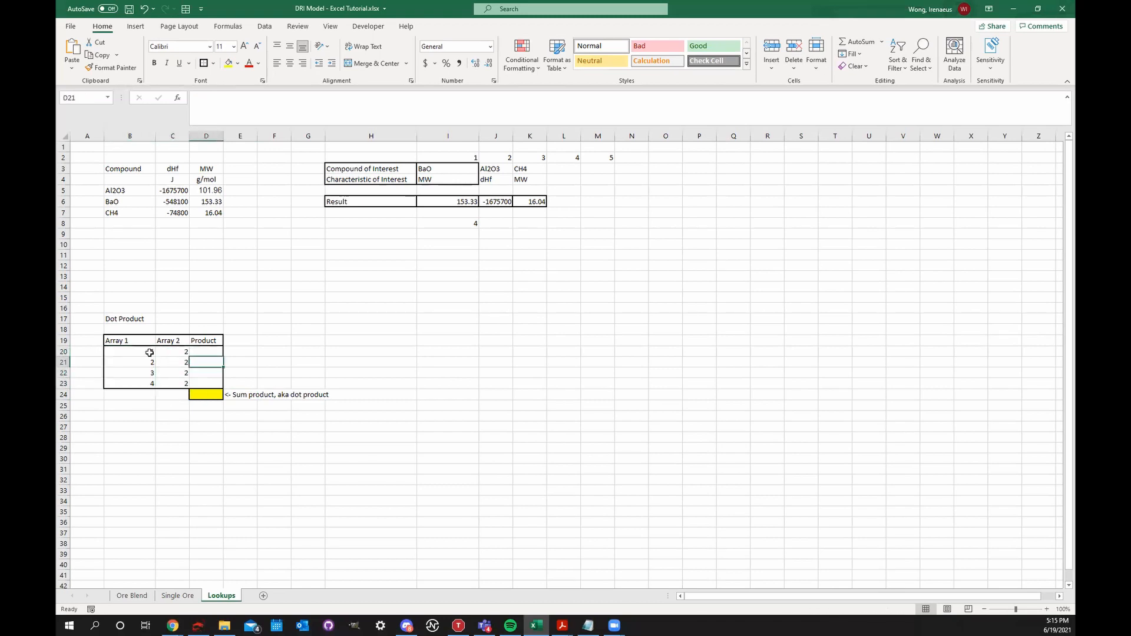
left_click(149, 352)
left_click(165, 351)
left_click(153, 353)
left_click(164, 353)
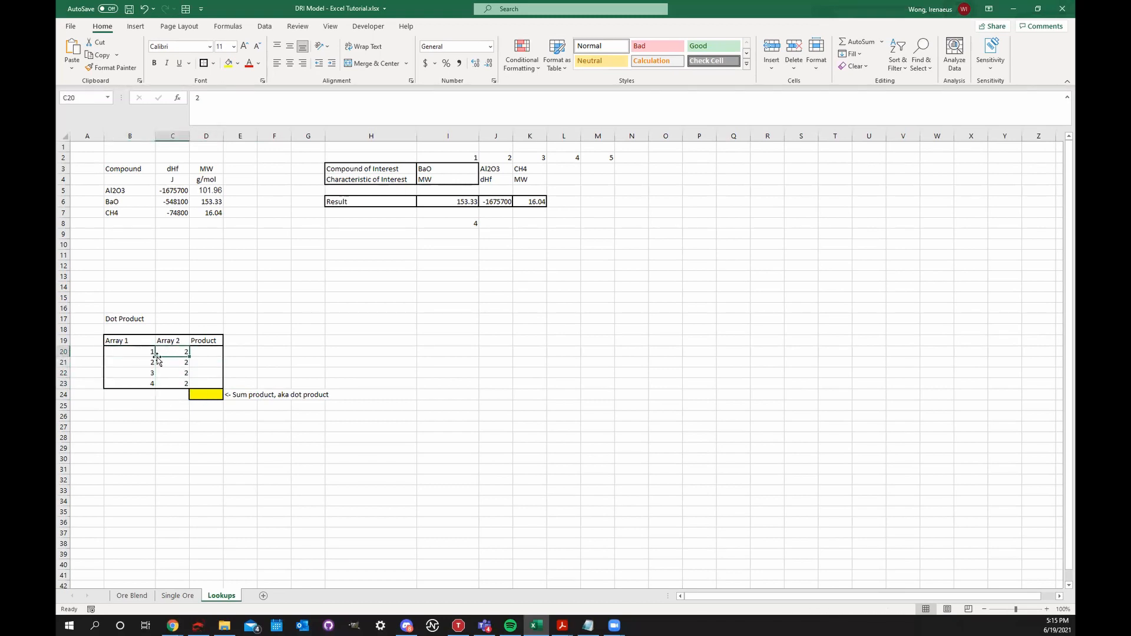
left_click(152, 362)
left_click(165, 362)
left_click(152, 373)
left_click(166, 372)
left_click(151, 384)
left_click(165, 383)
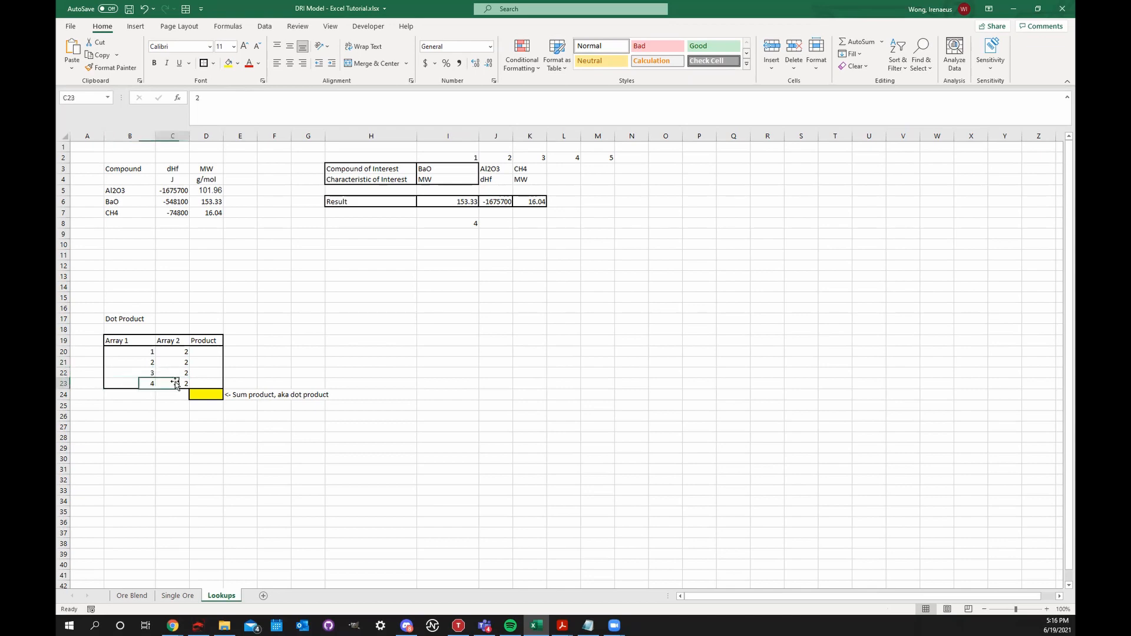
- Enter =B20*C20 in D20 and fill the product formula down to D23
left_click(209, 353)
type("=")
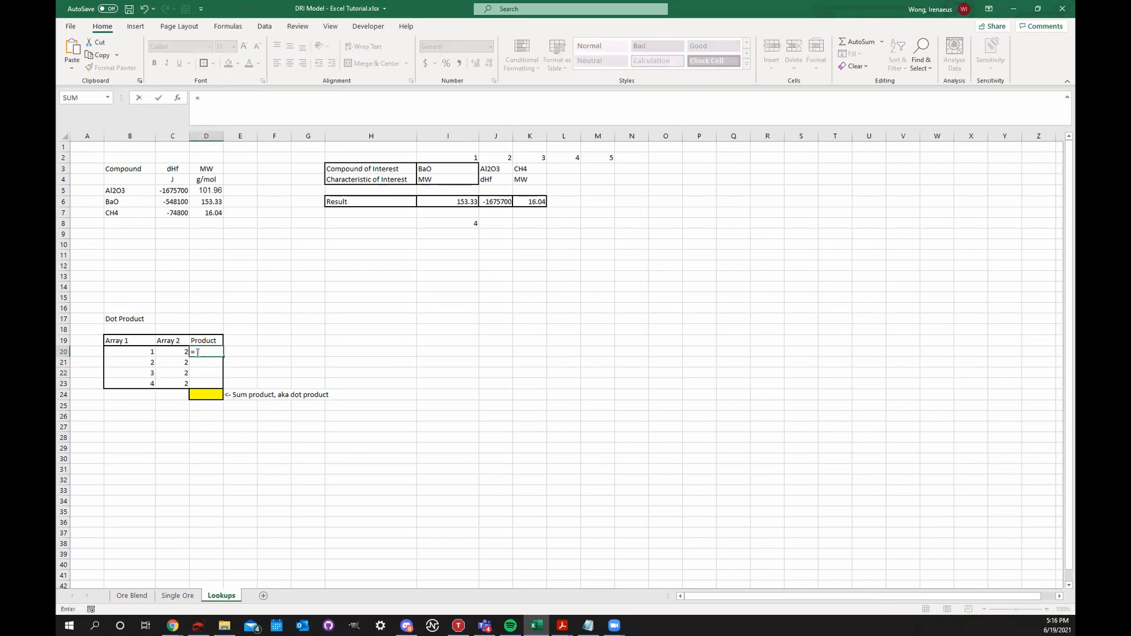
left_click(139, 352)
type("*")
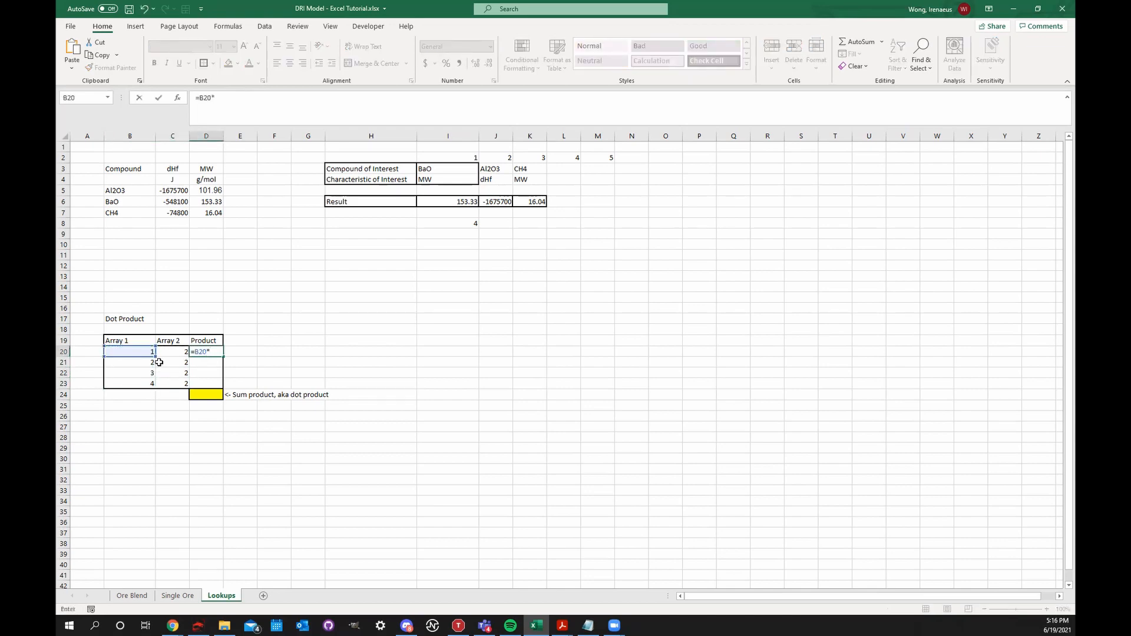
left_click(183, 354)
key("Return")
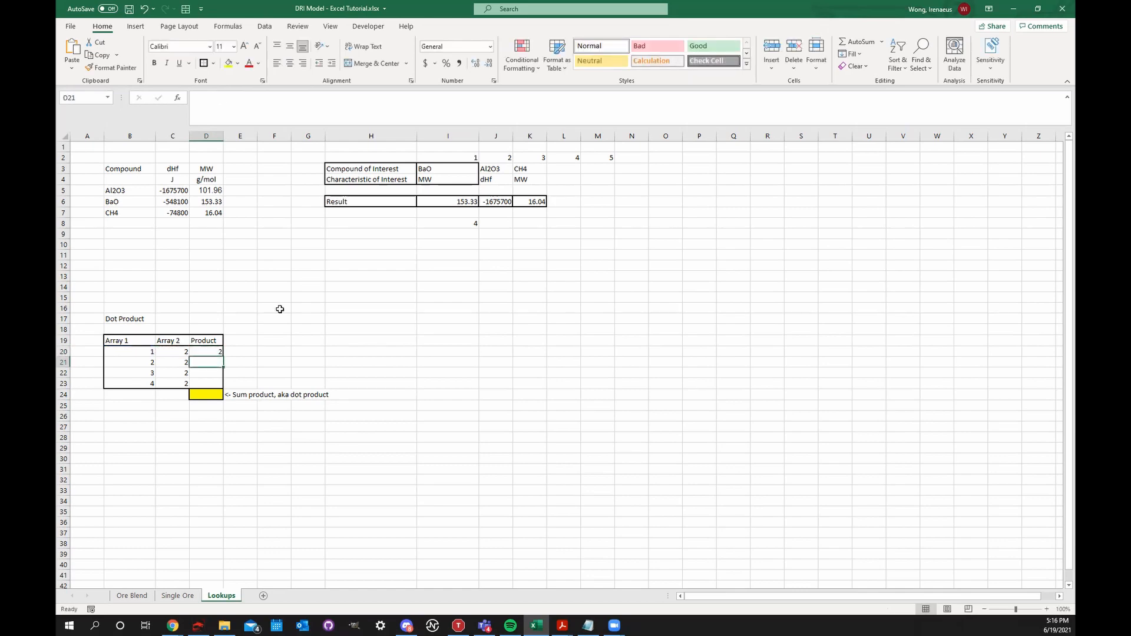
left_click(200, 351)
left_click_drag(223, 356, 217, 386)
- Calculate the dot product in D24 with =SUMPRODUCT(B20:B23,C20:C23)
double_click(213, 395)
type("=sumpro")
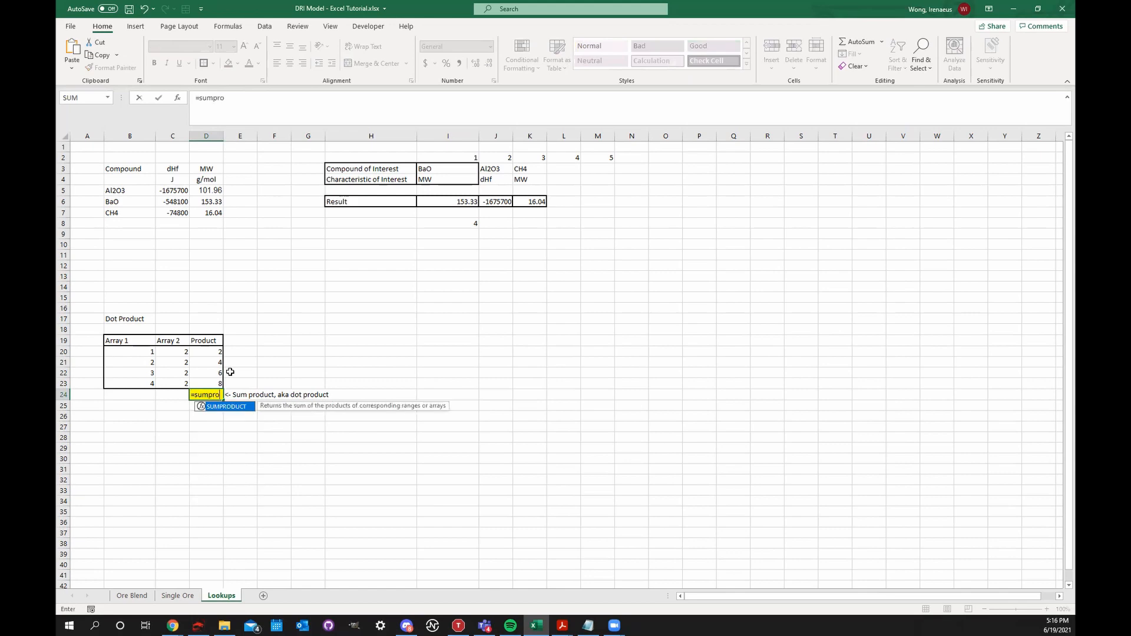
key("Tab")
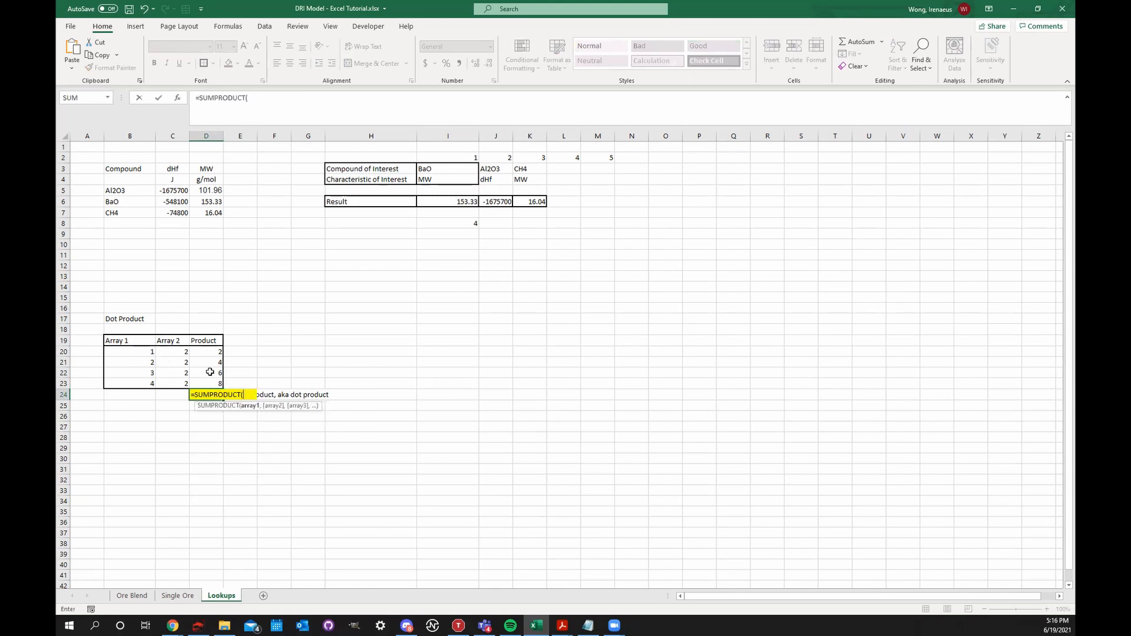
left_click_drag(141, 354, 177, 383)
type(",")
left_click(174, 352)
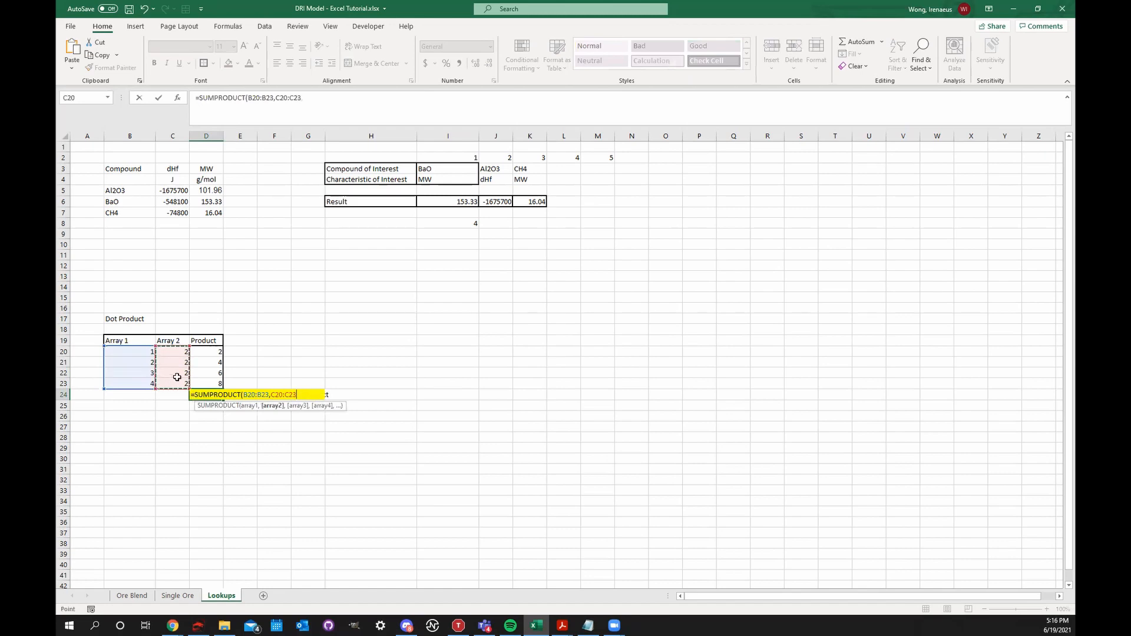
key("Return")
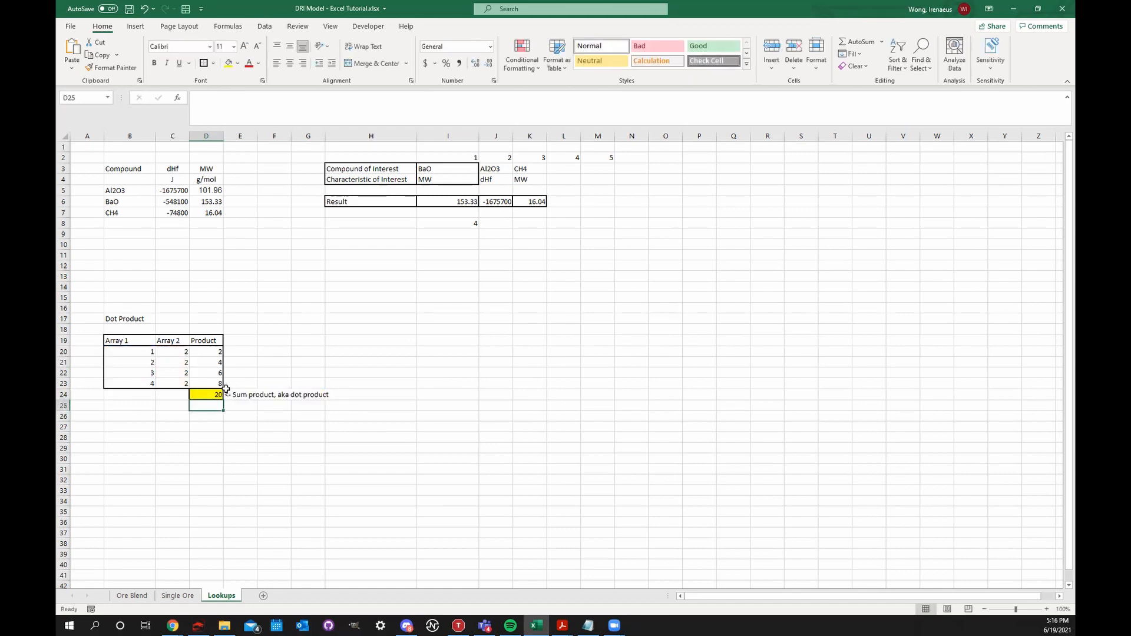
- Sum the products in D20:D23 with a SUM formula in E26 and compare it with the D24 formula
left_click(246, 417)
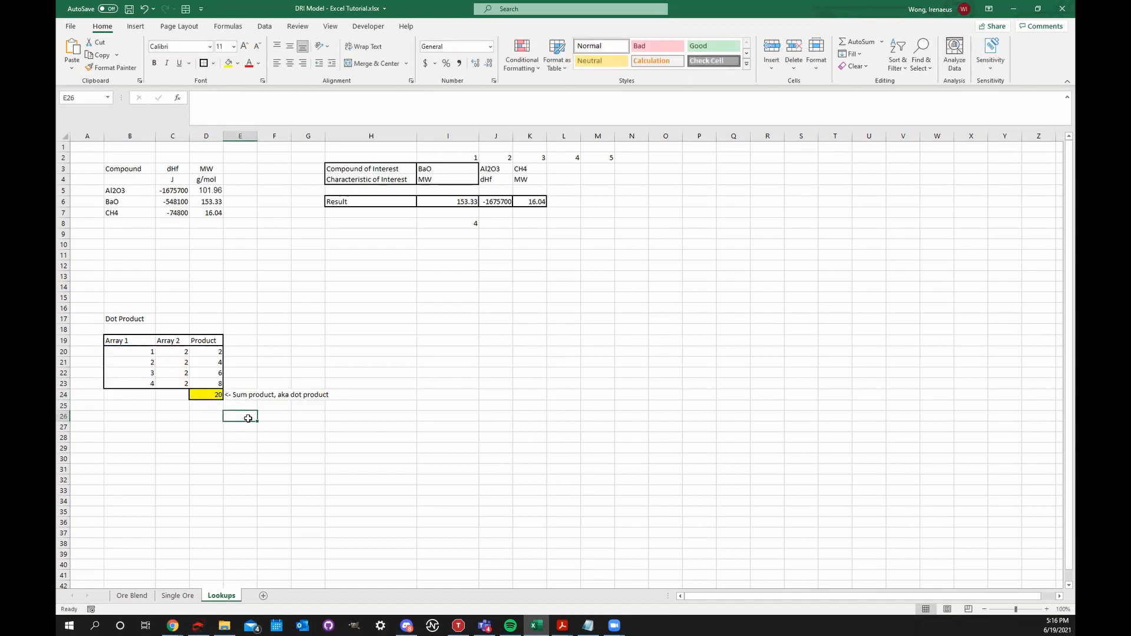
type("=SUM(")
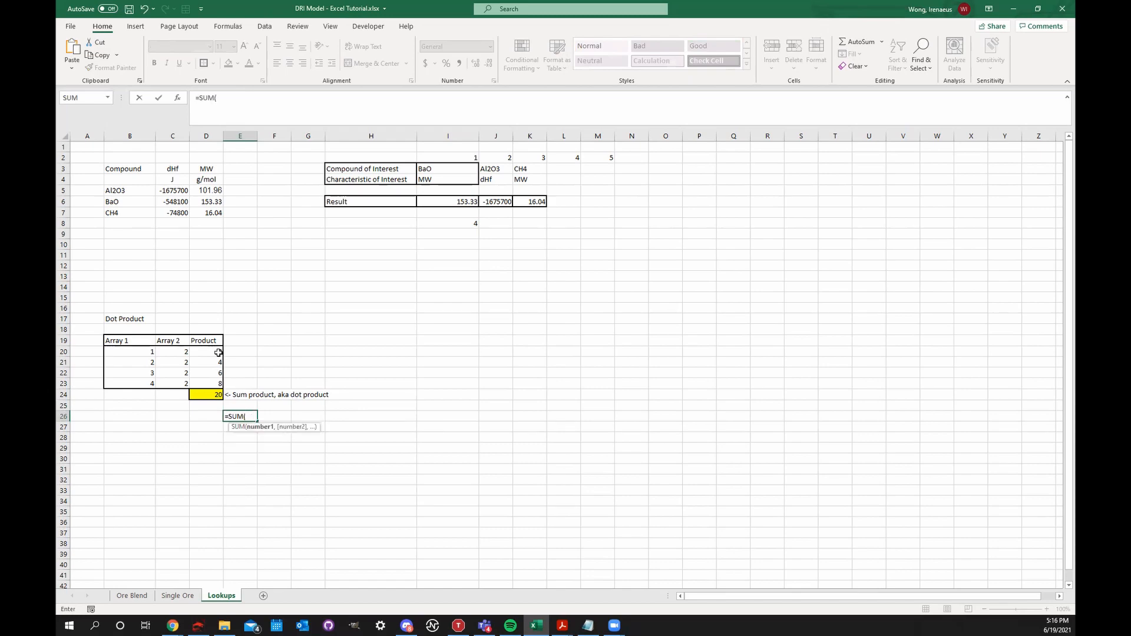
left_click_drag(218, 352, 219, 384)
key("Return")
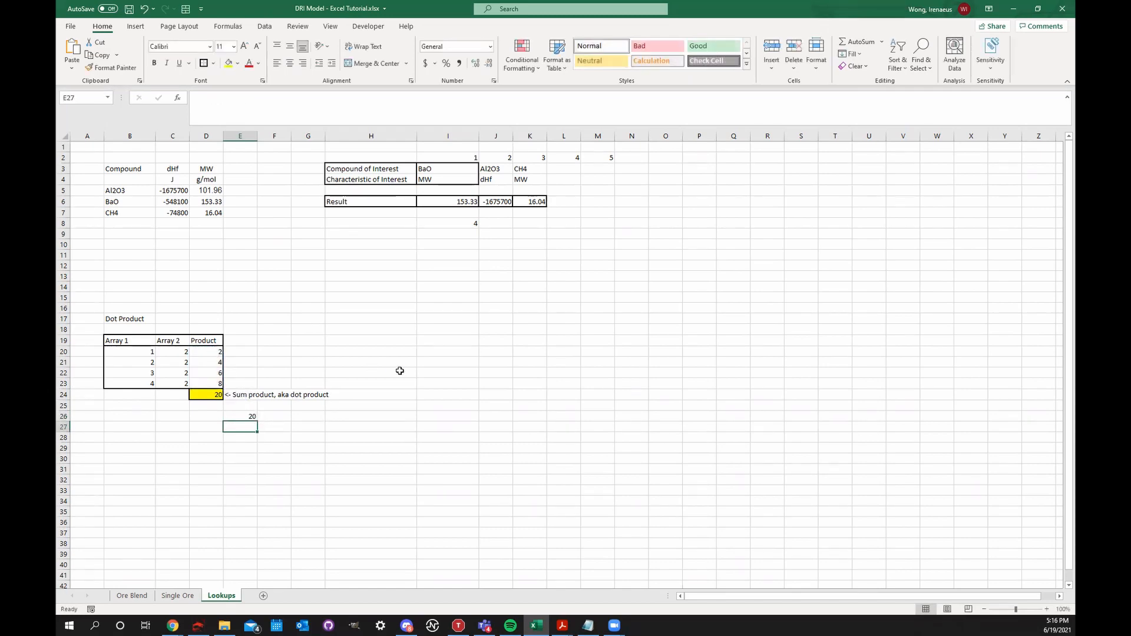
left_click(208, 394)
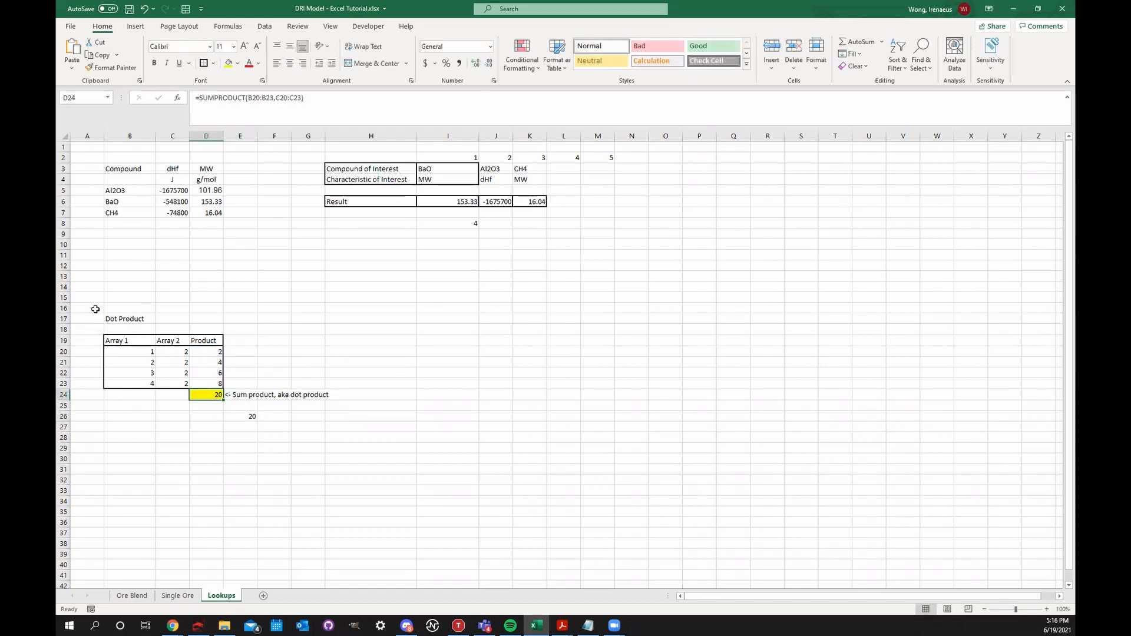
left_click_drag(95, 309, 412, 429)
left_click(489, 425)
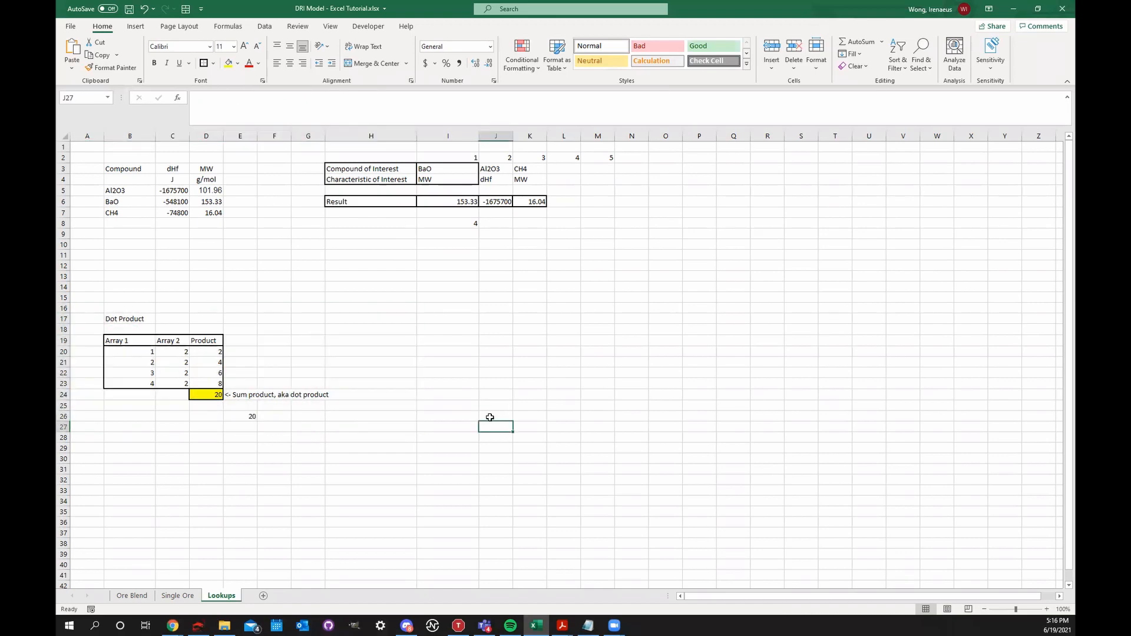
left_click(434, 344)
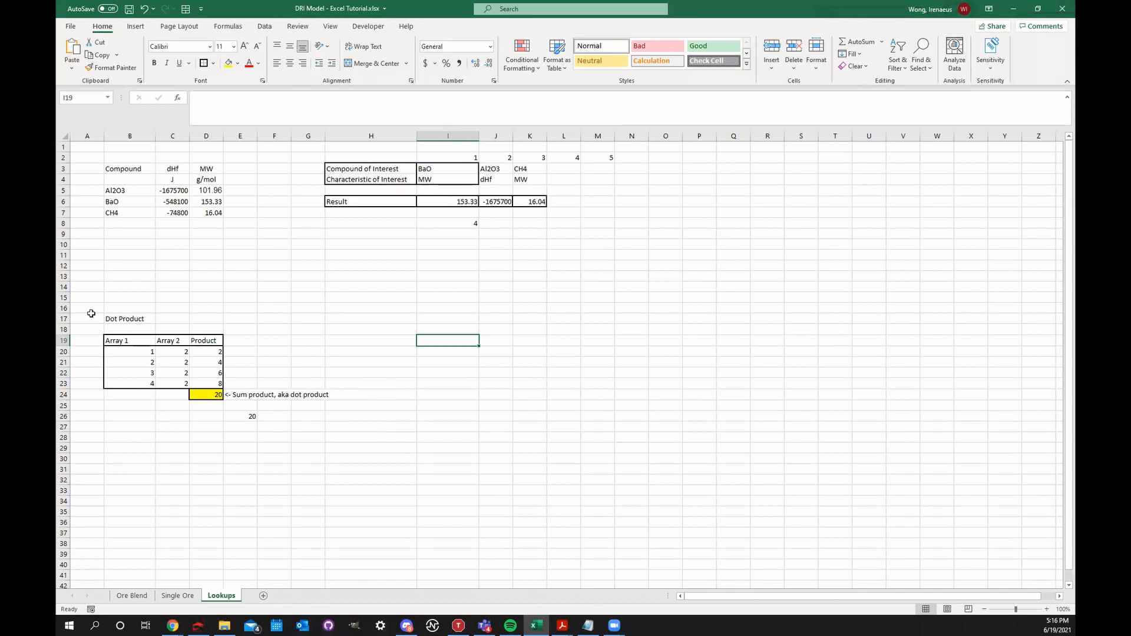
left_click_drag(91, 314, 415, 436)
left_click(447, 394)
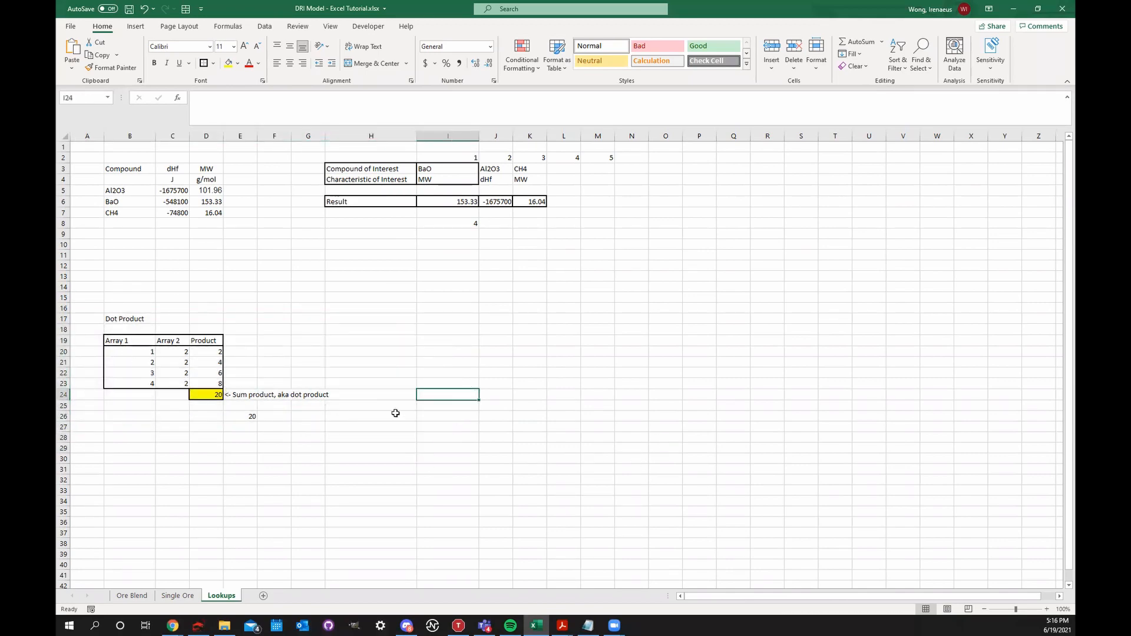
left_click(486, 202)
left_click(503, 224)
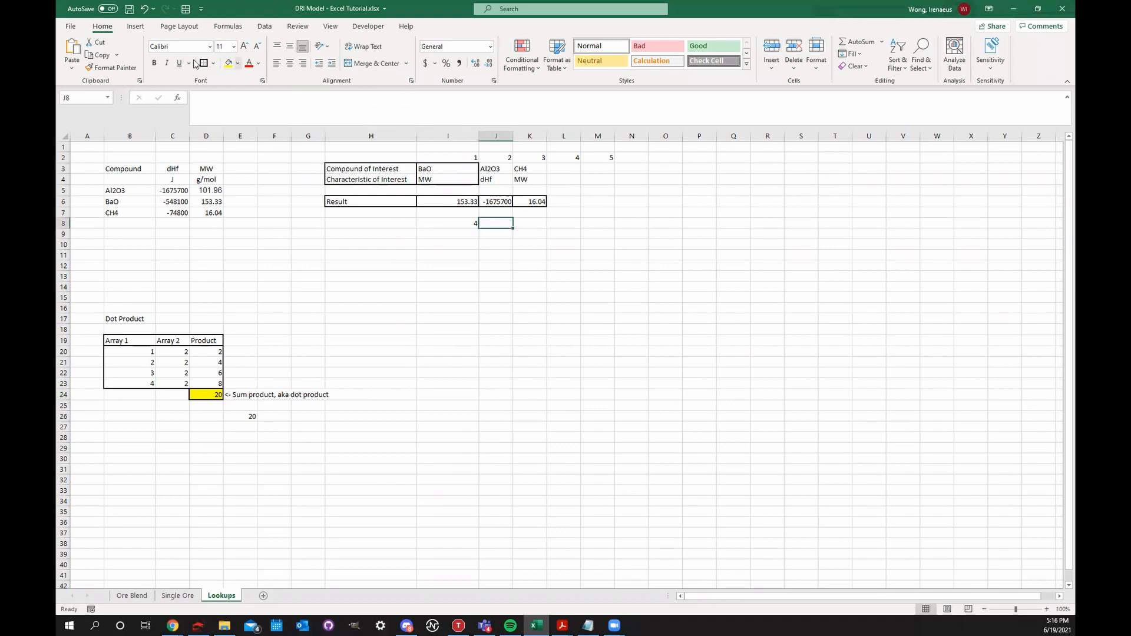
left_click(298, 202)
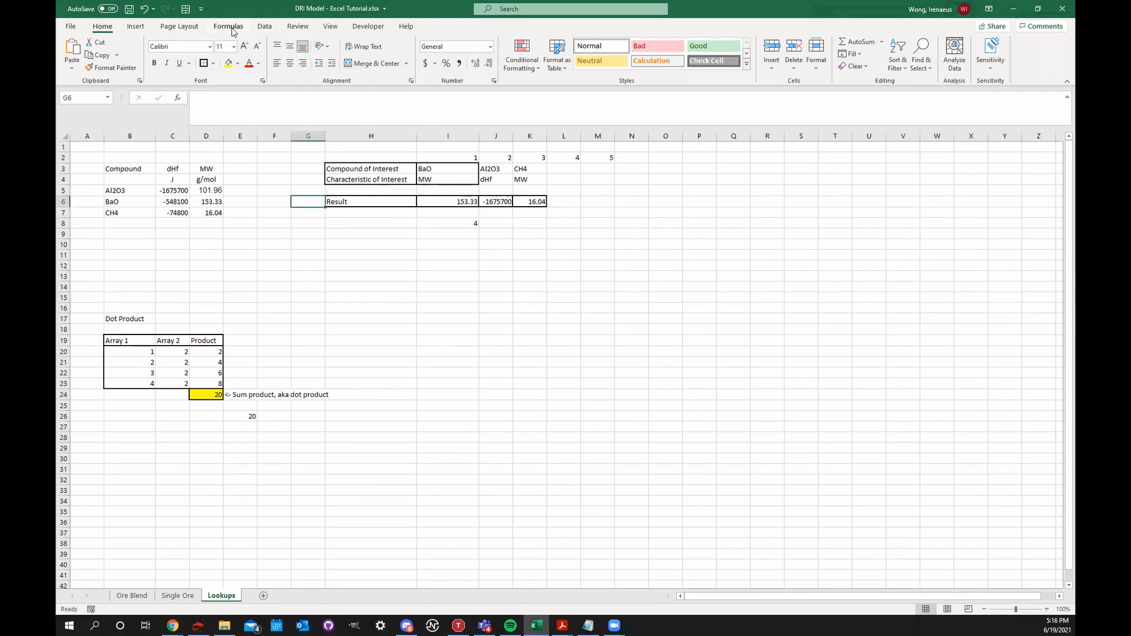
left_click(488, 173)
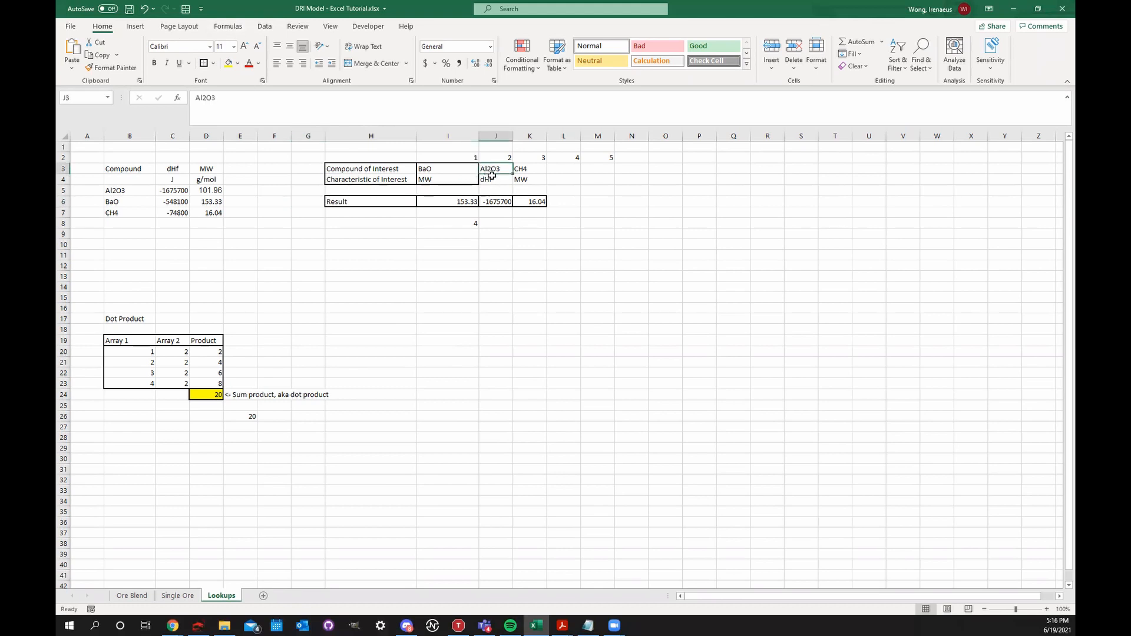
left_click(526, 179)
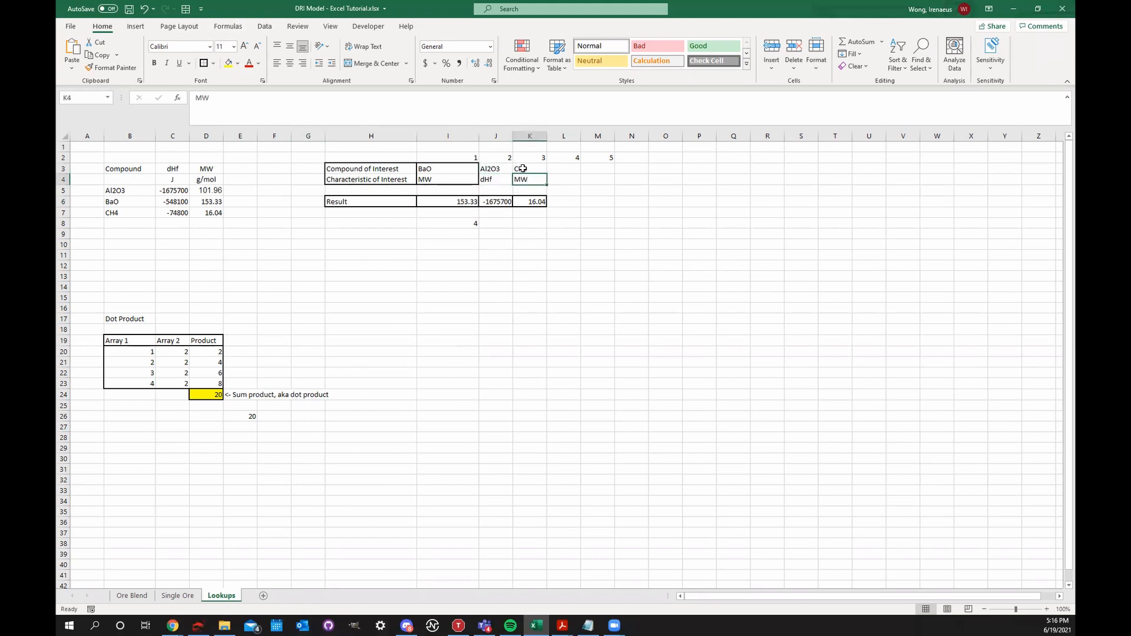
left_click(522, 170)
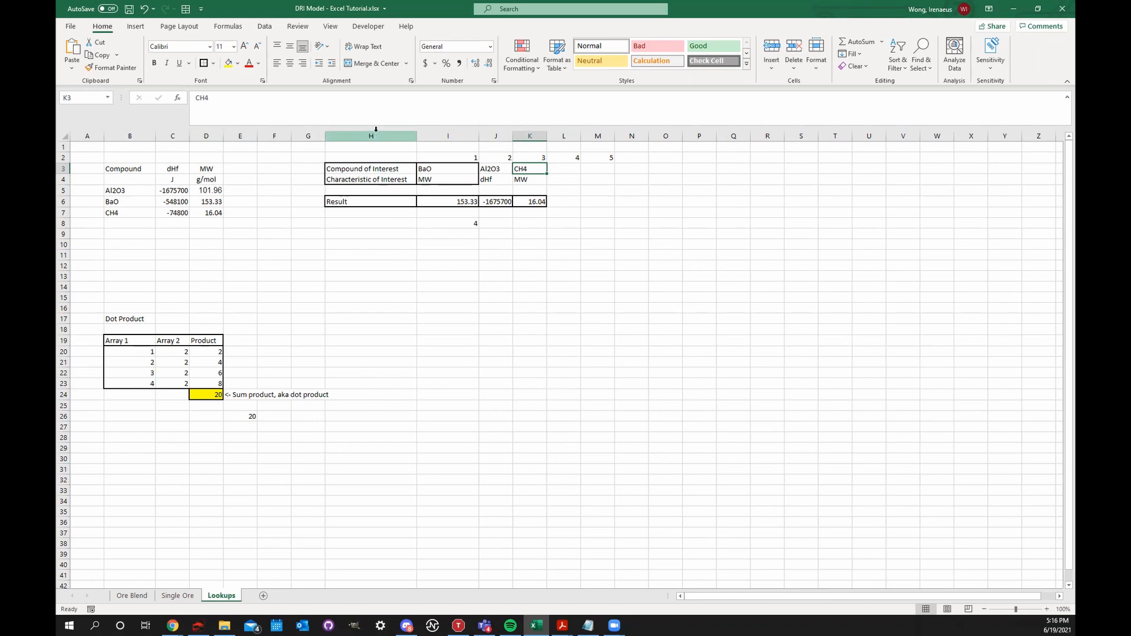
left_click(365, 28)
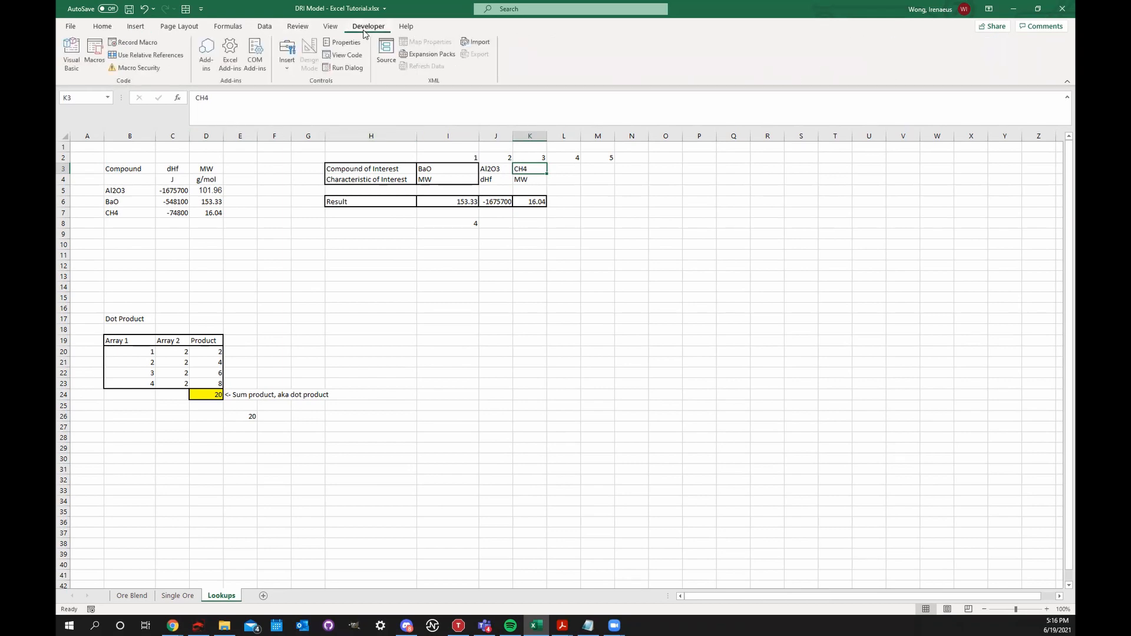
left_click(330, 27)
left_click(297, 26)
left_click(357, 219)
left_click_drag(97, 151, 618, 468)
left_click(699, 426)
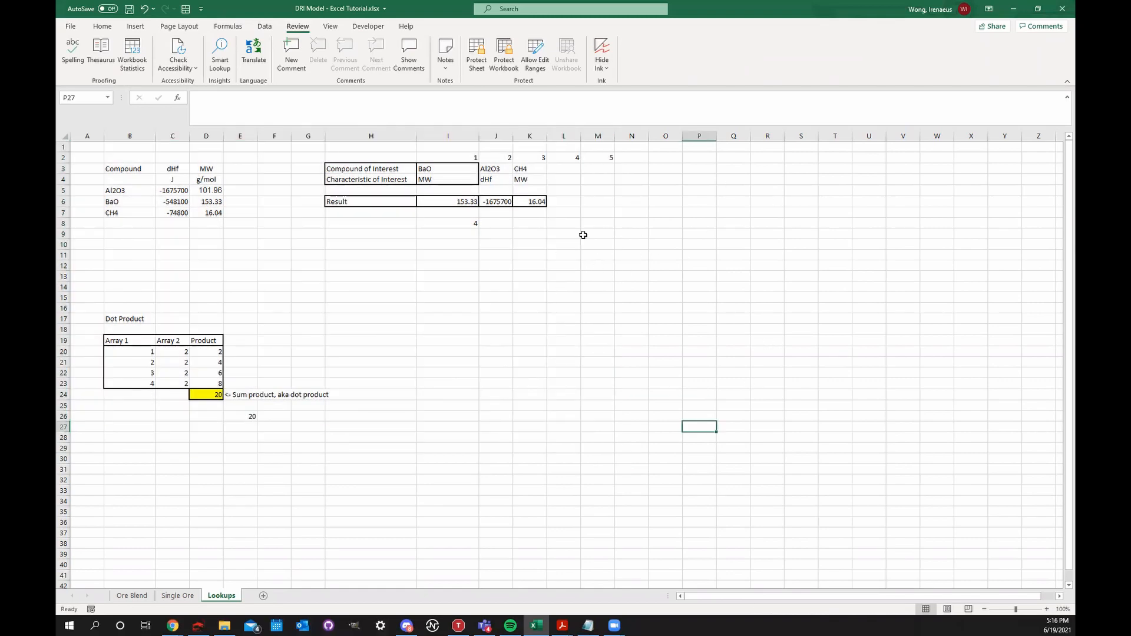
left_click(181, 30)
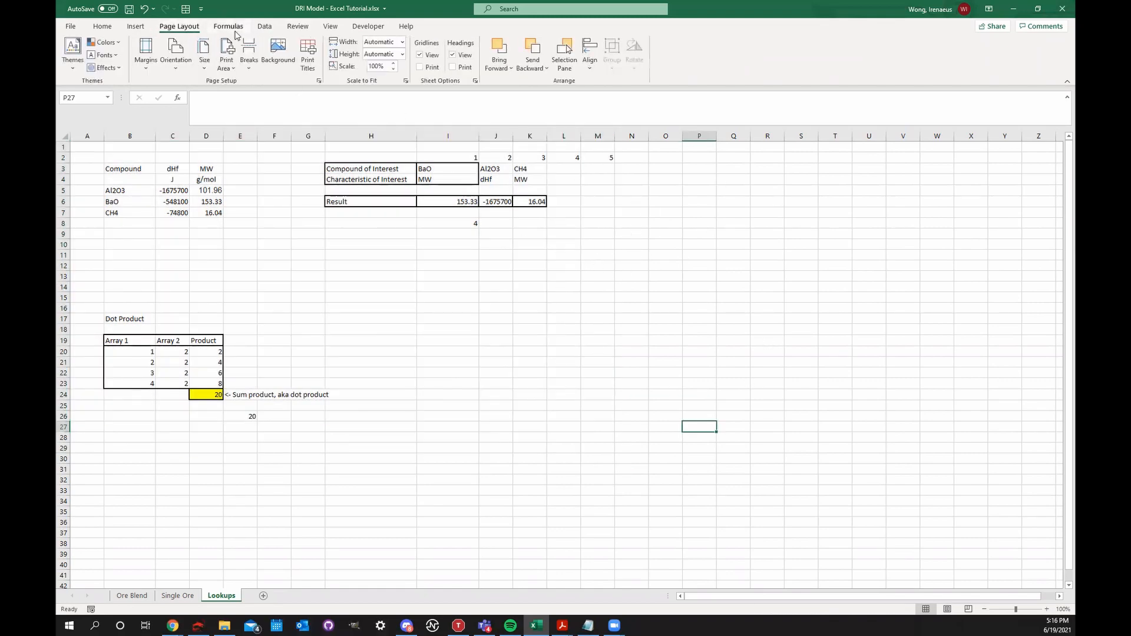
- Review the INDEX/MATCH formula in J6 and trace its precedents
left_click(229, 27)
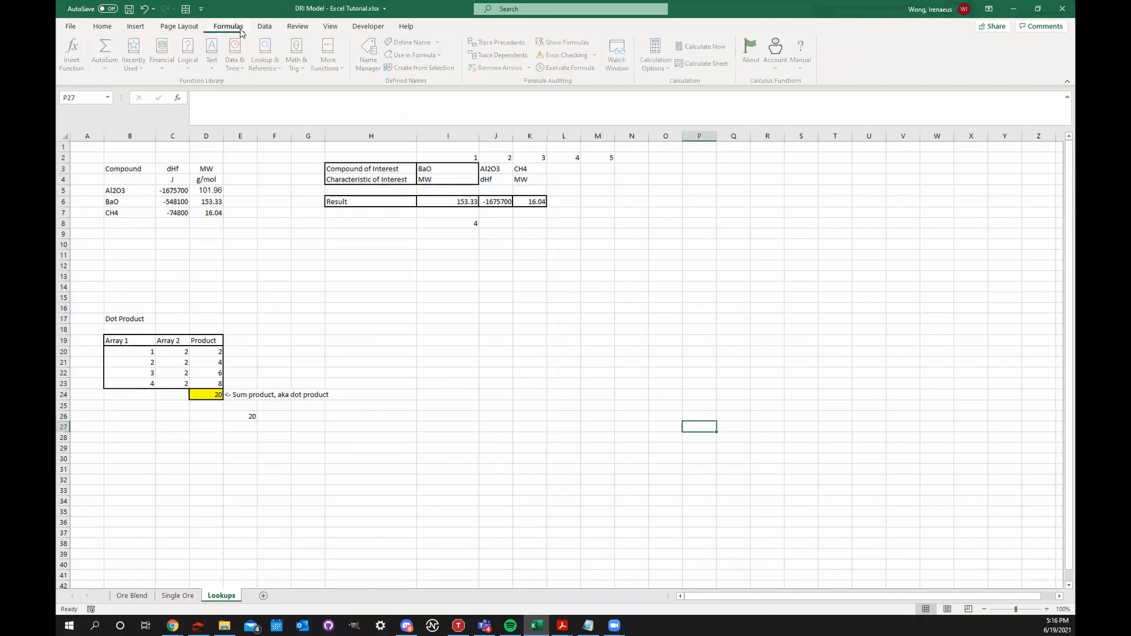
left_click(498, 170)
left_click(495, 202)
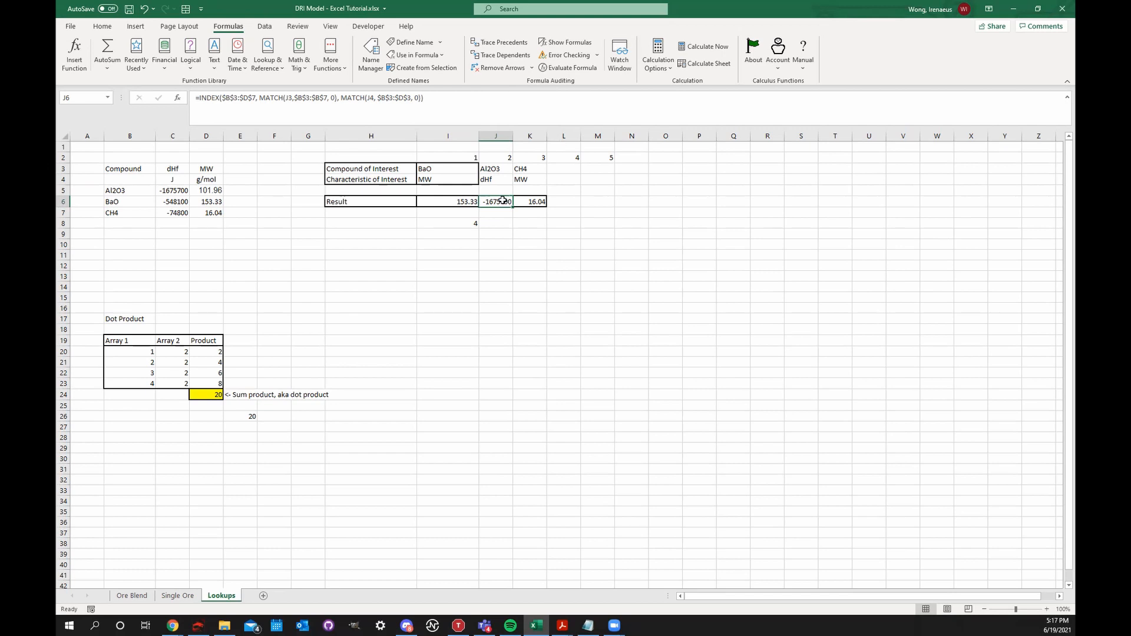
double_click(503, 201)
key("Escape")
left_click(503, 44)
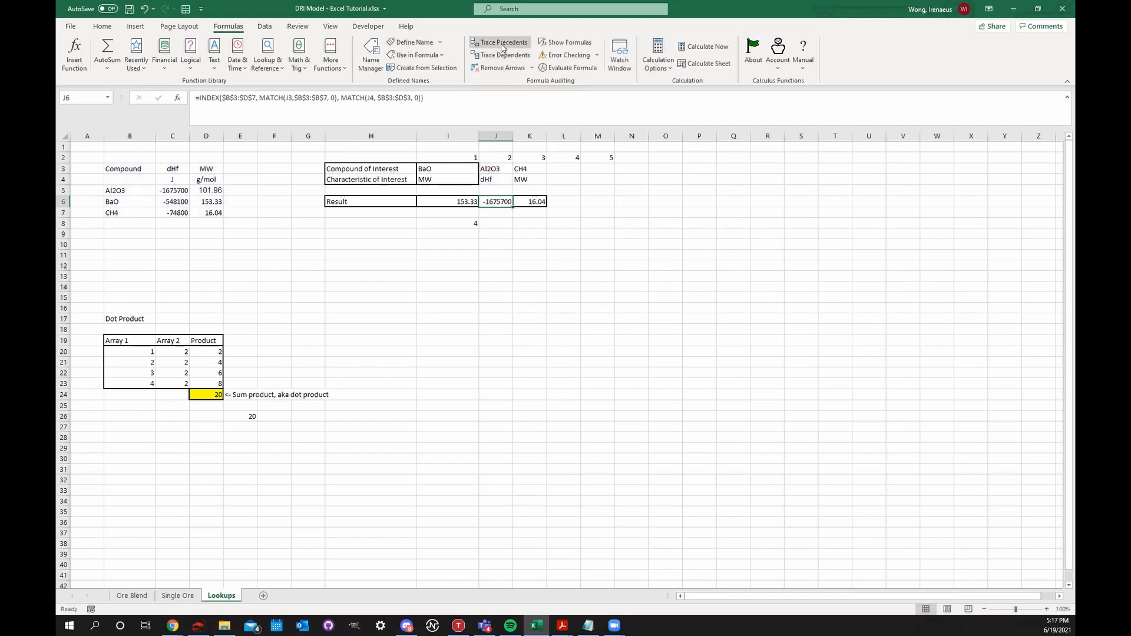
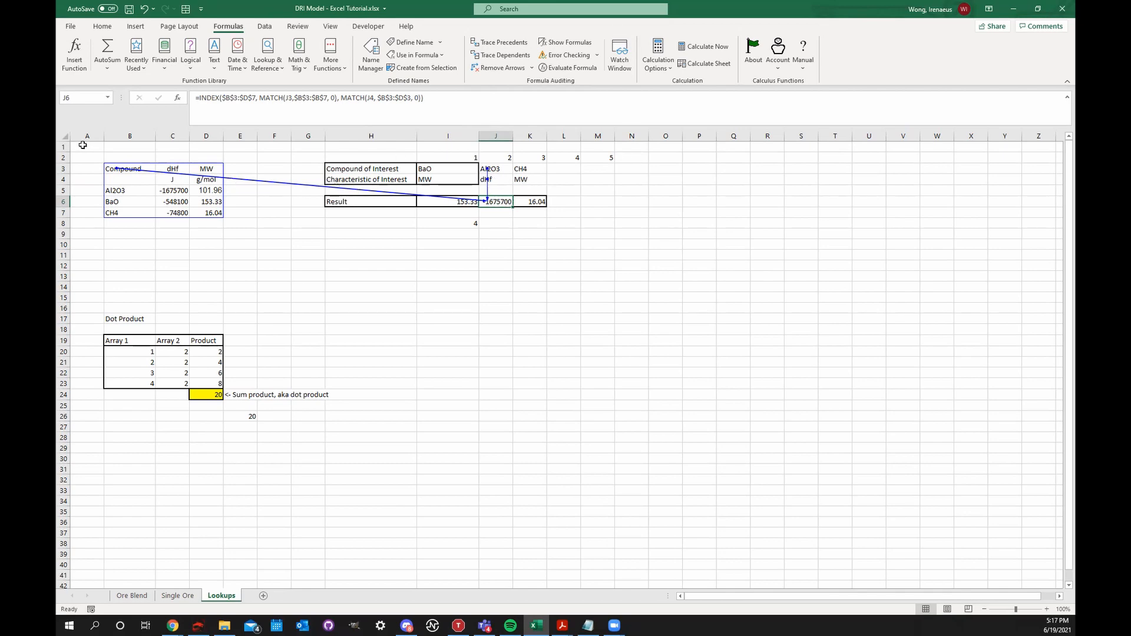
- Remove the precedent arrows of J6 from the sheet
left_click_drag(82, 145, 996, 522)
left_click(666, 406)
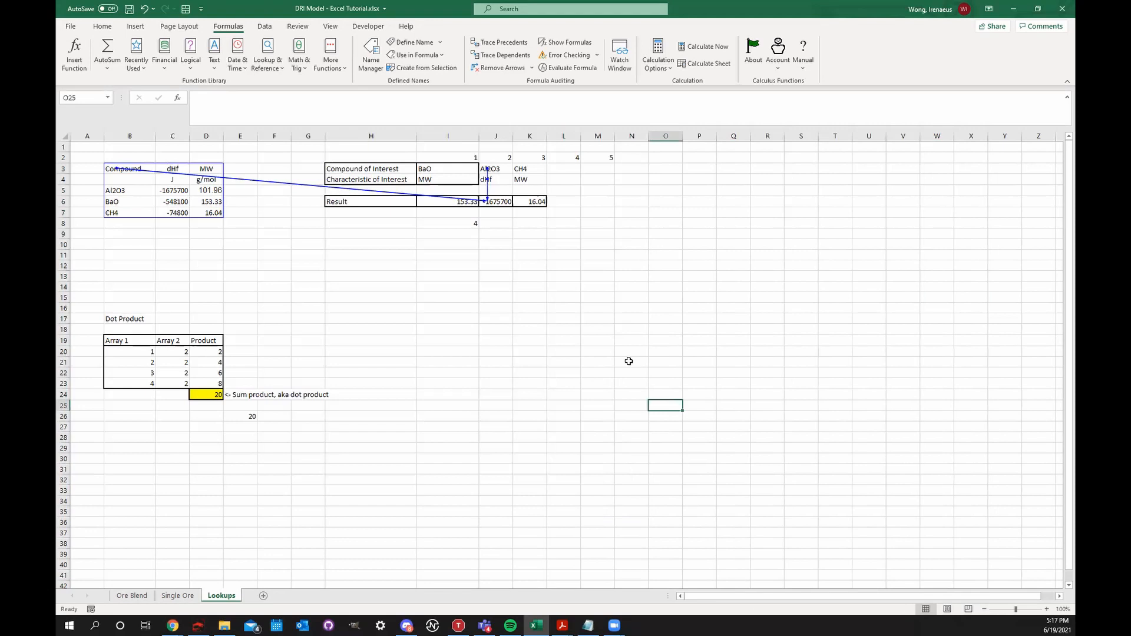
left_click(505, 202)
left_click(496, 69)
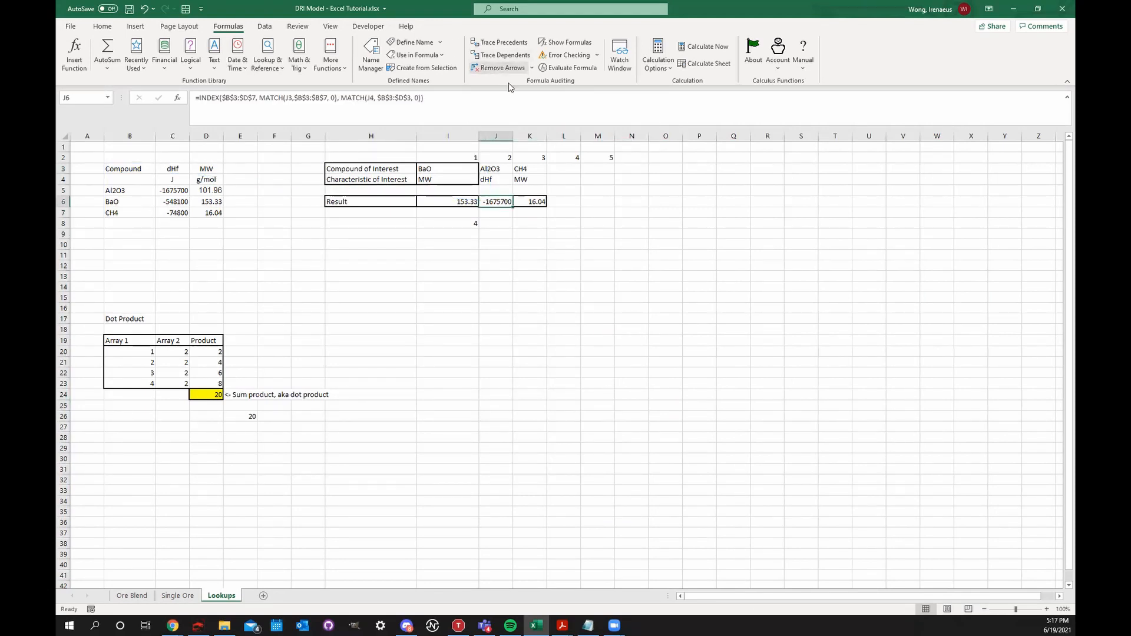
- Add the J6 and K6 results together in cell J14 with the formula =J6+K6
left_click(488, 289)
type("=")
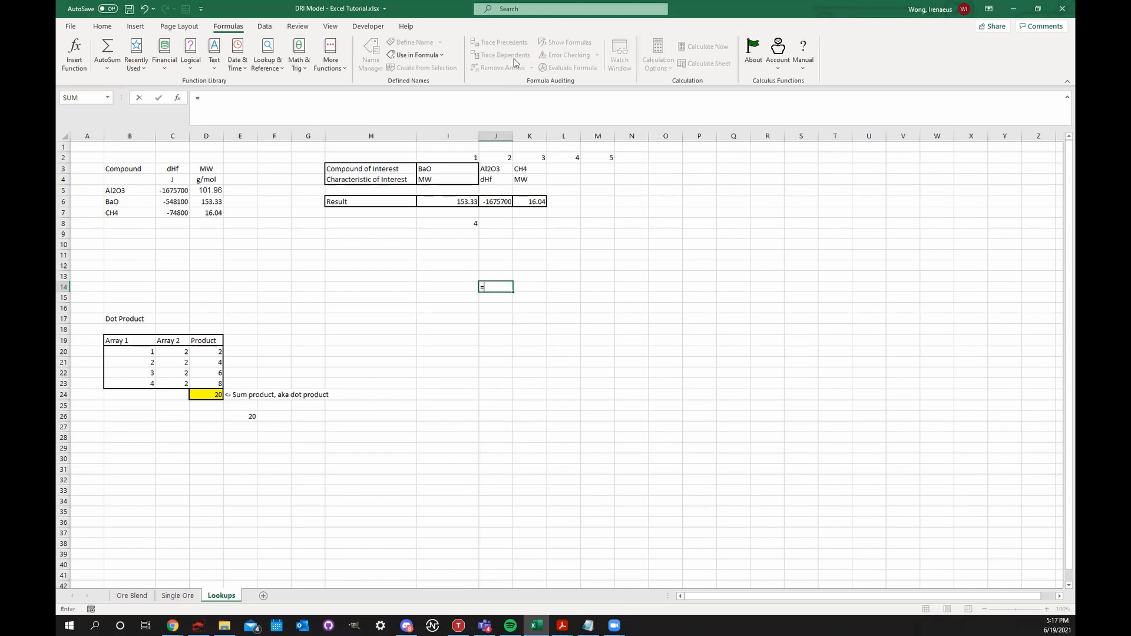
left_click(500, 202)
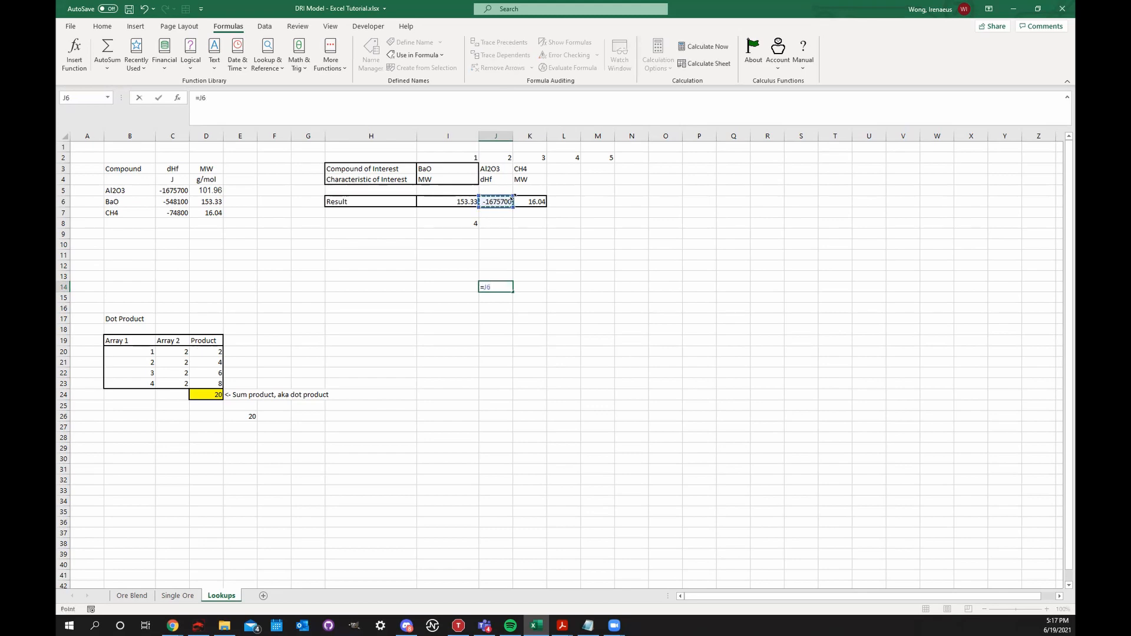
type("+")
left_click(533, 202)
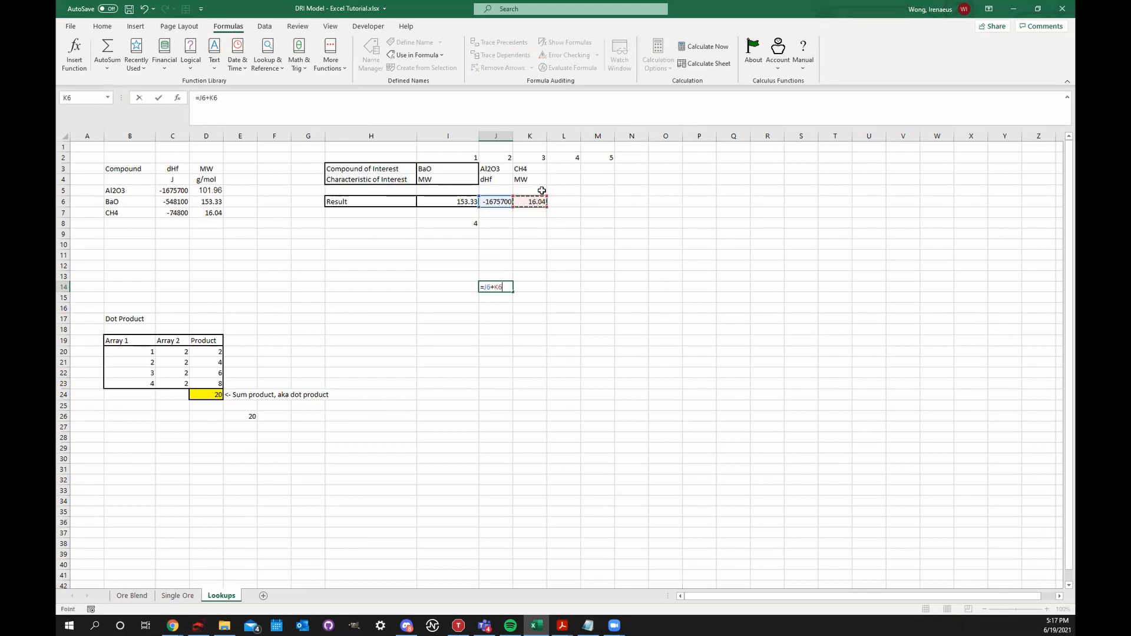
key("Return")
- Trace the dependents of J6 and check the cell references in the J14 formula
left_click(500, 200)
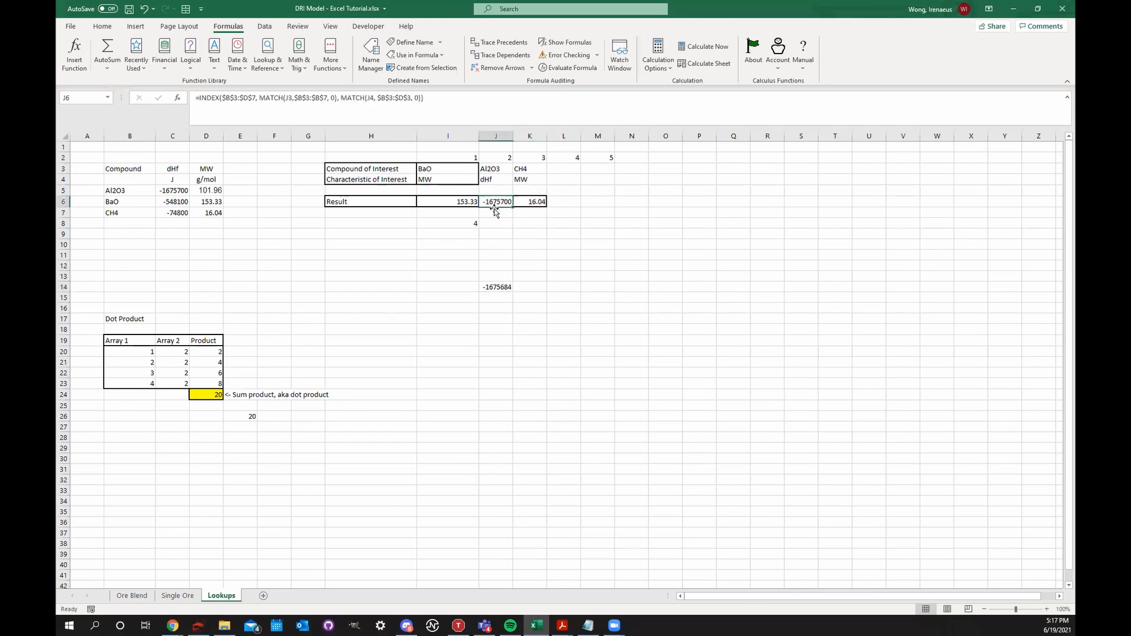
double_click(494, 286)
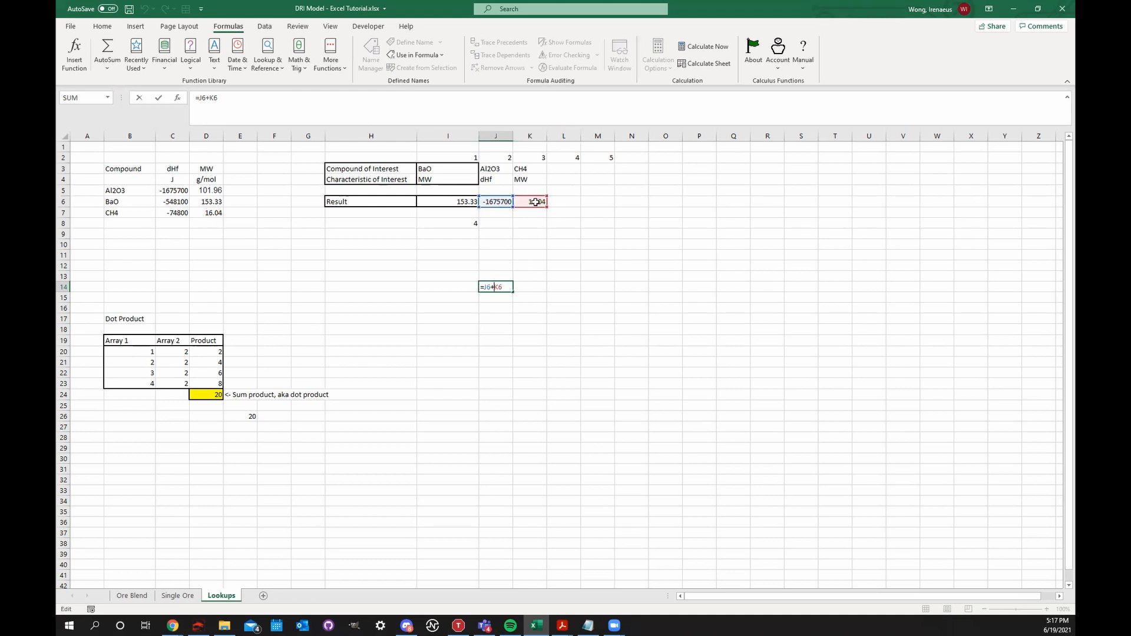
key("Return")
left_click(500, 201)
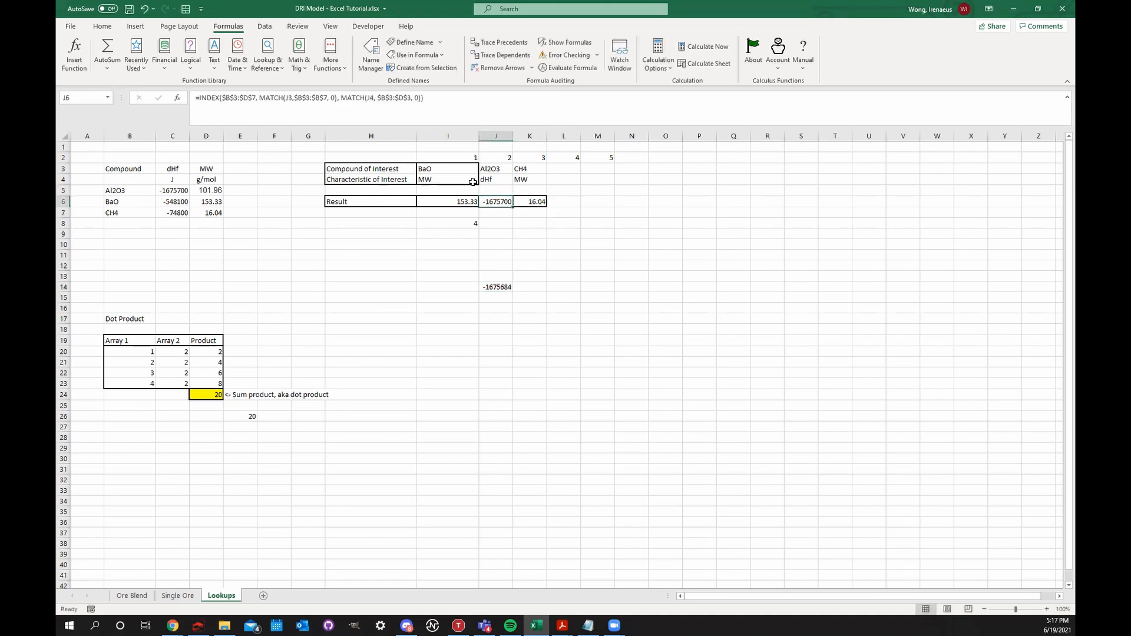
left_click(497, 56)
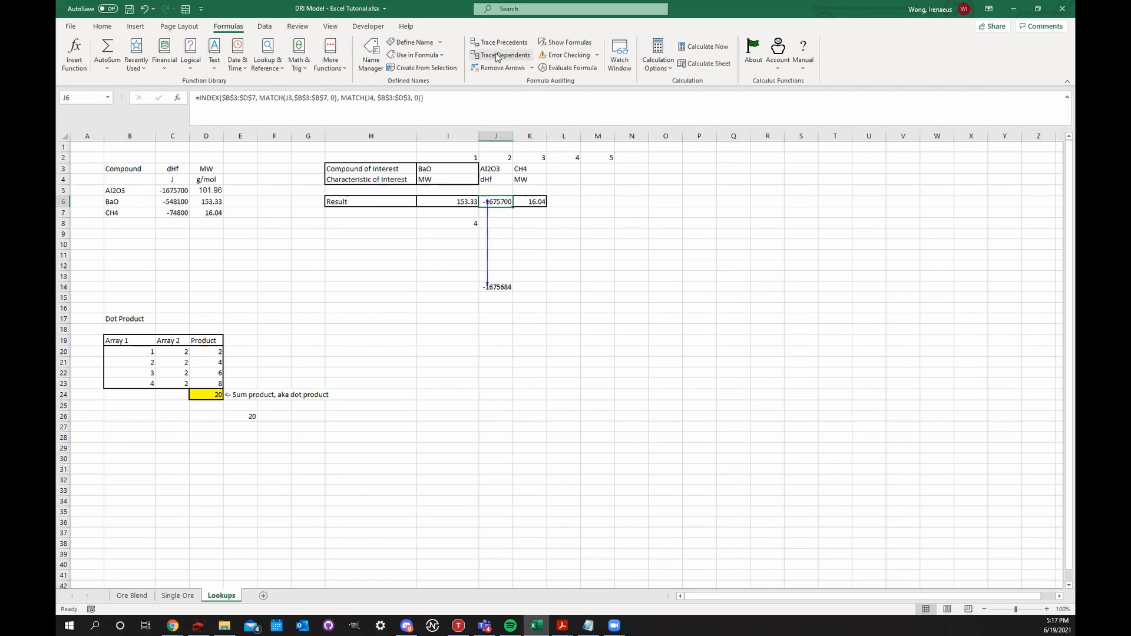
double_click(498, 288)
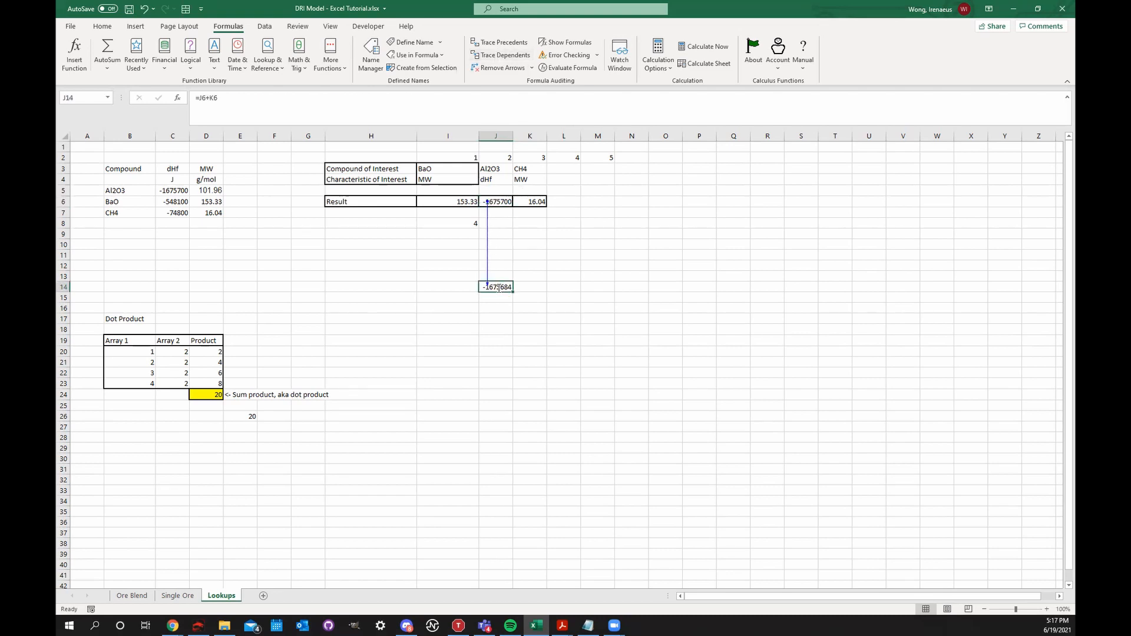
key("Escape")
- Remove the dependent arrow running from J6 to J14
left_click(501, 202)
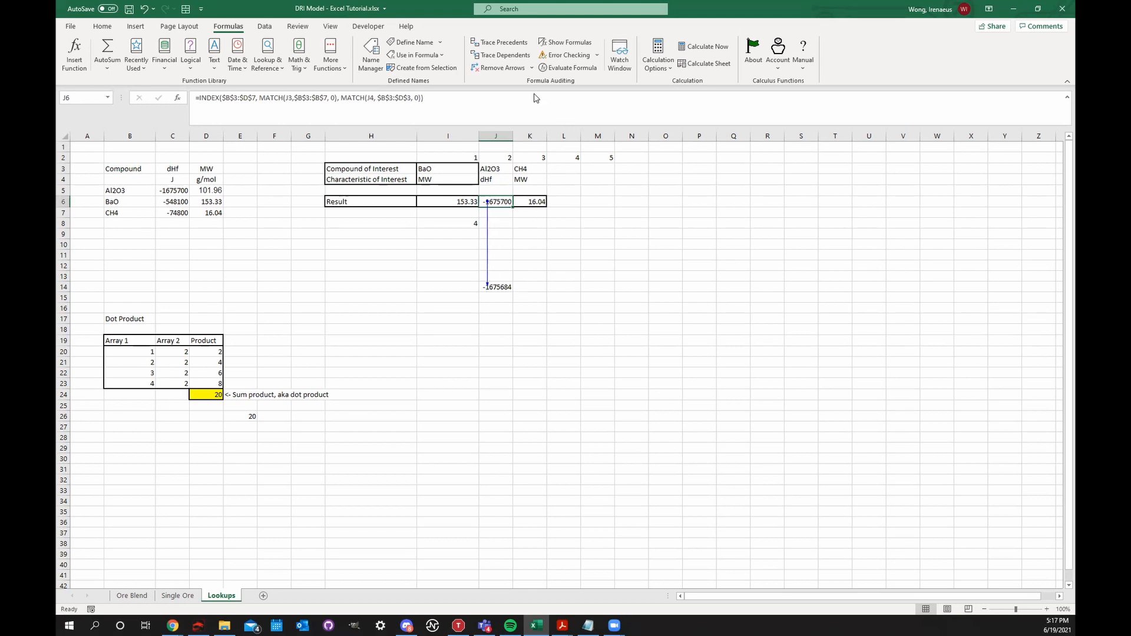
left_click(514, 69)
left_click(573, 184)
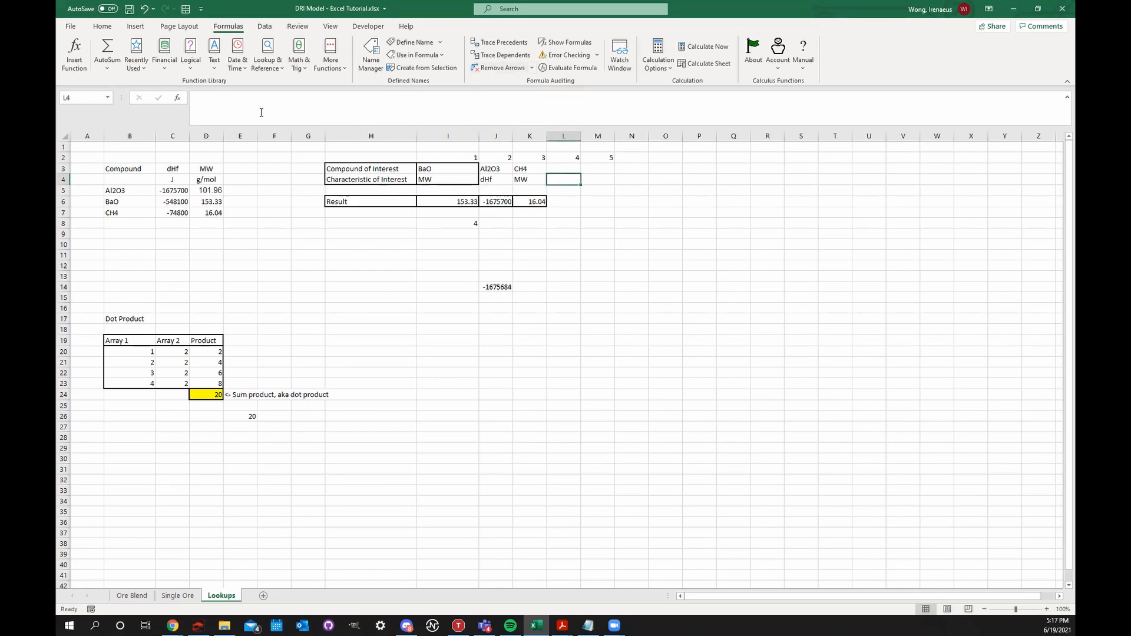
- Add all borders to the compound property table in B3:D7
left_click(112, 26)
left_click(275, 234)
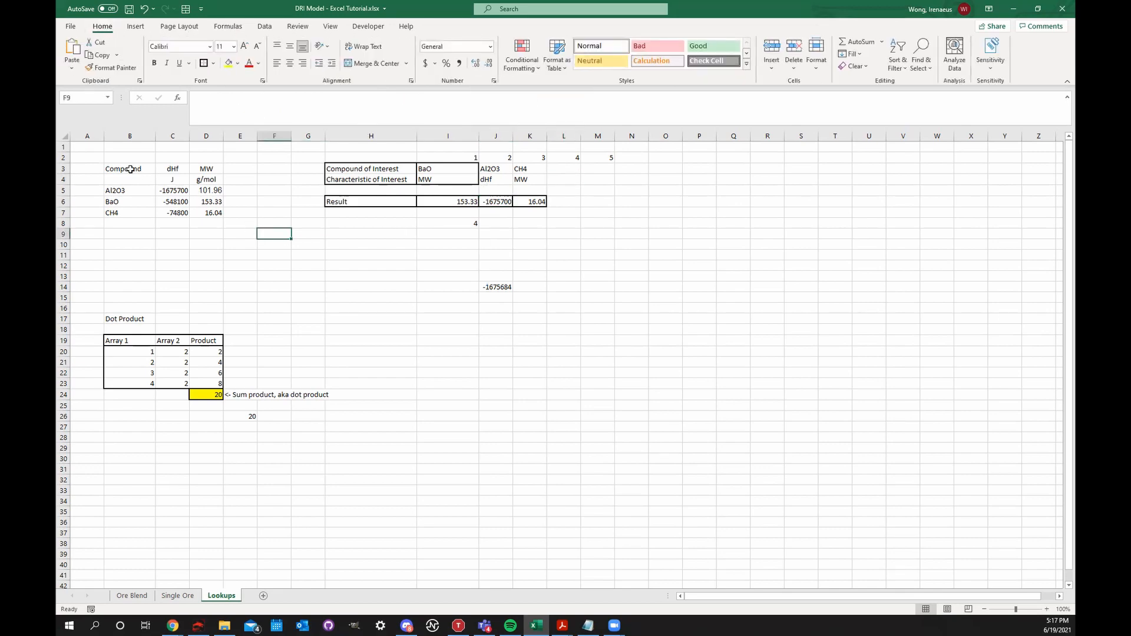
left_click(130, 170)
left_click_drag(158, 187, 212, 213)
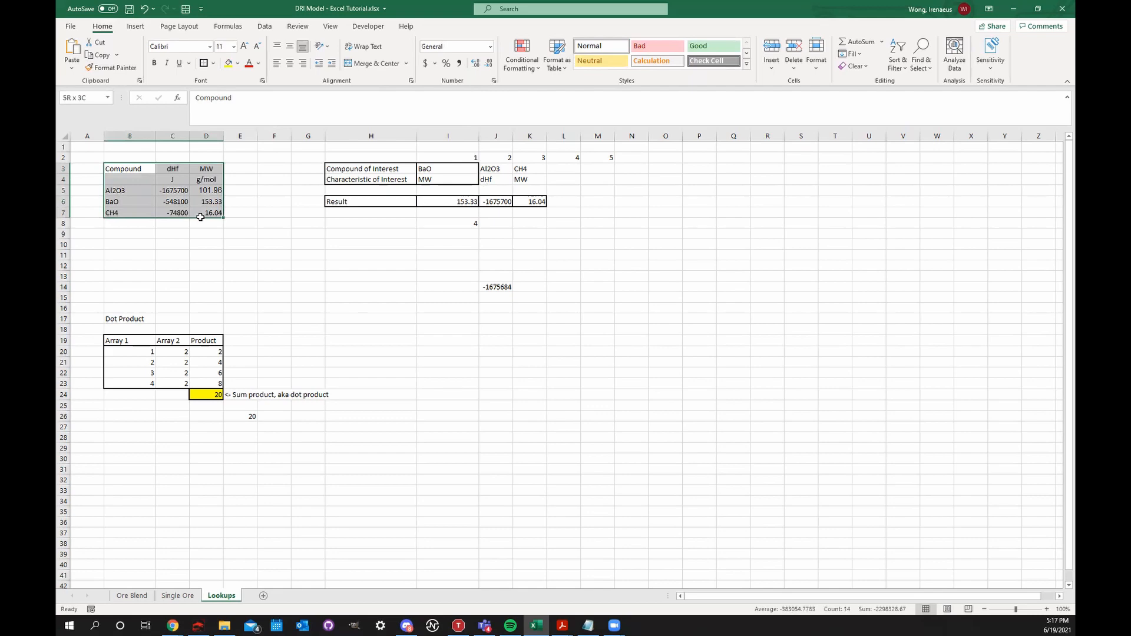
left_click(214, 65)
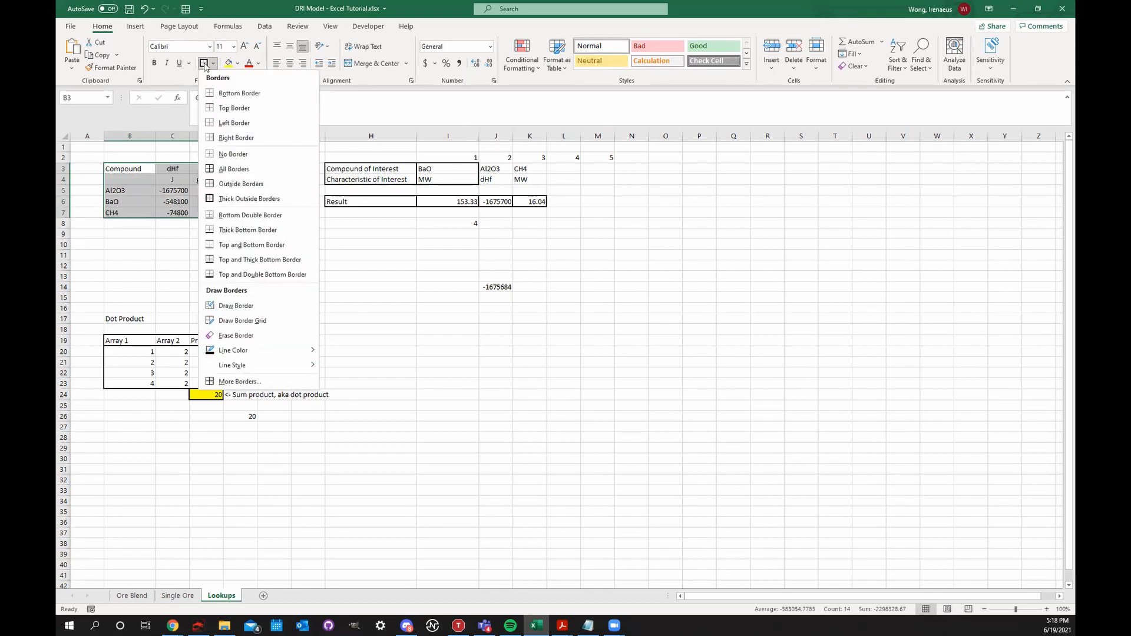
left_click(212, 64)
left_click(181, 201)
left_click_drag(148, 171, 212, 202)
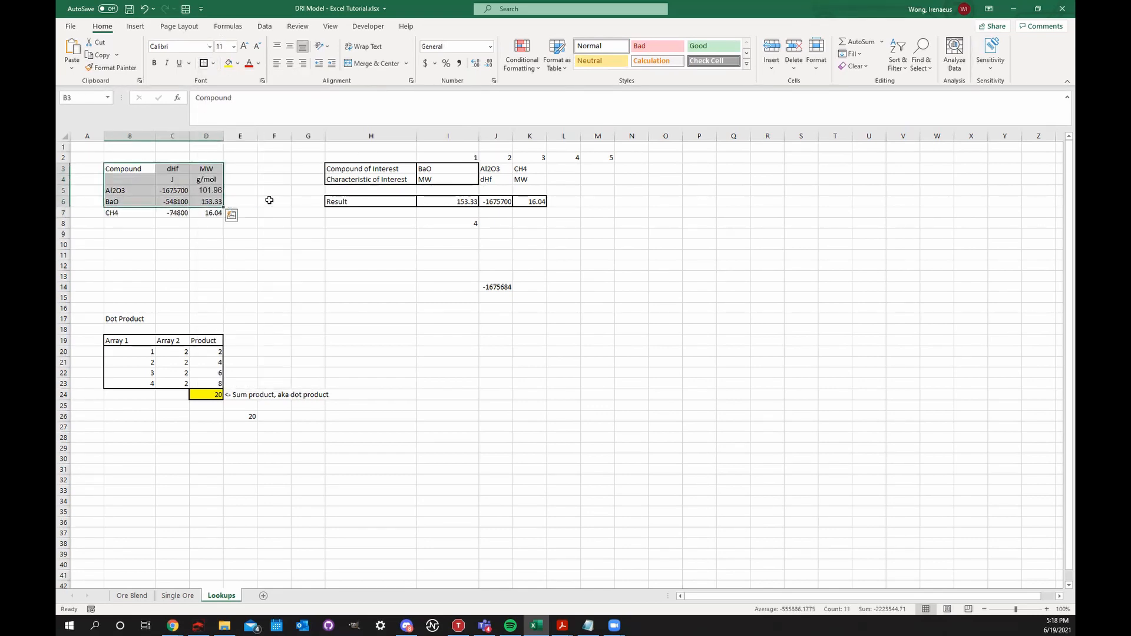
left_click(270, 200)
left_click_drag(145, 166, 205, 212)
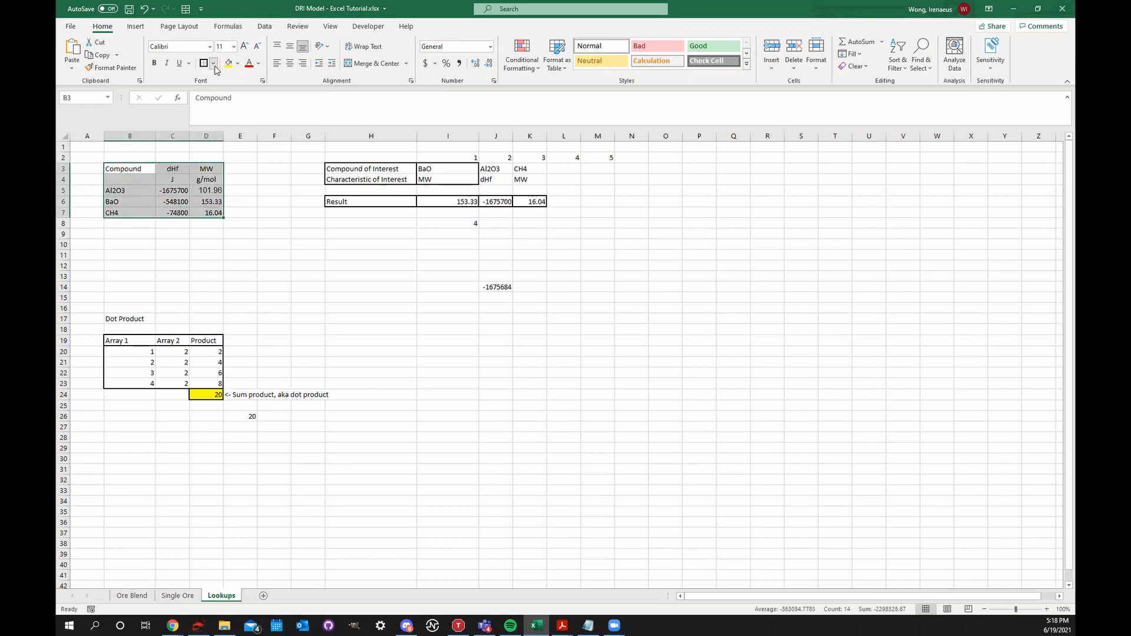
left_click(214, 63)
left_click(236, 172)
left_click(240, 189)
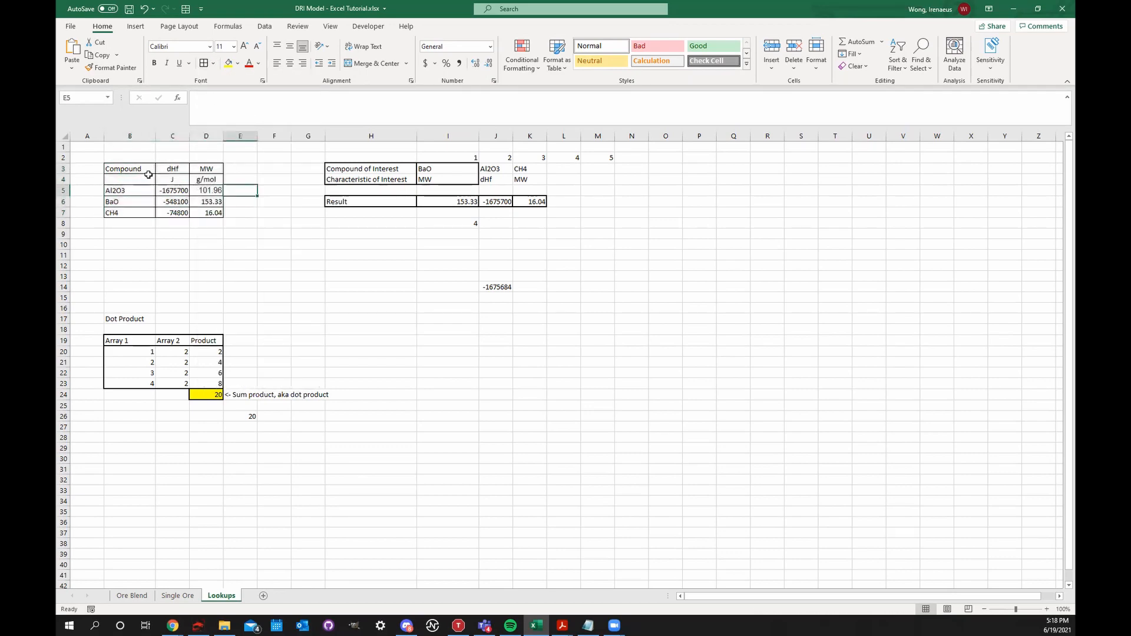
- Put a thick outside border around the compound table B3:D7
left_click_drag(128, 170, 207, 214)
left_click(213, 63)
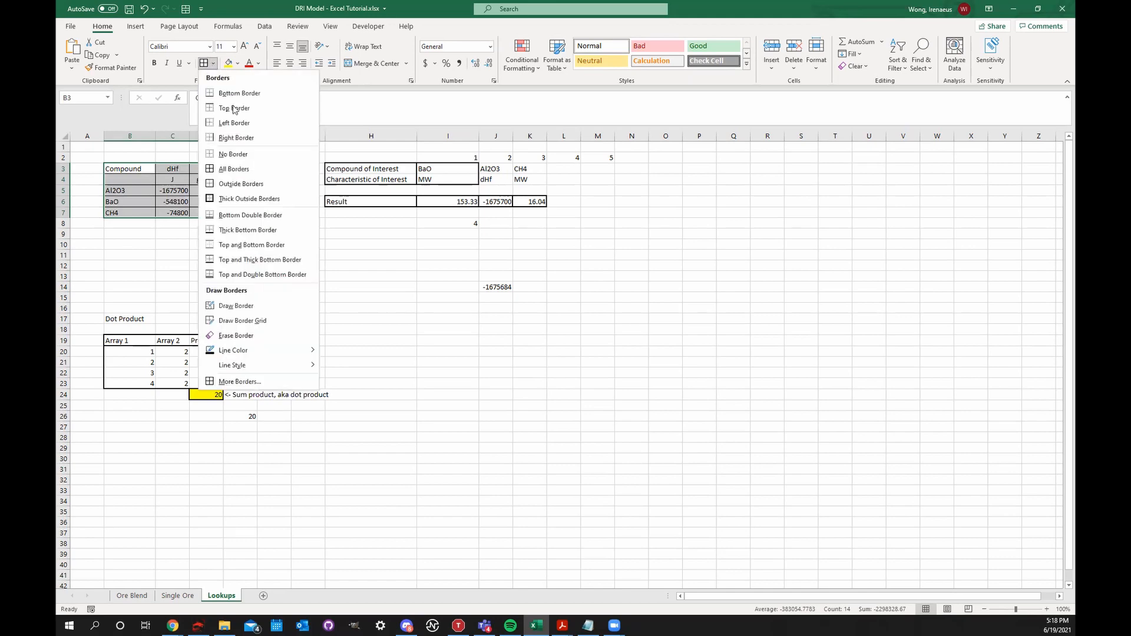
left_click(248, 203)
left_click(286, 211)
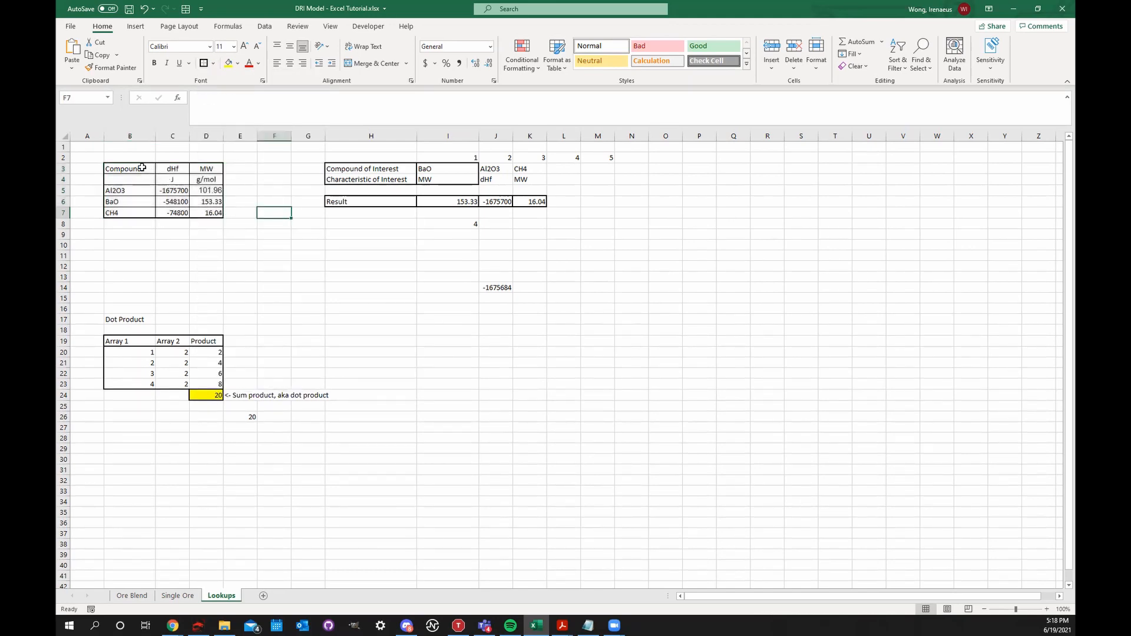
- Put thick outside borders around the header rows B3:D4 and around the compound column B3:B7
left_click_drag(145, 171, 206, 180)
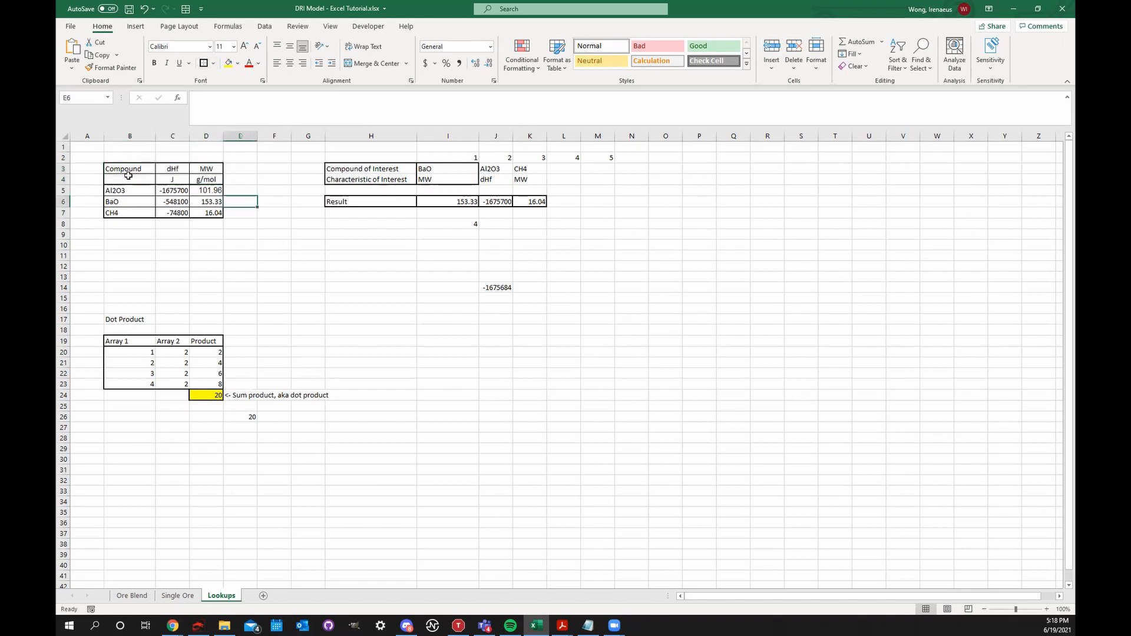
left_click_drag(127, 172, 131, 211)
left_click(301, 244)
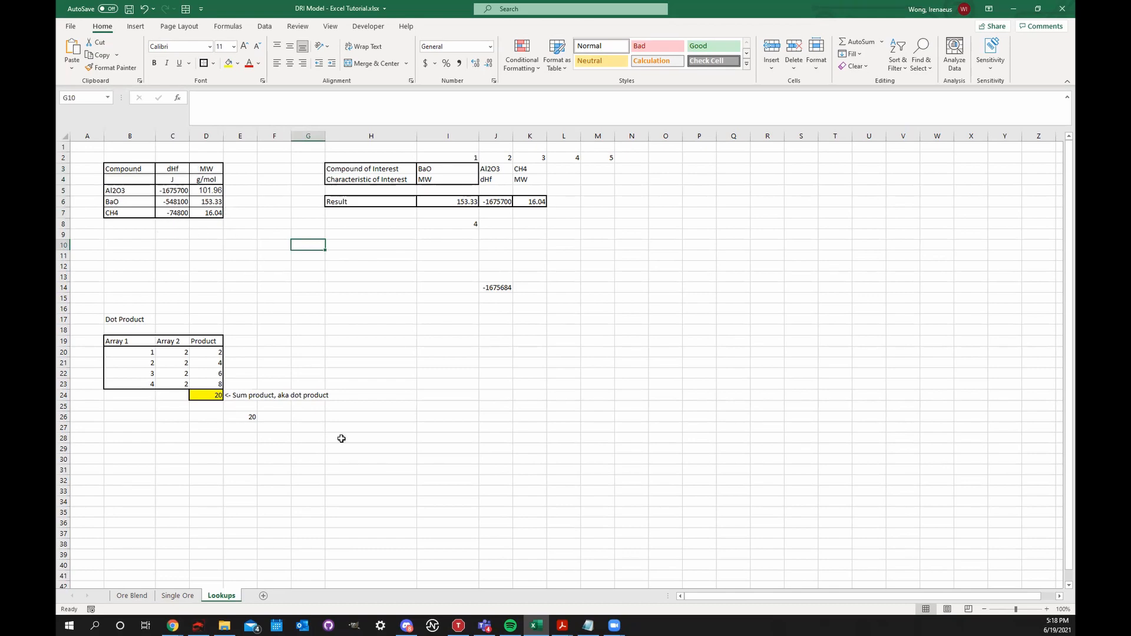
mouse_move(180, 624)
left_click(371, 352)
left_click(254, 314)
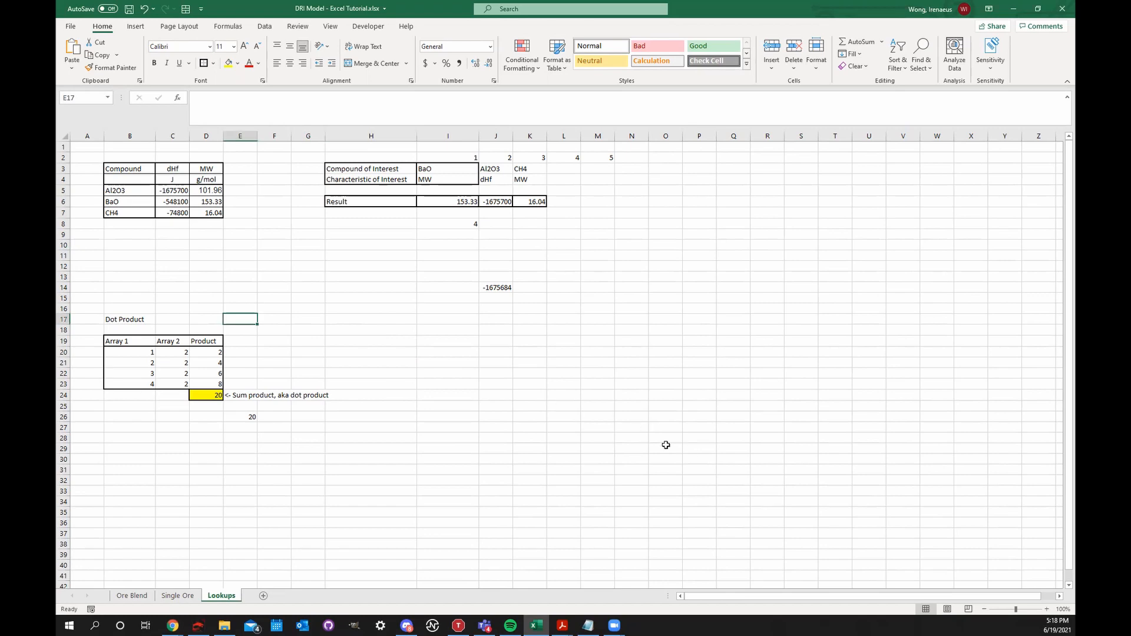
mouse_move(92, 146)
left_mouse_down()
mouse_move(581, 381)
mouse_move(646, 429)
left_mouse_up()
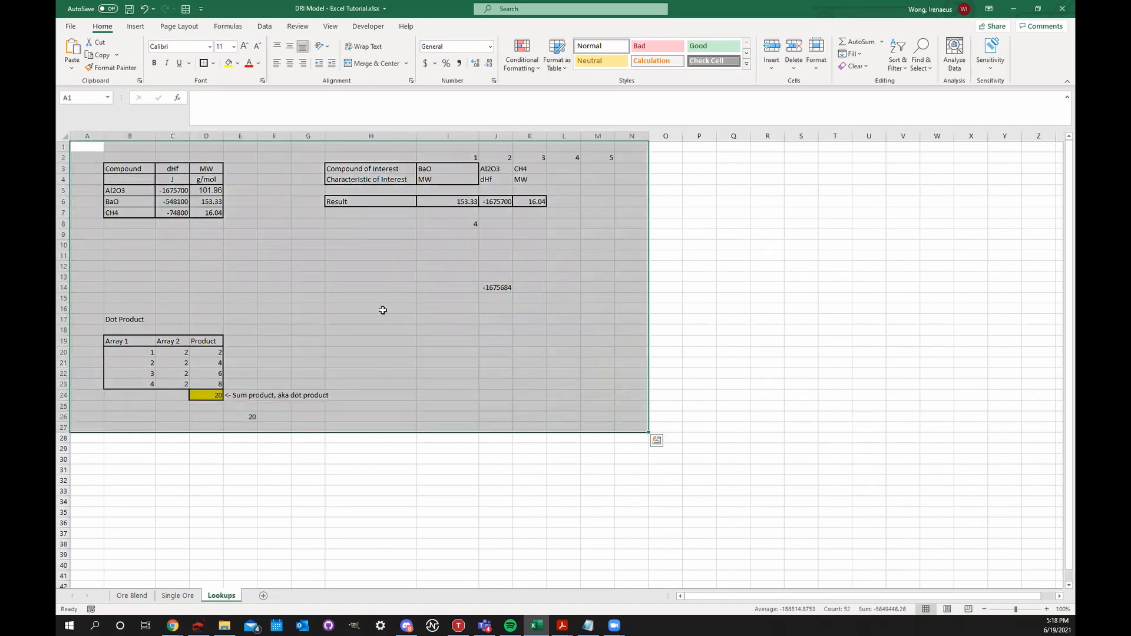
left_click(360, 299)
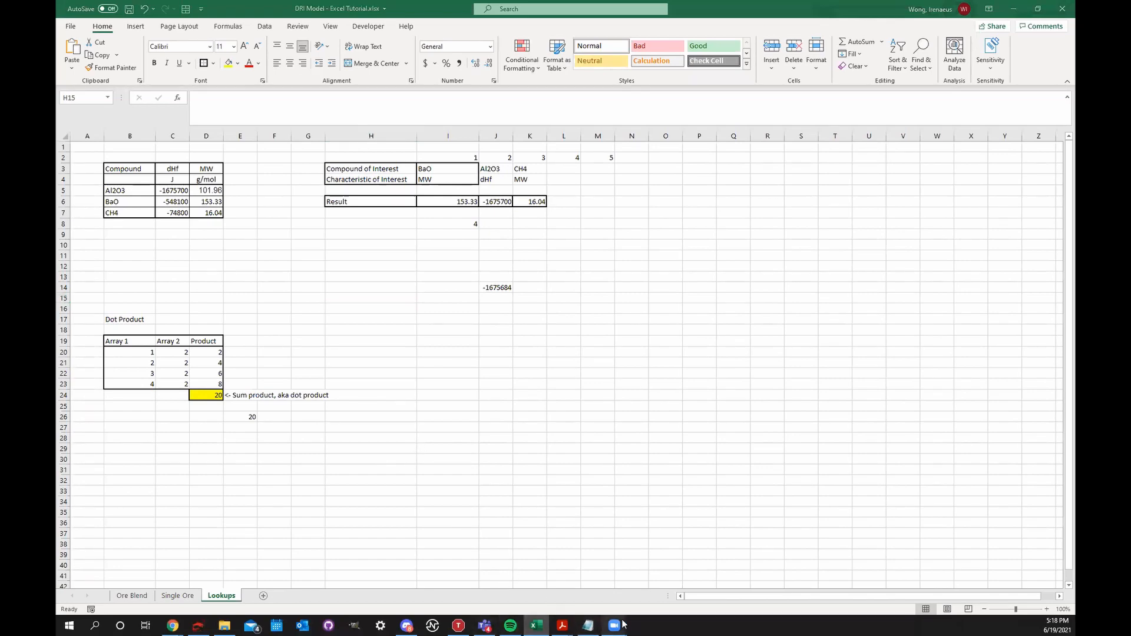
mouse_move(614, 625)
left_click(694, 566)
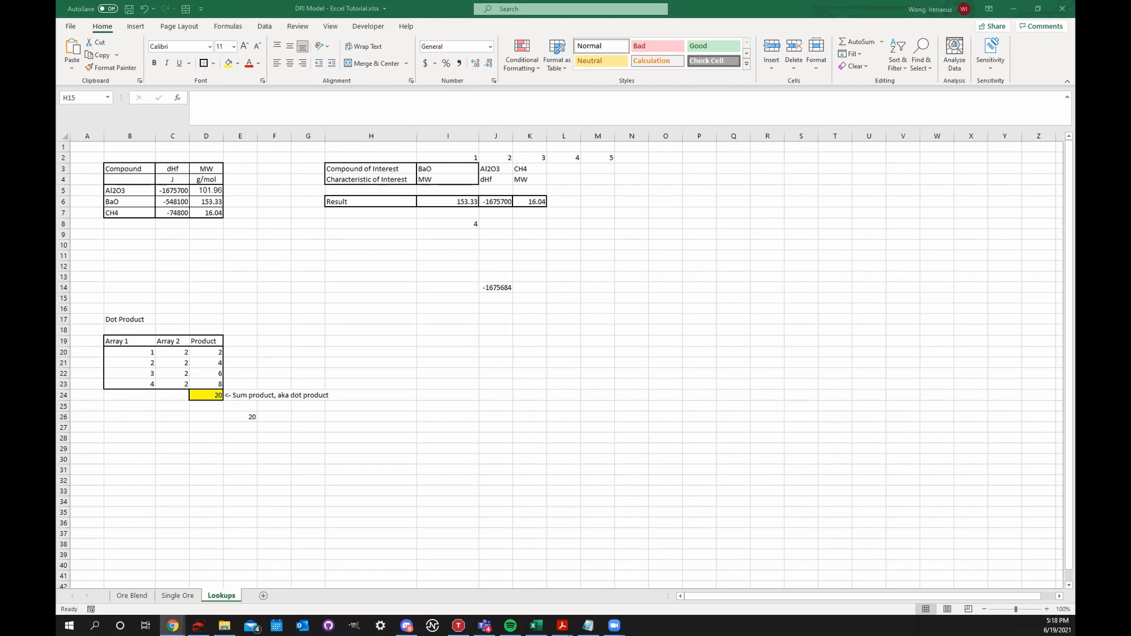
left_click(412, 460)
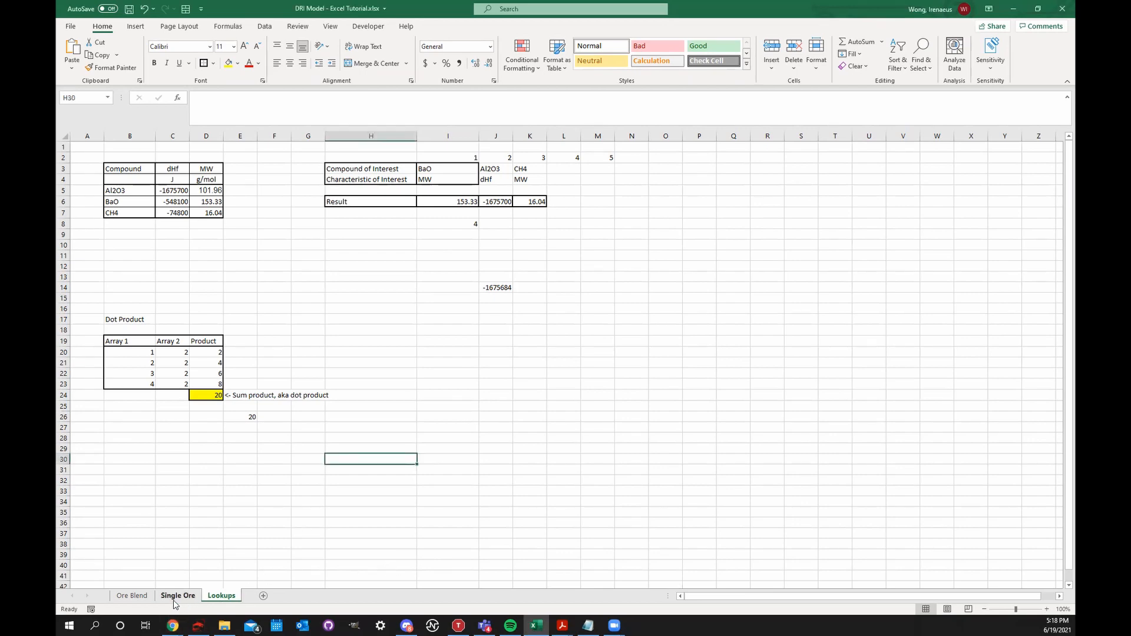
left_click(206, 544)
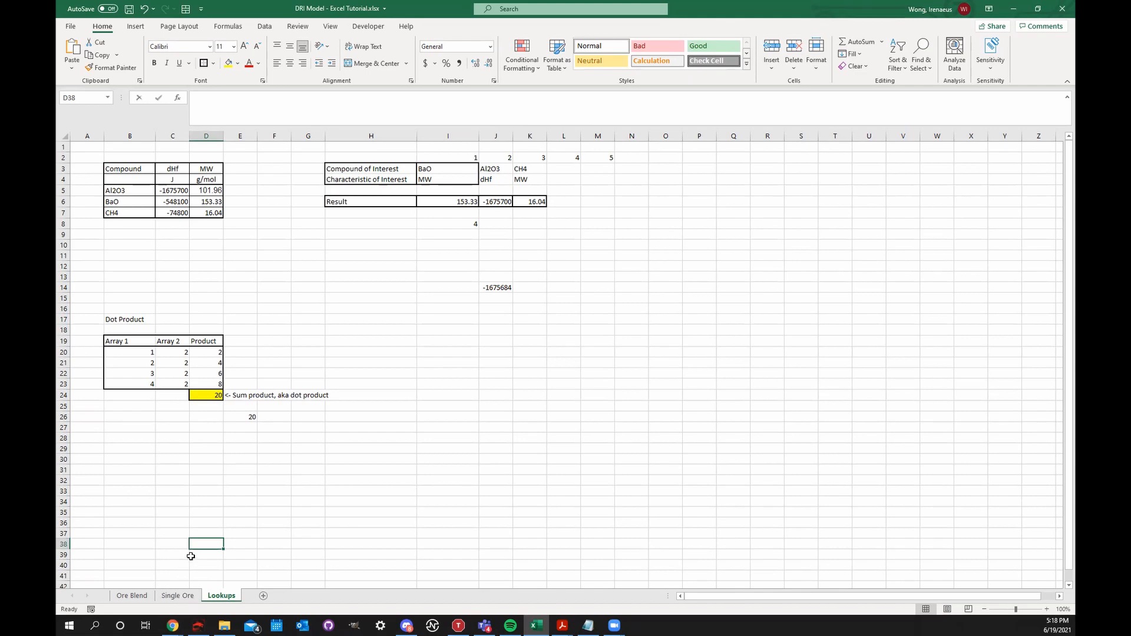
left_click(208, 529)
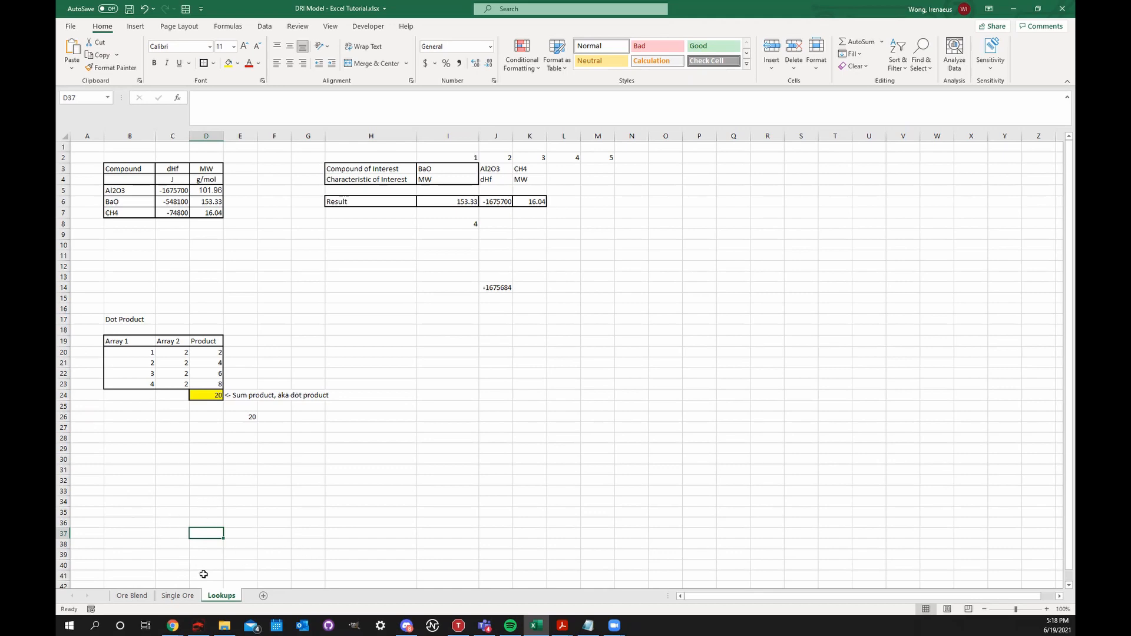
- Open the Single Ore sheet and look over its process flow diagram
left_click(185, 596)
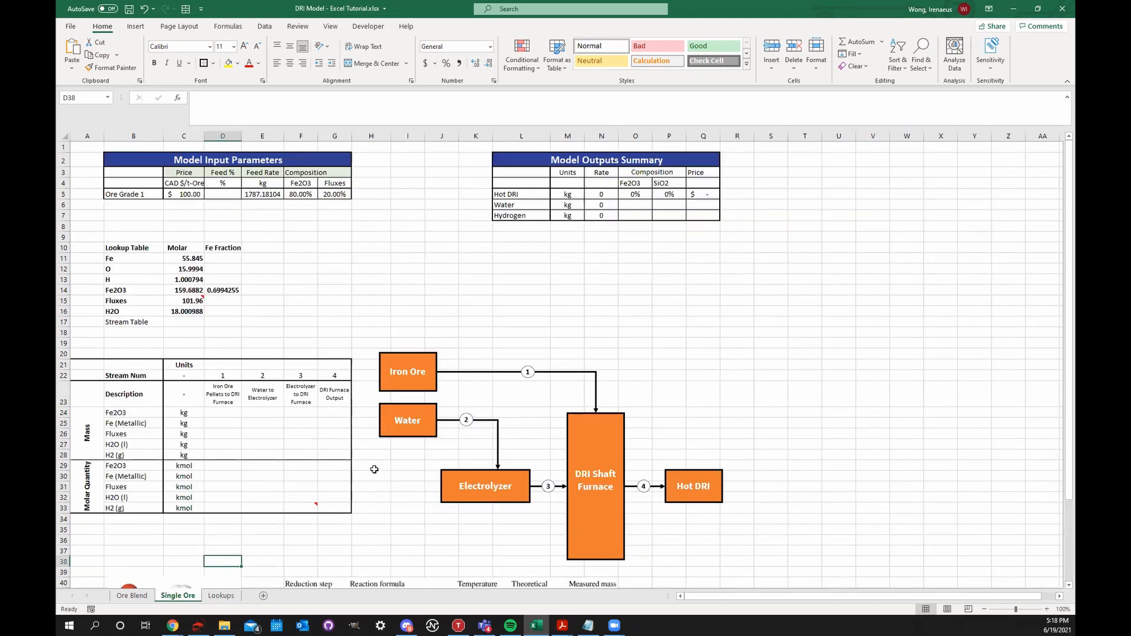
left_click(371, 269)
scroll(339, 299, "down", 2)
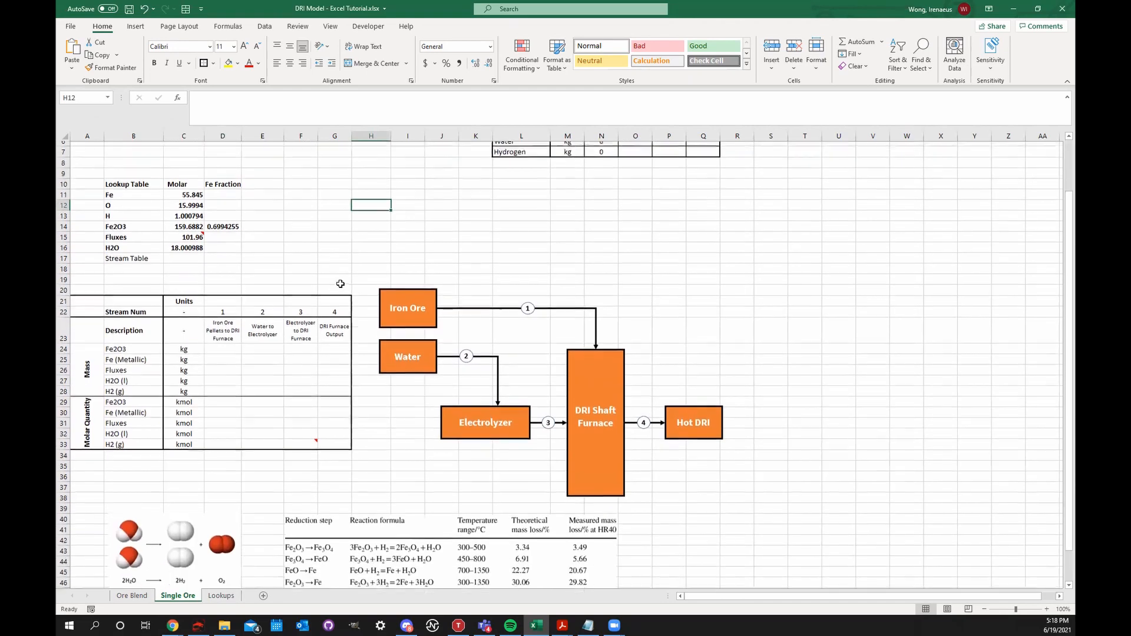
scroll(339, 299, "up", 2)
scroll(433, 383, "down", 2)
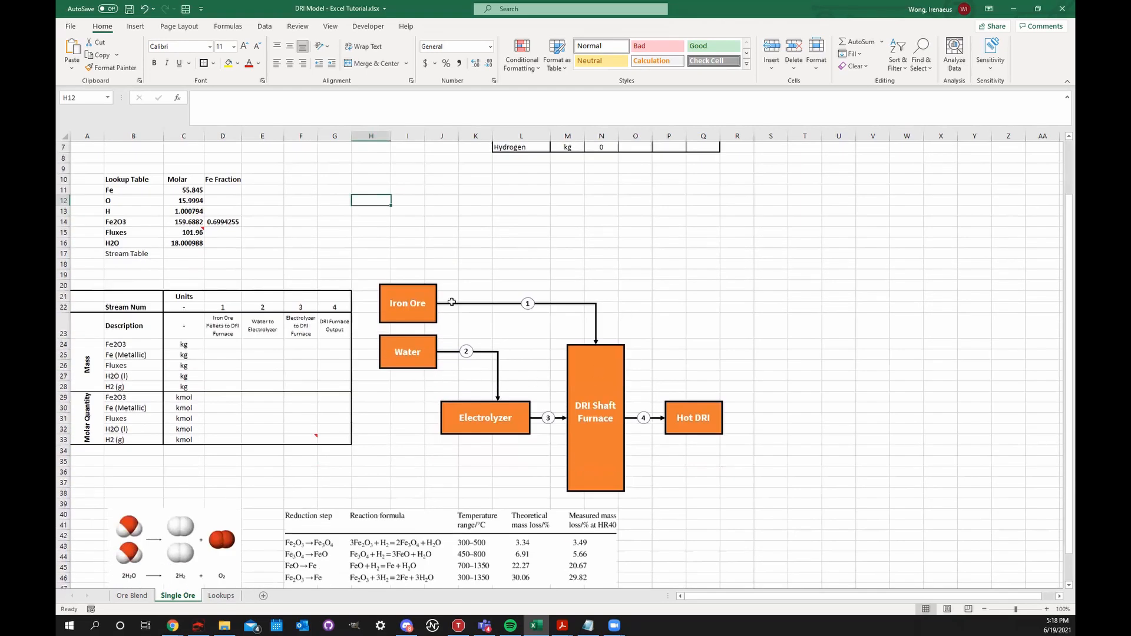
left_click_drag(381, 273, 750, 505)
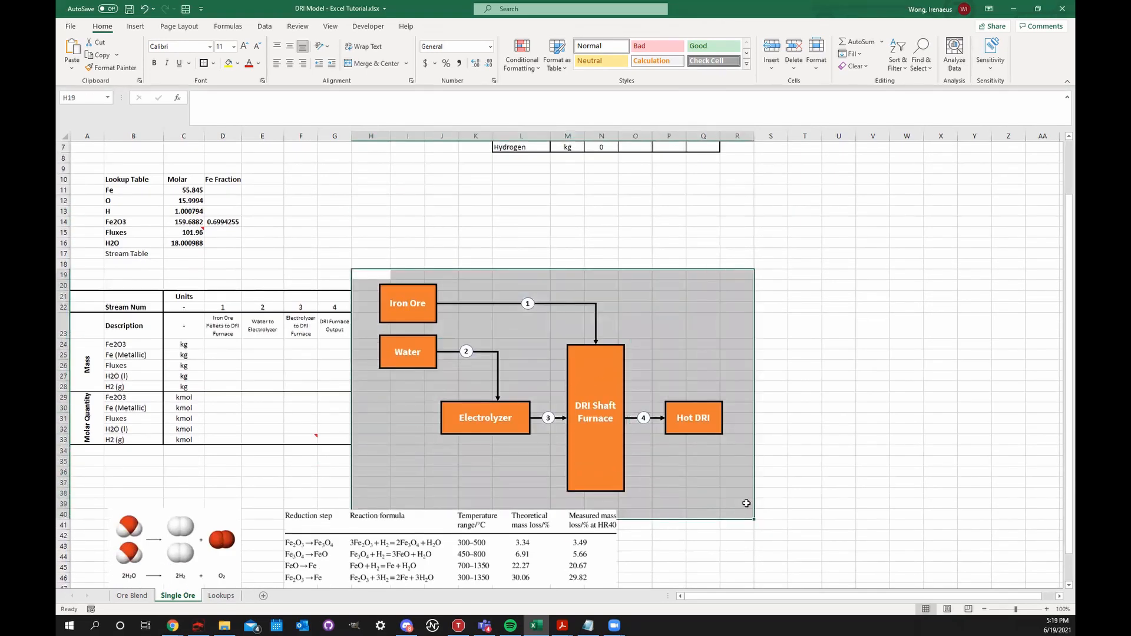
left_click(805, 460)
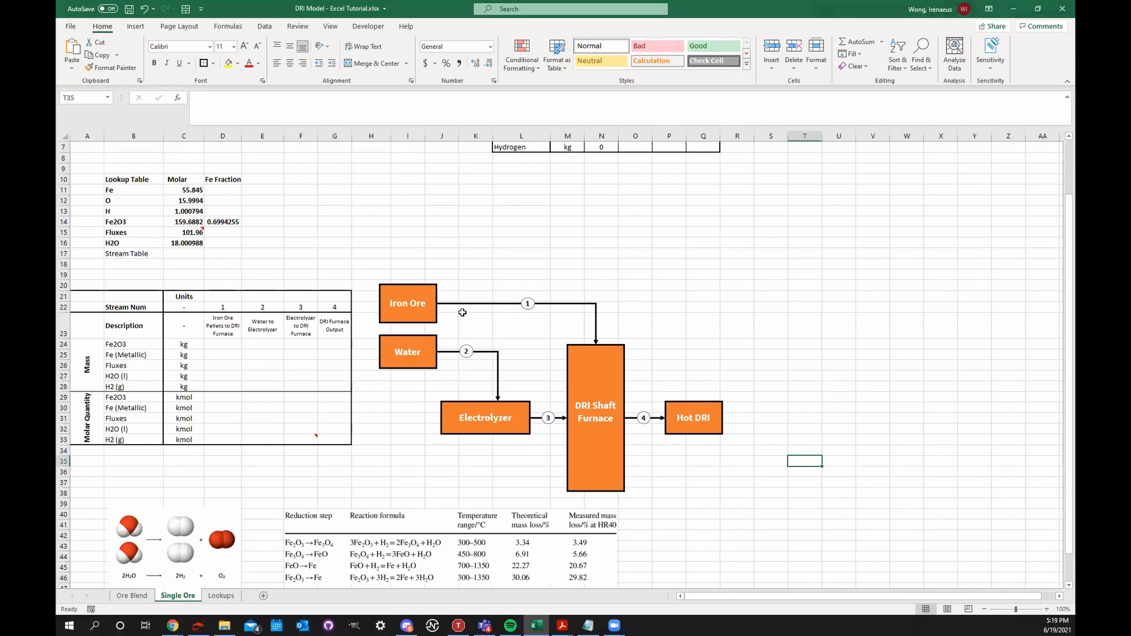
- Examine the Iron Ore and Water feeds in the flow diagram and the composition headings of the Model Outputs Summary
left_click(424, 298)
left_click(428, 341)
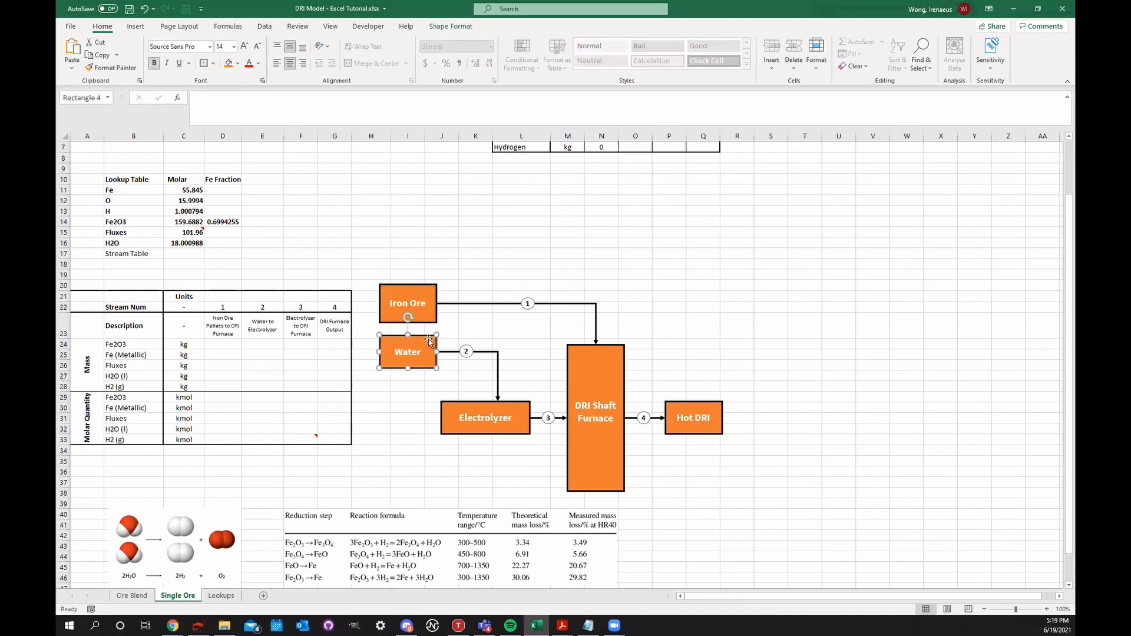
left_click(426, 309)
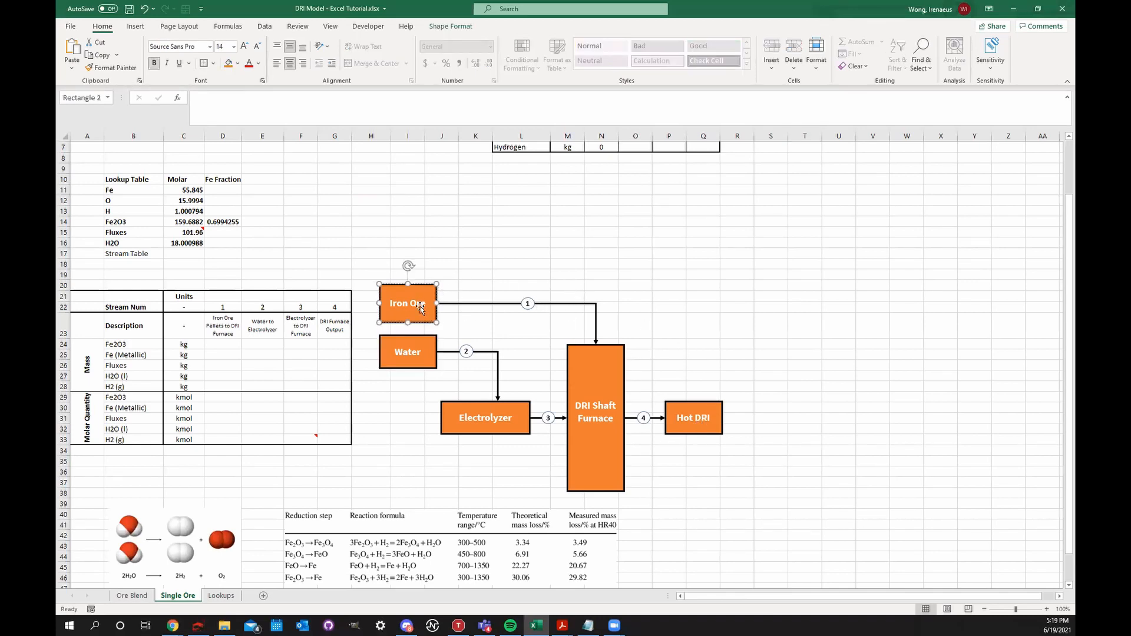
left_click(476, 285)
left_click(440, 293)
left_click(650, 347)
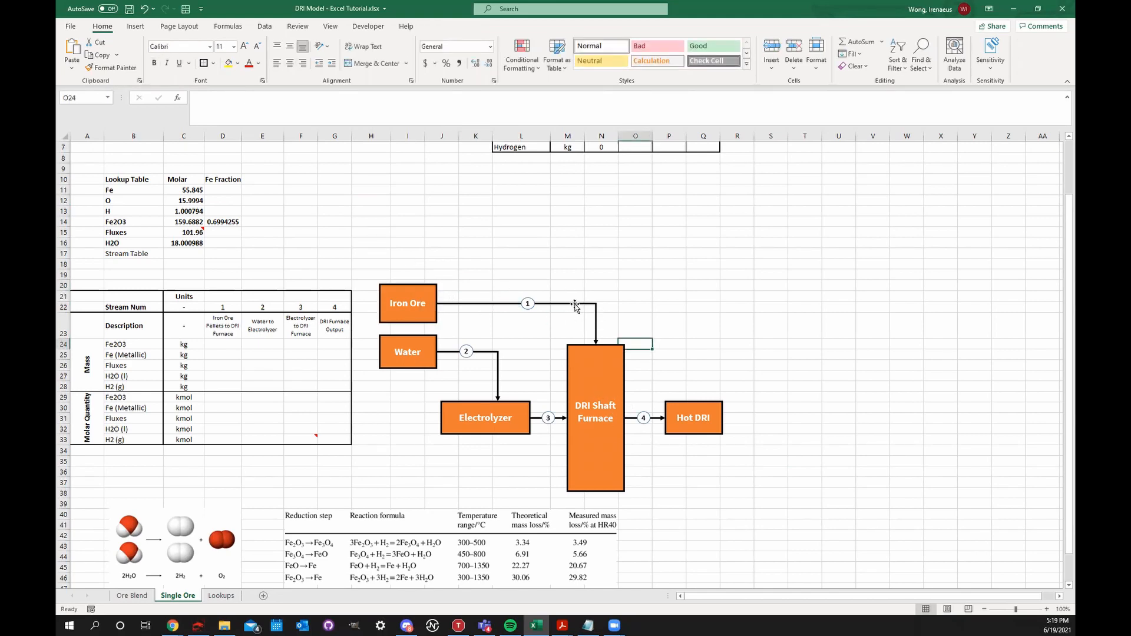
left_click(413, 315)
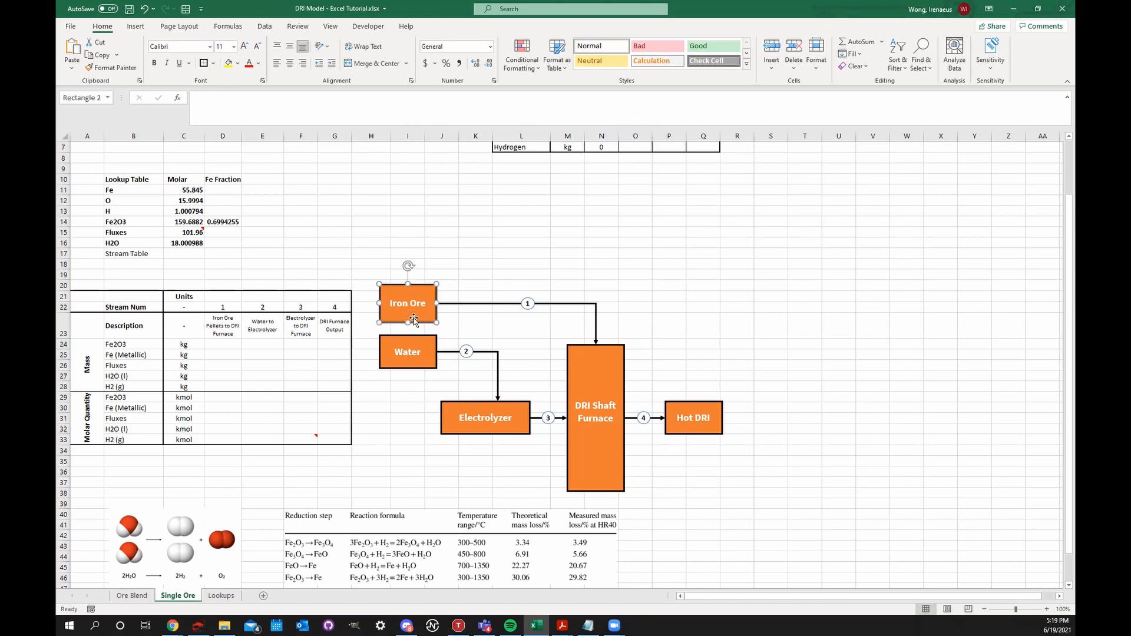
scroll(493, 311, "up", 2)
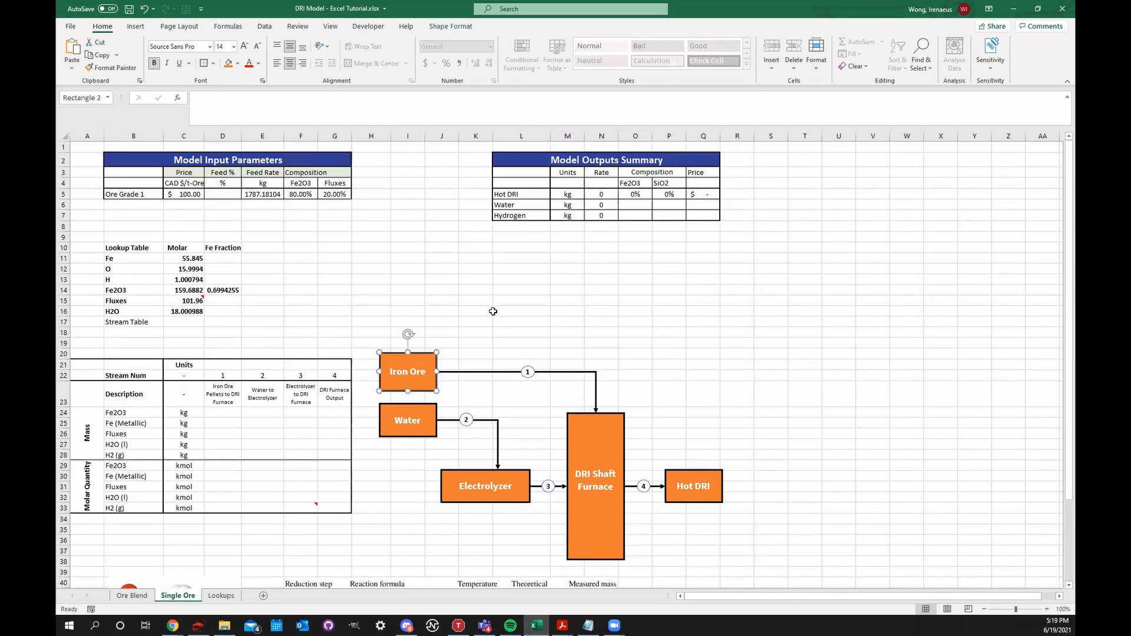
left_click(640, 187)
- Examine the DRI Shaft Furnace and its Hot DRI output in the flow diagram
scroll(515, 324, "down", 2)
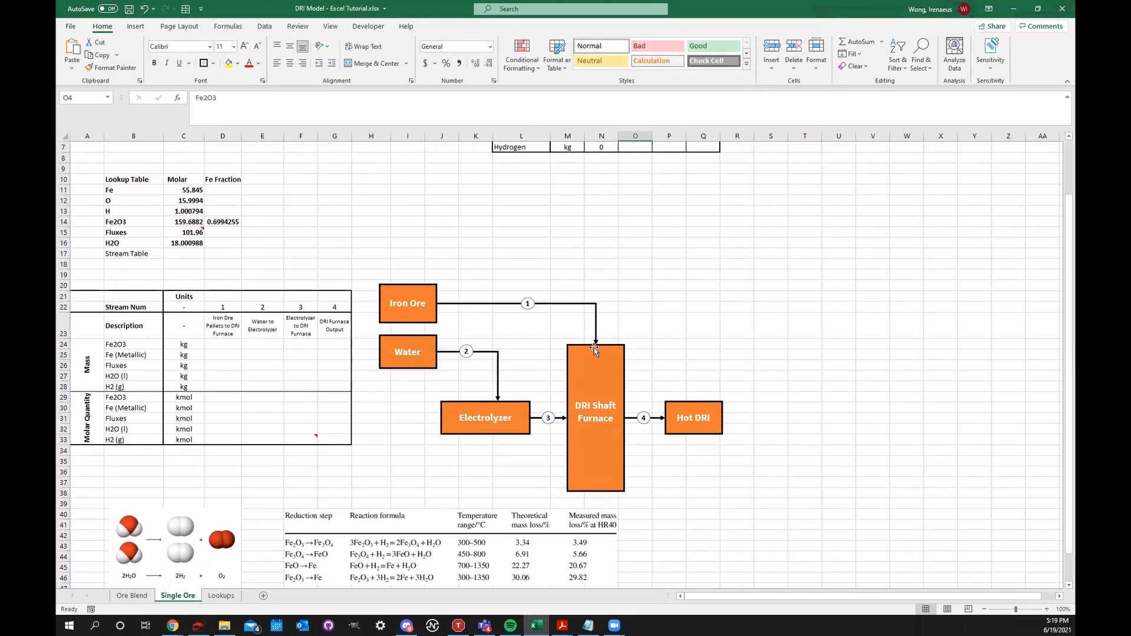
left_click(588, 396)
left_click(664, 344)
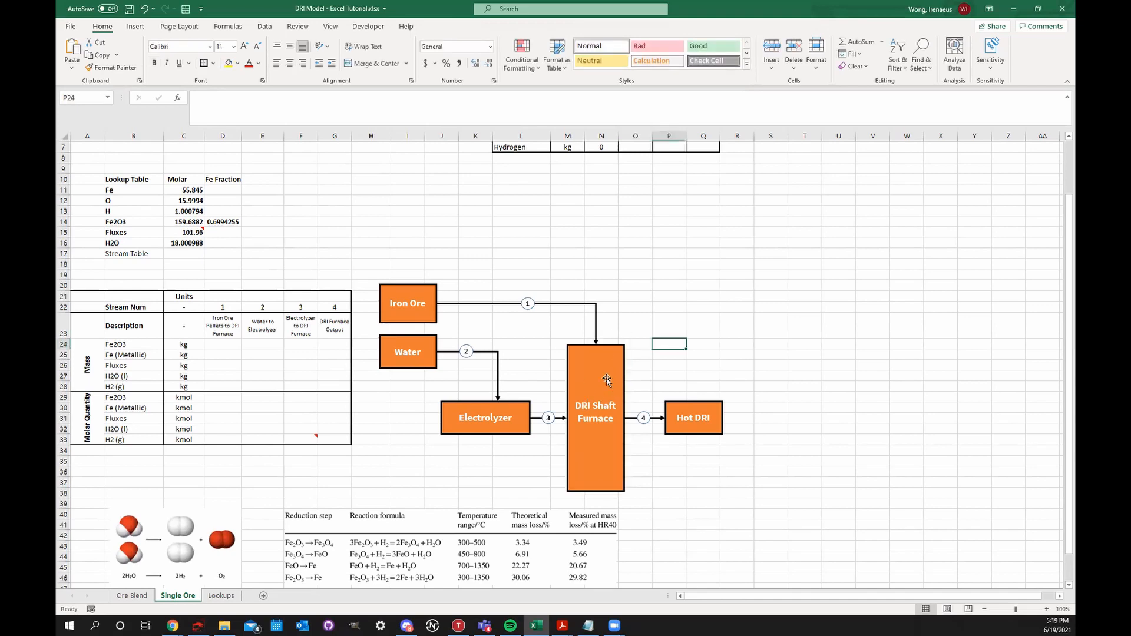
left_click(600, 397)
left_click(668, 377)
left_click(704, 419)
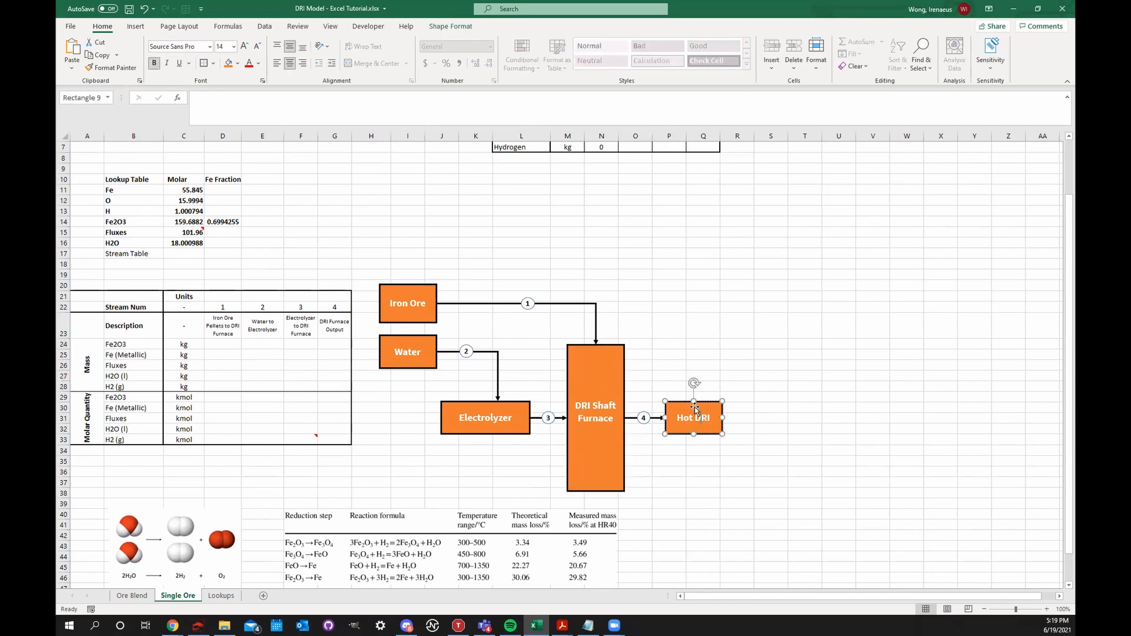
scroll(730, 383, "up", 2)
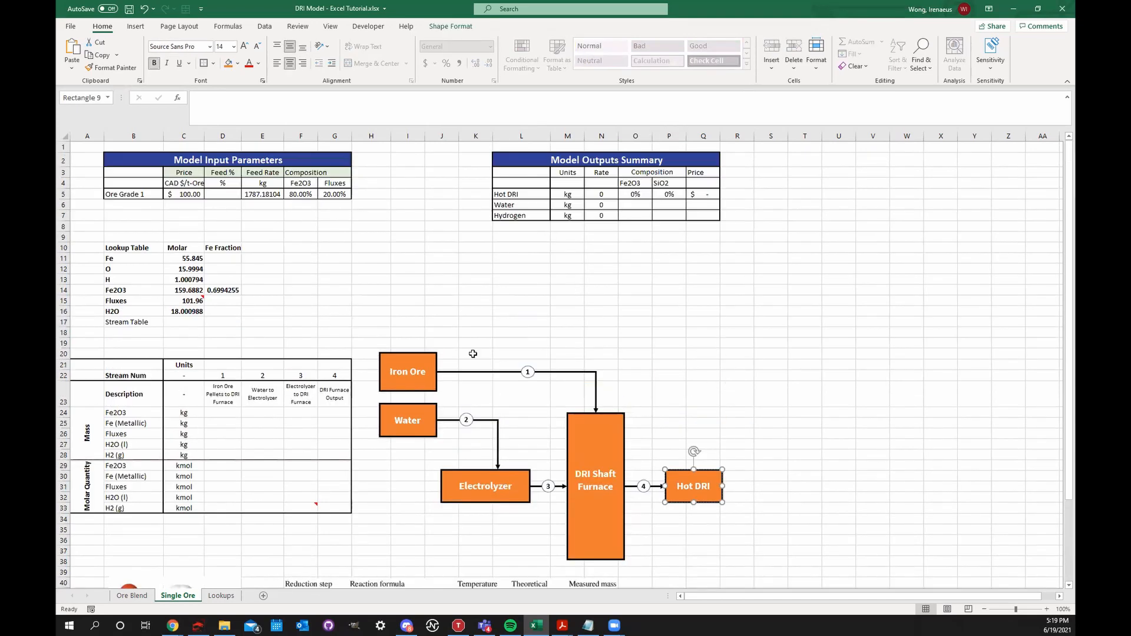
- Examine the stream table, the Water and Electrolyzer streams 2 and 3, and the reaction formulas below the diagram
left_click(145, 477)
left_click(408, 507)
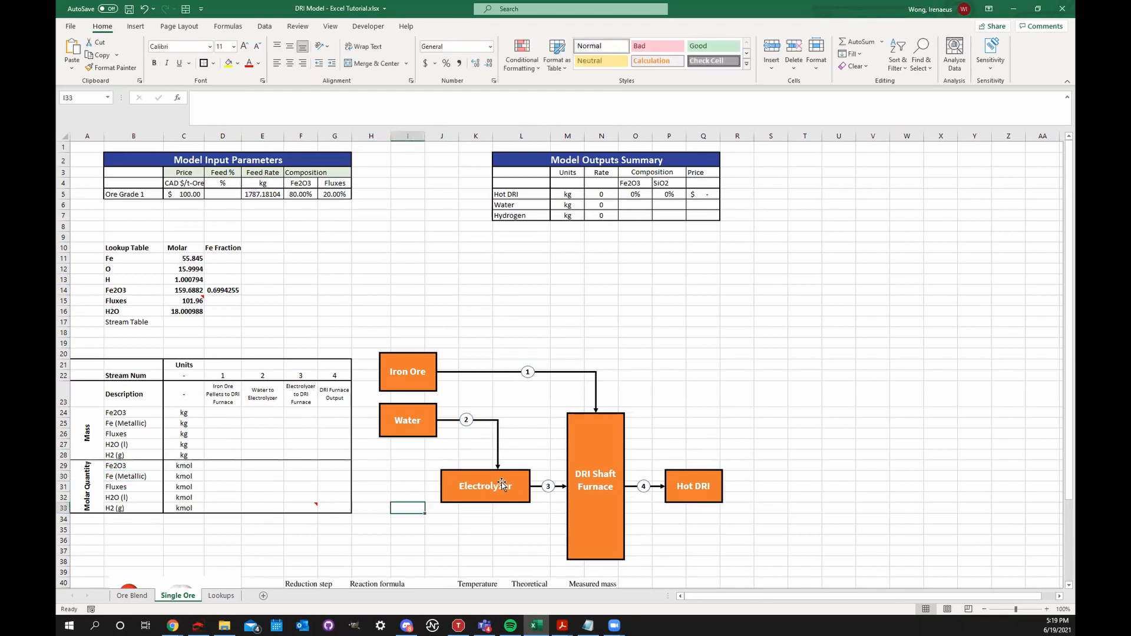
scroll(516, 361, "down", 2)
left_click(550, 426)
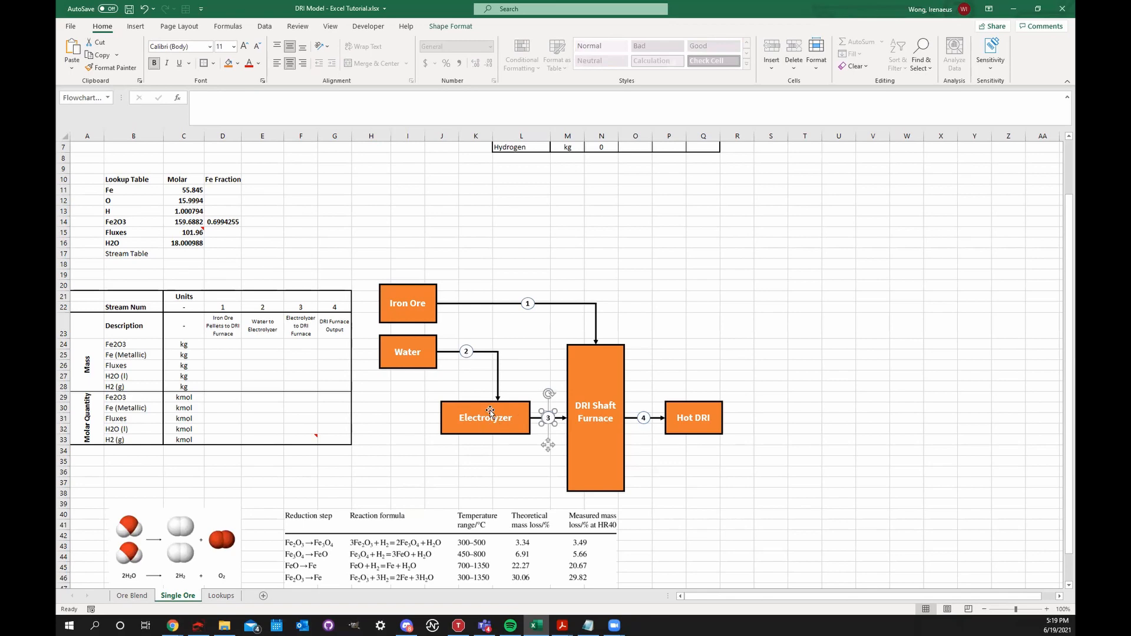
left_click(415, 353)
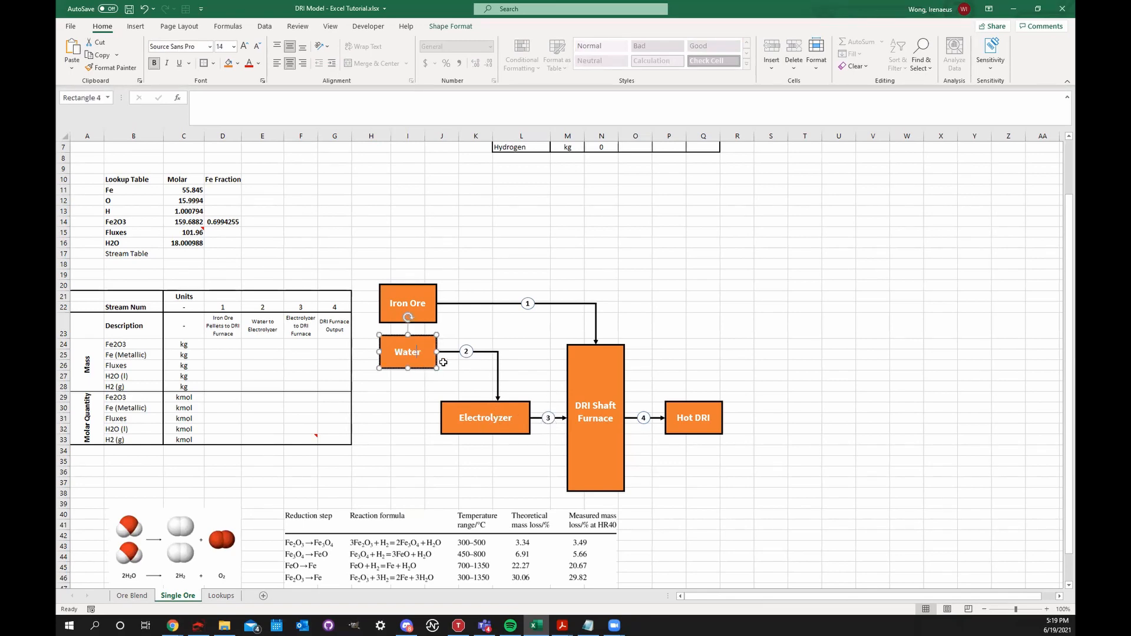
left_click(478, 353)
scroll(459, 366, "down", 3)
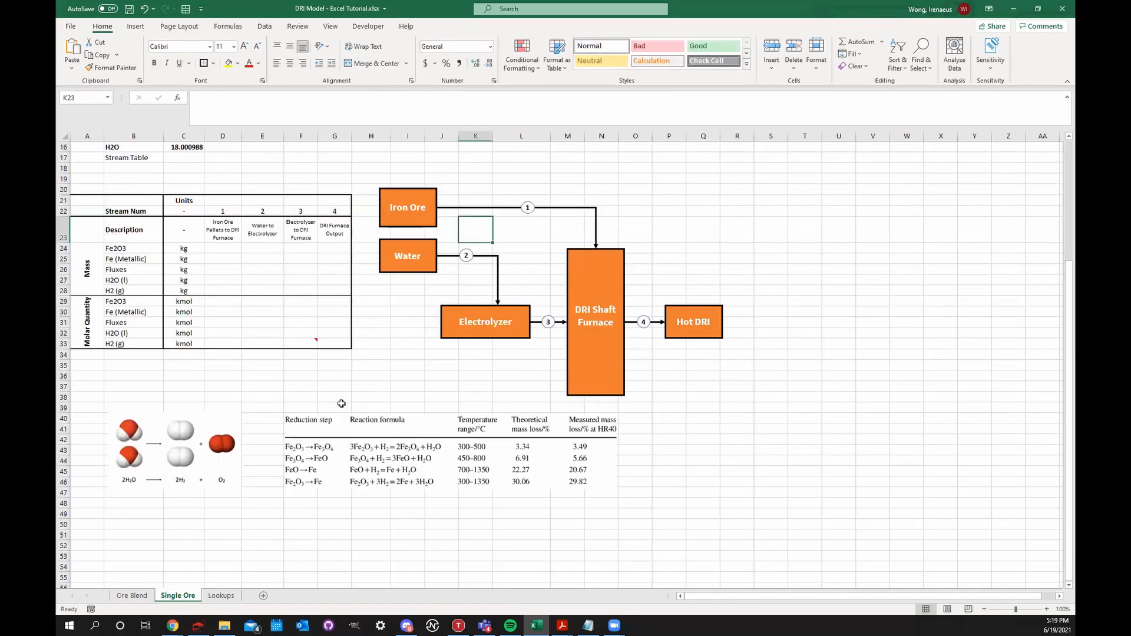
- Move the water electrolysis picture and the reduction reaction table picture up to just beneath the stream table
left_click(335, 397)
left_click(205, 455)
left_click_drag(205, 455, 377, 318)
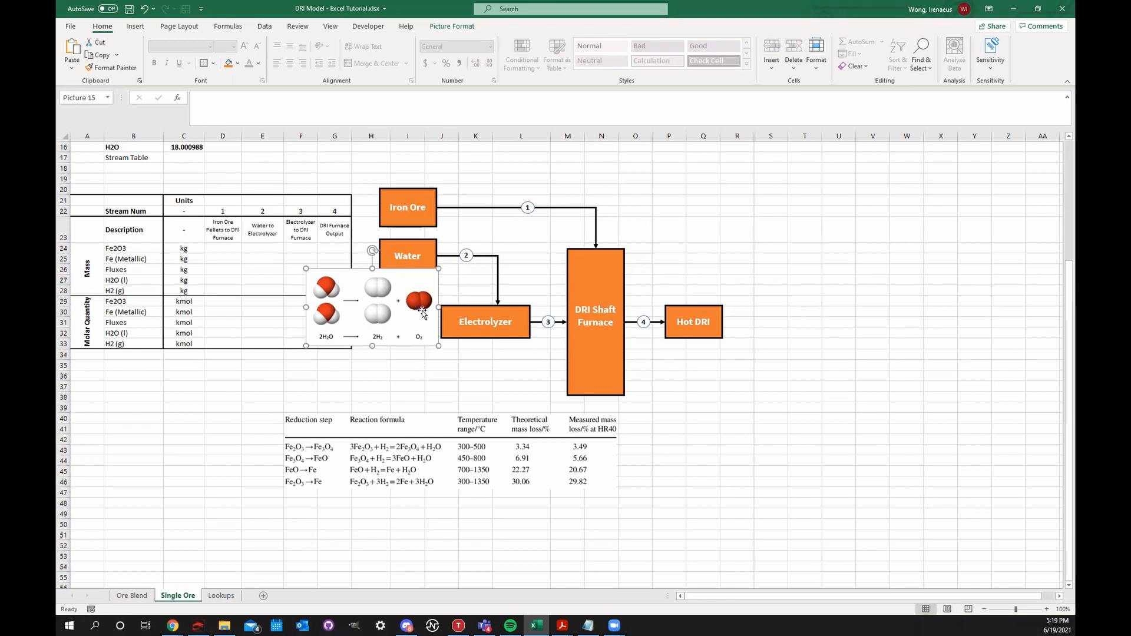
left_click_drag(422, 312, 173, 401)
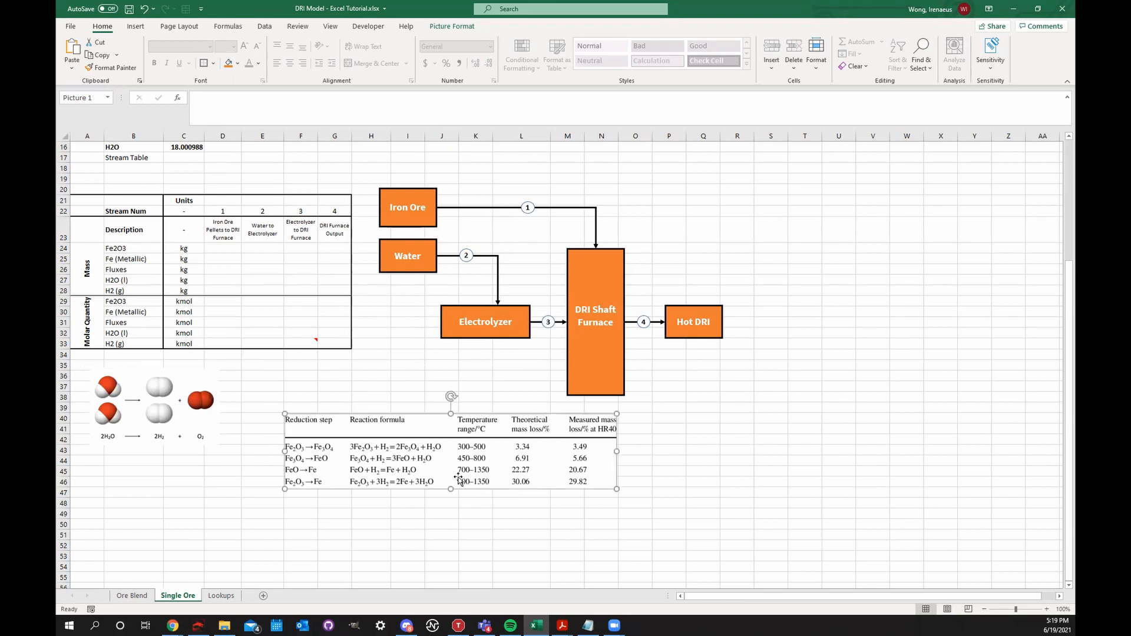
left_click_drag(432, 459, 387, 401)
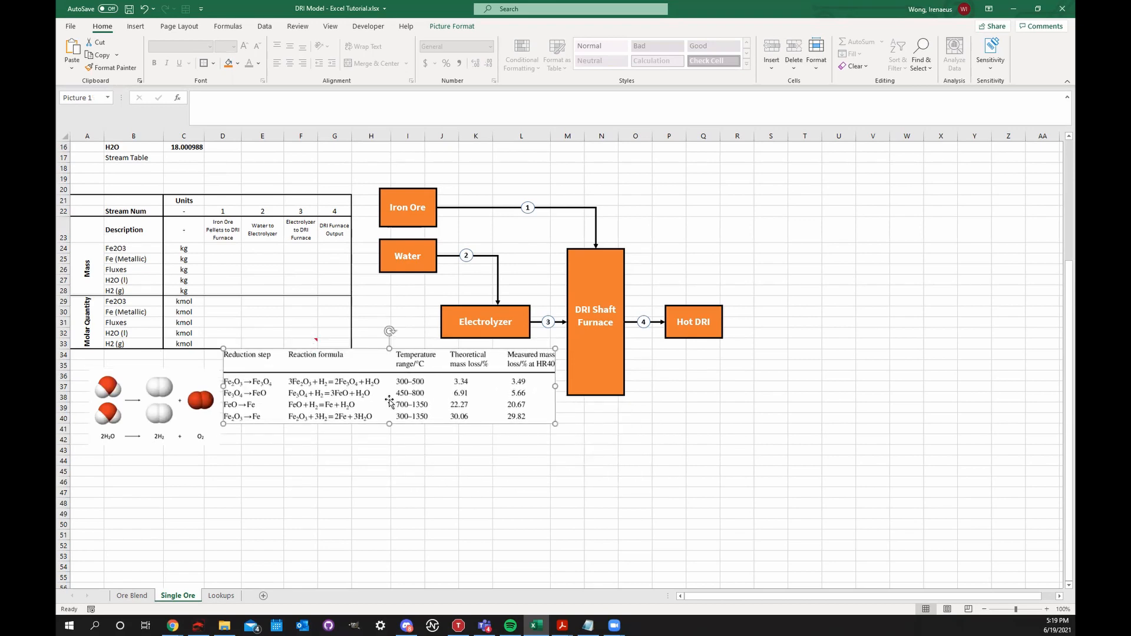
left_click(358, 459)
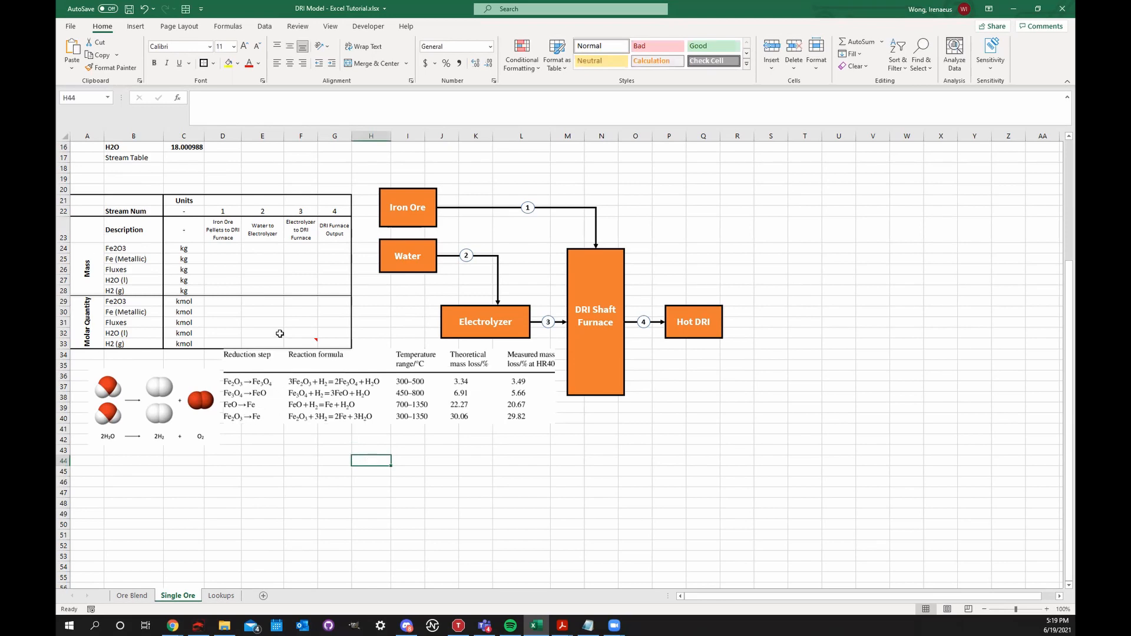
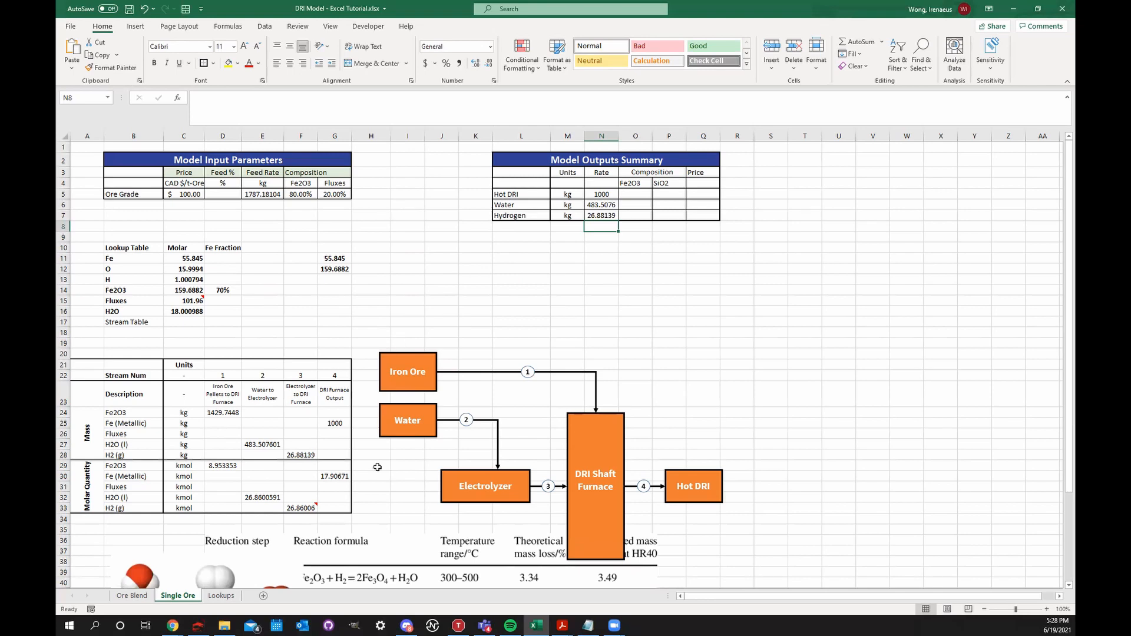
- Shift the water electrolysis picture to the sheet's left edge and shrink it so it clears the reaction table
scroll(378, 468, "down", 3)
left_click(222, 495)
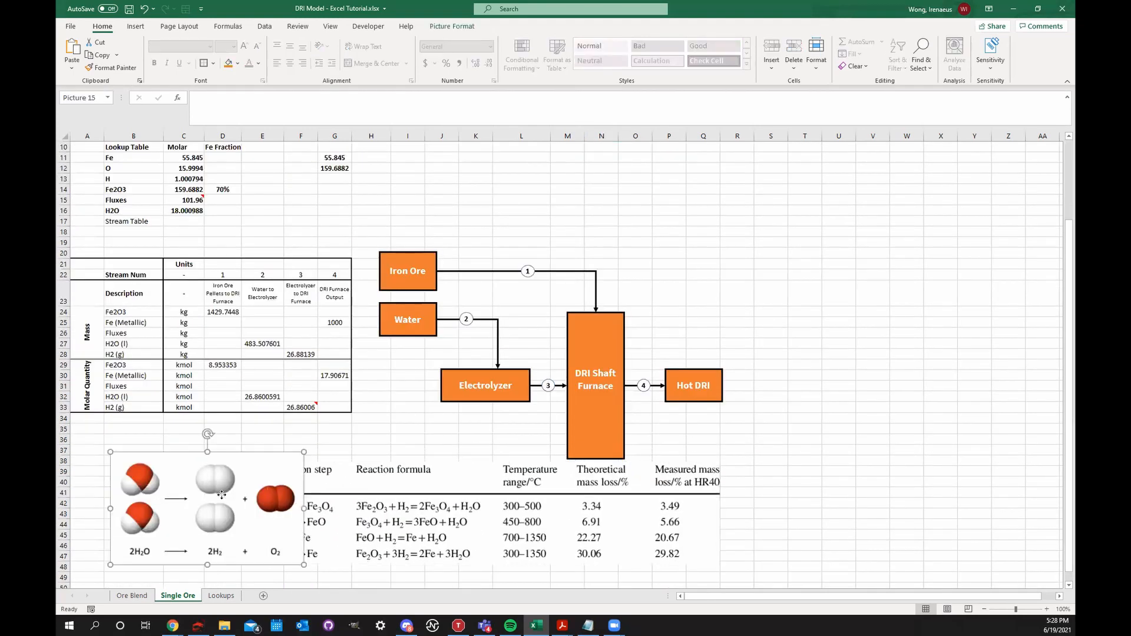
left_click_drag(221, 495, 180, 494)
left_click_drag(264, 564, 242, 551)
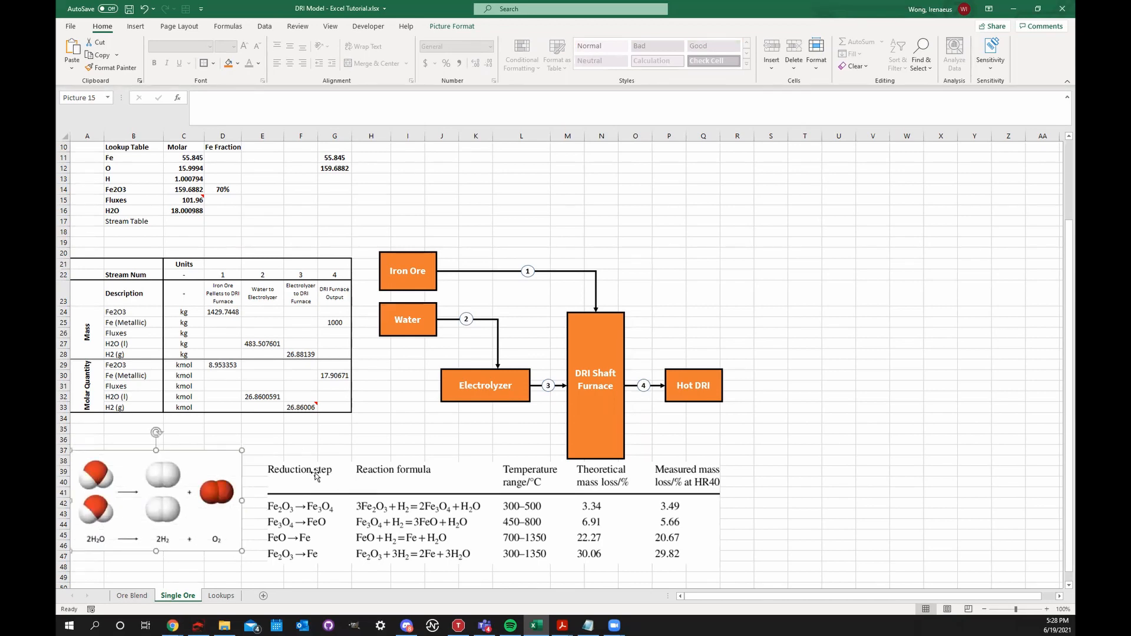
- Scale down the reduction reaction table picture and place it beside the electrolysis picture, below the DRI Shaft Furnace box
left_click(316, 476)
left_click_drag(316, 476, 293, 468)
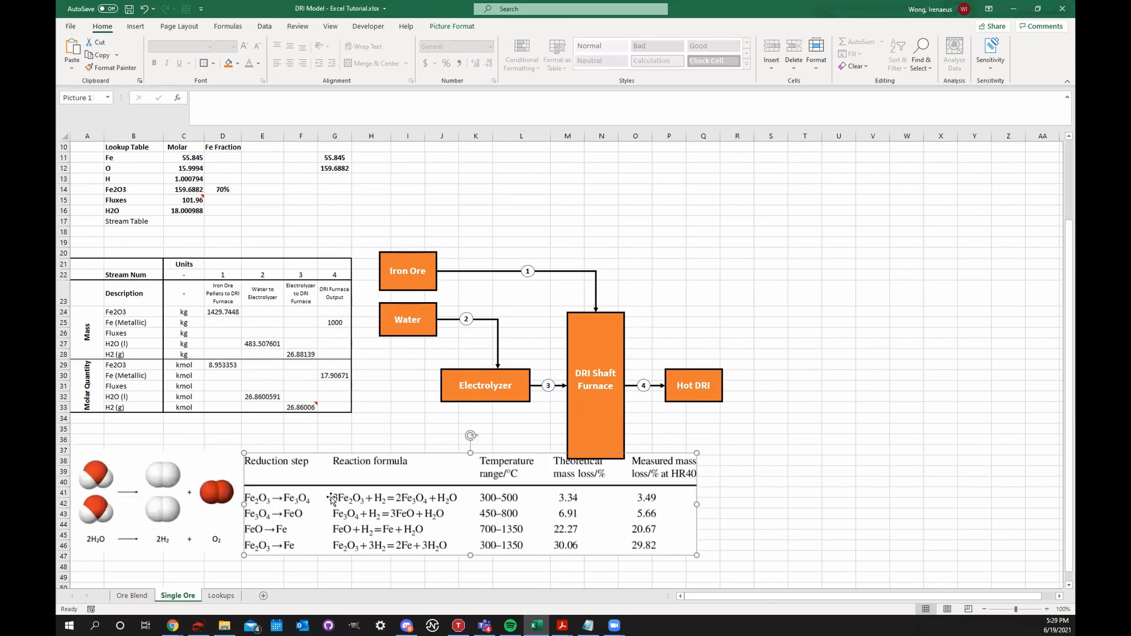
left_click_drag(696, 553, 583, 545)
mouse_move(525, 496)
left_mouse_down()
mouse_move(522, 517)
mouse_move(533, 510)
left_mouse_up()
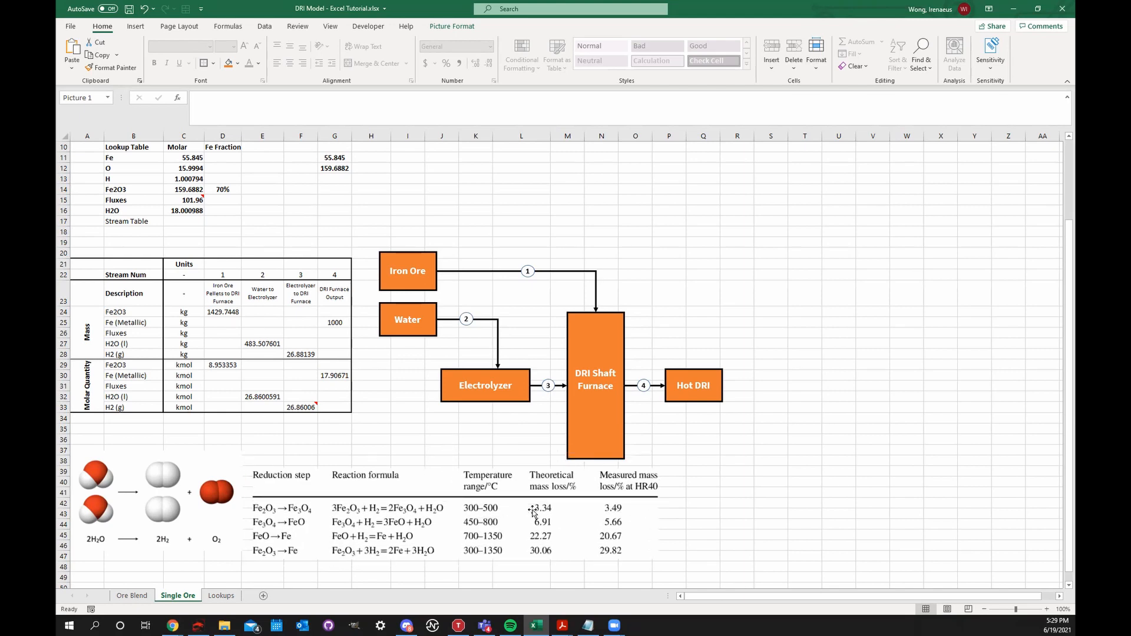
left_click(325, 448)
scroll(426, 419, "up", 3)
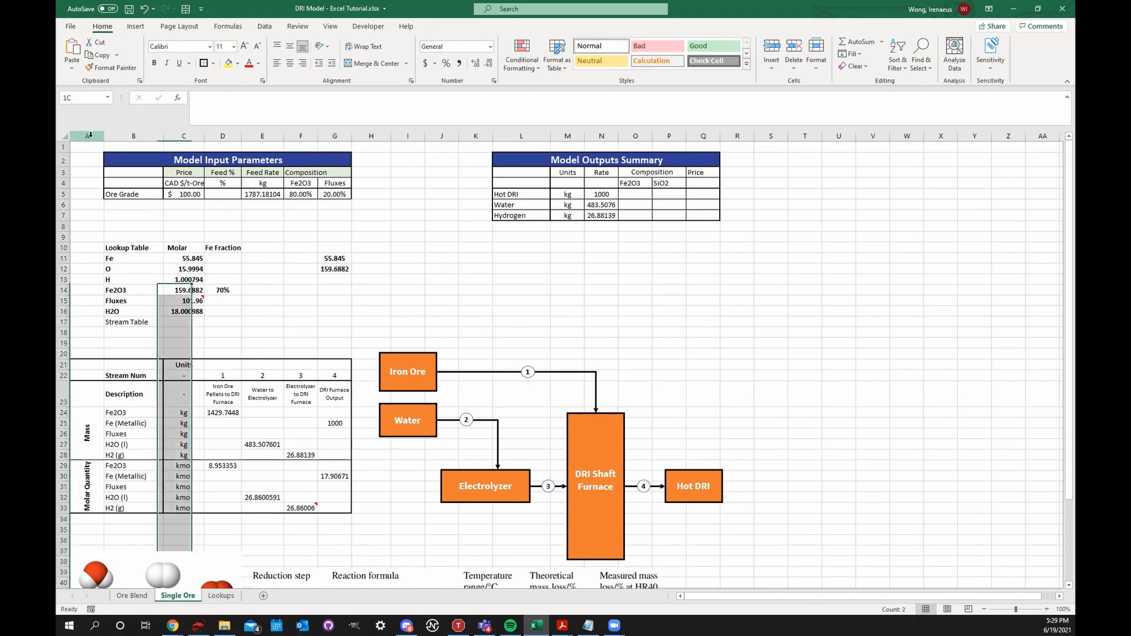
- Examine the Hot DRI rate in the outputs summary and the Ore Grade row's Fe2O3 composition in the input parameters
left_click(89, 136)
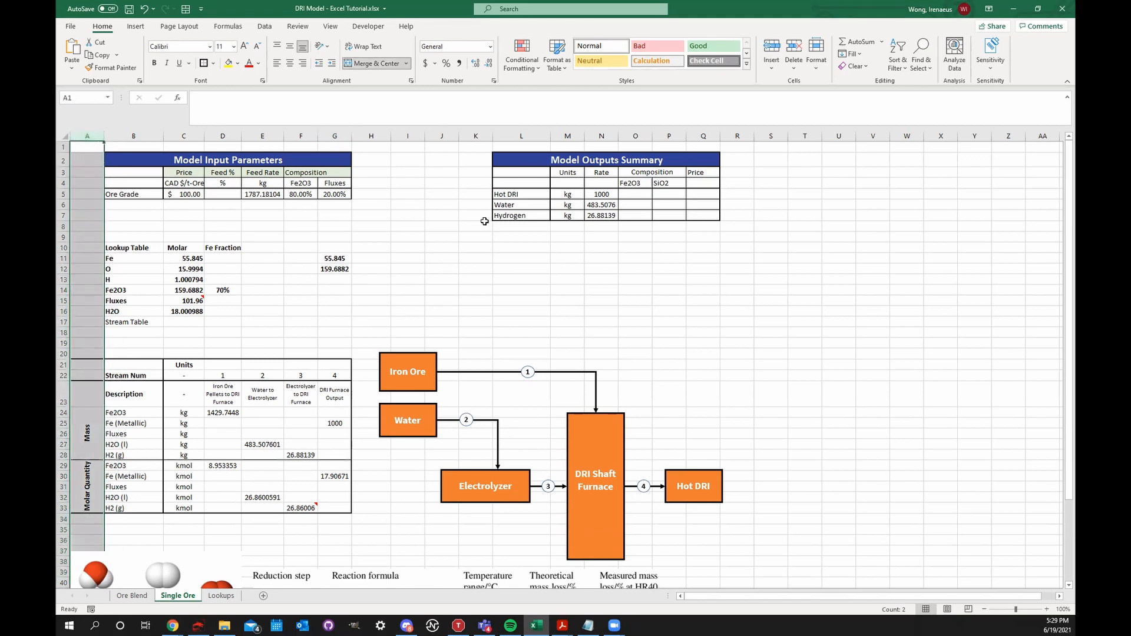
left_click(605, 194)
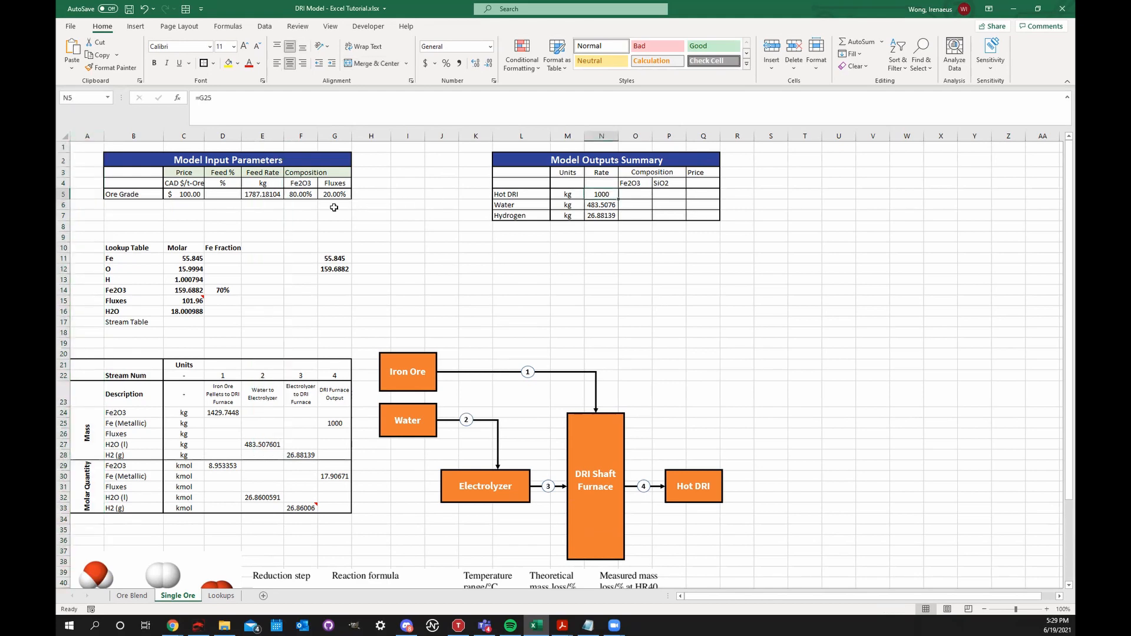
left_click(305, 204)
left_click(154, 196)
left_click(299, 196)
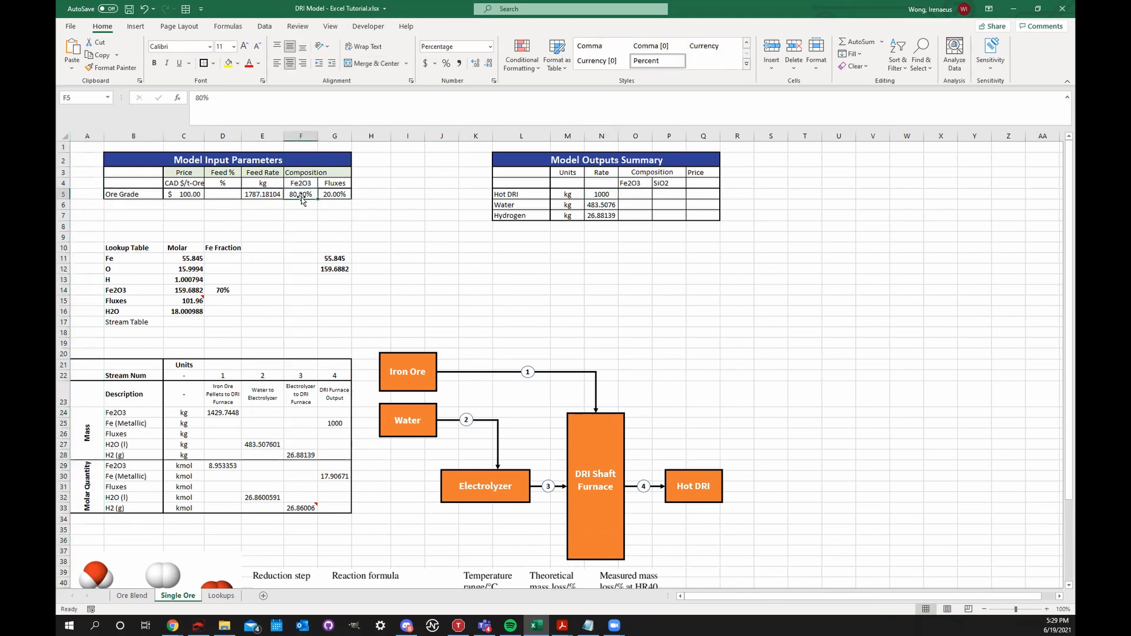
left_click(314, 215)
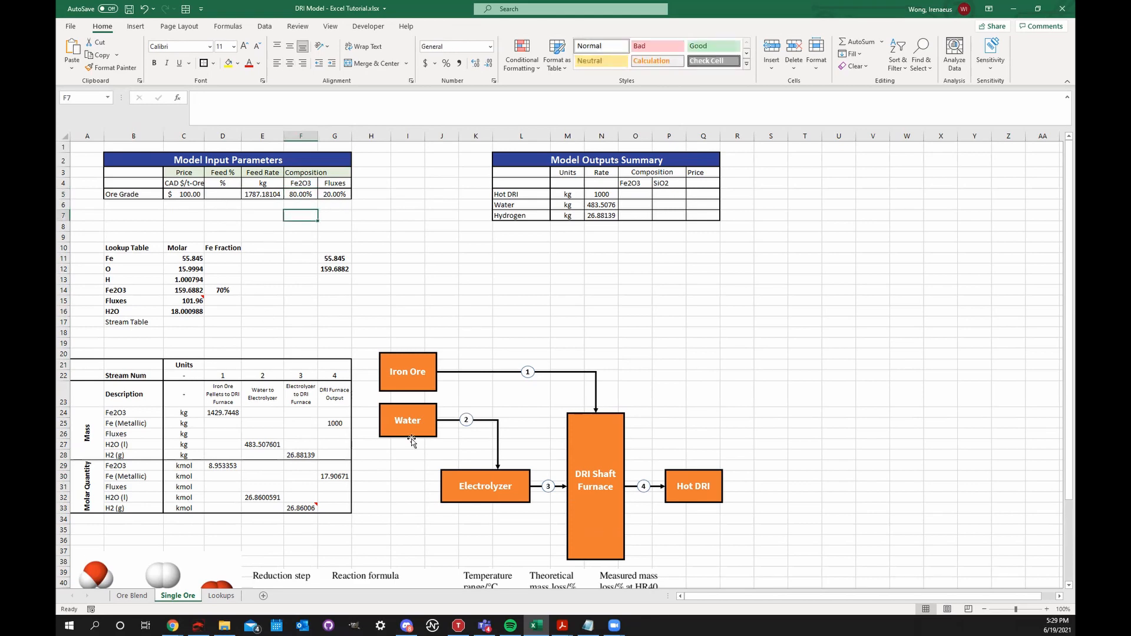
- Check how the stream 1 Fe2O3 mass formula uses the ore feed rate and composition, and compare the Hot DRI rate
left_click(218, 413)
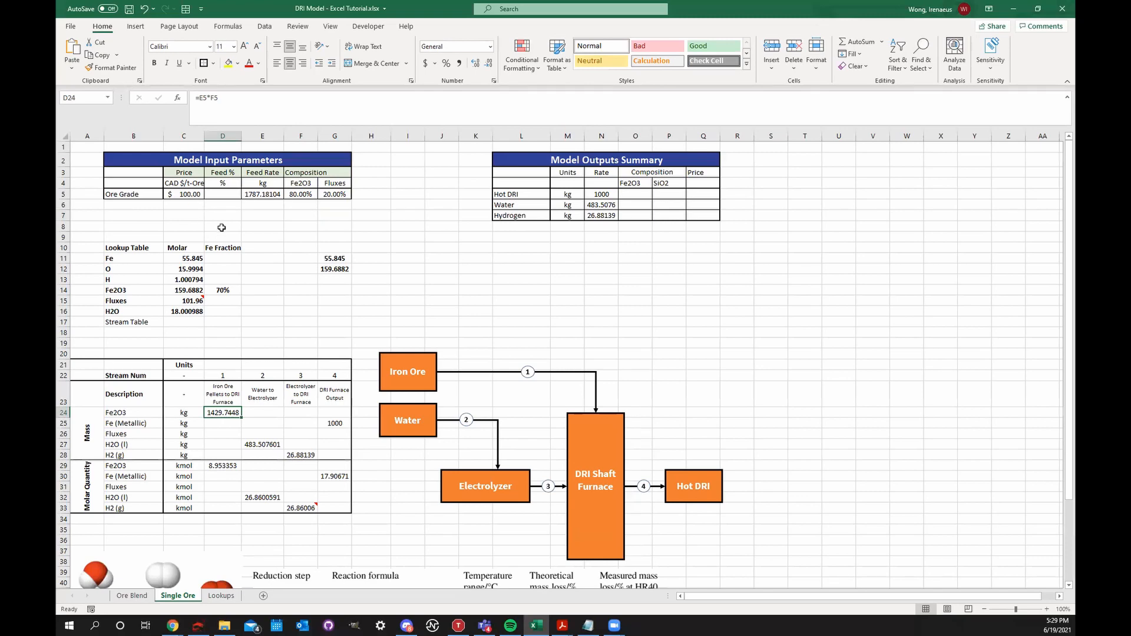
double_click(227, 414)
key("Escape")
left_click(266, 215)
left_click(293, 197)
left_click(264, 195)
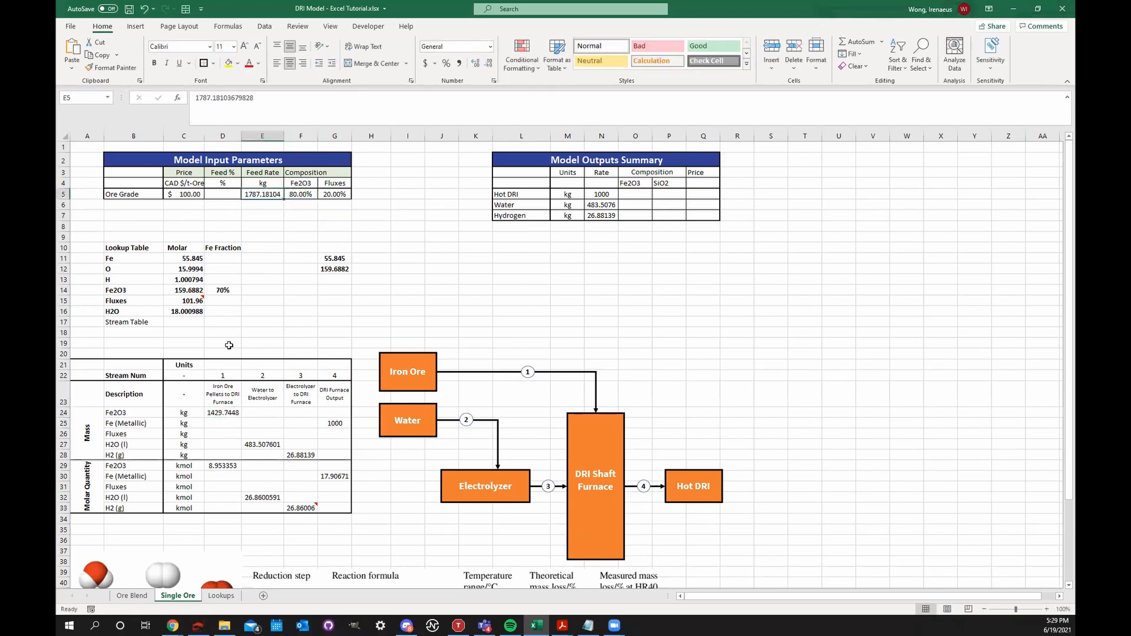
left_click(224, 412)
left_click(265, 248)
left_click(270, 194)
left_click(611, 194)
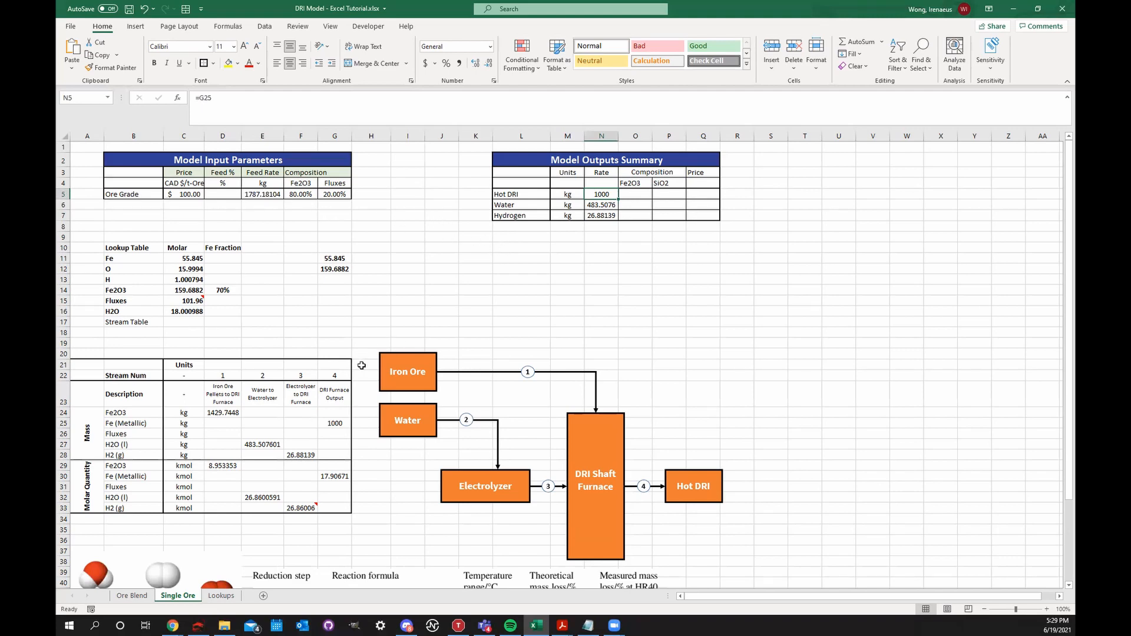
- Nudge the reduction reaction table picture slightly upward beneath the flow diagram
scroll(357, 366, "down", 1)
scroll(295, 460, "down", 3)
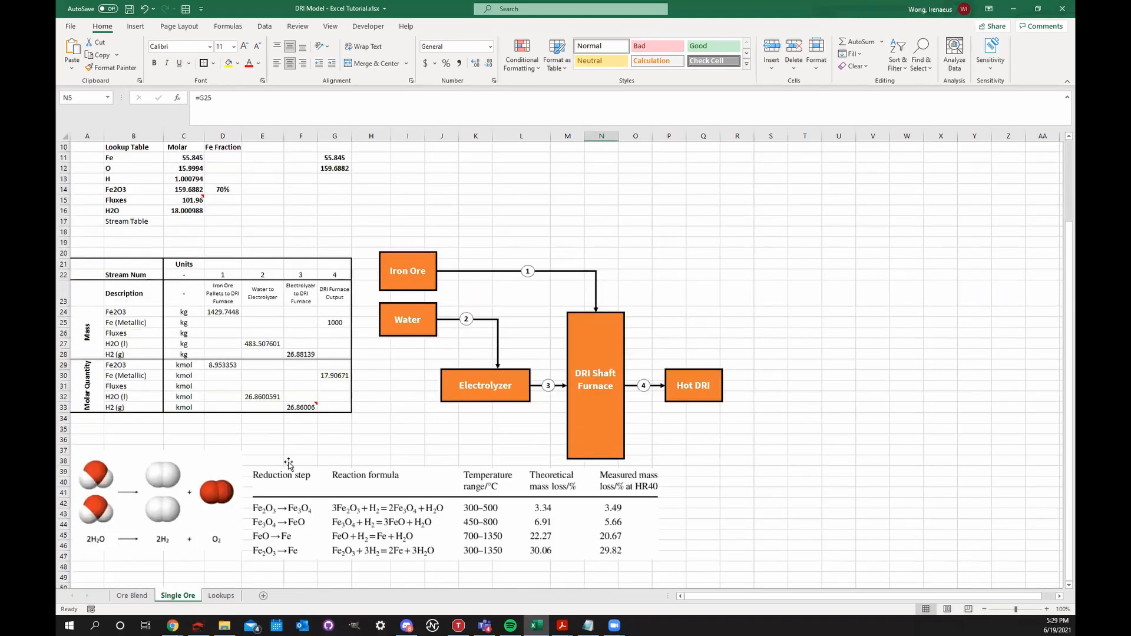
left_click(335, 451)
mouse_move(335, 451)
left_mouse_down()
mouse_move(364, 449)
mouse_move(339, 440)
left_mouse_up()
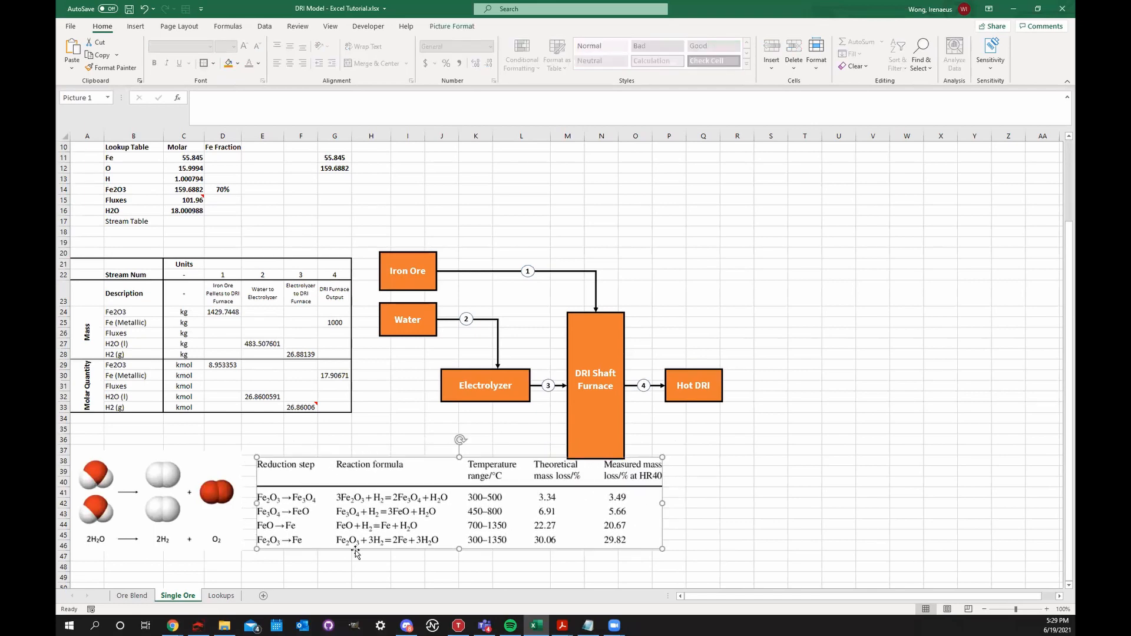
left_click(383, 405)
scroll(374, 395, "up", 3)
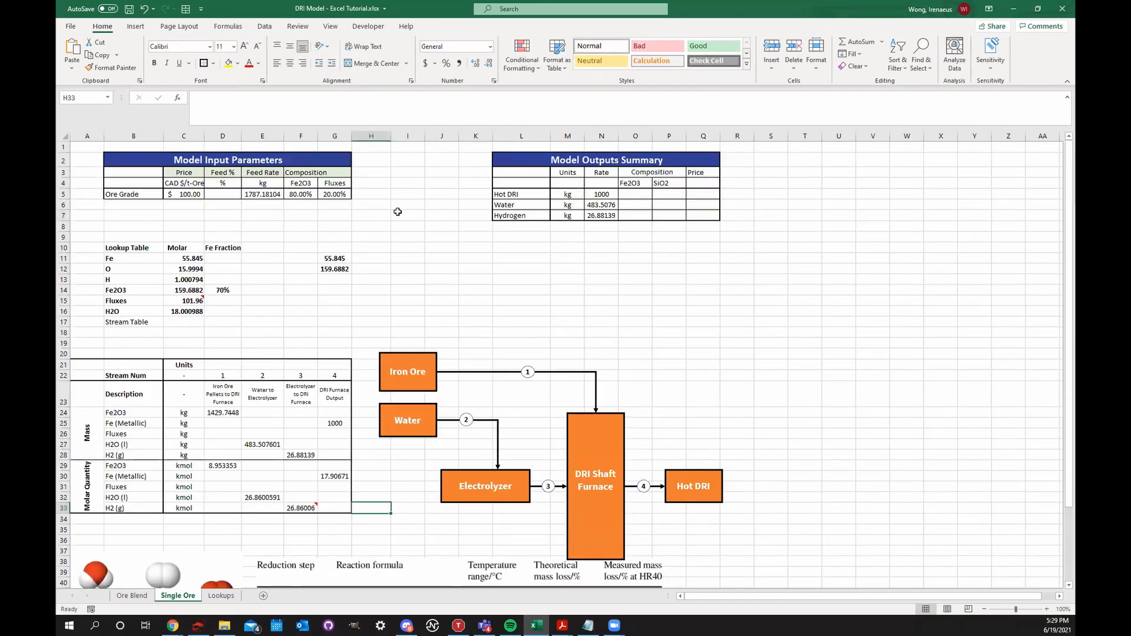
- Calculate the Hot DRI price in Q5 with the formula =C5*E5/1000 and check the result against its row
left_click(259, 207)
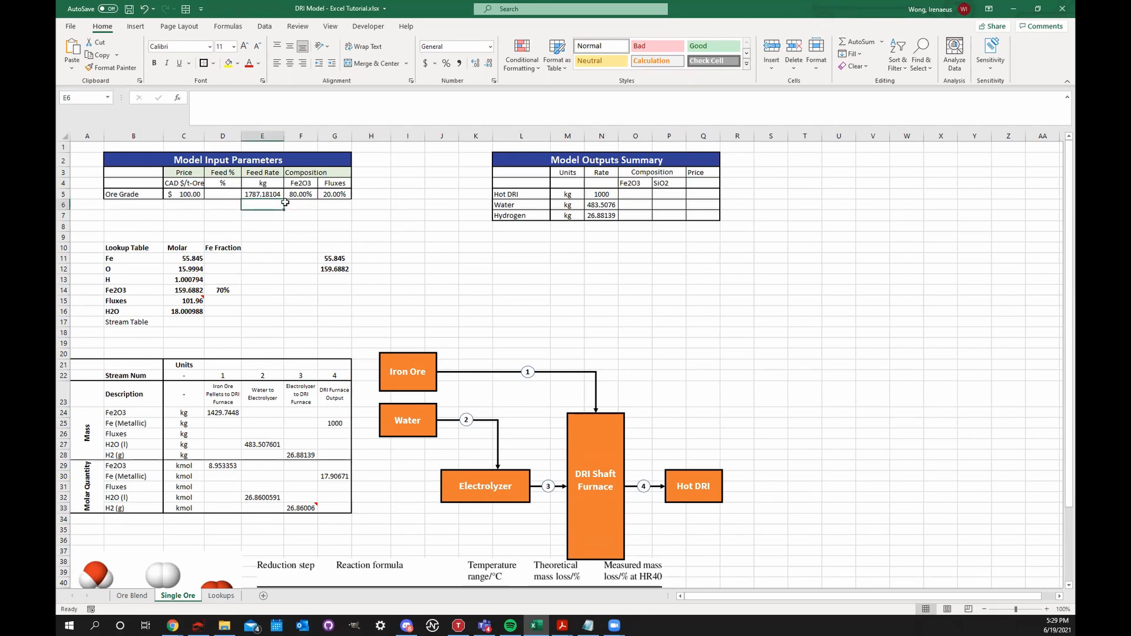
left_click(703, 194)
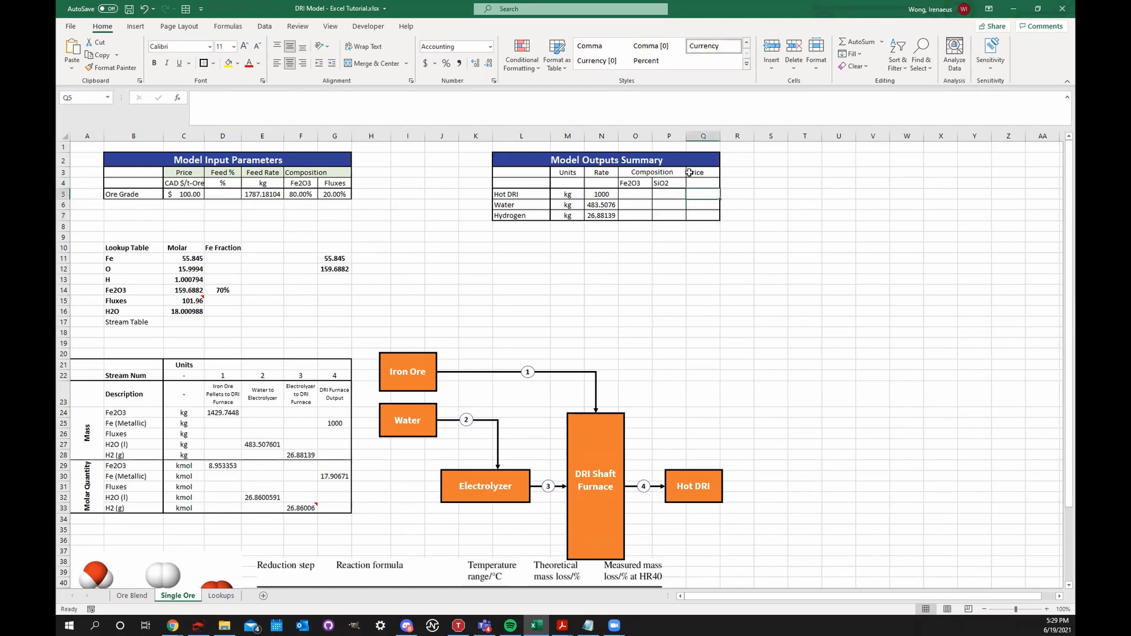
type("=")
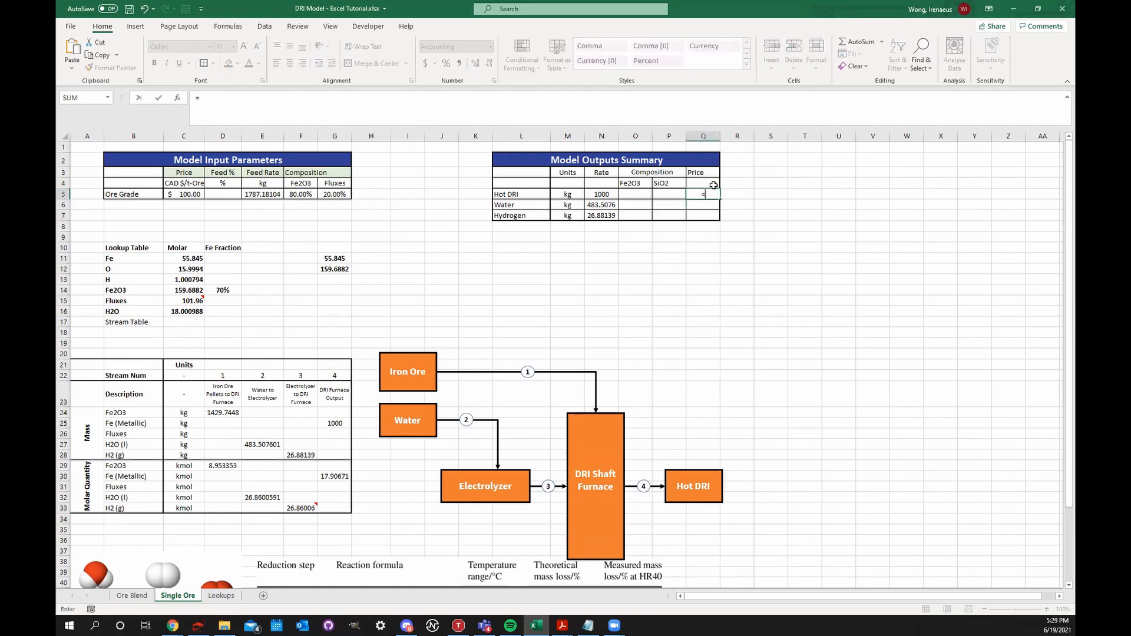
left_click(195, 196)
type("*")
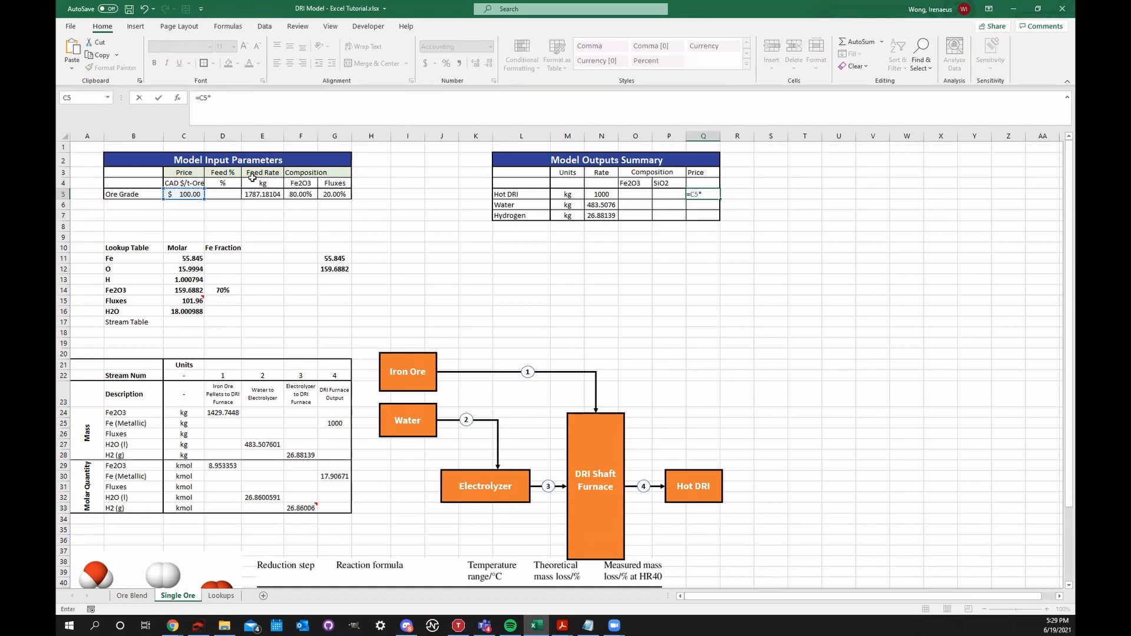
left_click(268, 195)
left_click(272, 123)
type("/1000")
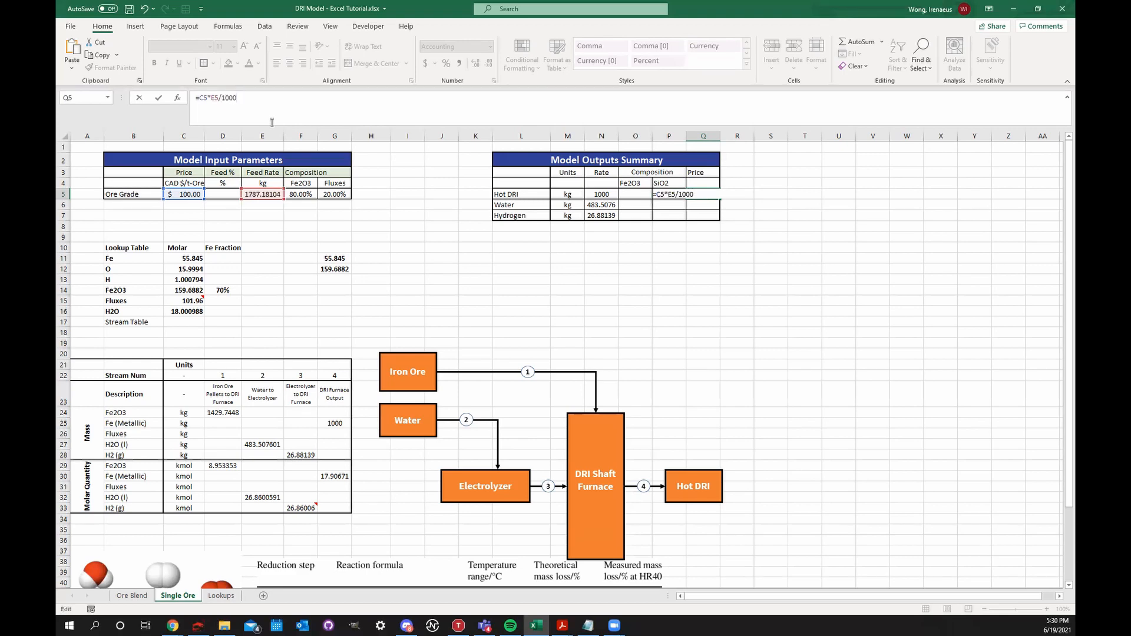
key("Return")
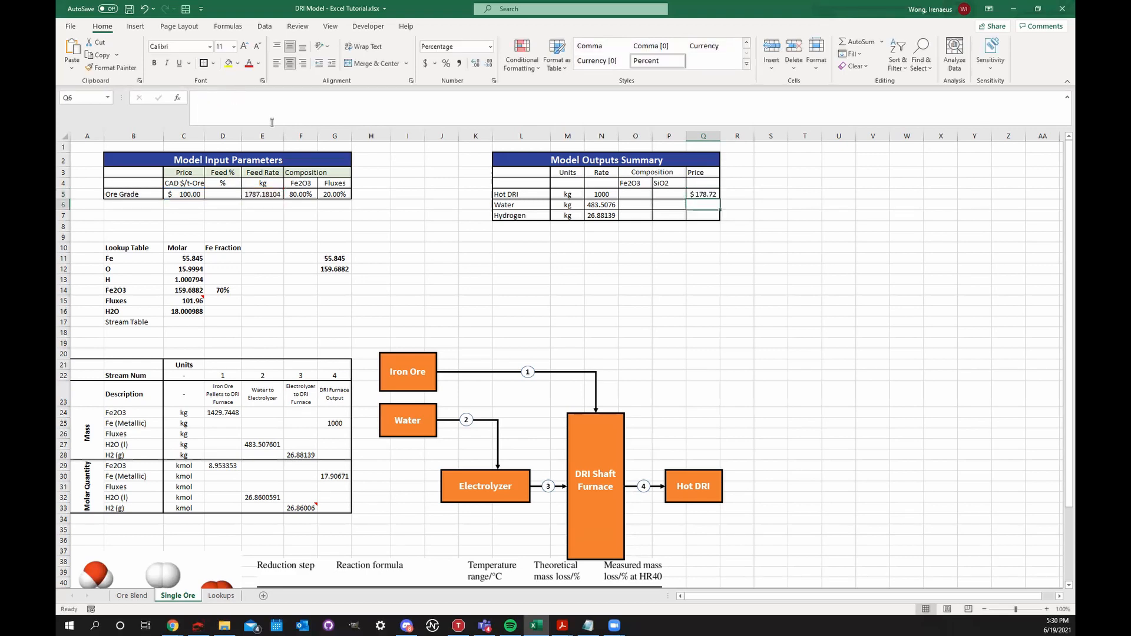
left_click(702, 193)
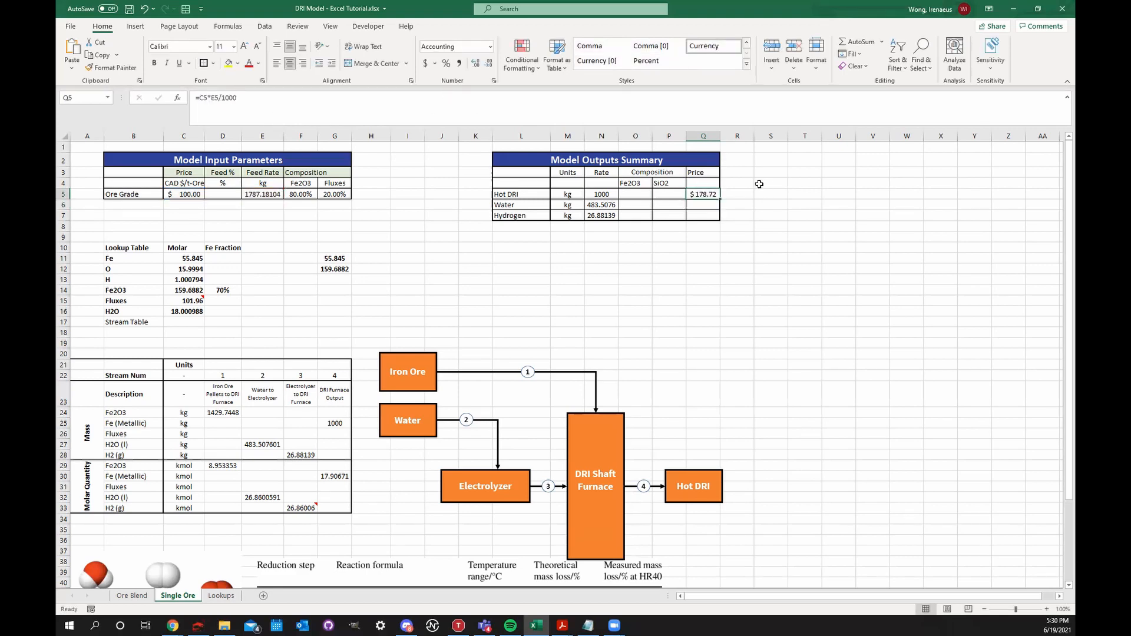
left_click(587, 194)
left_click(537, 193)
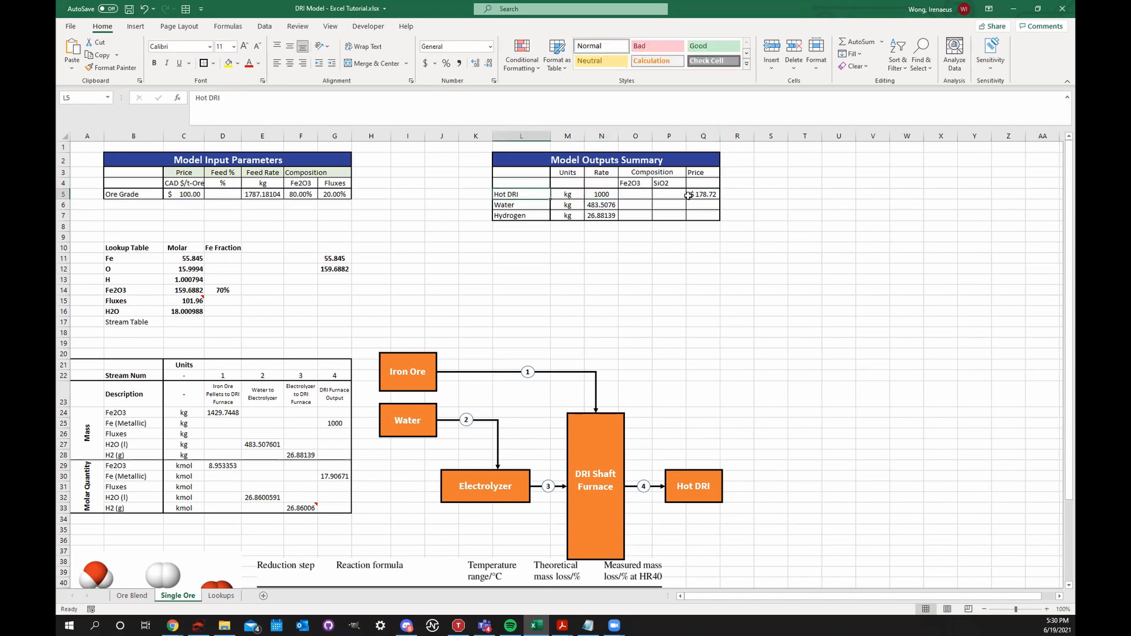
- Set the Ore Grade price in the Model Input Parameters to 60
left_click(320, 224)
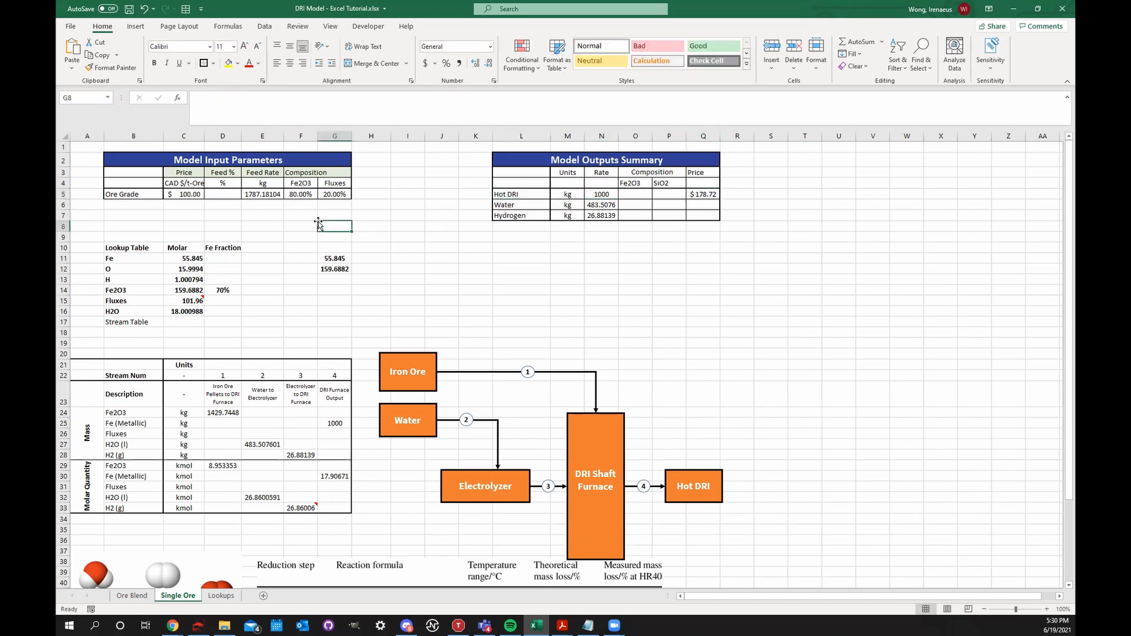
left_click(183, 194)
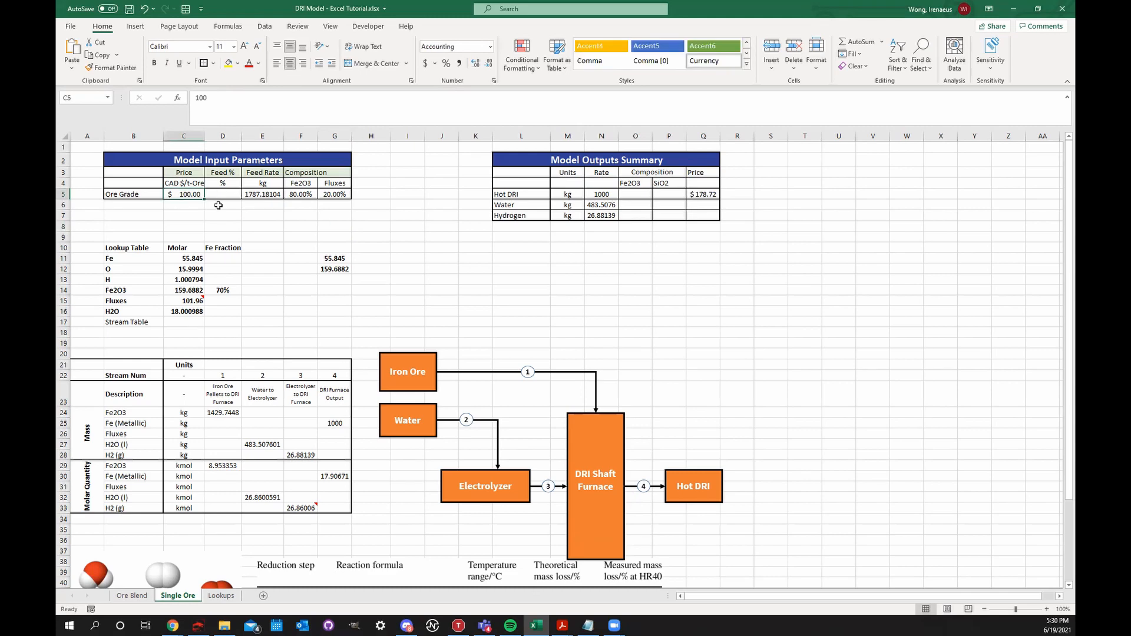
left_click(300, 194)
left_click(188, 194)
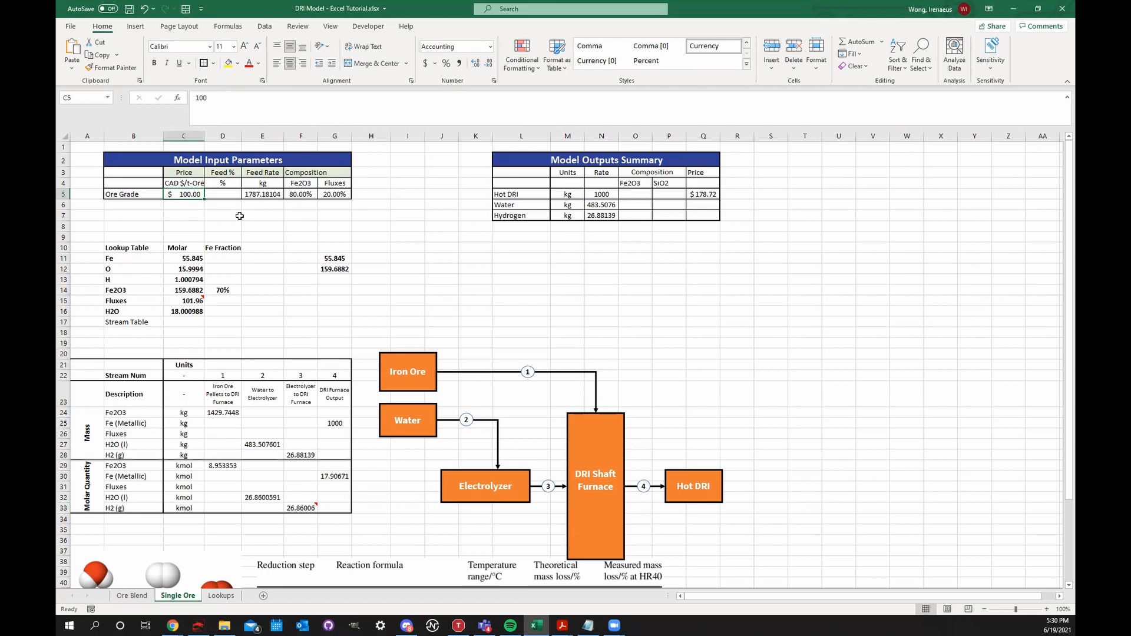
type("60")
key("Tab")
- Set the Ore Grade Fe2O3 composition to 60% and check the Hot DRI price cell
key("Tab")
key("Tab")
key("Tab")
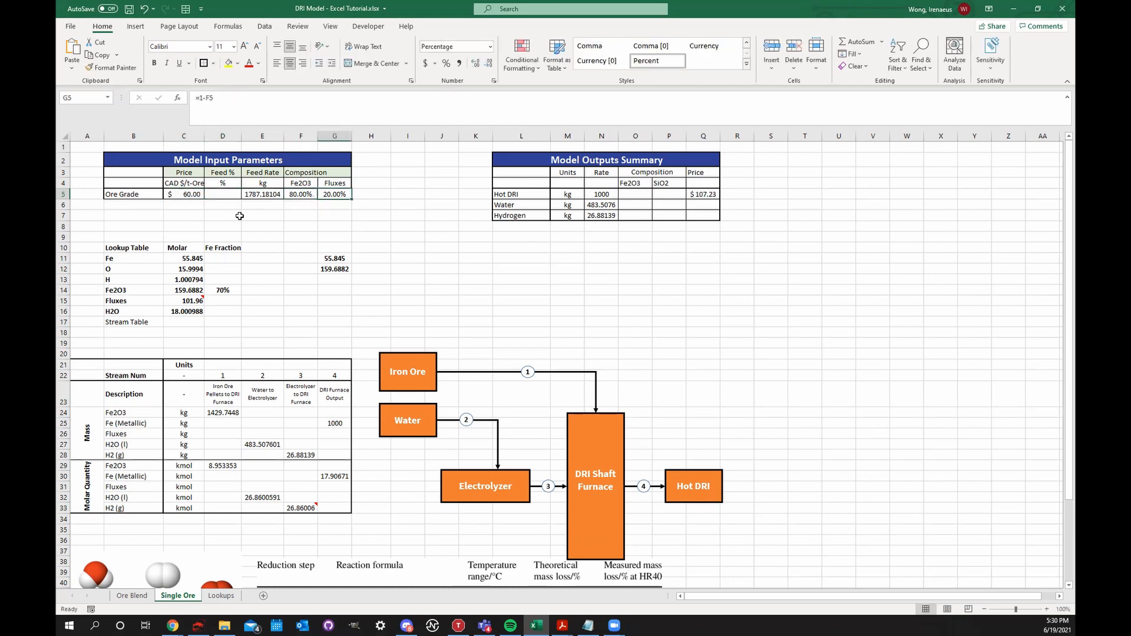
key("Left")
type("600")
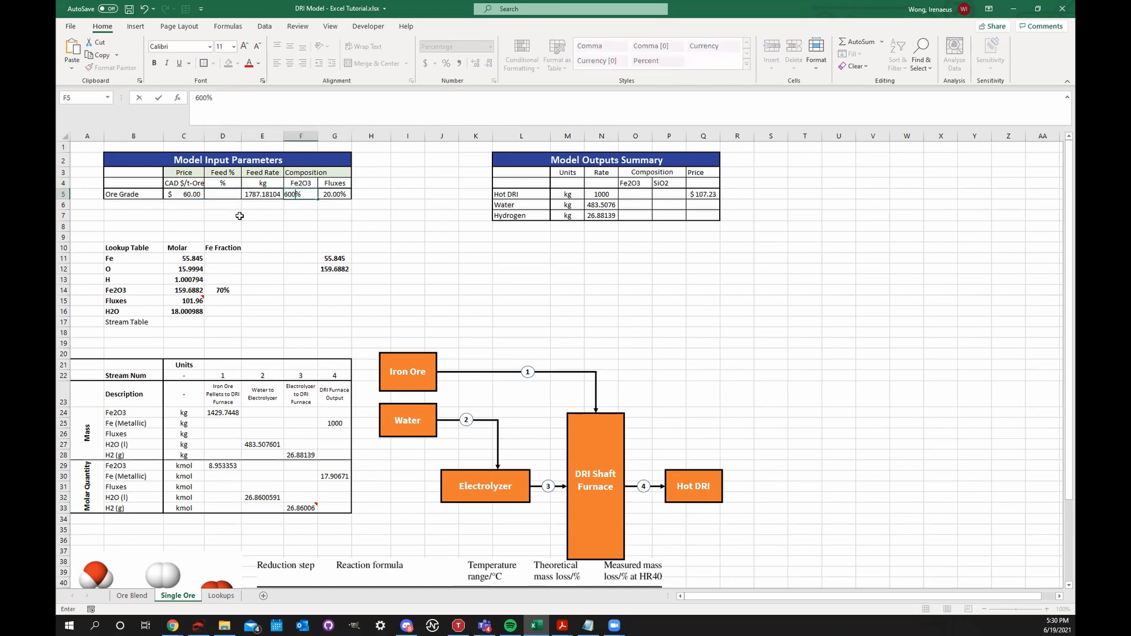
key("BackSpace")
key("Tab")
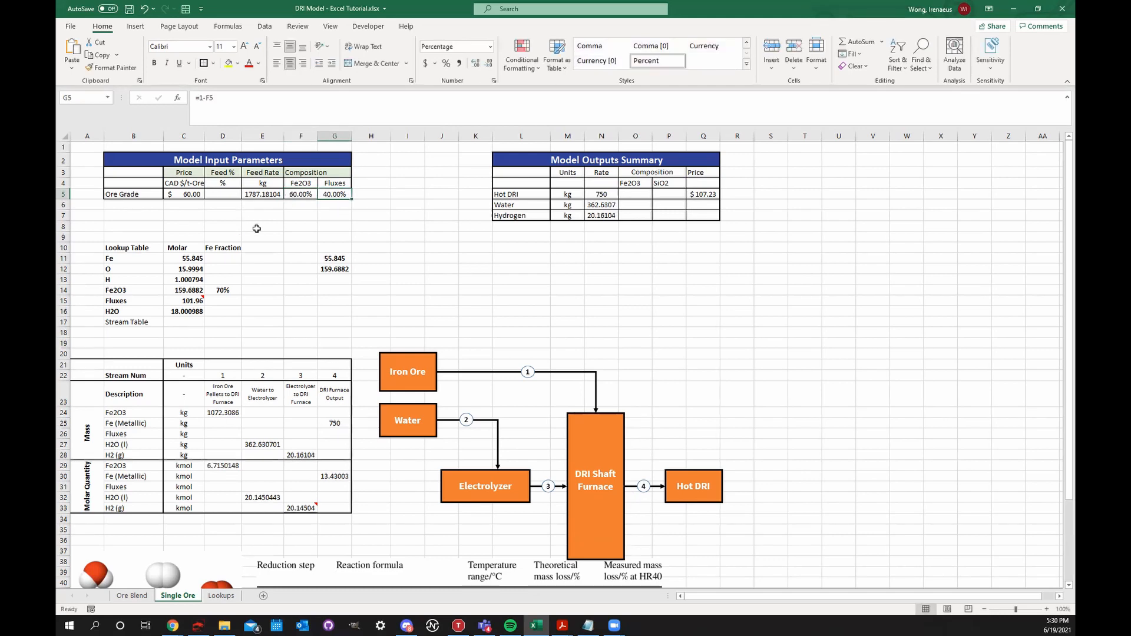
left_click(705, 195)
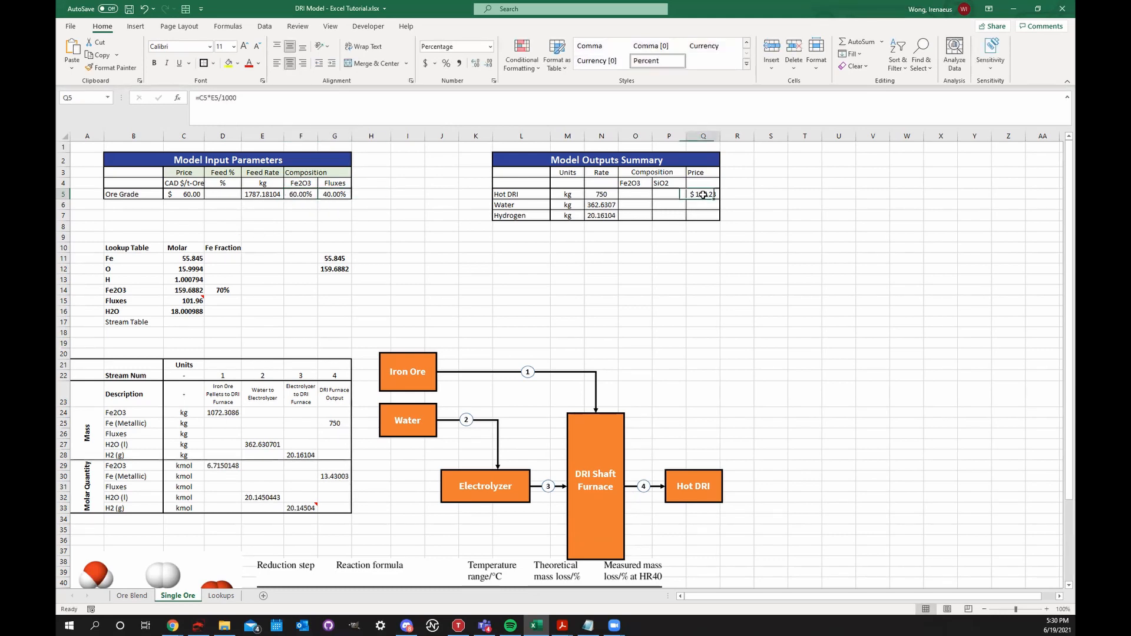
- Examine the Hot DRI rate and price in the Model Outputs Summary
left_click(607, 192)
left_click(714, 224)
left_click(608, 196)
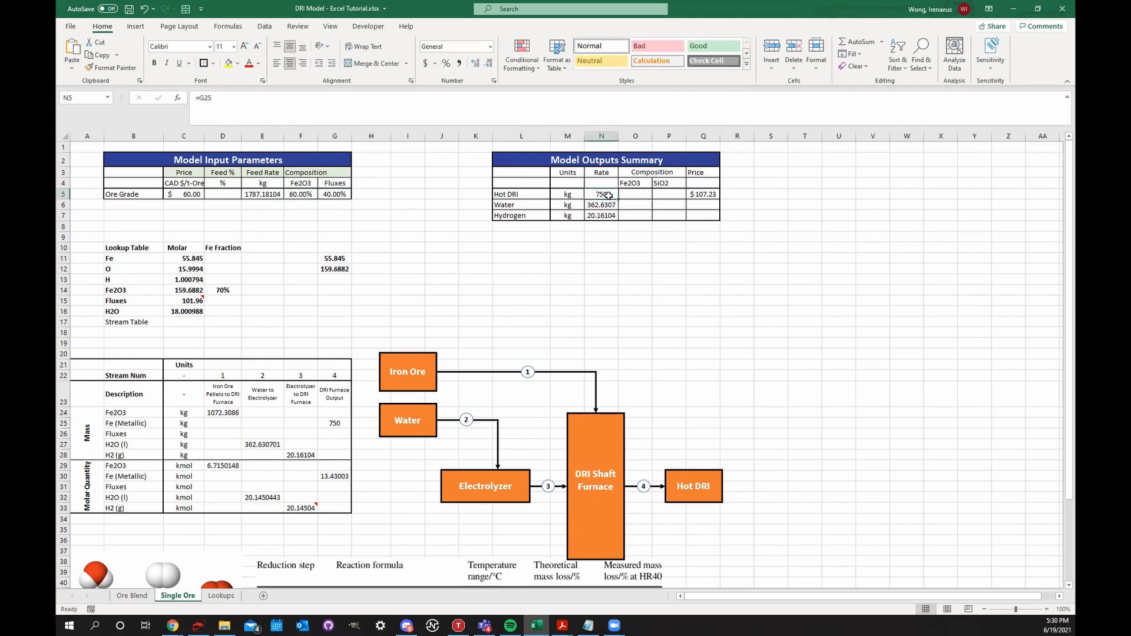
left_click_drag(533, 197, 692, 198)
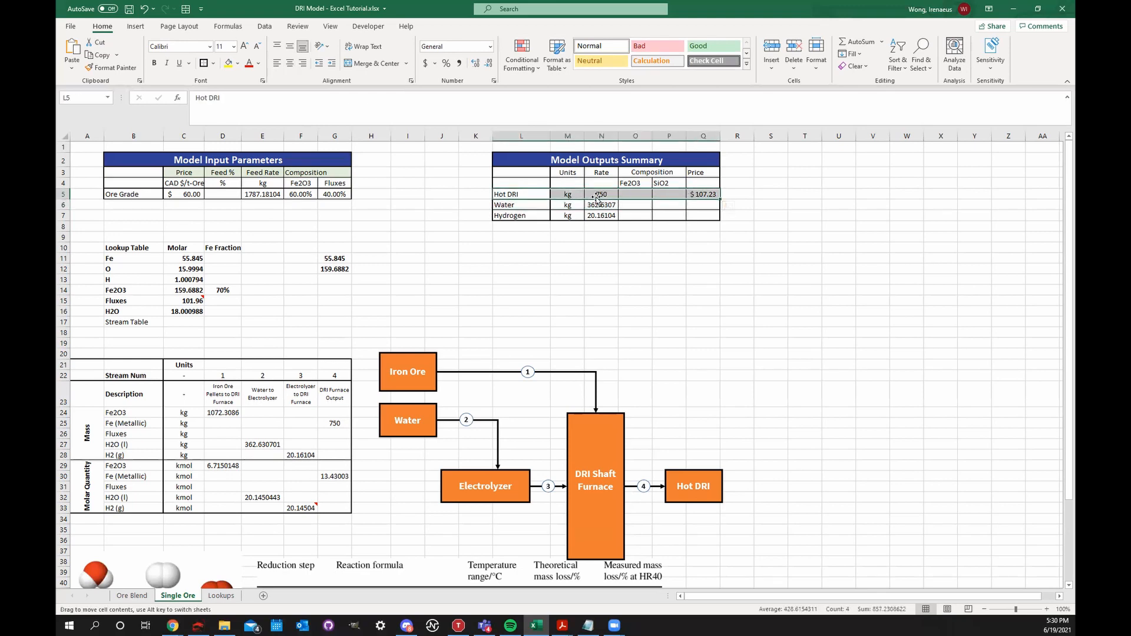
left_click(605, 197)
left_click(608, 268)
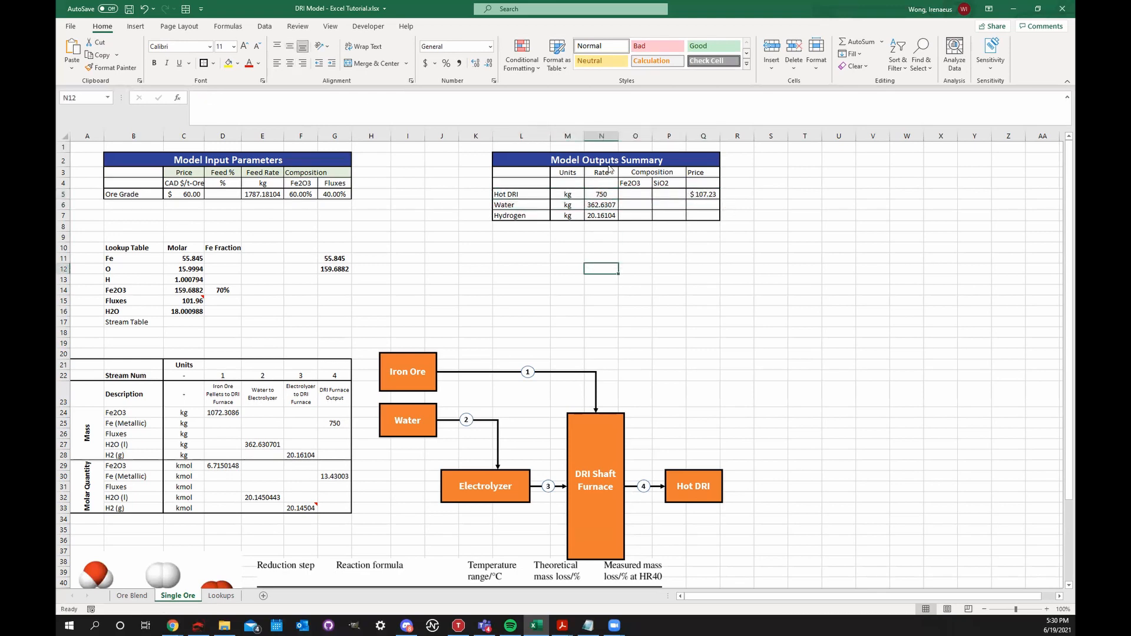
- Find the Solver Add-in in the program options and open the manager for Excel Add-ins
left_click(264, 28)
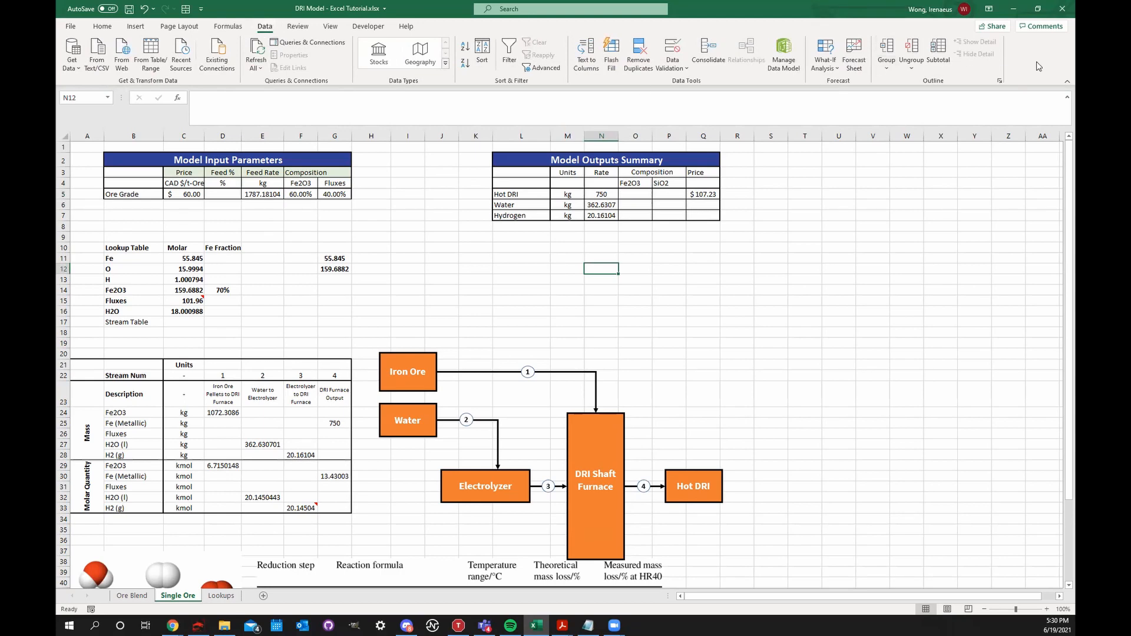
left_click(71, 26)
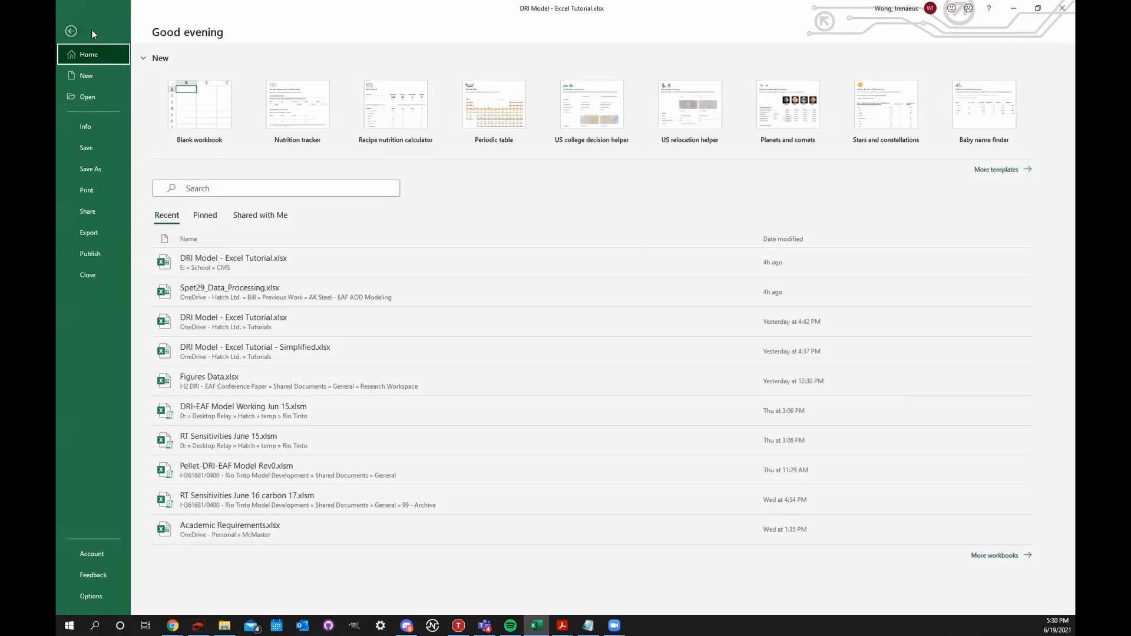
left_click(108, 590)
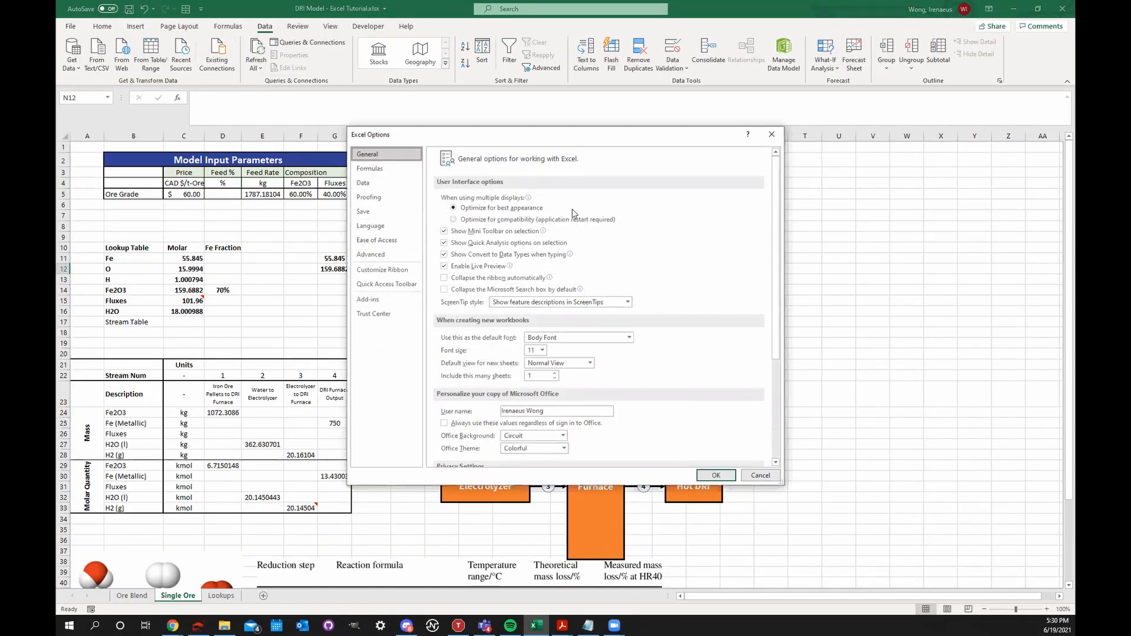
left_click(380, 311)
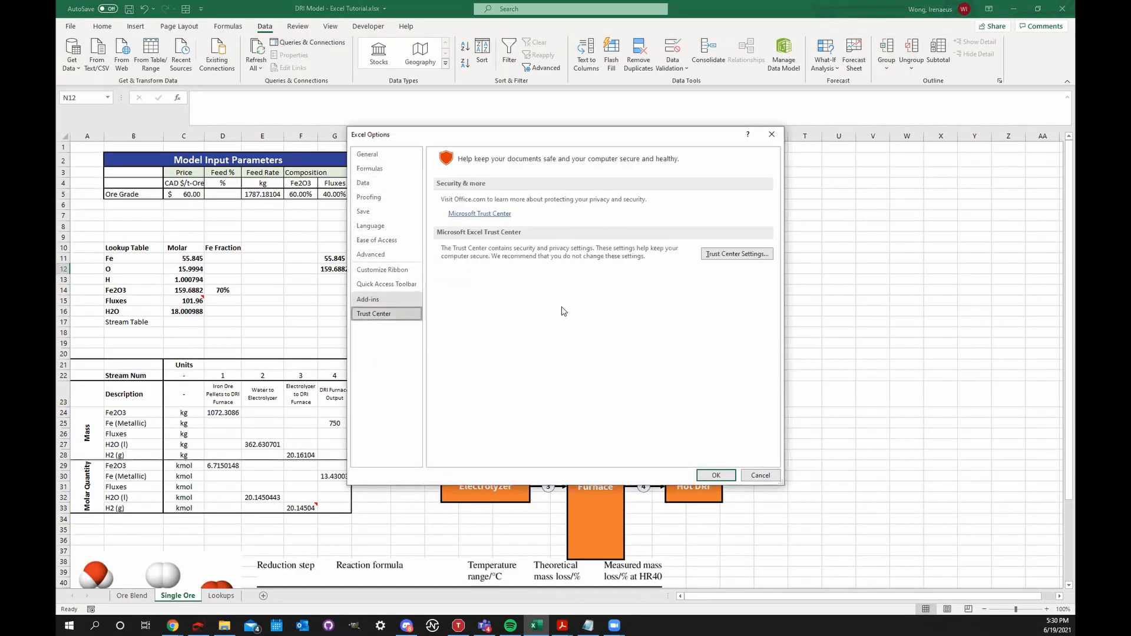
left_click(388, 300)
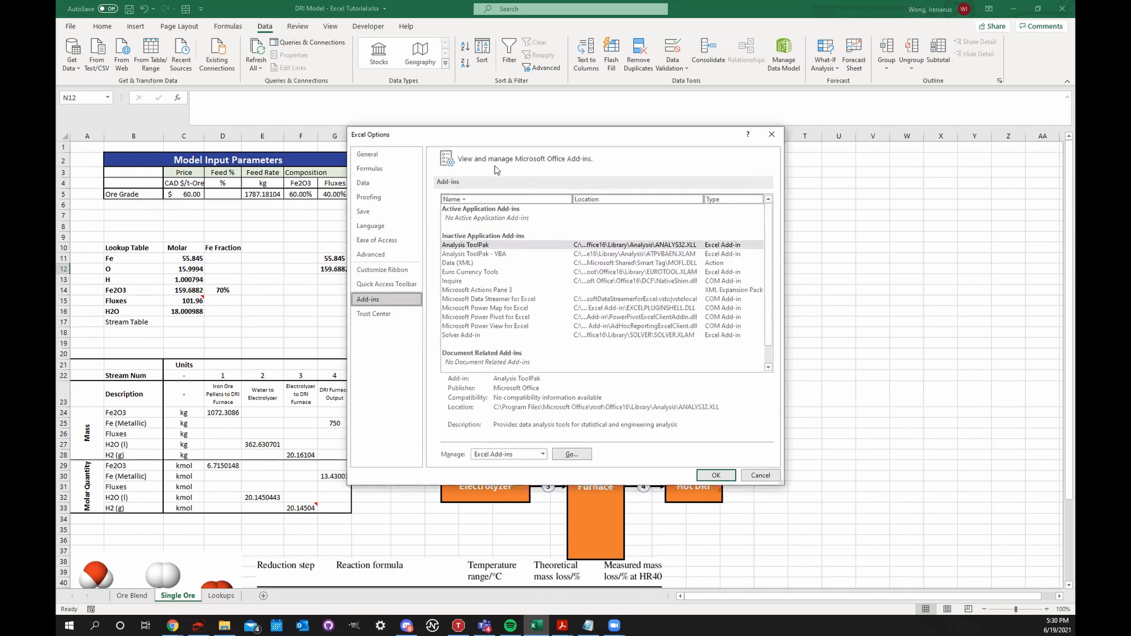
scroll(522, 322, "down", 1)
scroll(522, 323, "up", 1)
left_click(480, 335)
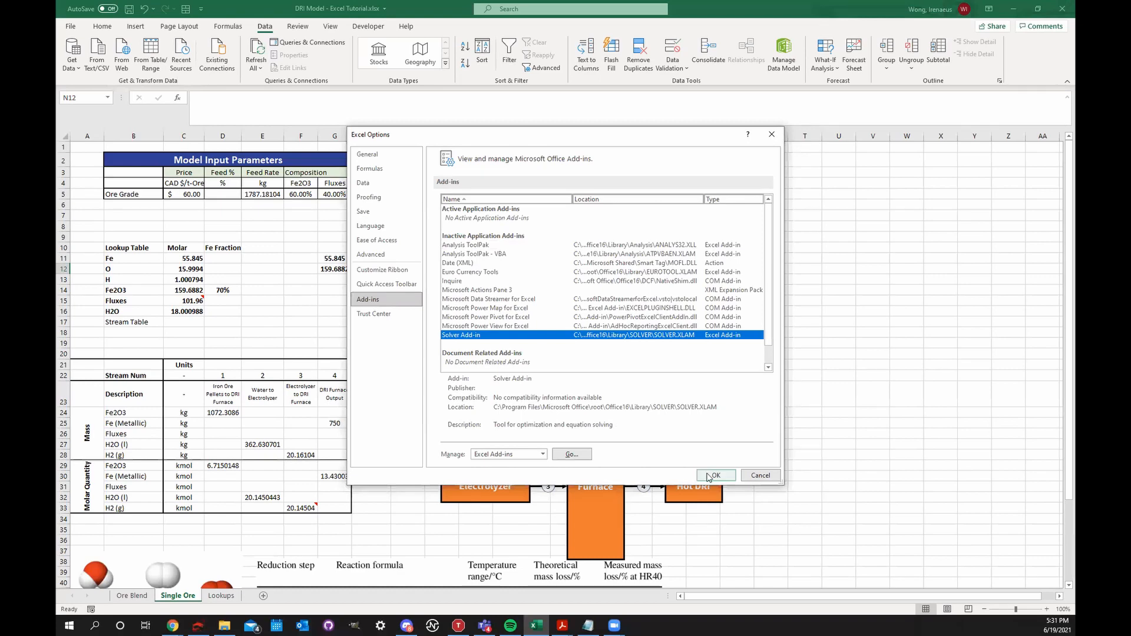
left_click(586, 454)
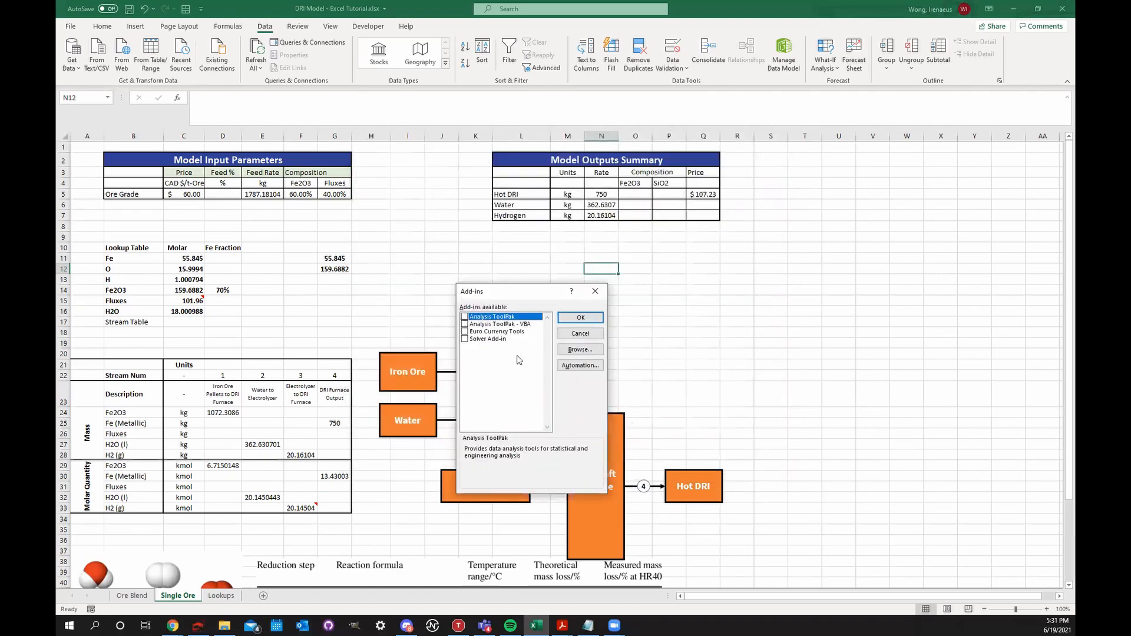
- Enable the Solver Add-in, Euro Currency Tools, Analysis ToolPak - VBA and Analysis ToolPak add-ins
left_click(464, 340)
left_click(464, 331)
left_click(464, 324)
left_click(465, 316)
left_click(574, 317)
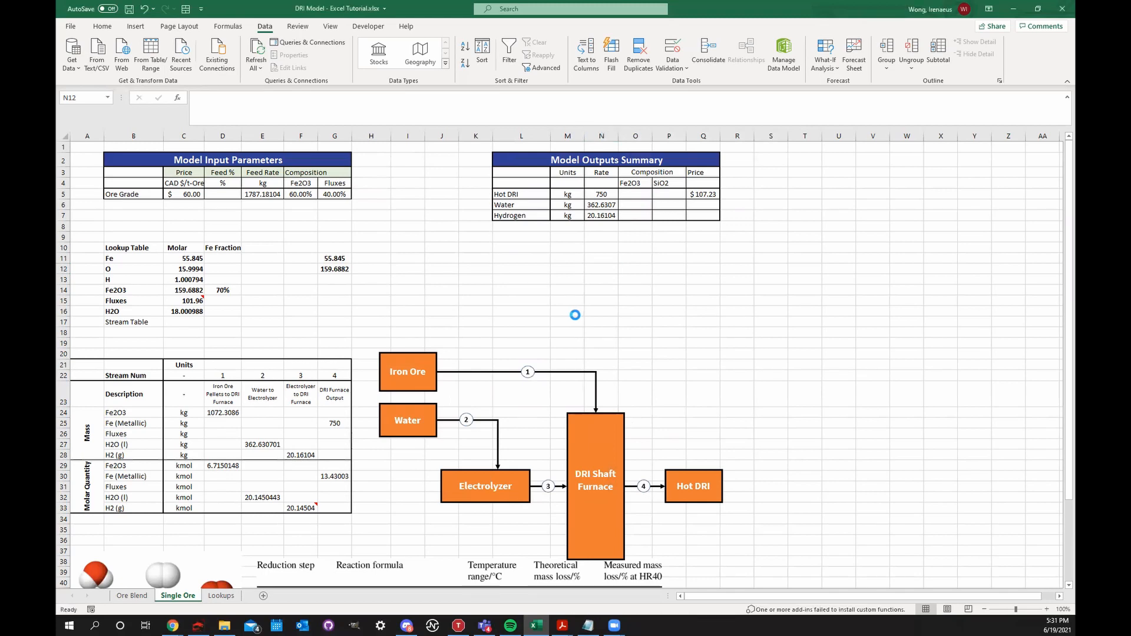
left_click(664, 291)
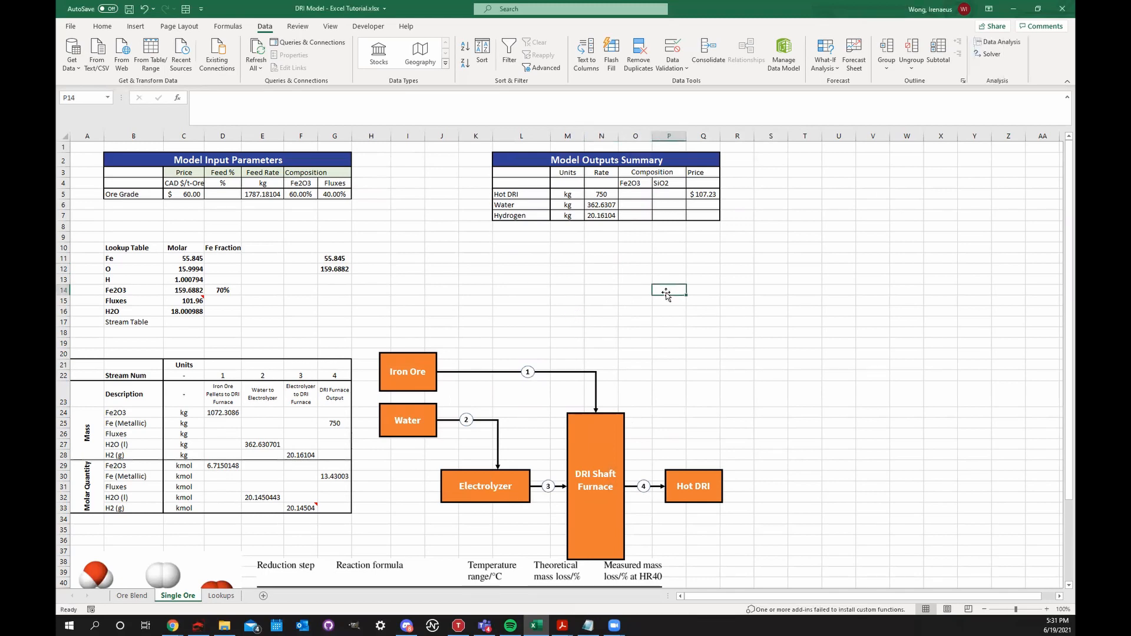
- Save the workbook, and view the existing Solver parameters without solving
key("ctrl+s")
left_click(992, 54)
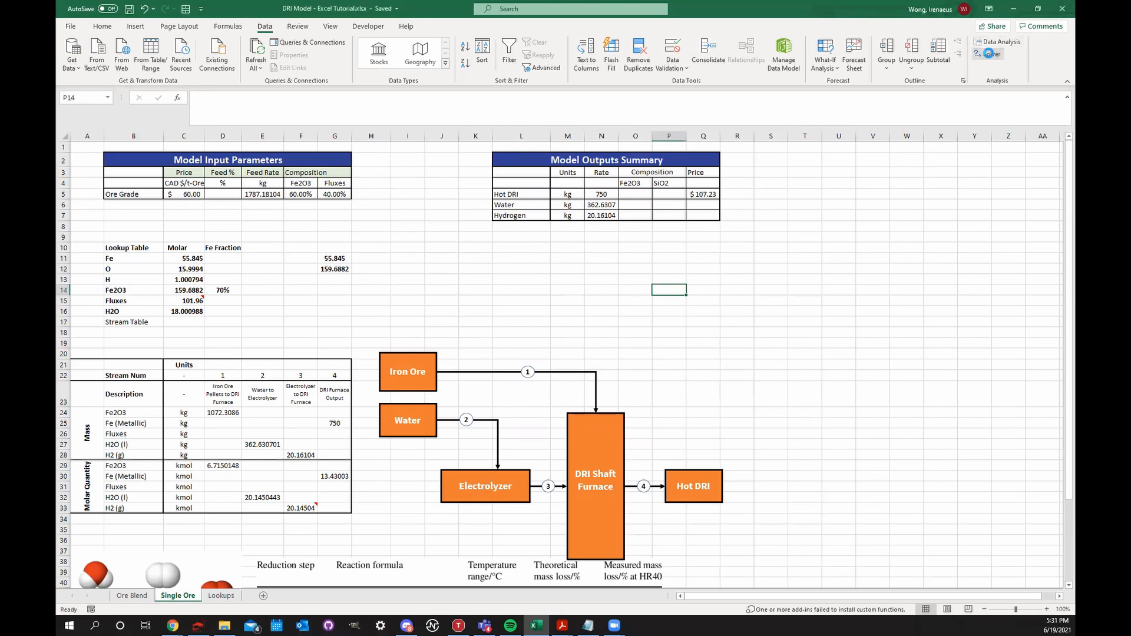
left_click_drag(609, 243, 737, 249)
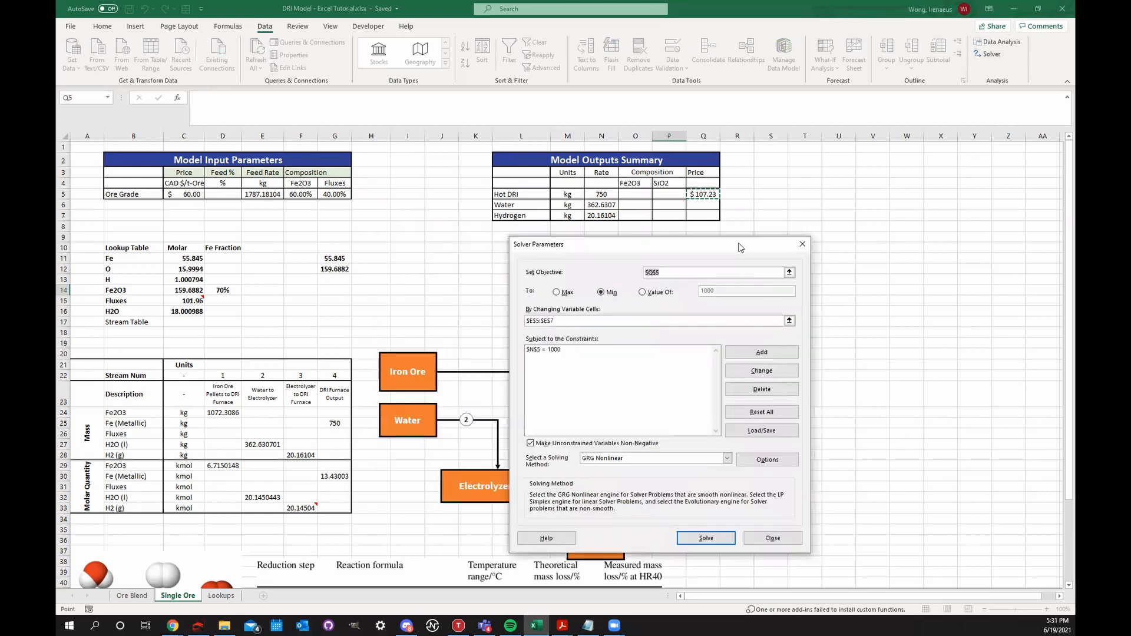
left_click(677, 271)
left_click(802, 245)
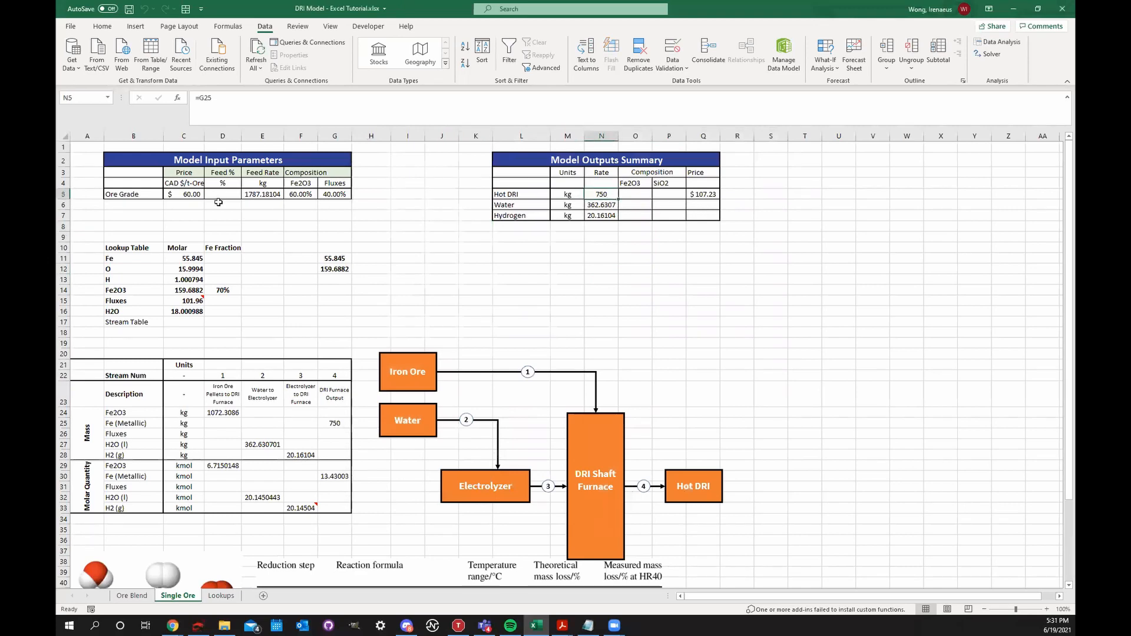
- Try Ore Grade feed rates of 1900 kg and 2300 kg in cell E5
left_click(272, 194)
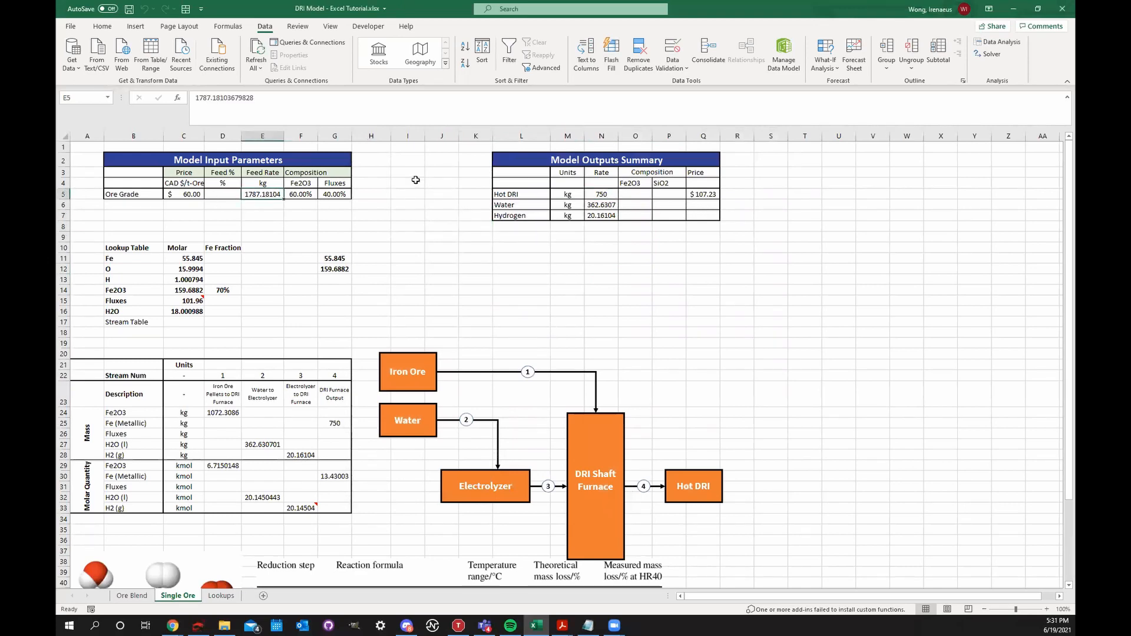
type("1900")
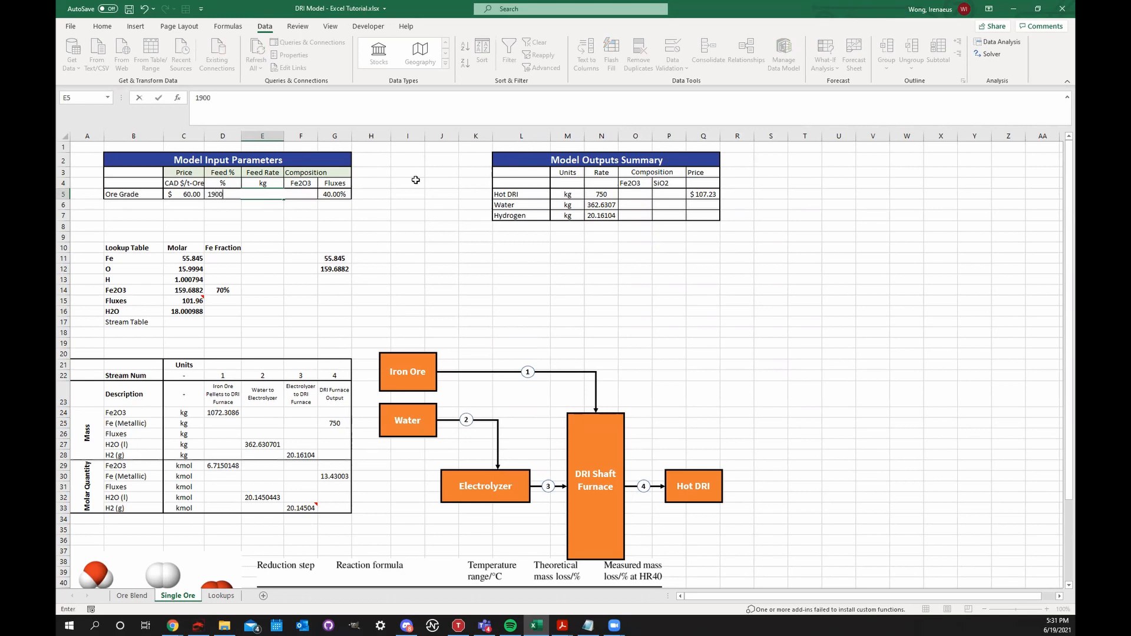
key("Return")
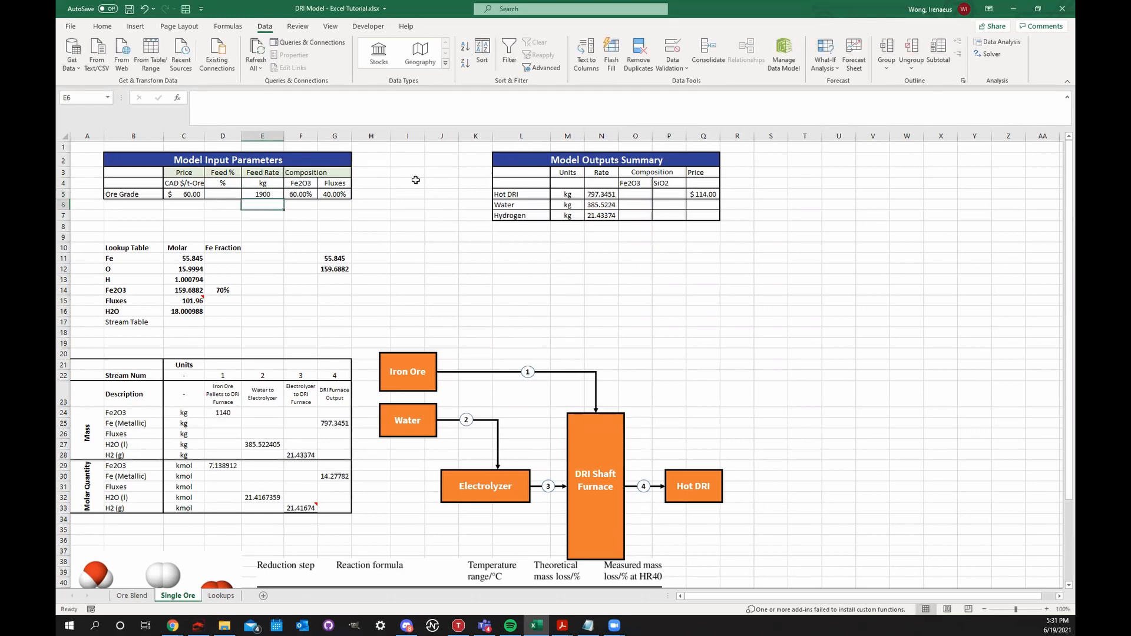
left_click(280, 196)
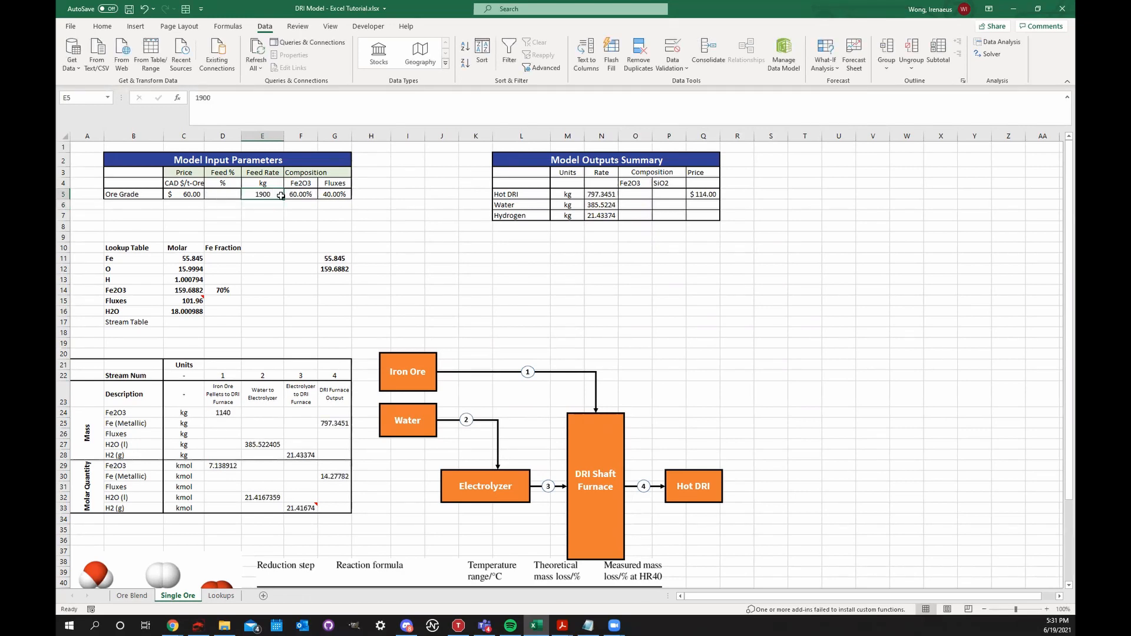
type("23")
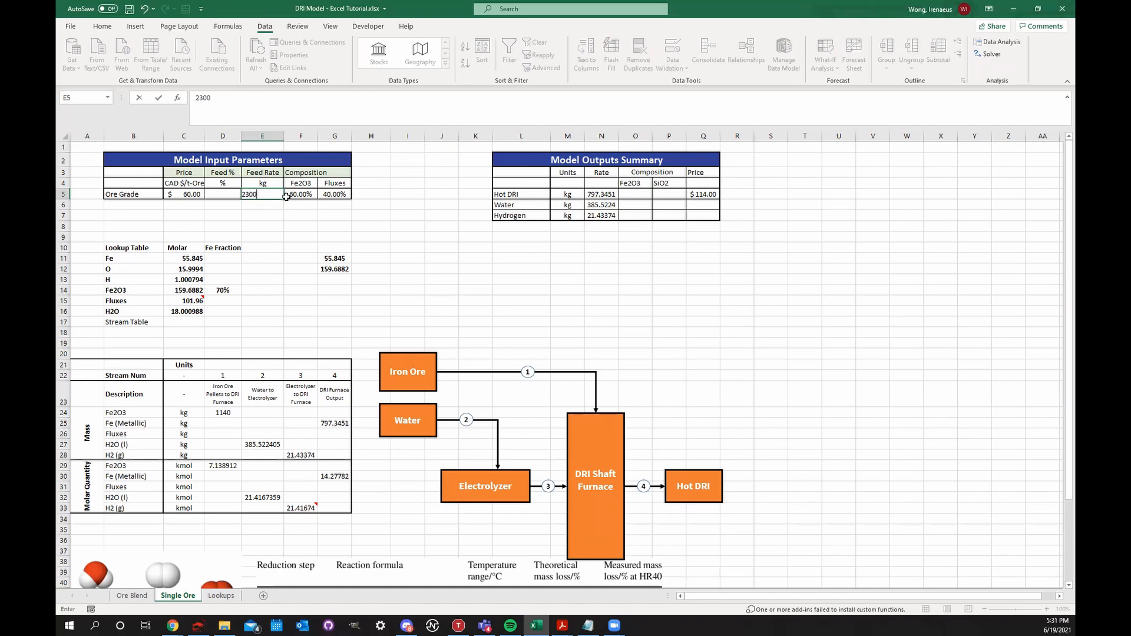
type("00")
key("Return")
- Configure Solver to bring the Hot DRI rate in N5 to a value of 1000 by changing the feed rate in E5
left_click(988, 55)
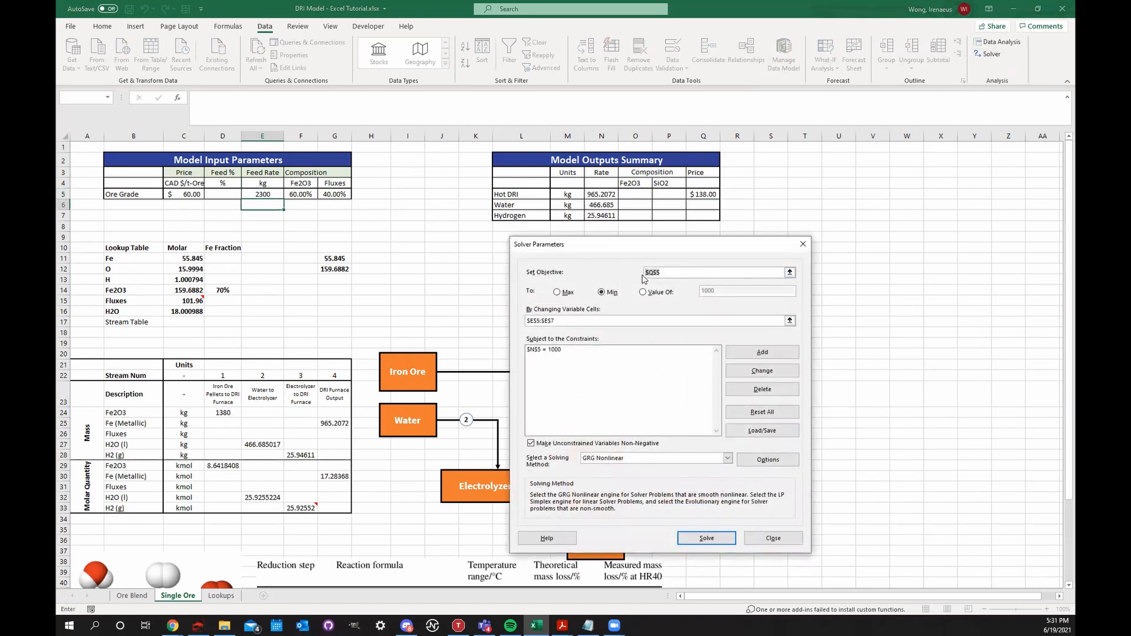
left_click(607, 195)
left_click(653, 292)
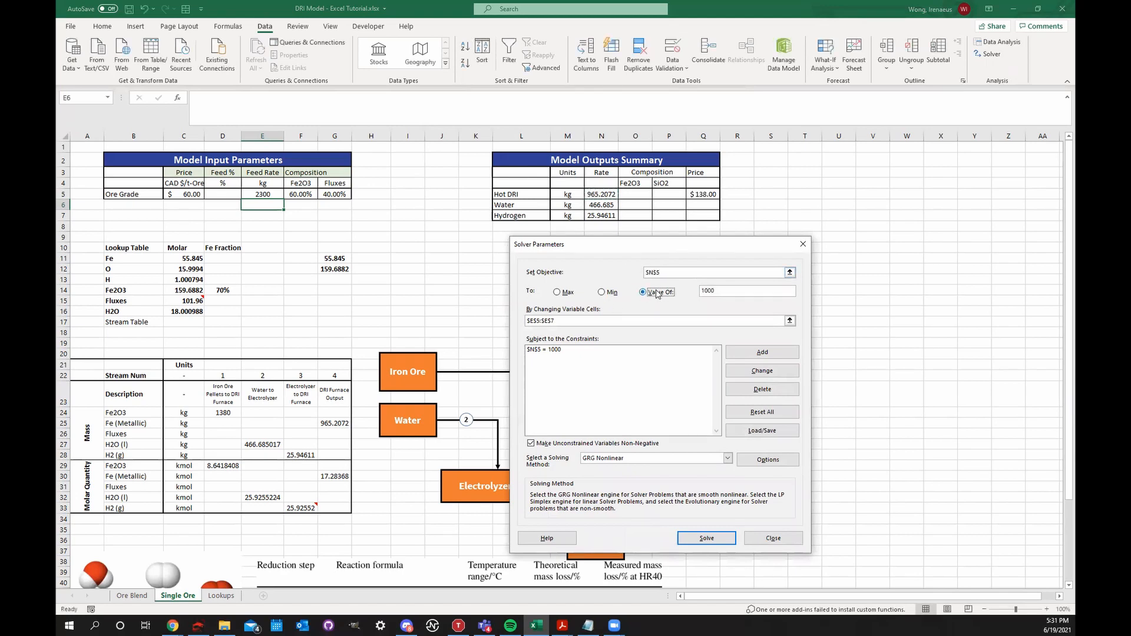
left_click(728, 294)
left_click_drag(577, 321, 493, 315)
key("BackSpace")
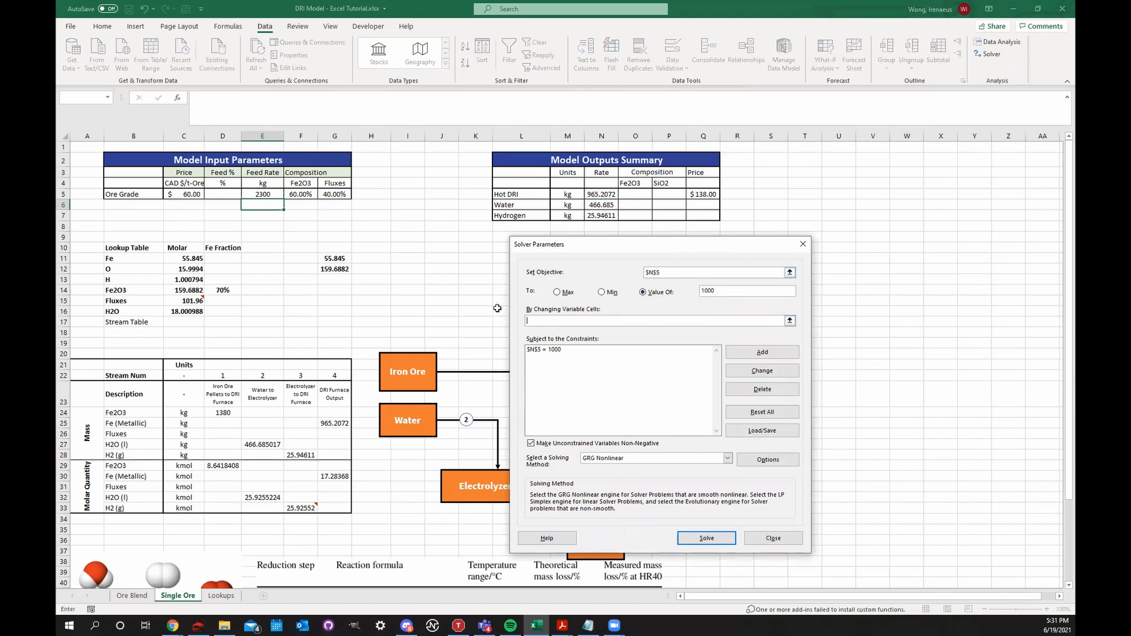
left_click(250, 194)
- Delete the $N$5 = 1000 constraint from Solver, and solve for the feed rate, keeping the solution
left_click(618, 348)
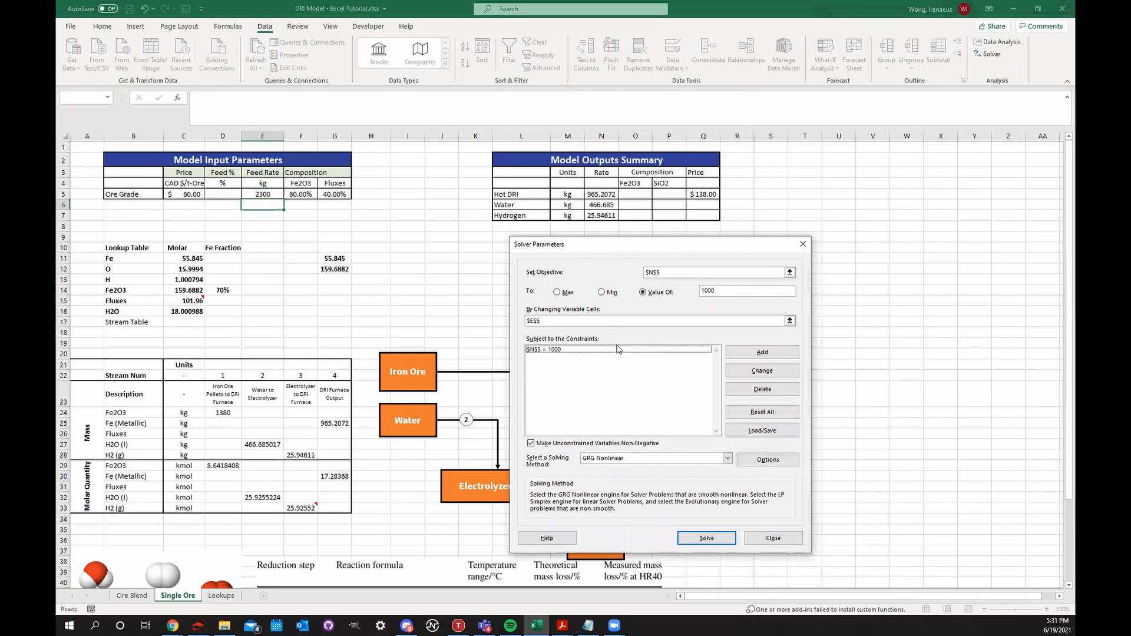
left_click(762, 389)
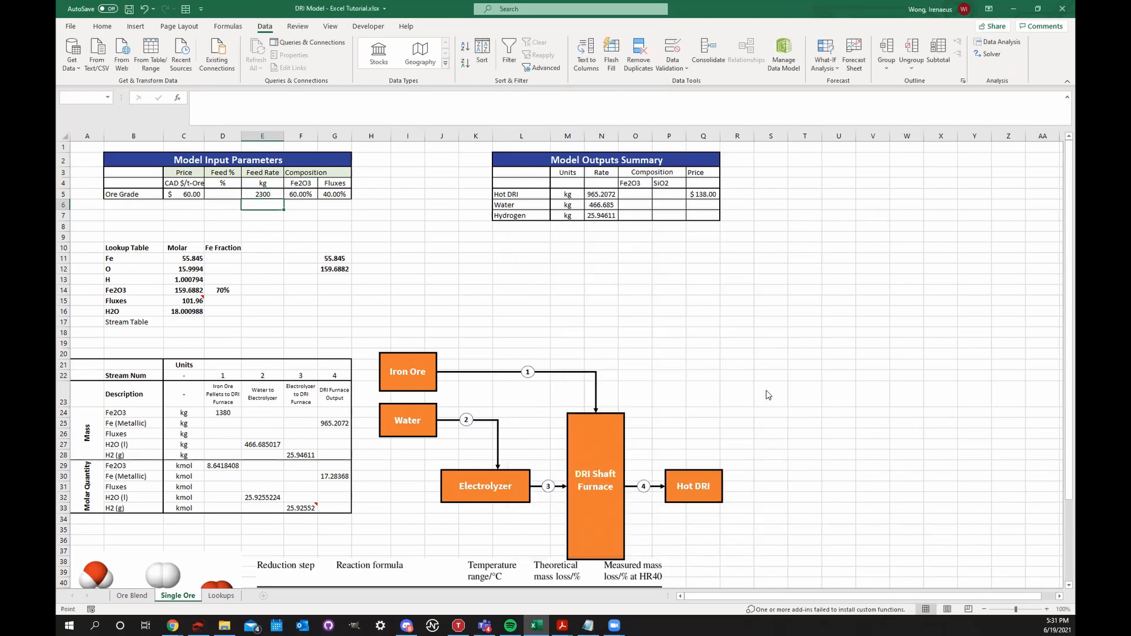
left_click(714, 537)
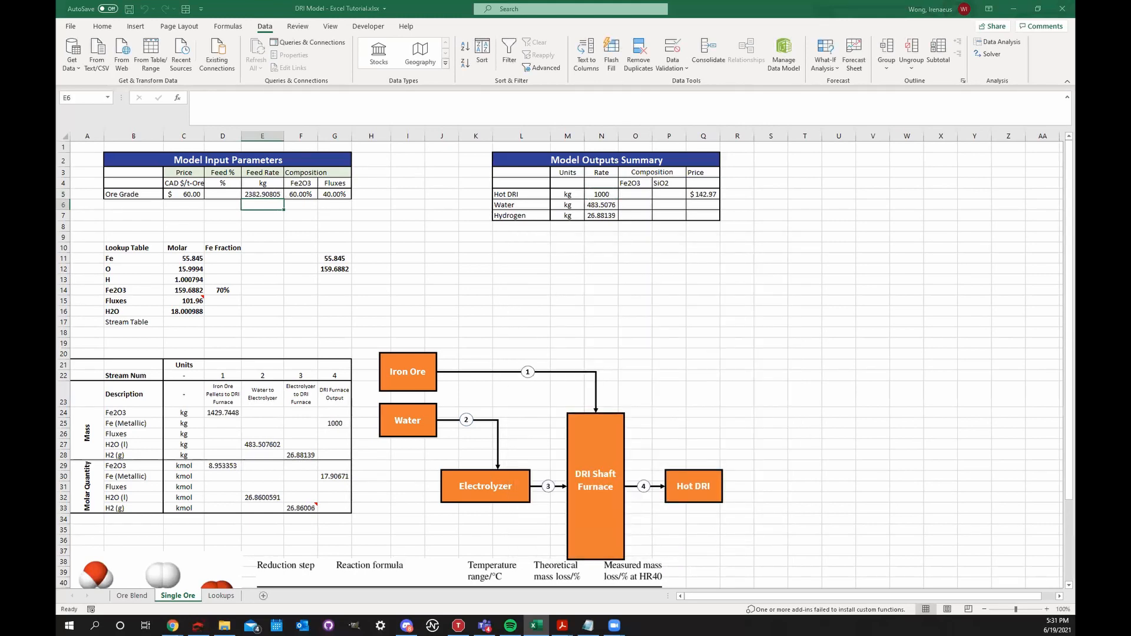
left_click(510, 321)
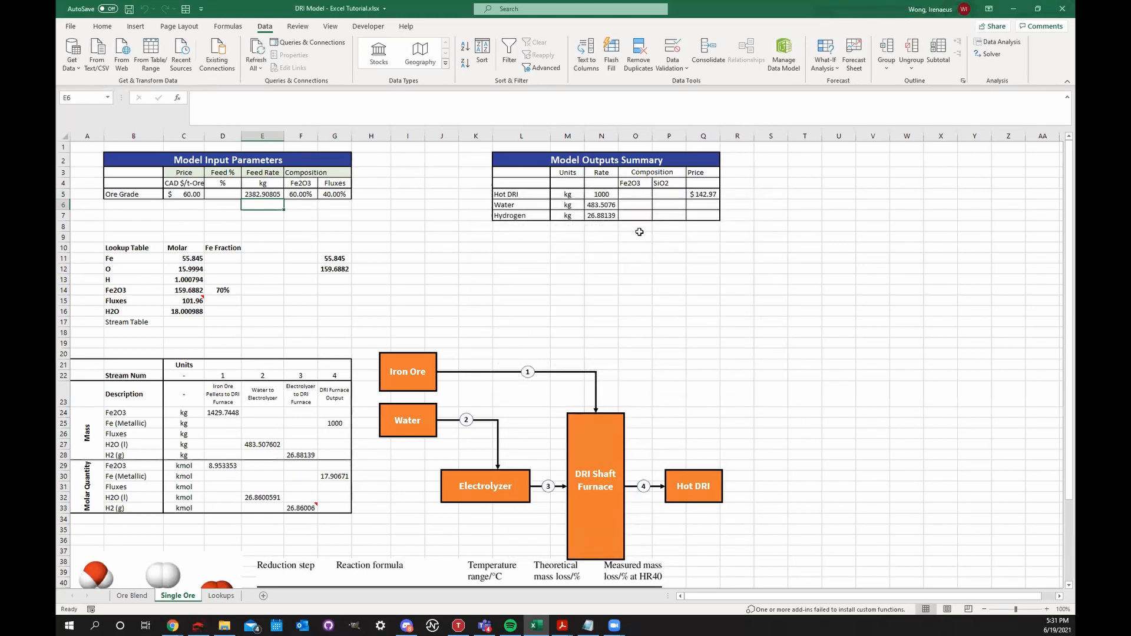
left_click(703, 269)
- Examine the Ore Grade price, Fe2O3 composition and feed rate against the Hot DRI rate and price
left_click(182, 196)
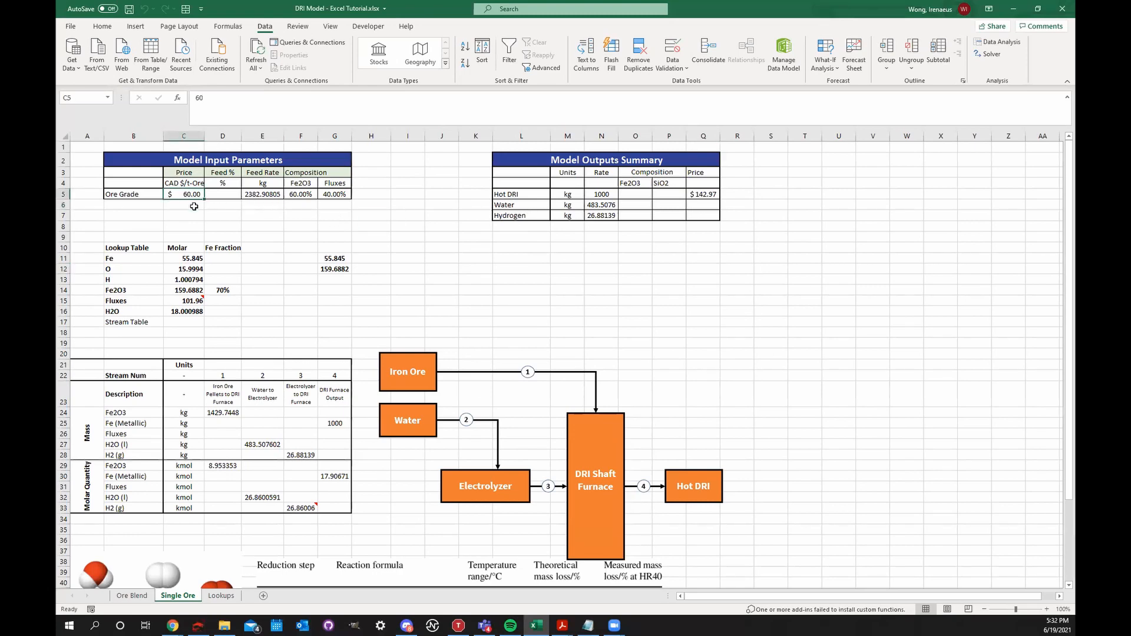
left_click(237, 214)
left_click(193, 195)
left_click(304, 194)
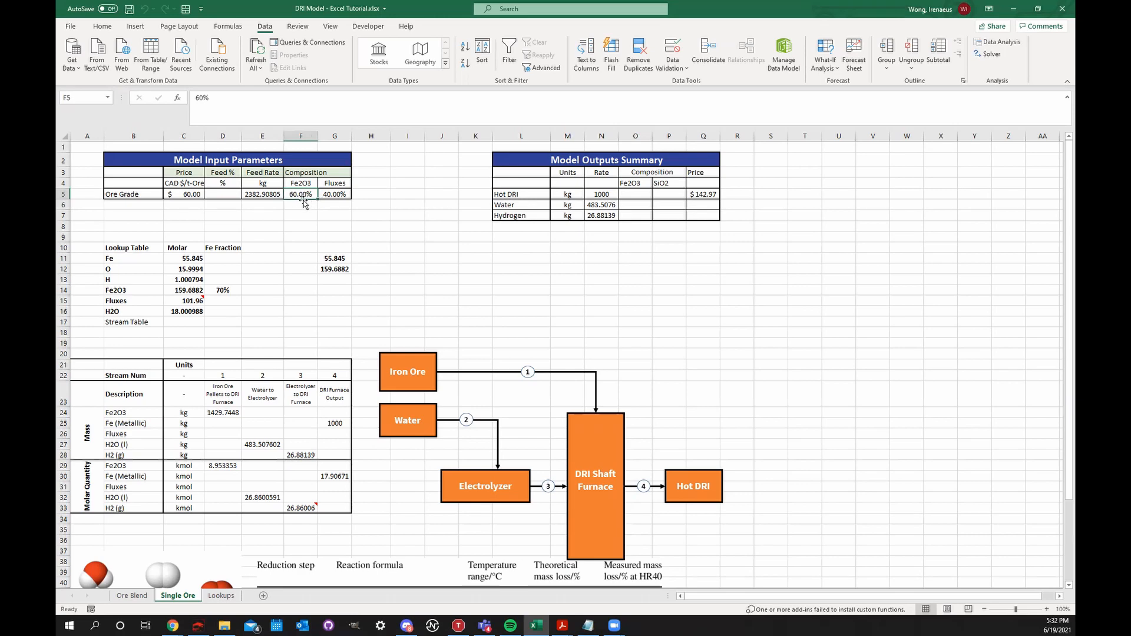
left_click(273, 197)
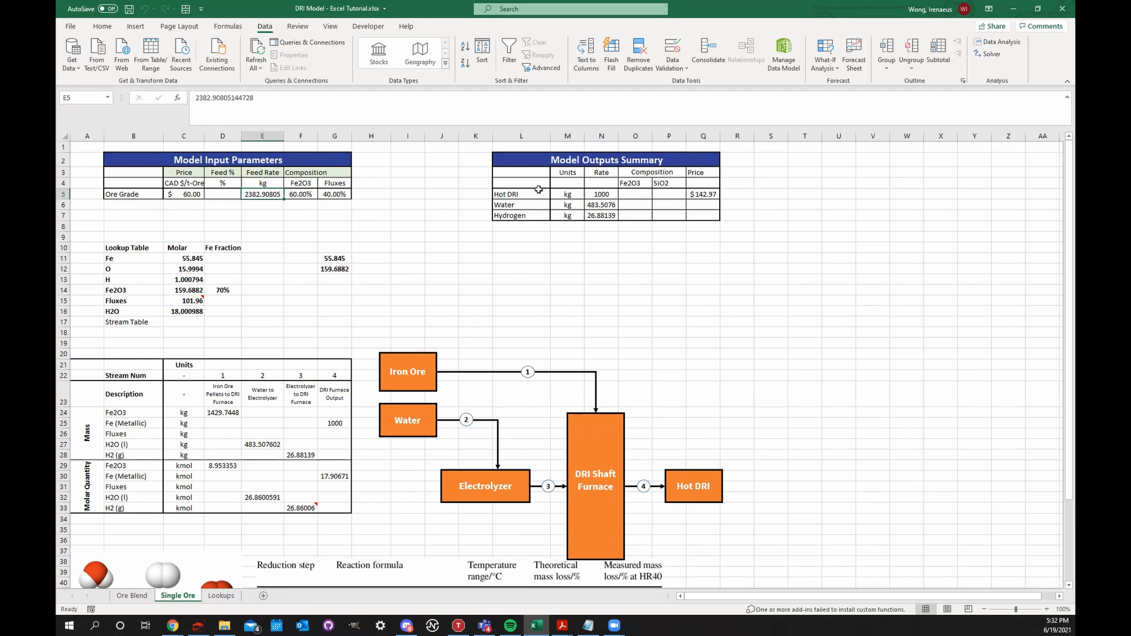
left_click_drag(533, 195, 610, 195)
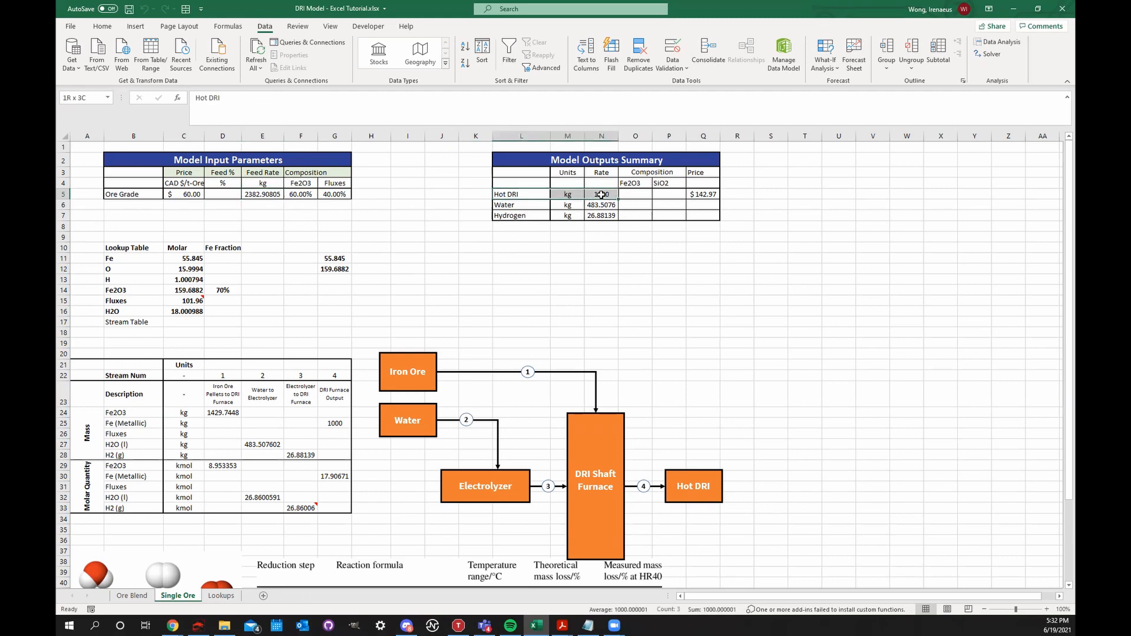
left_click(712, 192)
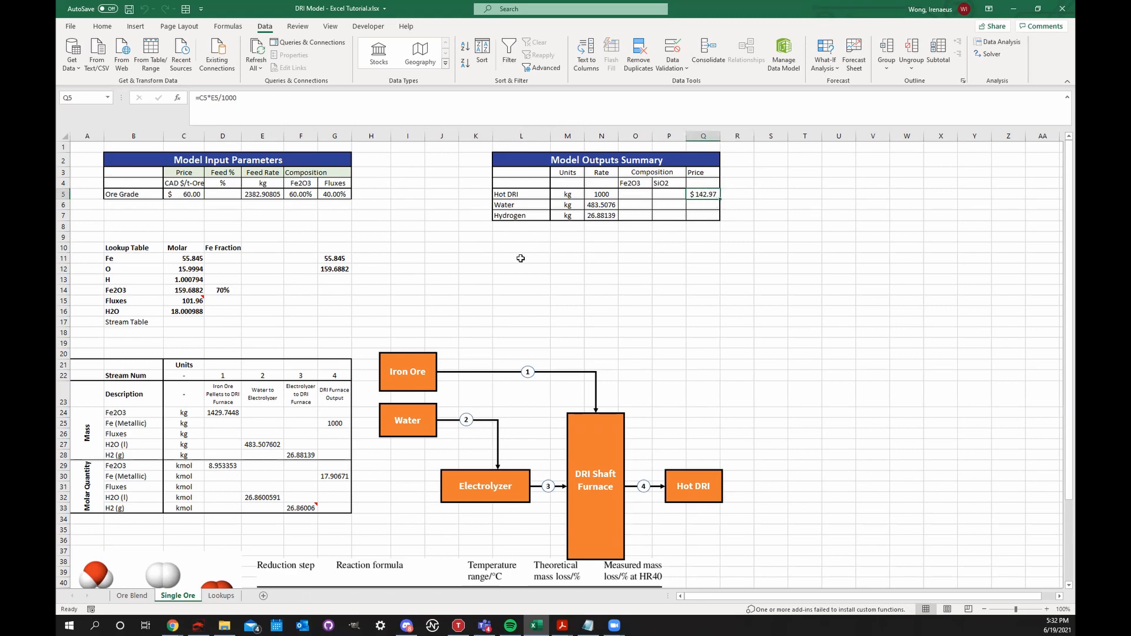
left_click(519, 259)
left_click(191, 195)
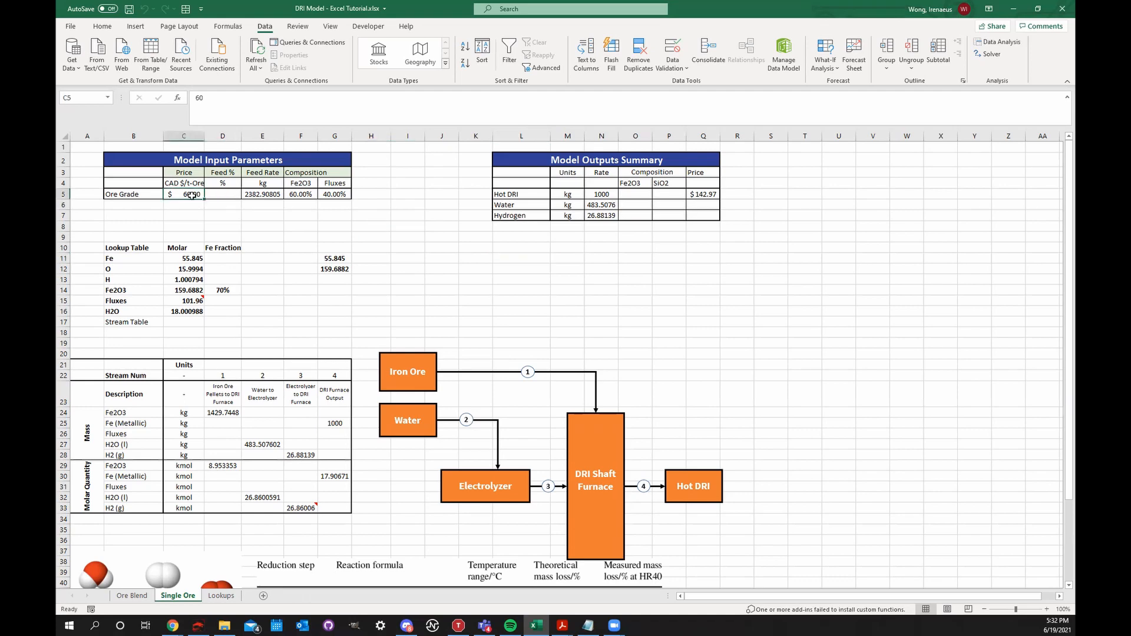
left_click(705, 195)
left_click(271, 197)
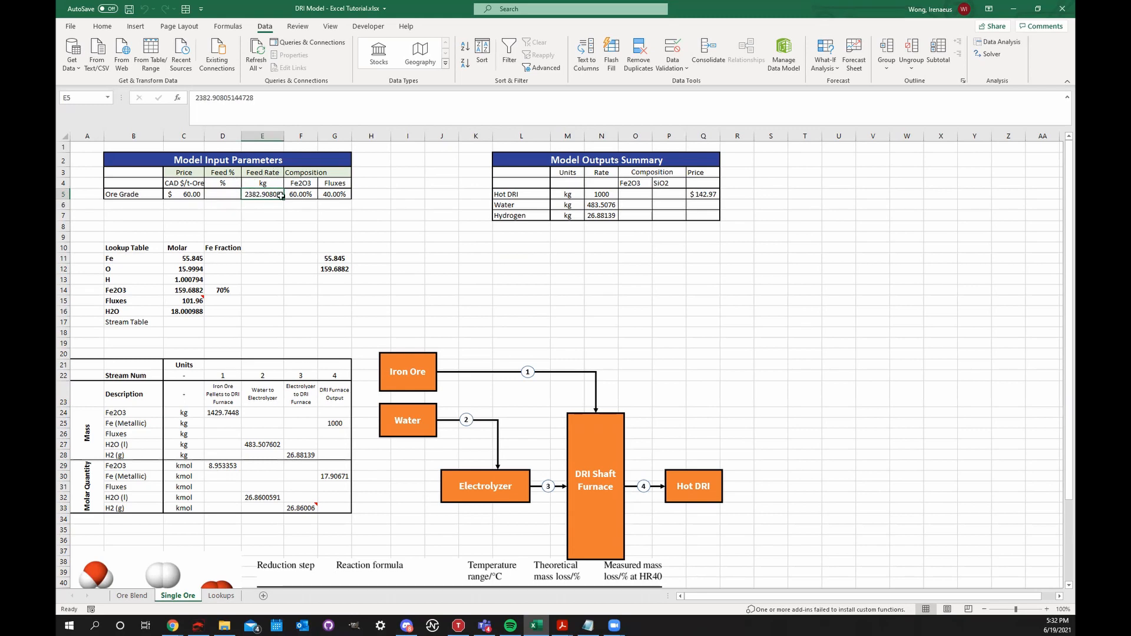
left_click_drag(607, 195, 530, 195)
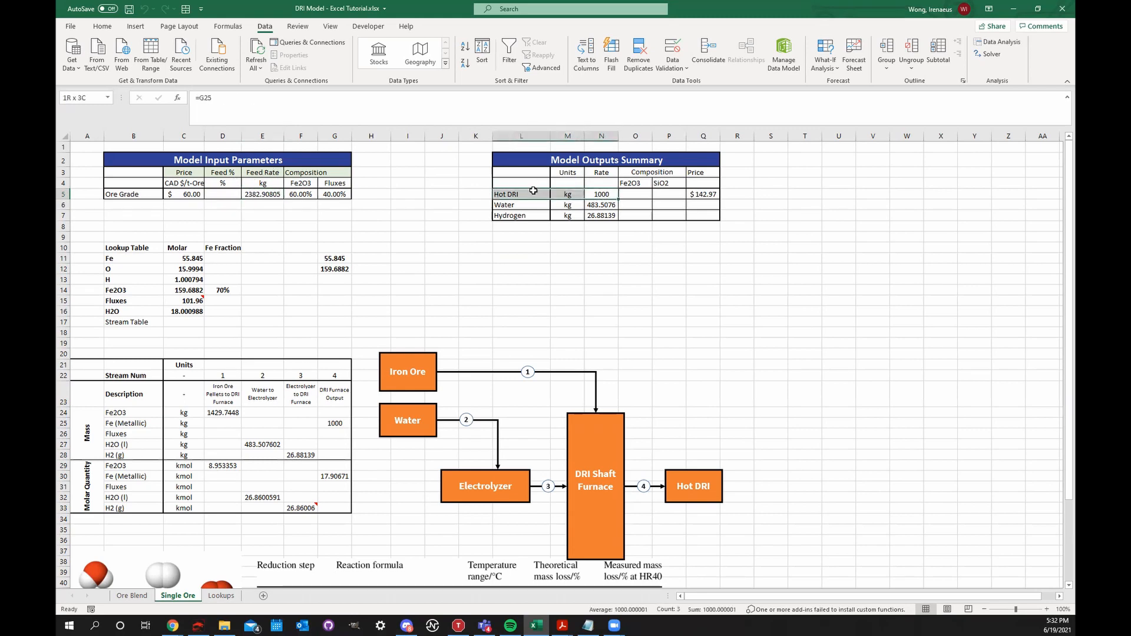
- Examine the Model Input Parameters table, including the Ore Grade's Fe2O3 and Fluxes composition, against the outputs summary
left_click(642, 251)
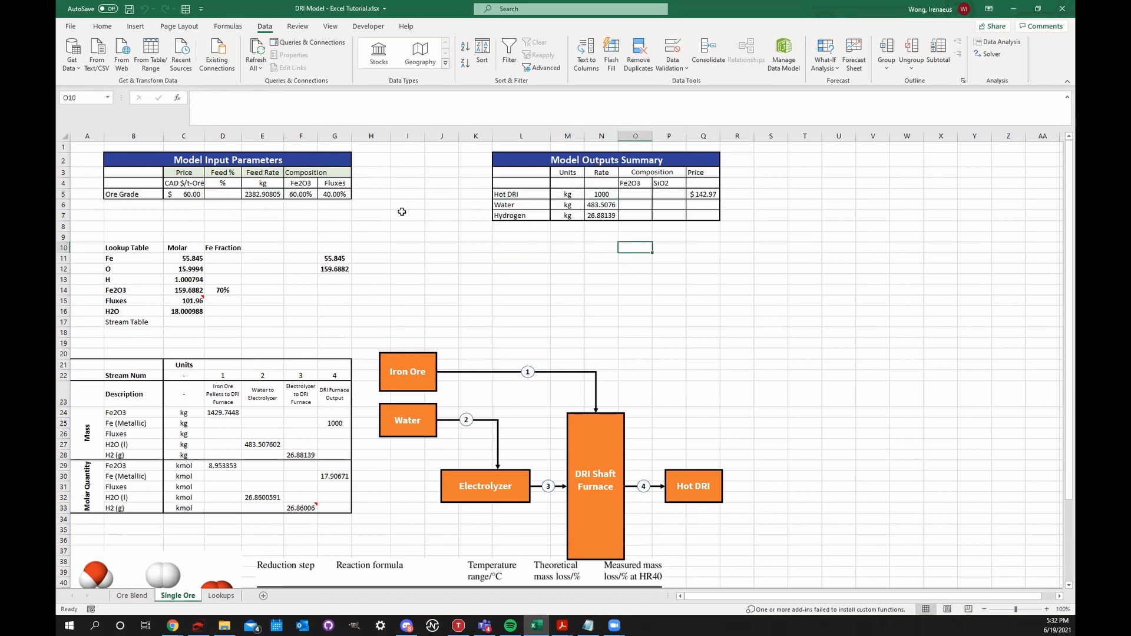
left_click(85, 134)
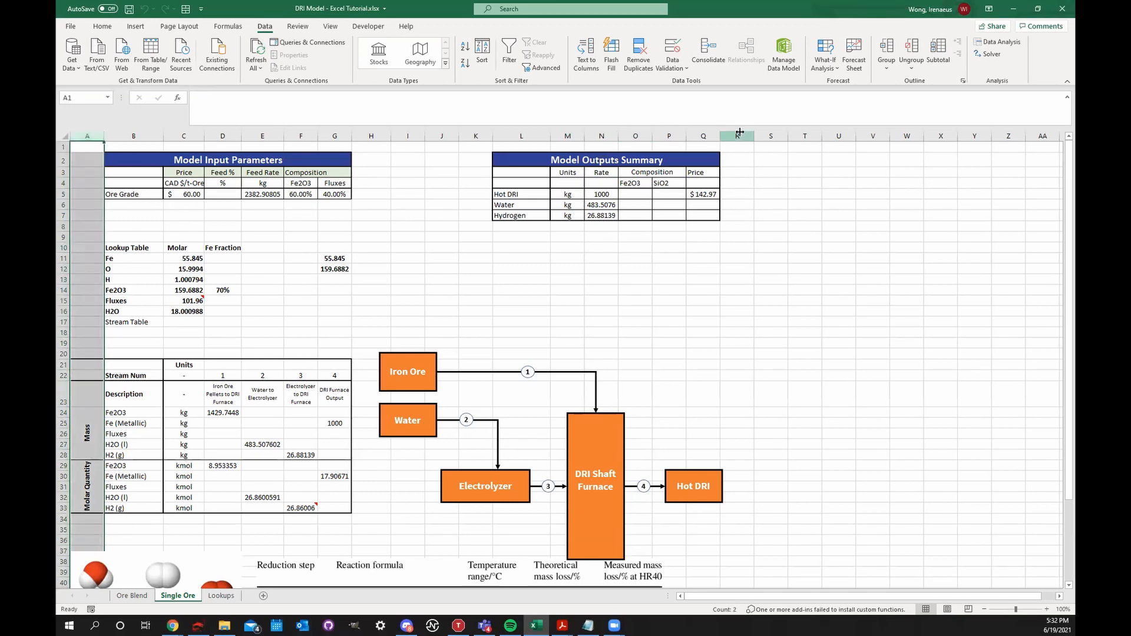
left_click(446, 204)
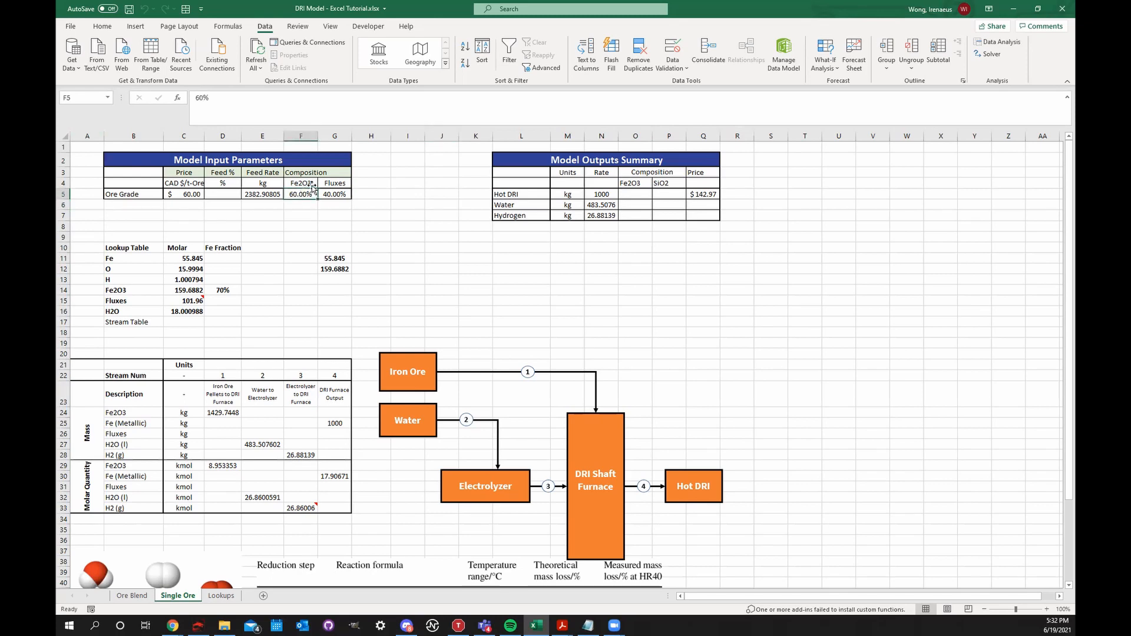
left_click_drag(302, 183, 376, 188)
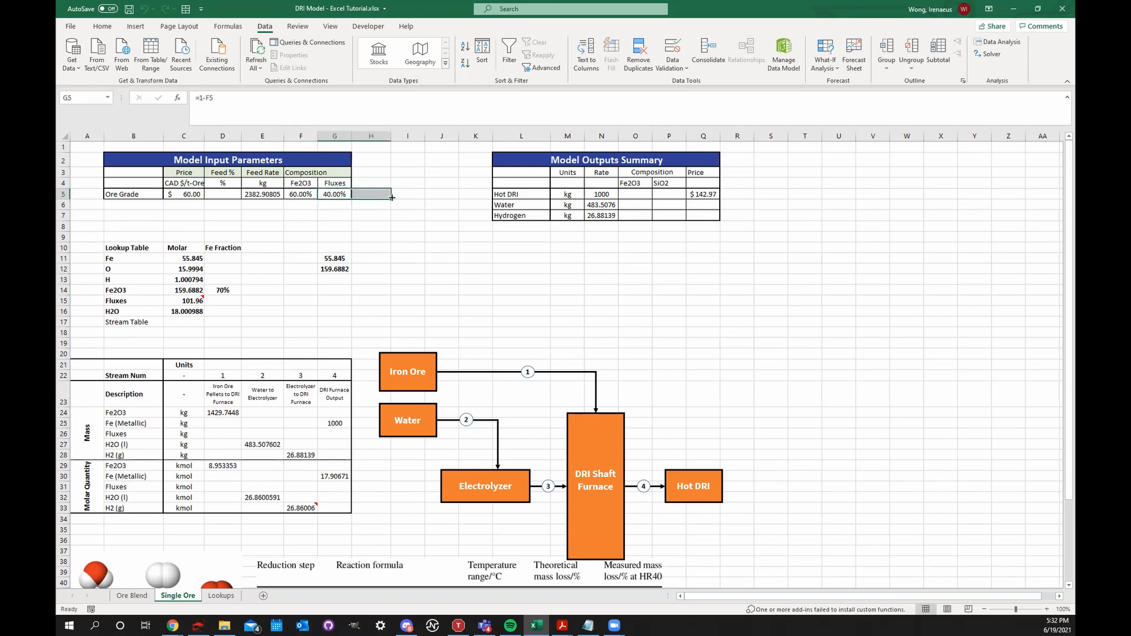
left_click(397, 195)
type("a")
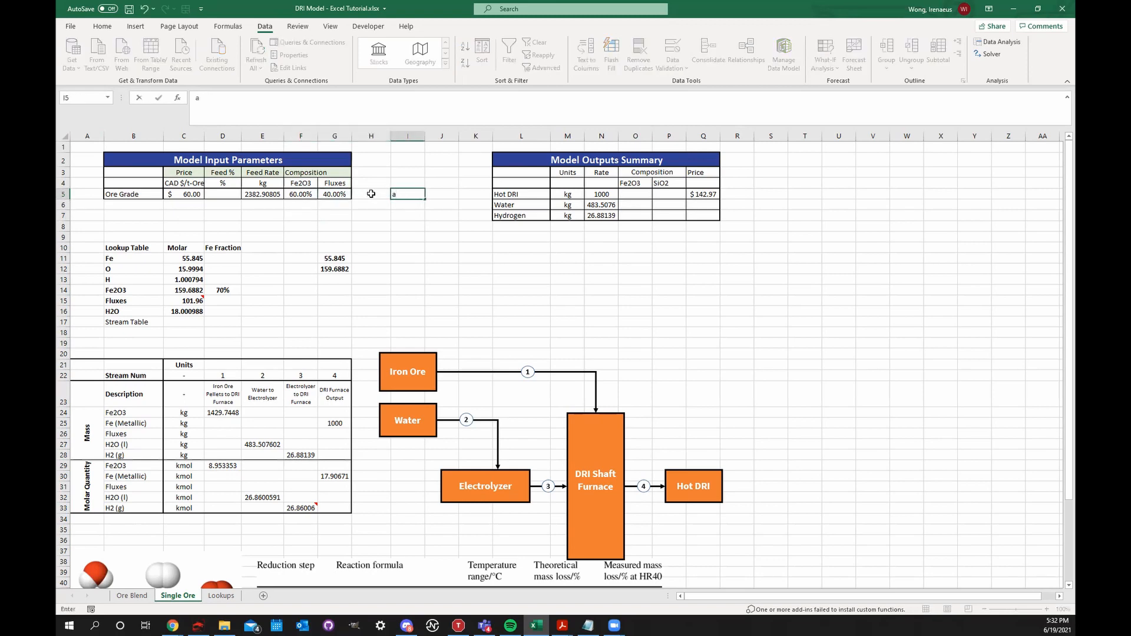
key("Tab")
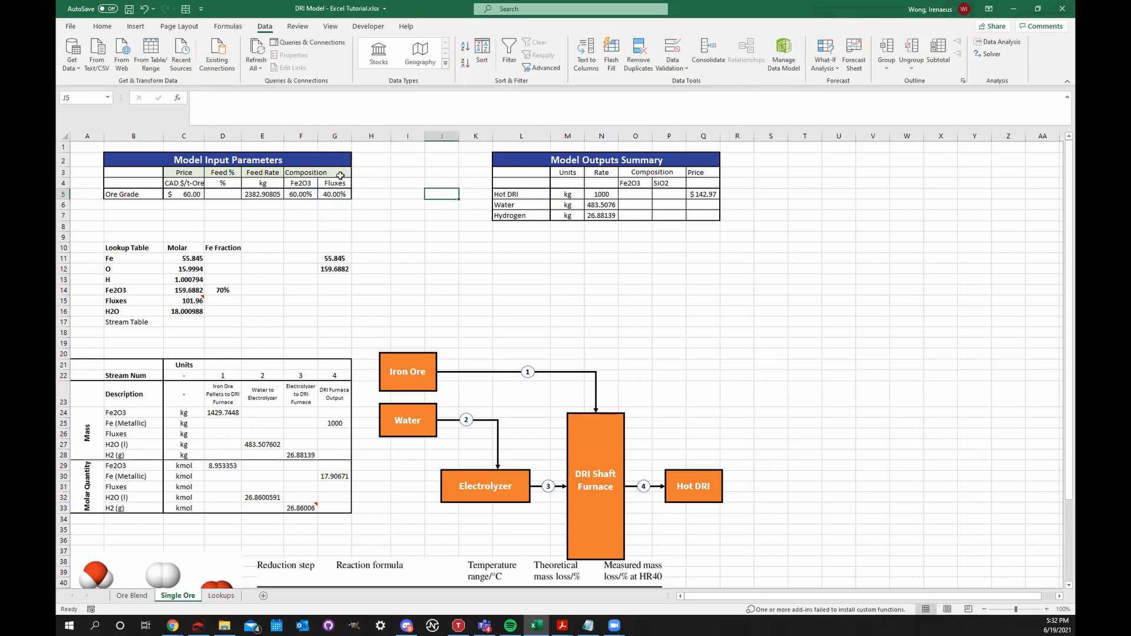
left_click_drag(326, 160, 327, 201)
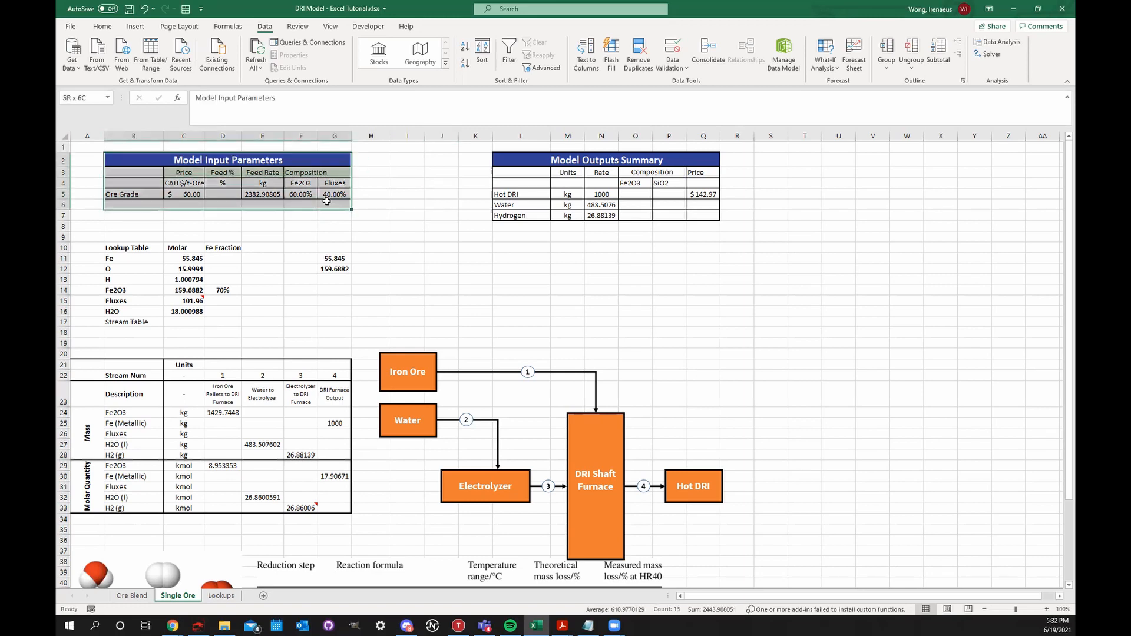
left_click(383, 206)
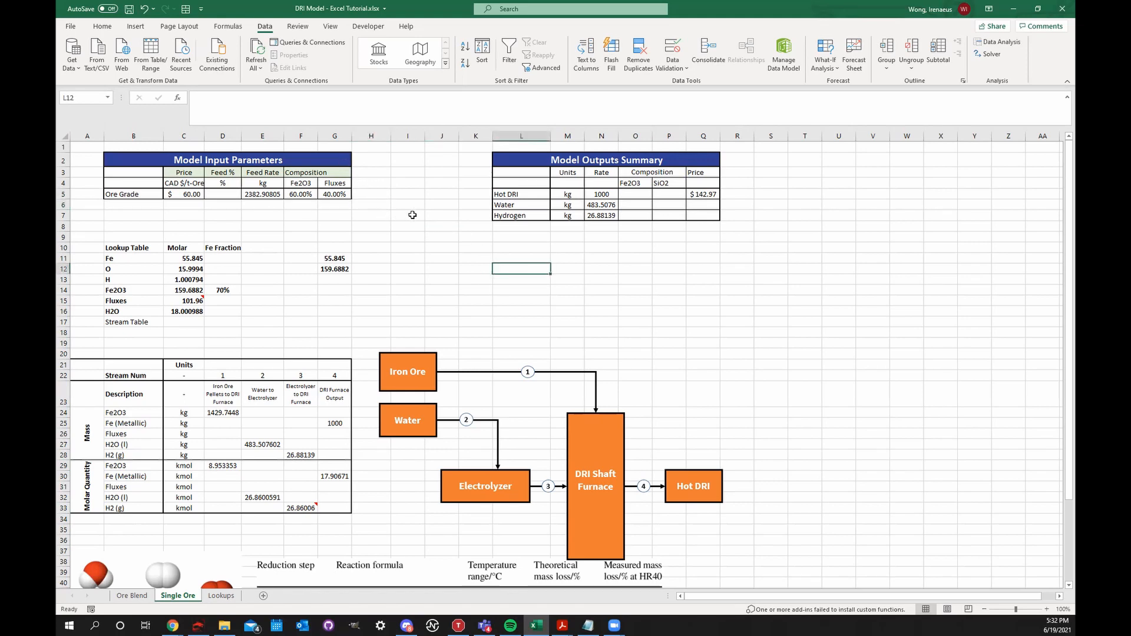
left_click(411, 214)
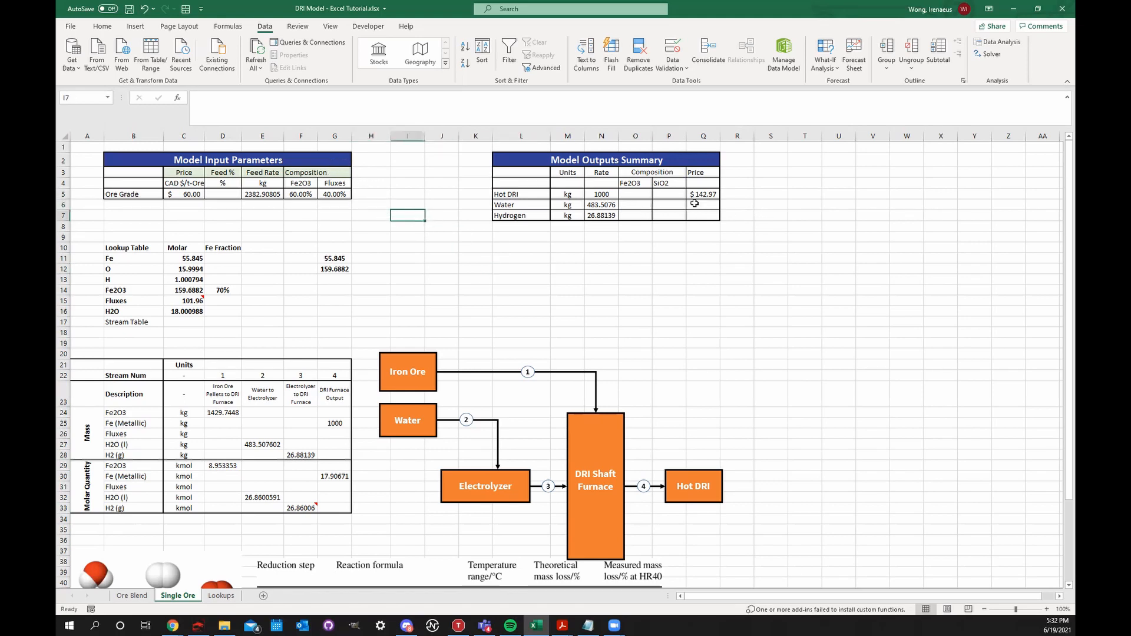
left_click(370, 192)
- Inspect the Hot DRI price formula in Q5 and the Fluxes composition formula in G5
double_click(702, 192)
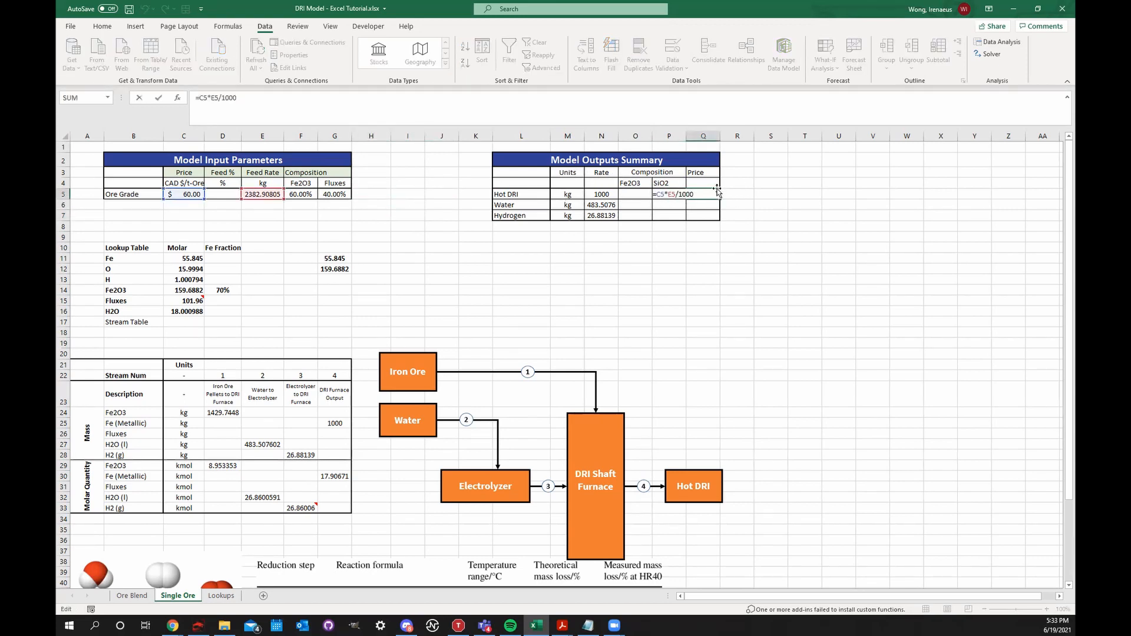
key("Escape")
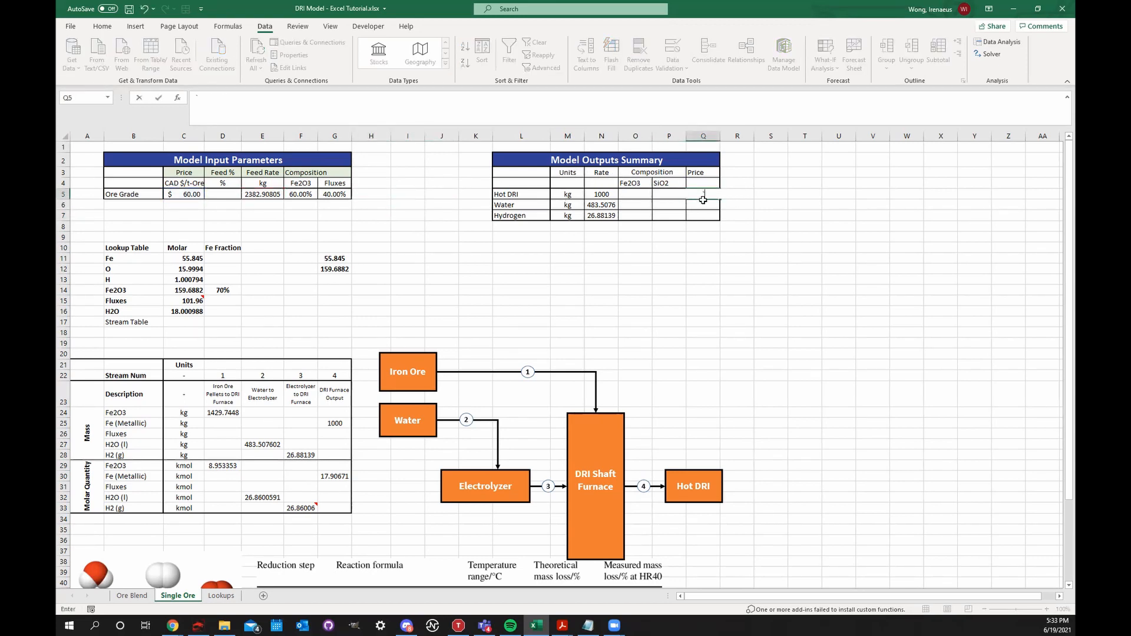
left_click(696, 268)
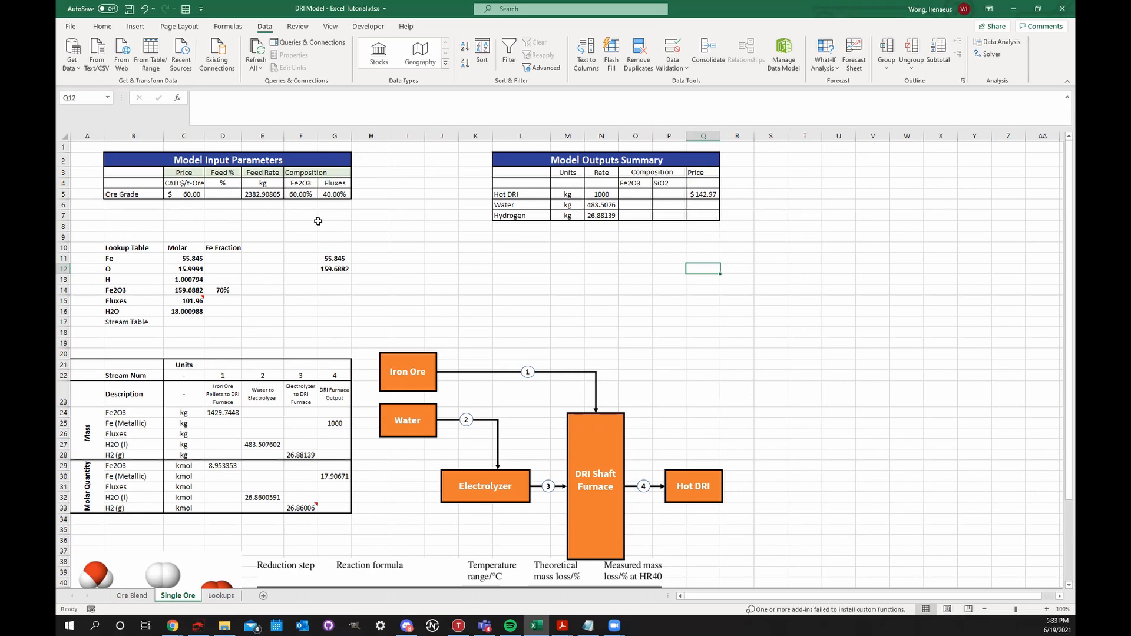
left_click(342, 195)
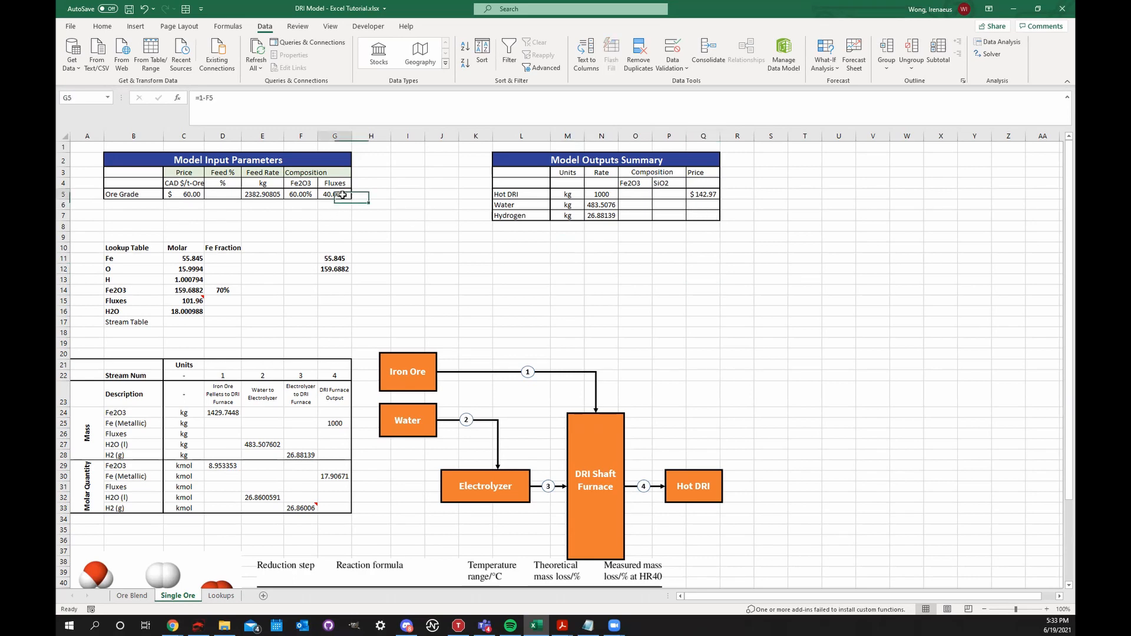
- Extend the Hot DRI price formula in Q5 with a flux cost term of G5*20, giving =C5*E5/1000+G5*20
double_click(719, 194)
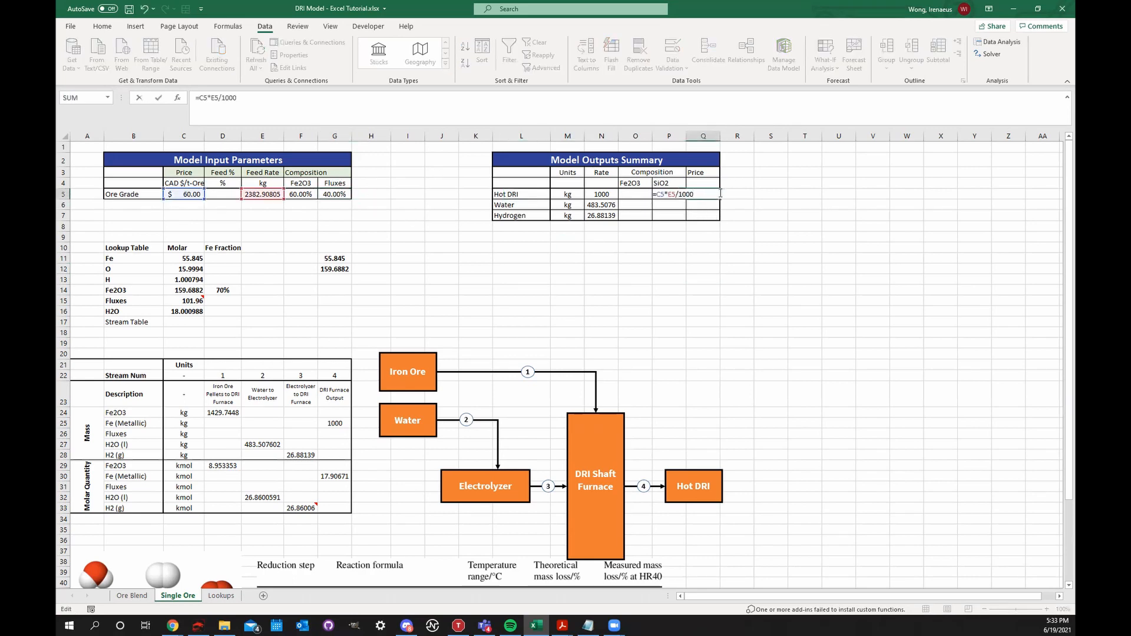
left_click(340, 195)
type("*20")
key("Return")
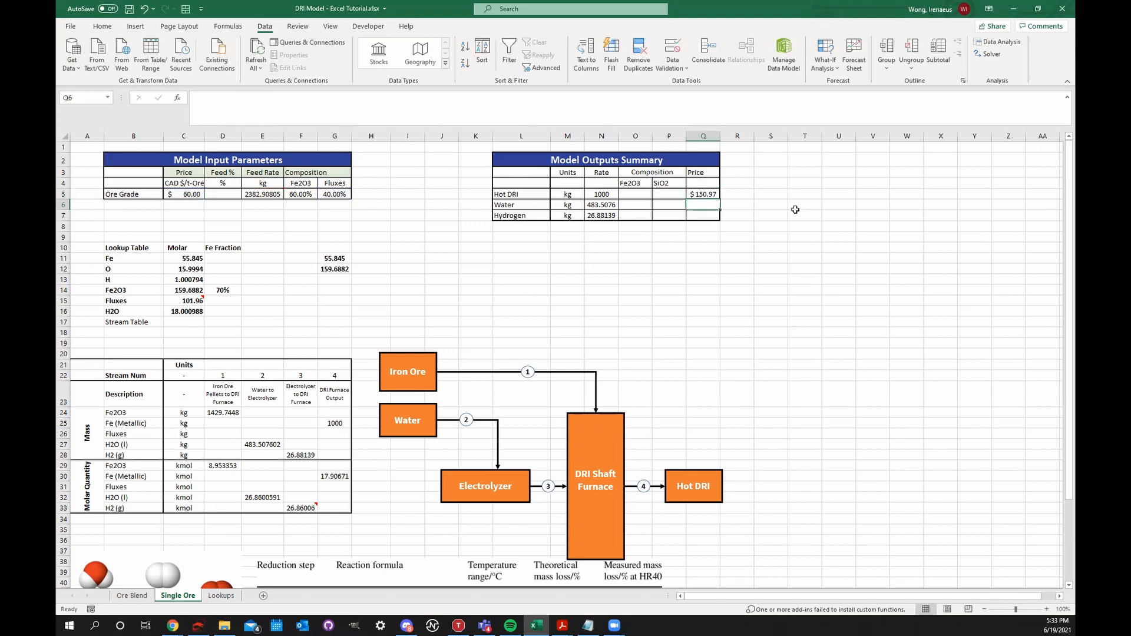
left_click_drag(289, 195, 268, 169)
left_click(513, 208)
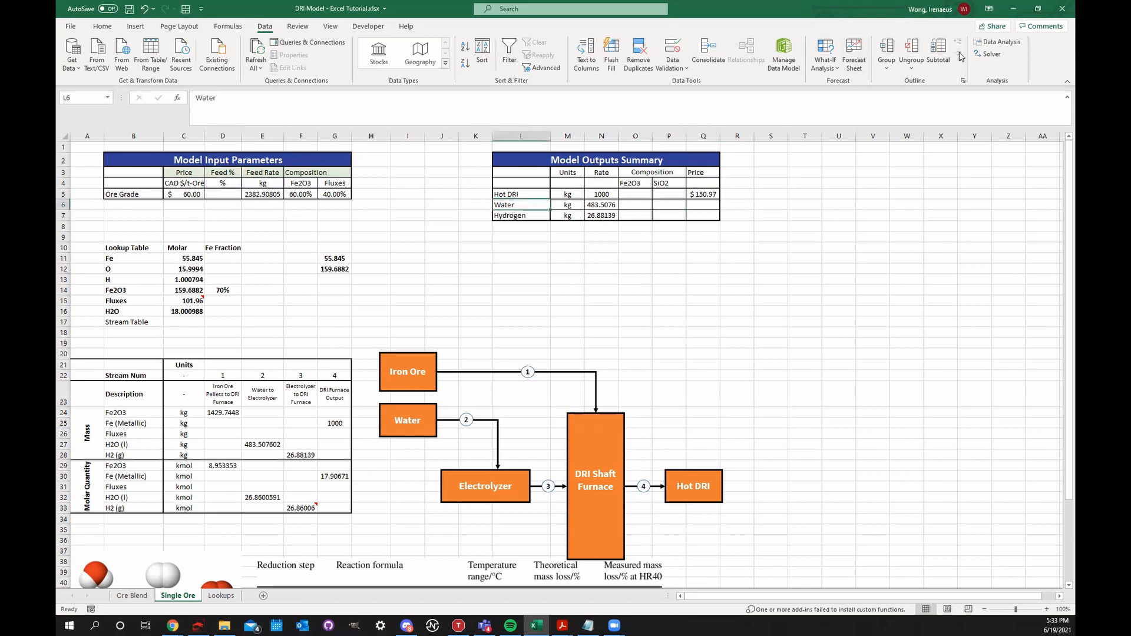
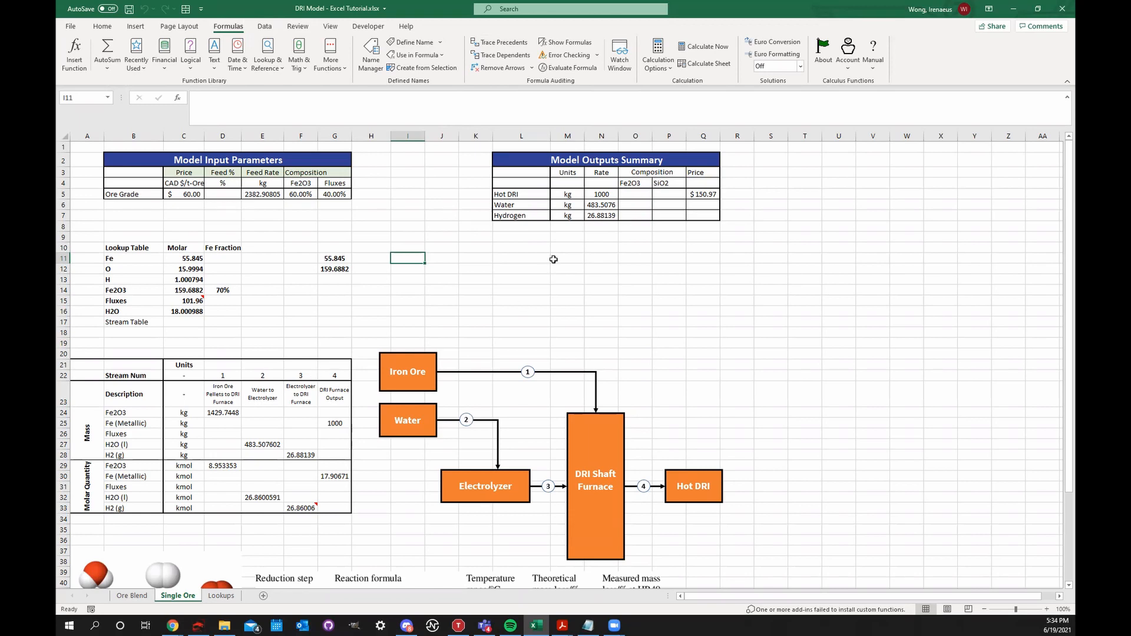
- Trace the precedents of the Hot DRI rate in N5 and the metallic Fe mass in G25, inspect G25's formula, and remove the arrows
left_click(601, 194)
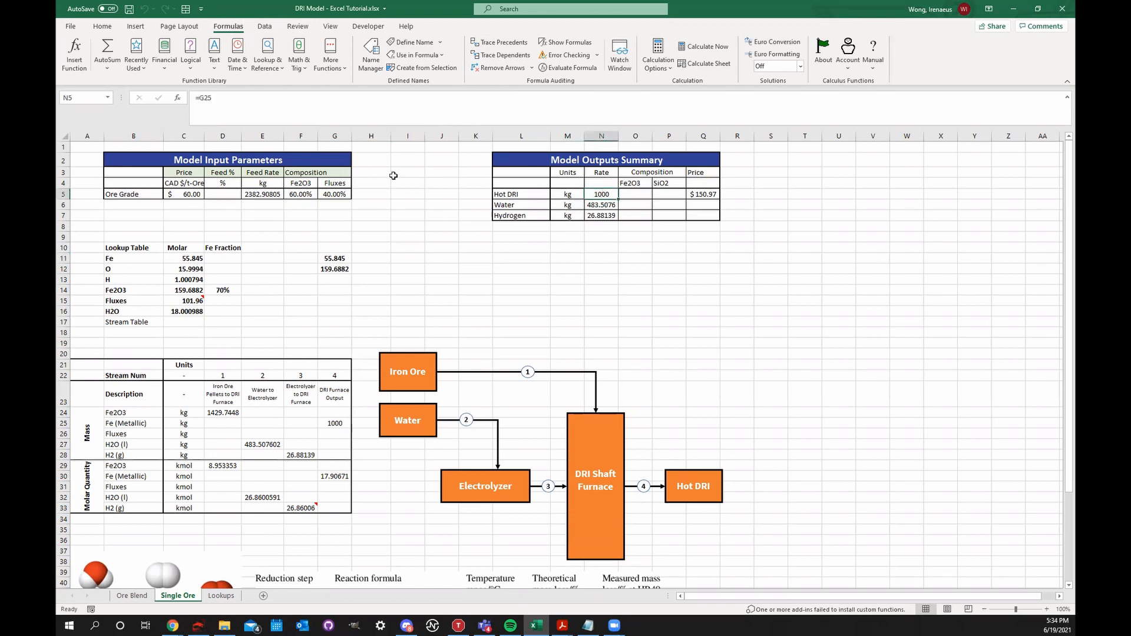
left_click(505, 43)
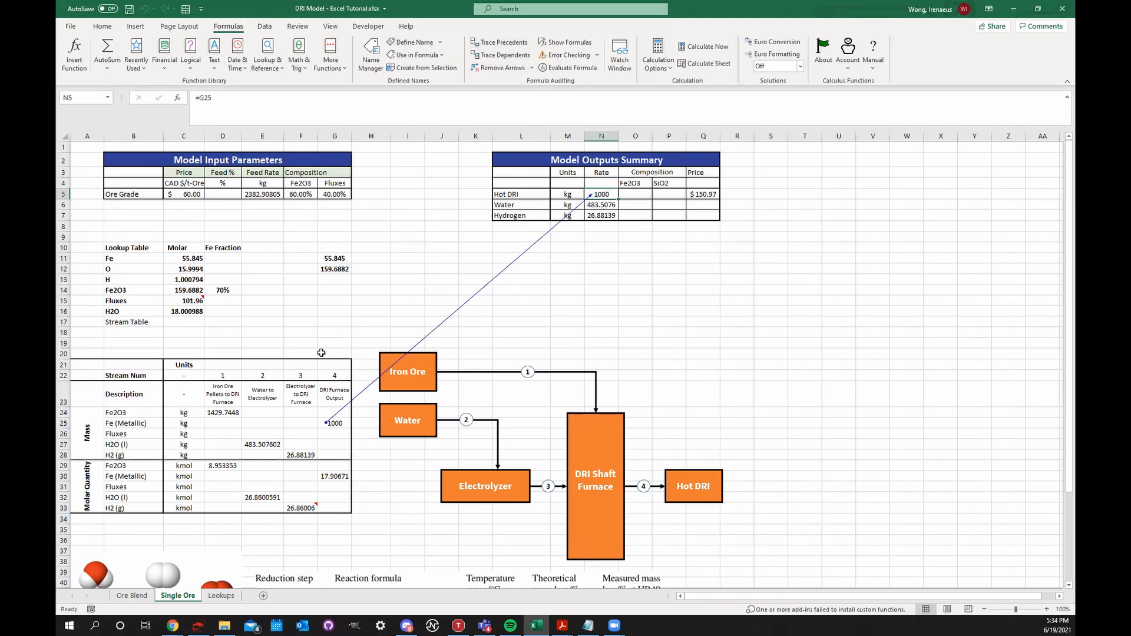
left_click(336, 424)
left_click(499, 45)
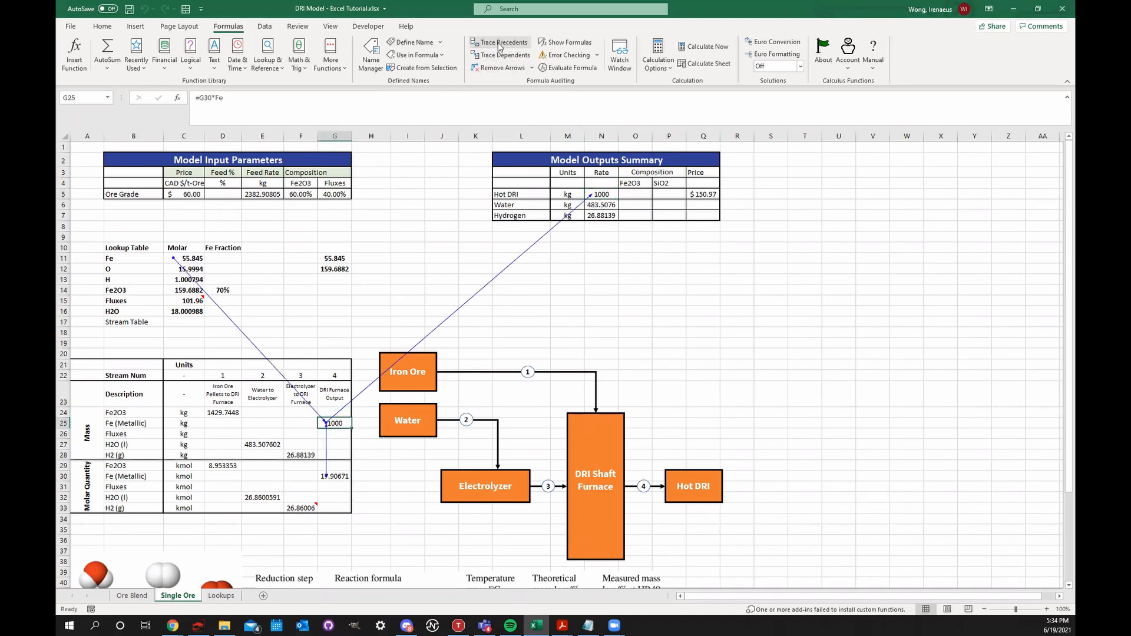
double_click(345, 424)
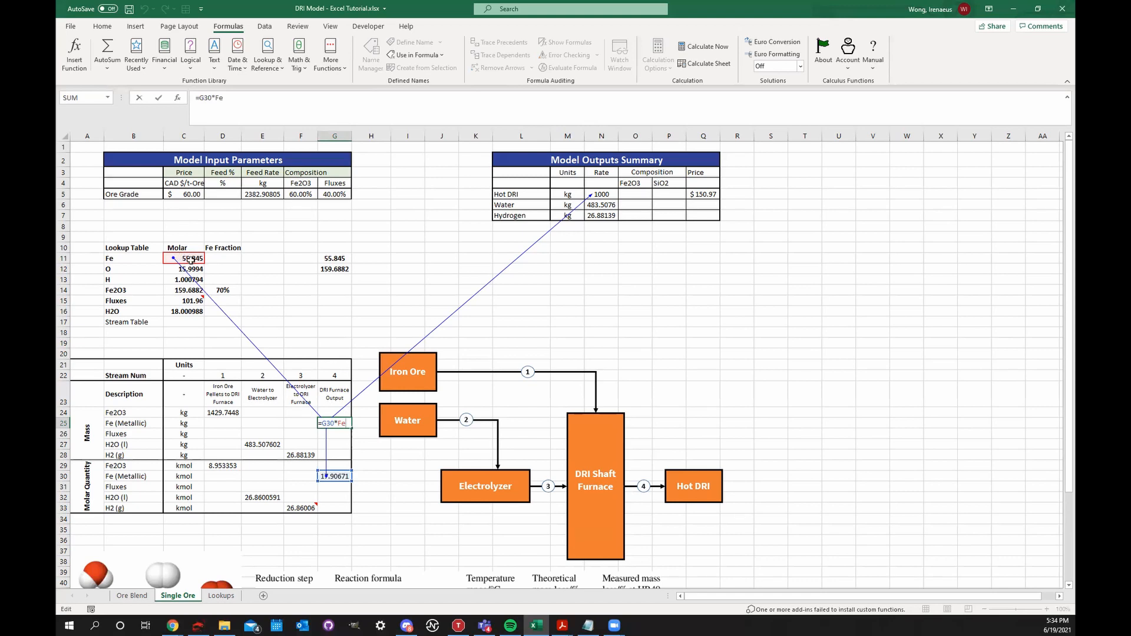
key("Escape")
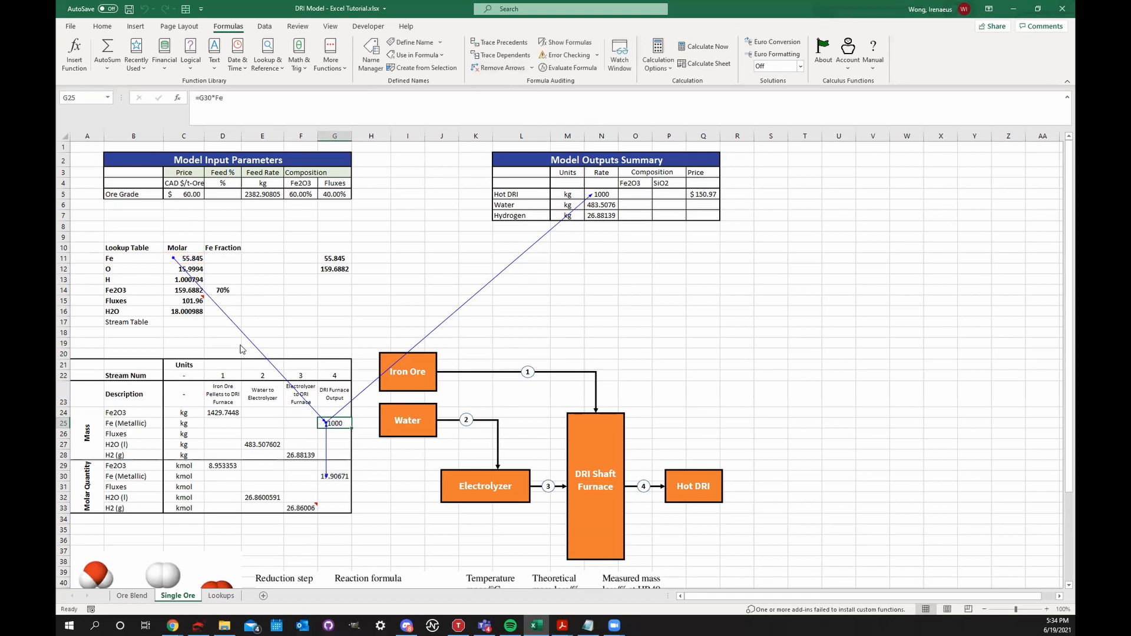
left_click(484, 70)
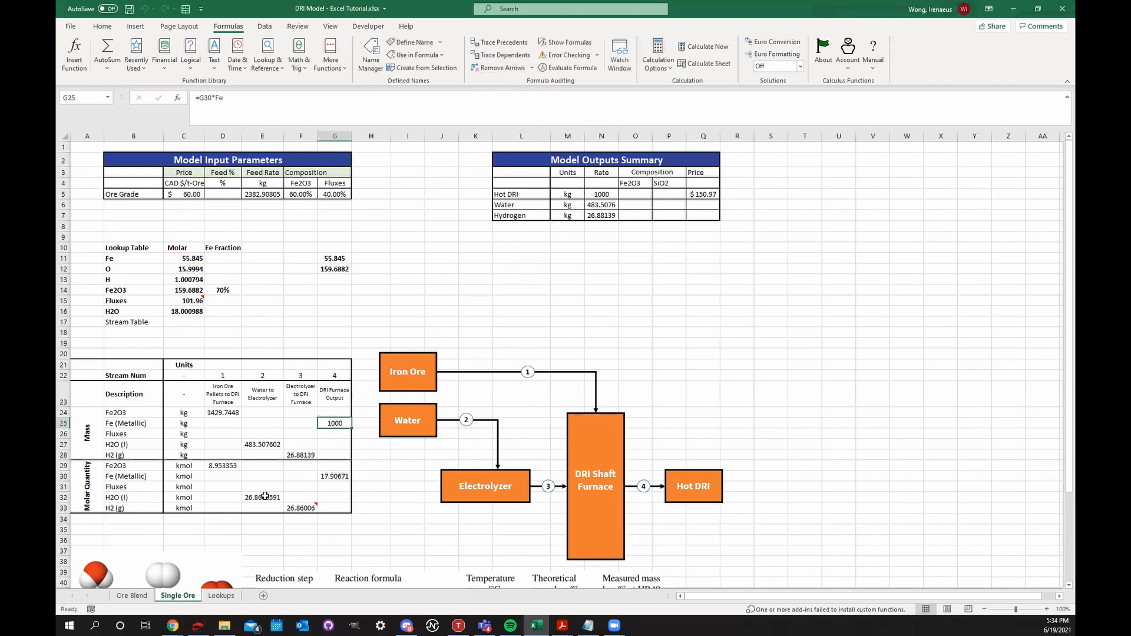
- Trace the precedents of the metallic Fe molar quantity in G30, check its formula against the reduction reactions, and remove the arrows
left_click(344, 476)
left_click(502, 42)
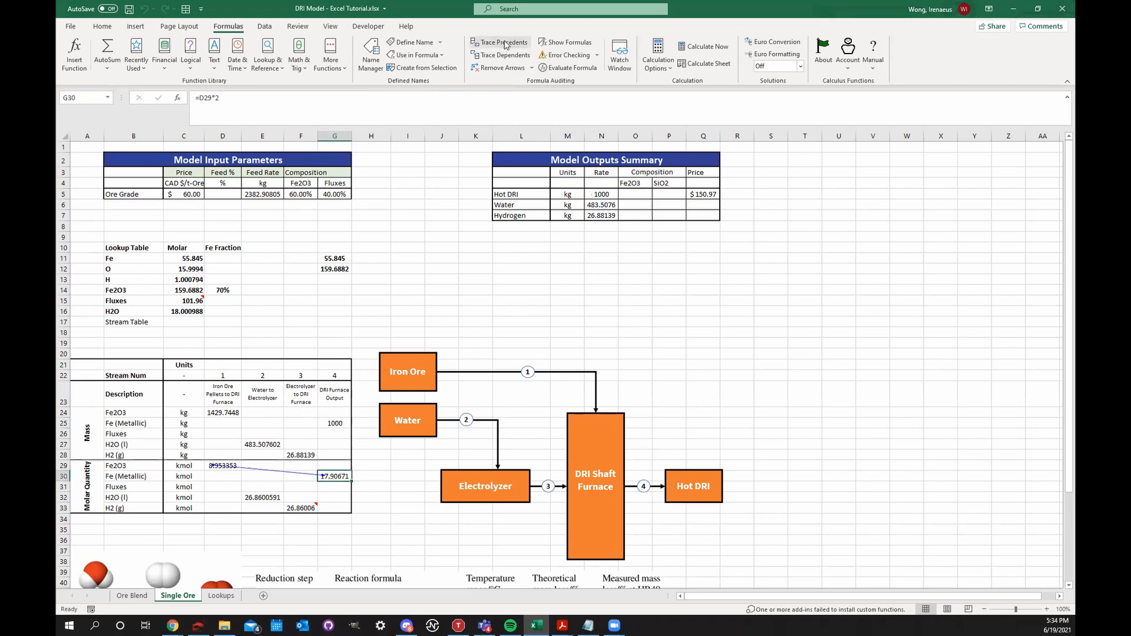
double_click(336, 476)
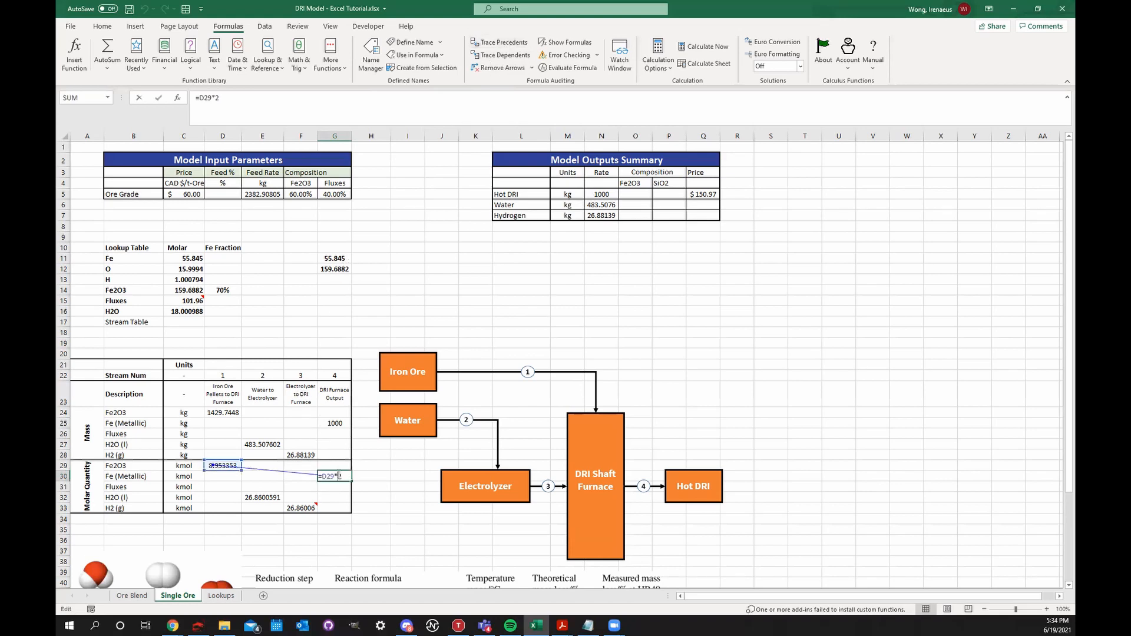
key("Escape")
scroll(254, 352, "down", 4)
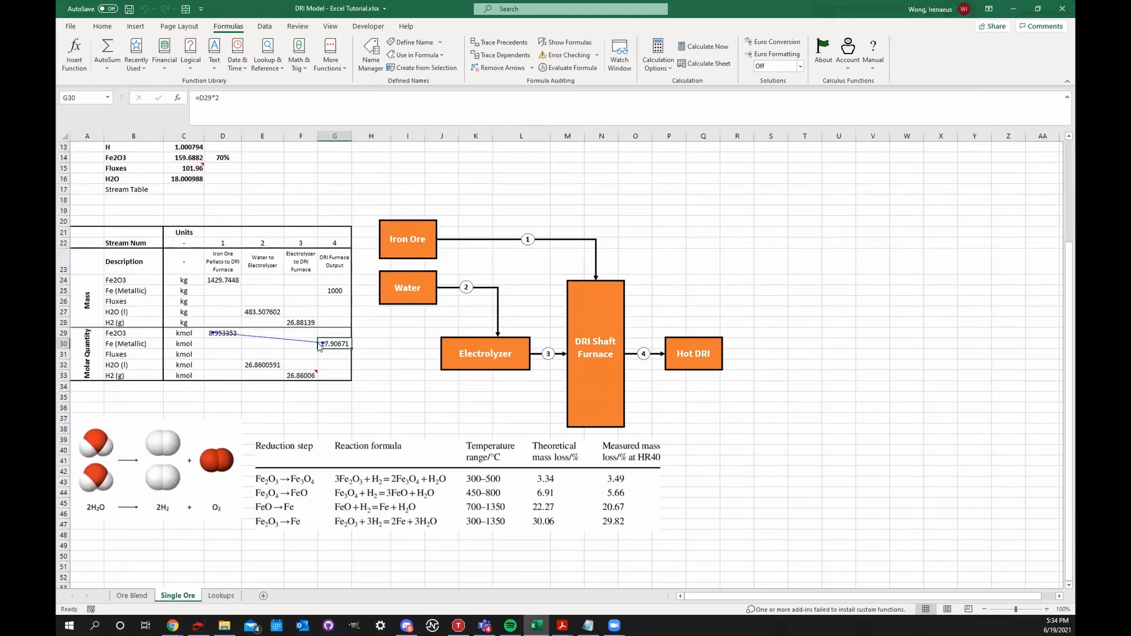
left_click(486, 68)
- Trace the precedents of the Fe2O3 molar quantity in D29 and inspect its formula
left_click(222, 333)
left_click(501, 42)
scroll(224, 330, "up", 1)
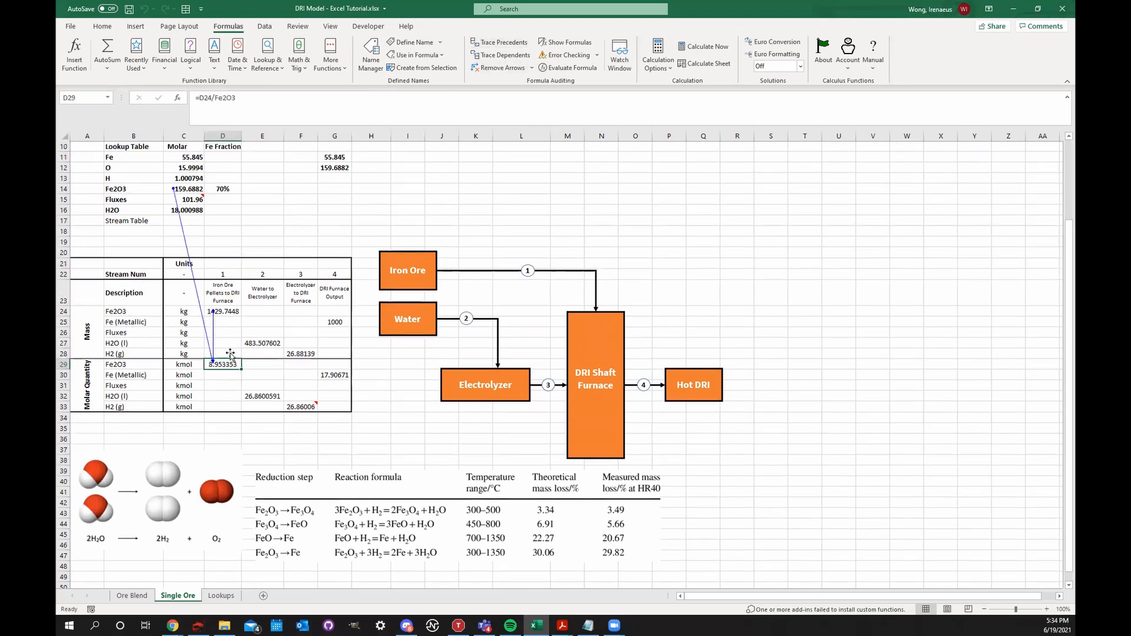
double_click(224, 366)
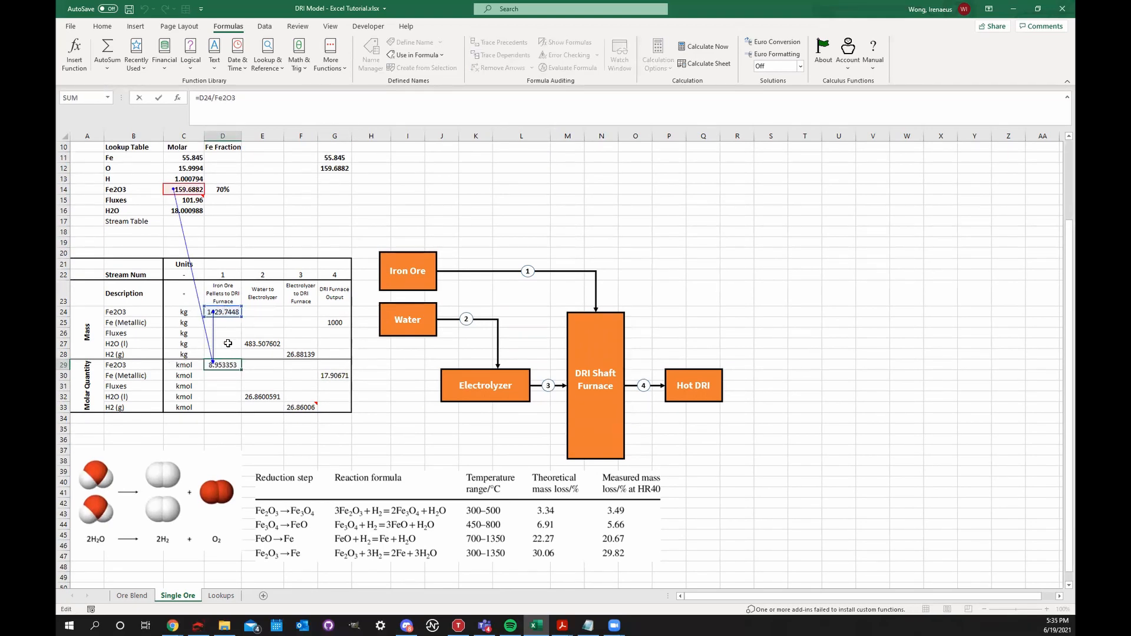
scroll(229, 330, "up", 2)
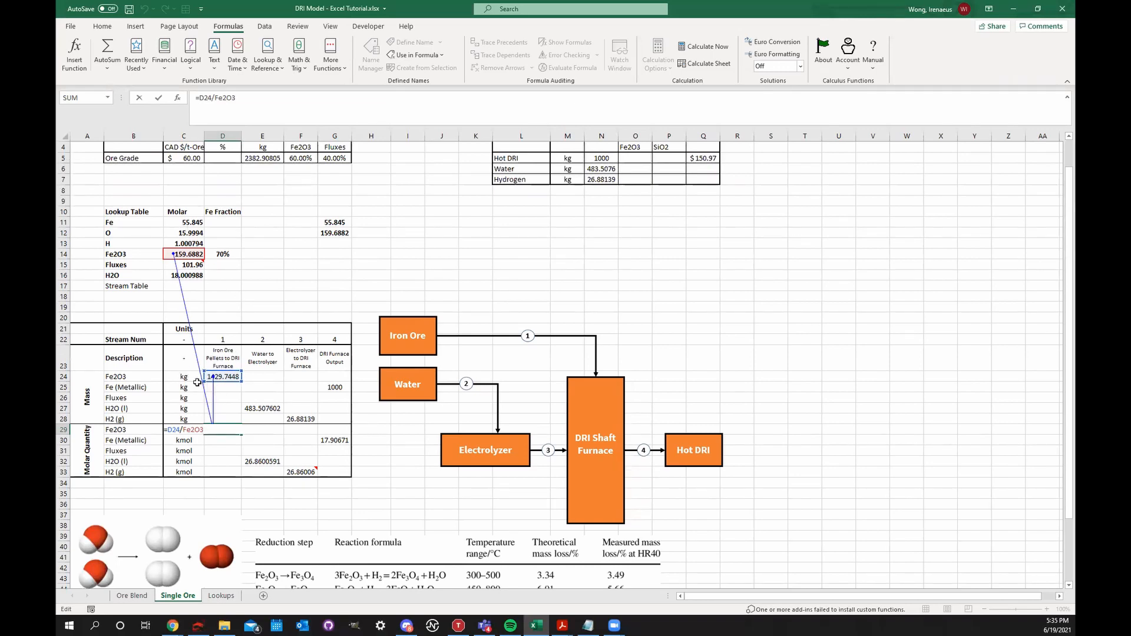
key("ctrl+Return")
scroll(483, 198, "up", 1)
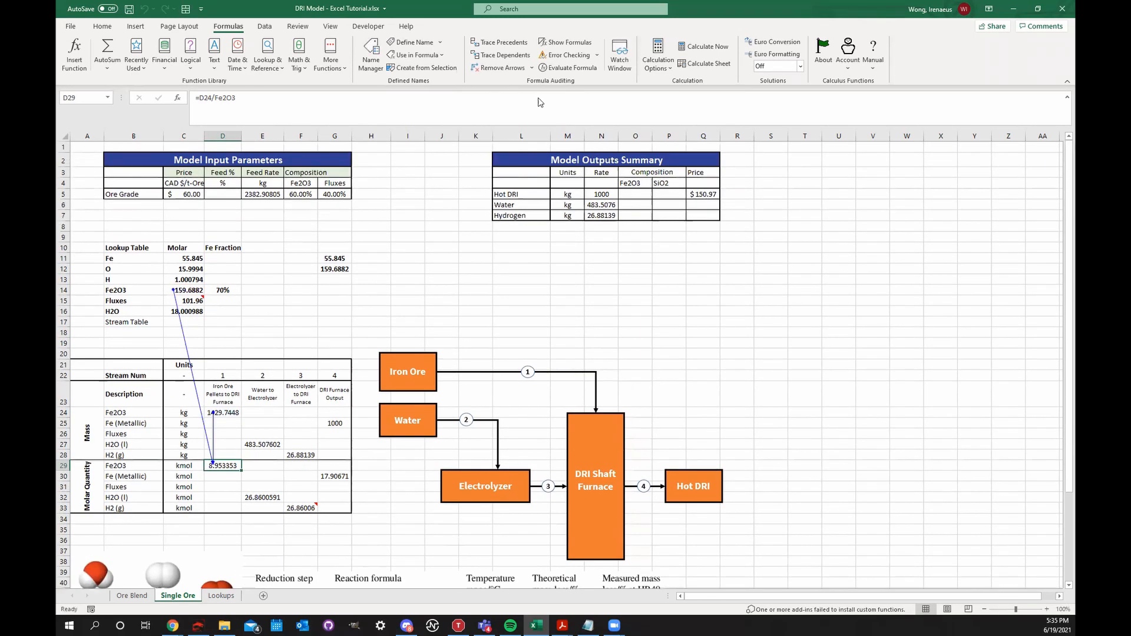
- Trace the precedents of the Fe2O3 mass in D24 and inspect its formula against the feed rate and composition inputs
left_click(223, 412)
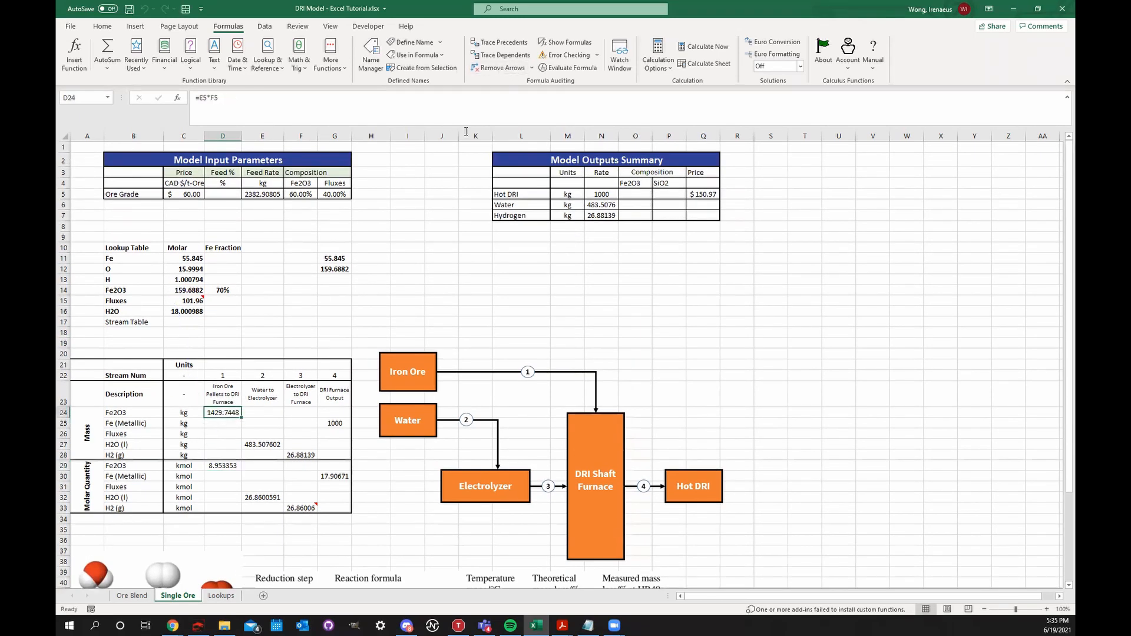
left_click(499, 42)
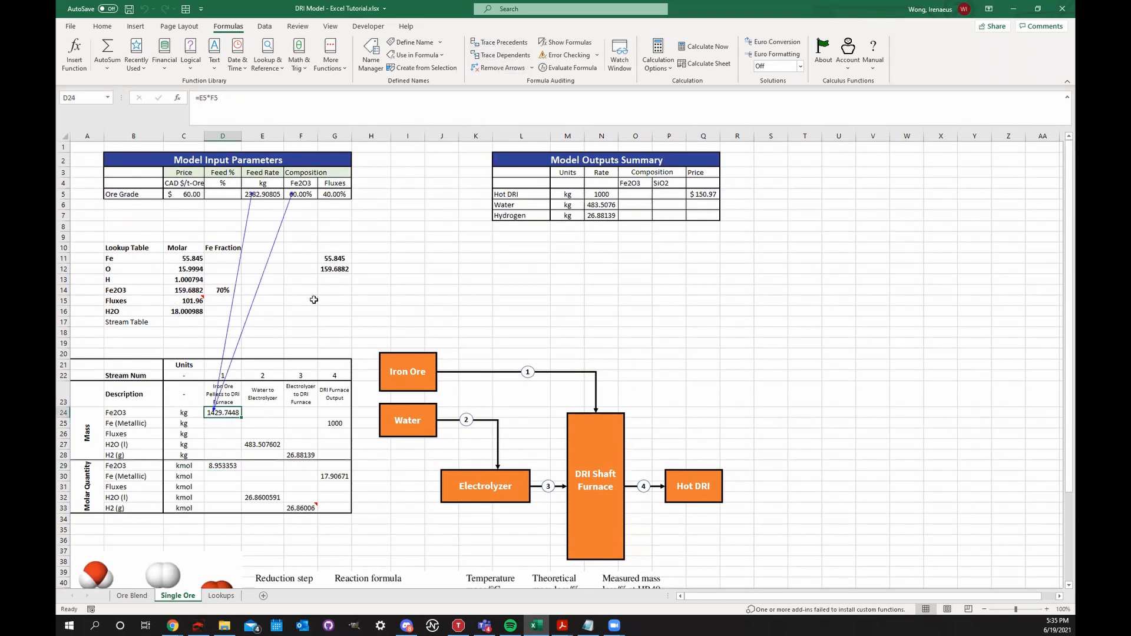
double_click(226, 414)
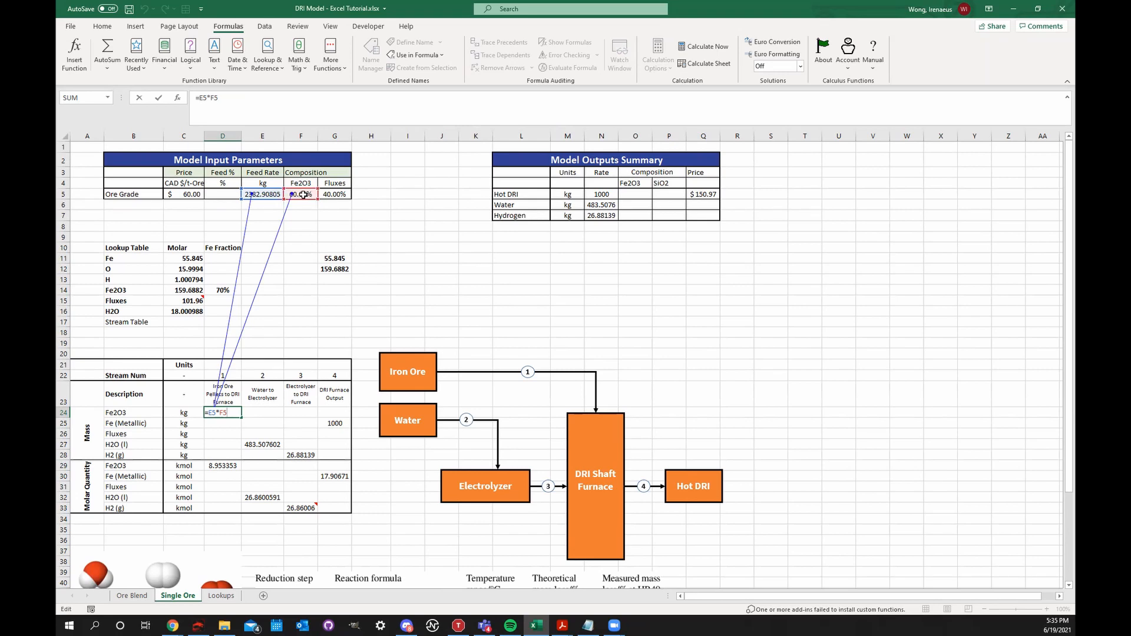
key("Return")
left_click(133, 413)
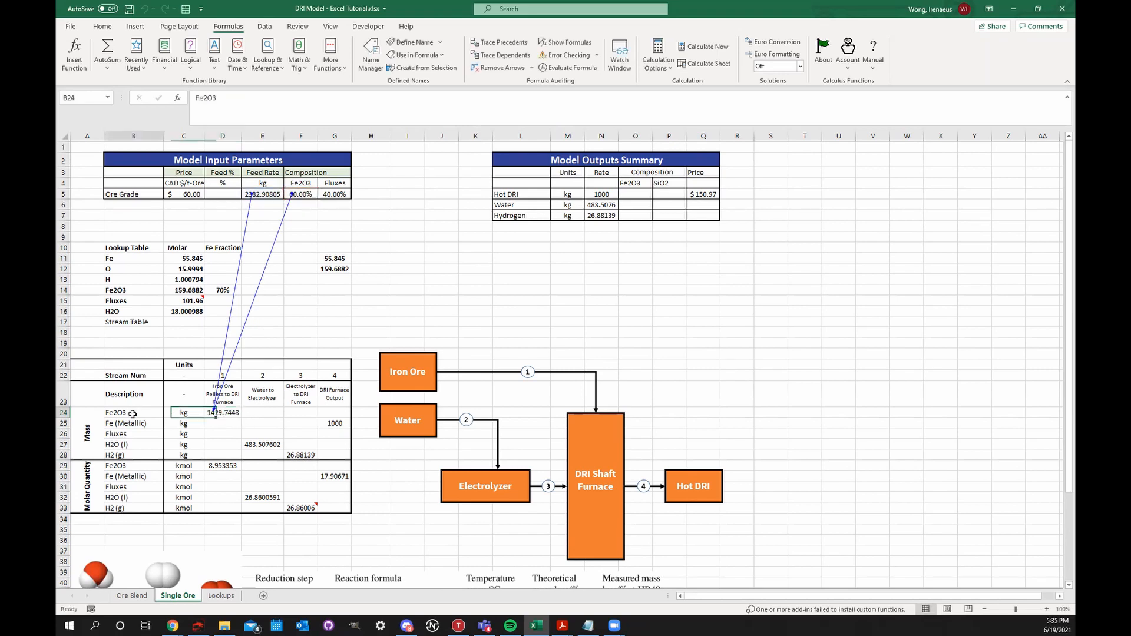
left_click(215, 413)
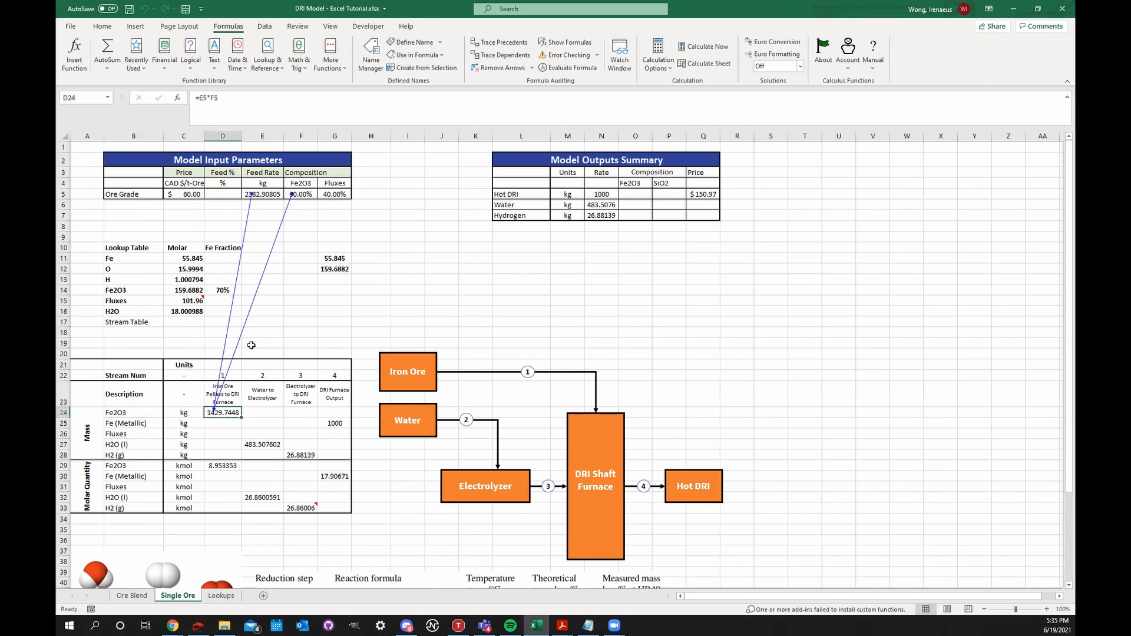
- Remove the trace arrows and inspect the formula behind the Hot DRI rate in N5
left_click(510, 69)
left_click(488, 257)
left_click(599, 195)
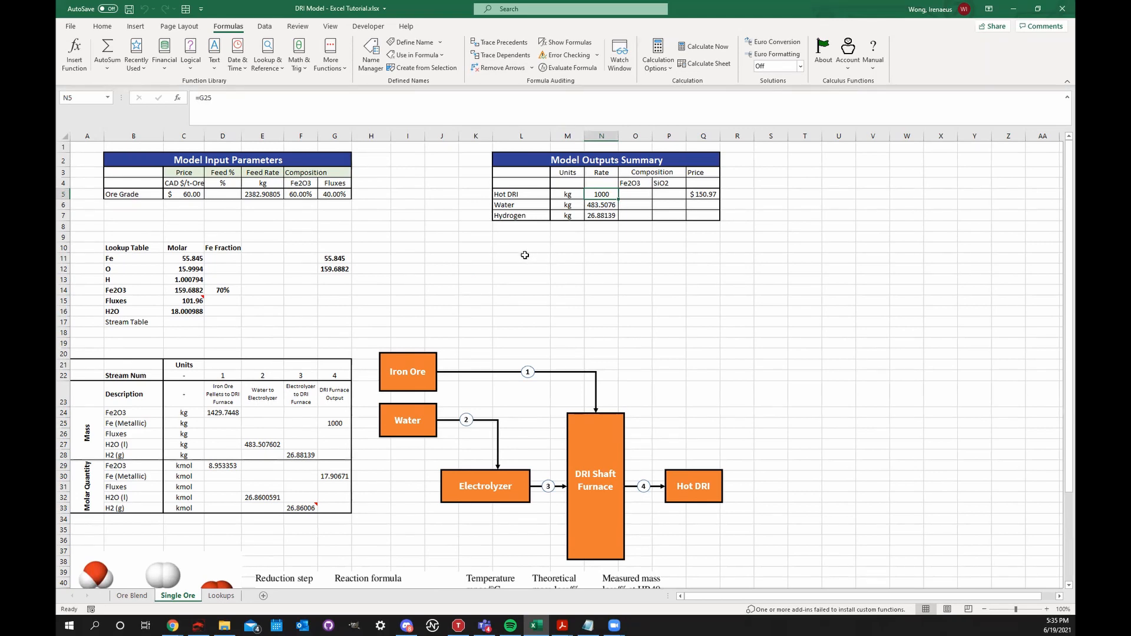
double_click(602, 196)
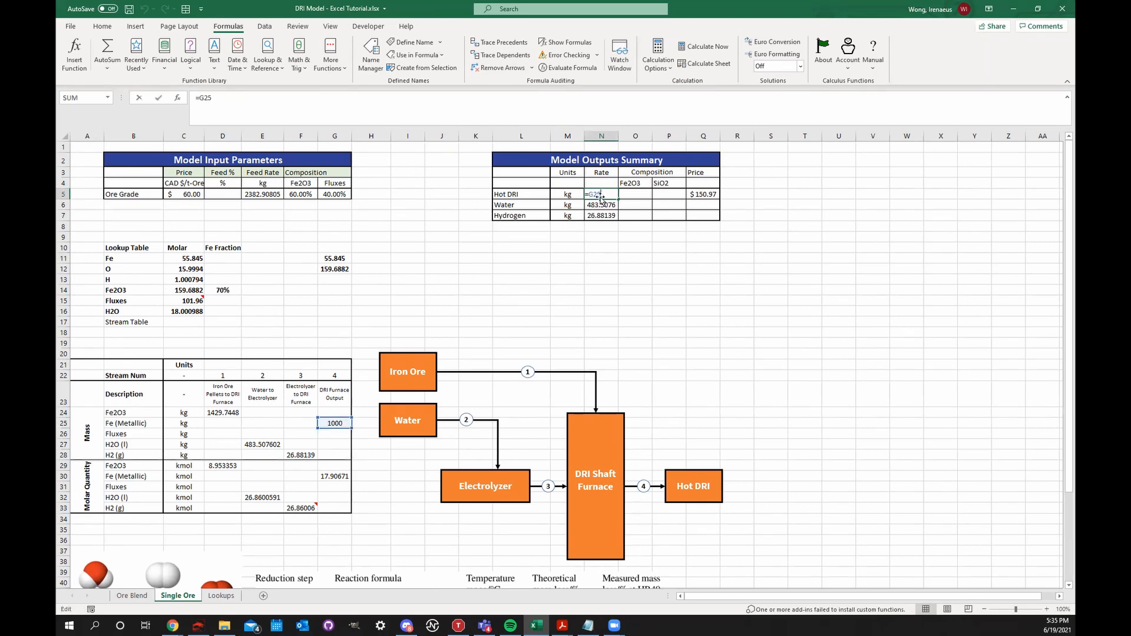
key("Escape")
double_click(605, 193)
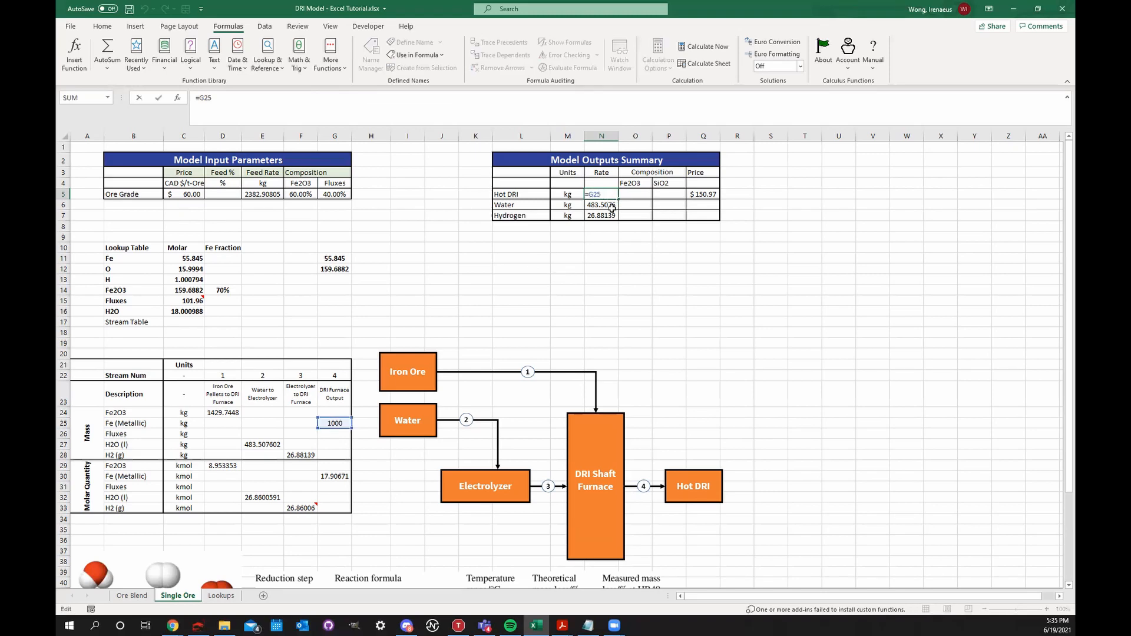
key("Escape")
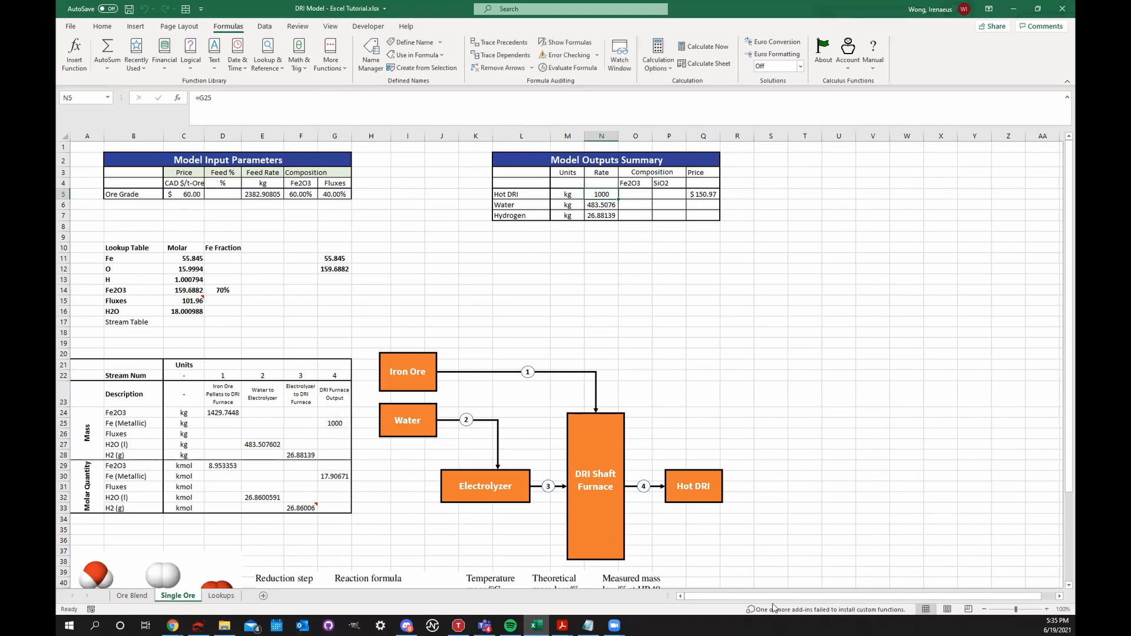
- Reference the Fe2O3 mass in the distant cell BU21 of the Single Ore sheet with the formula =D24
left_click_drag(779, 597, 1001, 592)
left_click(1061, 434)
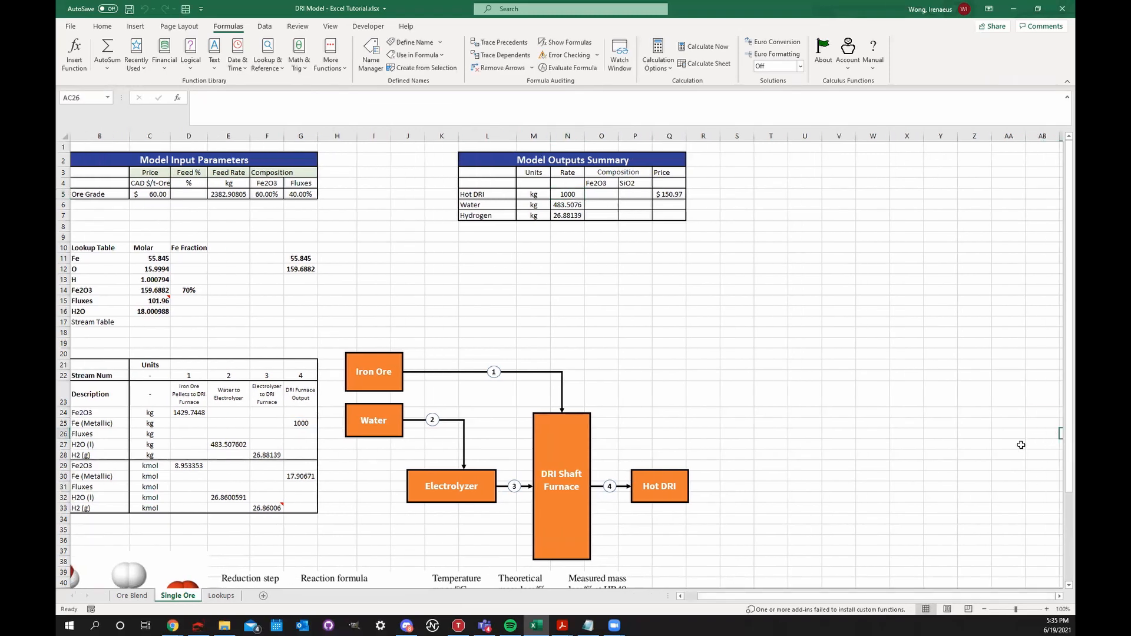
key("Right")
key("Right")
key("Right")
key("Right")
key("Right")
key("Right")
key("Right")
key("Right")
key("Right")
key("Right")
key("Right")
key("Right")
key("Right")
key("Right")
key("Right")
key("Right")
key("Right")
key("Right")
key("Right")
key("Right")
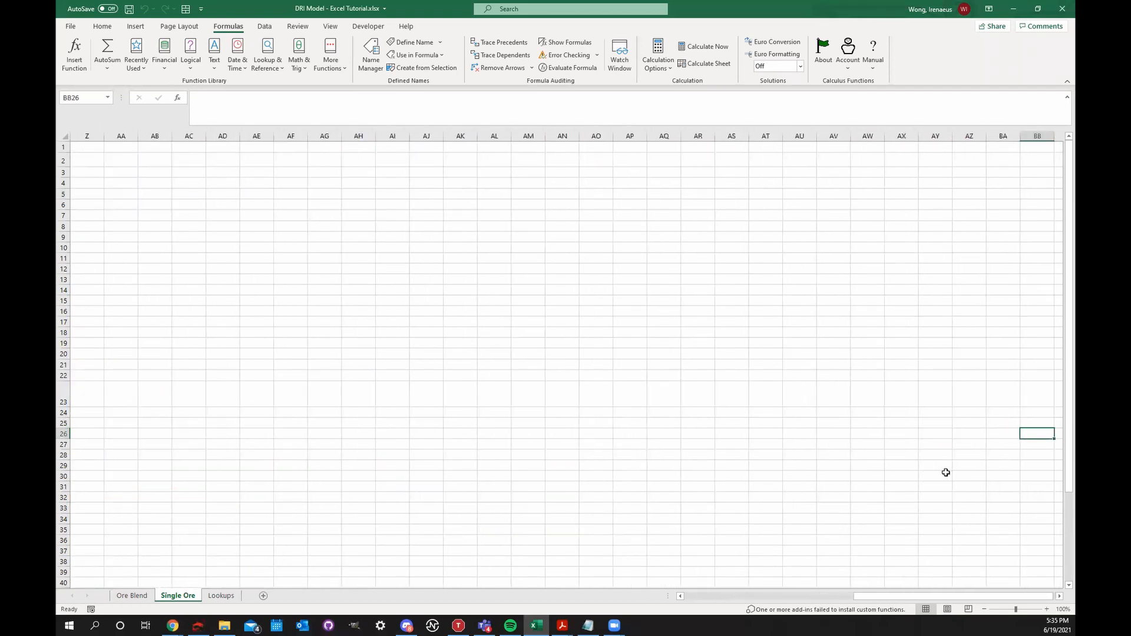
key("Right")
key("Right")
key("Right")
key("Right")
key("Right")
key("Right")
key("Right")
key("Right")
key("Right")
key("Right")
key("Right")
key("Right")
key("Right")
key("Right")
key("Right")
key("Right")
key("Right")
key("Right")
key("Right")
key("Right")
key("Right")
key("Right")
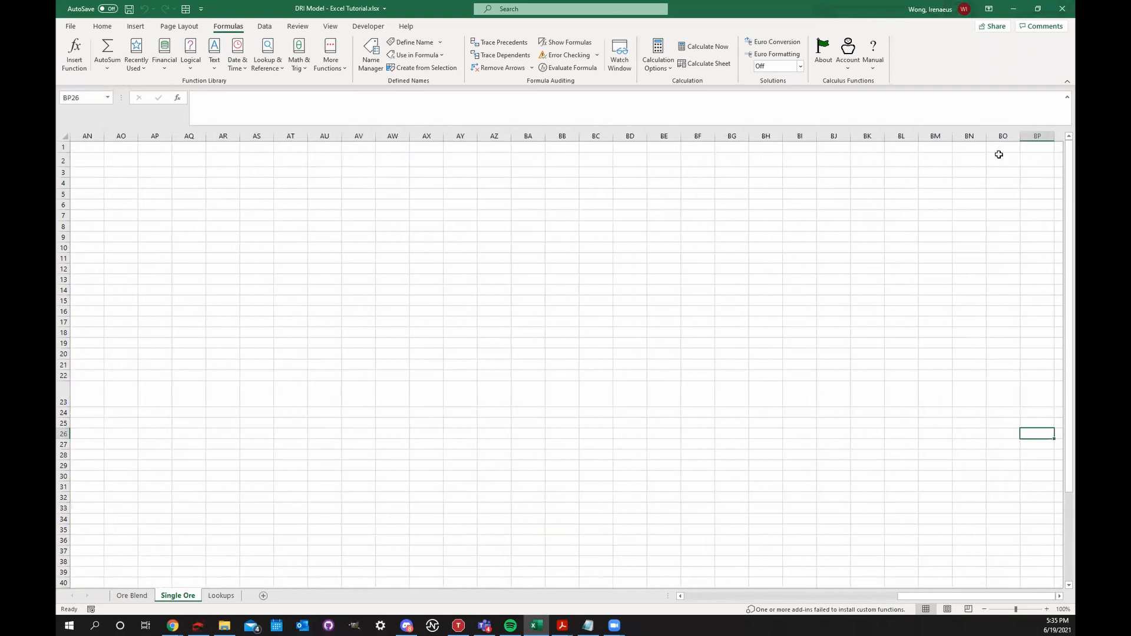
left_click_drag(959, 598, 736, 597)
left_click(924, 363)
type("=")
left_click(230, 413)
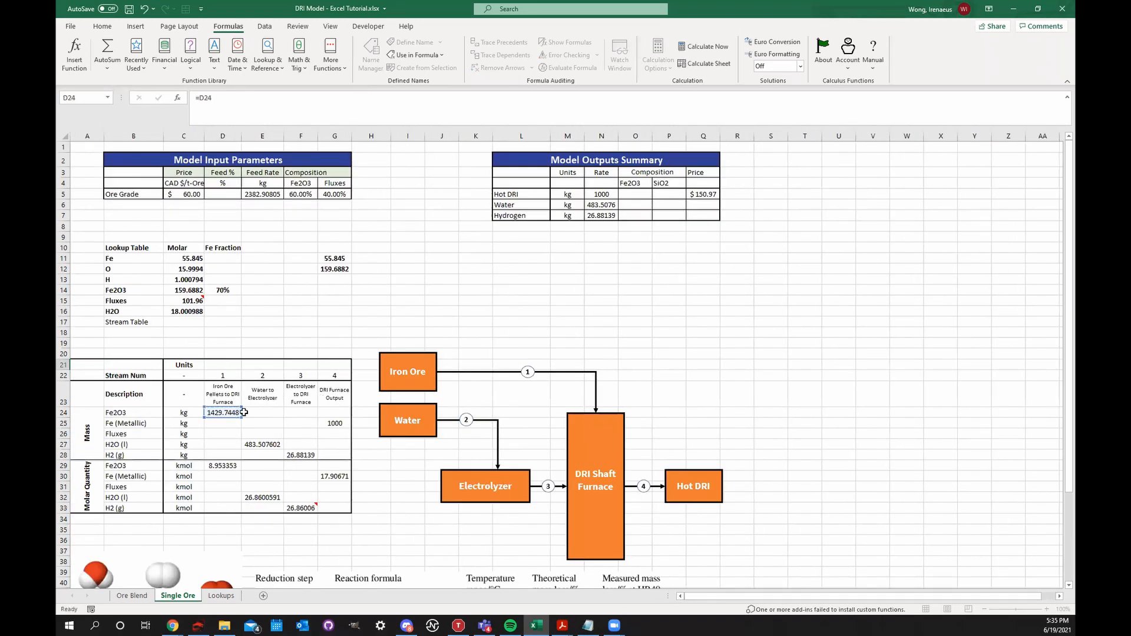
key("Return")
- Trace the dependents of the Fe2O3 mass in D24 and follow the long arrow to its dependent cell BU21
left_click_drag(949, 597, 724, 596)
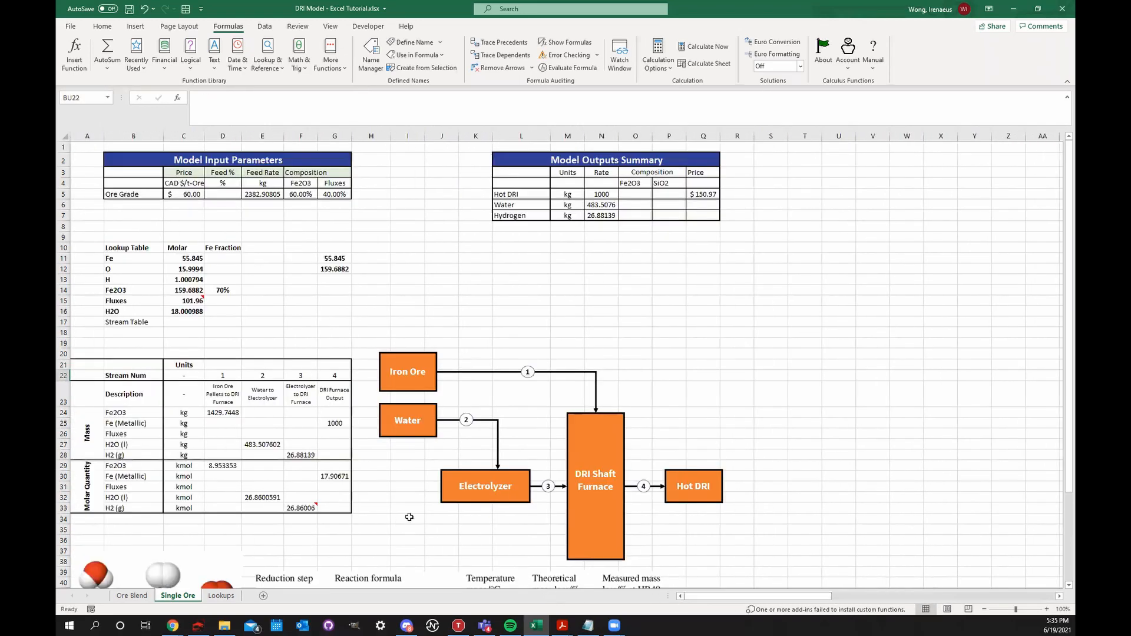
left_click(226, 415)
left_click(503, 55)
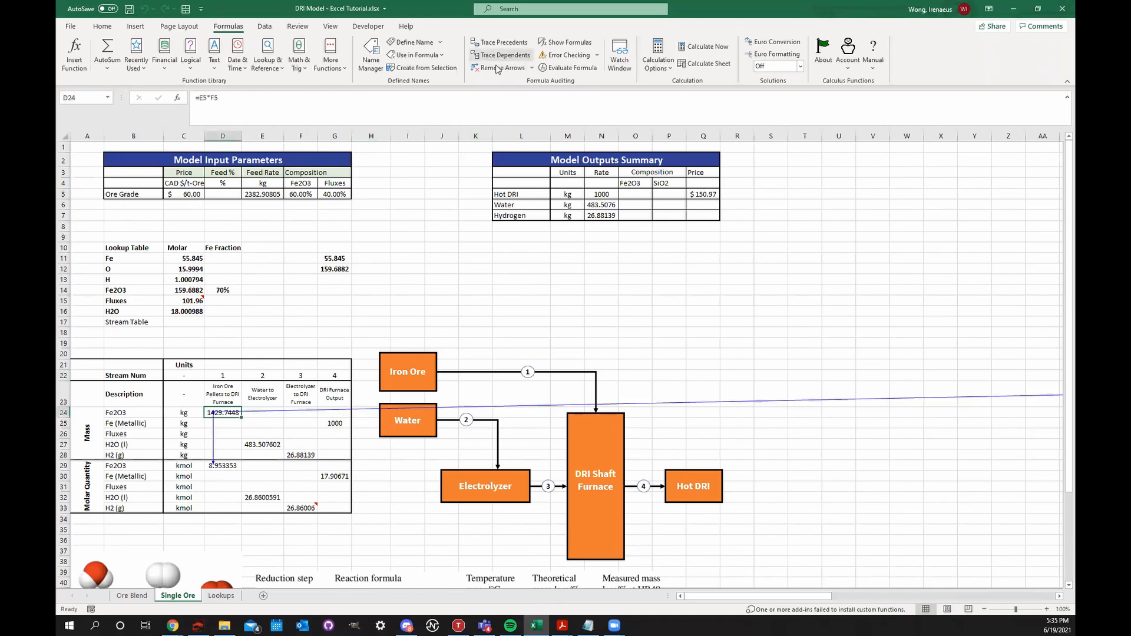
double_click(445, 407)
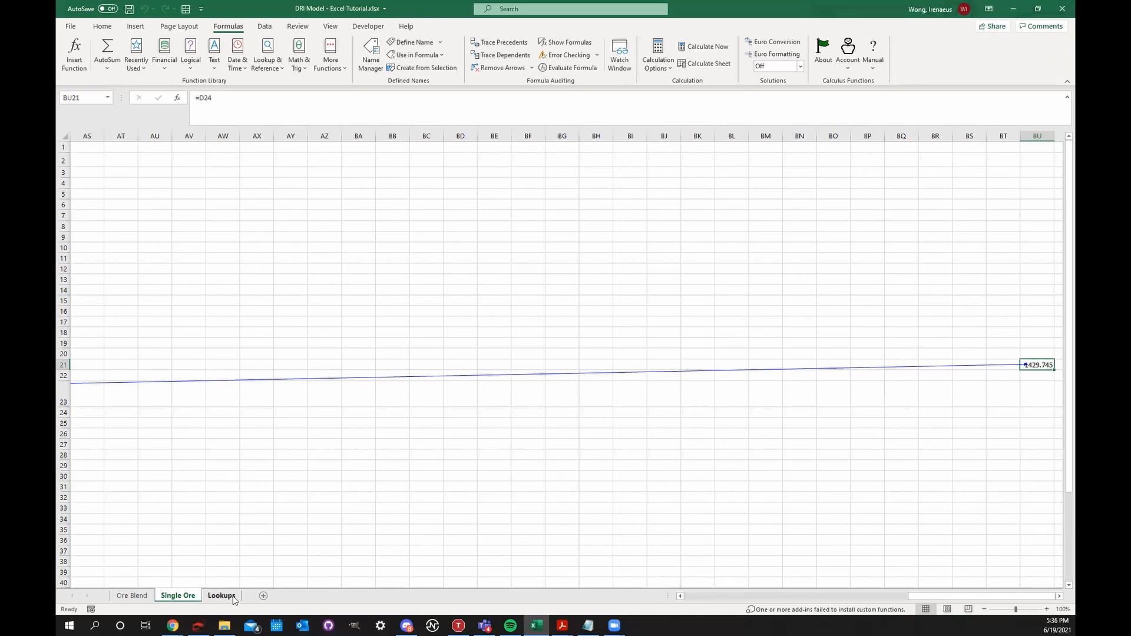
- Add a new worksheet and place it after the Lookups sheet
left_click(264, 596)
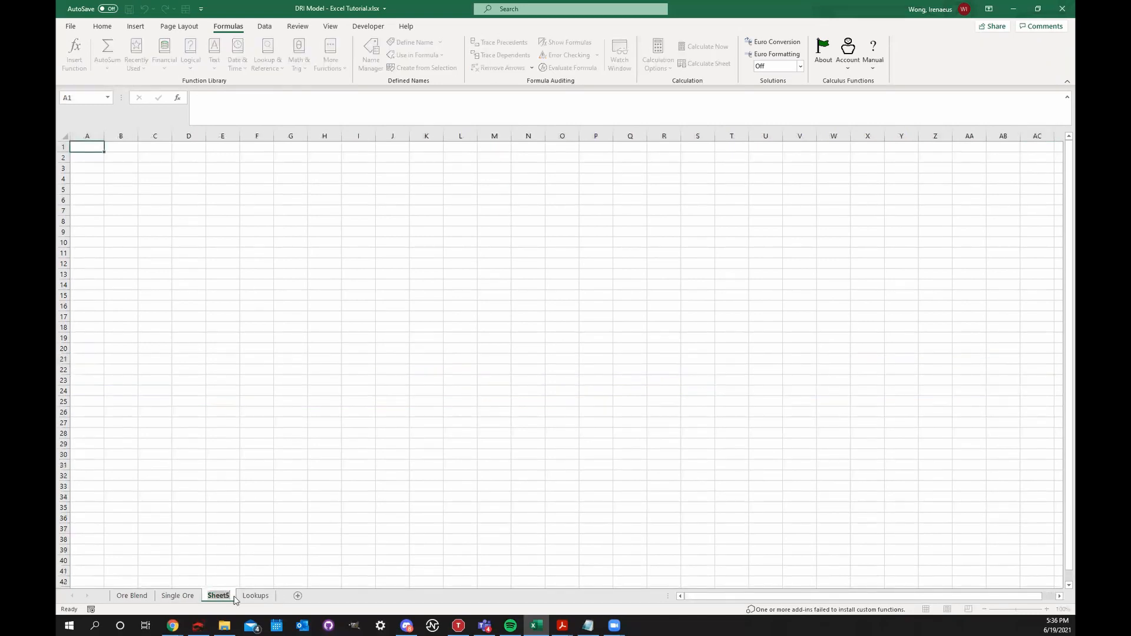
left_click(250, 597)
left_click_drag(218, 600, 282, 598)
- Enter 564545 in E28 of Sheet5 and link K17 on the Ore Blend sheet to it with =Sheet5!E28
left_click(228, 432)
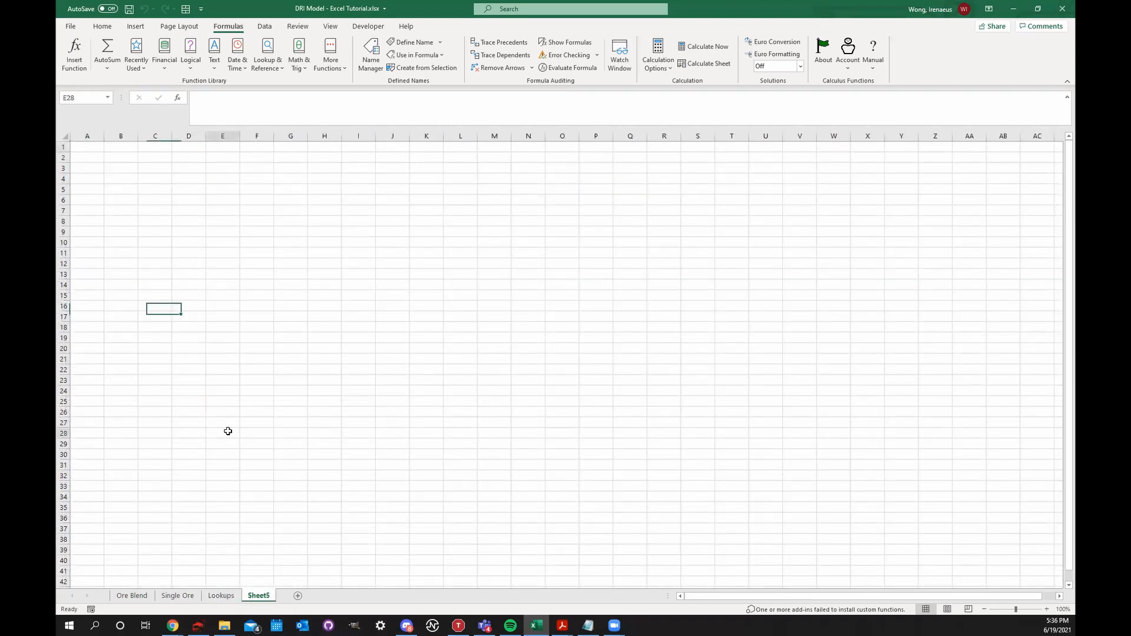
type("564545")
key("Tab")
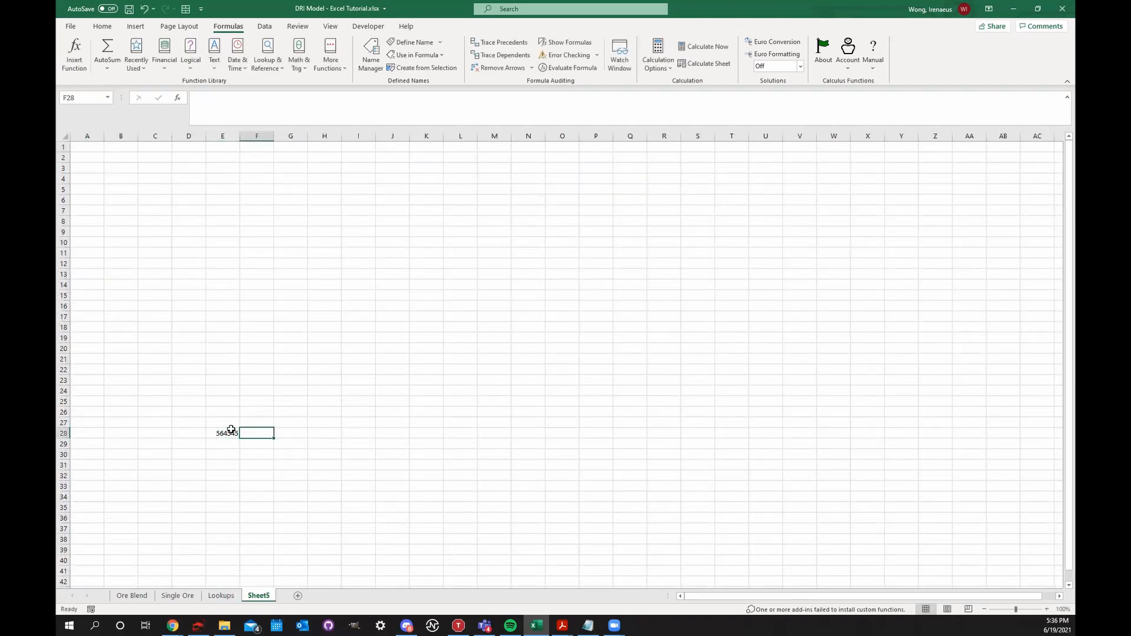
left_click(132, 595)
left_click(479, 323)
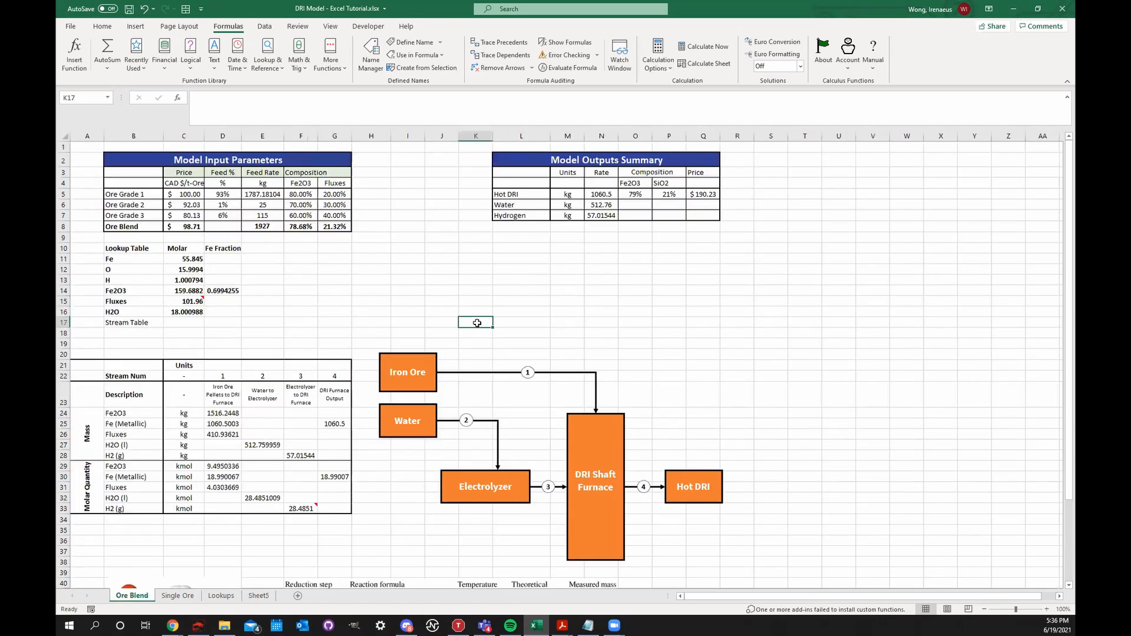
type("=Sheet5!")
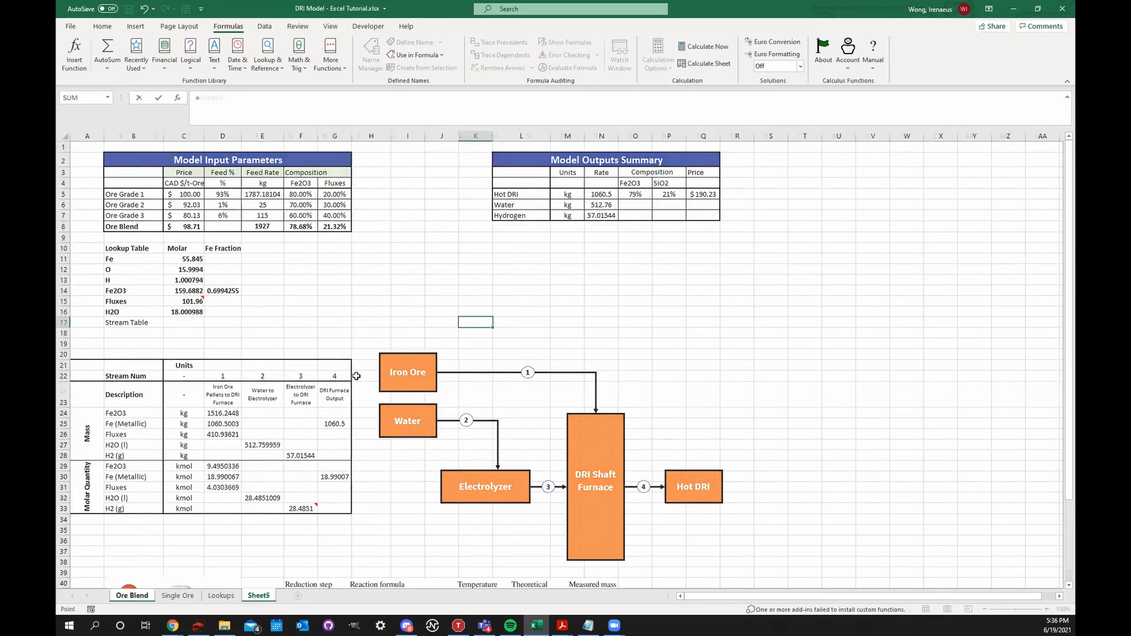
left_click(258, 595)
left_click(228, 433)
key("Tab")
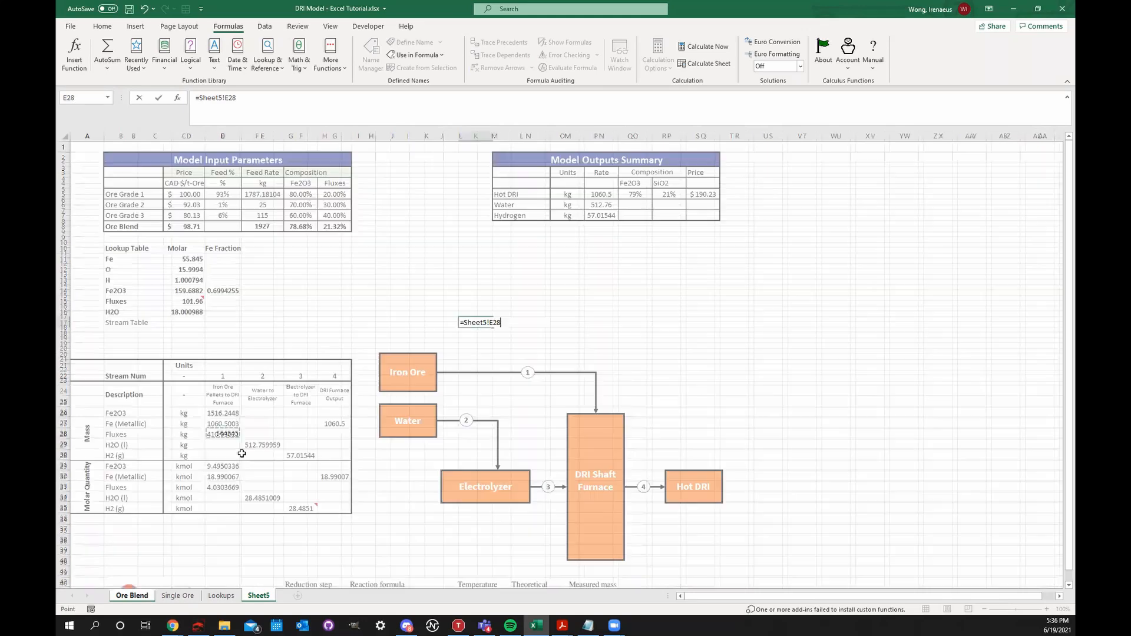
- Trace the precedents of K17 on Ore Blend and follow the cross-sheet reference to its source, cell E28 on Sheet5
double_click(479, 322)
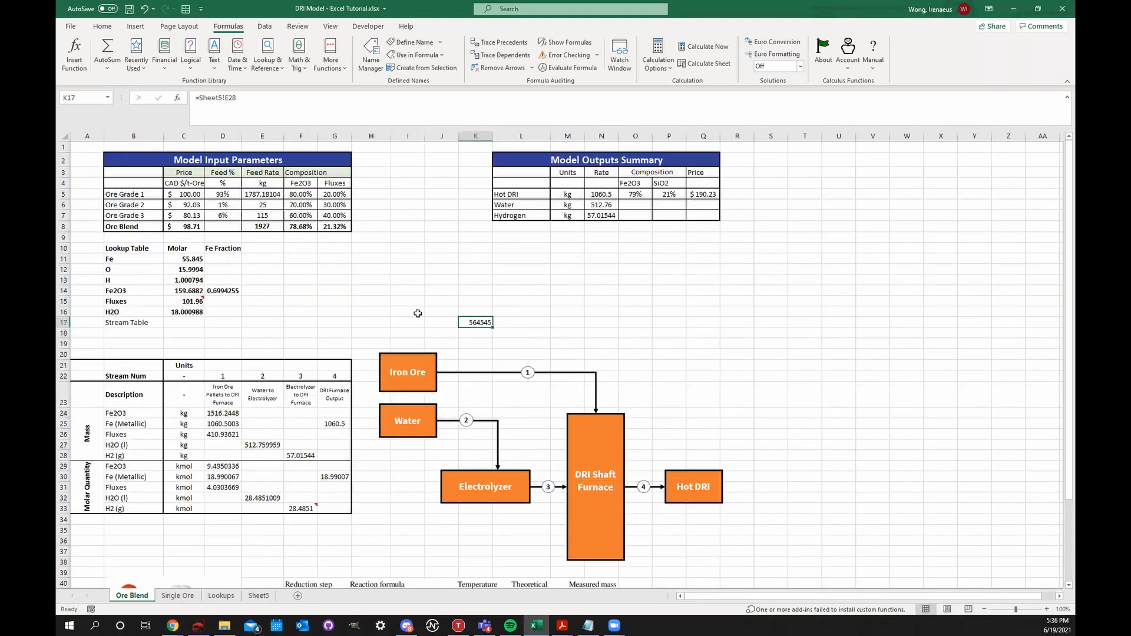
key("Escape")
left_click(505, 43)
double_click(448, 319)
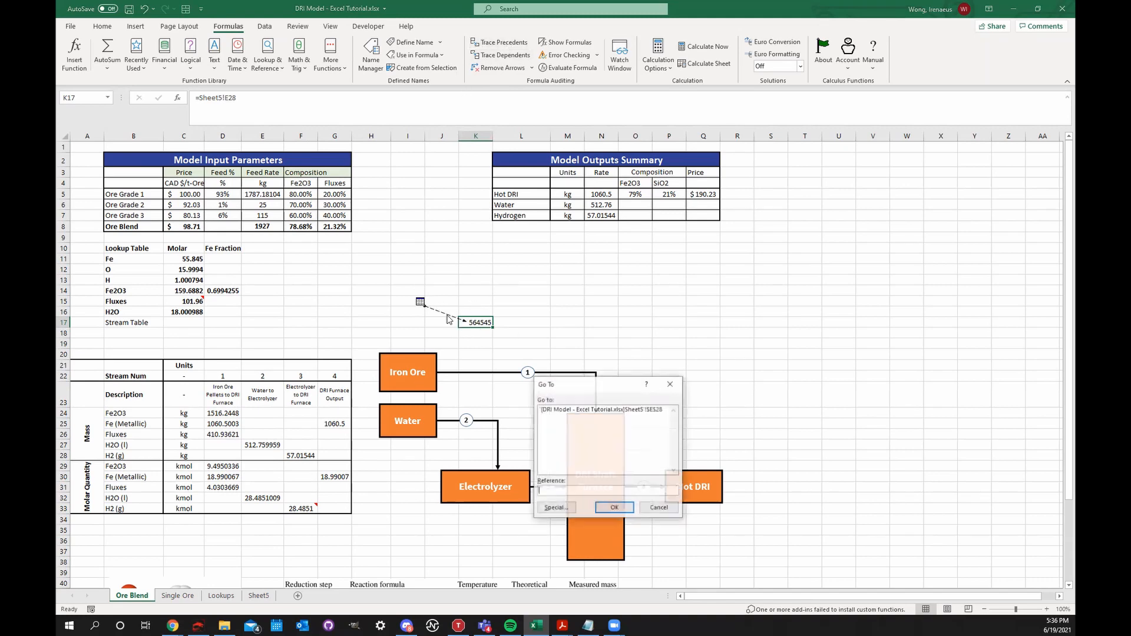
left_click(584, 412)
left_click_drag(601, 384, 581, 340)
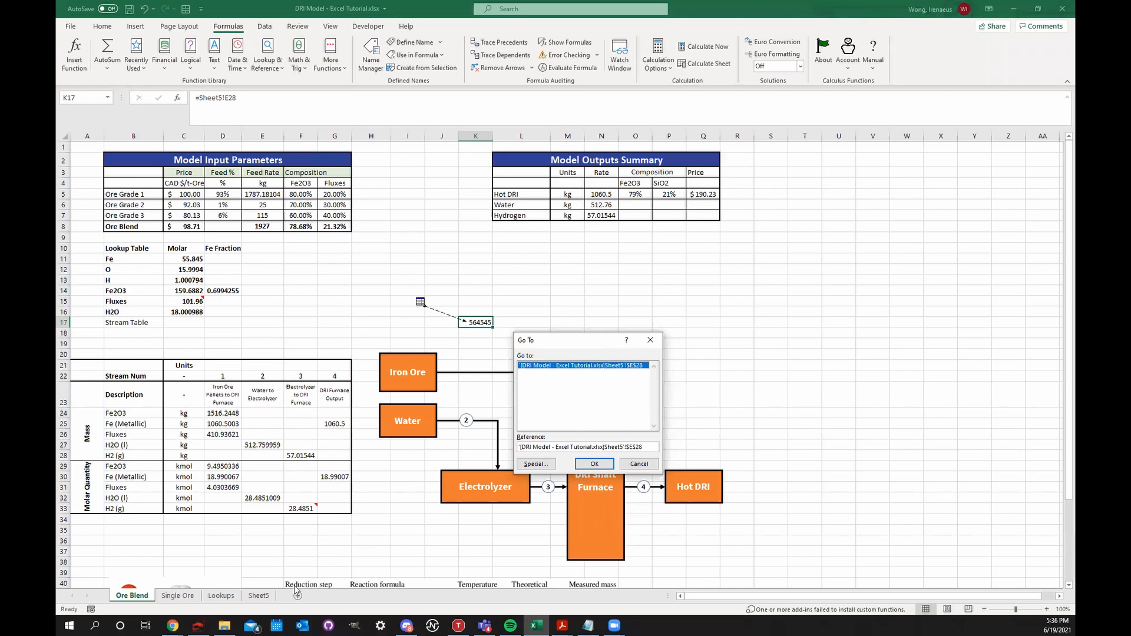
double_click(603, 370)
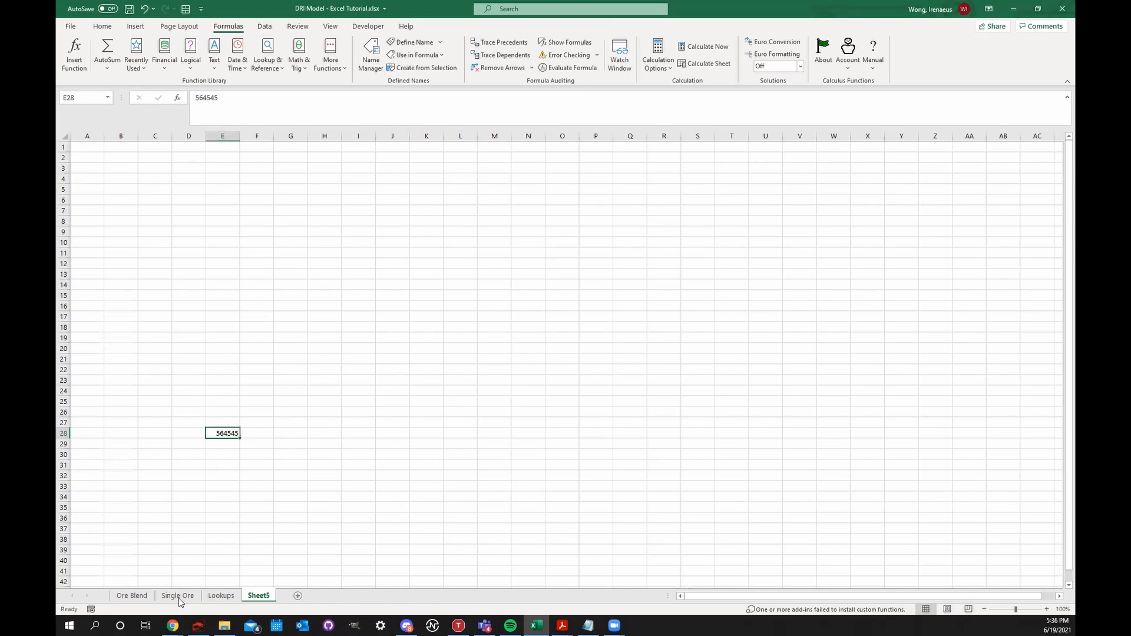
- Clear the sample link in K17 on Ore Blend and the sample value in E28 on Sheet5
left_click(125, 600)
left_click(532, 323)
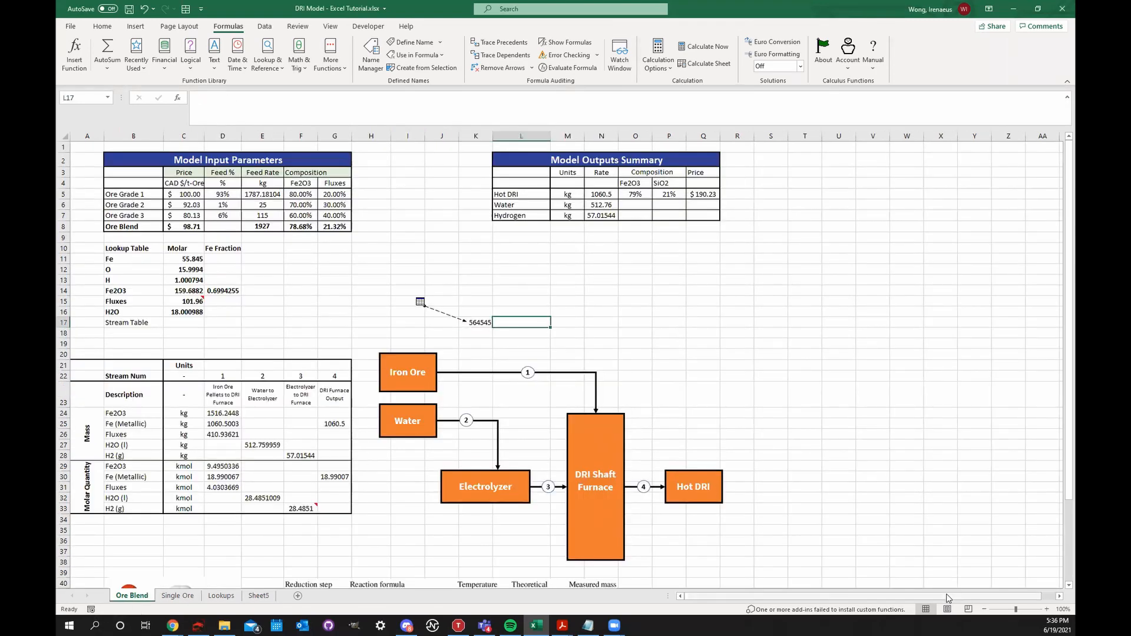
left_click(367, 246)
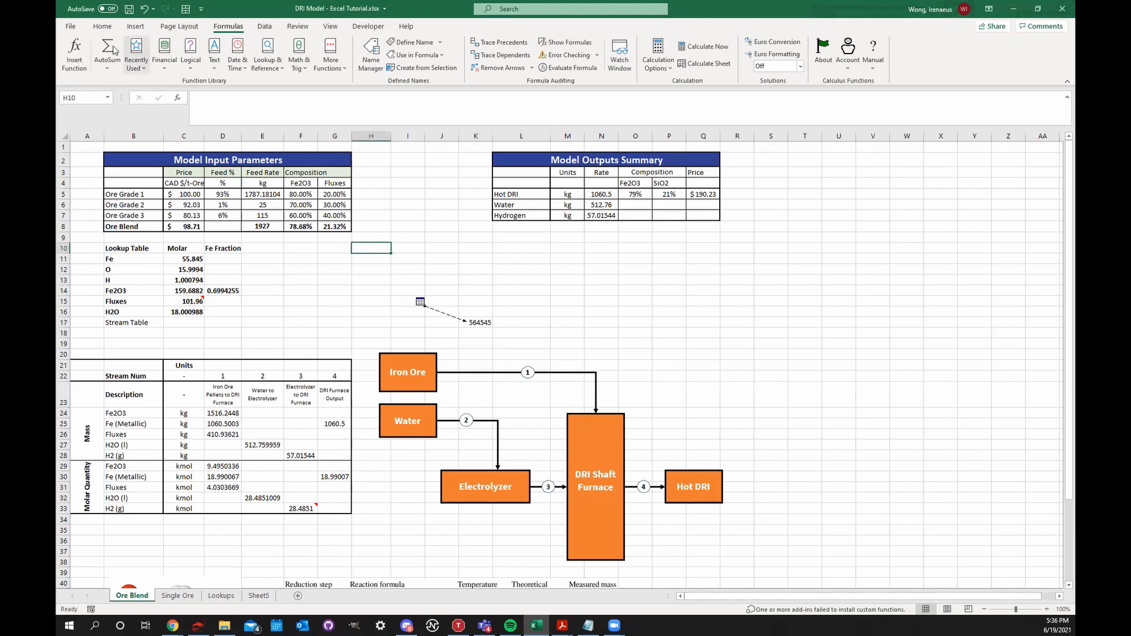
left_click(102, 26)
left_click_drag(301, 269, 297, 259)
left_click(480, 322)
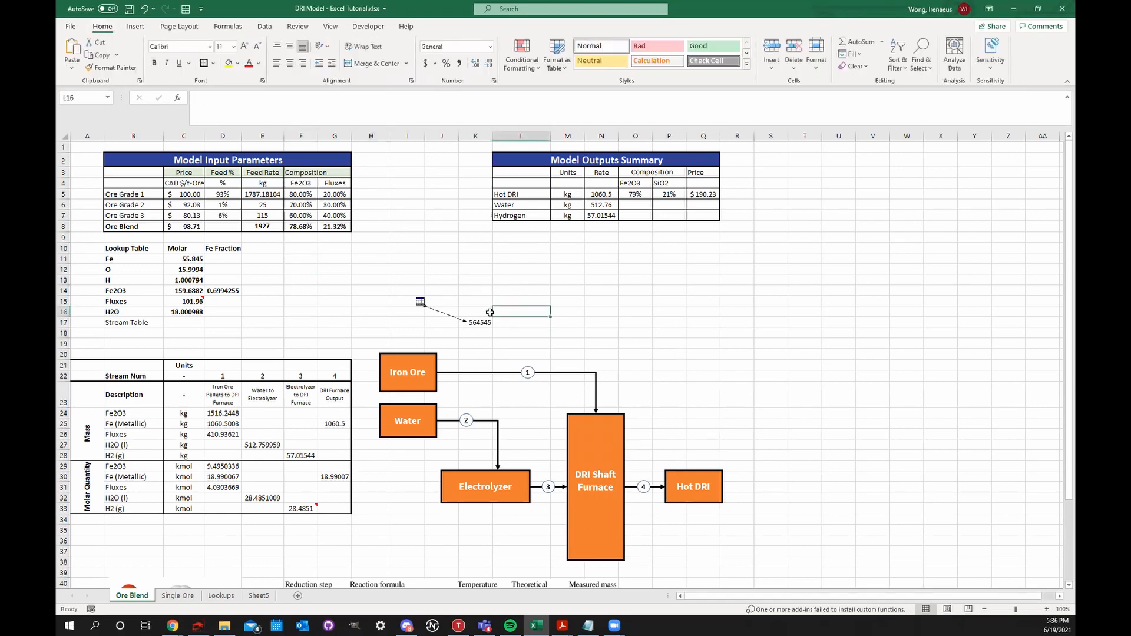
left_click(234, 28)
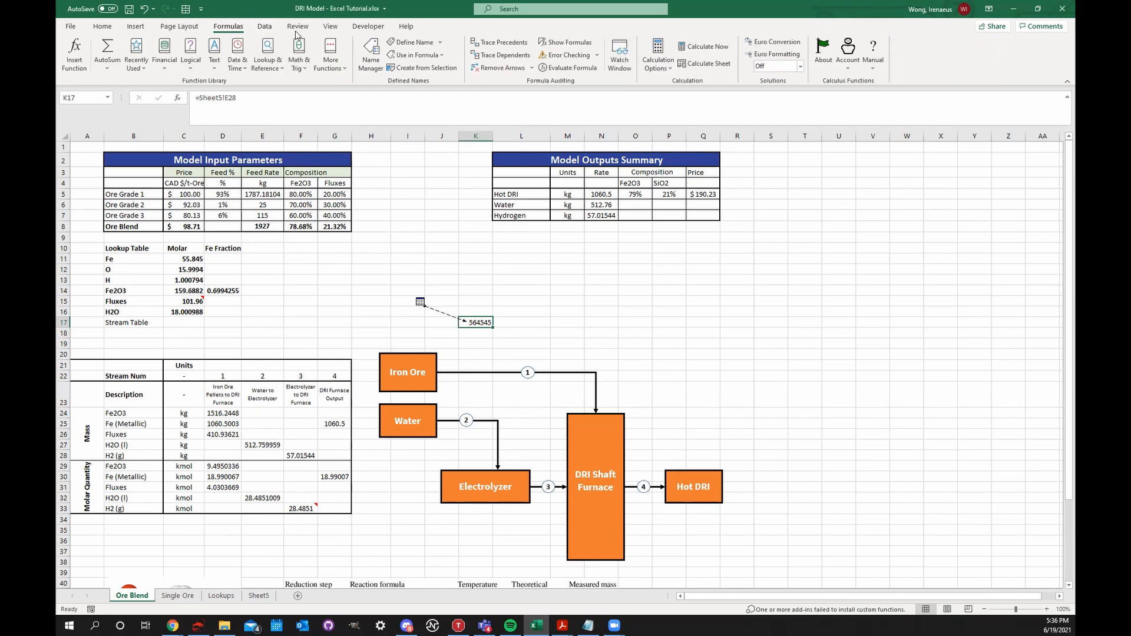
left_click(101, 26)
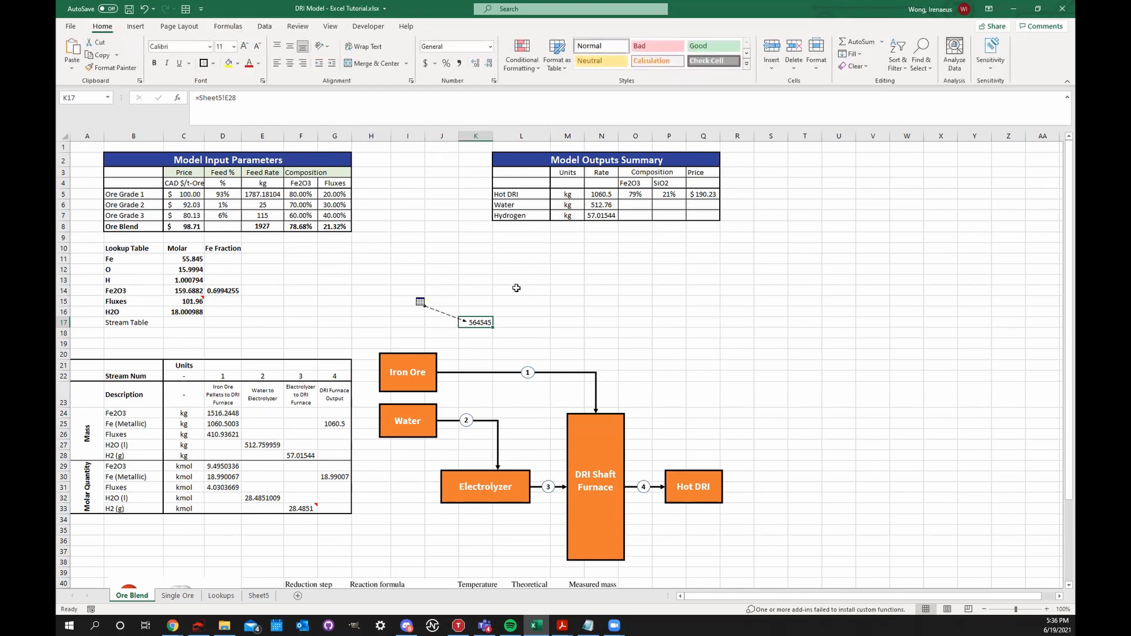
key("Delete")
left_click(253, 595)
left_click(238, 434)
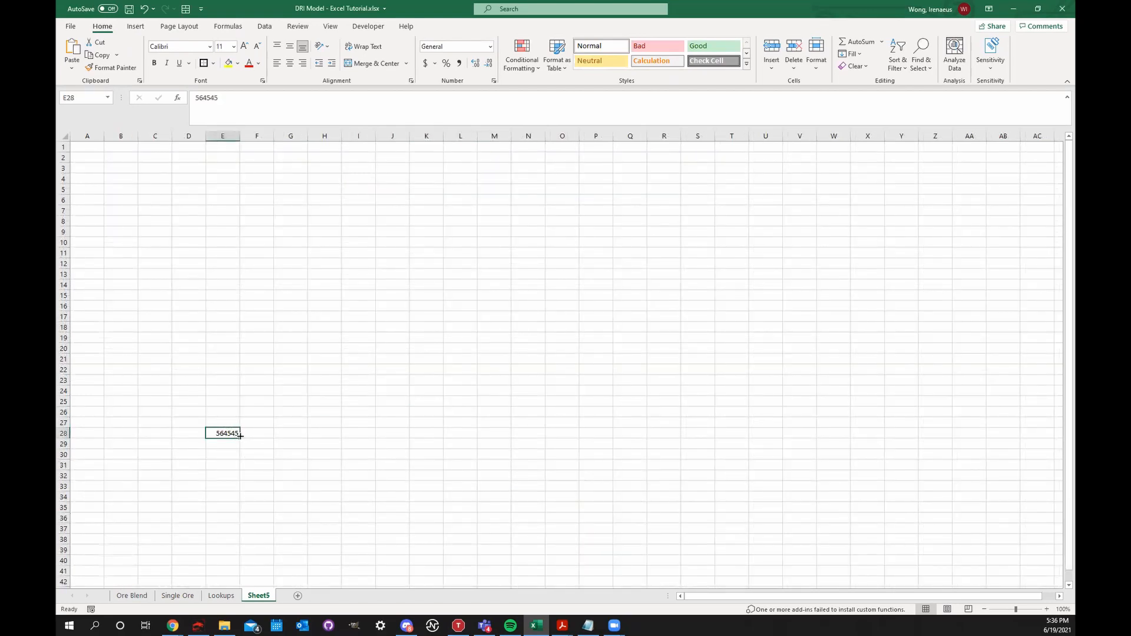
left_click(259, 455)
left_click(131, 596)
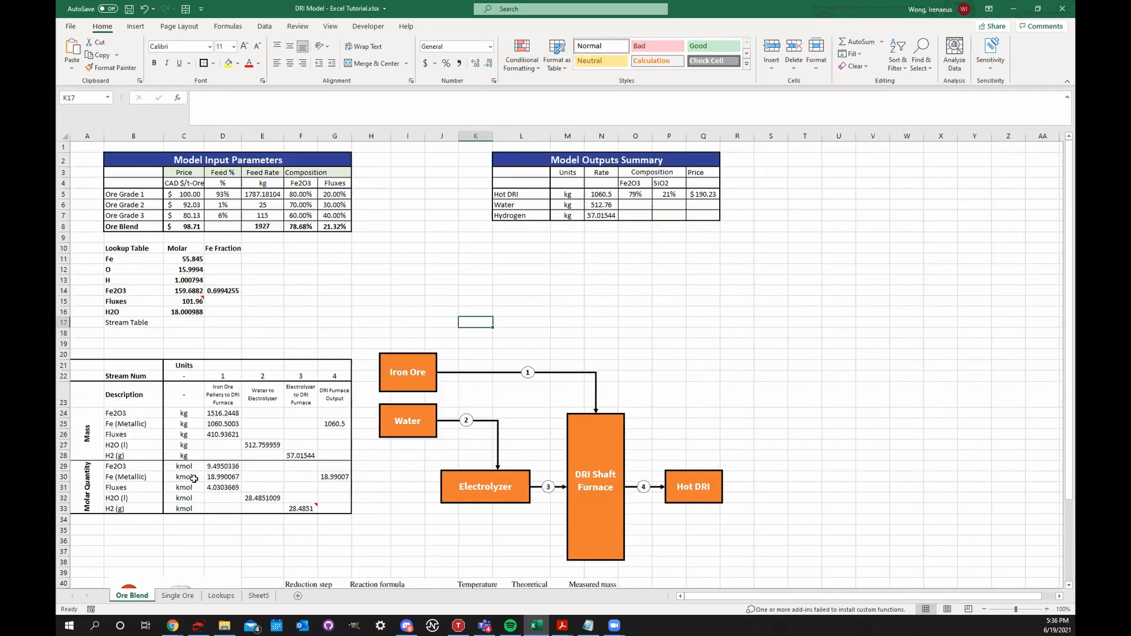
left_click(327, 333)
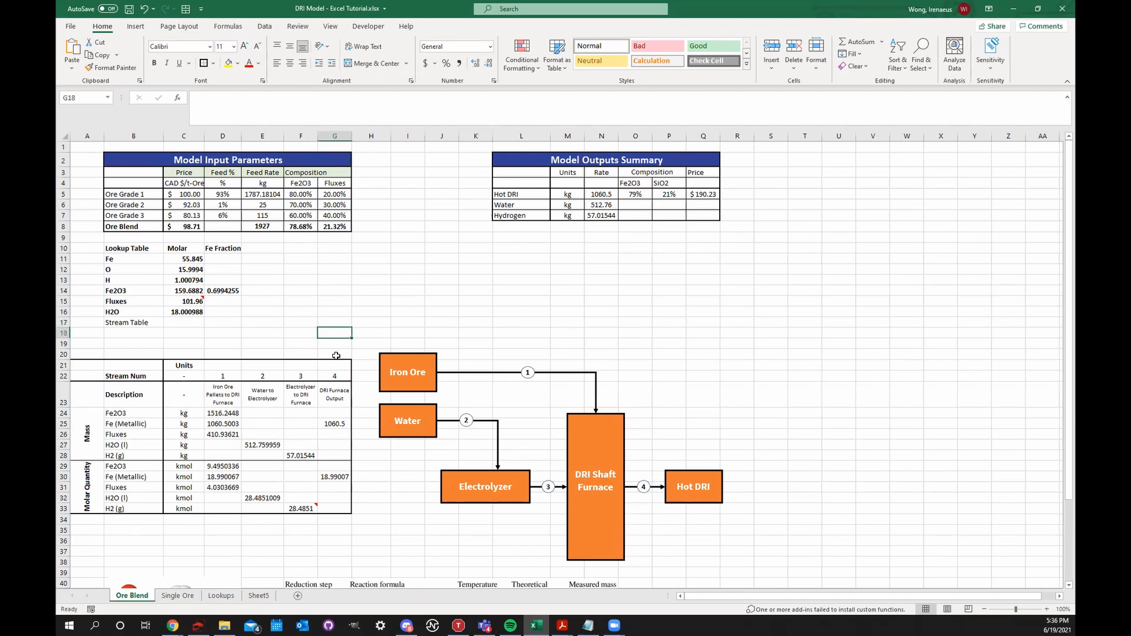
left_click(387, 312)
left_click(722, 334)
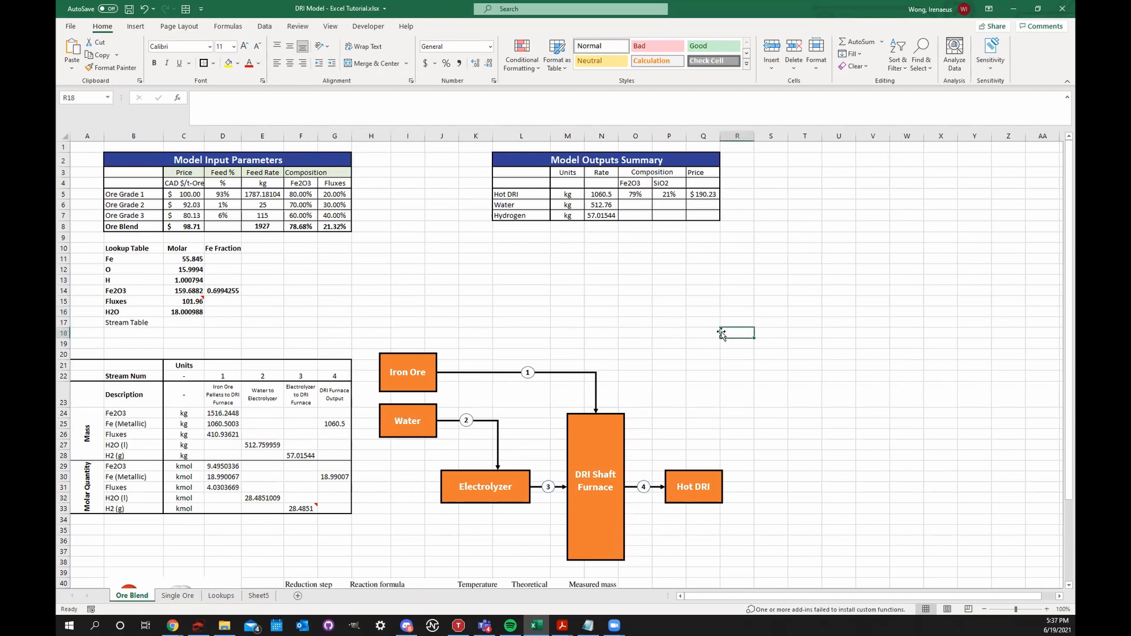
left_click(704, 333)
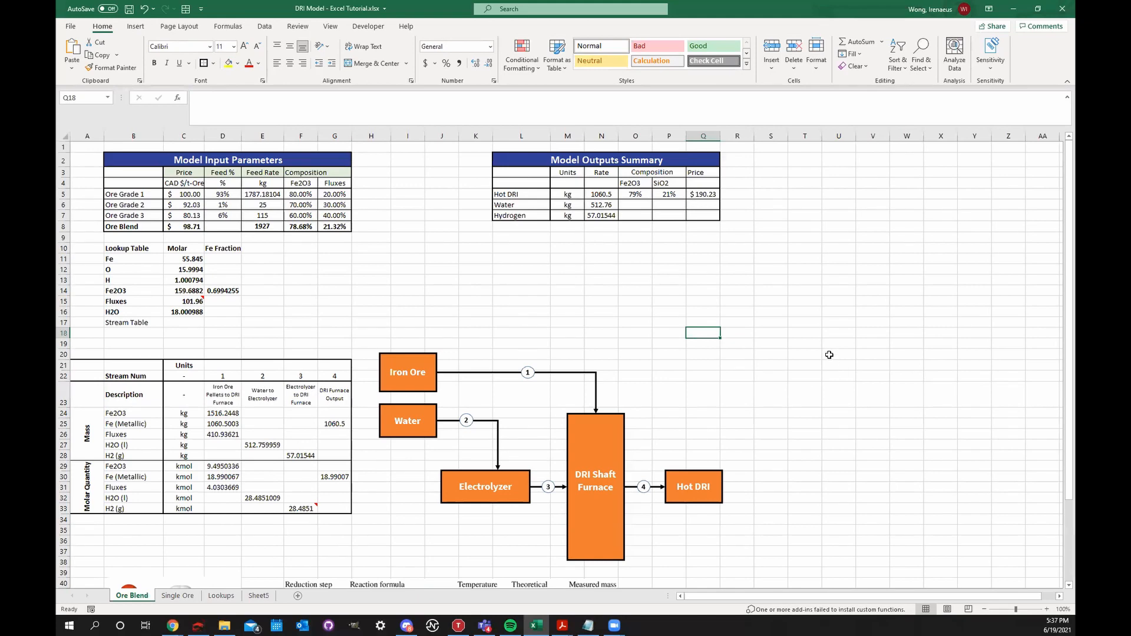
right_click(257, 605)
key("Escape")
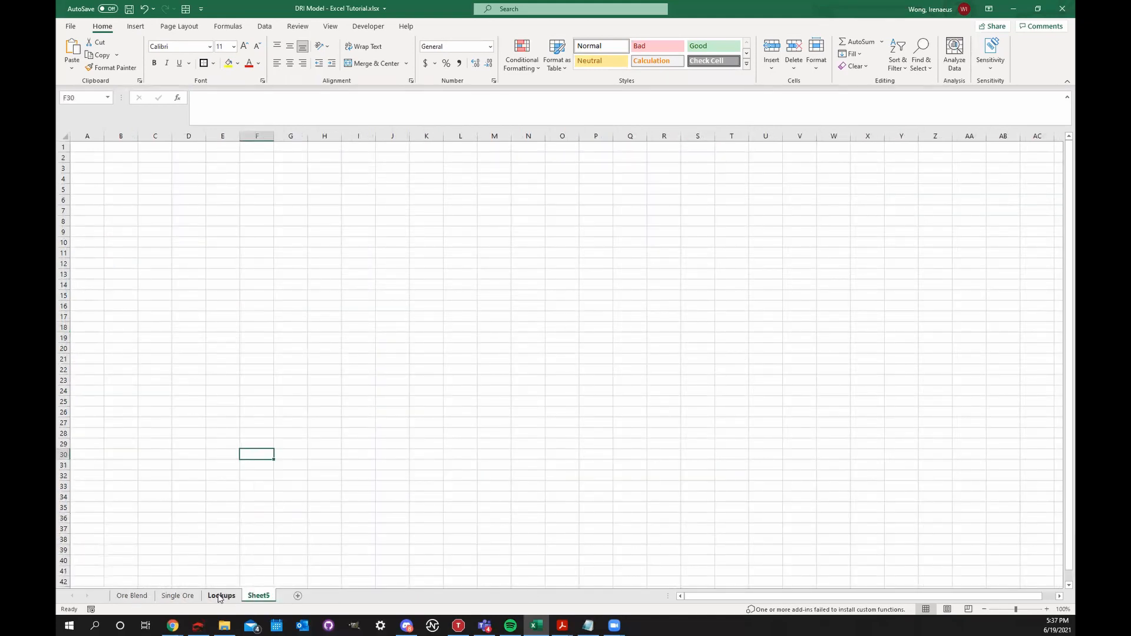
right_click(254, 601)
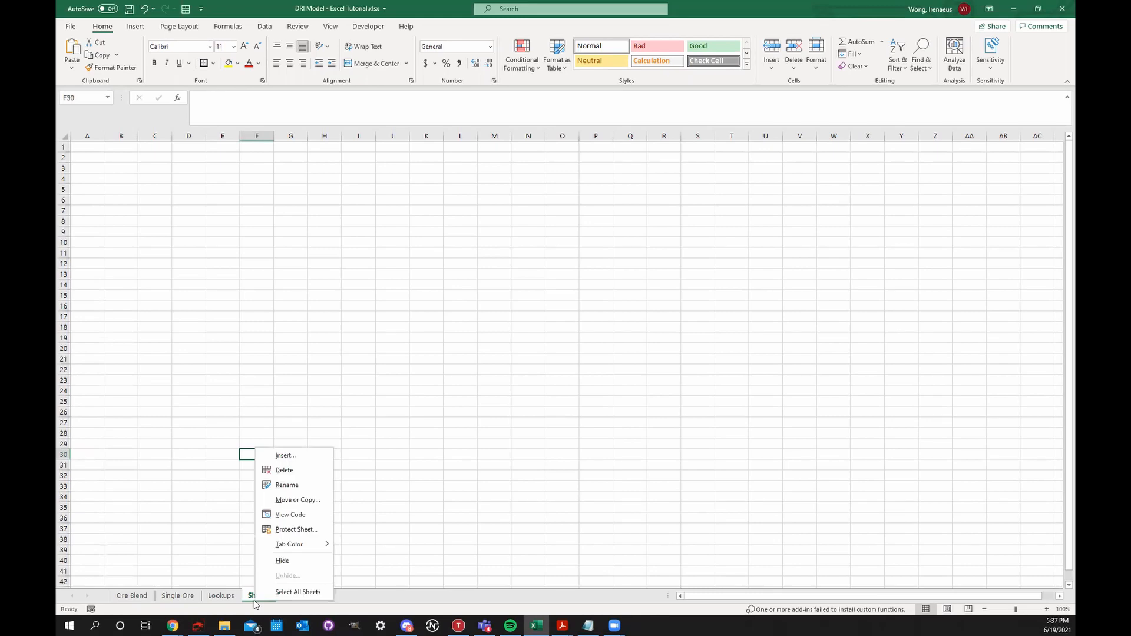
left_click(124, 596)
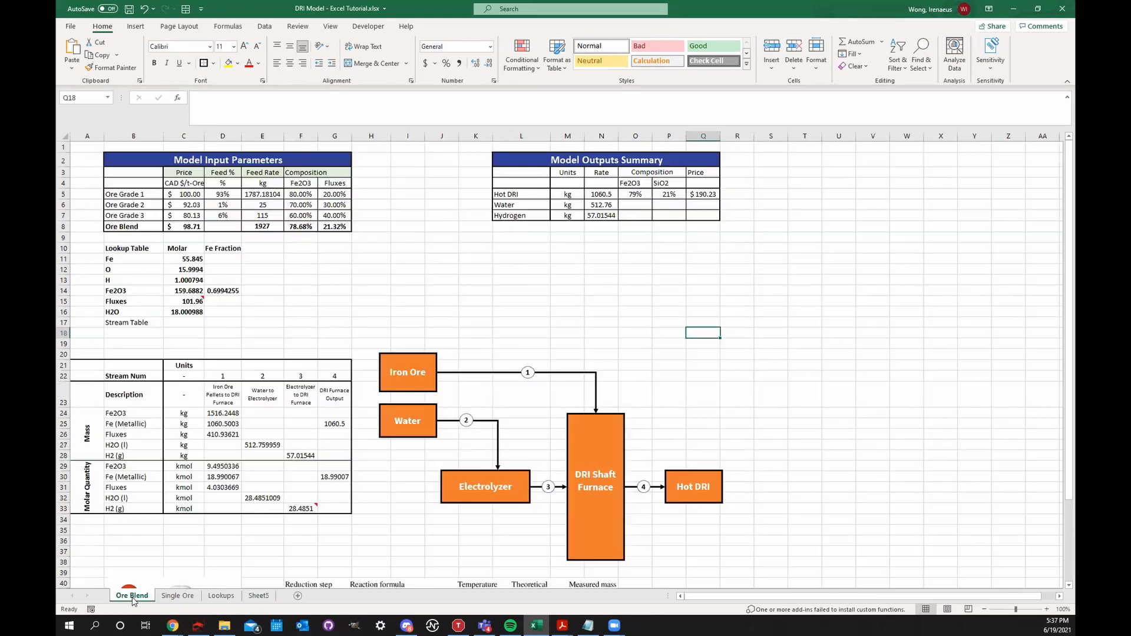
left_click(265, 26)
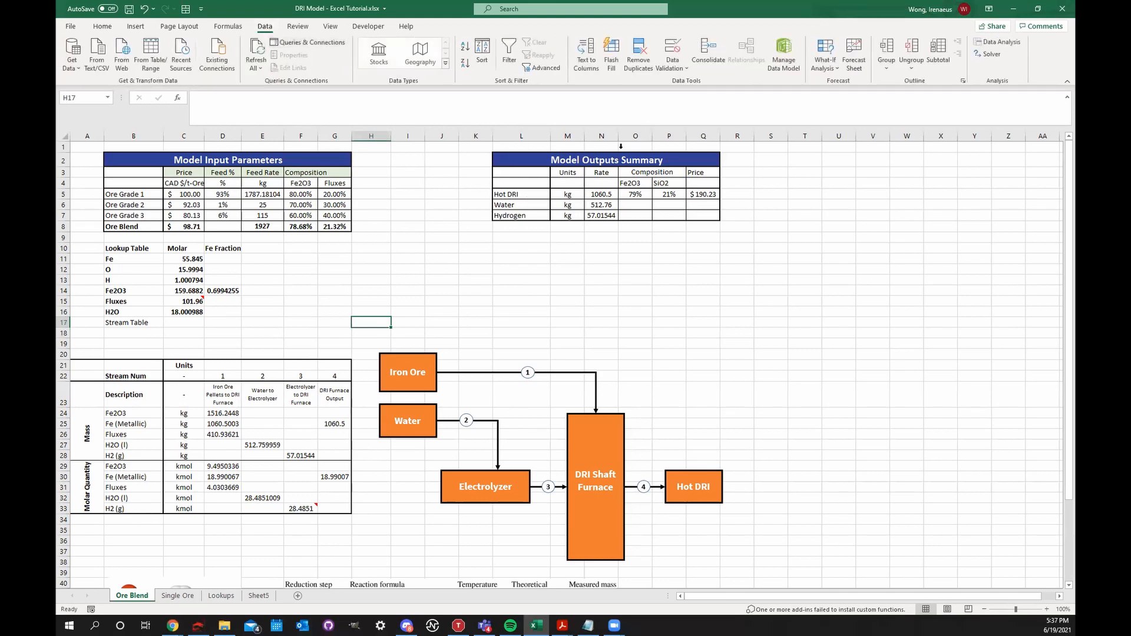
left_click(769, 235)
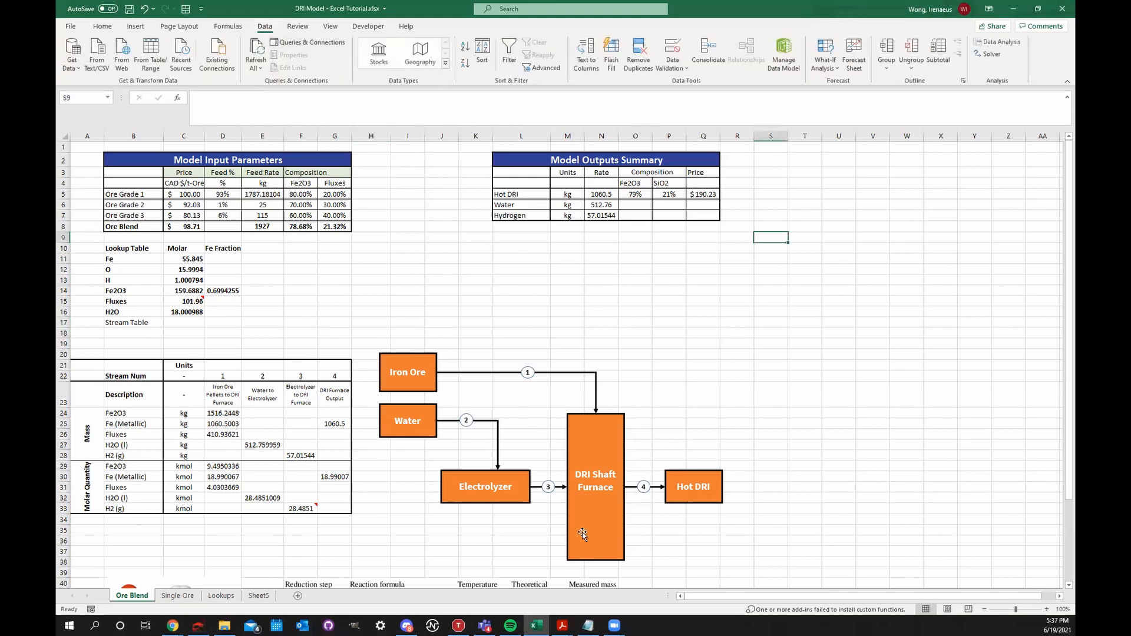
mouse_move(613, 625)
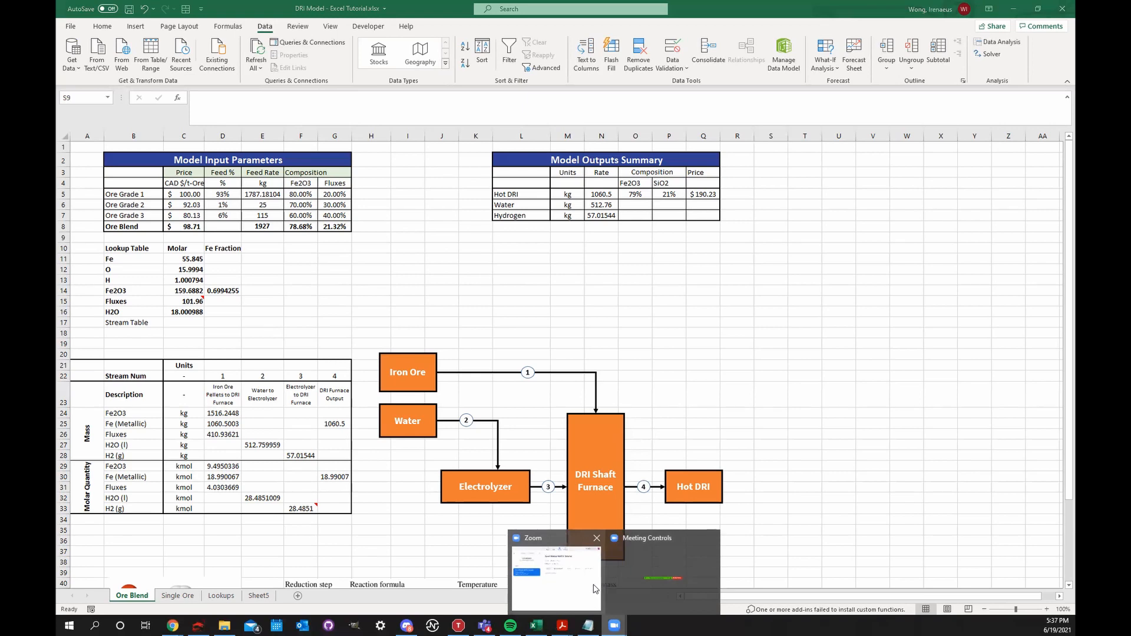
left_click(407, 517)
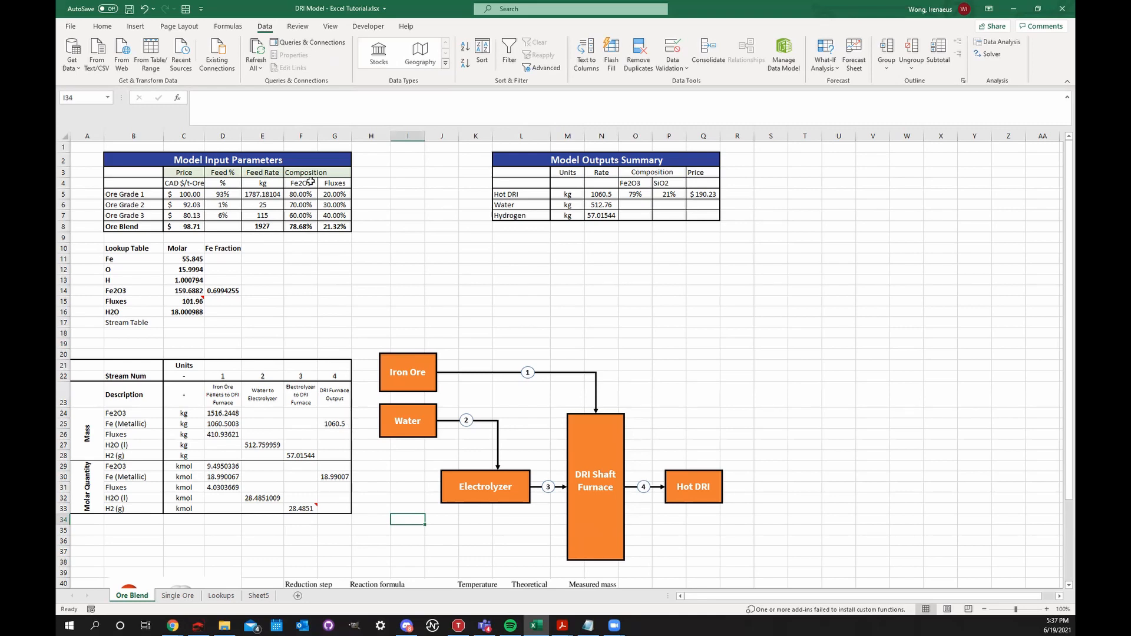
- Open a second window of the DRI Model workbook
left_click(331, 29)
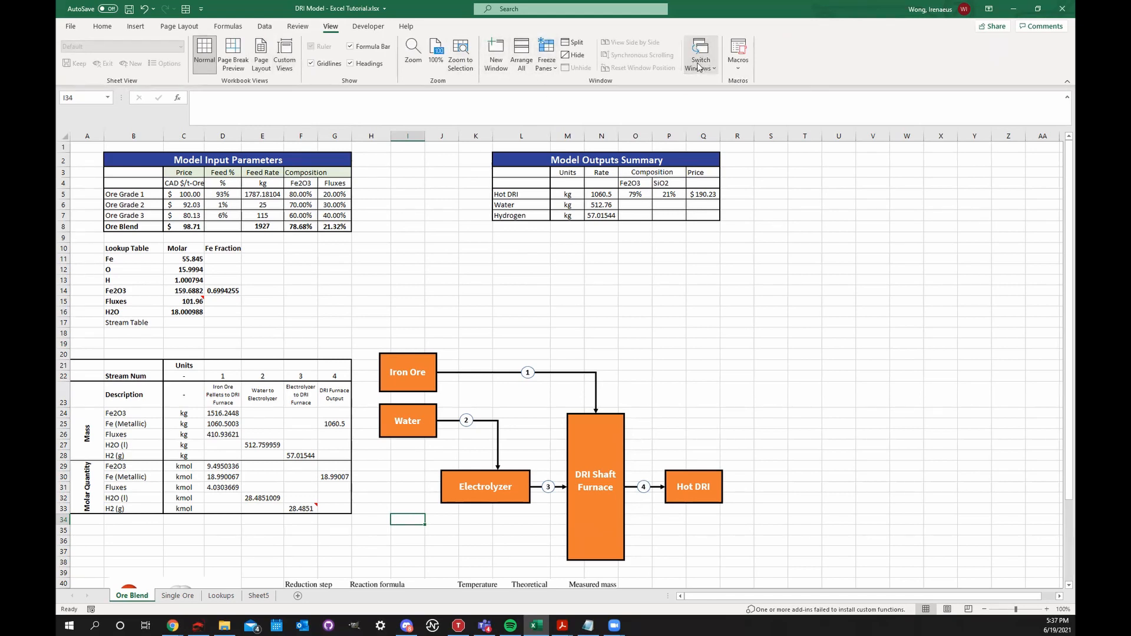
left_click(492, 59)
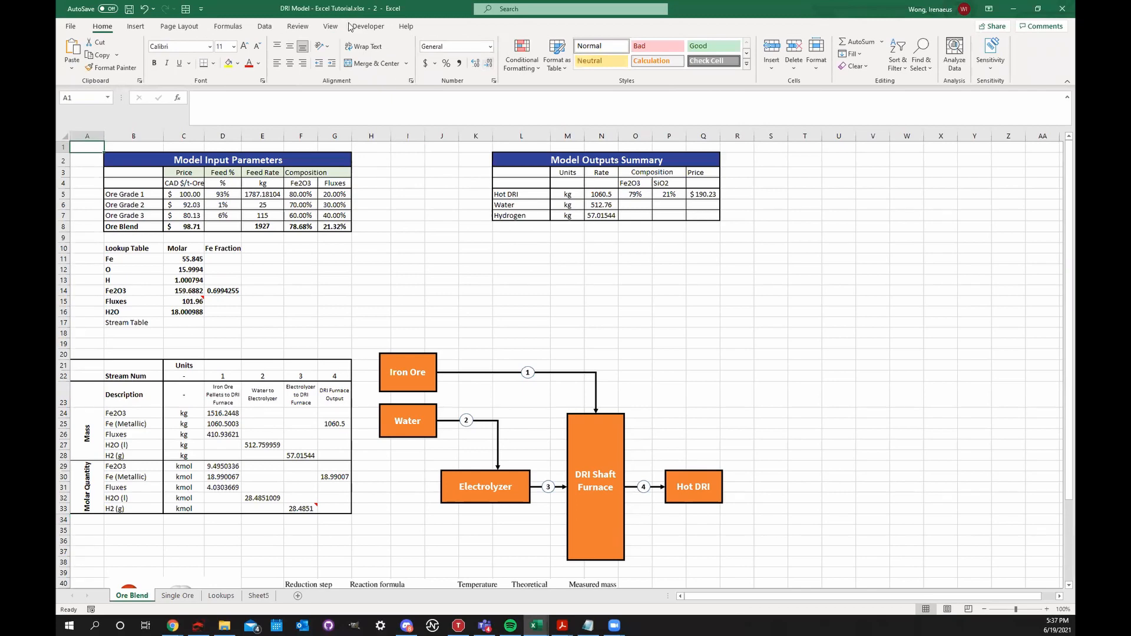
left_click(331, 27)
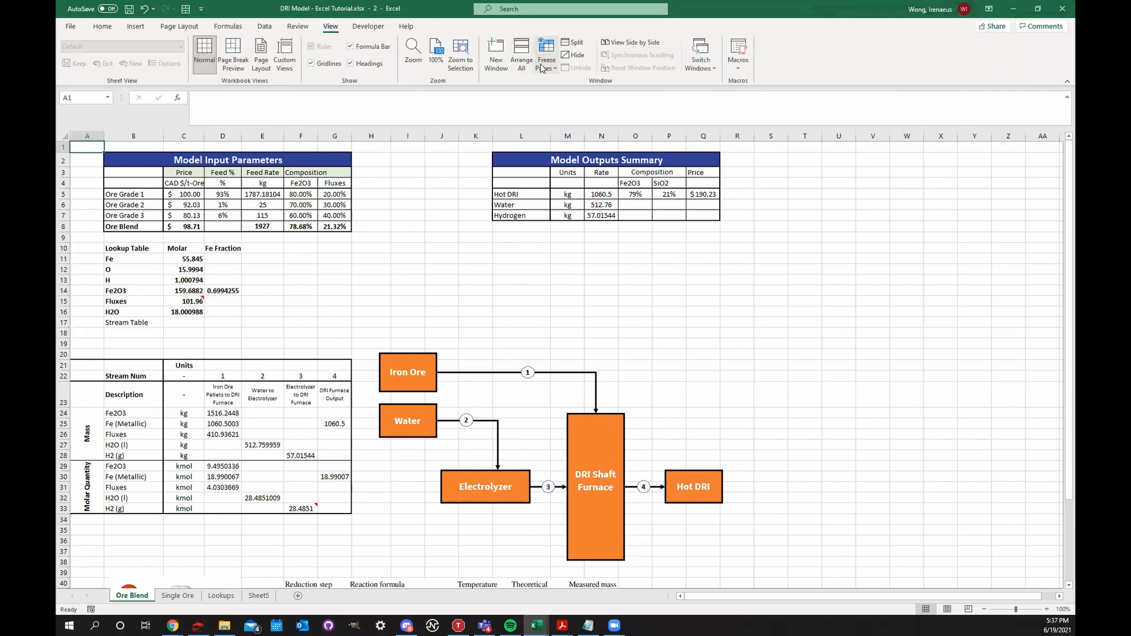
- Look through the other worksheets in the new window and examine the long column of ones in column J on Lookups
left_click(259, 596)
left_click(222, 597)
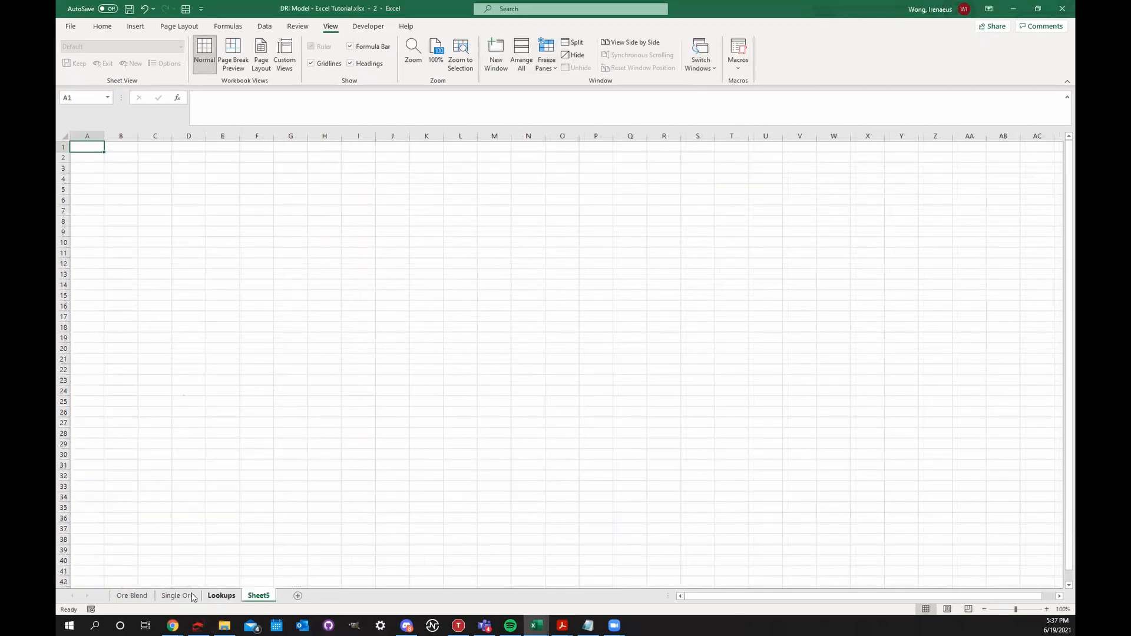
left_click(184, 597)
left_click(220, 596)
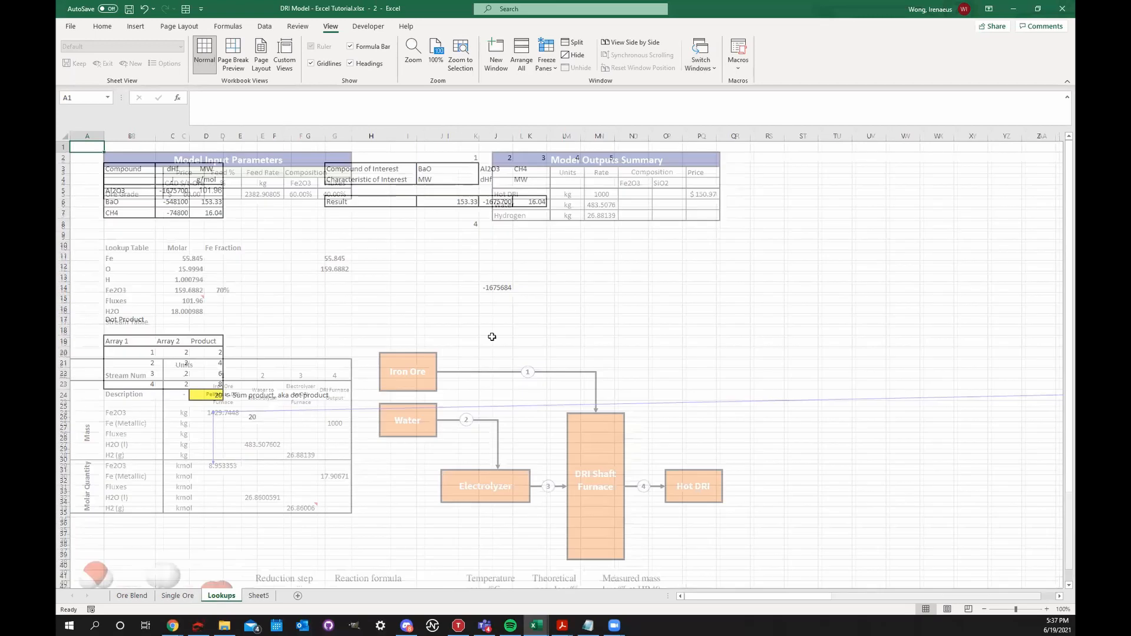
left_click(542, 360)
left_click(496, 332)
left_click_drag(519, 560, 517, 548)
scroll(641, 437, "up", 2)
left_click(605, 373)
left_click(618, 208)
left_click(612, 200)
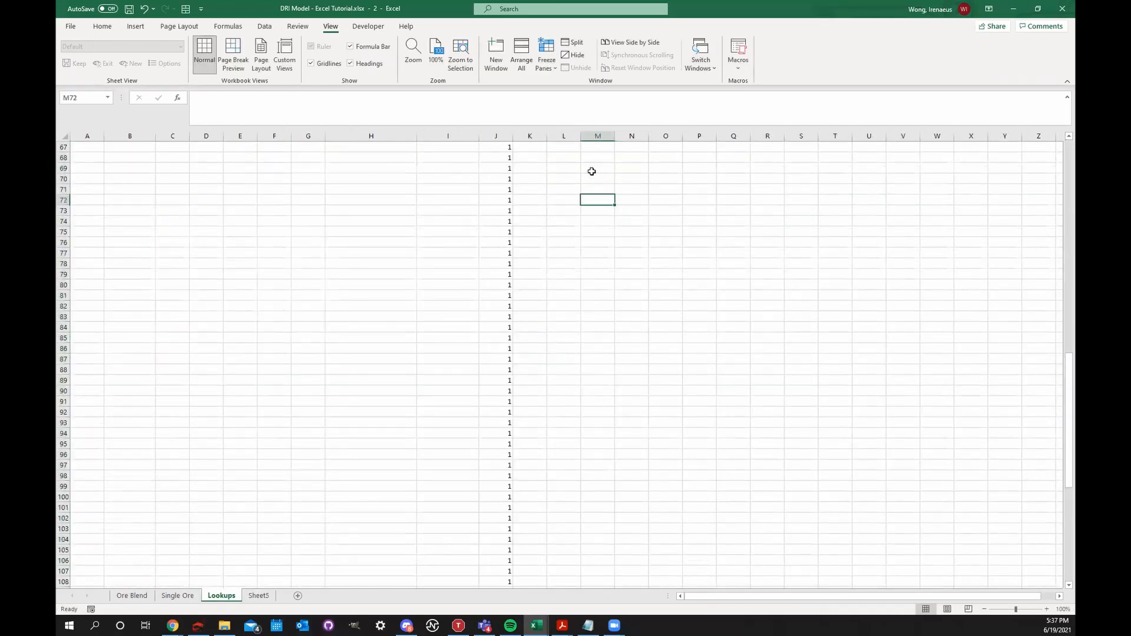
left_click_drag(591, 171, 937, 455)
left_click(702, 380)
scroll(578, 385, "up", 13)
scroll(580, 386, "up", 5)
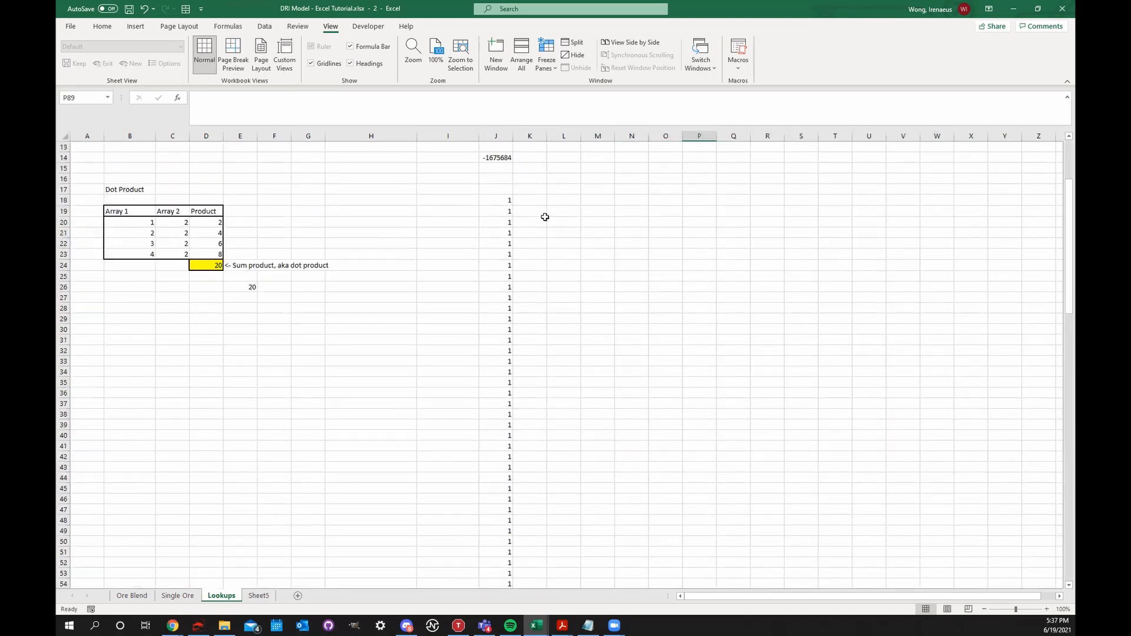
- Enter the headings DRI, Steel and Molten Iron in L18, M18 and N18 on the Lookups sheet
left_click(545, 201)
left_click(564, 201)
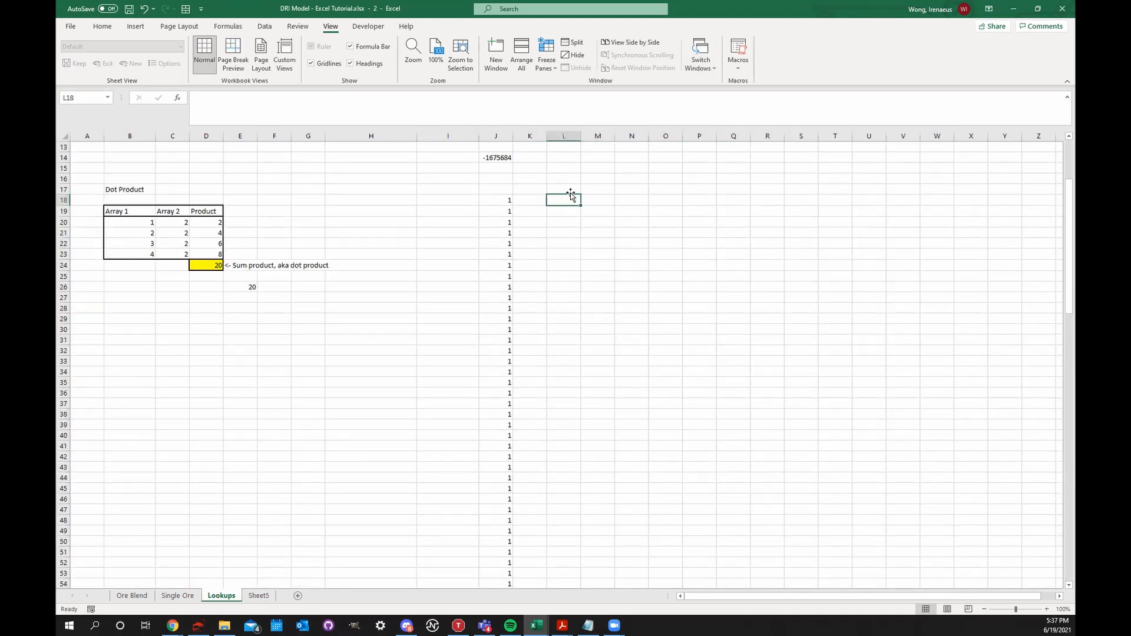
type("DRI")
key("Tab")
type("Steel")
key("Tab")
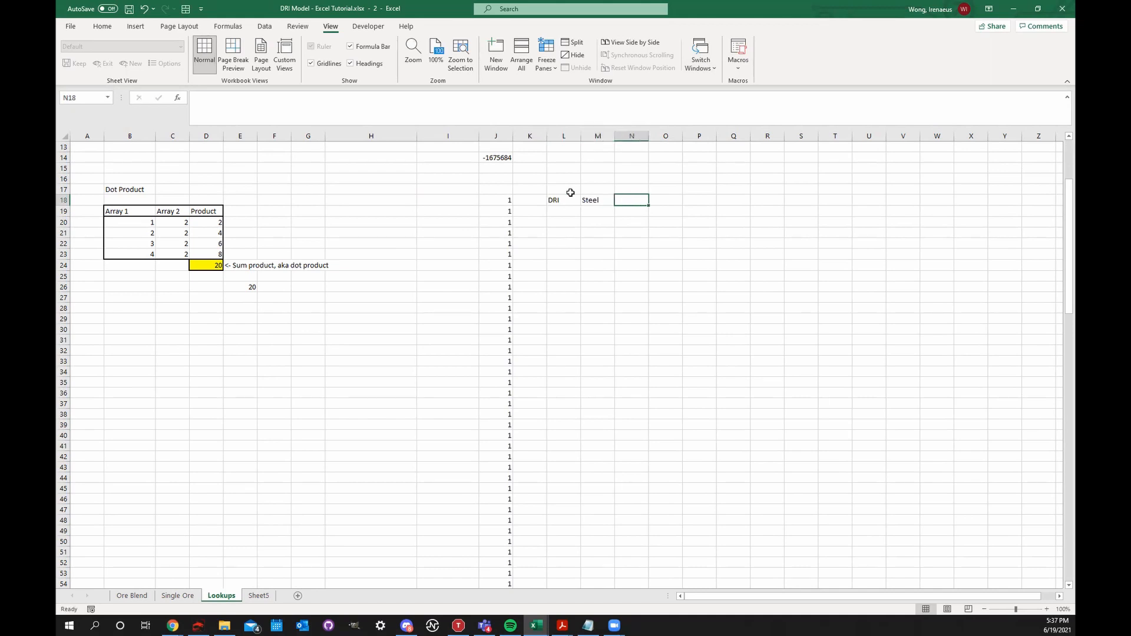
type("Molten Iron")
key("Tab")
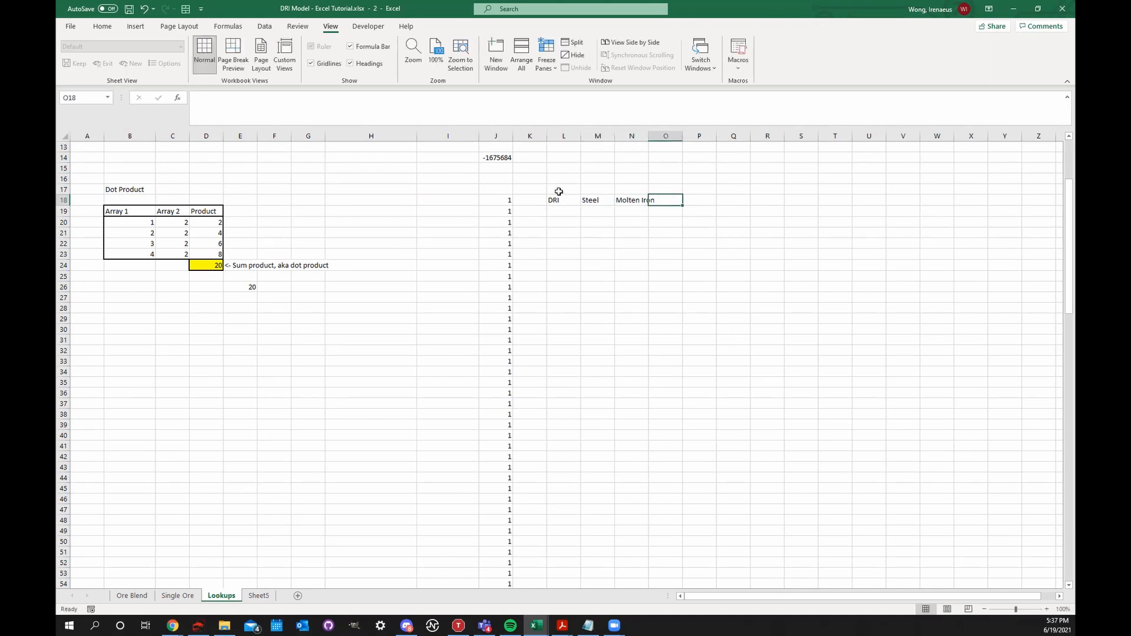
- Freeze the panes at K19 on the Lookups sheet, locking the rows above and the columns before that cell
scroll(585, 226, "down", 3)
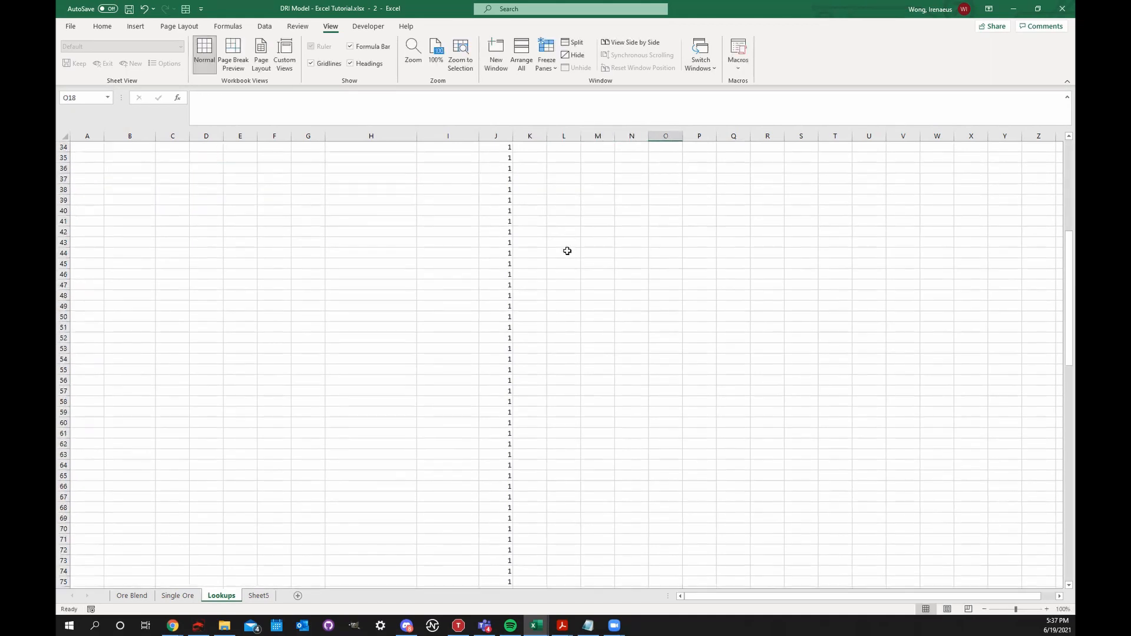
scroll(590, 231, "up", 2)
scroll(589, 231, "up", 3)
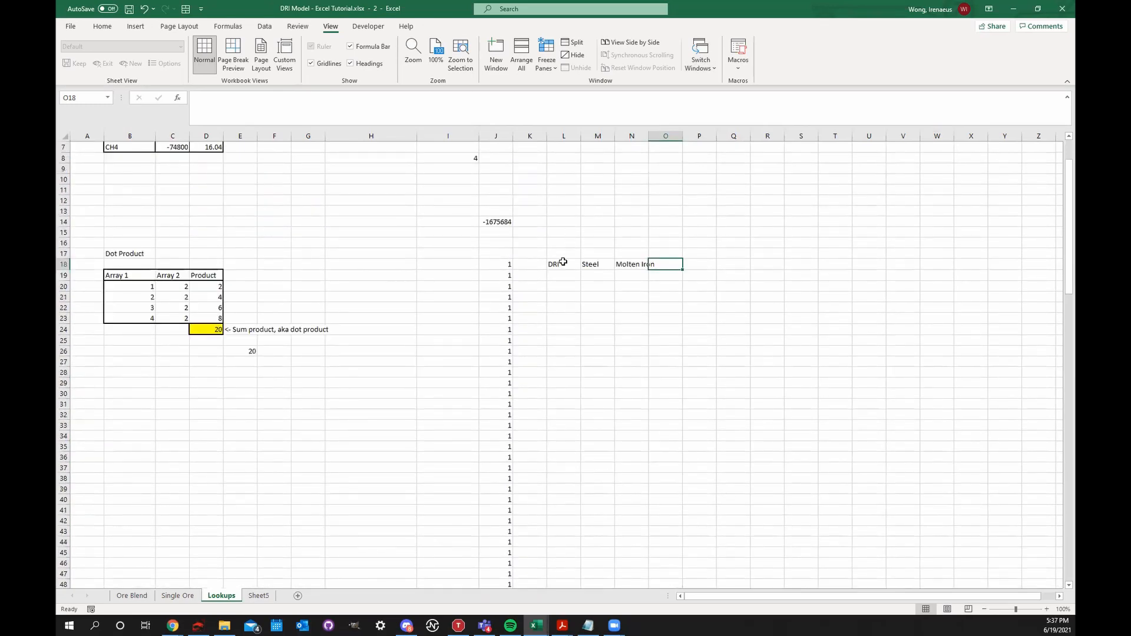
left_click_drag(557, 264, 704, 267)
left_click(535, 275)
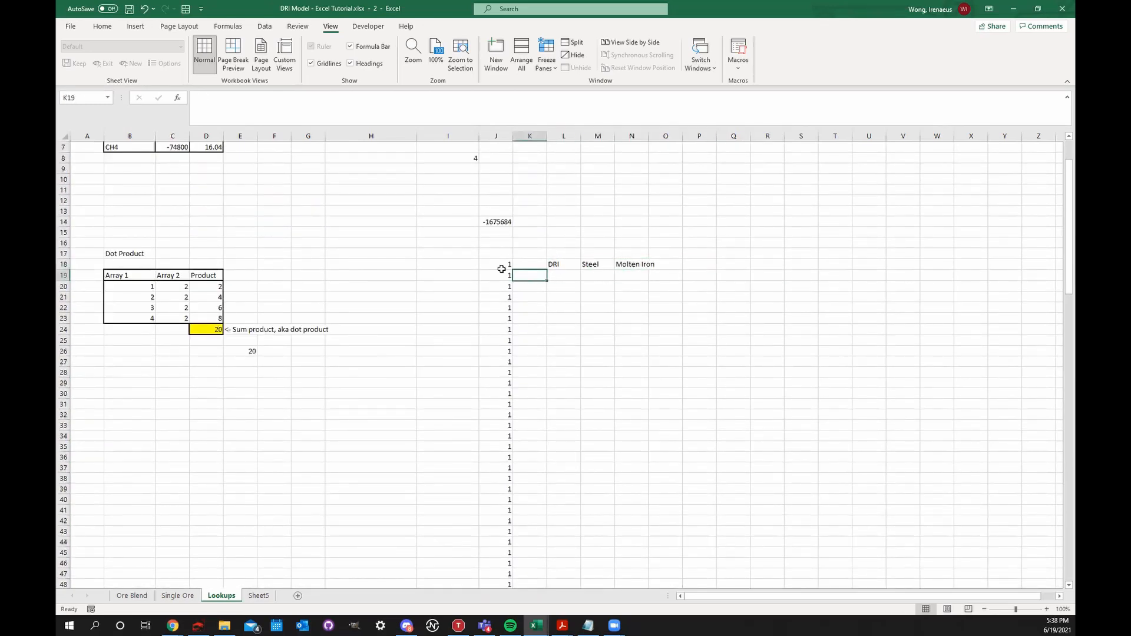
left_click_drag(502, 265, 595, 265)
left_click(530, 275)
left_click(556, 66)
left_click(566, 85)
- Examine the frozen heading row while going through the data down to the end of column J and back
scroll(559, 291, "down", 4)
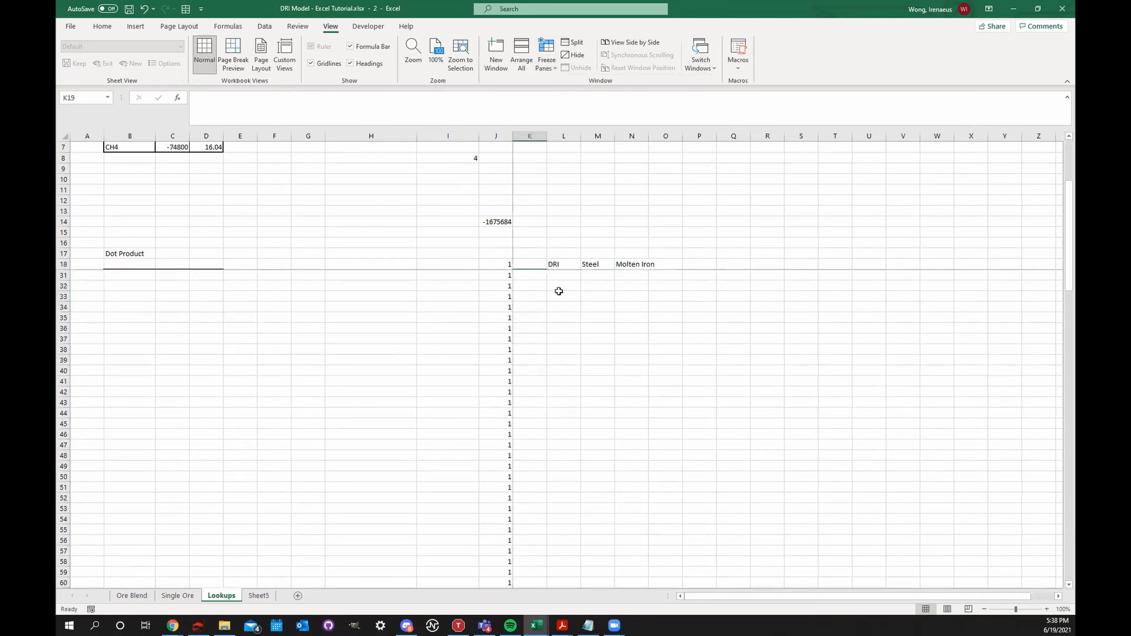
scroll(558, 291, "down", 20)
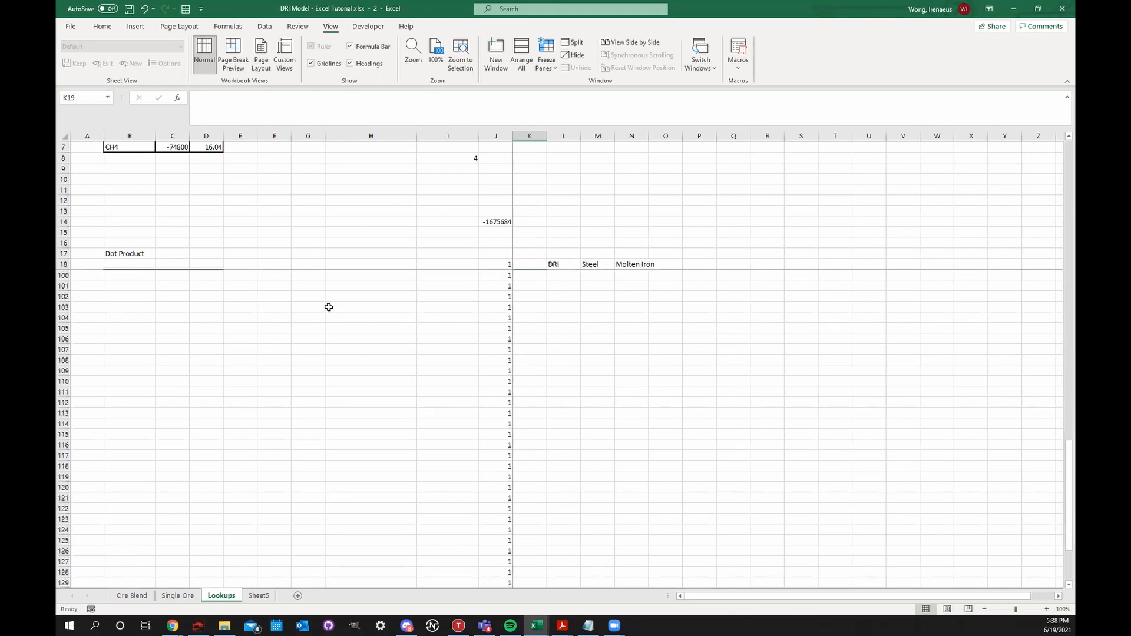
scroll(628, 355, "down", 4)
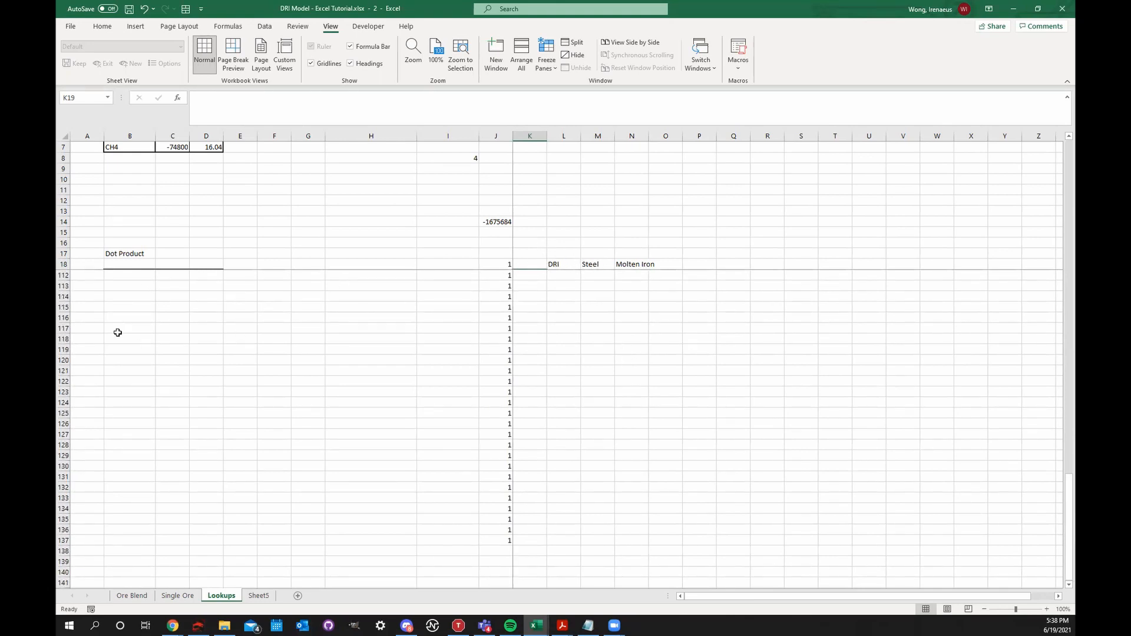
left_click(64, 319)
scroll(603, 360, "up", 20)
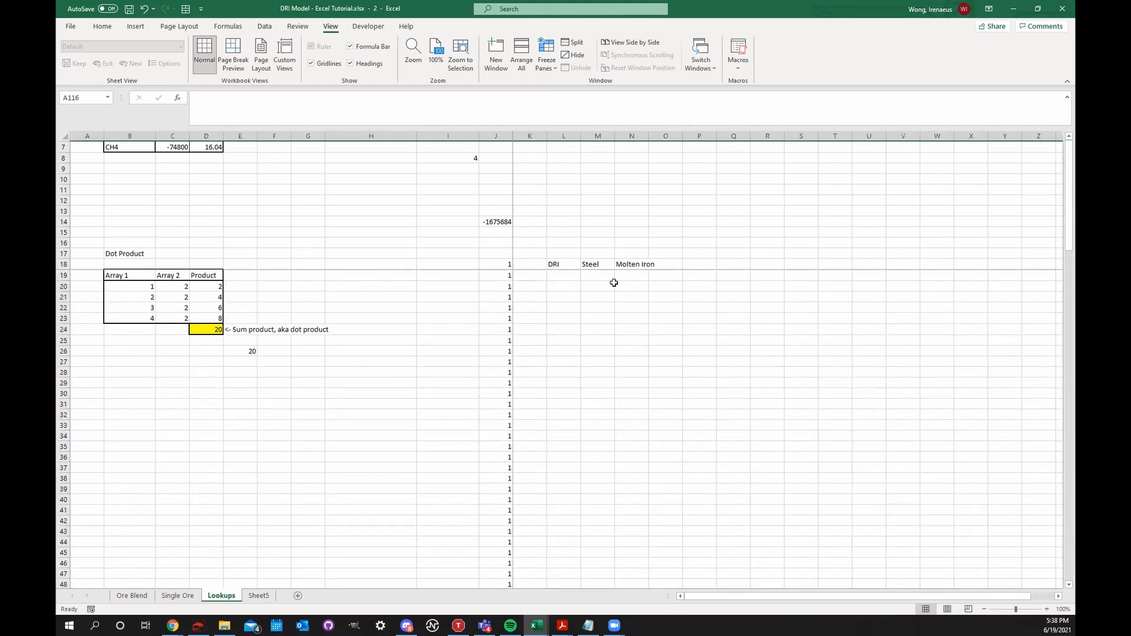
left_click(582, 317)
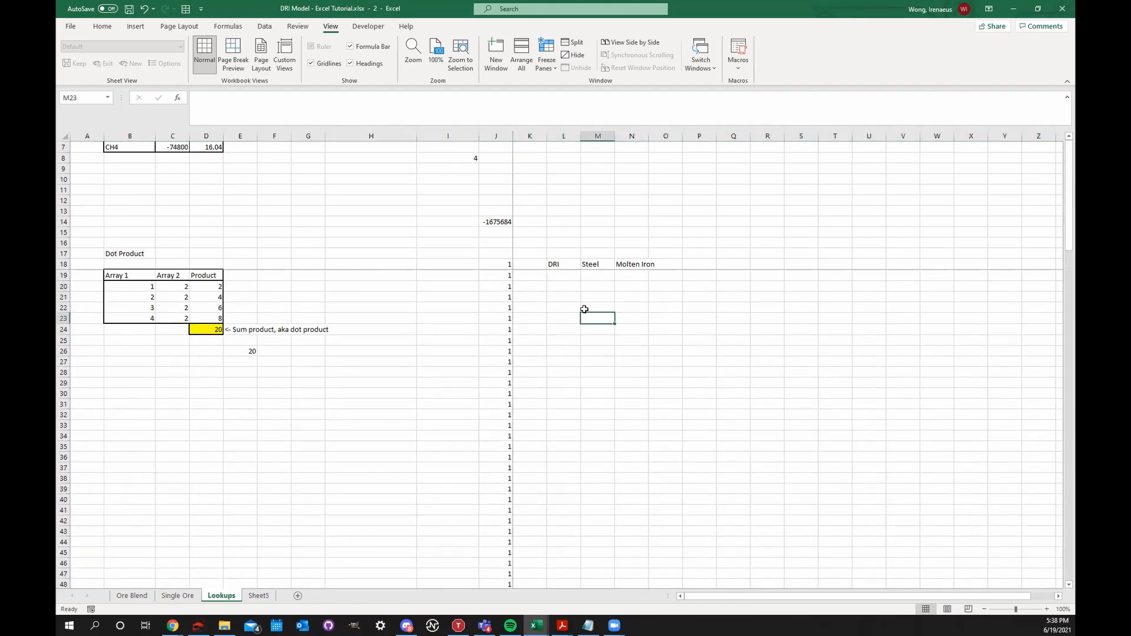
- Undo the Molten Iron heading entry in N18
key("ctrl+z")
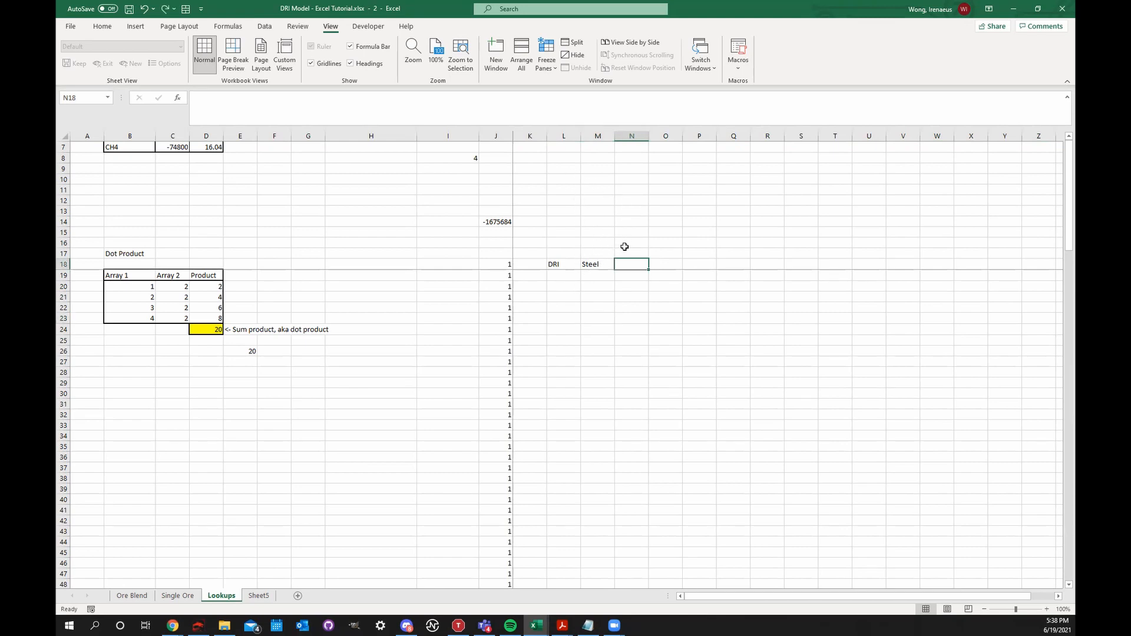
left_click_drag(625, 246, 495, 299)
left_click(657, 303)
left_click(598, 308)
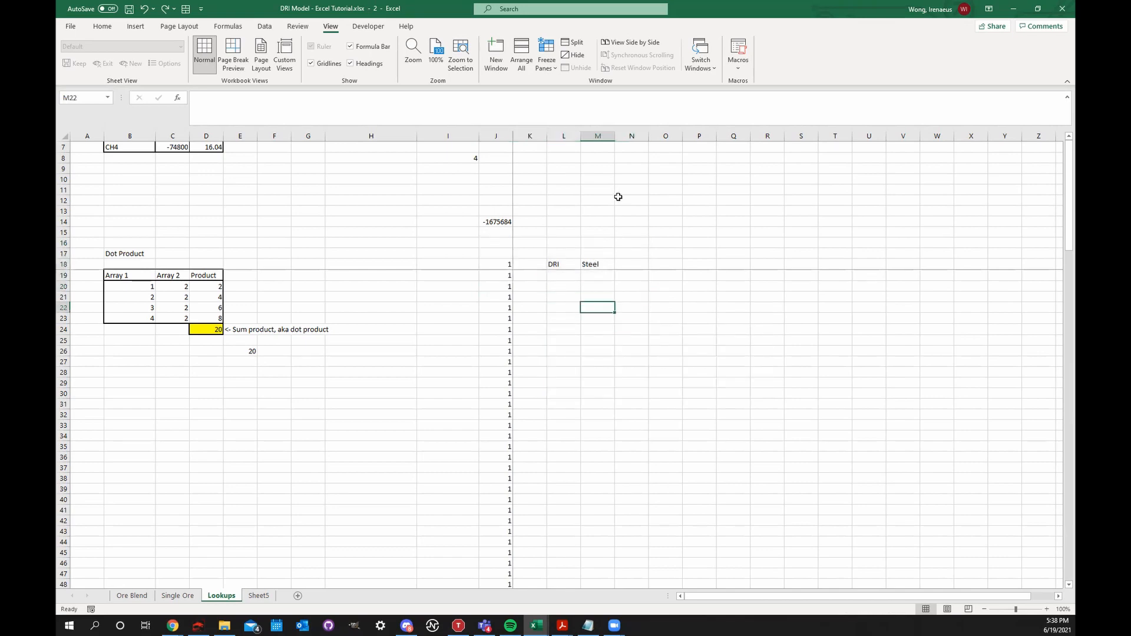
- Unfreeze the panes on the Lookups sheet
left_click(618, 197)
left_click(530, 275)
left_click(547, 59)
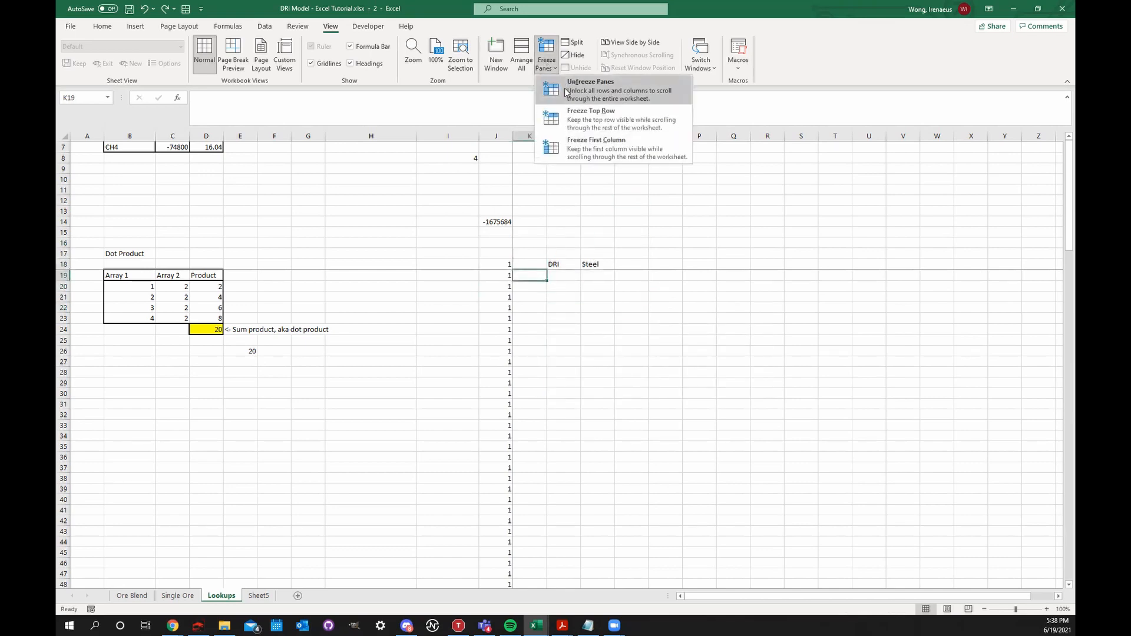
left_click(565, 92)
left_click(570, 243)
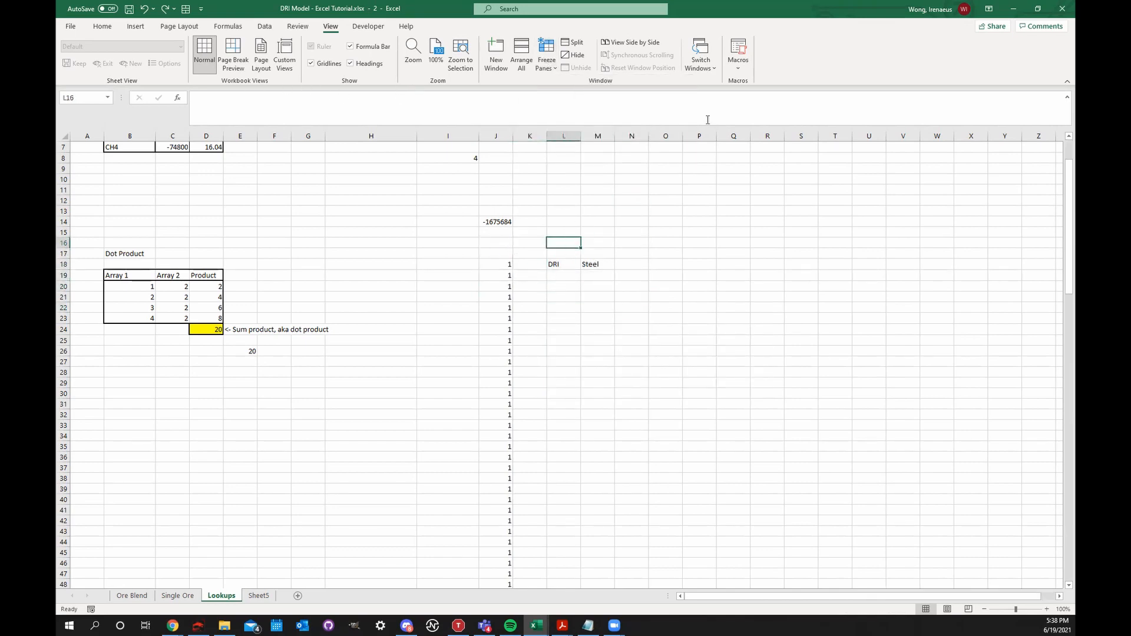
- View the two workbook windows side by side and scroll Lookups and Ore Blend synchronously
left_click(628, 42)
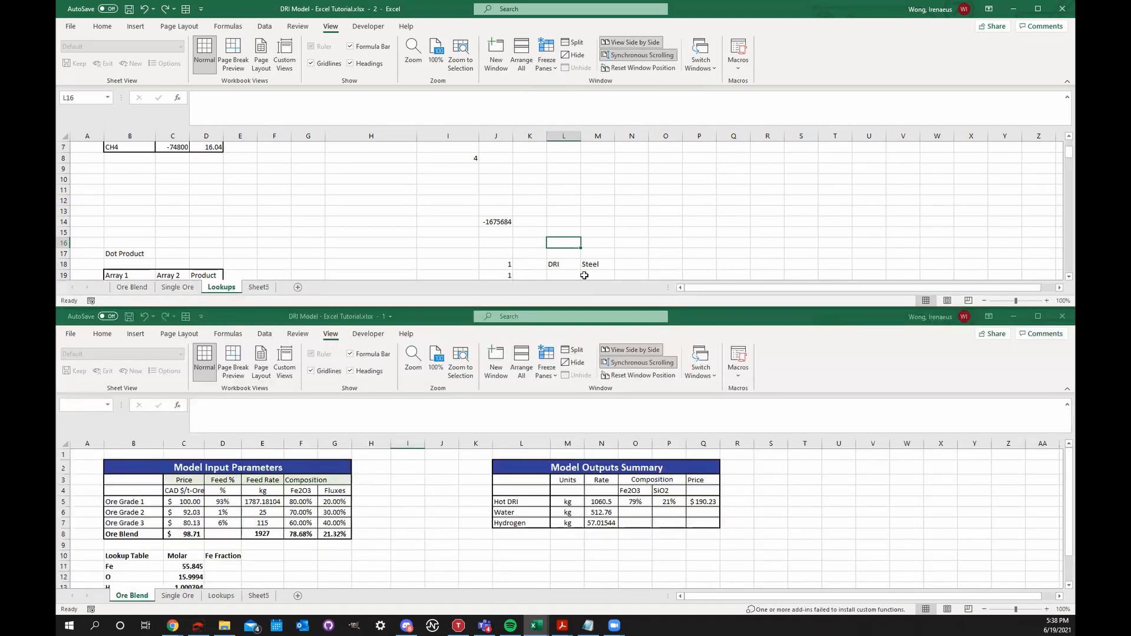
scroll(283, 245, "down", 7)
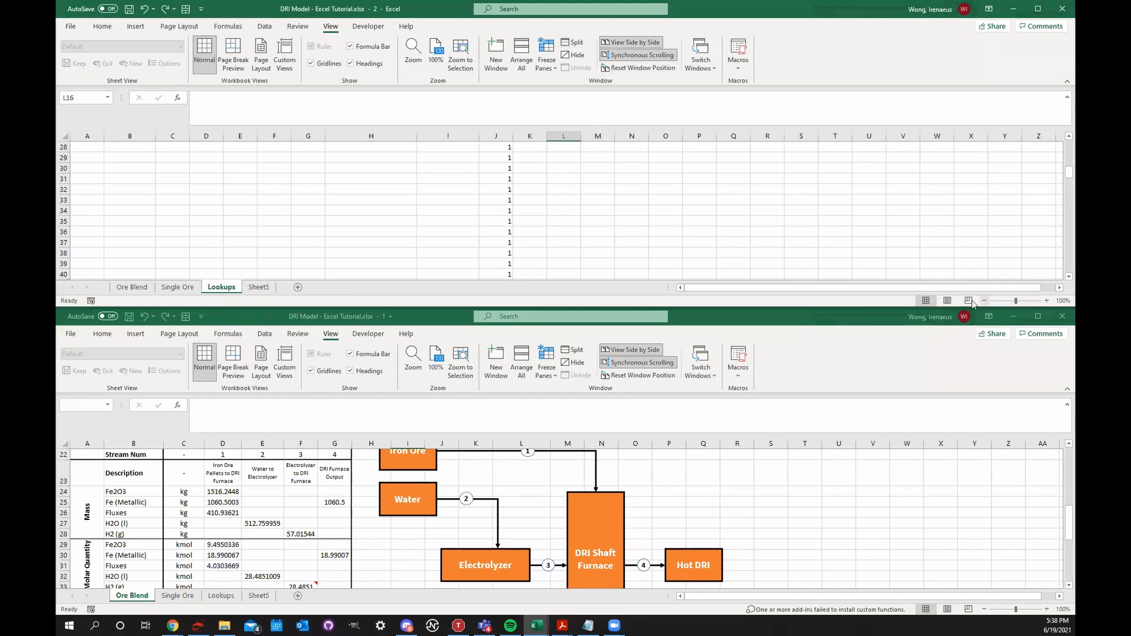
scroll(256, 225, "down", 3)
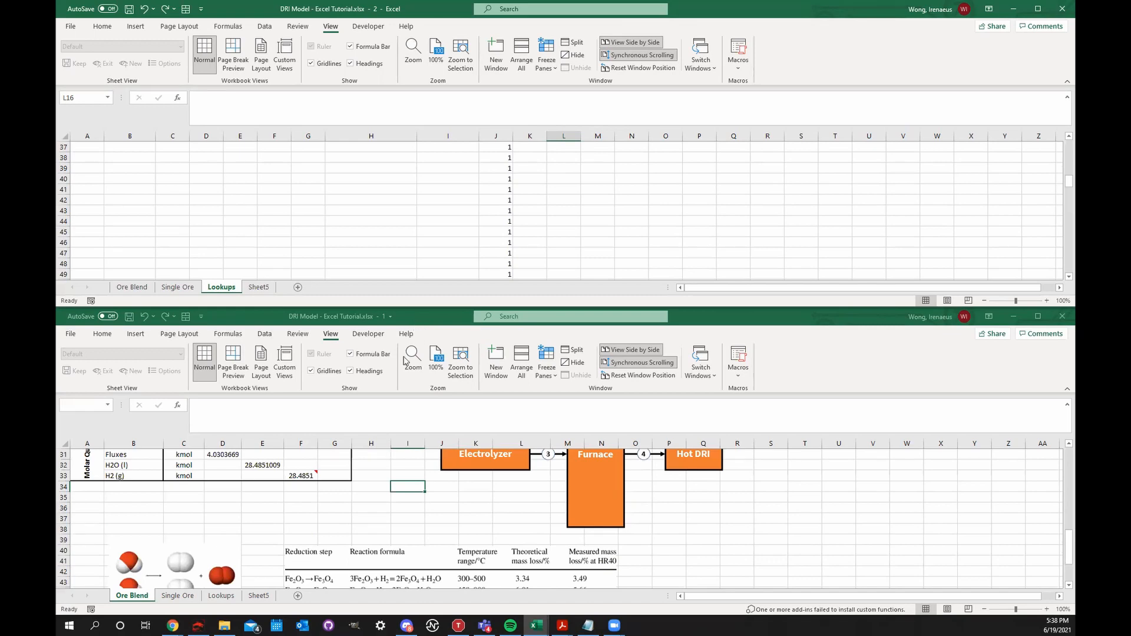
left_click_drag(395, 204, 382, 191)
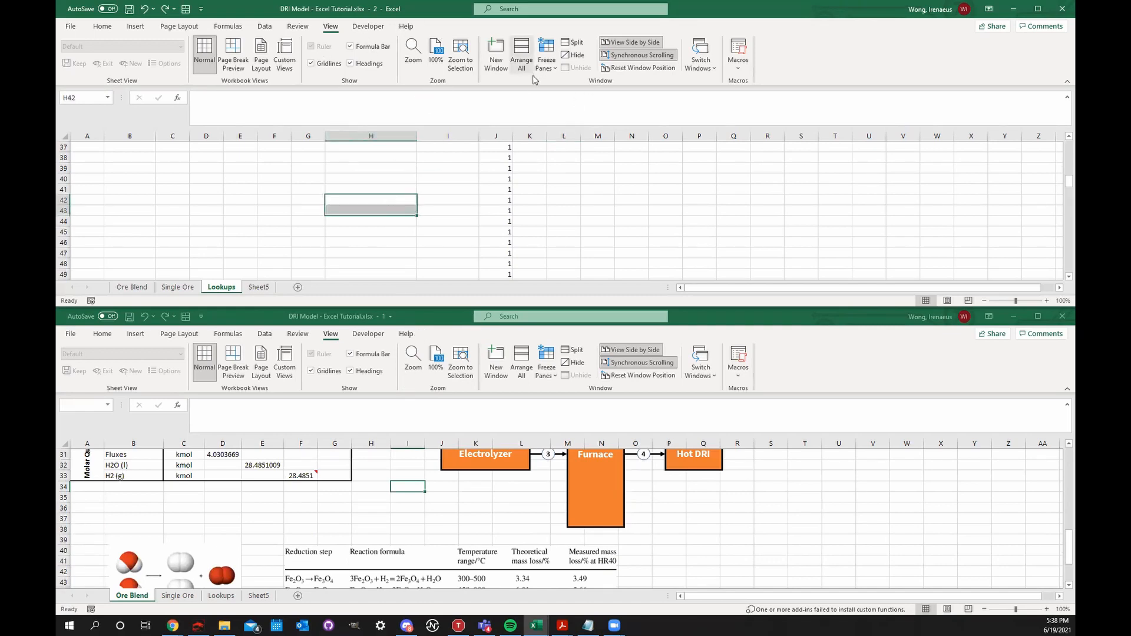
left_click(557, 252)
left_click(361, 239)
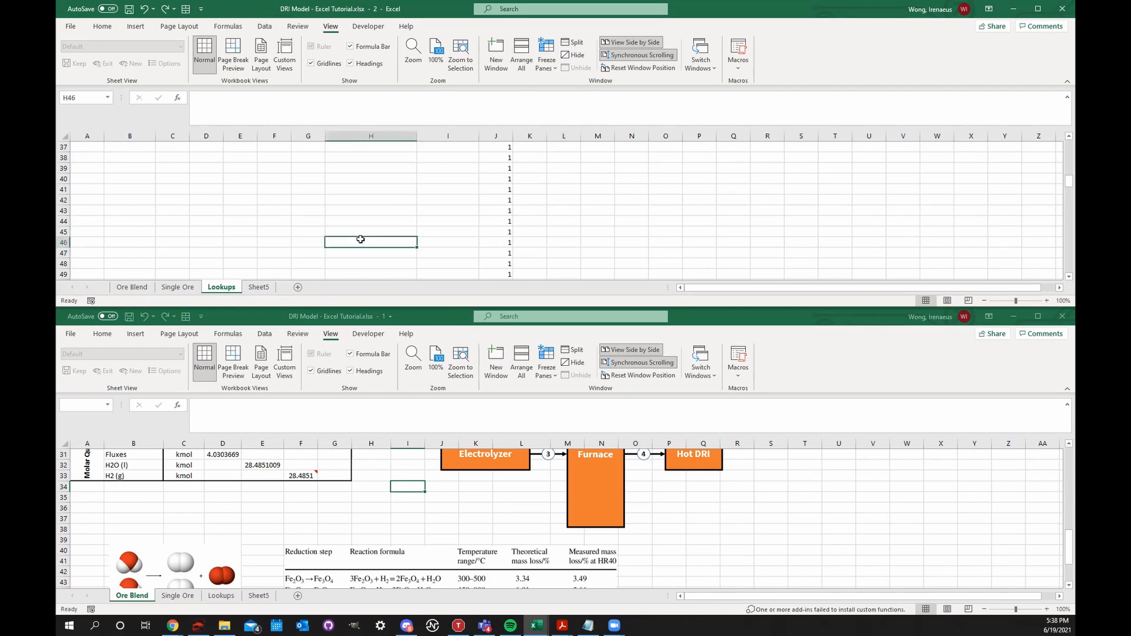
- Turn off the side-by-side view to return to a single window on the Lookups sheet
left_click(631, 43)
left_click(510, 295)
left_click(459, 315)
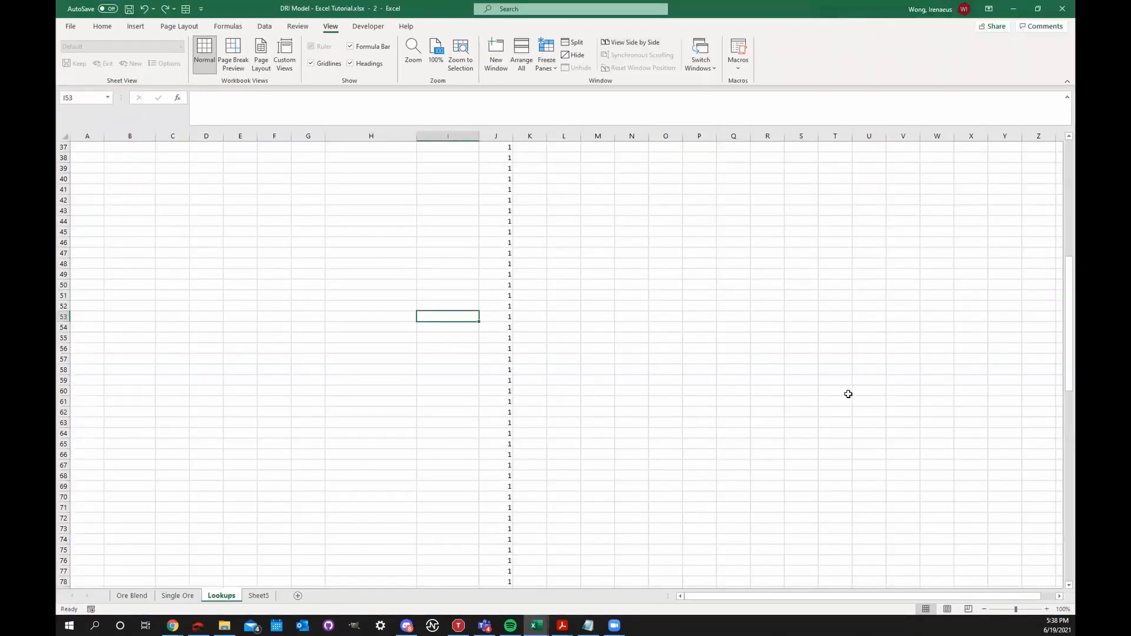
- Return to the Ore Blend sheet and inspect the formula for the Ore Blend price in C8
scroll(687, 402, "up", 11)
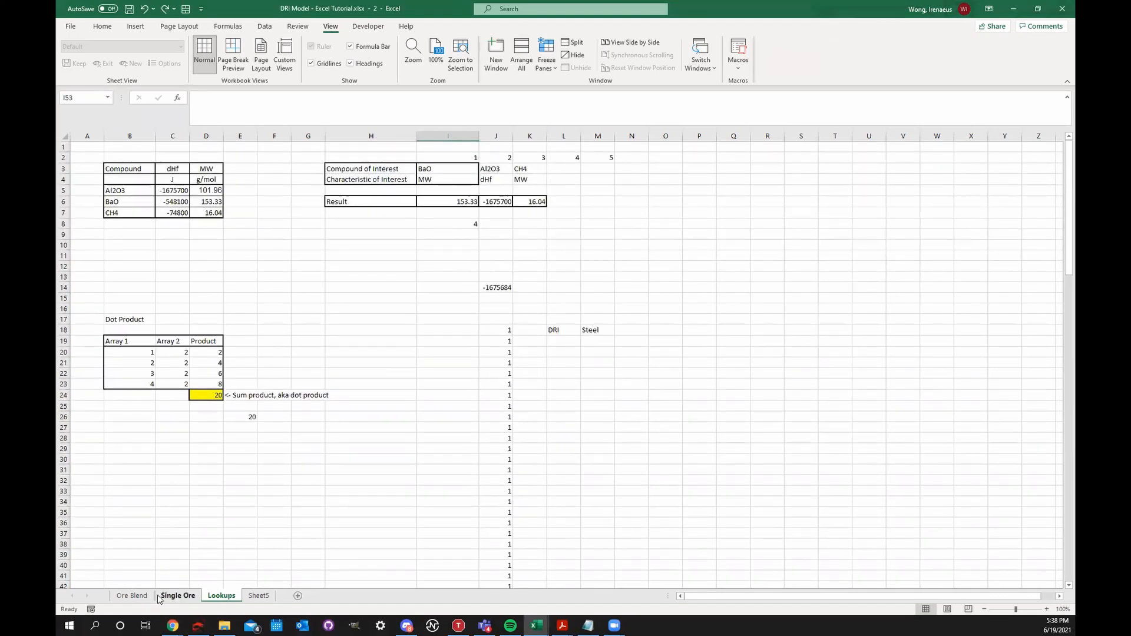
left_click(162, 597)
left_click(142, 597)
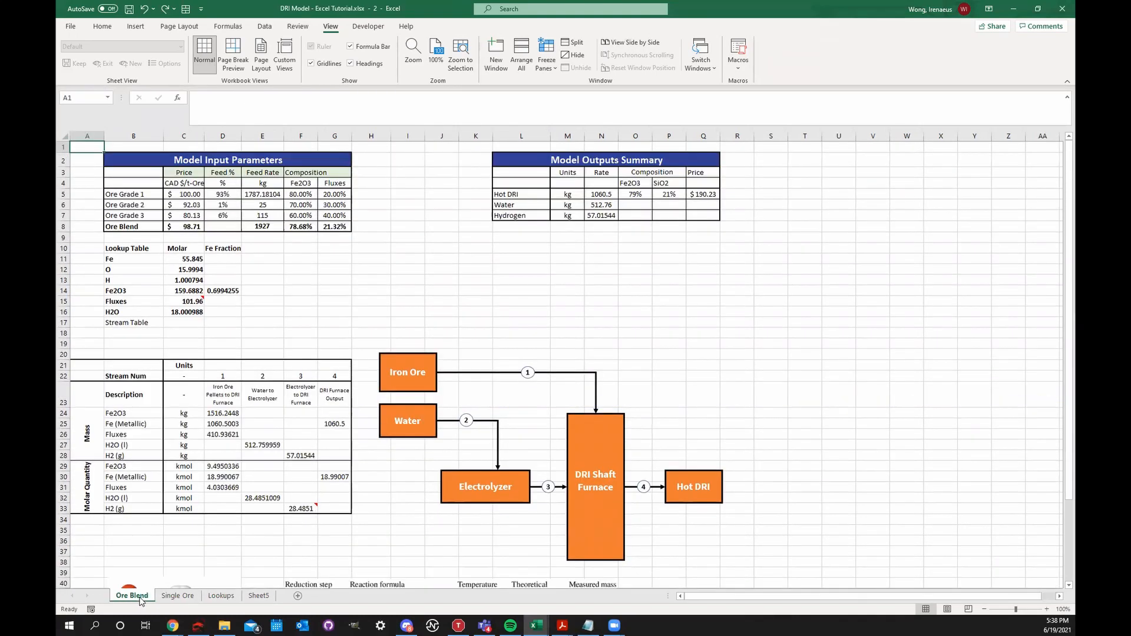
left_click(287, 322)
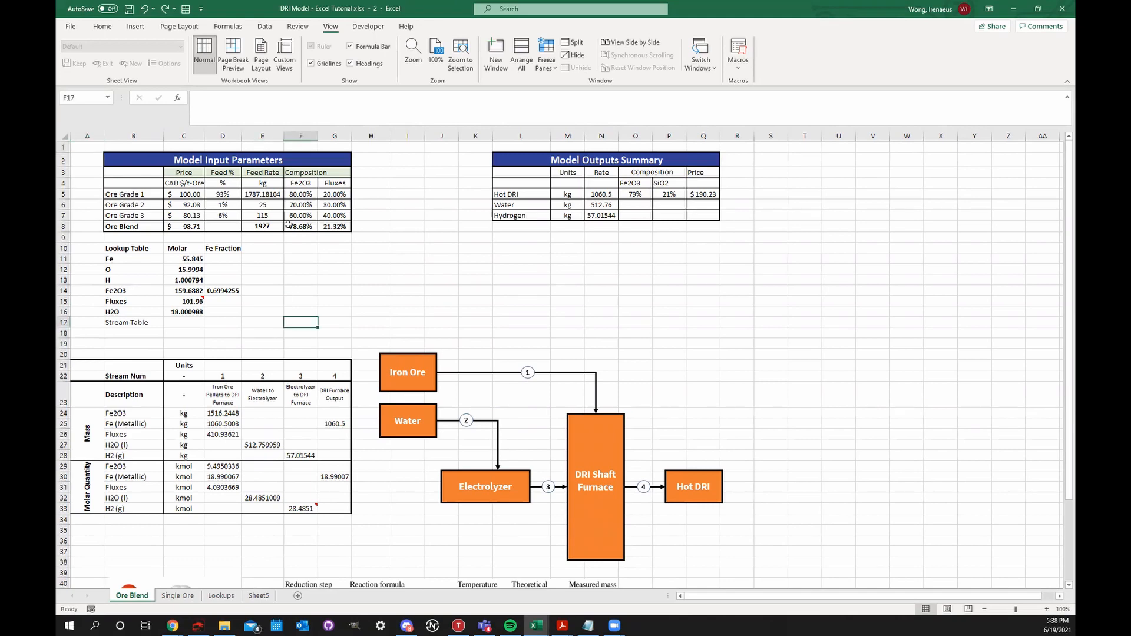
left_click(190, 226)
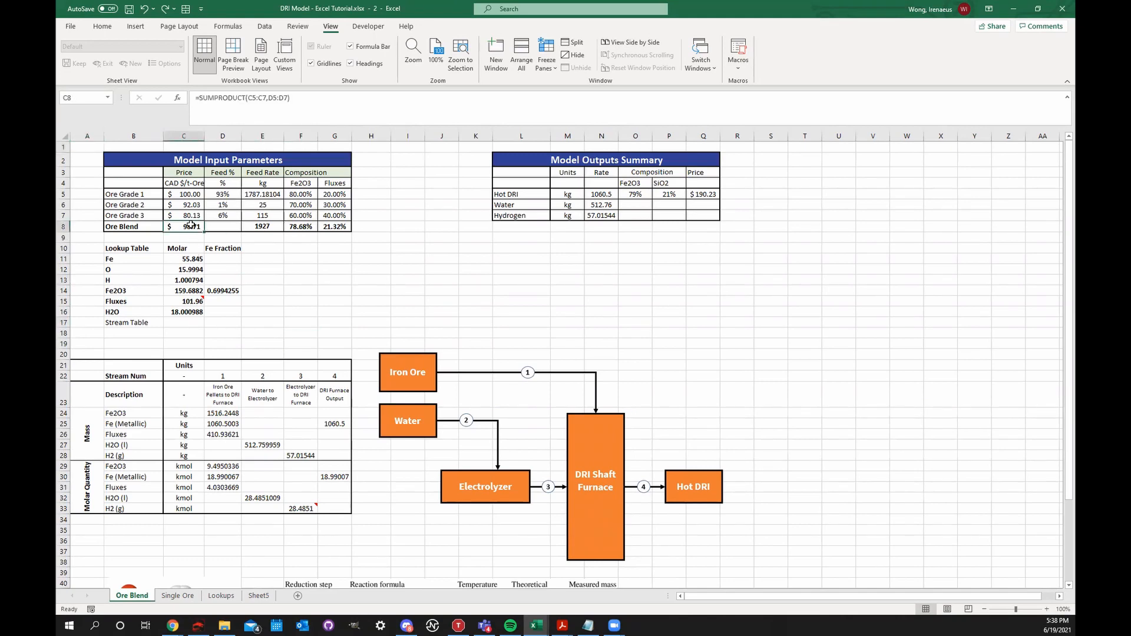
- Compare the Single Ore and Ore Blend sheets, examining the price and composition inputs of the three ore grades
left_click(177, 596)
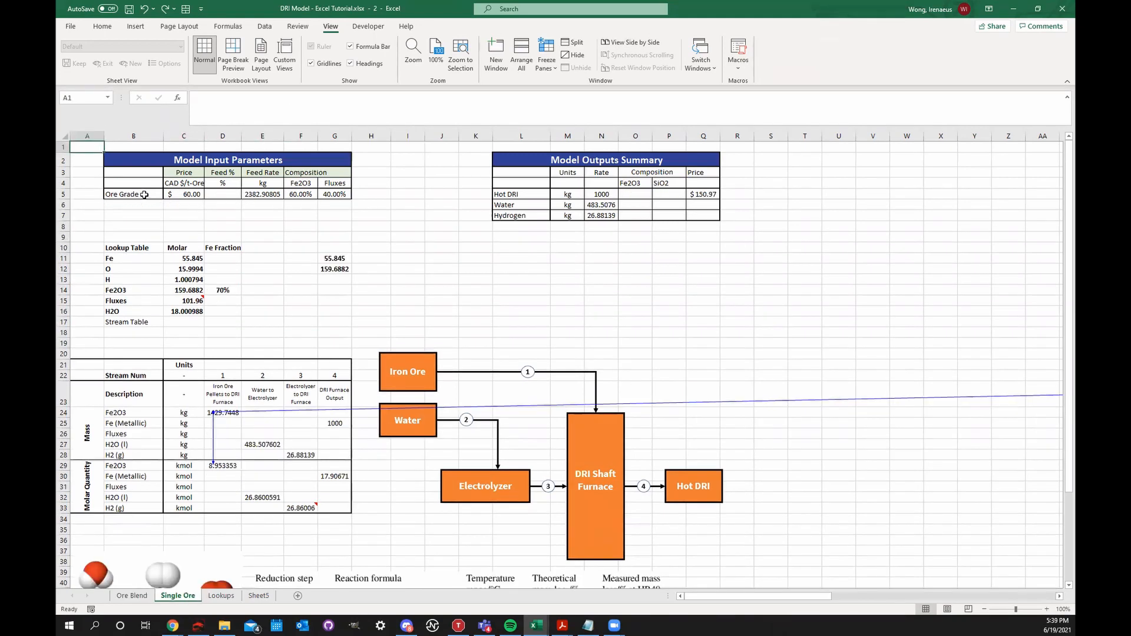
left_click(149, 595)
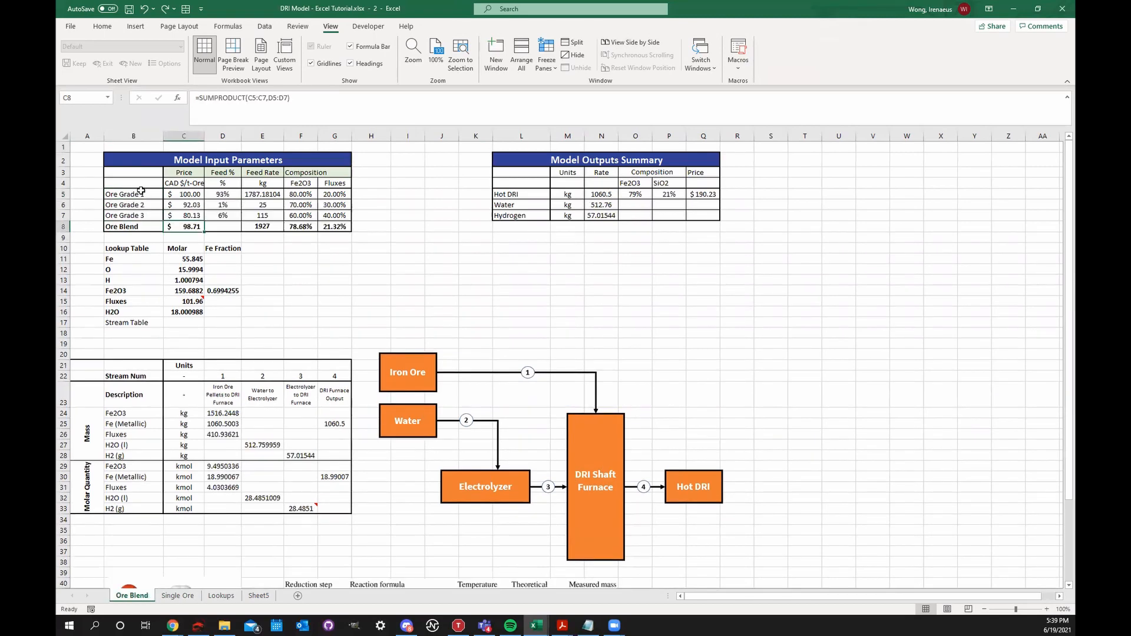
left_click_drag(141, 191, 143, 215)
left_click(189, 193)
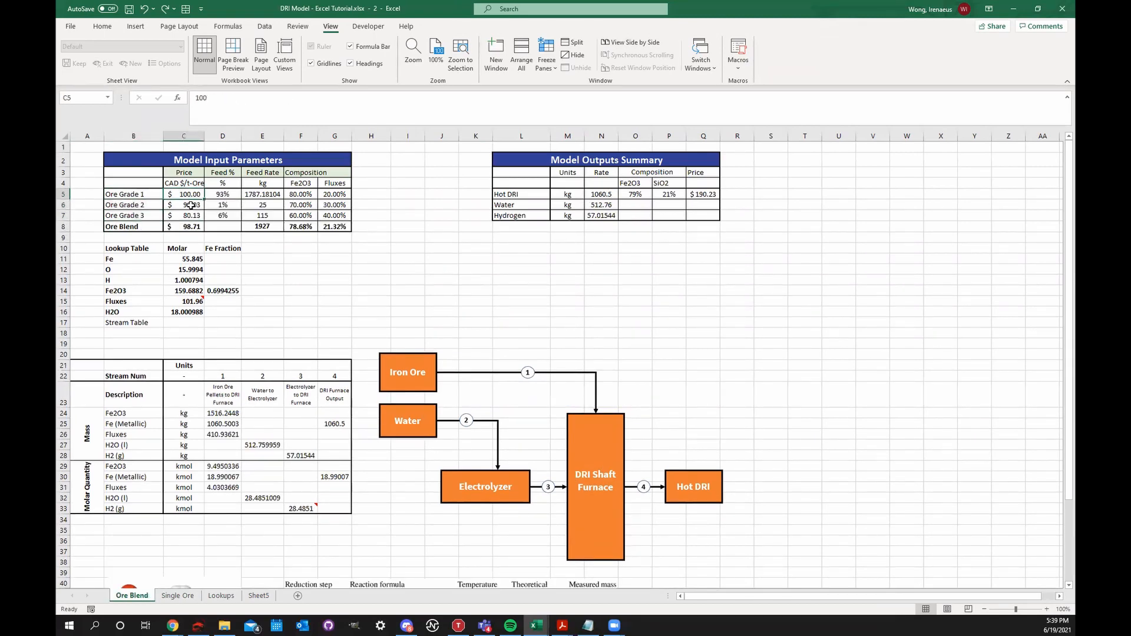
left_click(191, 205)
left_click(189, 217)
left_click(191, 194)
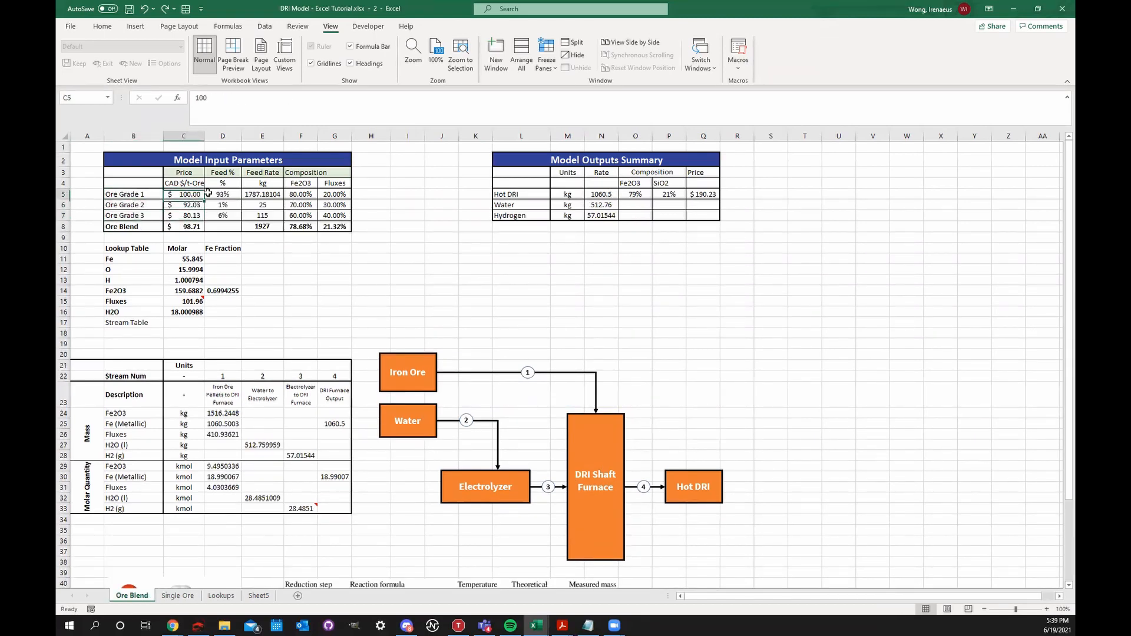
left_click(295, 193)
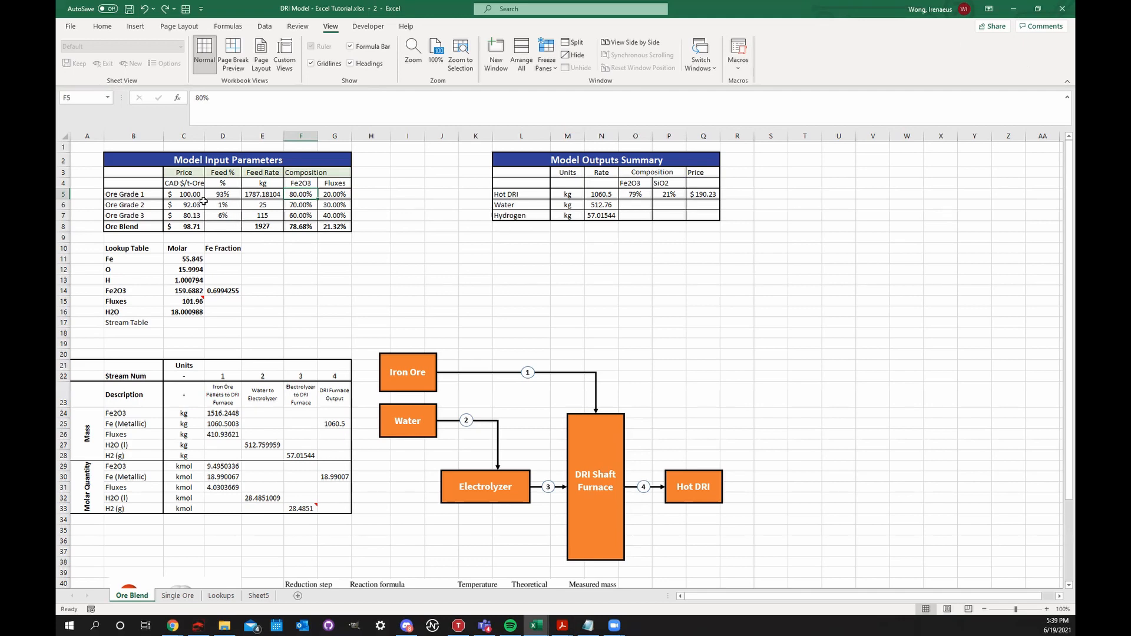
left_click_drag(190, 195, 345, 229)
left_click(395, 235)
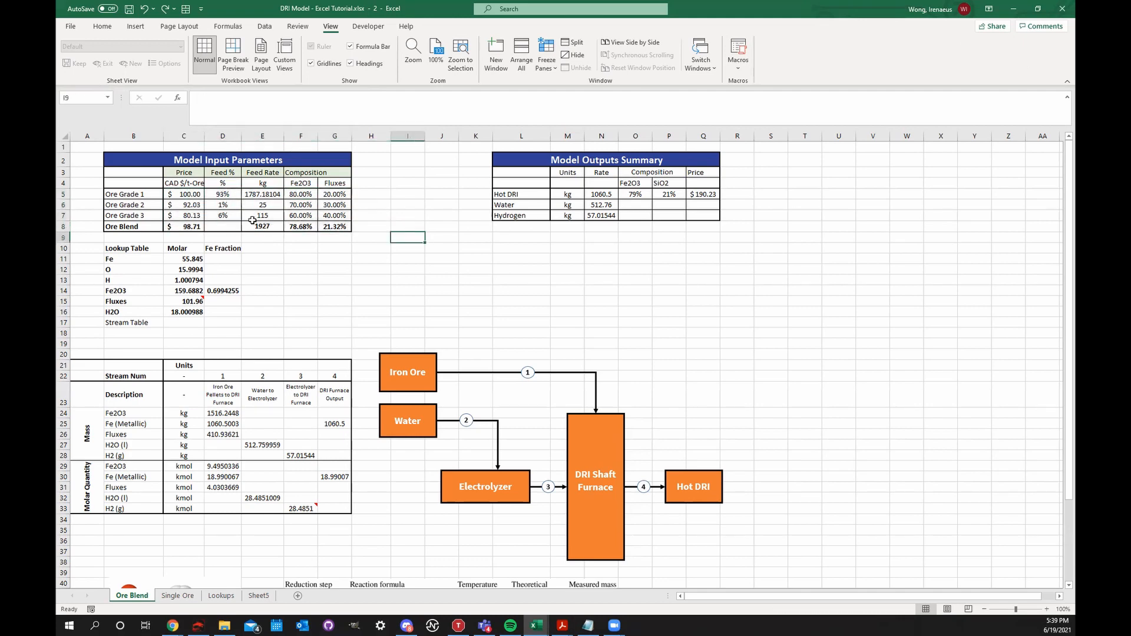
- Examine the ore feed rates, their total in E8 and the Hot DRI price formula in Q5, comparing with the Single Ore sheet
left_click_drag(265, 193, 267, 218)
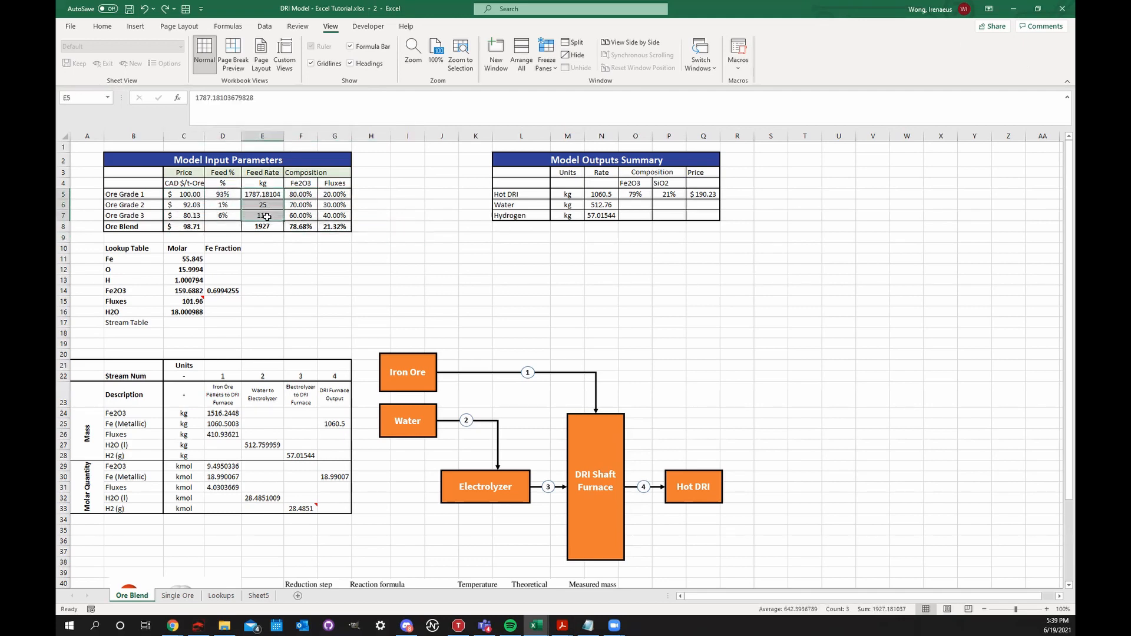
left_click(220, 207)
left_click(238, 215)
left_click(274, 226)
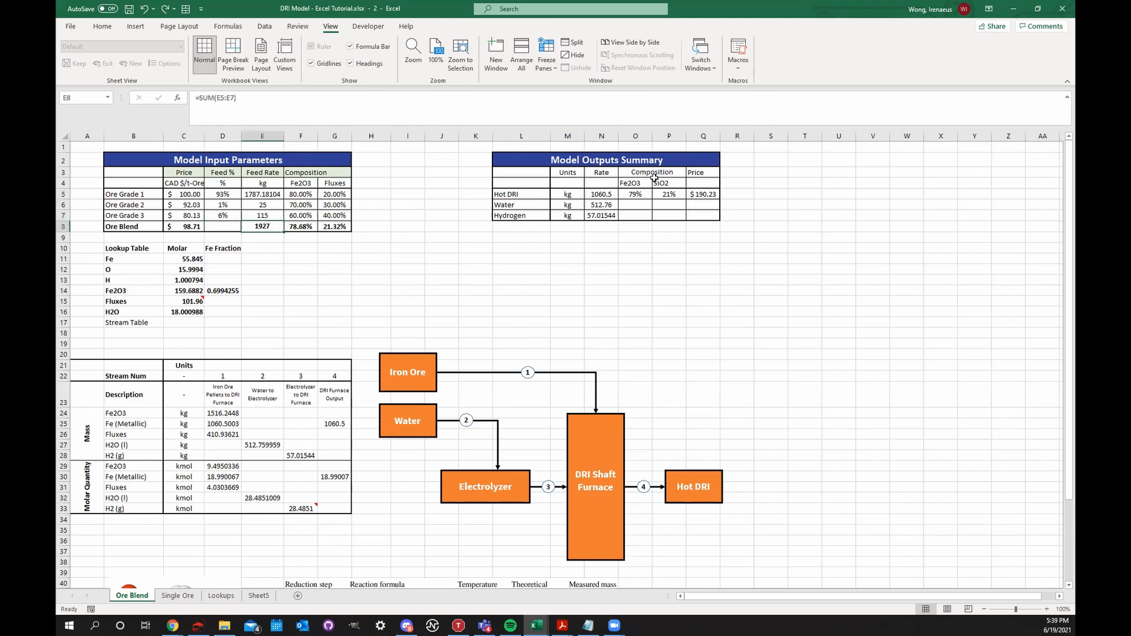
left_click(703, 194)
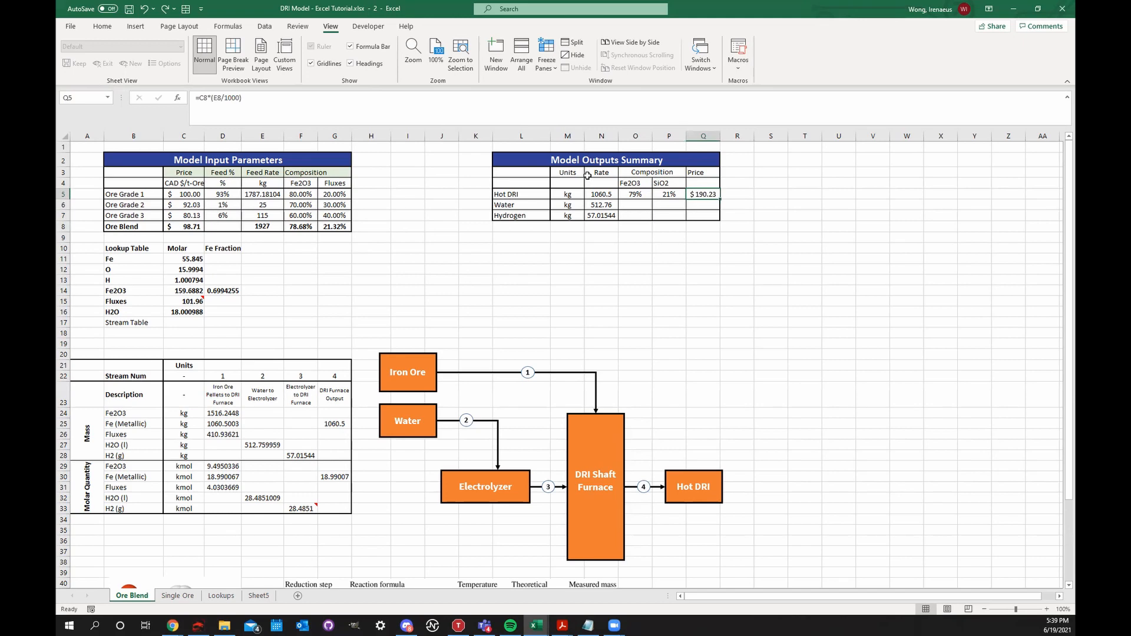
left_click(178, 596)
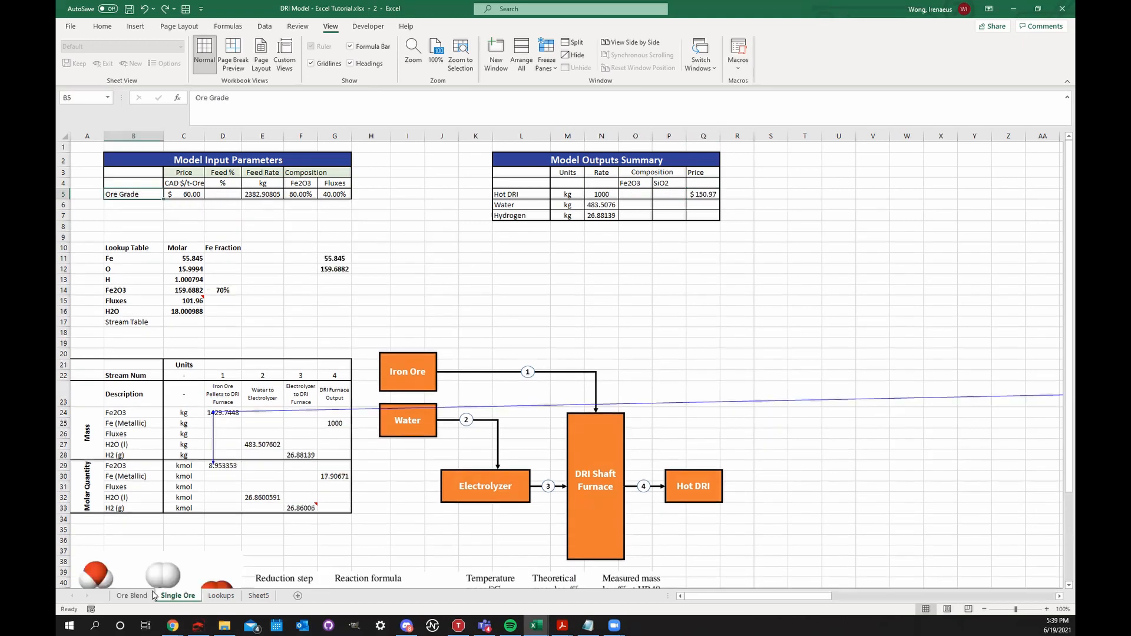
left_click(132, 596)
left_click(488, 239)
- Set up Solver to minimise the Hot DRI price in Q5 by changing the ore feed rates E5:E7
left_click(264, 26)
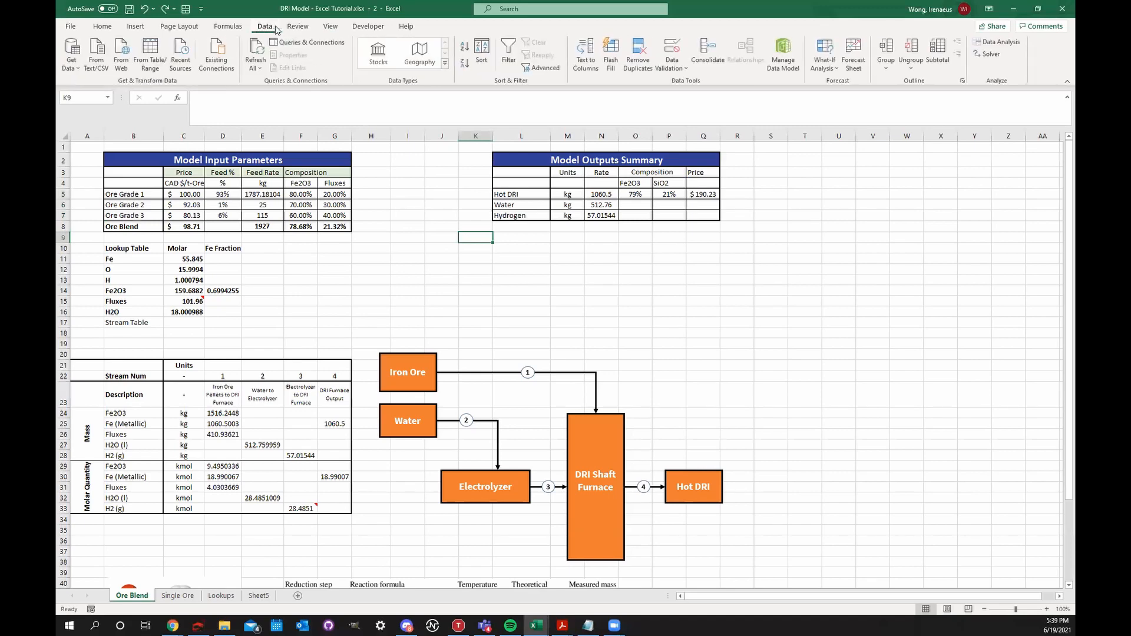
left_click(990, 54)
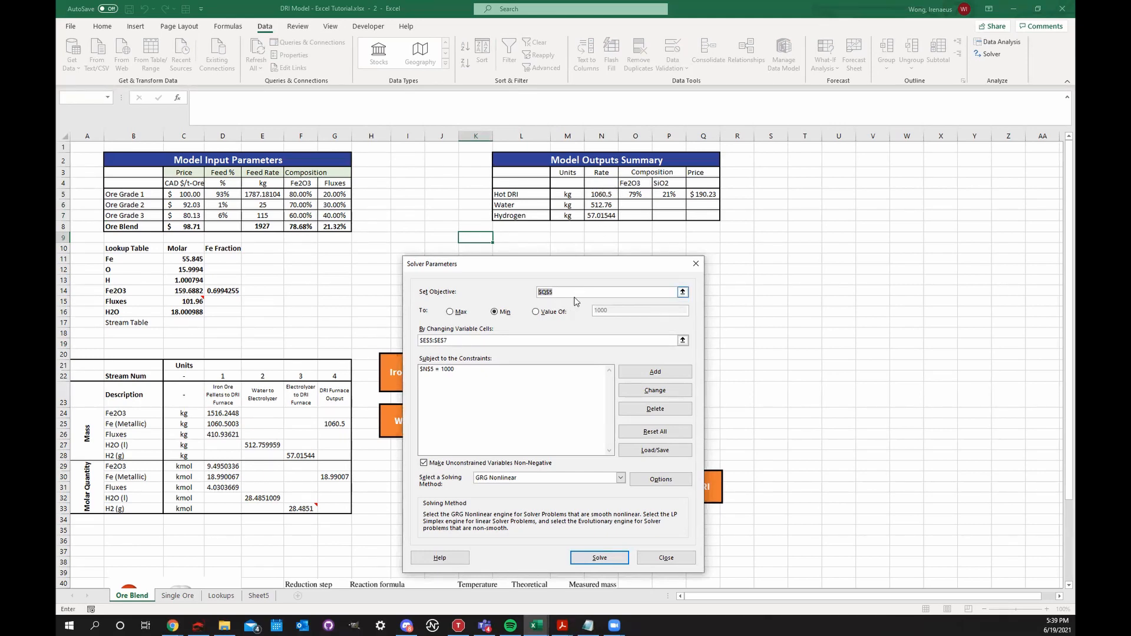
left_click(704, 193)
left_click(513, 329)
left_click_drag(528, 265, 502, 251)
left_click_drag(433, 326, 385, 324)
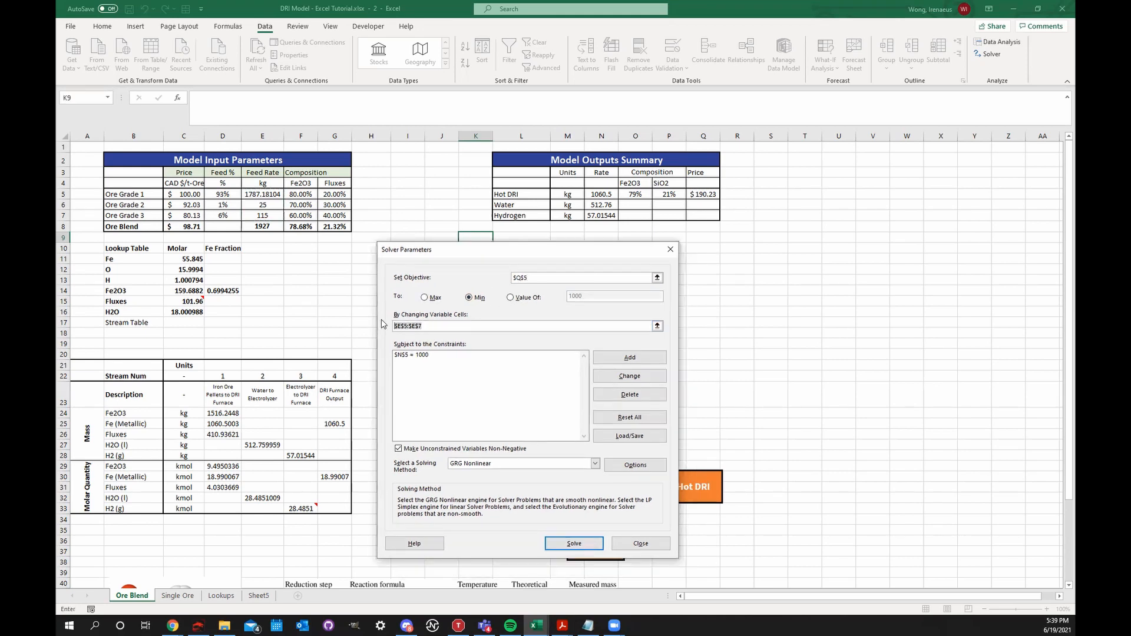
key("BackSpace")
left_click_drag(268, 196, 268, 215)
left_click_drag(459, 247, 449, 246)
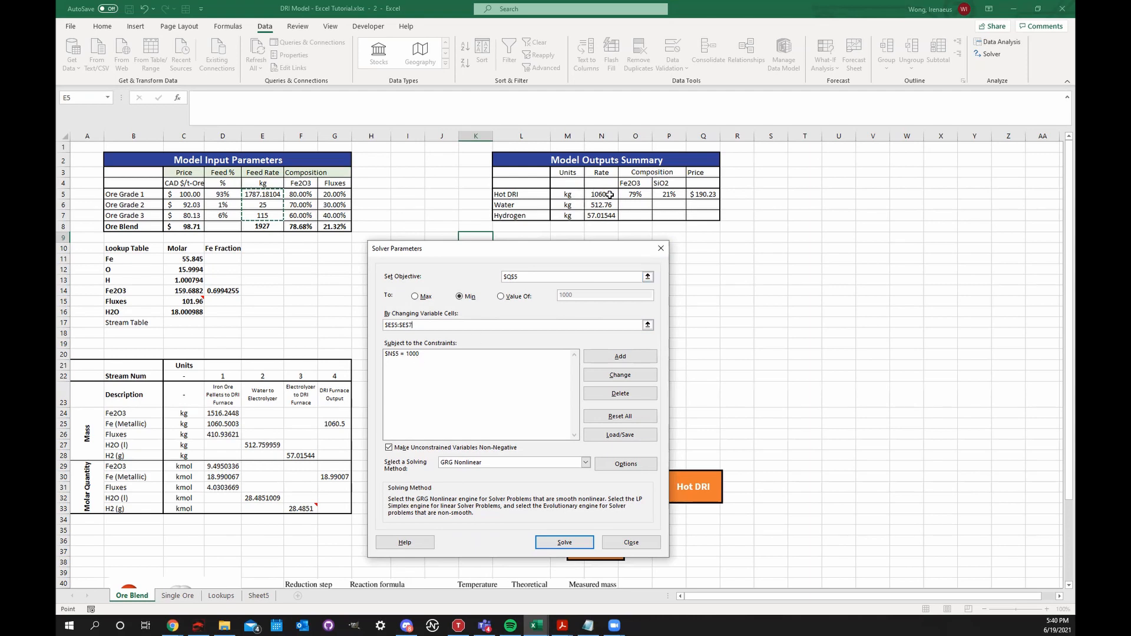
- Delete the existing Solver constraint and add one requiring the Hot DRI rate in N5 to equal 1000
left_click(457, 355)
left_click(620, 393)
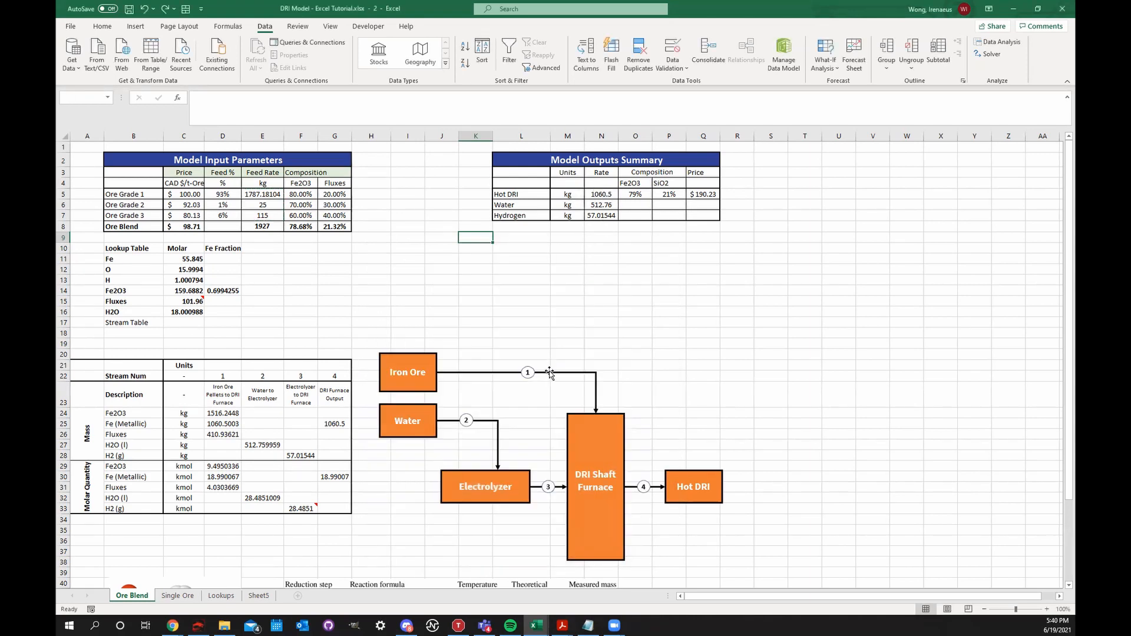
left_click(588, 355)
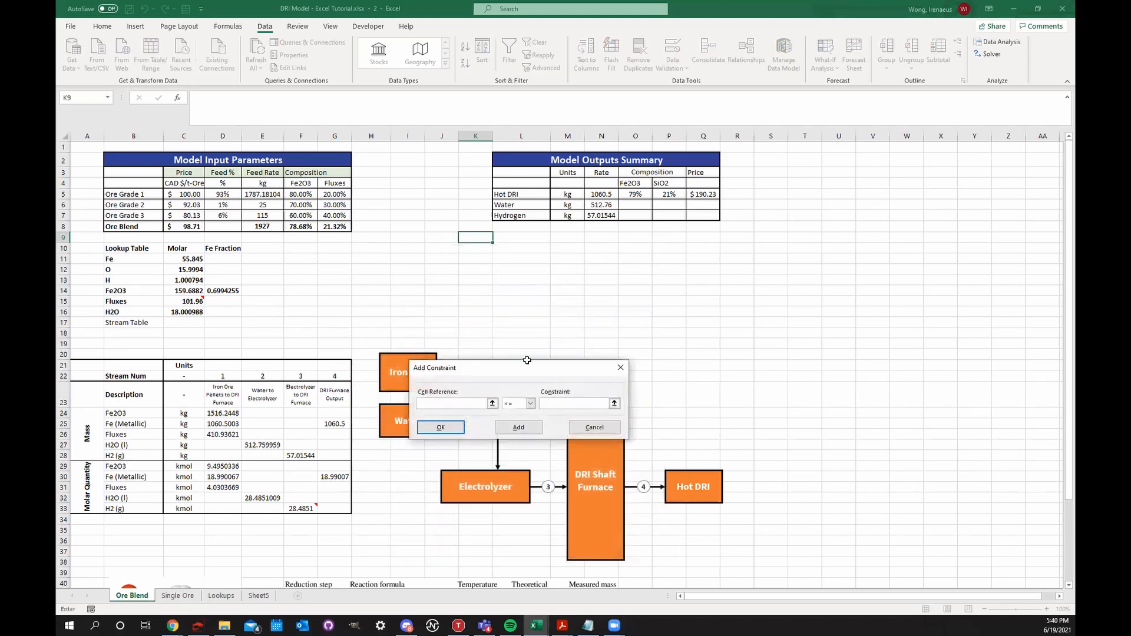
left_click(599, 195)
left_click(530, 403)
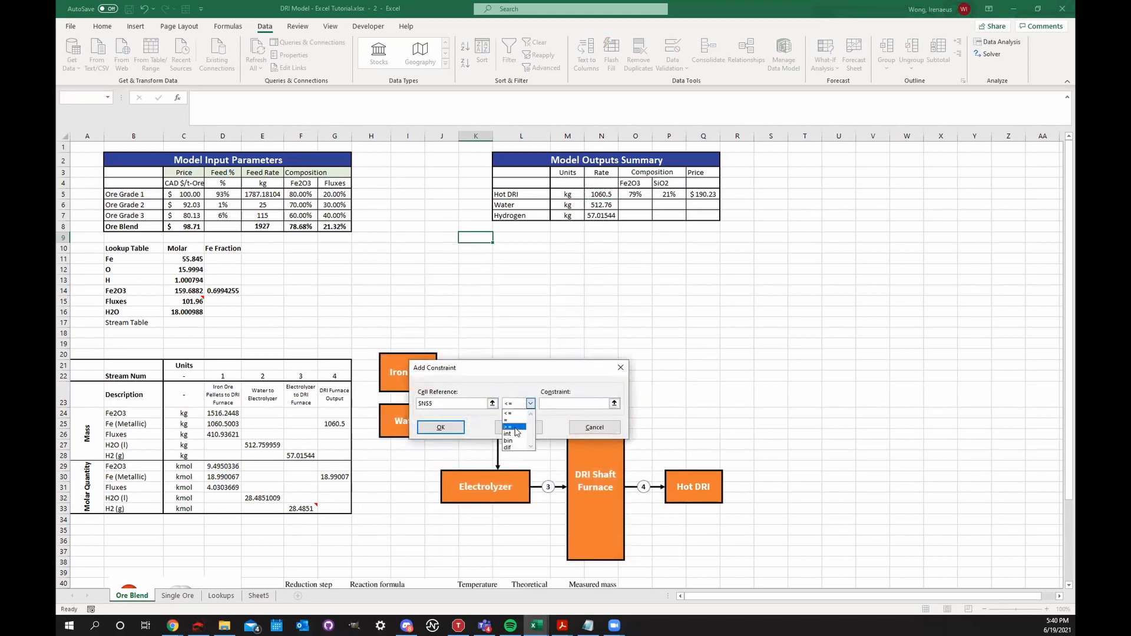
left_click(515, 419)
left_click(561, 410)
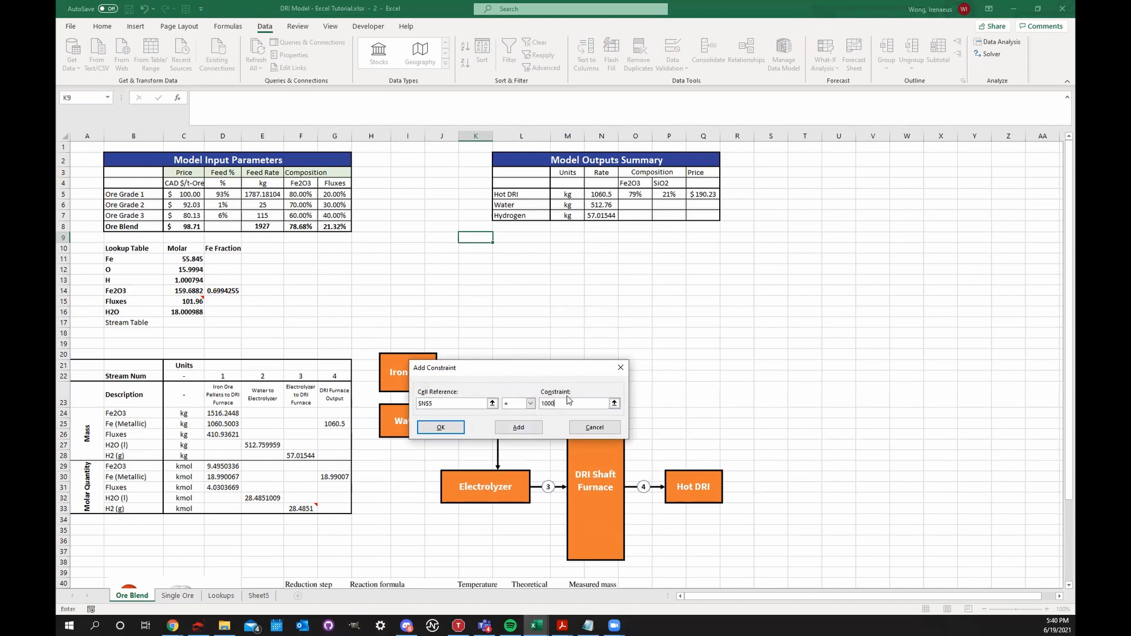
left_click(441, 427)
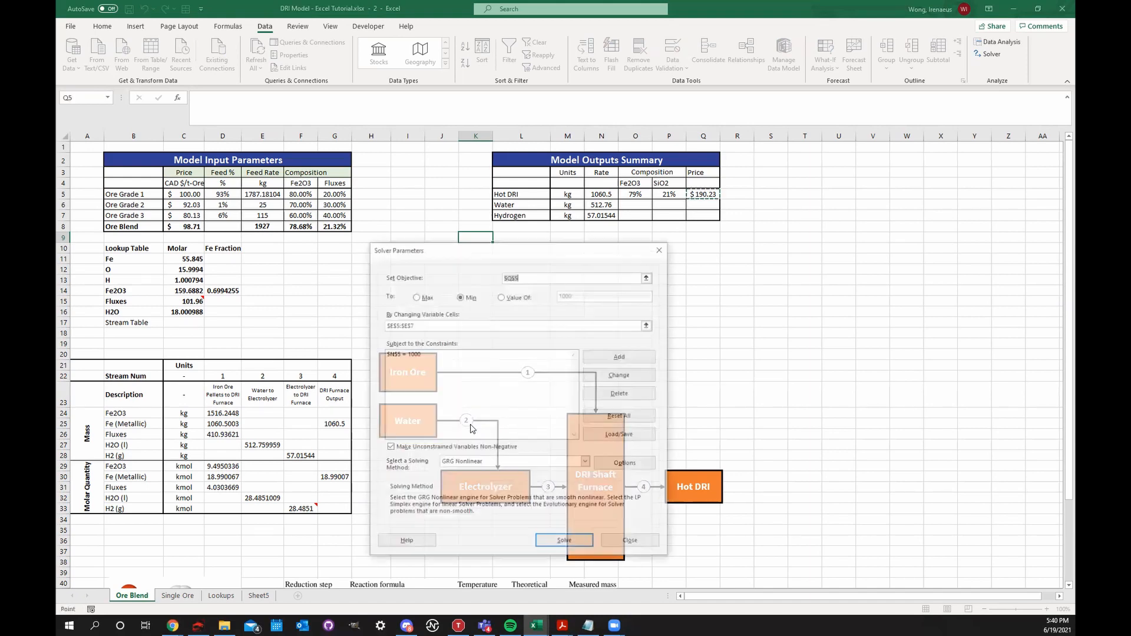
- Run Solver with the GRG Nonlinear method and keep its solution on the Ore Blend sheet
left_click(561, 543)
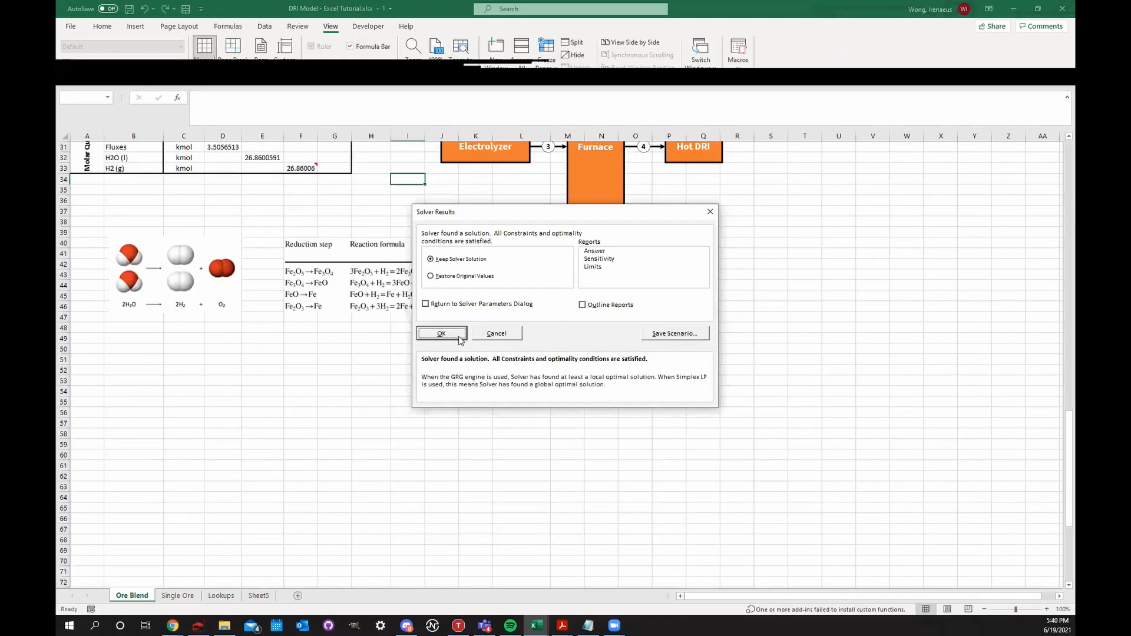
left_click(441, 333)
scroll(505, 371, "up", 10)
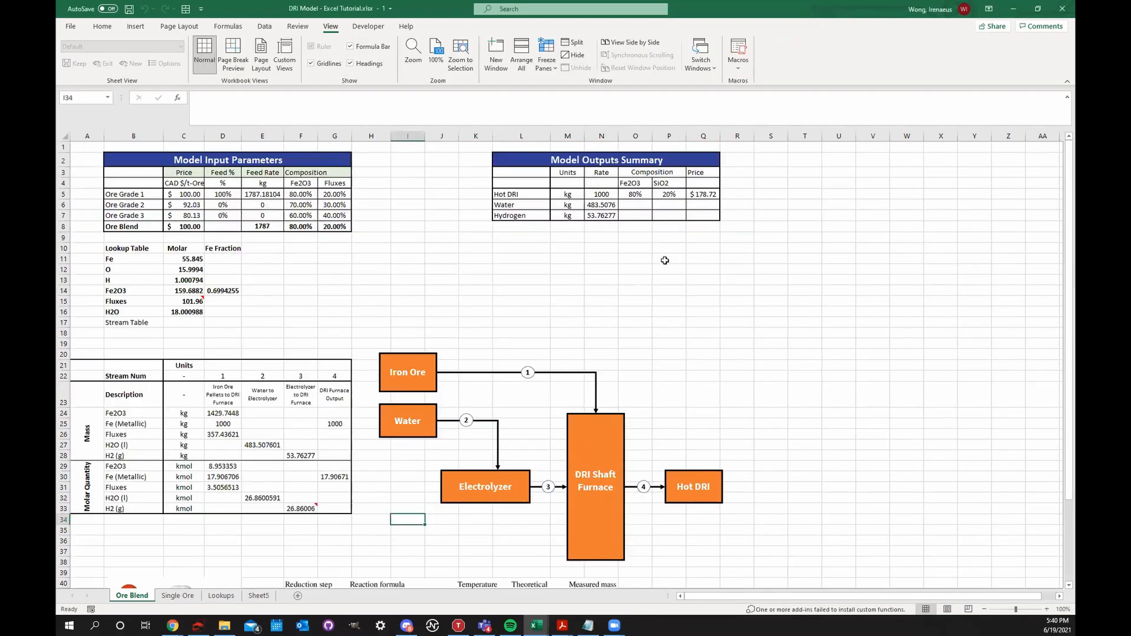
left_click(665, 261)
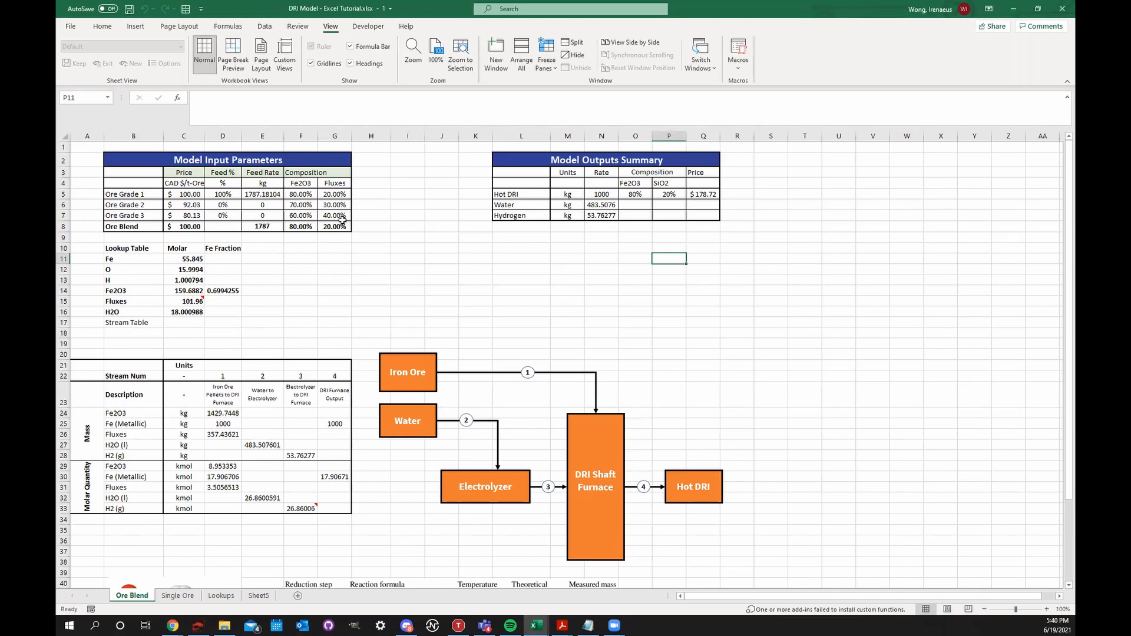
- Enter =F5/C5 in I5 to calculate the Fe2O3 content per dollar for Ore Grade 1
left_click(187, 194)
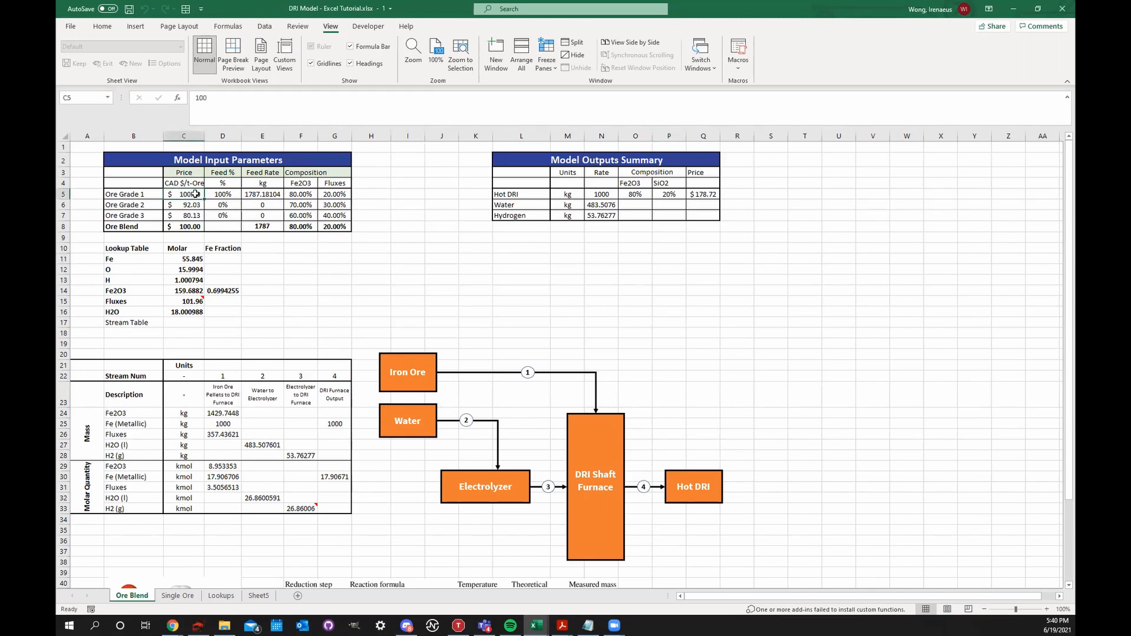
left_click(244, 196)
left_click(392, 193)
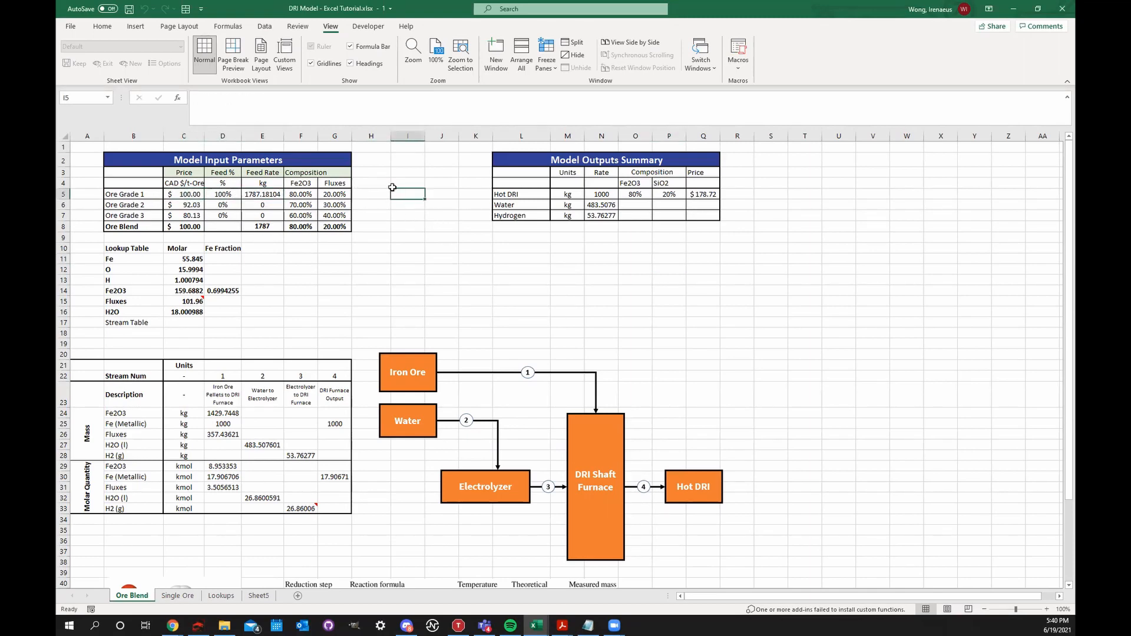
type("=")
left_click(187, 195)
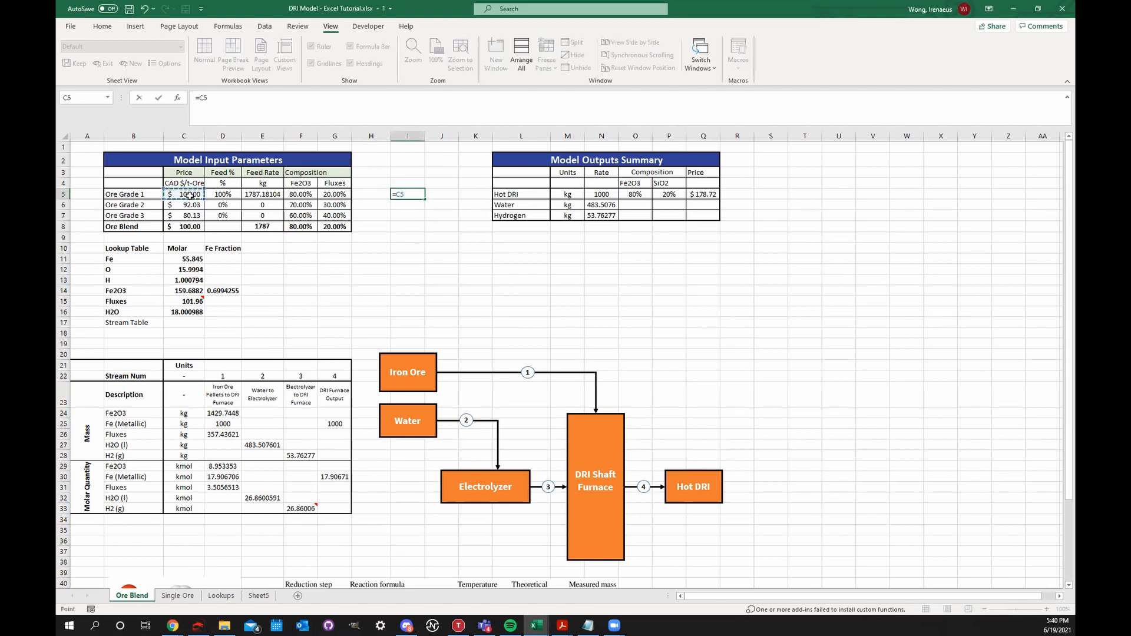
key("BackSpace")
key("BackSpace")
left_click(302, 194)
type("/")
left_click(187, 195)
key("Return")
- Fill the Fe2O3-per-dollar formula from I5 down to I7 and compare the three ore grades
left_click(412, 194)
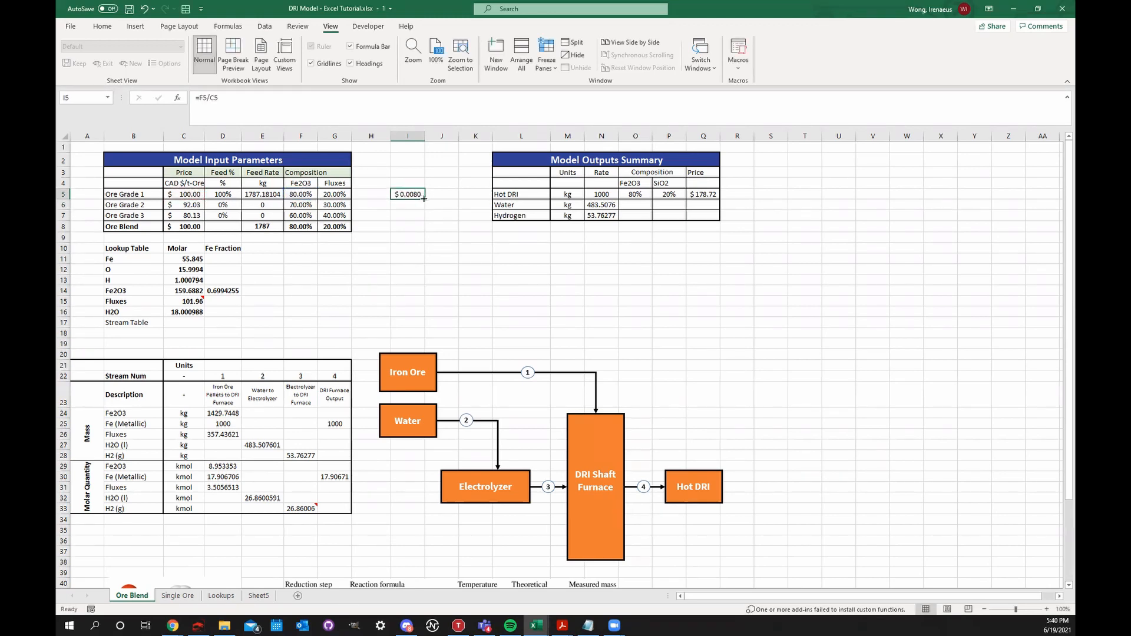
left_click_drag(425, 200, 423, 219)
key("Right")
left_click(209, 191)
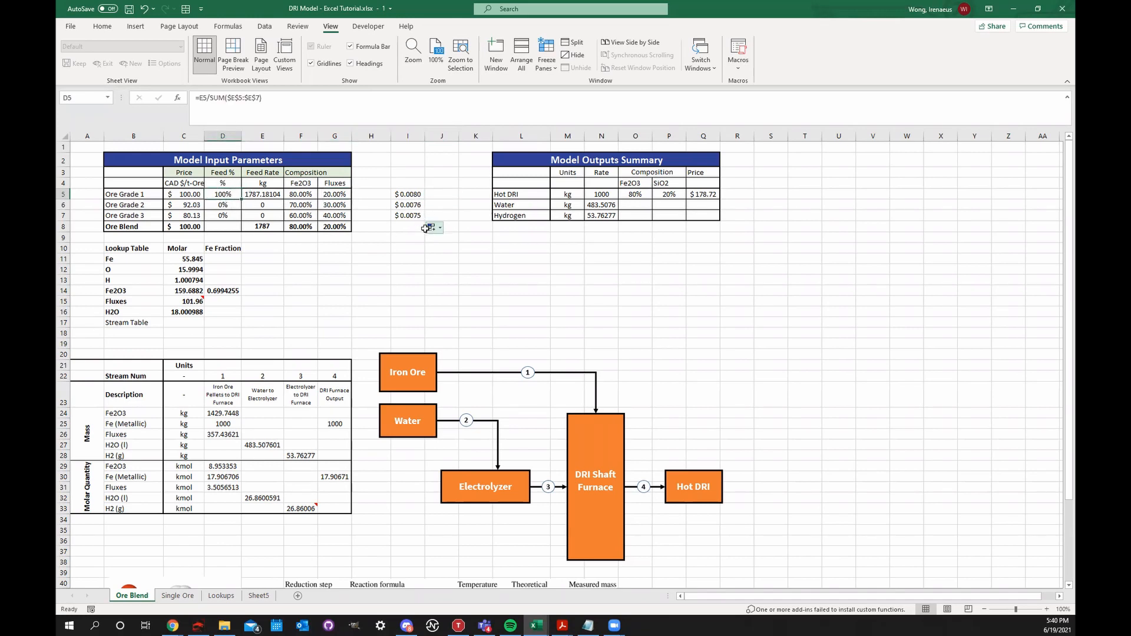
left_click(386, 228)
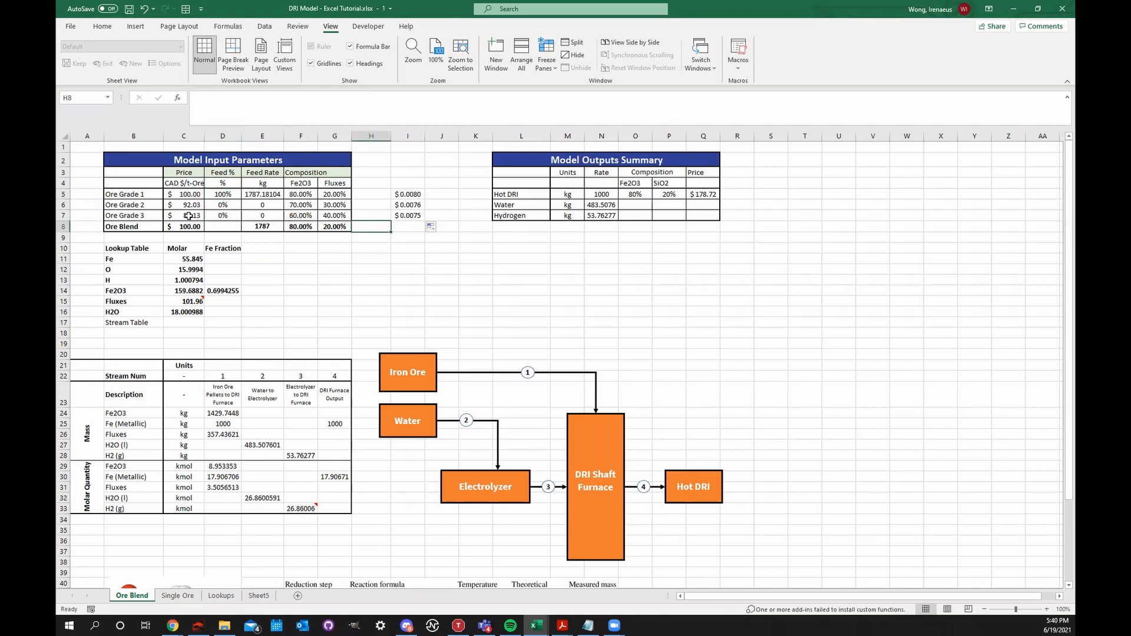
left_click(325, 213)
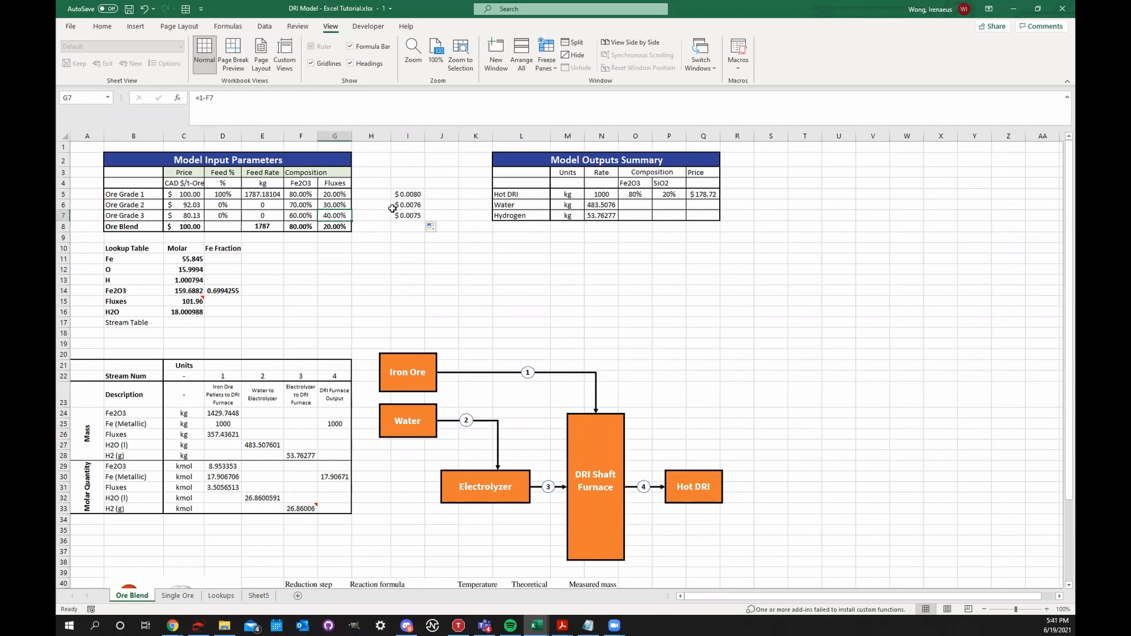
- Examine the solved feed rates of the three ore grades in E5:E7
left_click_drag(259, 194, 269, 214)
left_click(268, 215)
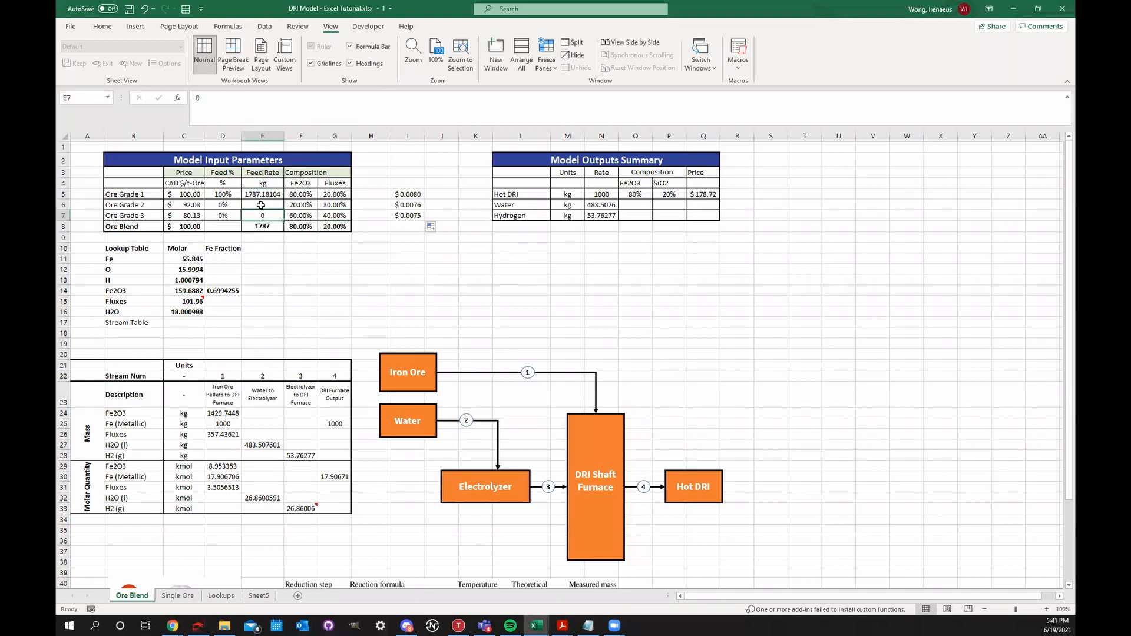
left_click(262, 205)
left_click(269, 196)
left_click(273, 206)
left_click(267, 215)
left_click(271, 206)
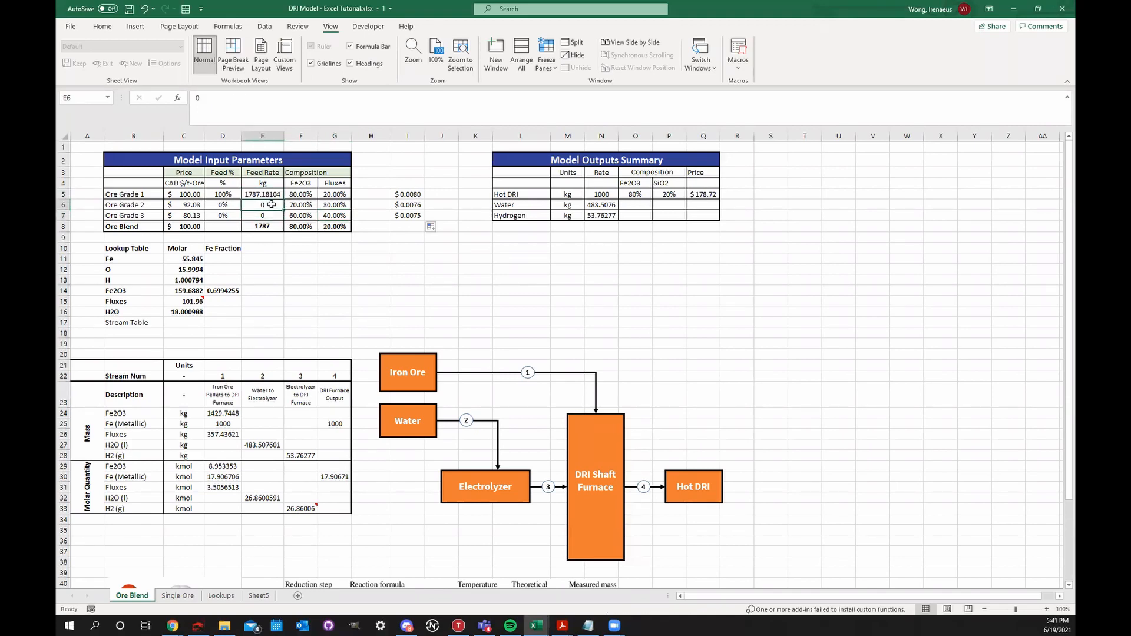
left_click(275, 195)
left_click(265, 207)
left_click(268, 217)
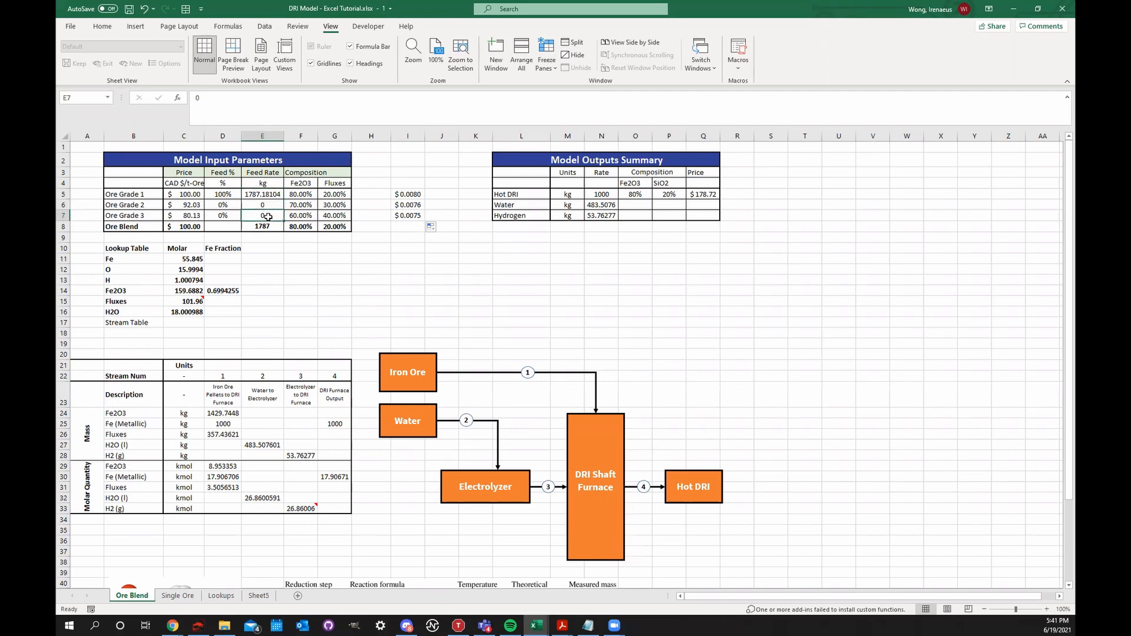
- Add a Solver constraint requiring the Ore Grade 1 feed percentage in D5 to be <= 45
left_click(135, 27)
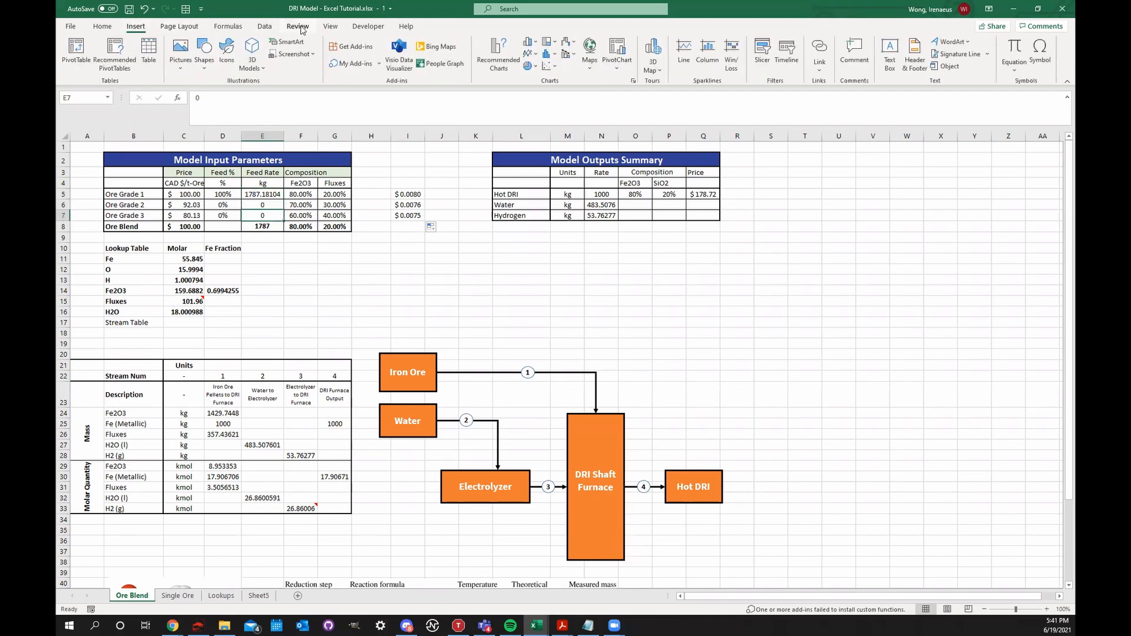
left_click(264, 27)
left_click(988, 58)
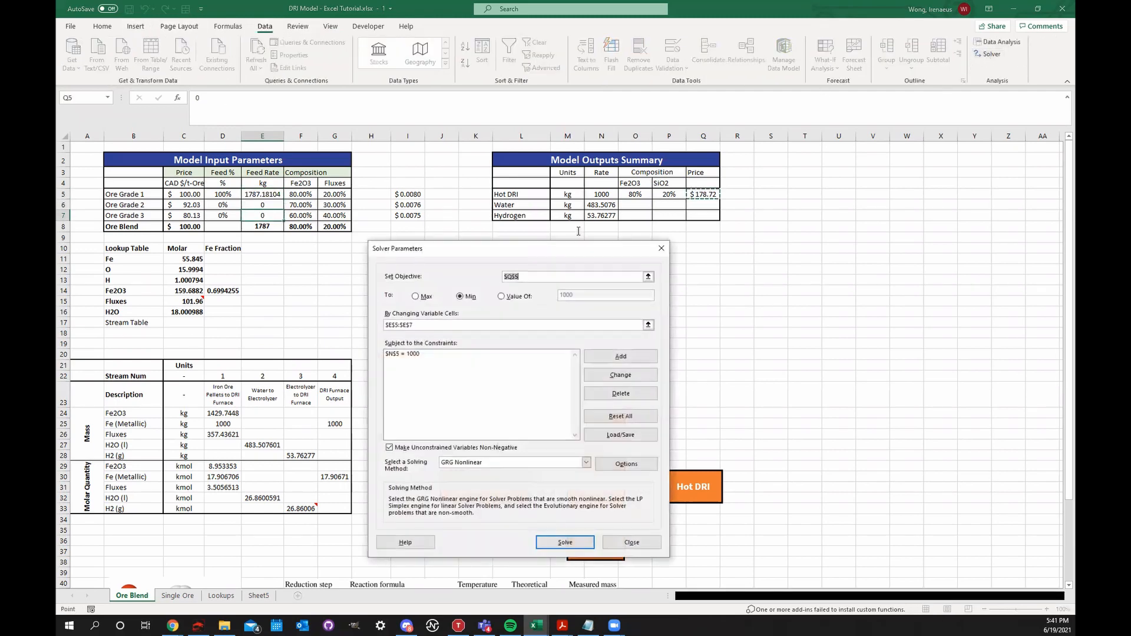
left_click(511, 402)
left_click(627, 361)
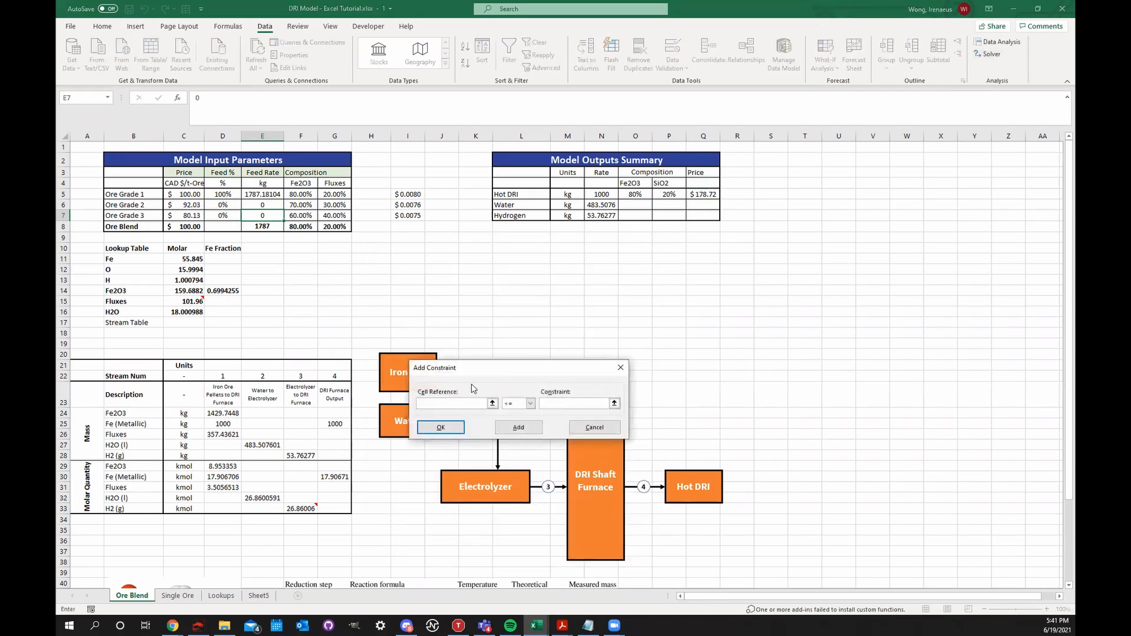
left_click(235, 197)
left_click(558, 405)
type("50")
key("BackSpace")
key("BackSpace")
left_click(443, 428)
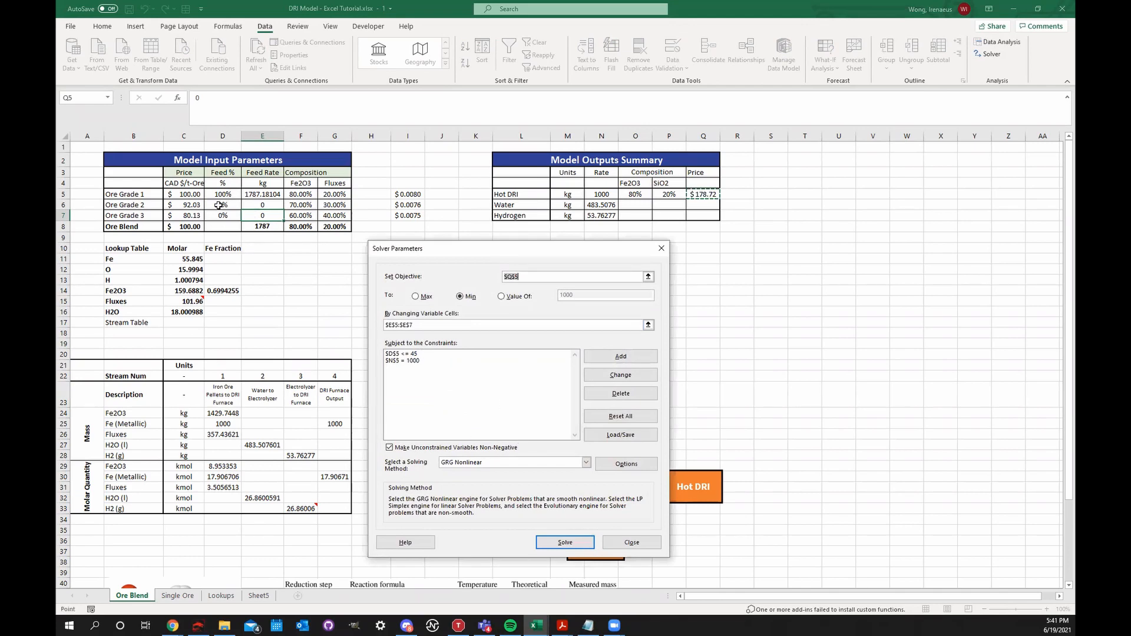
- Run Solver with the new D5 constraint, keep its solution and check the Ore Grade 1 feed percentage
left_click(584, 547)
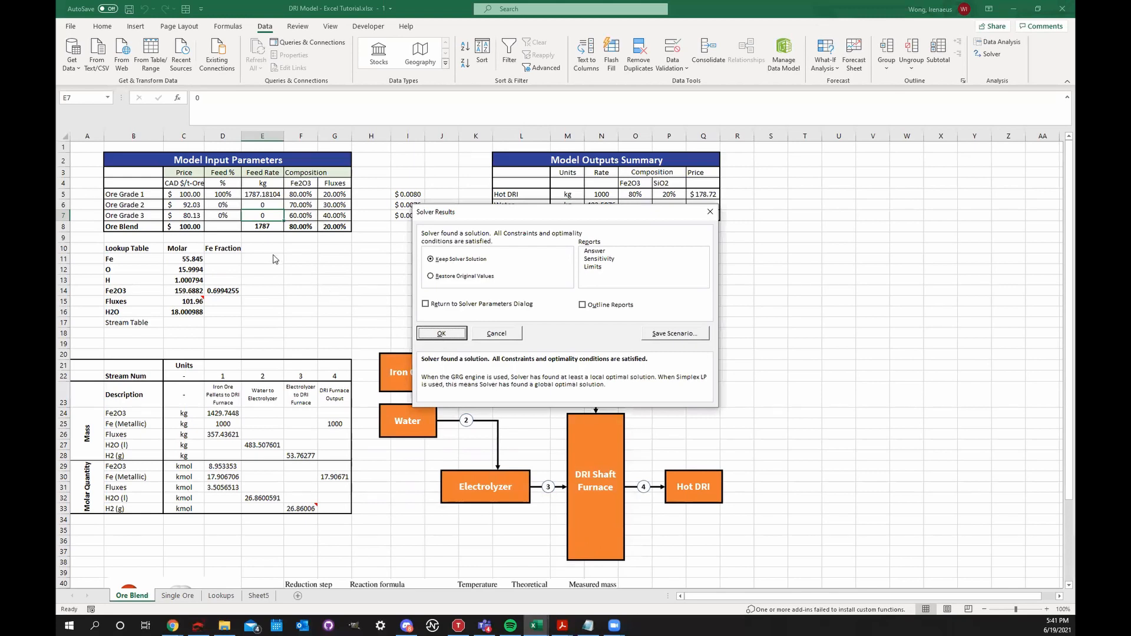
left_click(449, 333)
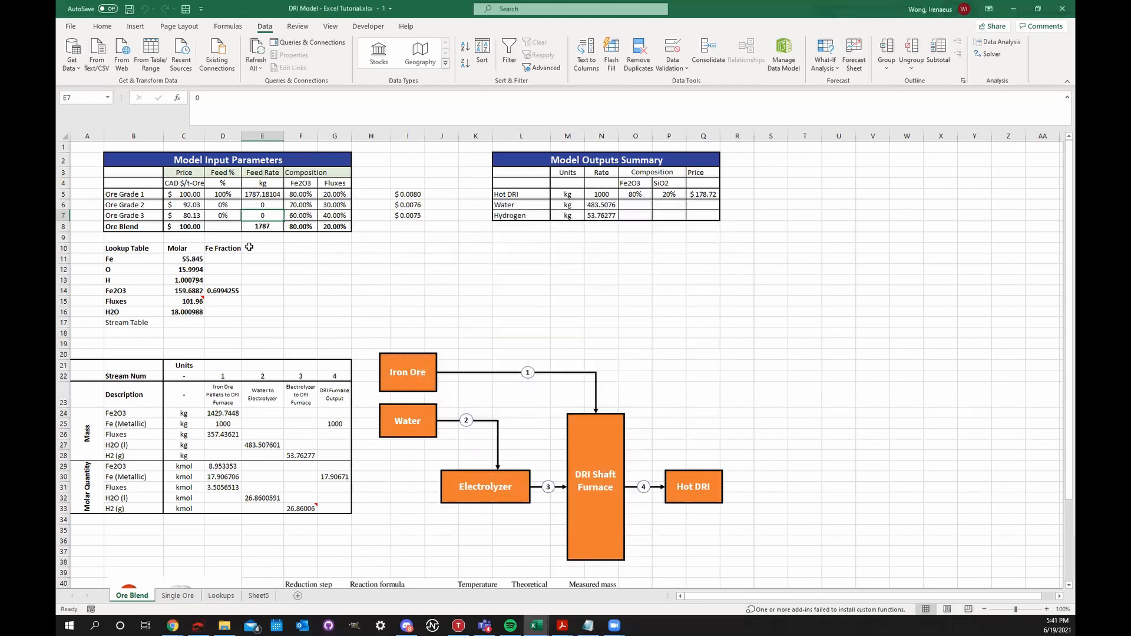
left_click(231, 198)
key("Right")
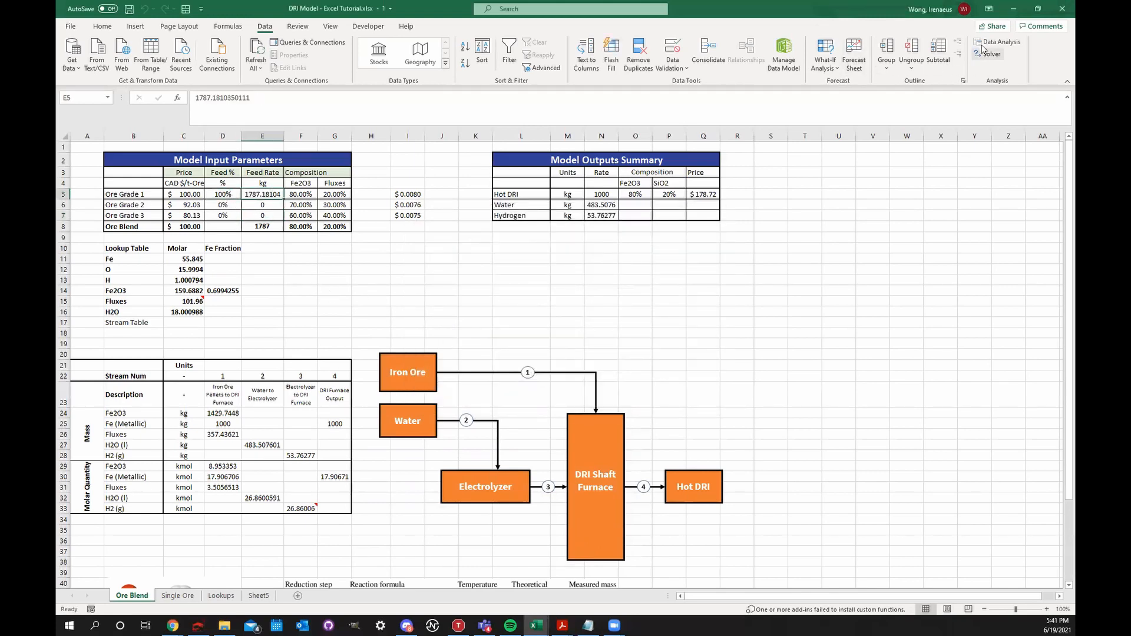
- Change the Solver constraint on D5 to <= 0.45, solve again and keep the solution
left_click(990, 53)
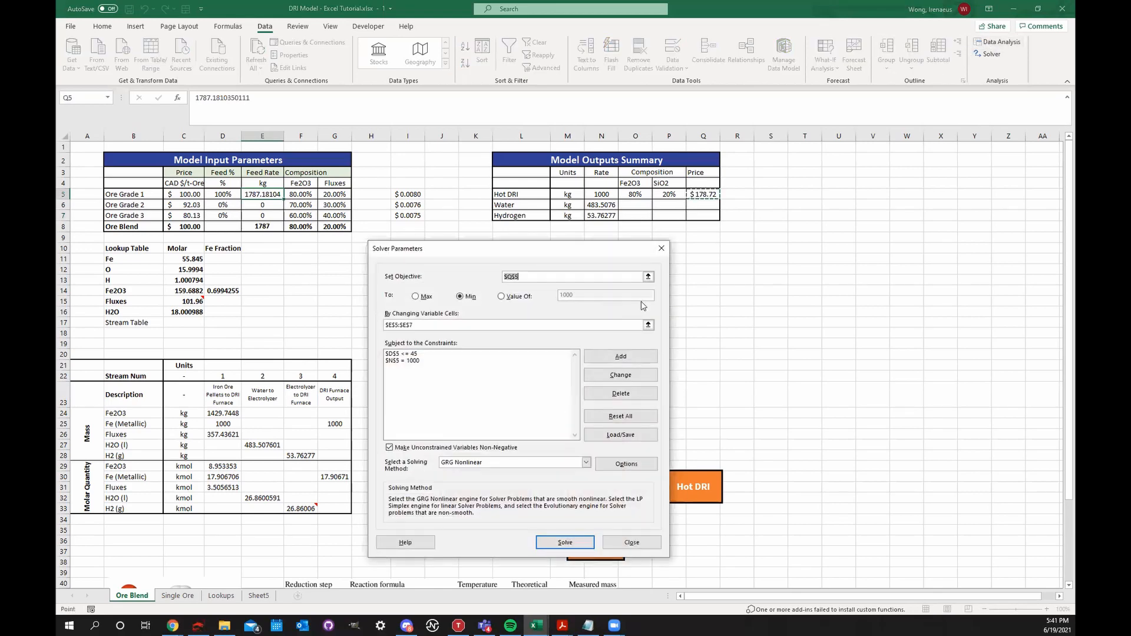
left_click(414, 362)
left_click(421, 354)
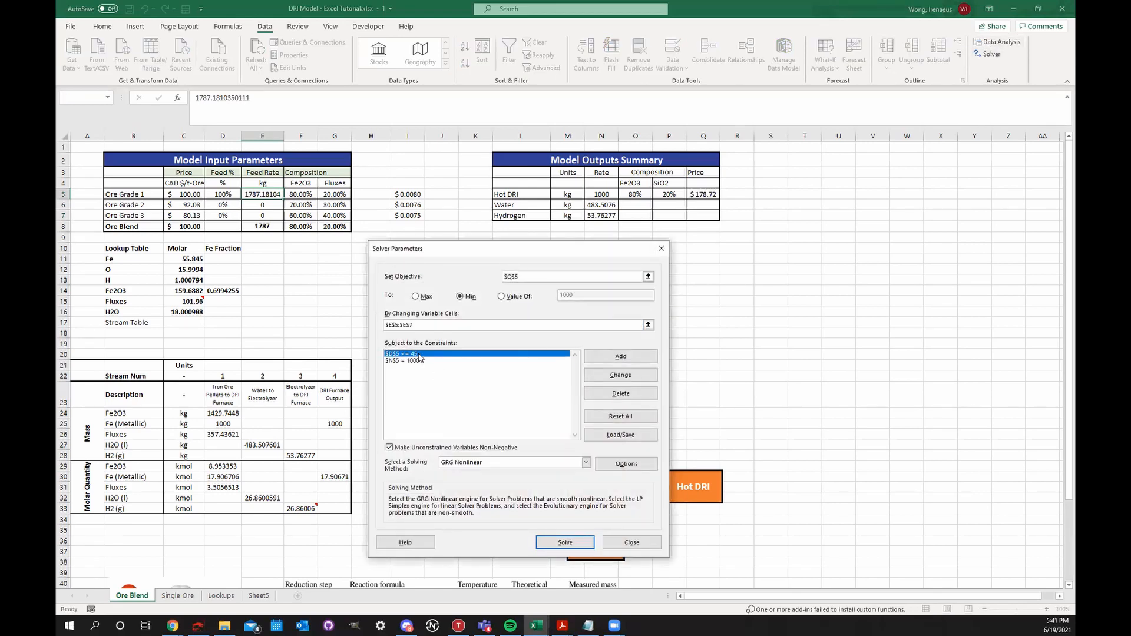
left_click(626, 379)
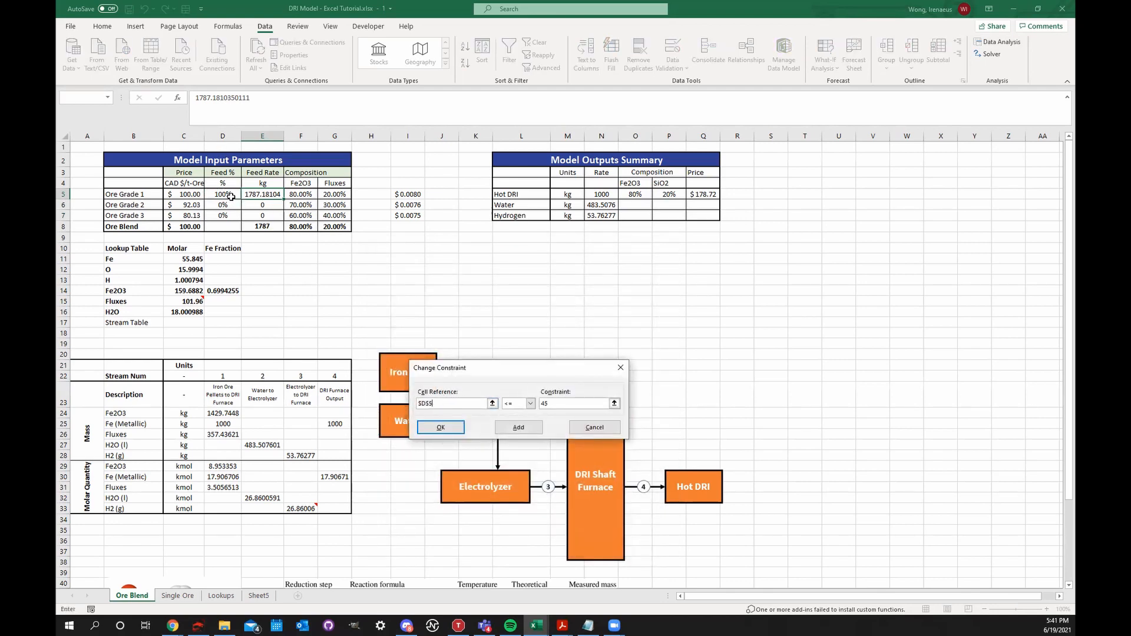
left_click(531, 404)
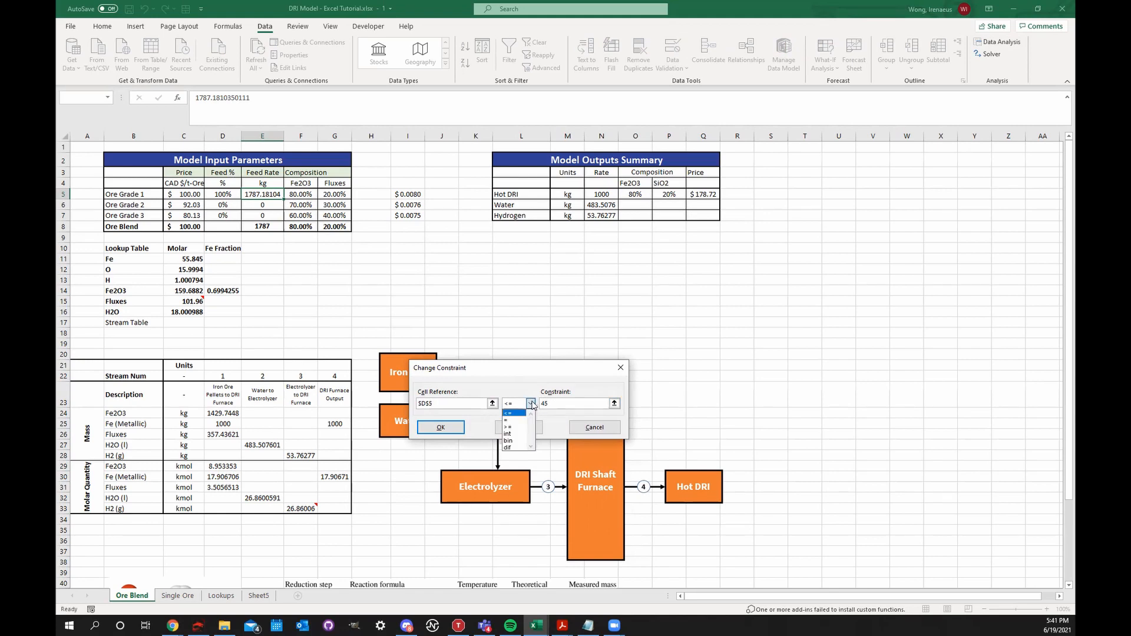
left_click(553, 404)
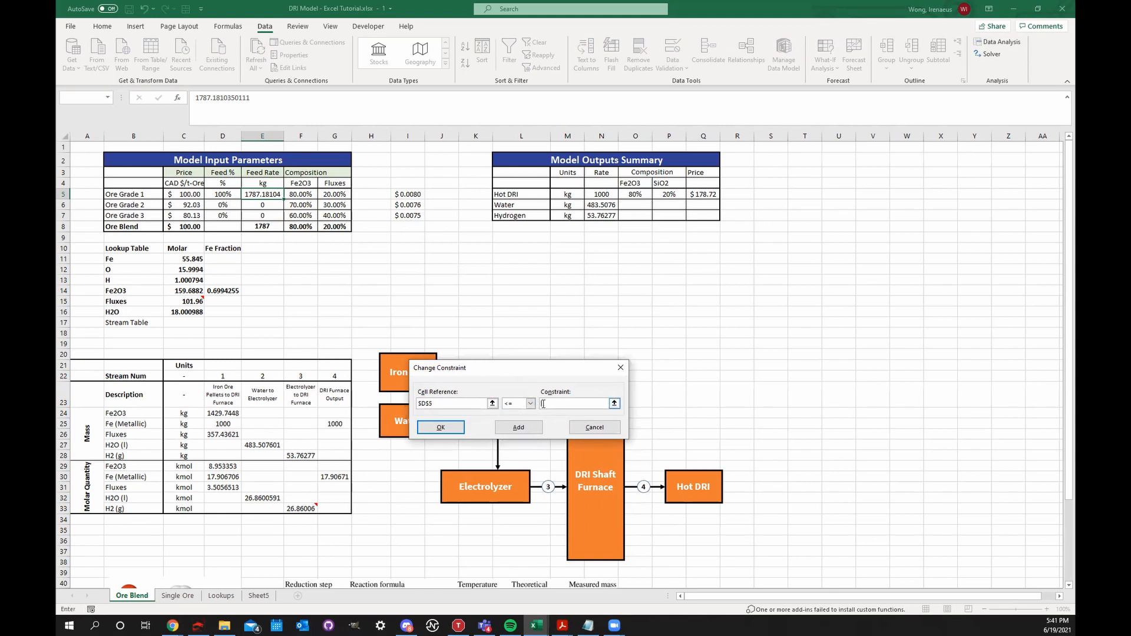
type("0.45")
left_click(440, 427)
left_click(563, 541)
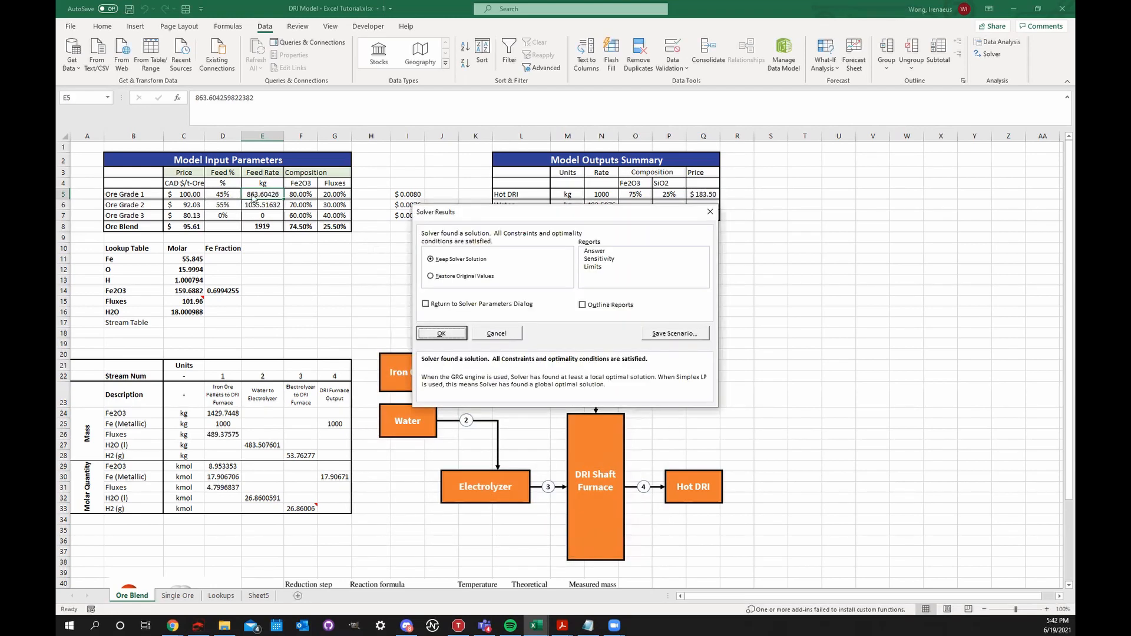
left_click(442, 333)
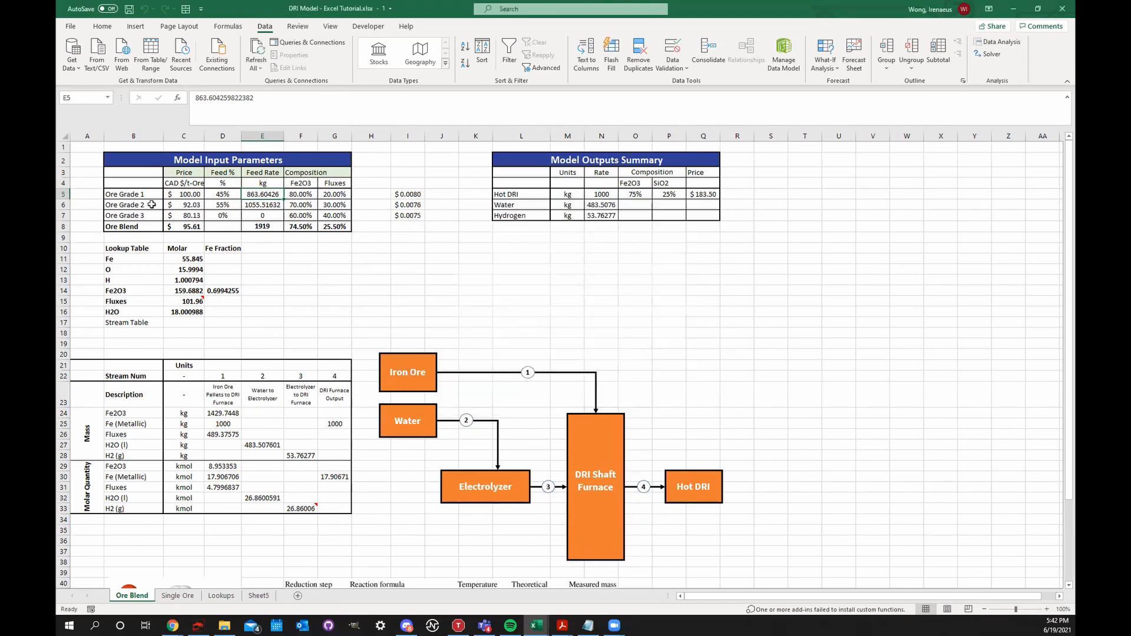
- Examine the re-solved Ore Grade 2 row, the stream table and the Hot DRI price in Q5
left_click_drag(151, 205, 337, 205)
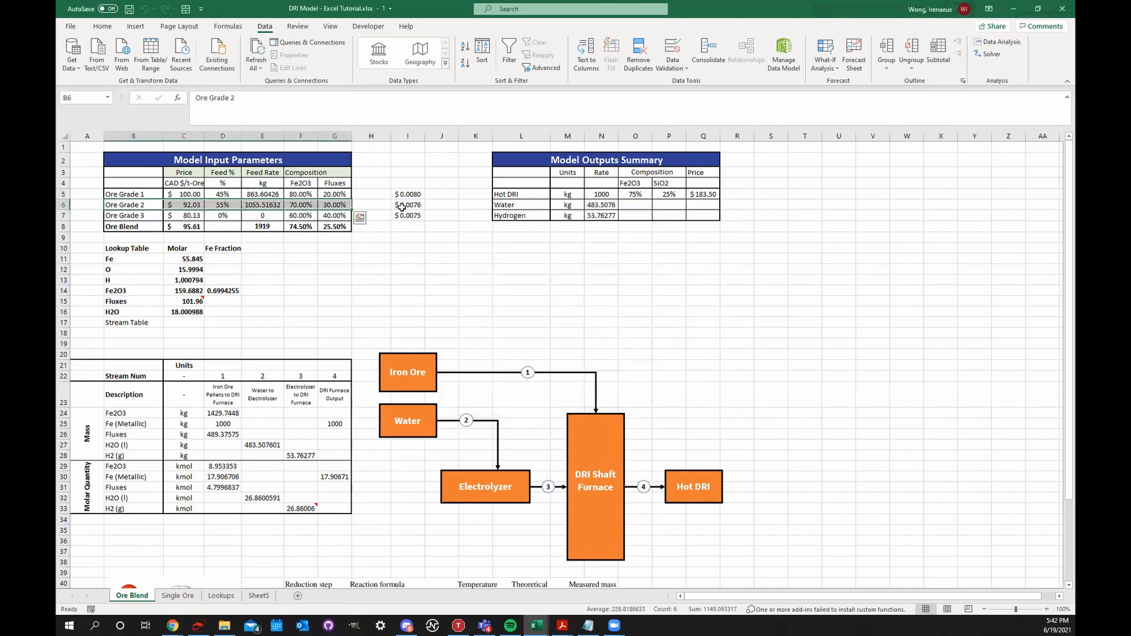
left_click(400, 205)
left_click(220, 206)
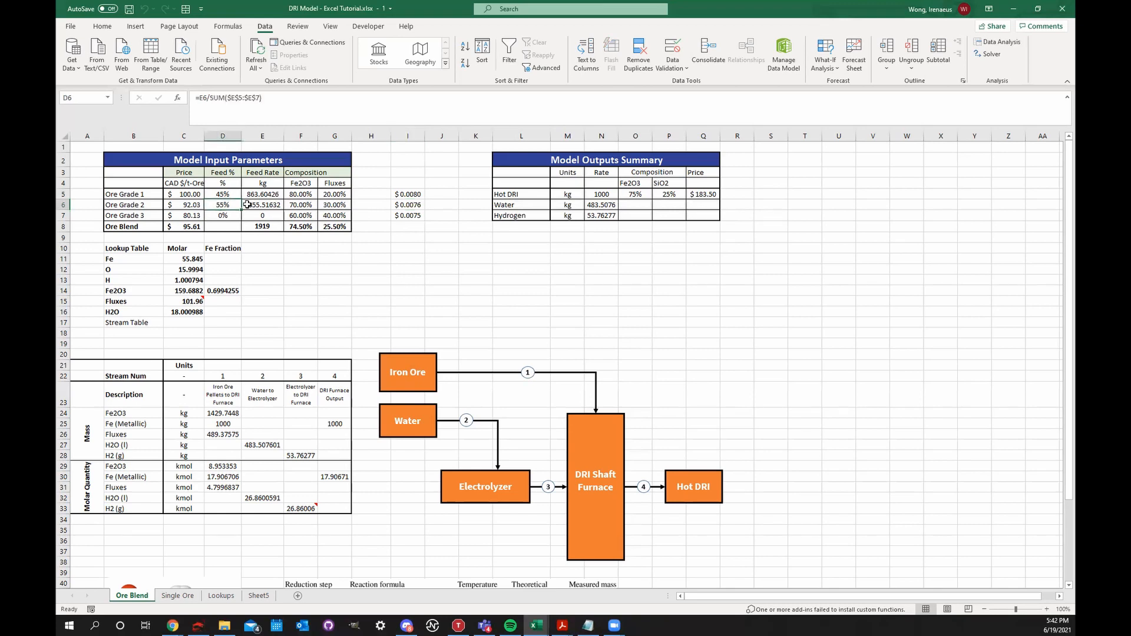
left_click(248, 205)
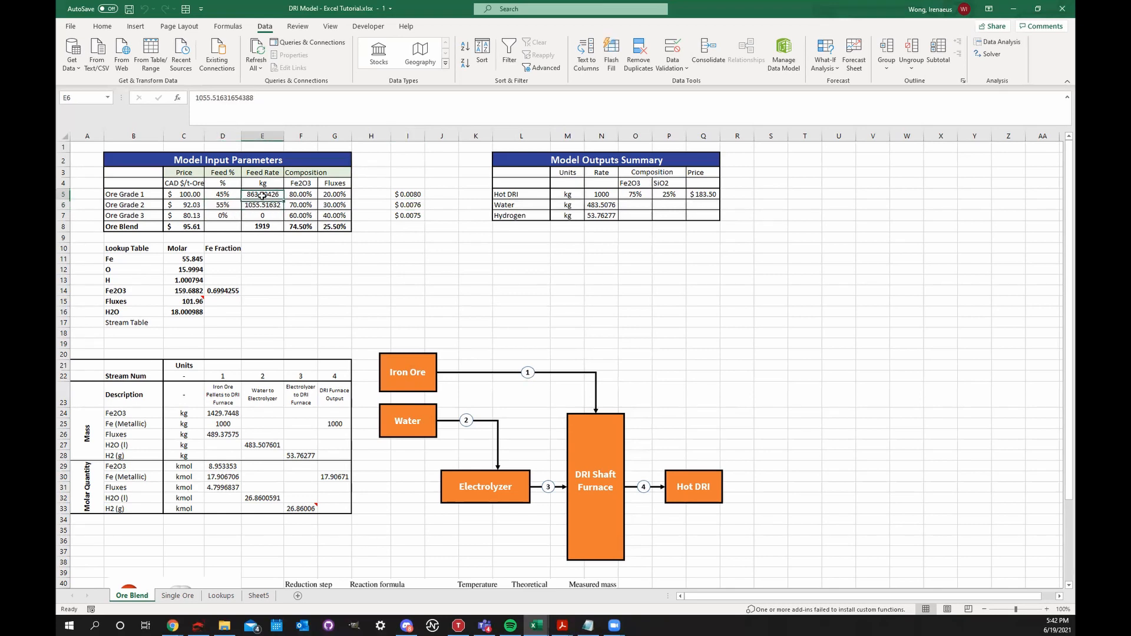
left_click(198, 433)
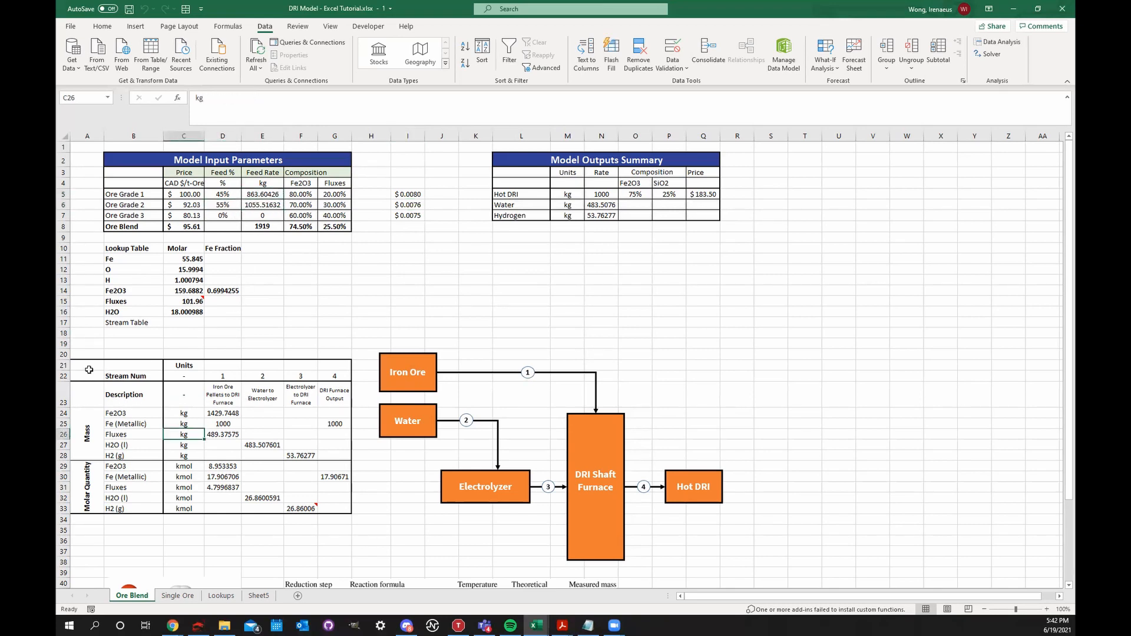
left_click_drag(88, 370, 341, 511)
left_click(527, 302)
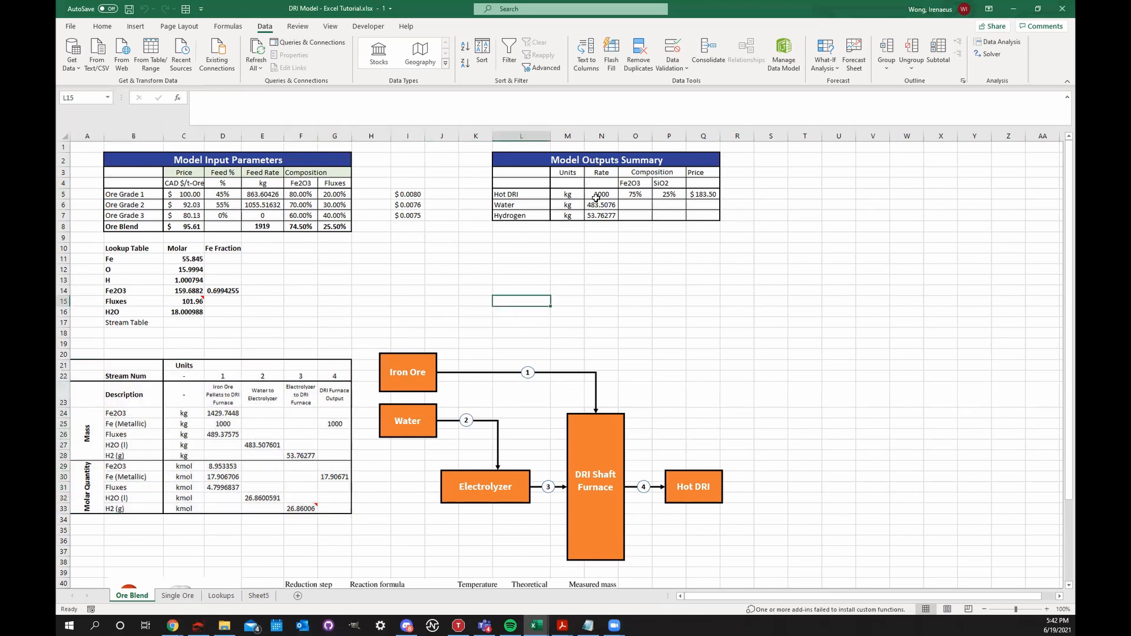
left_click(707, 195)
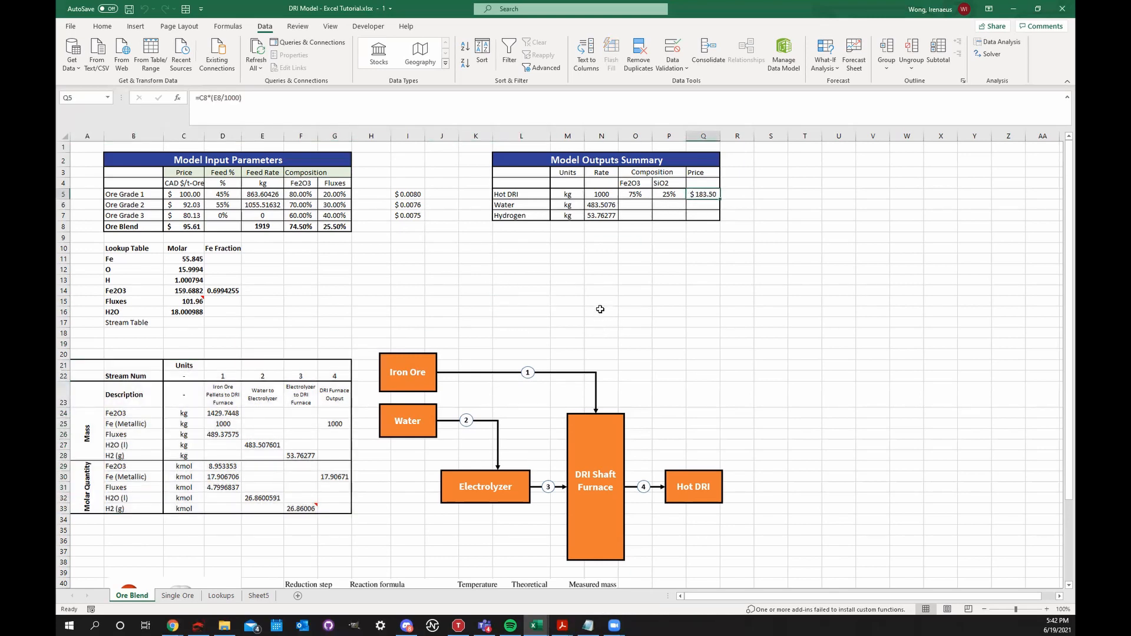
- Clear the Fe2O3-per-dollar formulas from column I beside the input parameters
left_click_drag(418, 190, 416, 224)
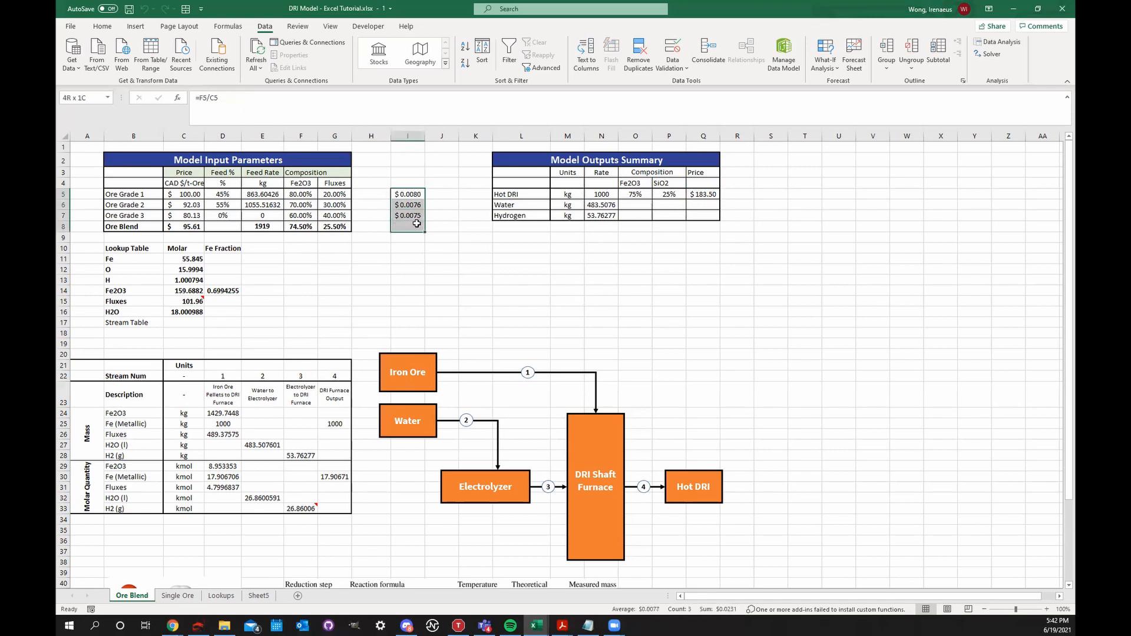
key("Delete")
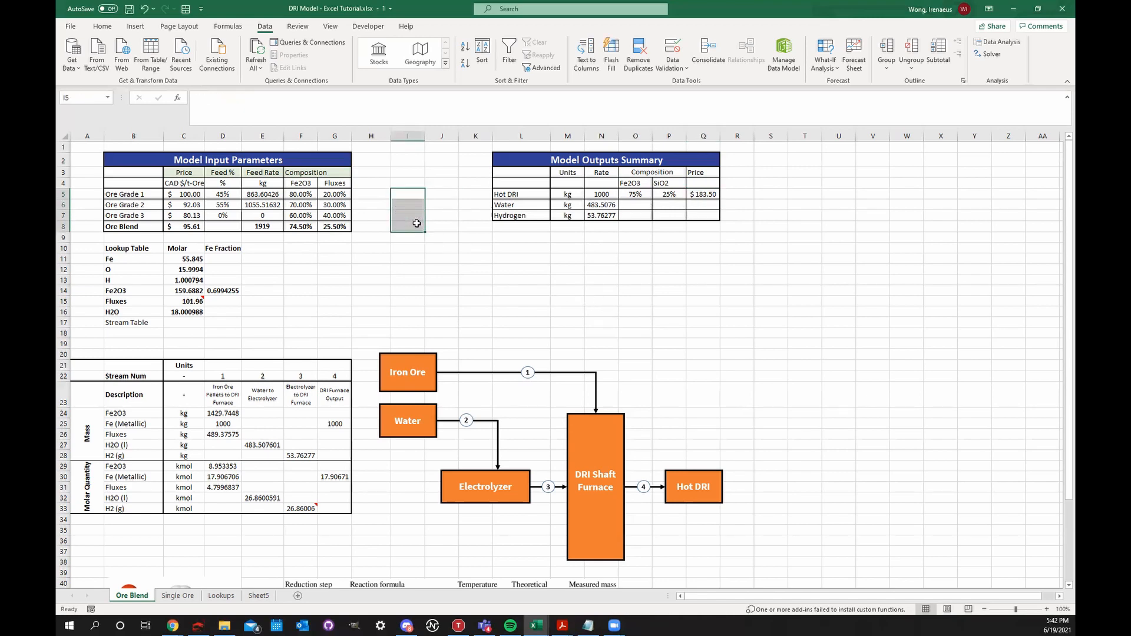
key("Right")
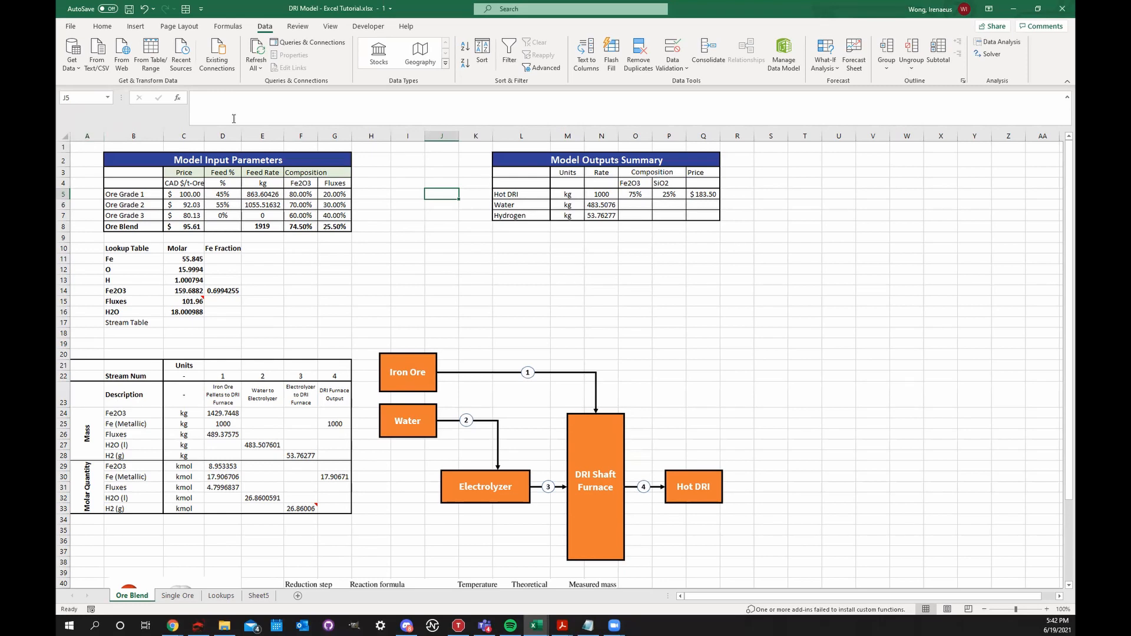
- Open the Visual Basic editor to view the workbook's VBA project, and close it again
left_click(372, 29)
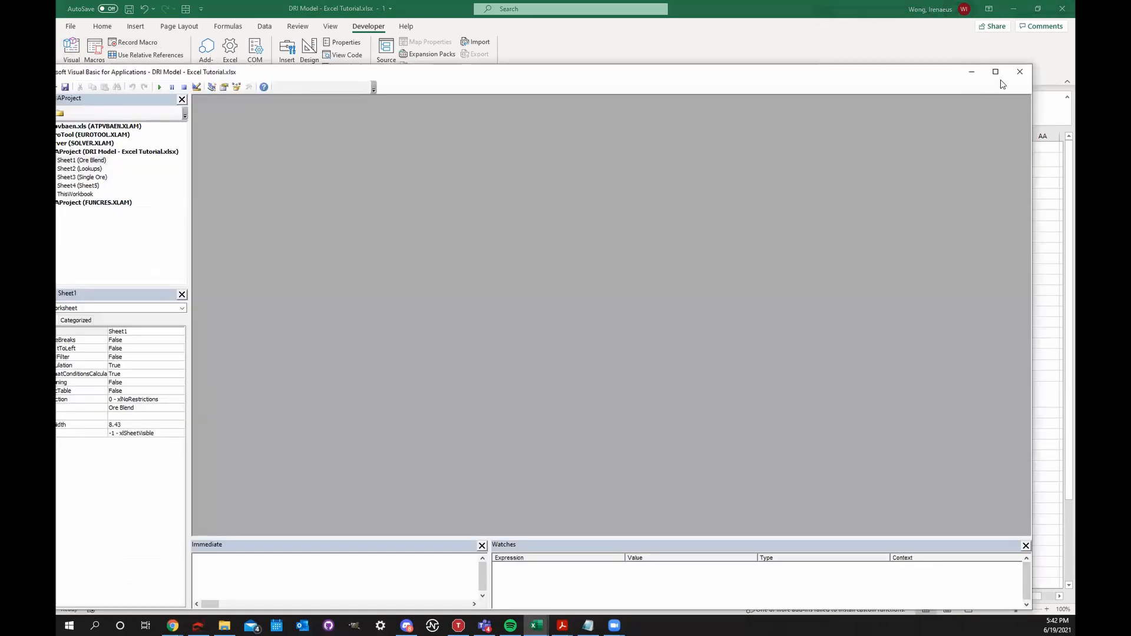
left_click(1014, 75)
left_click(641, 284)
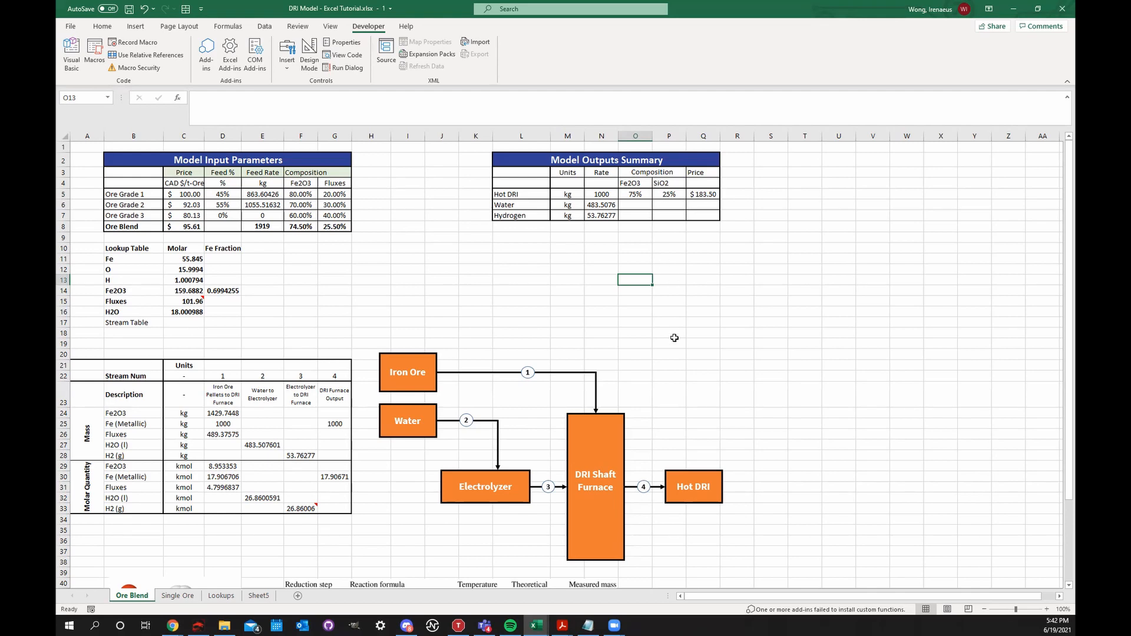
left_click(641, 303)
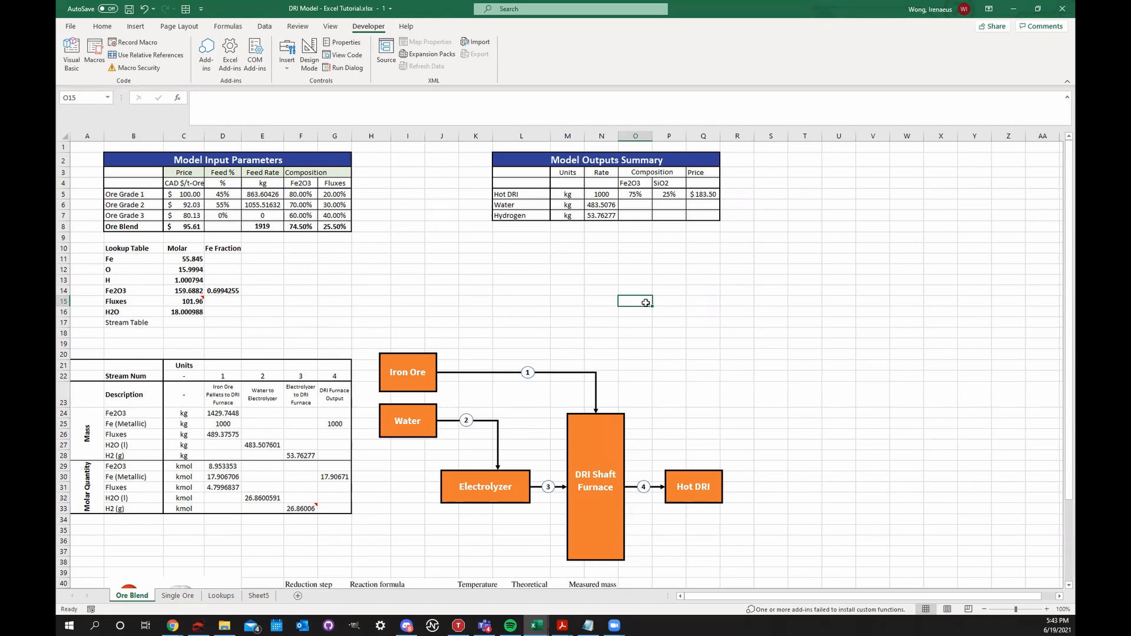
left_click(590, 37)
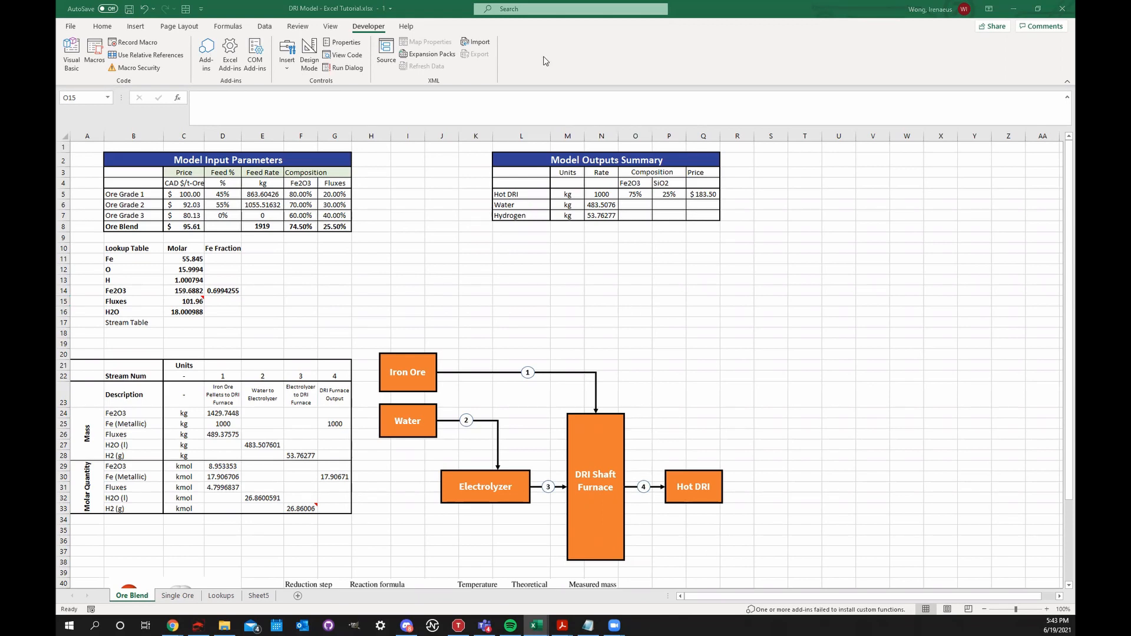
- Switch to Chrome and open the Excel x MATLAB workshop post on the macmatlssociety Instagram profile
left_click(173, 626)
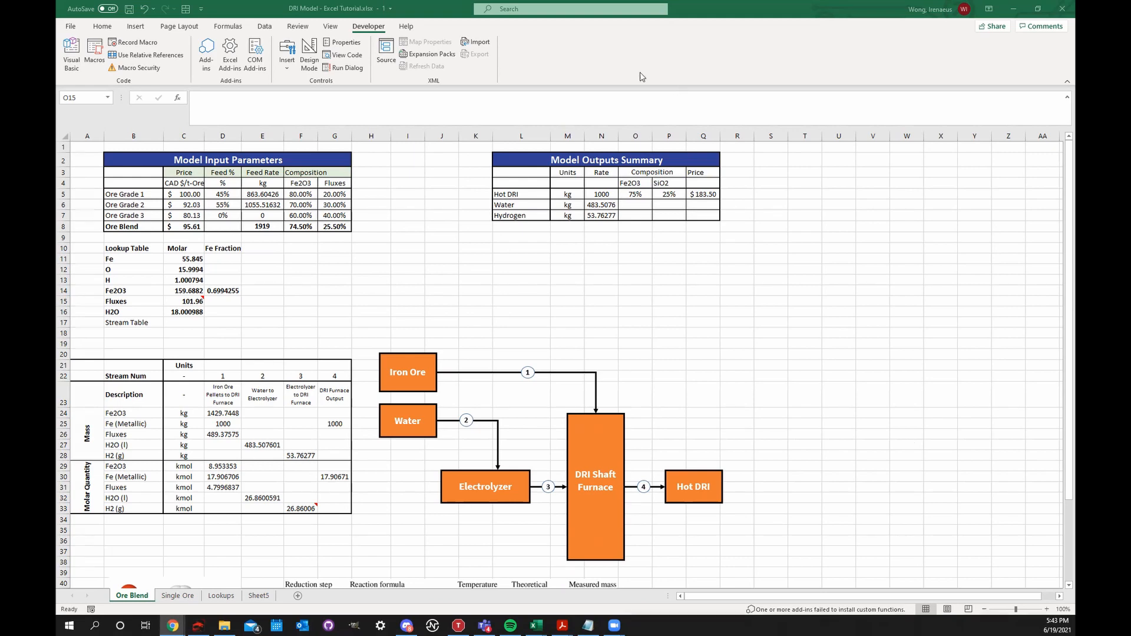
key("alt+Tab")
left_click(430, 402)
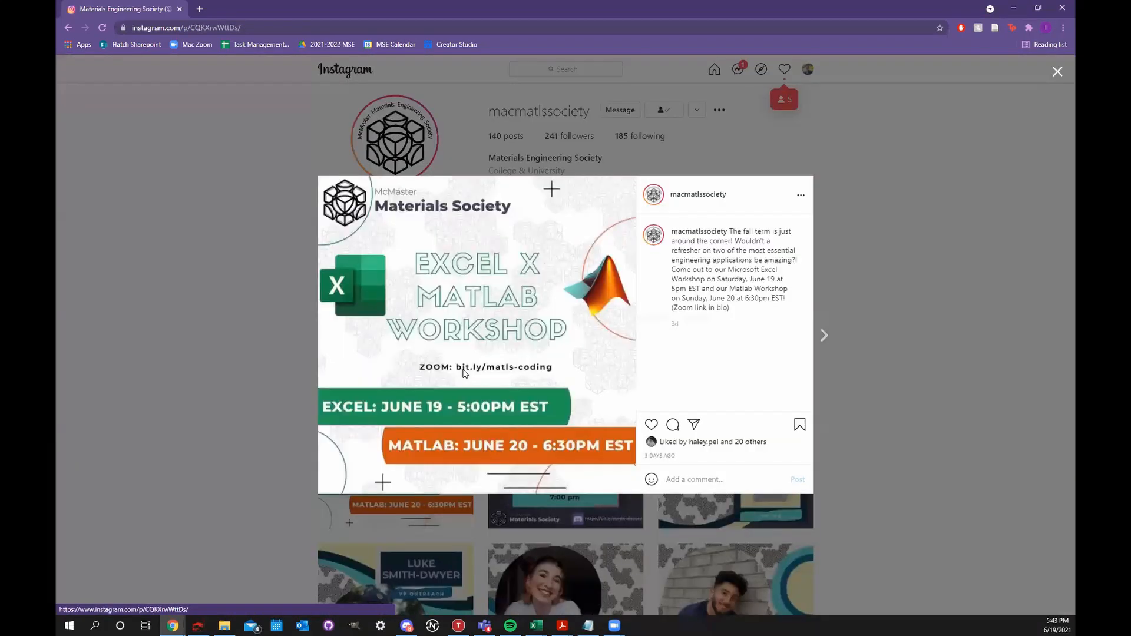